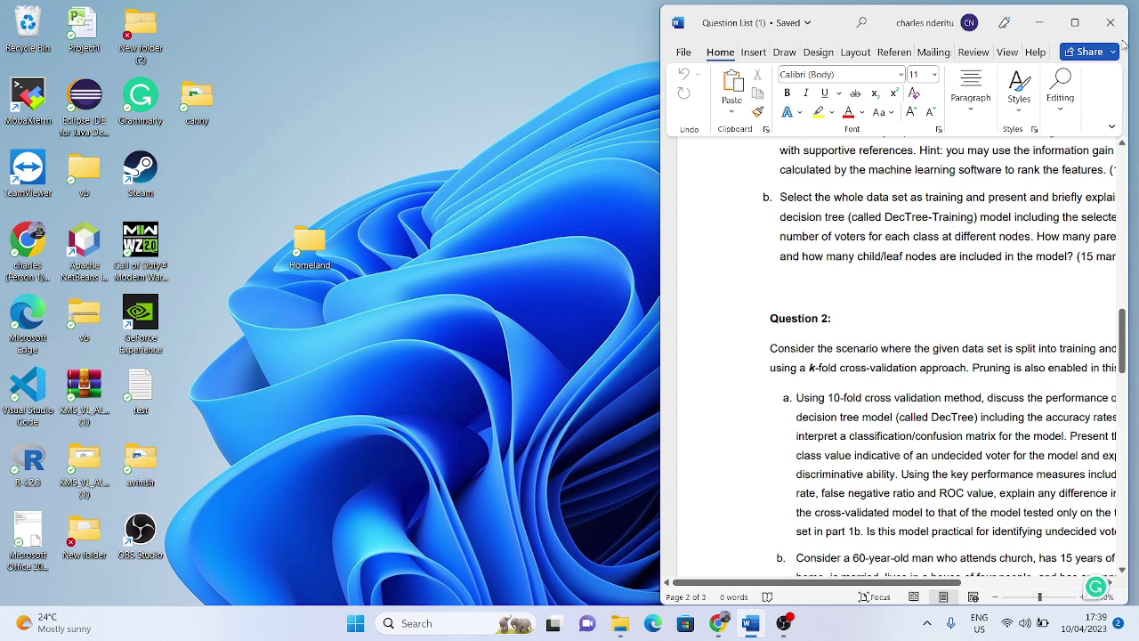
- Minimise the Word document and launch Weka 3.8.6, keeping its GUI Chooser at its original window size
left_click(1052, 30)
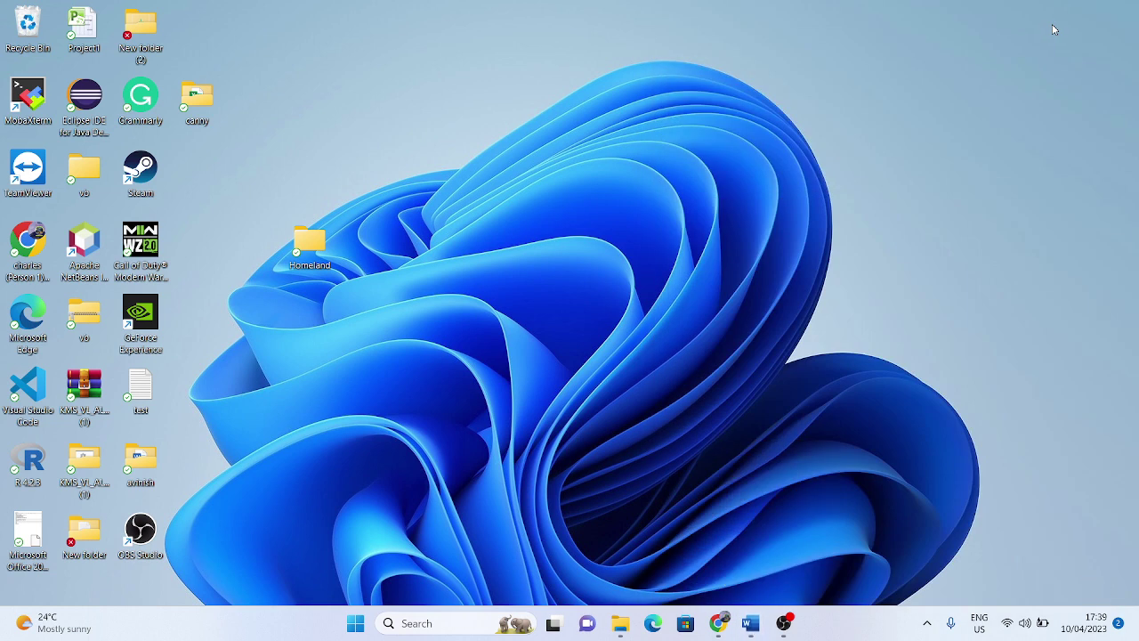
key("super")
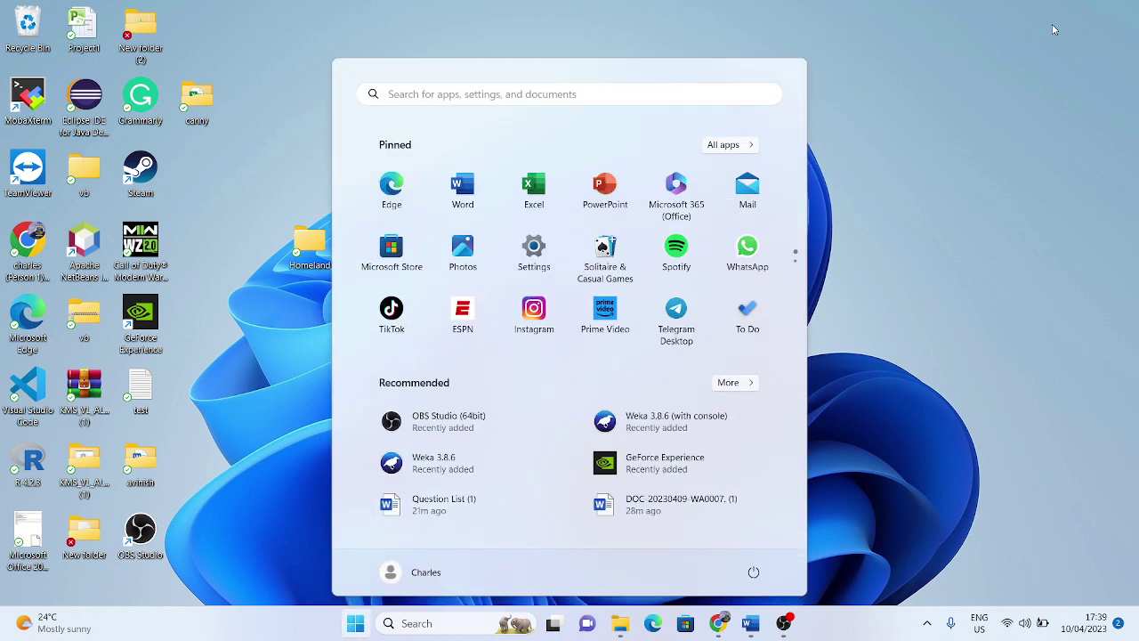
type("wek")
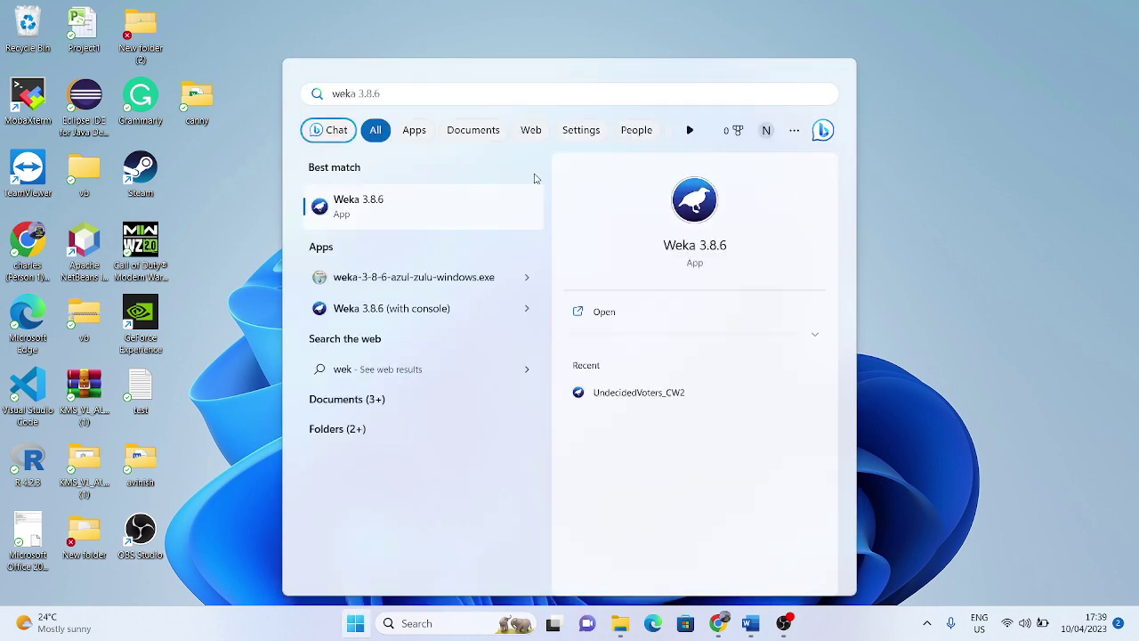
left_click(694, 211)
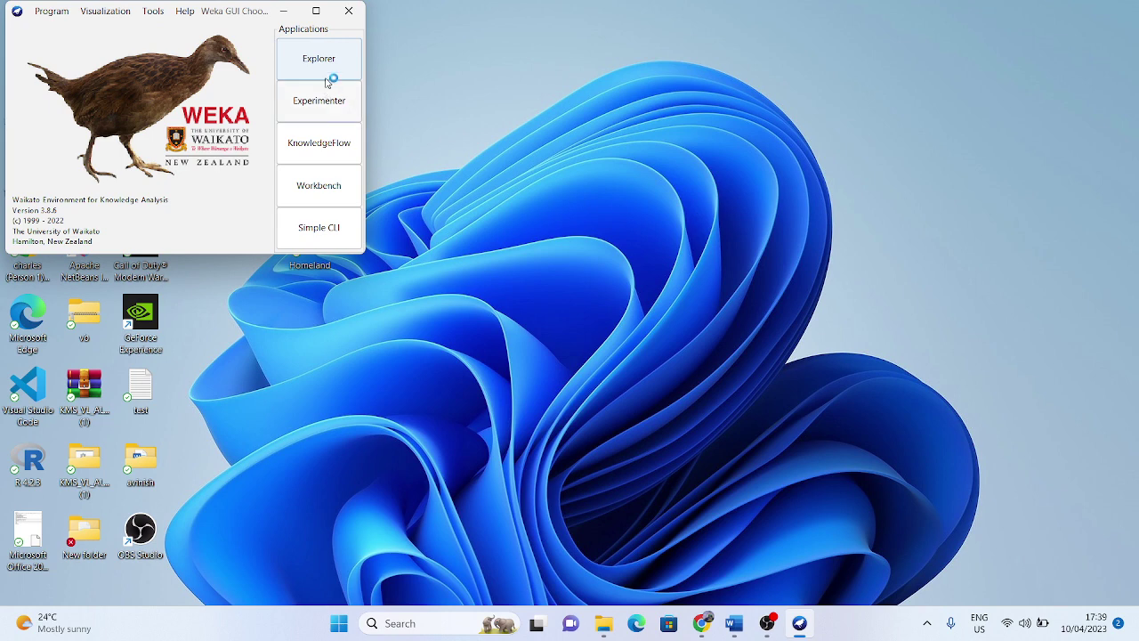
left_click(314, 14)
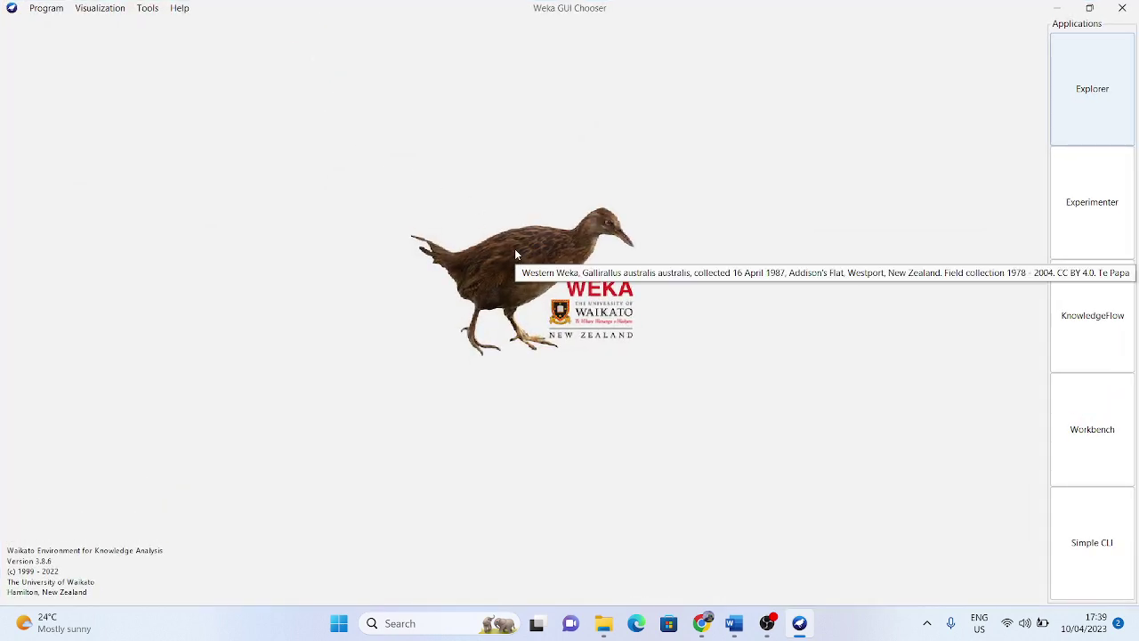
left_click(1089, 8)
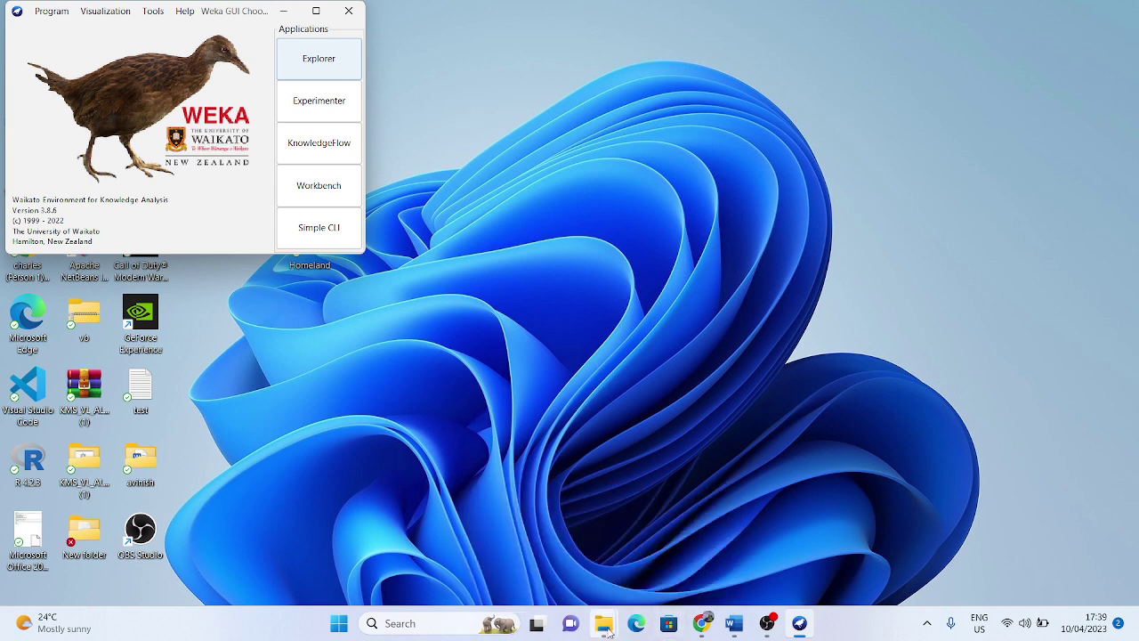
- Look through the files in the Downloads folder in File Explorer, and minimise the folder window
mouse_move(609, 632)
left_click(579, 556)
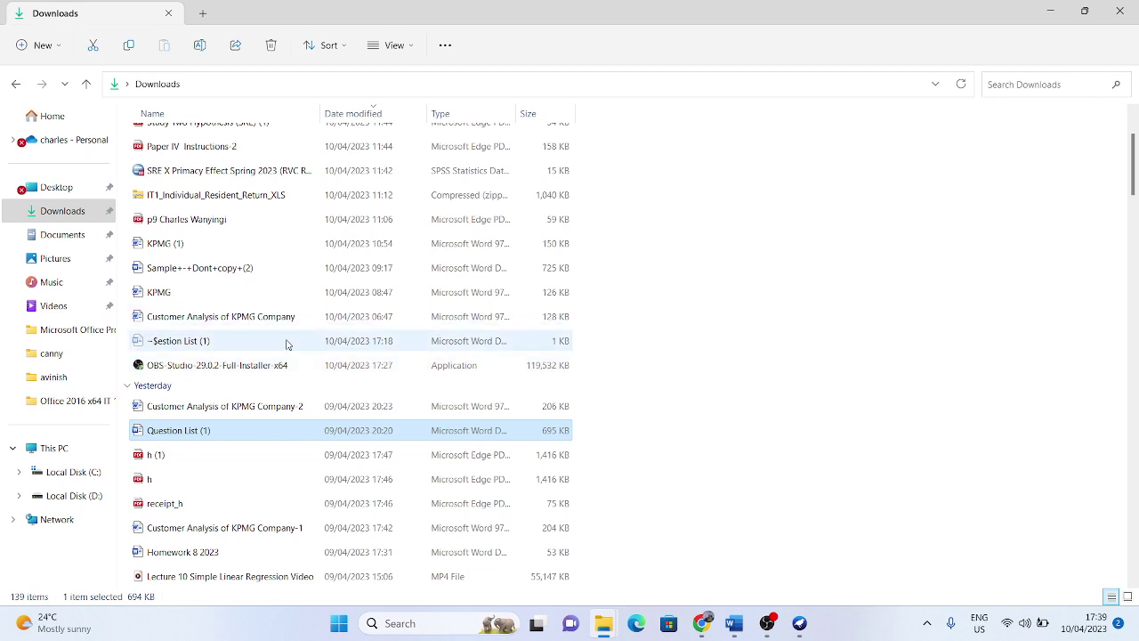
scroll(287, 347, "down", 3)
scroll(289, 351, "up", 5)
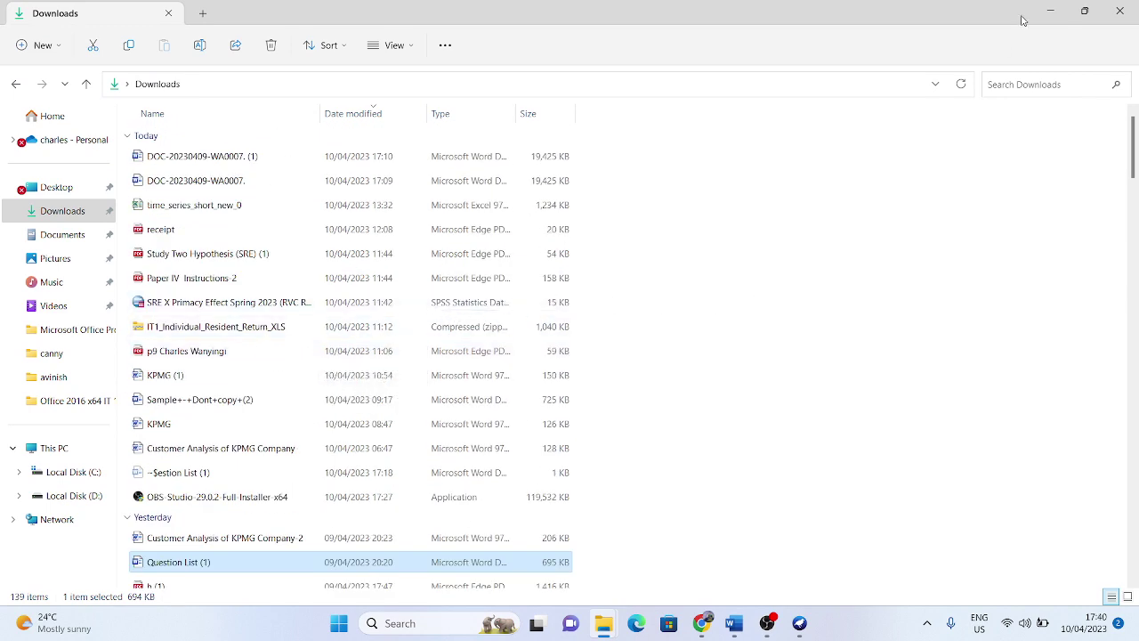
left_click(1048, 10)
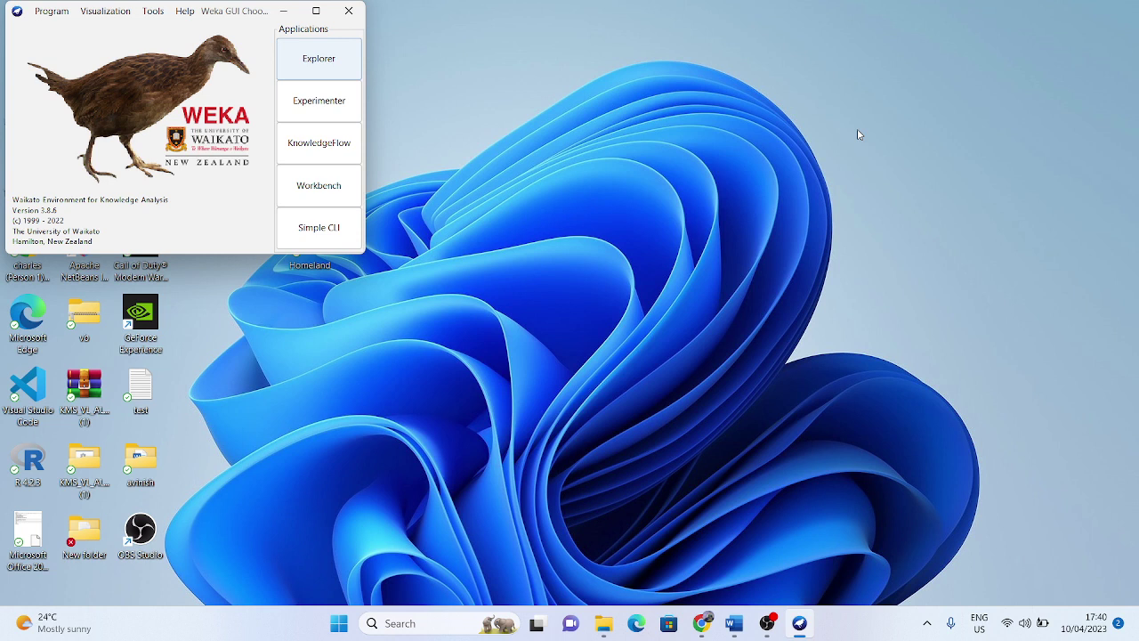
- Start the Weka Explorer and load the UndecidedVoters_CW2.arff data set from the Downloads folder
left_click(336, 71)
left_click(335, 62)
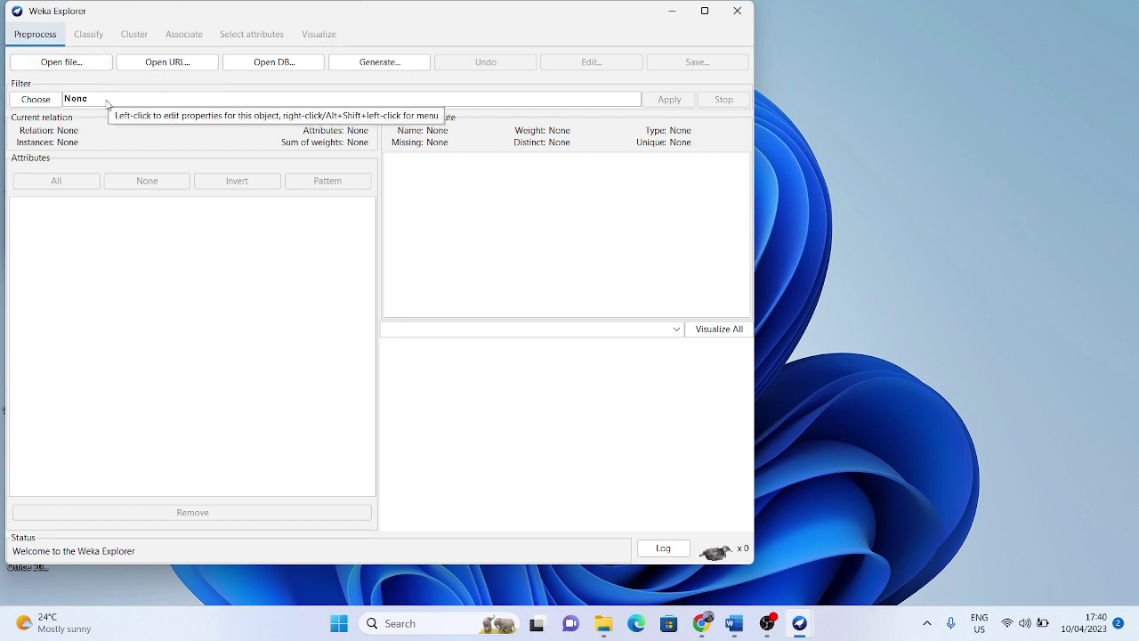
left_click(58, 64)
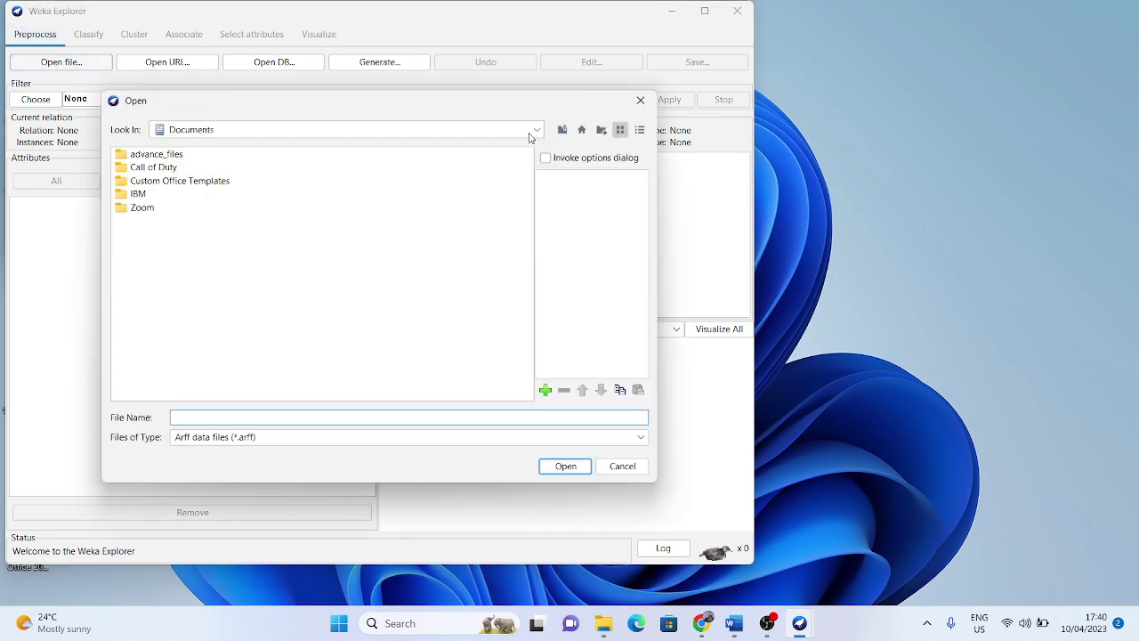
left_click(535, 131)
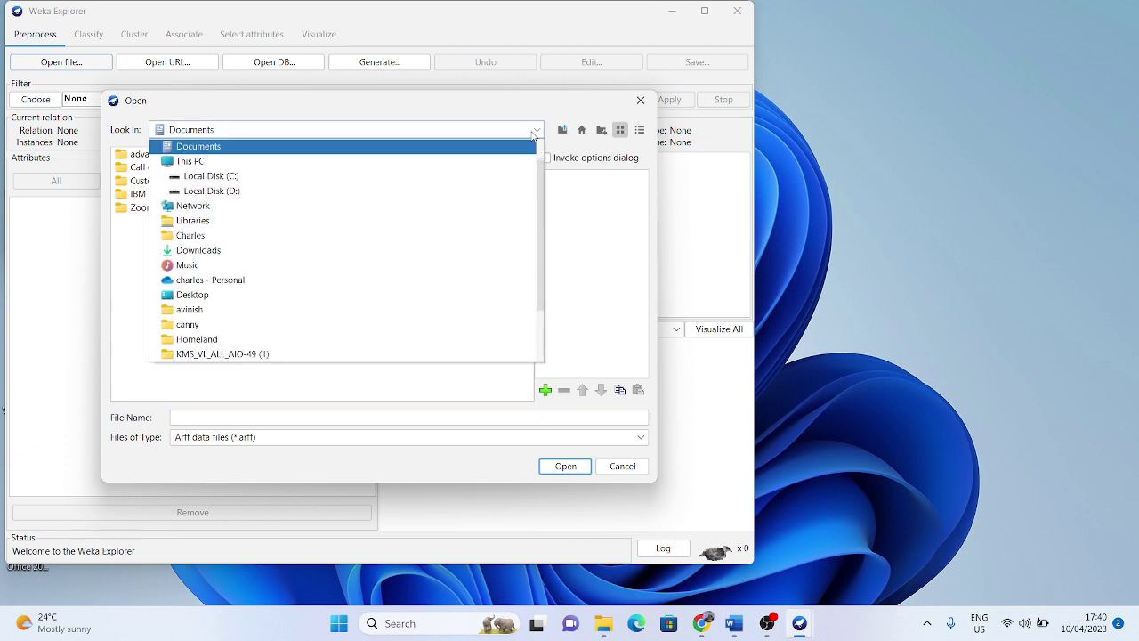
left_click(219, 255)
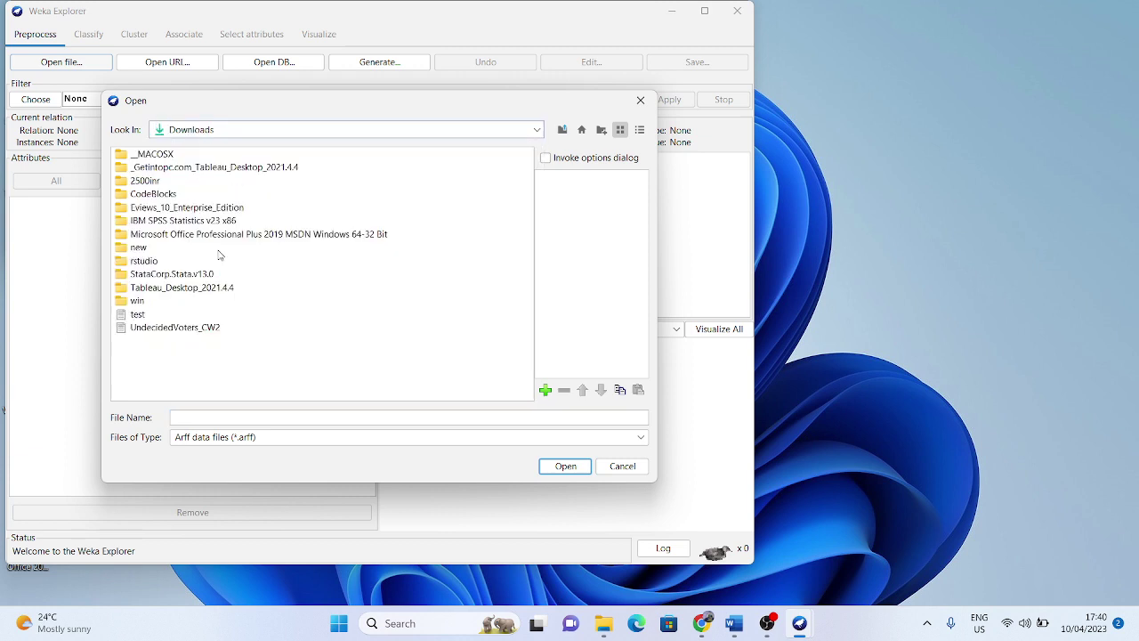
left_click(164, 329)
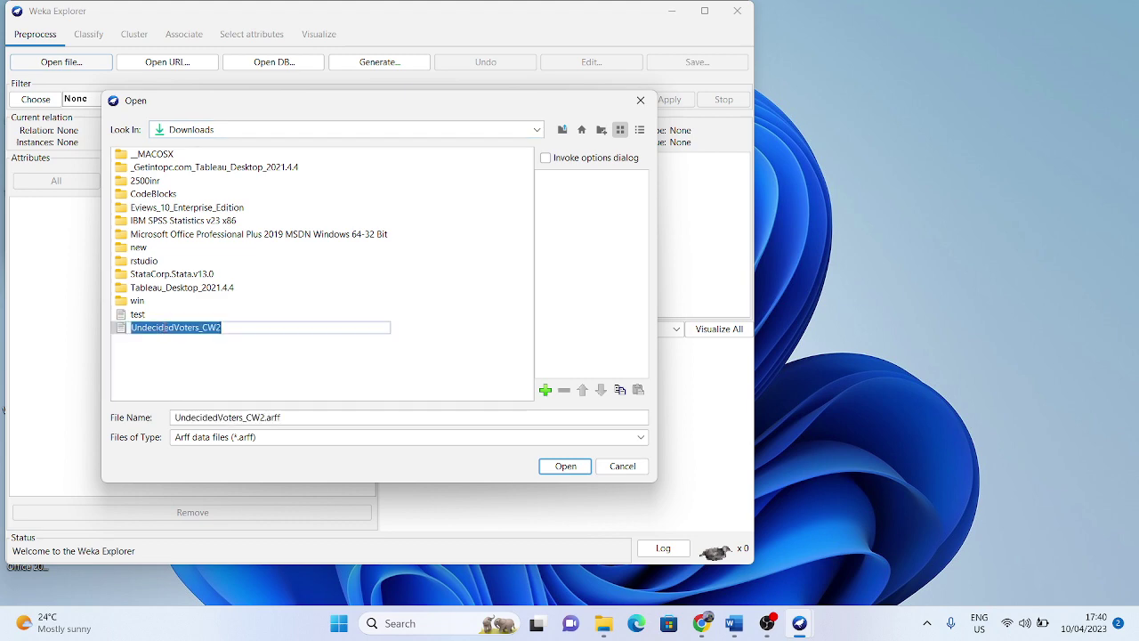
left_click(565, 467)
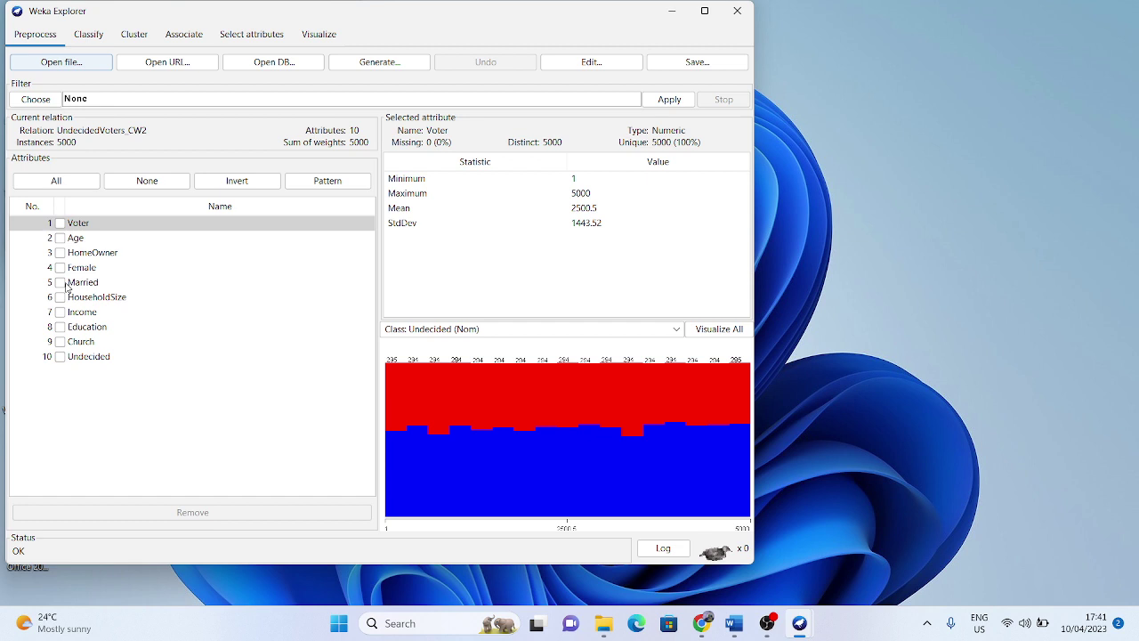
- Remove the Voter attribute from the data set and mark the Undecided attribute
left_click(59, 226)
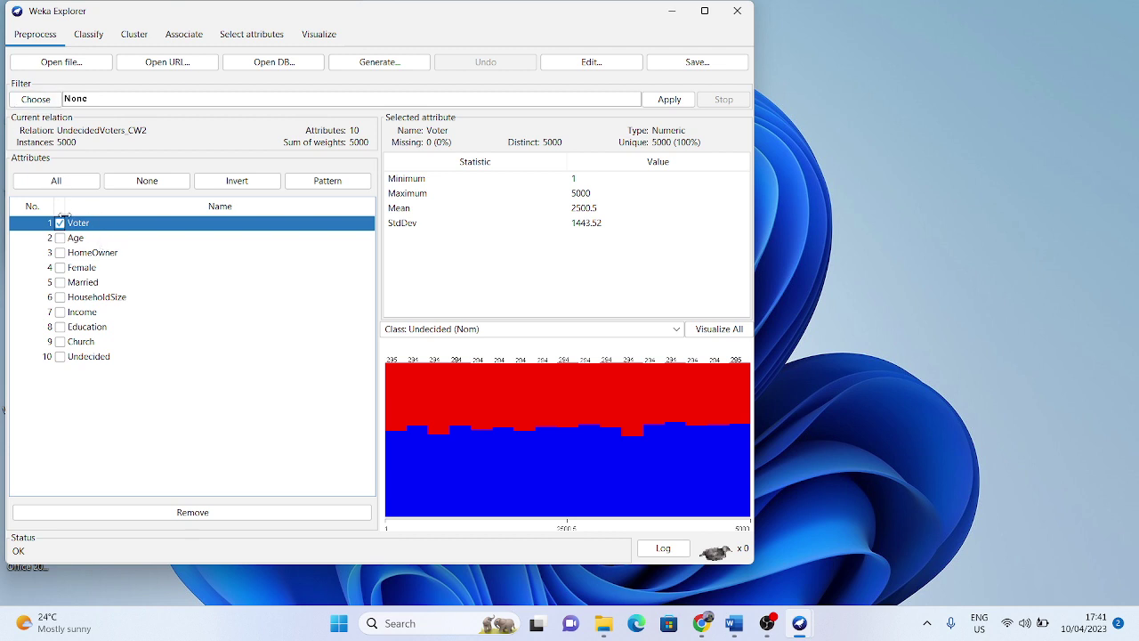
left_click(186, 515)
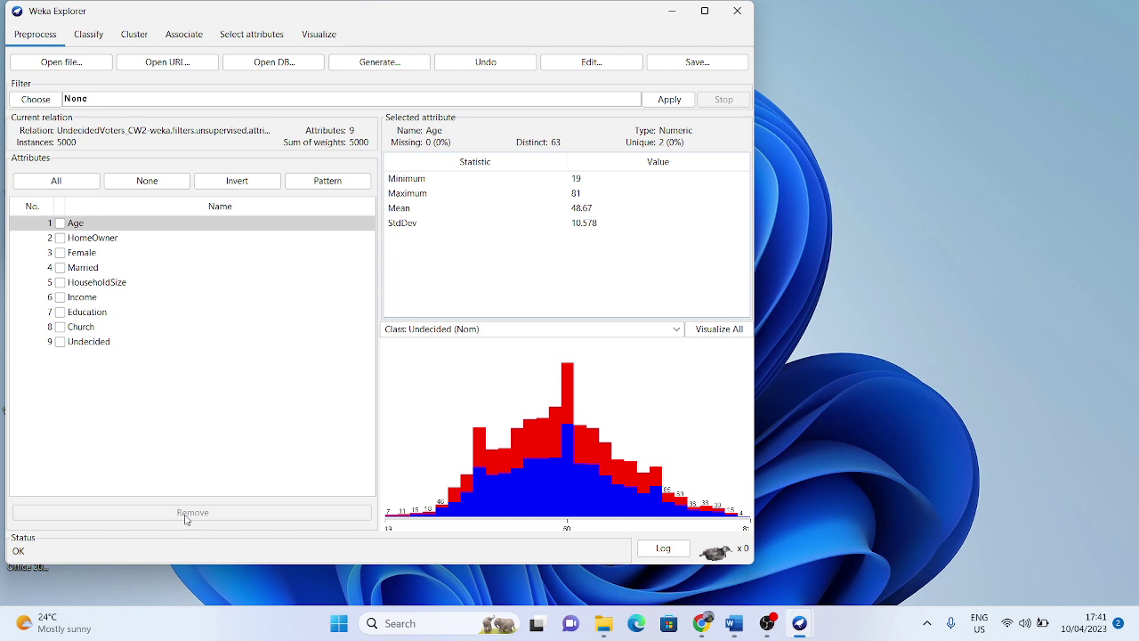
left_click(61, 344)
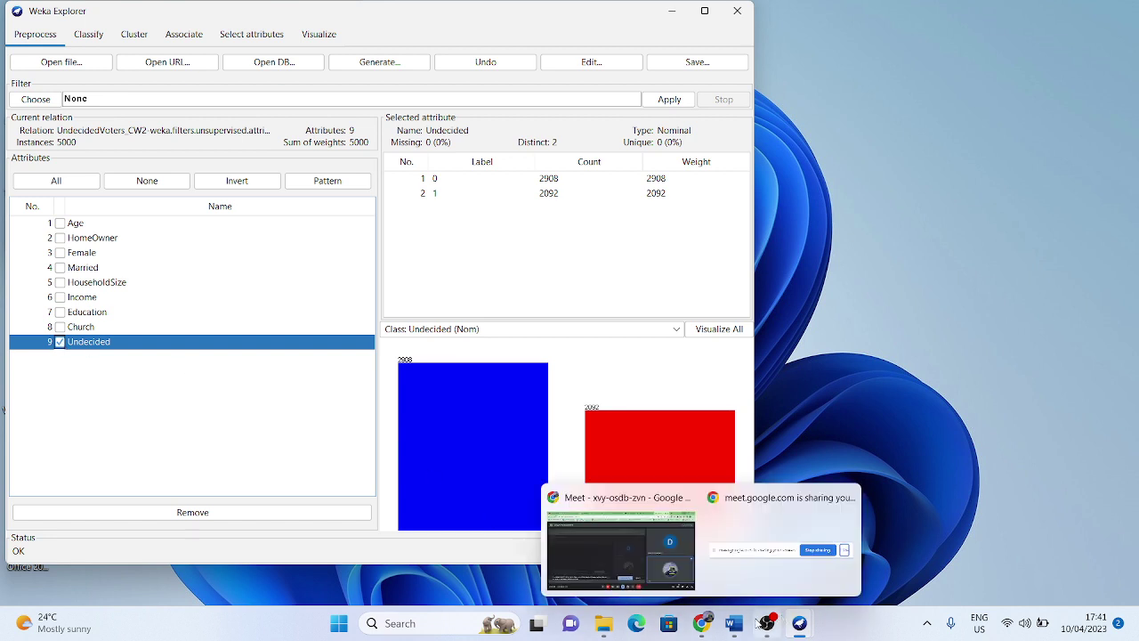
- Switch to the Question List (1) document in Word and read the data set description and the Question 1 tasks
mouse_move(739, 625)
left_click(732, 556)
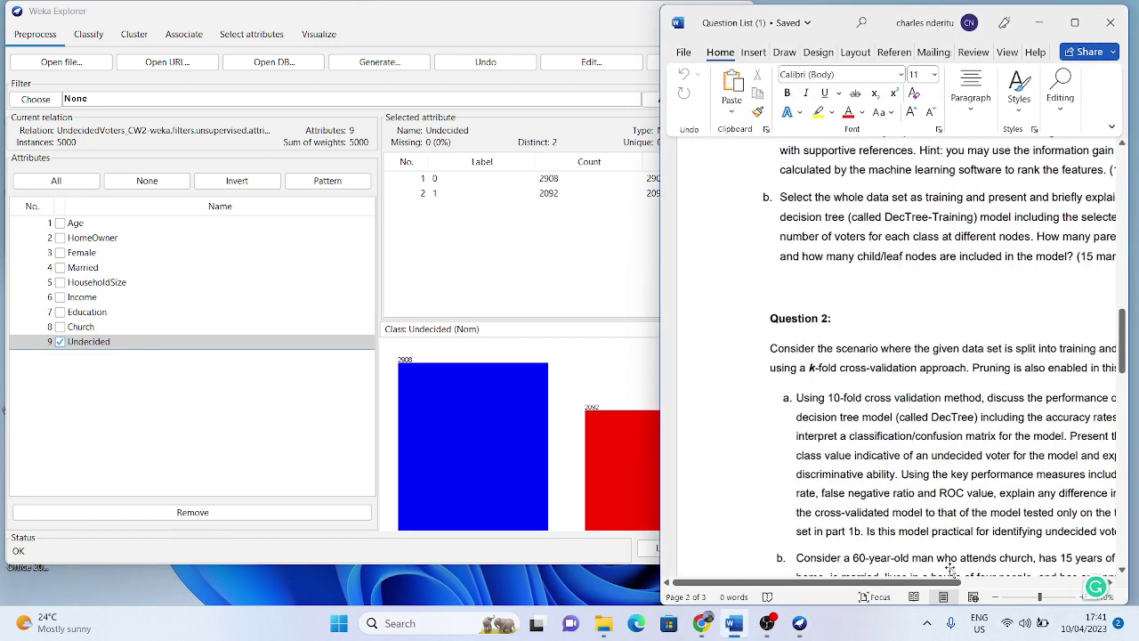
left_click(1025, 597)
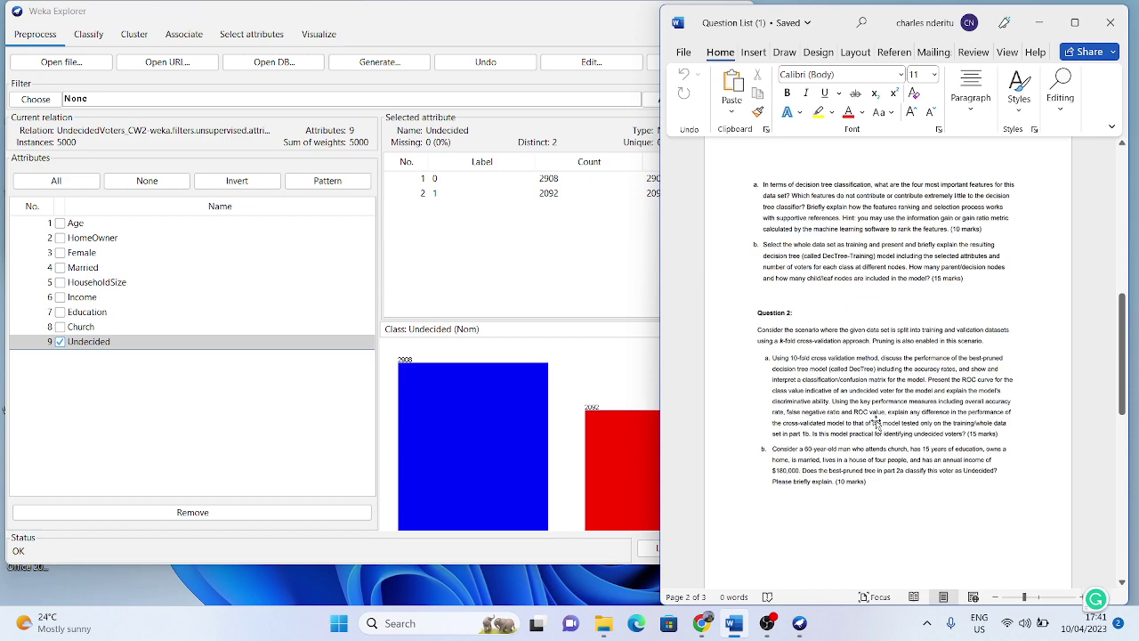
left_click(1074, 25)
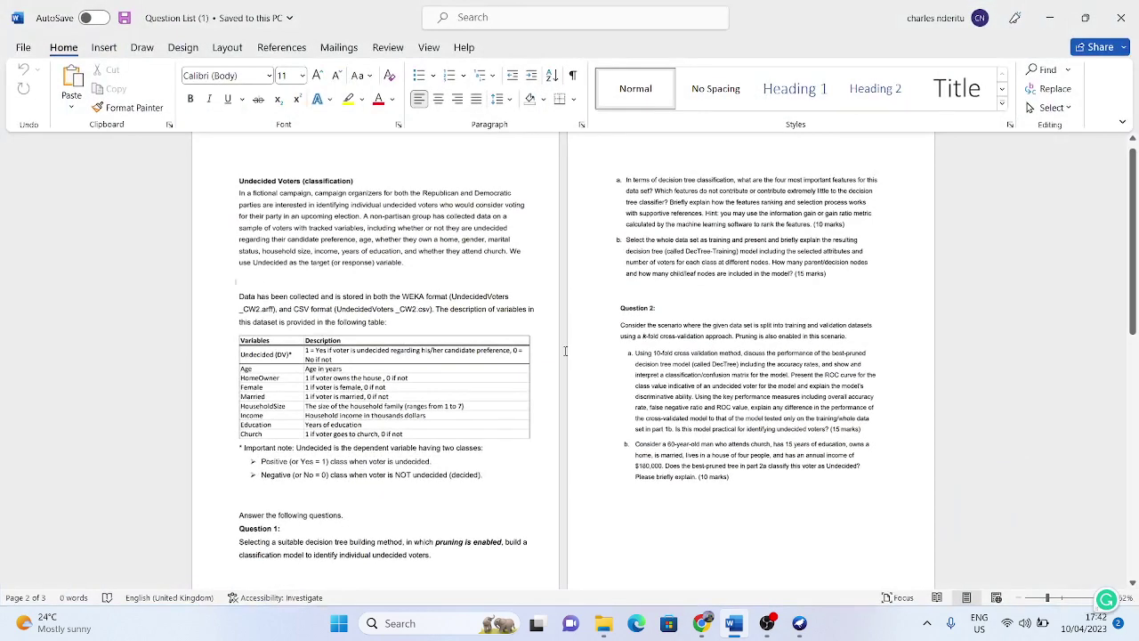
scroll(703, 441, "up", 3, "ctrl")
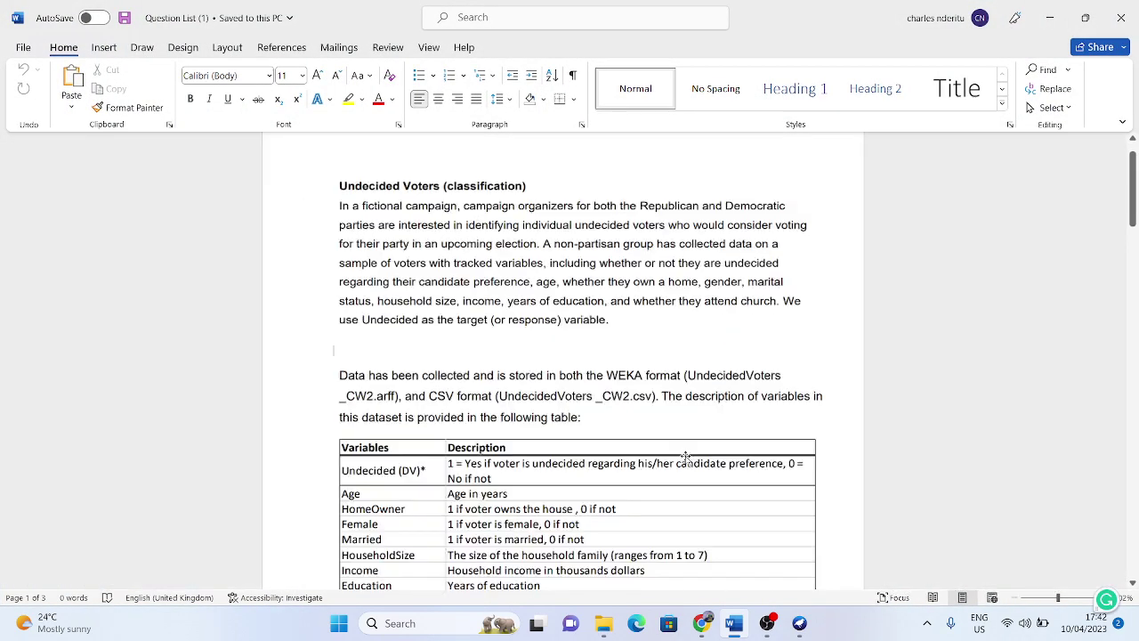
scroll(653, 450, "down", 3)
scroll(648, 448, "down", 5)
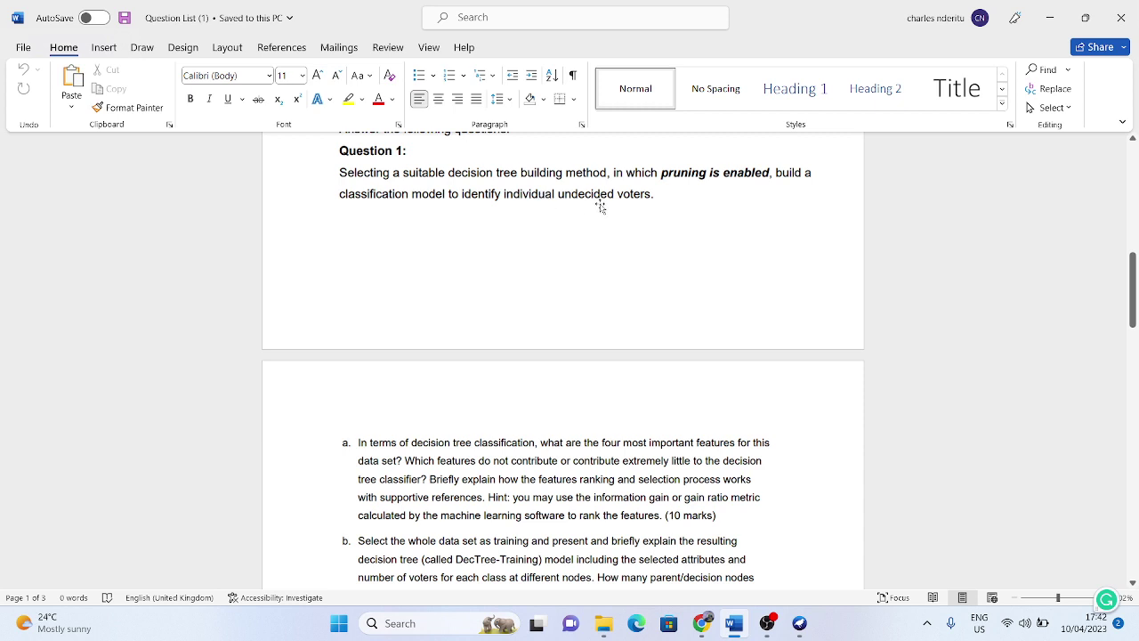
scroll(616, 287, "down", 3)
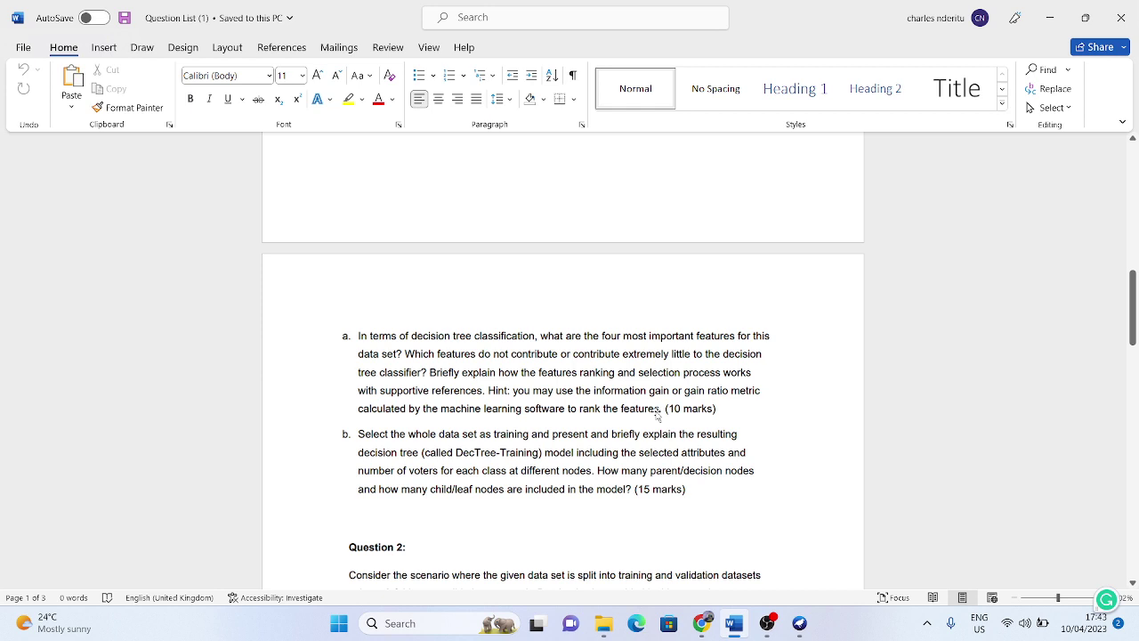
left_click(1055, 15)
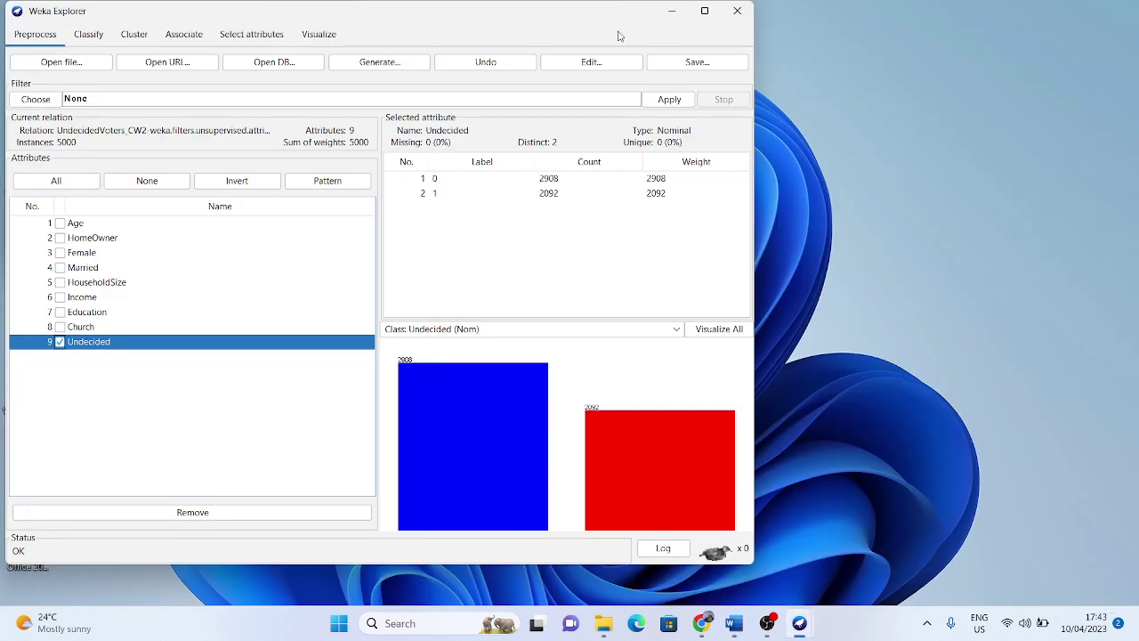
- Maximise the Weka Explorer and set up attribute selection with the InfoGainAttributeEval evaluator and the Ranker search method
left_click(704, 10)
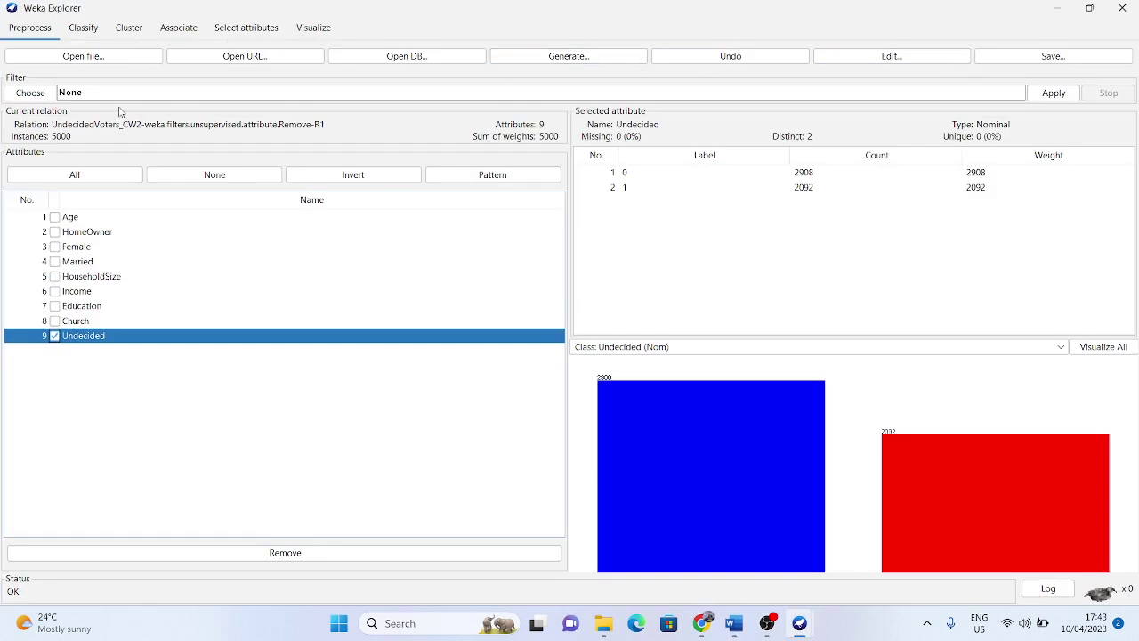
left_click(250, 38)
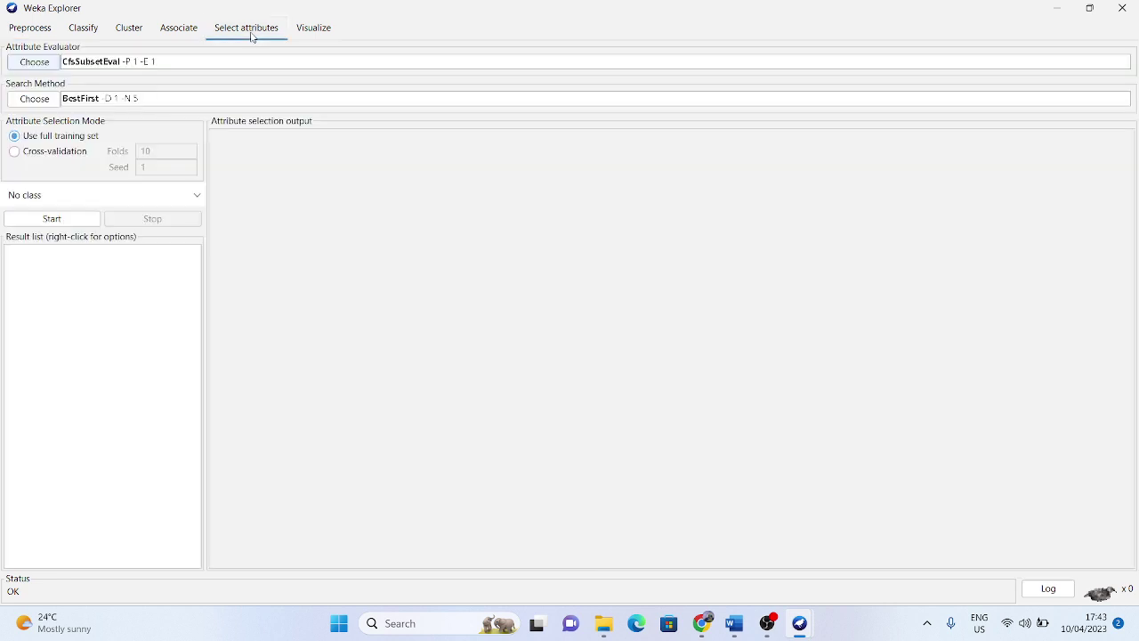
left_click(42, 66)
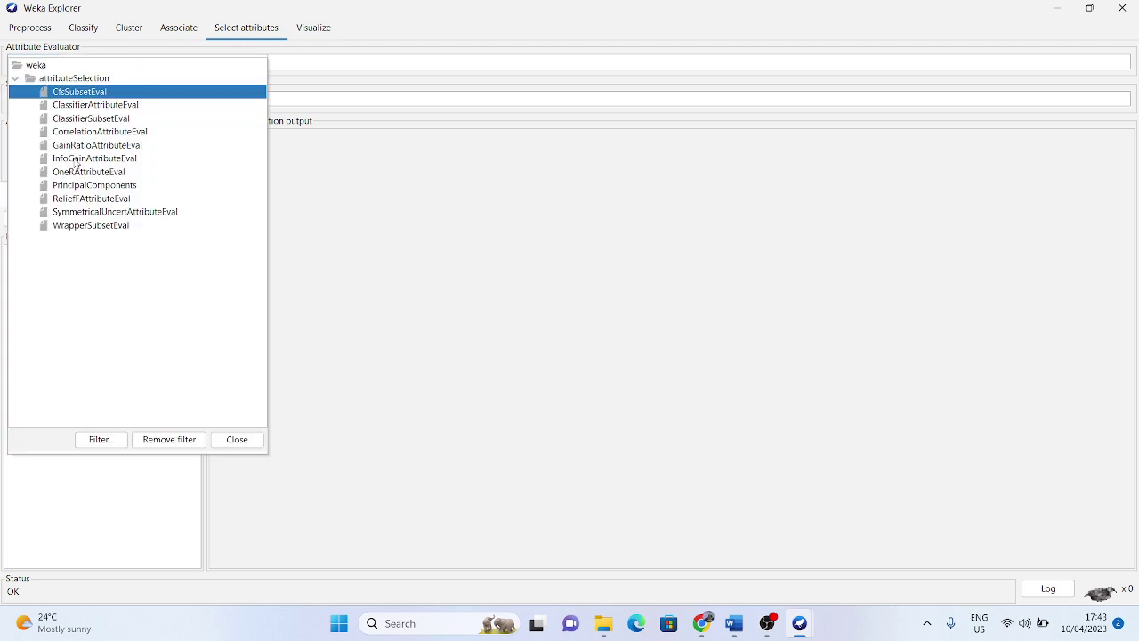
mouse_move(77, 166)
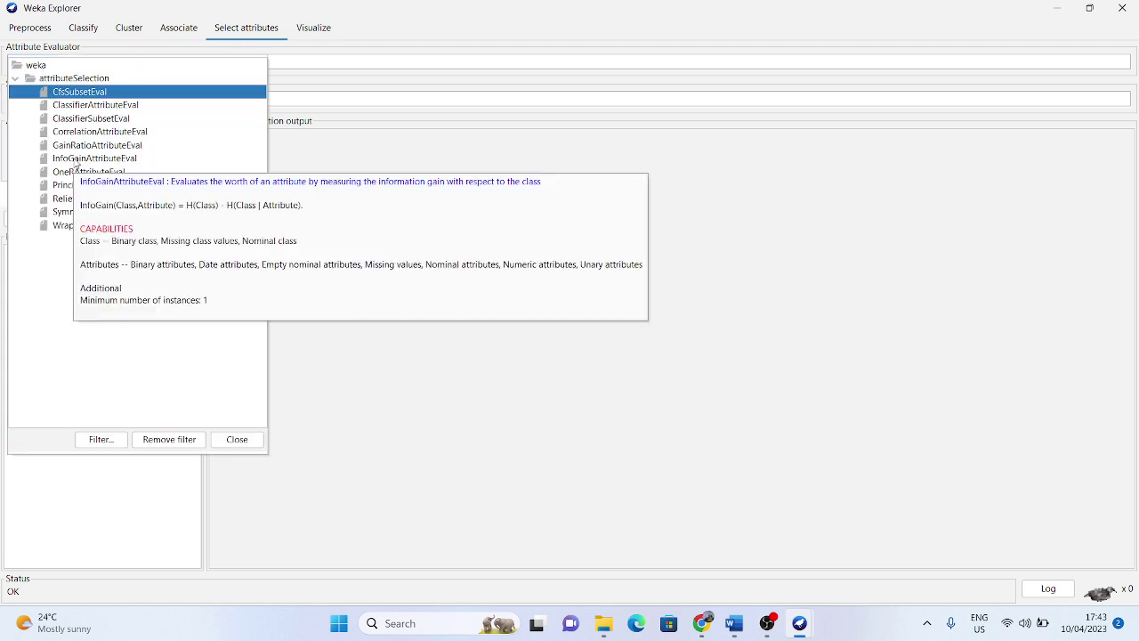
left_click(74, 159)
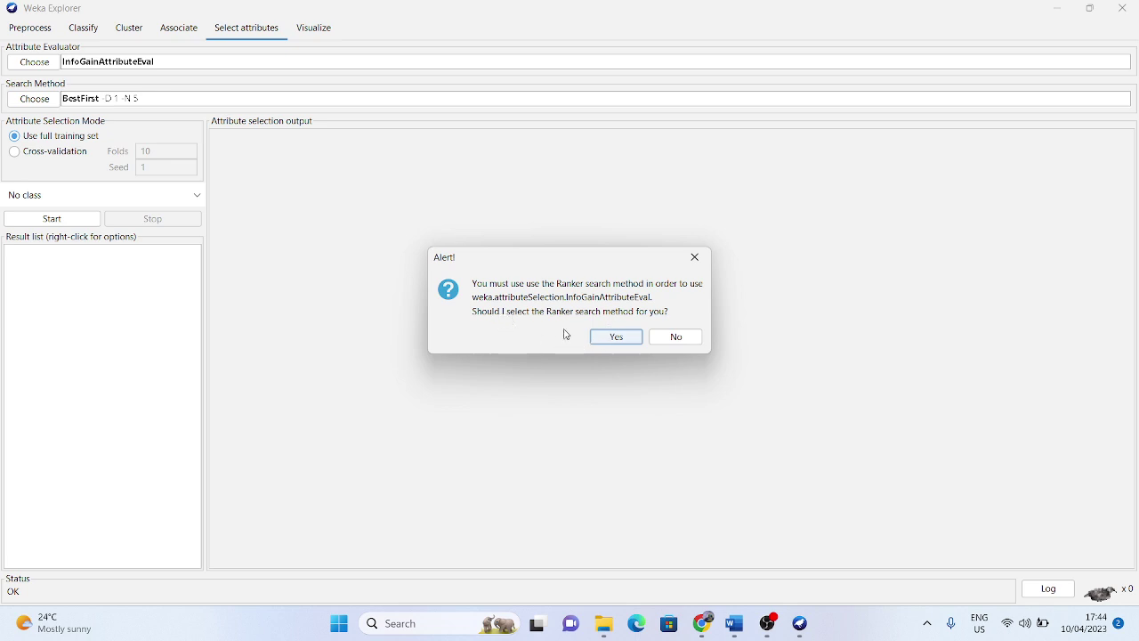
left_click(614, 339)
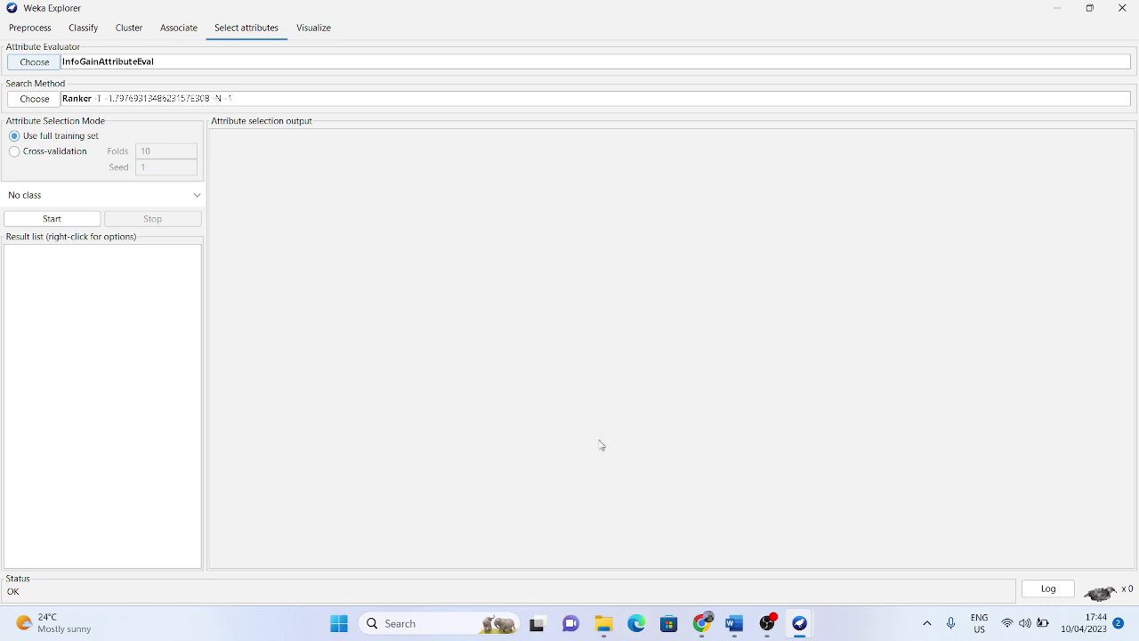
- Recheck Question 1 in the Word document and review the InfoGainAttributeEval options in Weka, keeping them as they are
left_click(728, 626)
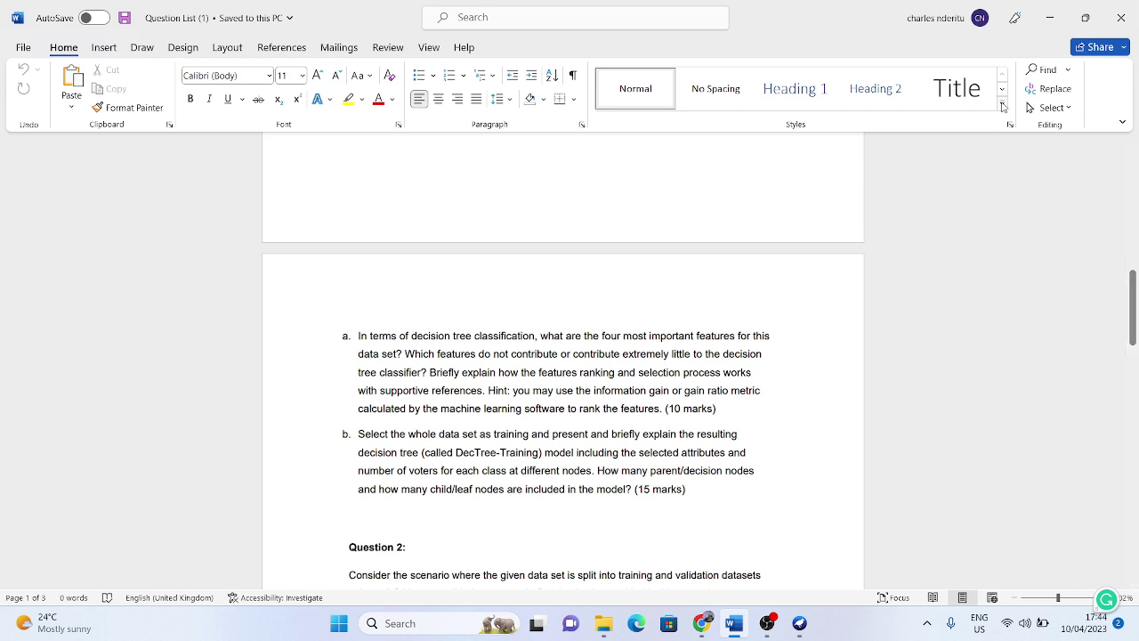
left_click(1058, 12)
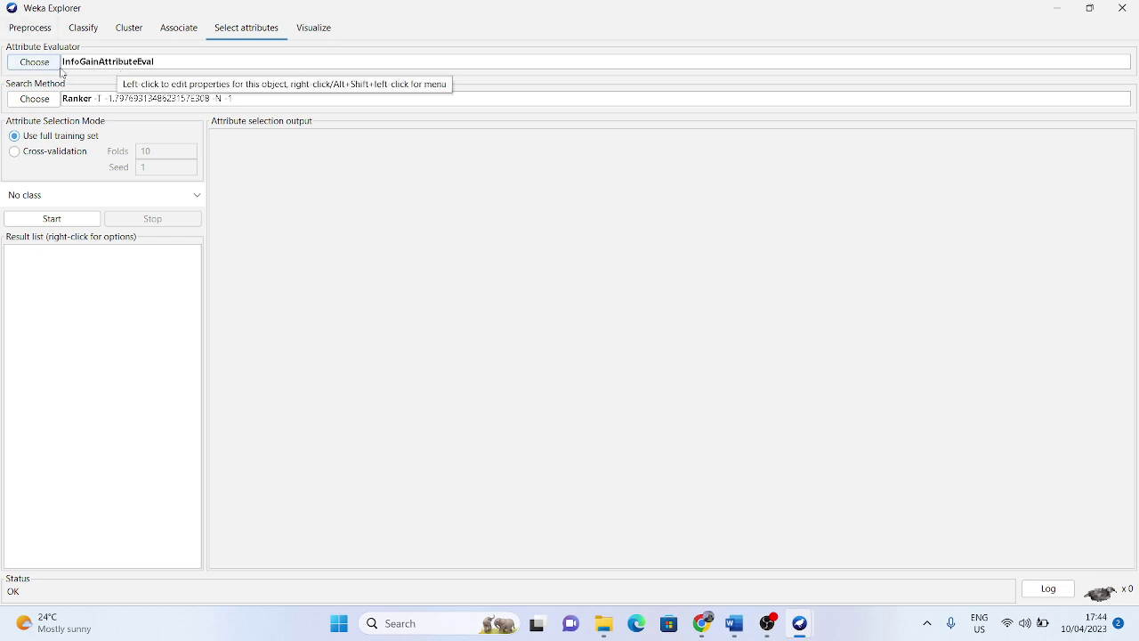
left_click(125, 64)
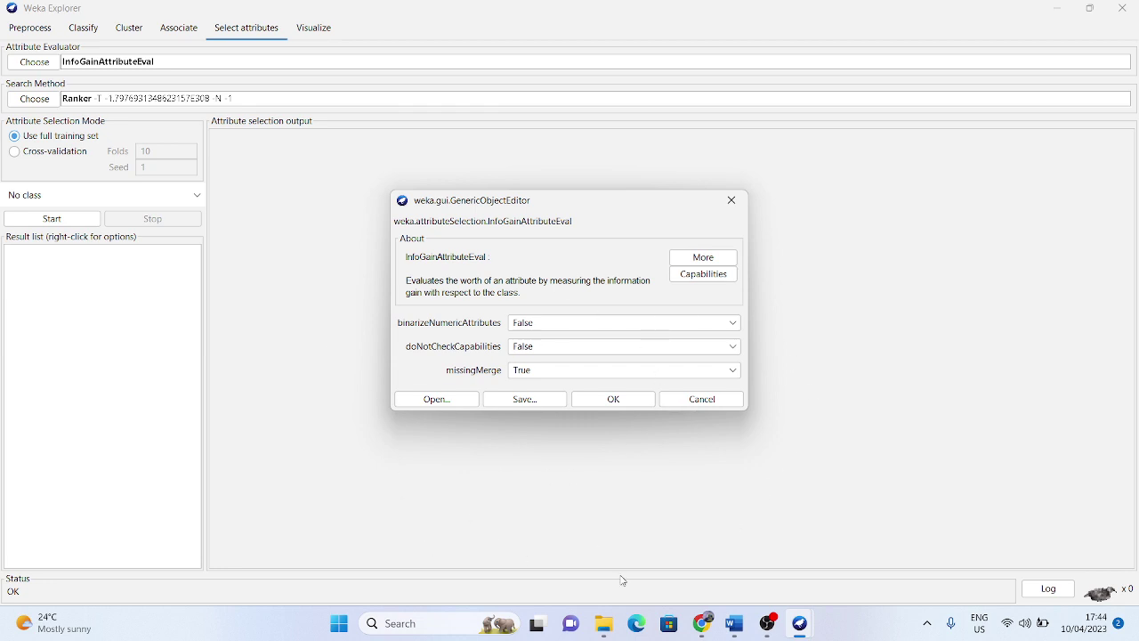
left_click(628, 407)
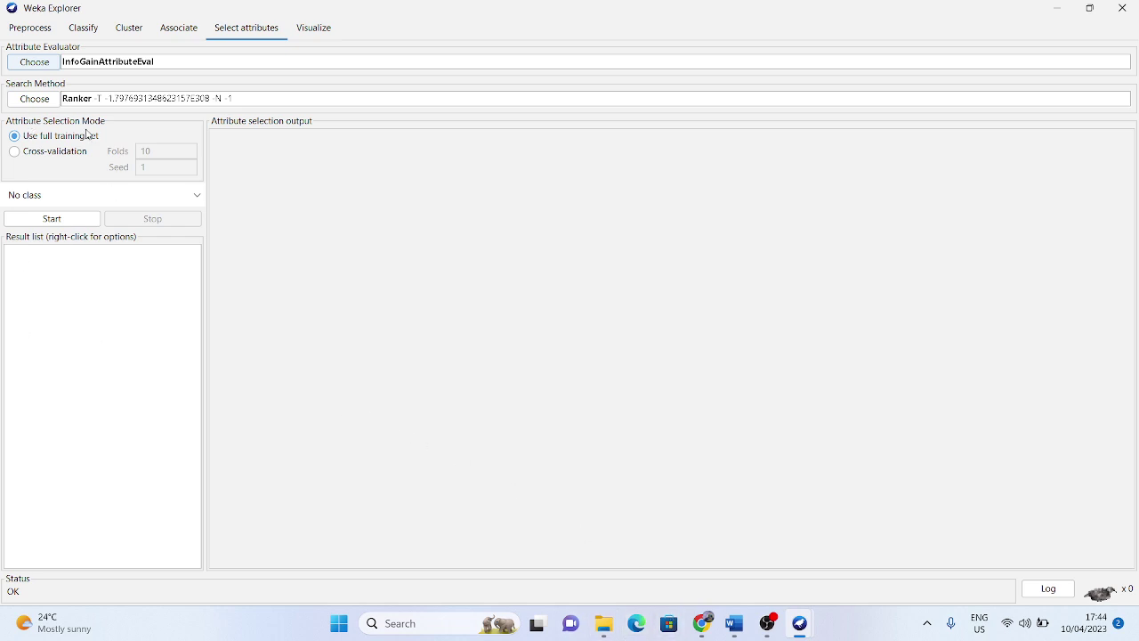
- Try the attribute selection with 10-fold cross-validation, and run it again on the full training set
left_click(14, 153)
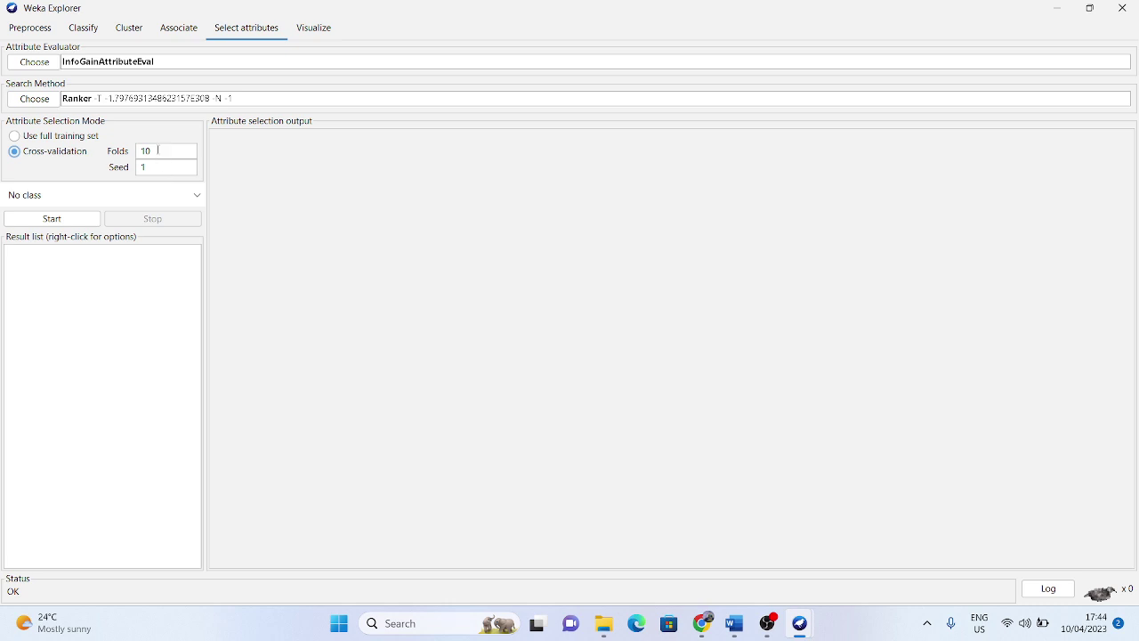
left_click(71, 222)
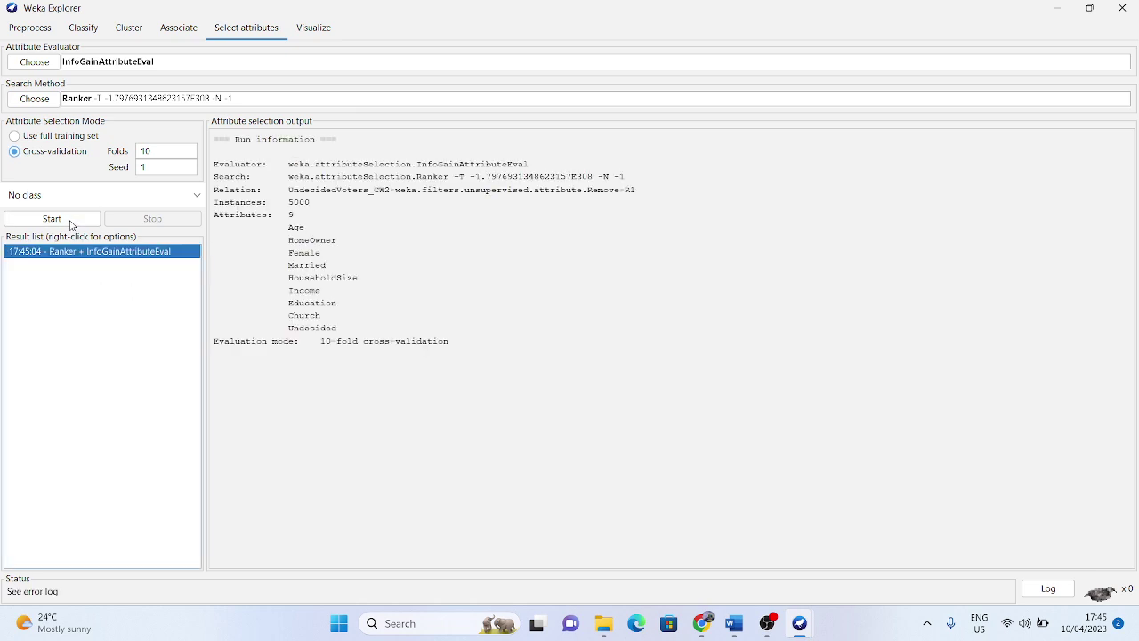
left_click(16, 137)
left_click(52, 219)
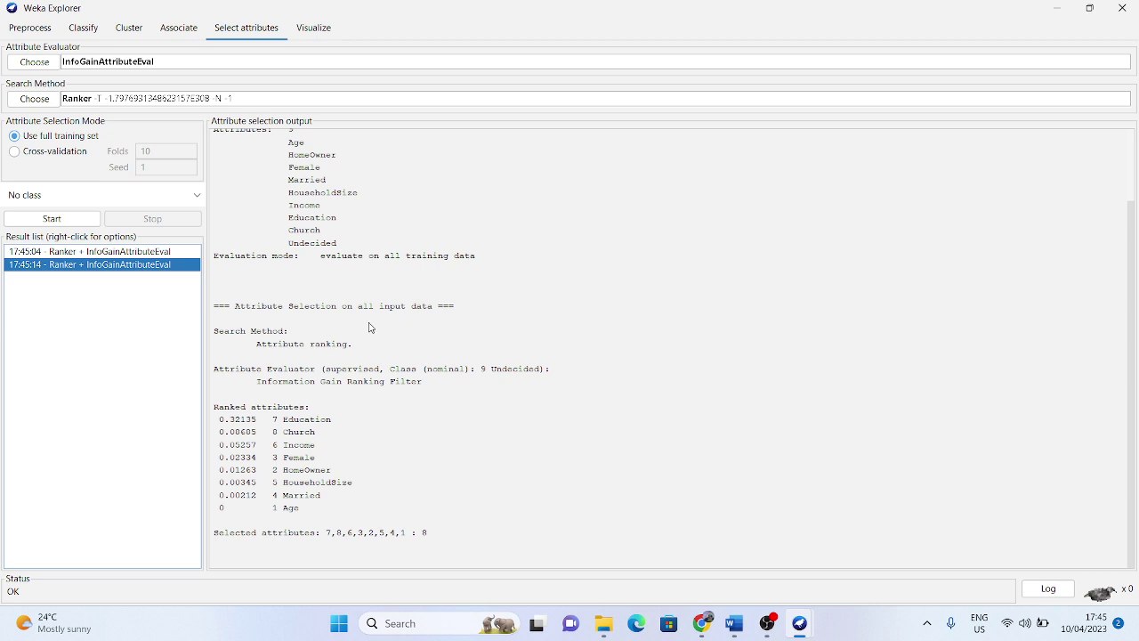
- Delete both Ranker + InfoGainAttributeEval runs from the result list
left_click(62, 251)
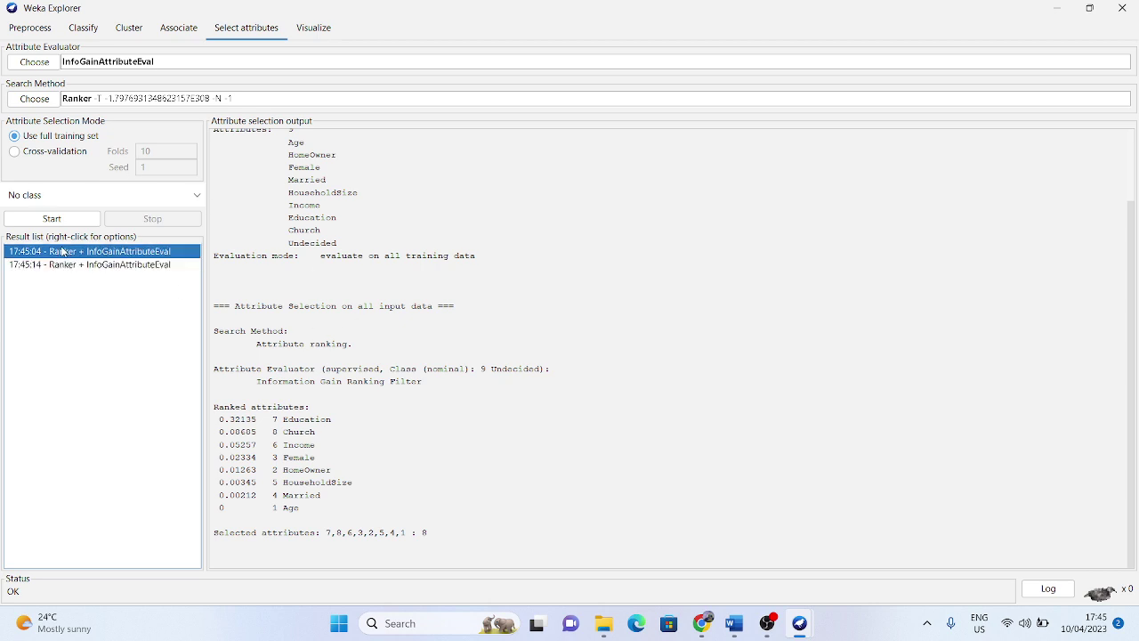
right_click(63, 251)
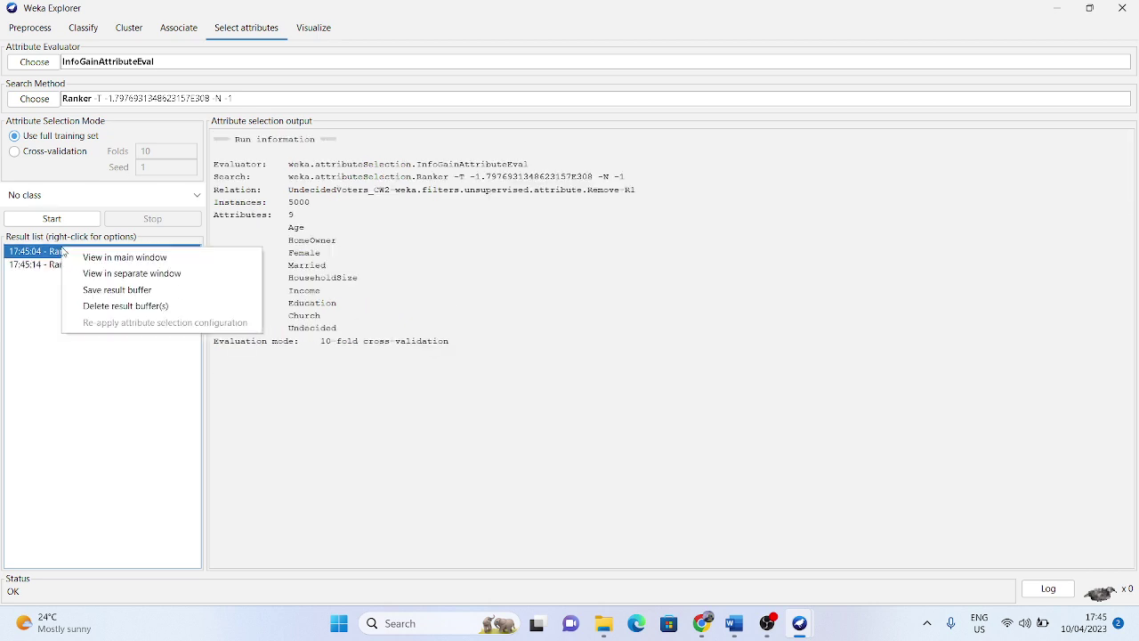
left_click(118, 305)
left_click(98, 260)
right_click(98, 258)
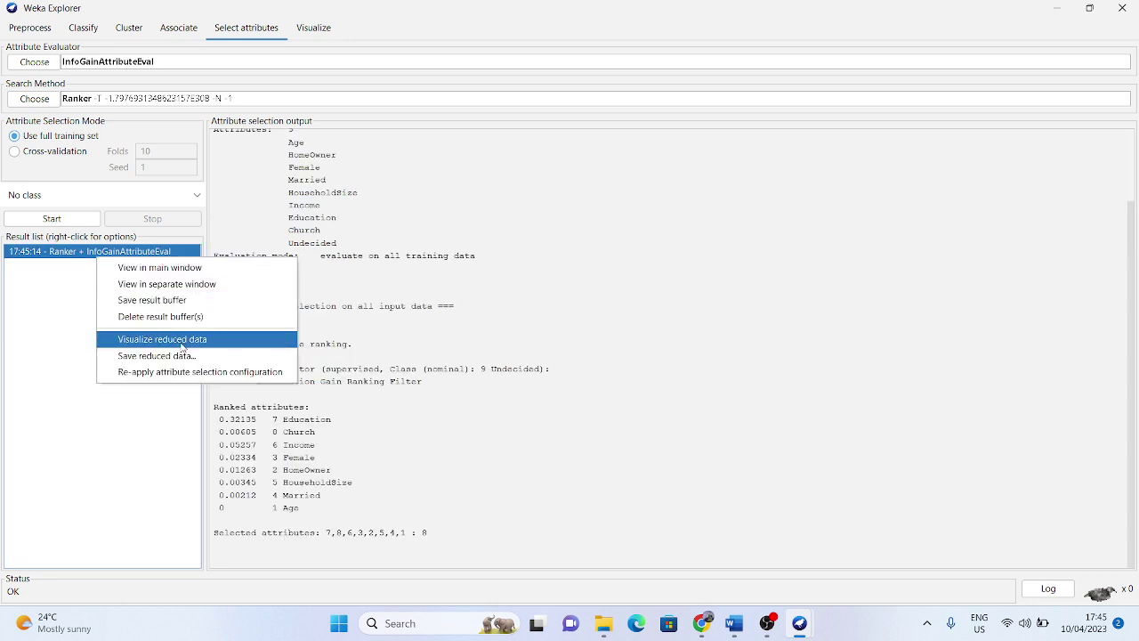
left_click(153, 319)
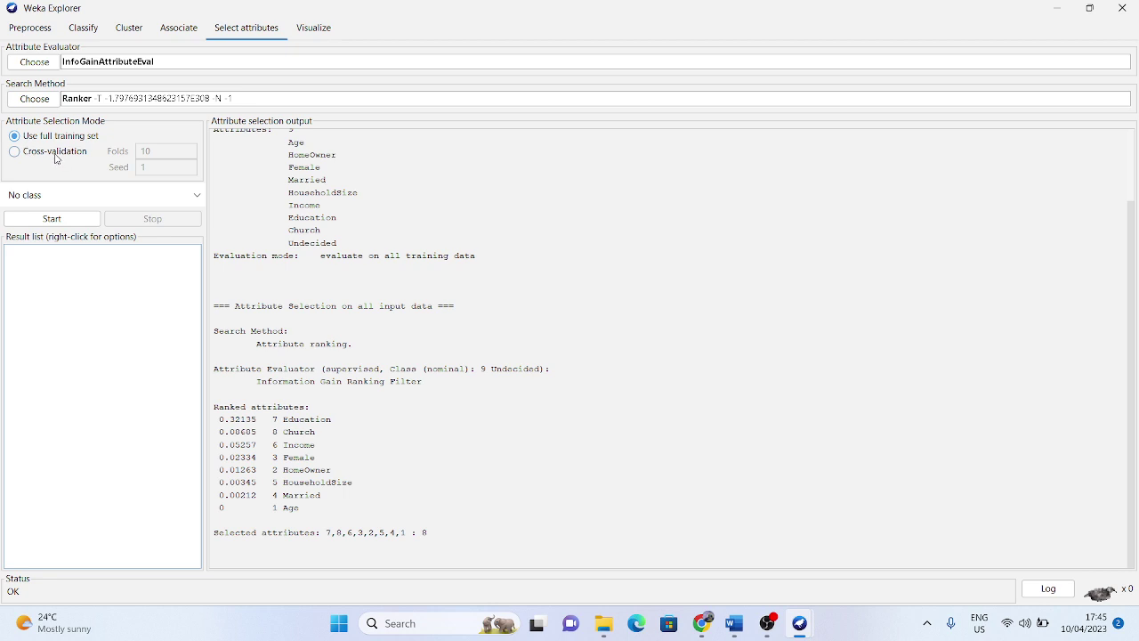
- Run the information gain ranking on the full training set and review its run information and attribute list
left_click(63, 221)
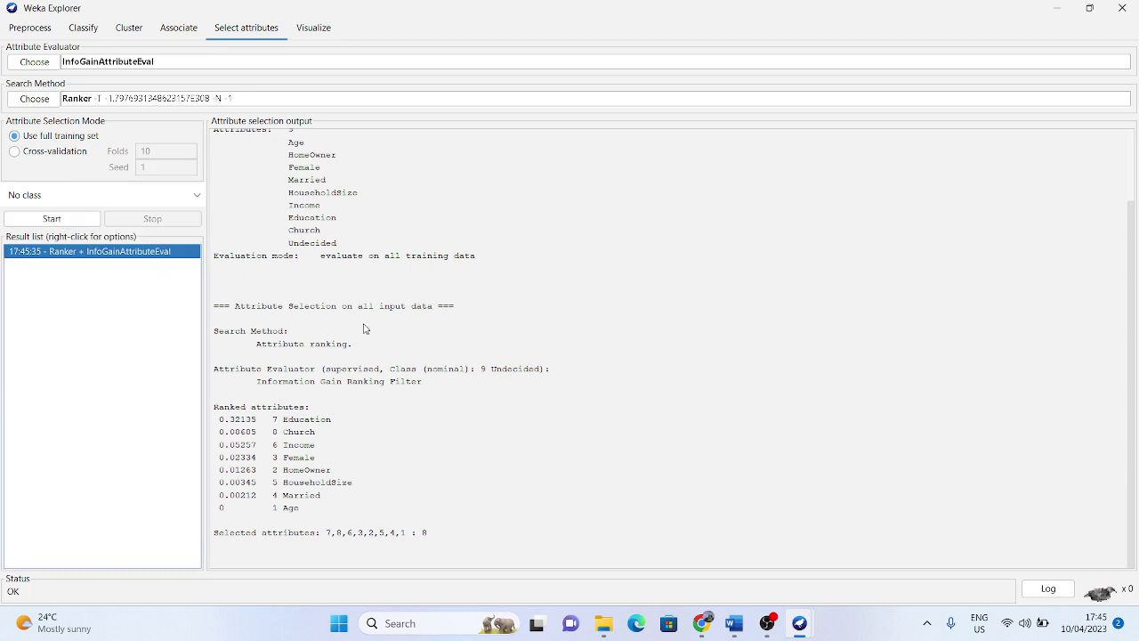
scroll(449, 327, "up", 3)
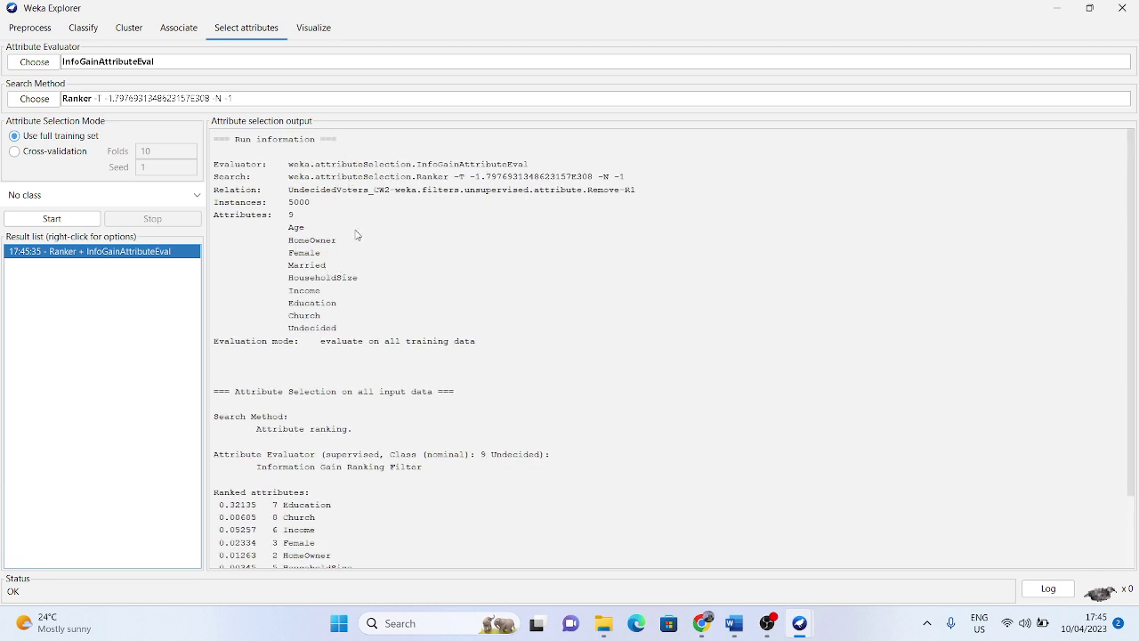
triple_click(299, 204)
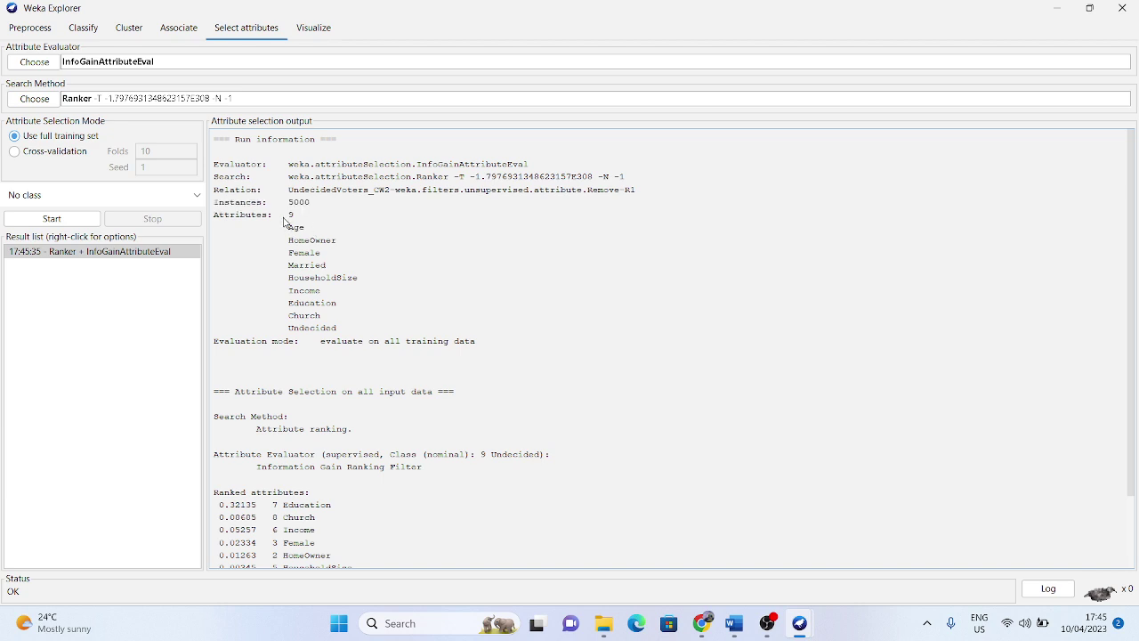
double_click(285, 221)
scroll(500, 342, "down", 2)
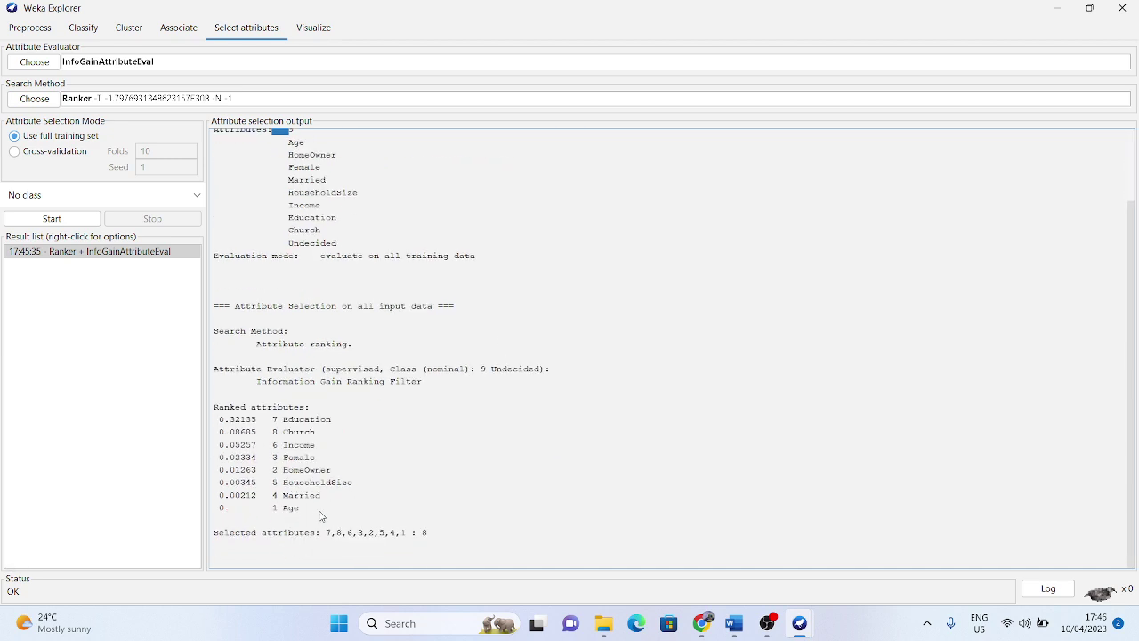
- Check the ranked attributes against Question 1a in the Word document and highlight the four highest-ranked ones, Education, Church, Income and Female
left_click_drag(321, 514, 218, 410)
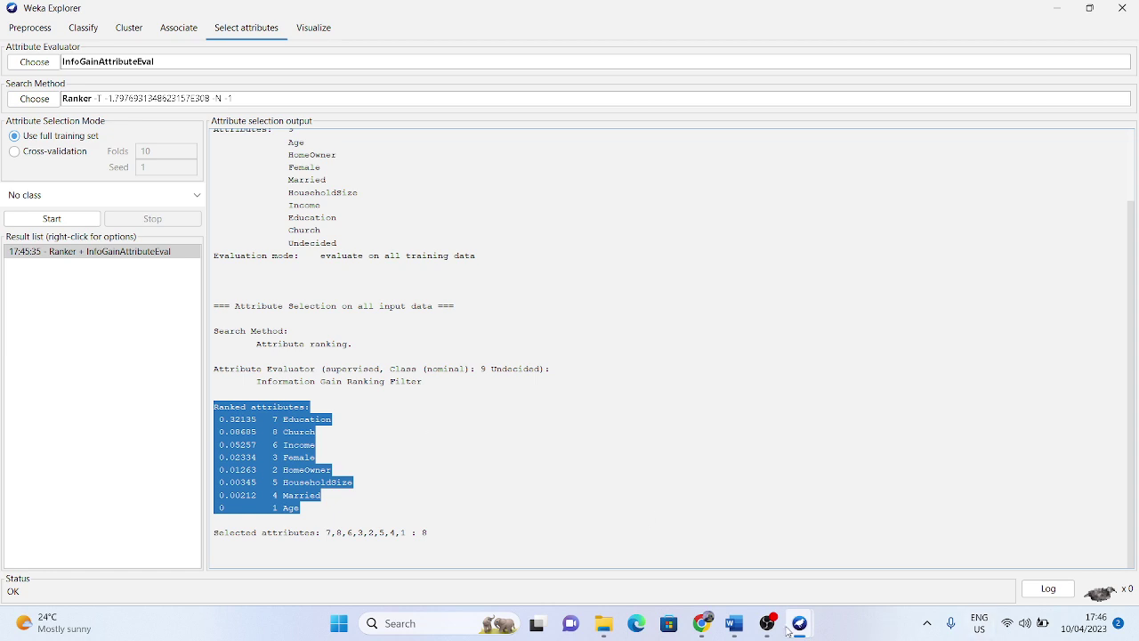
left_click(734, 623)
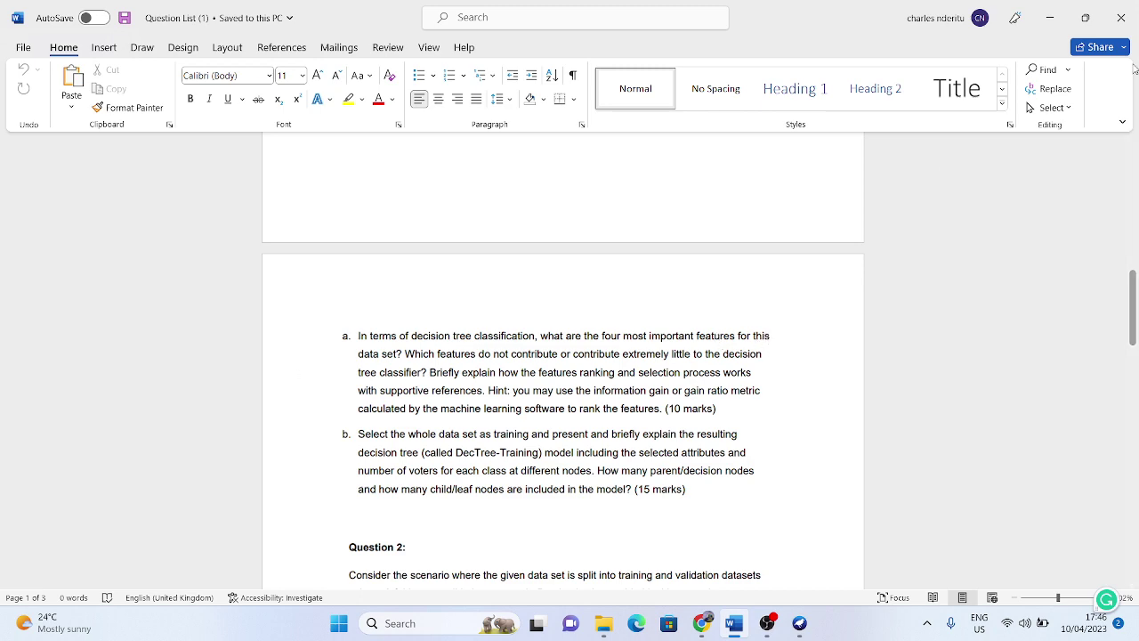
left_click(1050, 18)
left_click(451, 412)
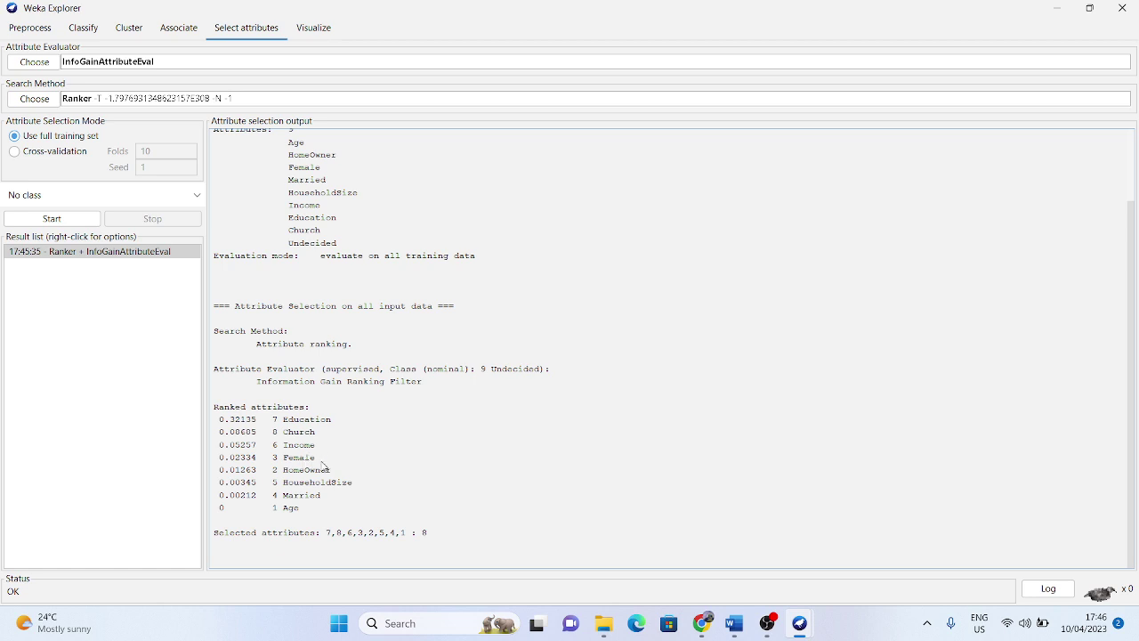
left_click_drag(321, 463, 217, 427)
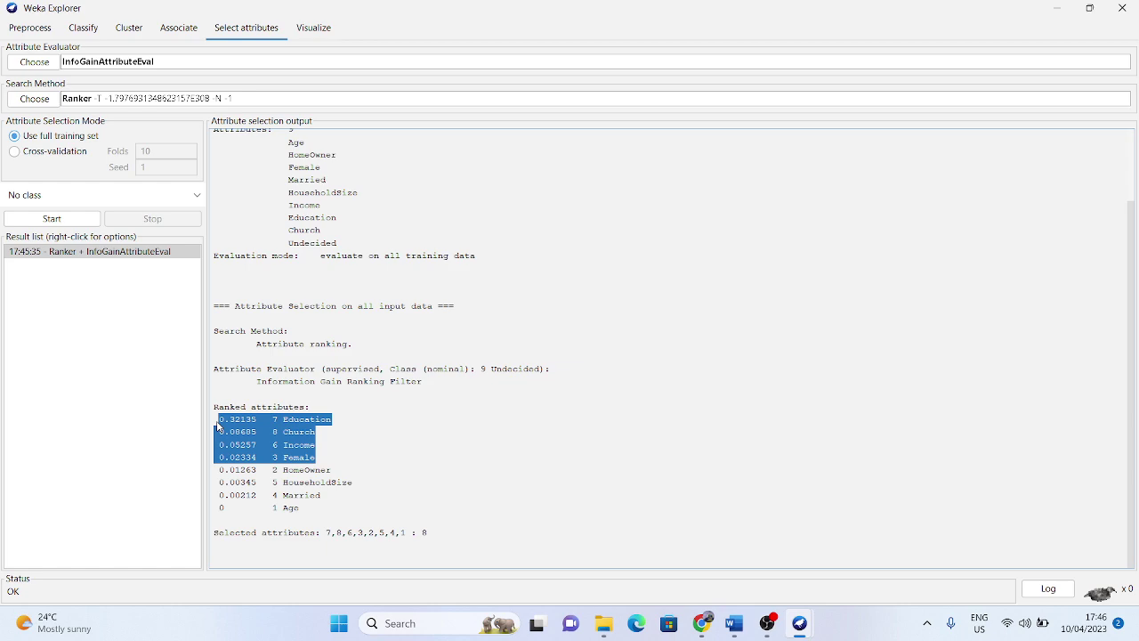
- Recheck Question 1a in Word for the least contributing features and highlight HouseholdSize, Married and Age in Weka's ranking
mouse_move(810, 621)
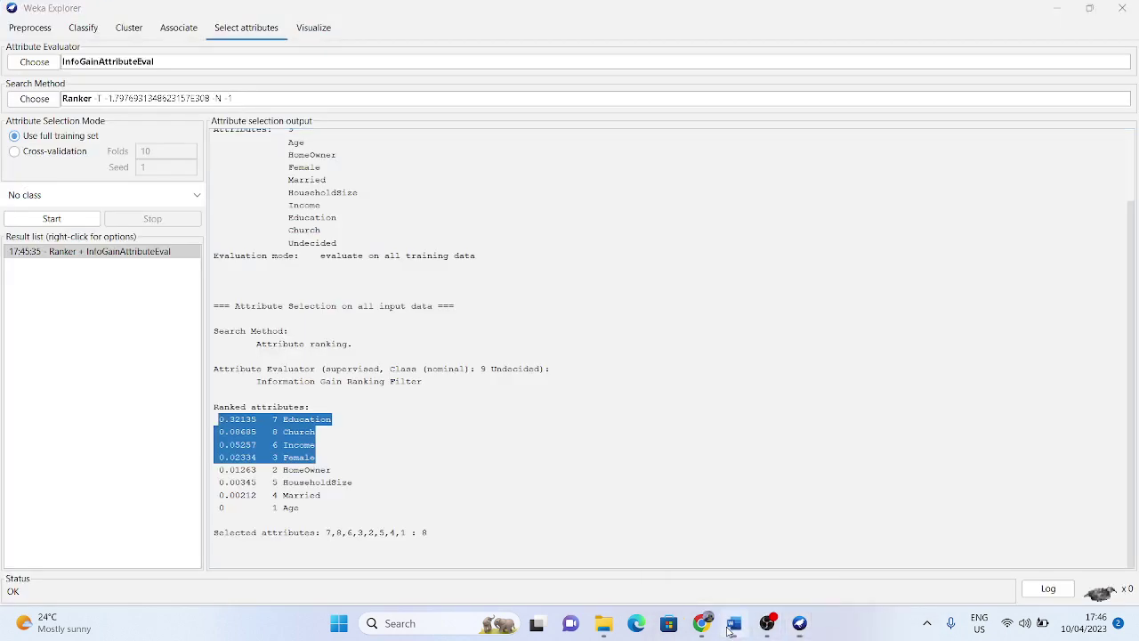
left_click(731, 627)
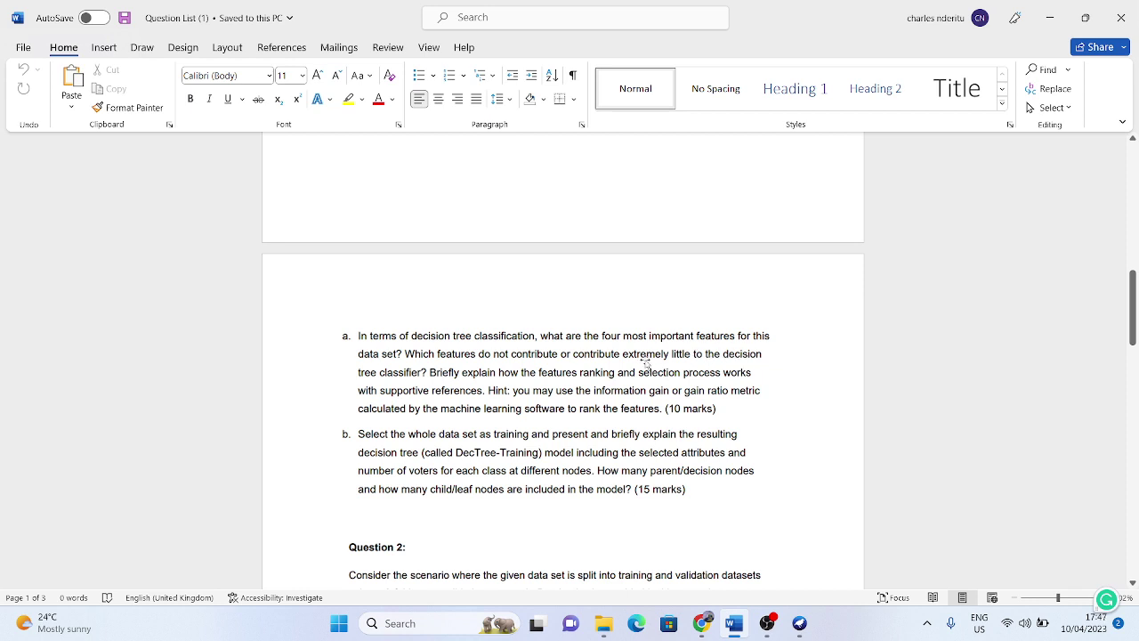
left_click(1053, 17)
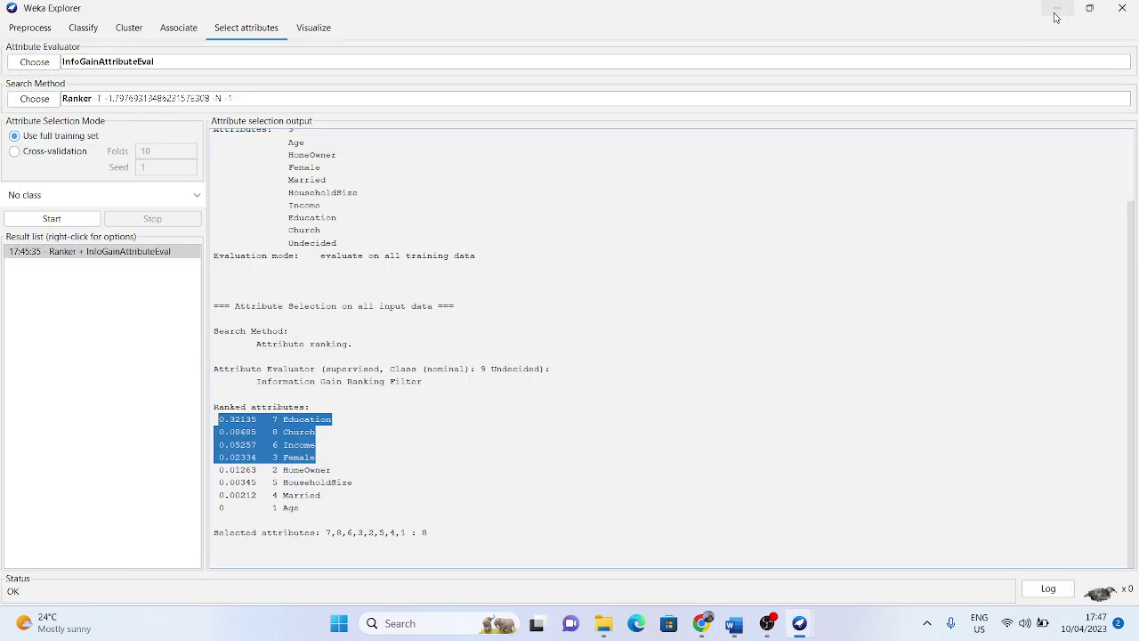
left_click(388, 456)
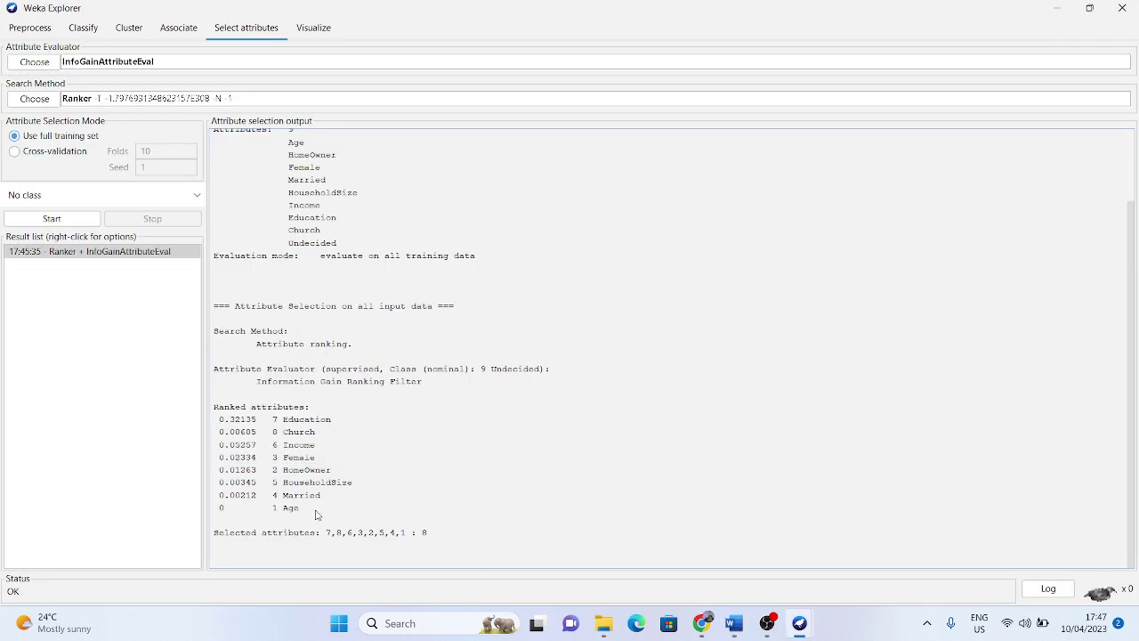
left_click_drag(311, 515, 194, 516)
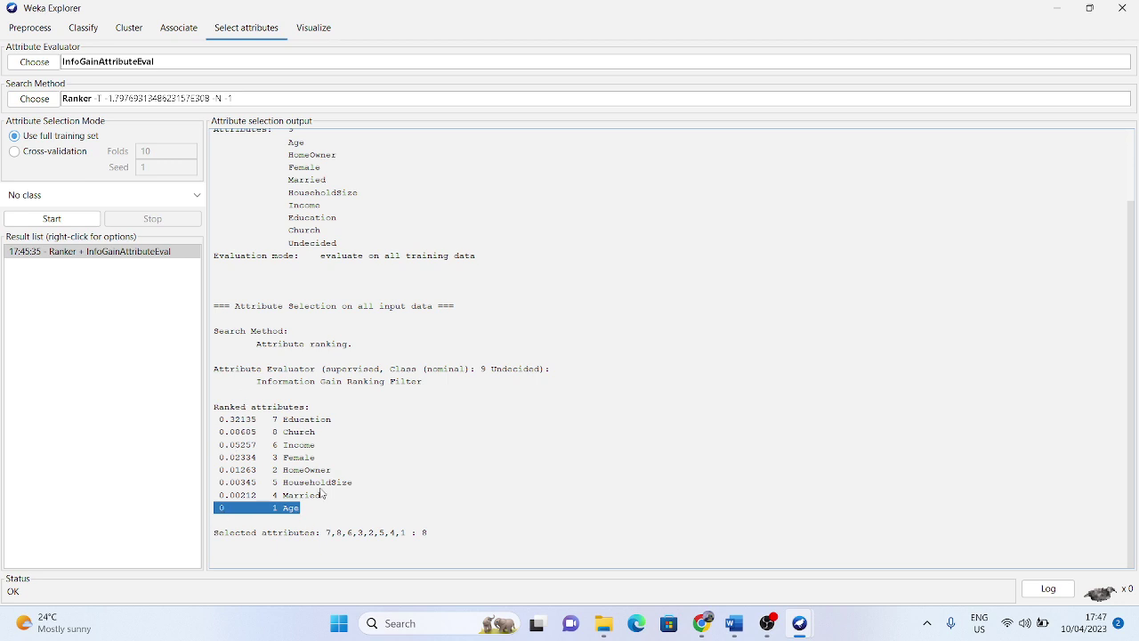
left_click_drag(330, 496, 161, 498)
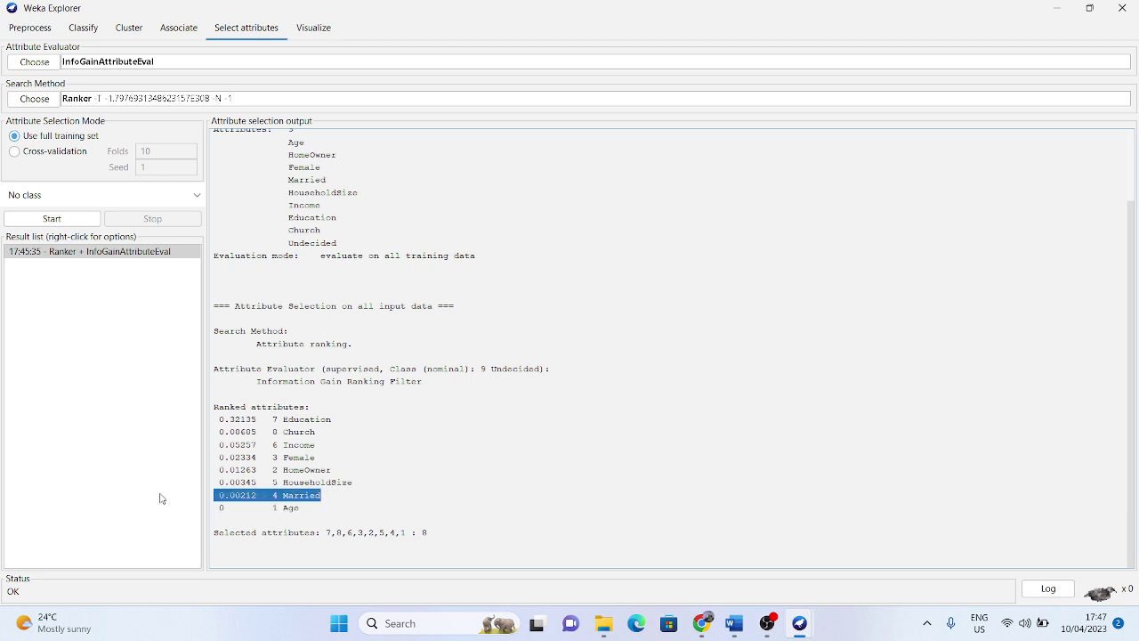
double_click(248, 499)
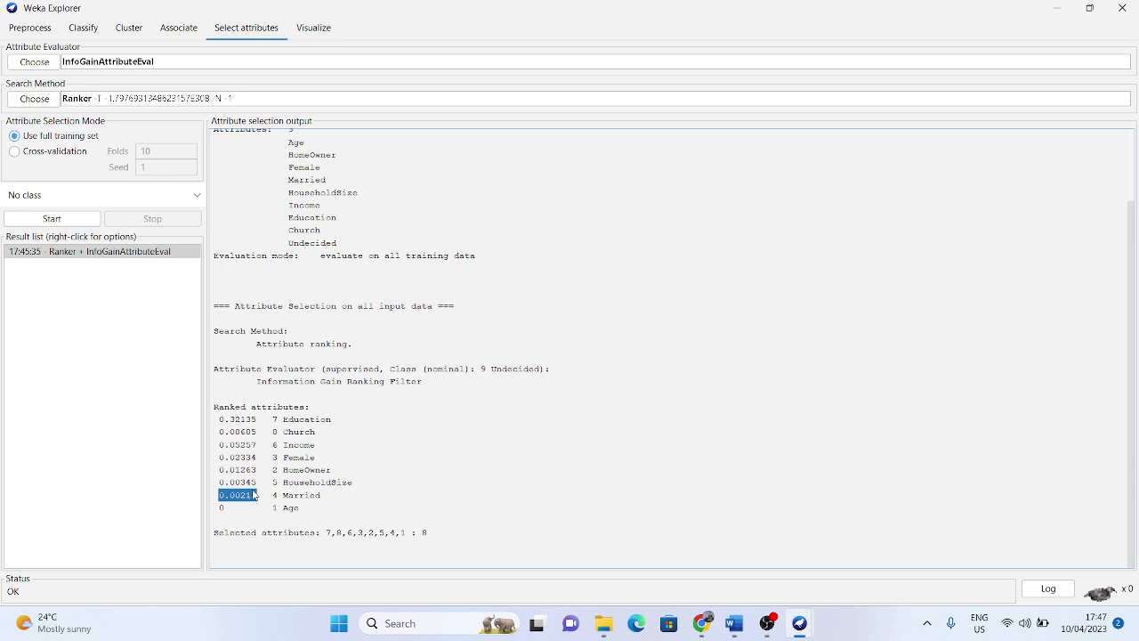
double_click(255, 485)
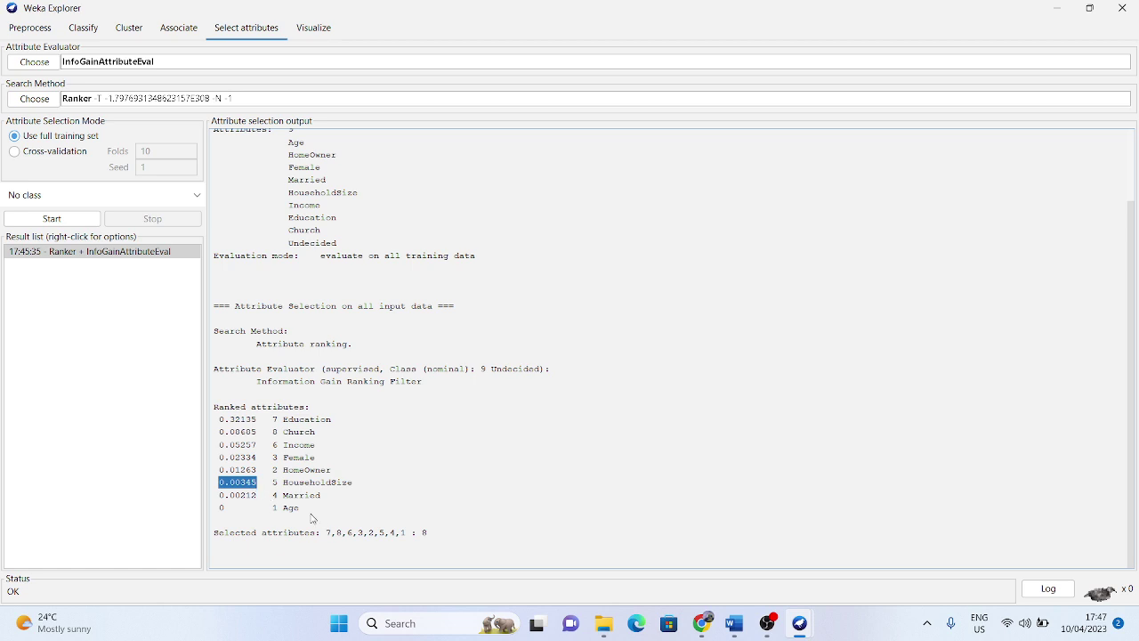
left_click_drag(301, 515, 210, 495)
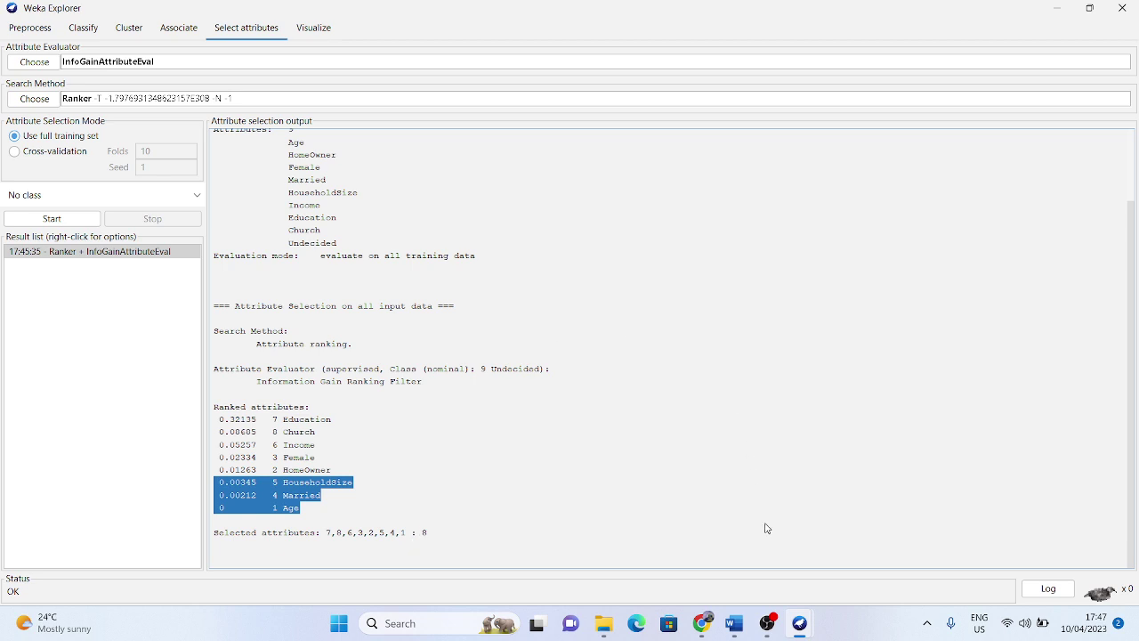
- Switch to the Word document and read Question 1's pruning requirement and part b about the DecTree-Training model
left_click(736, 631)
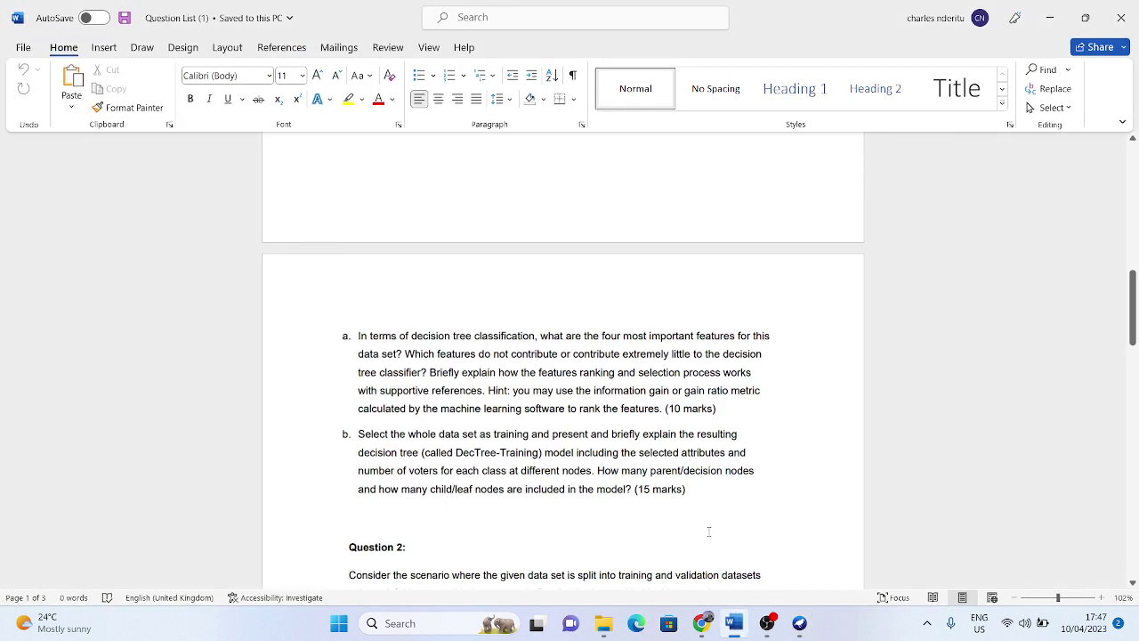
left_click(360, 334)
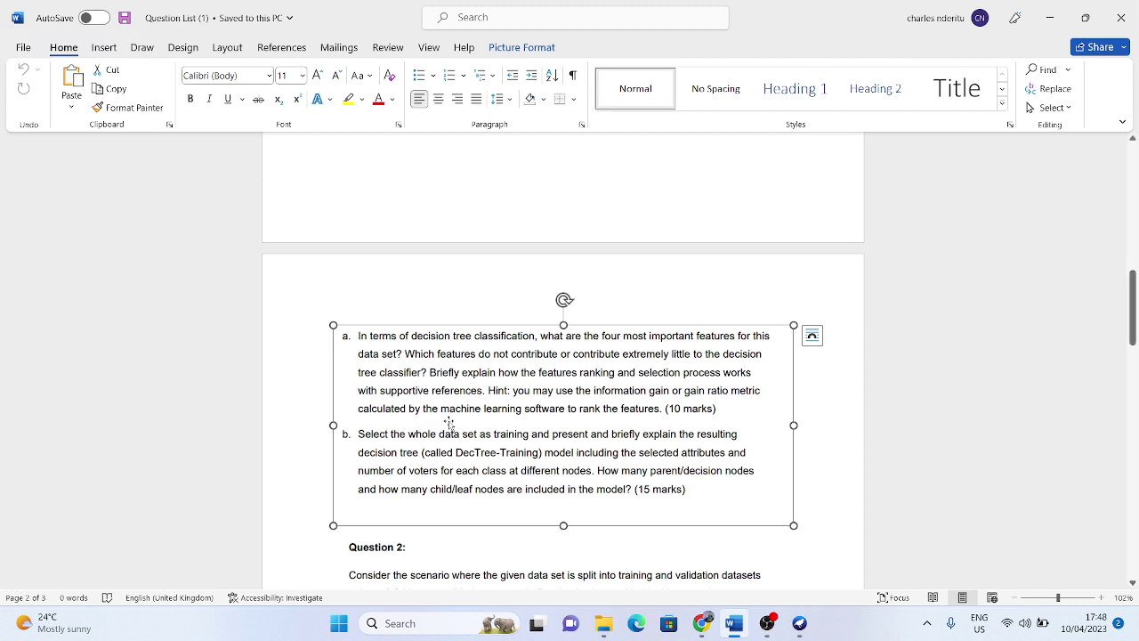
scroll(449, 425, "up", 5)
left_click(688, 285)
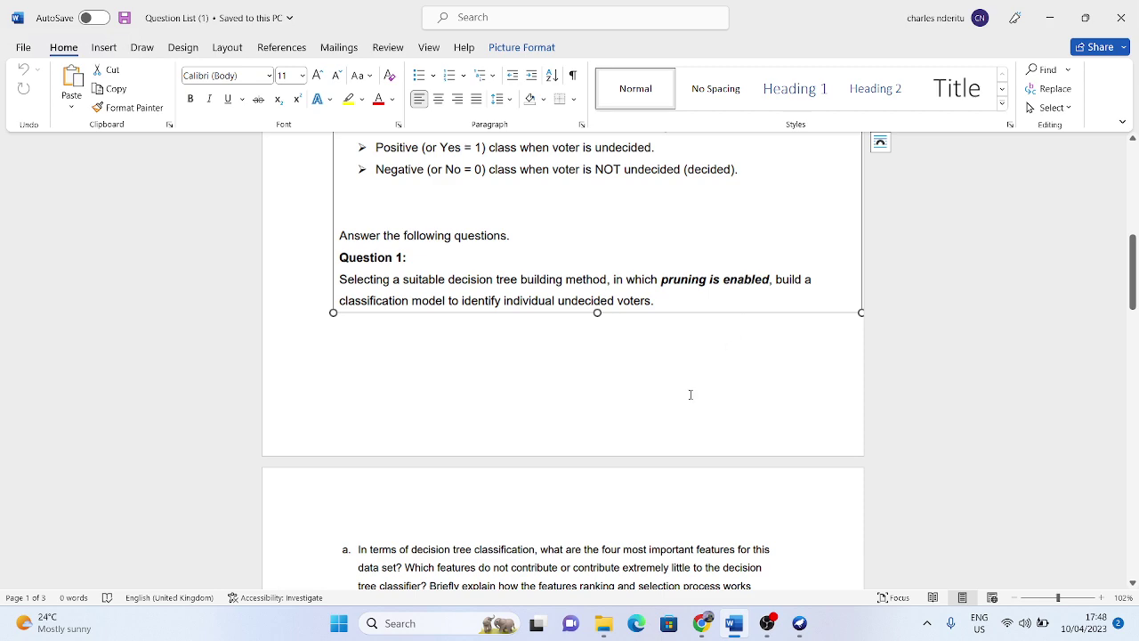
scroll(685, 387, "down", 5)
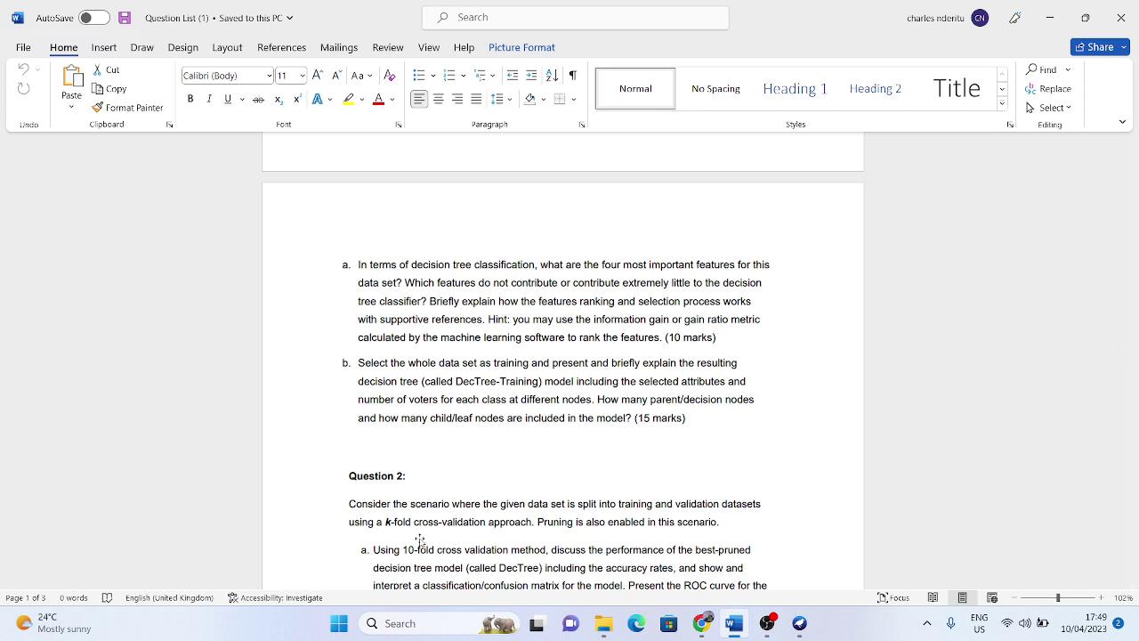
- Return to the Weka Explorer and choose the J48 decision tree as the classifier
mouse_move(757, 632)
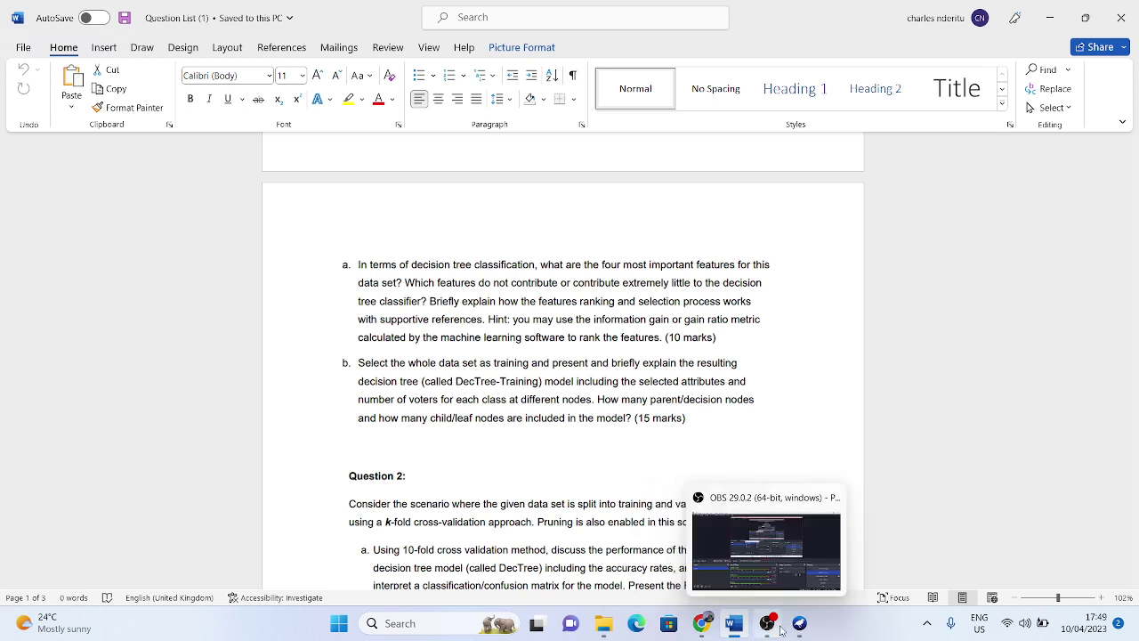
mouse_move(800, 626)
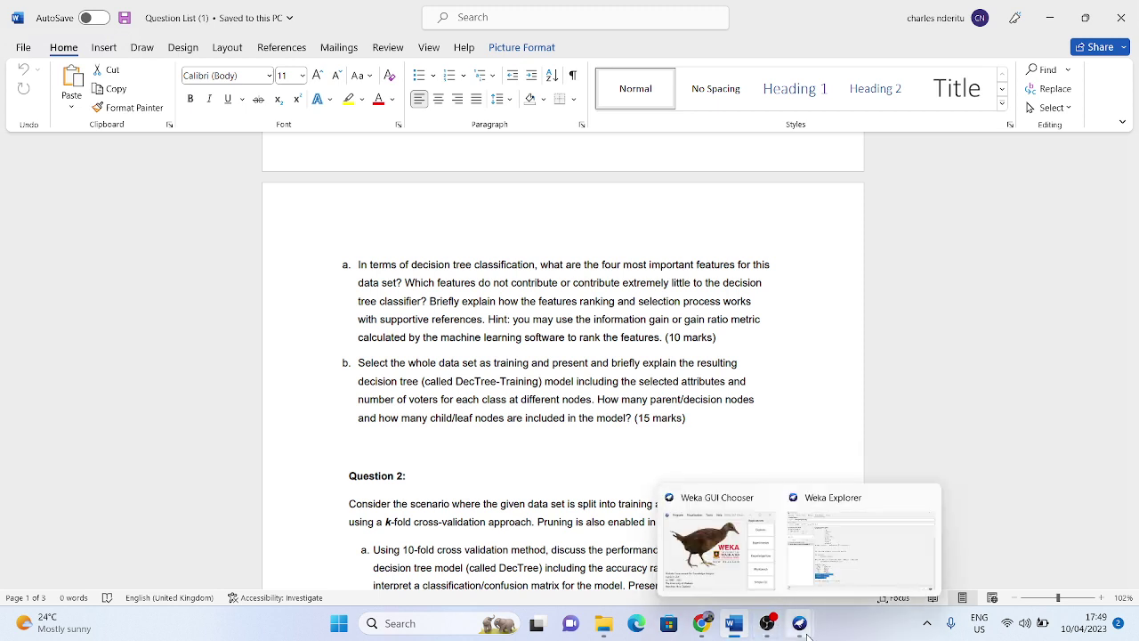
left_click(803, 567)
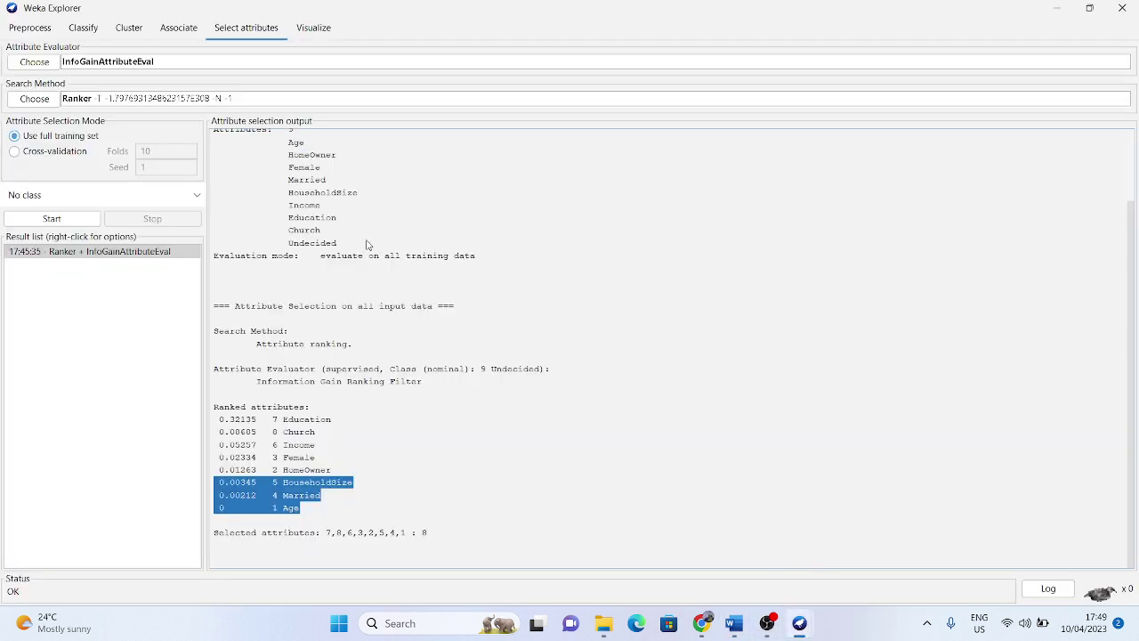
left_click(85, 27)
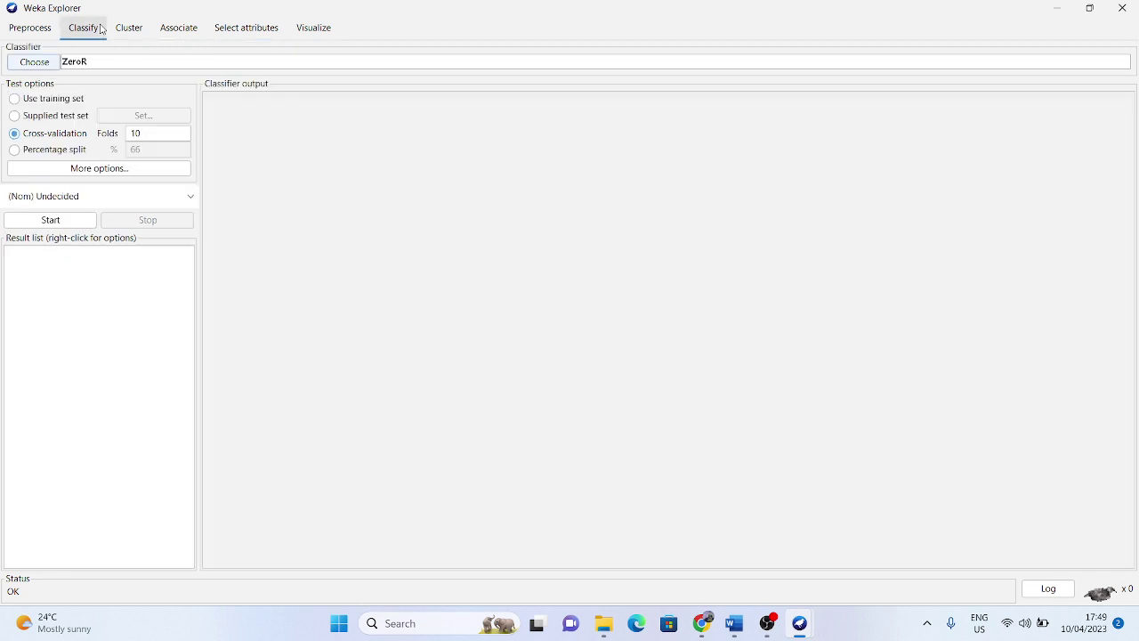
left_click(33, 62)
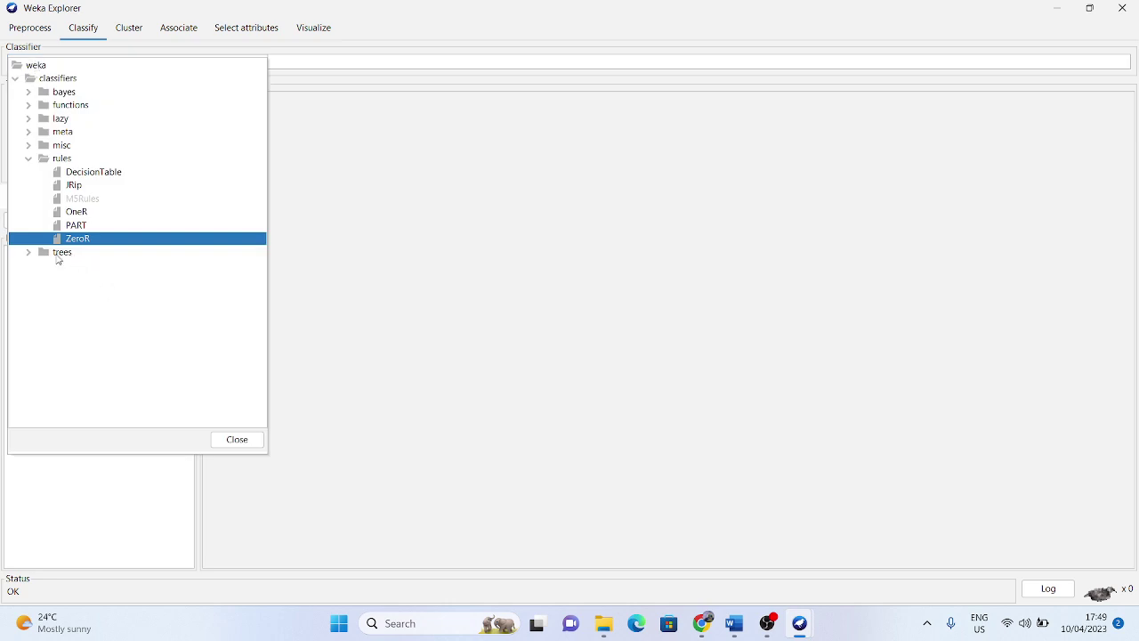
left_click(29, 252)
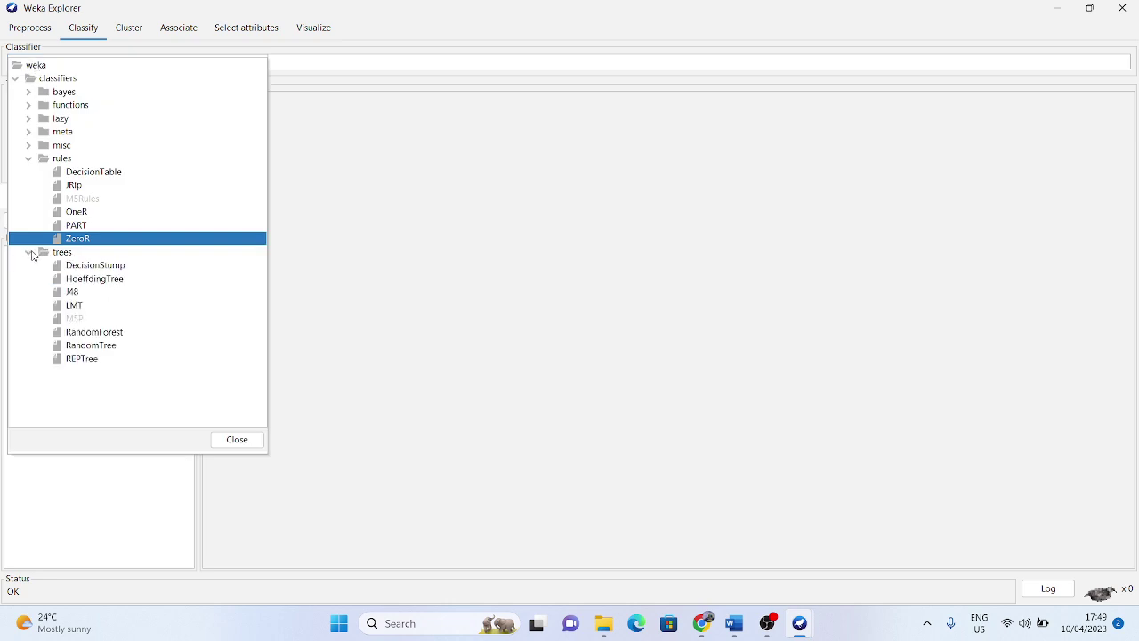
left_click(72, 292)
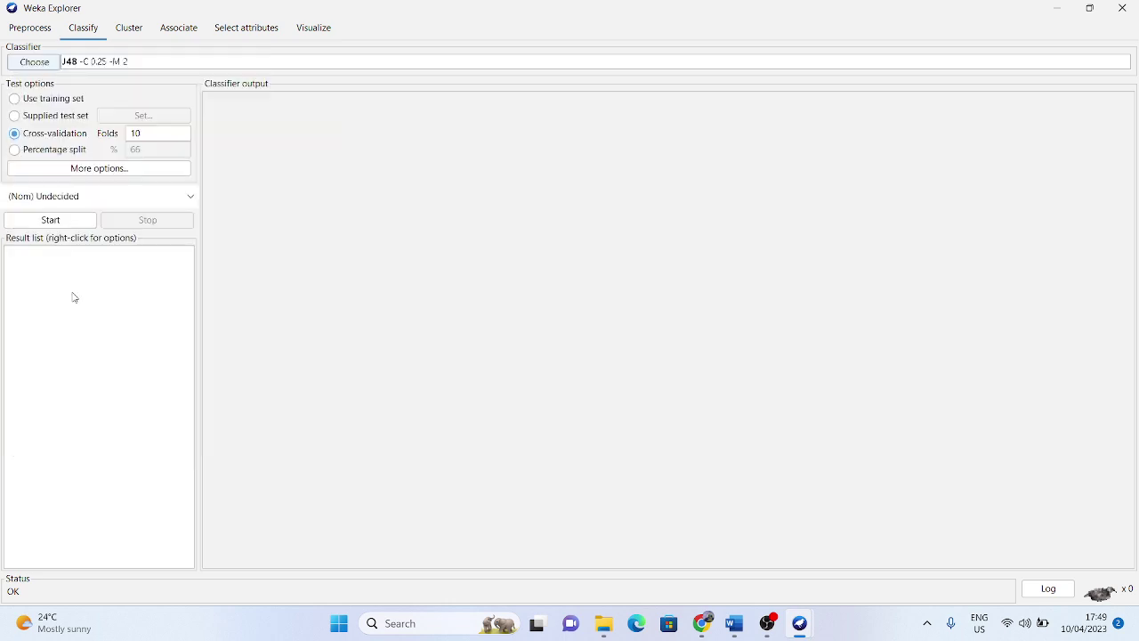
- Review the J48 classifier's options to check its pruning settings and accept them with unpruned set to False
left_click(117, 63)
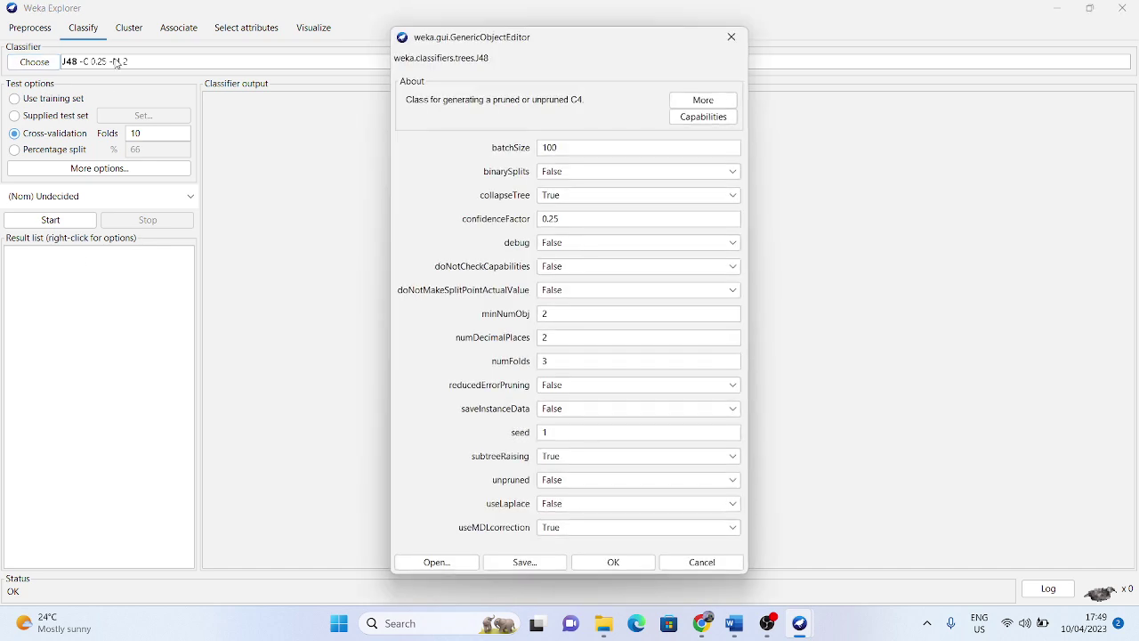
left_click(728, 39)
left_click(146, 66)
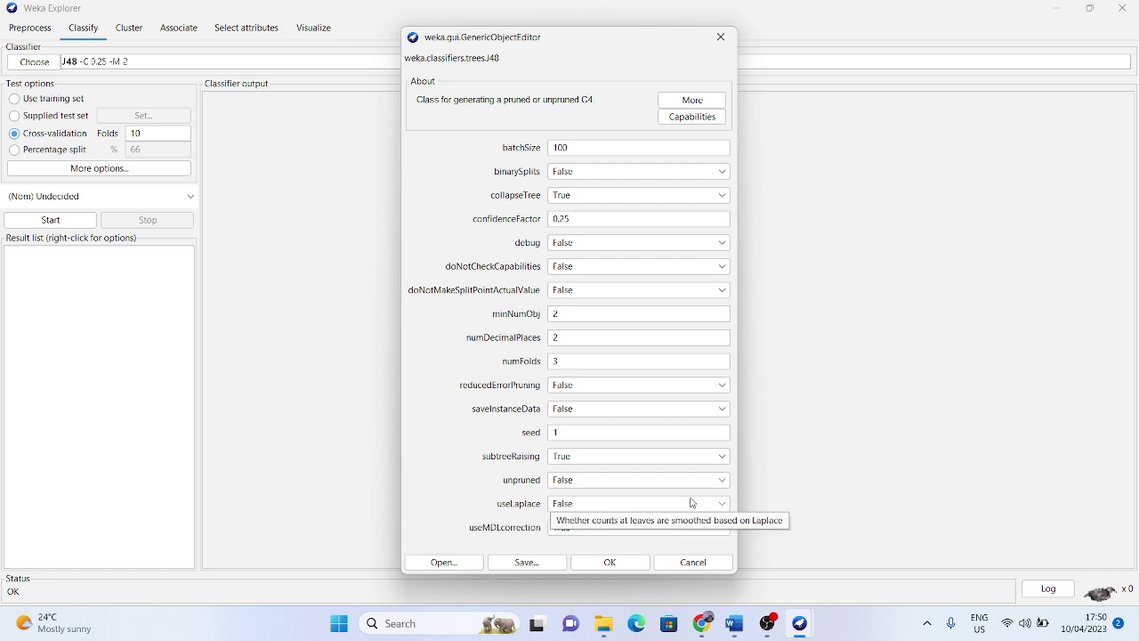
left_click(610, 562)
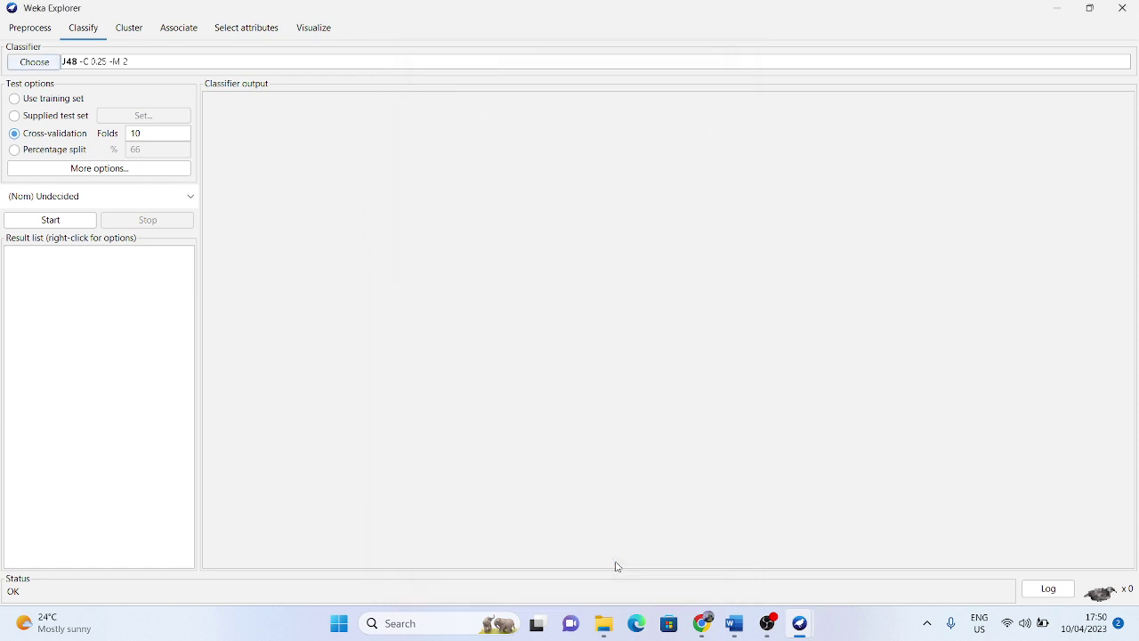
- Recheck Question 1b's training data requirement in the Word document and return to the Weka Explorer
left_click(736, 624)
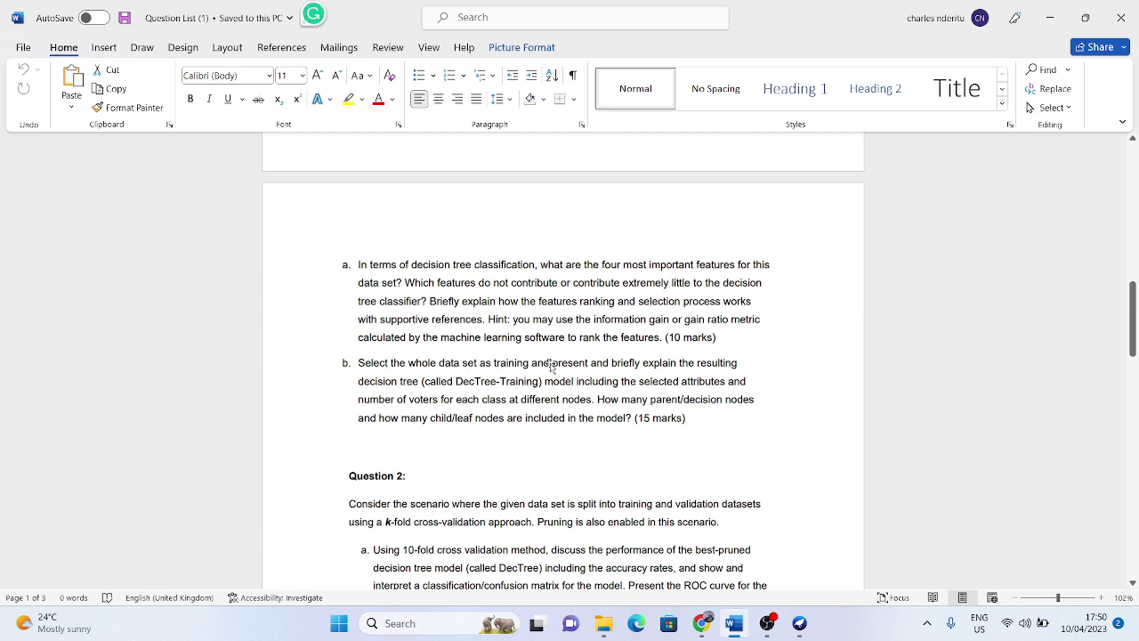
mouse_move(800, 623)
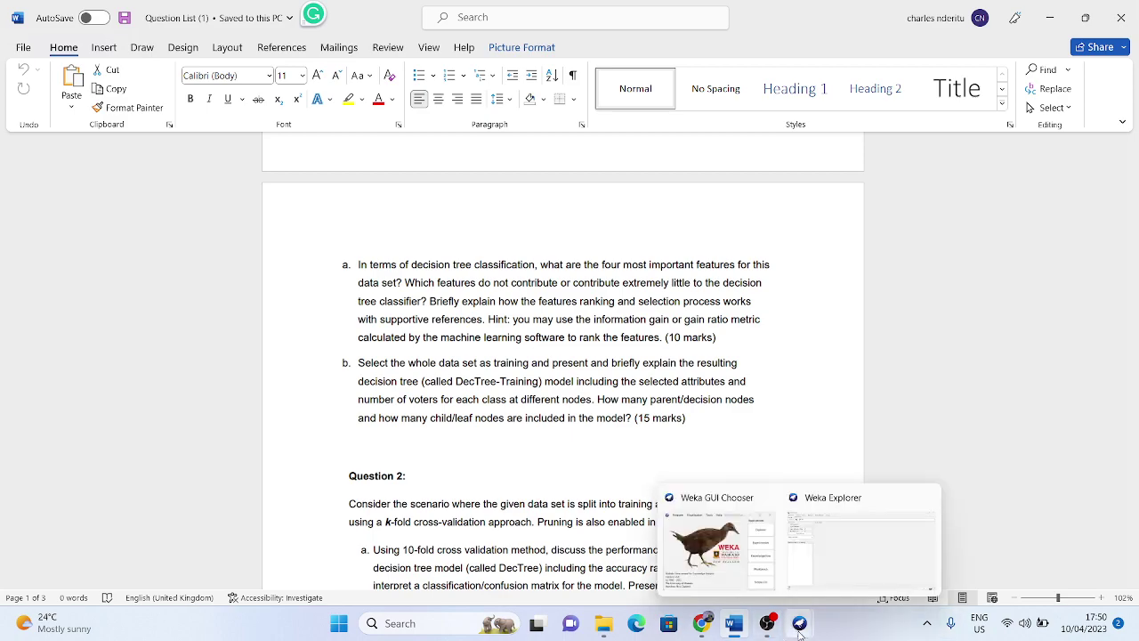
left_click(818, 555)
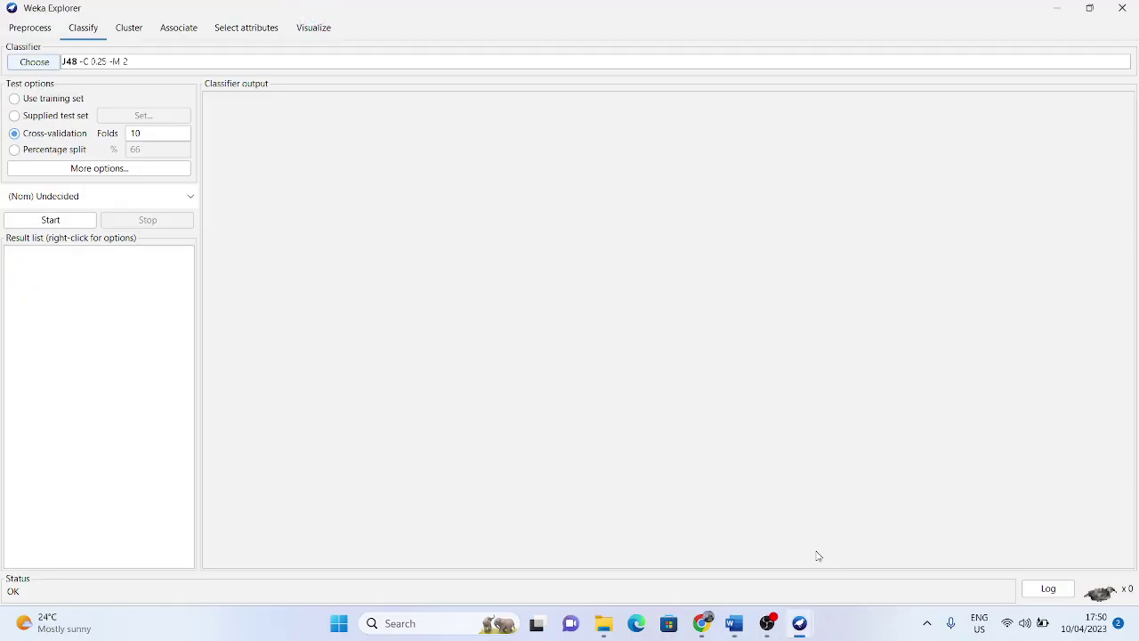
- Train and evaluate the J48 tree on the full training set with Undecided as the class attribute
left_click(14, 100)
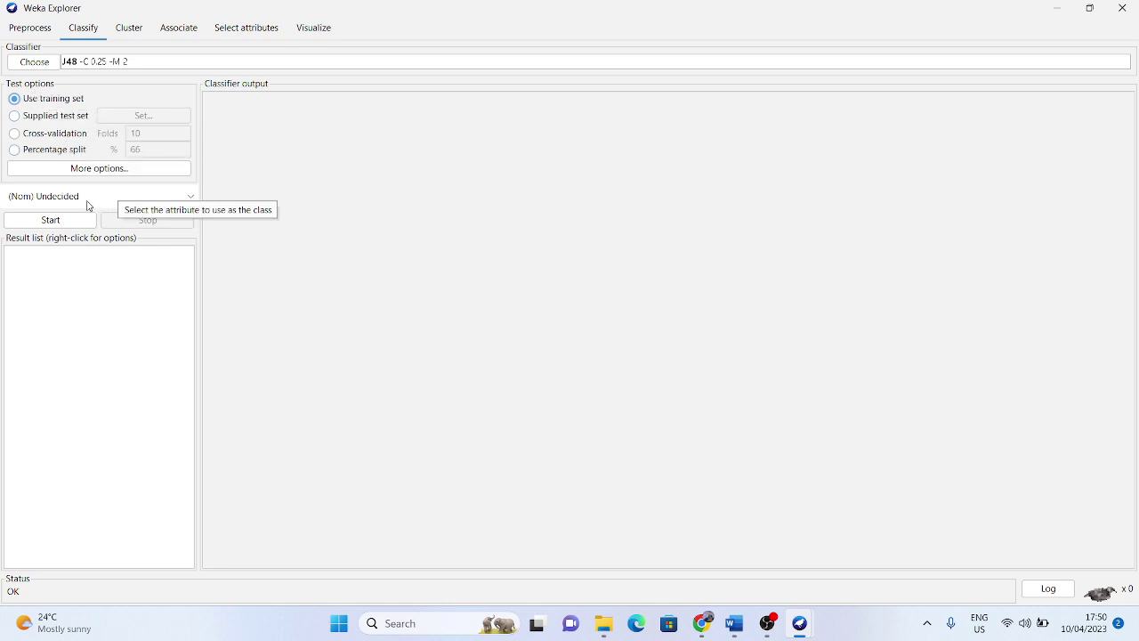
left_click(150, 203)
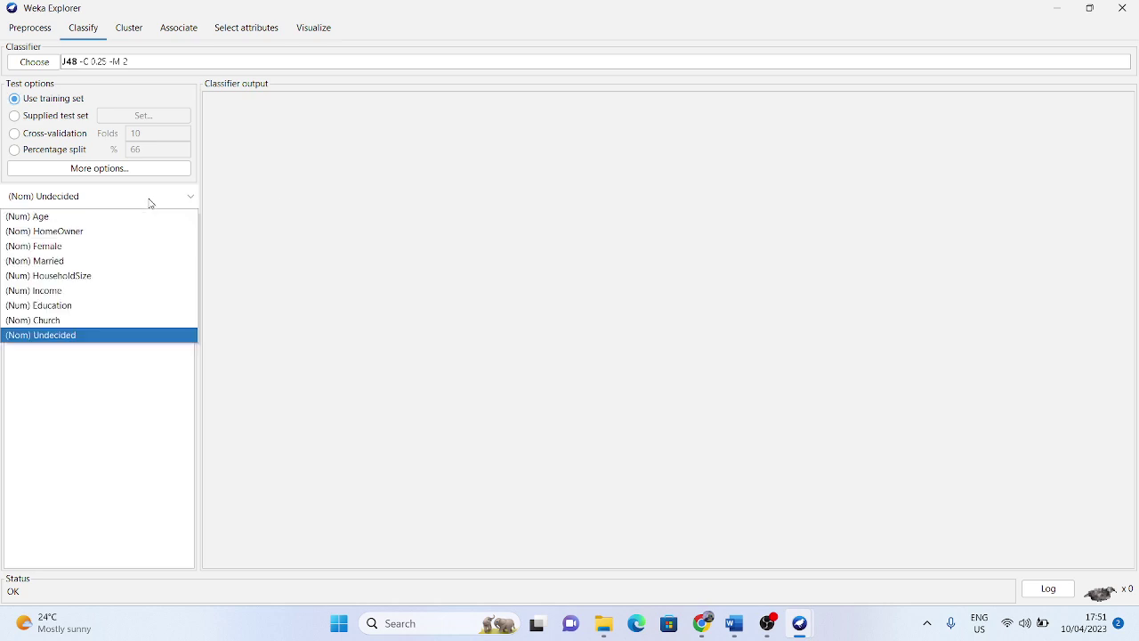
left_click(53, 336)
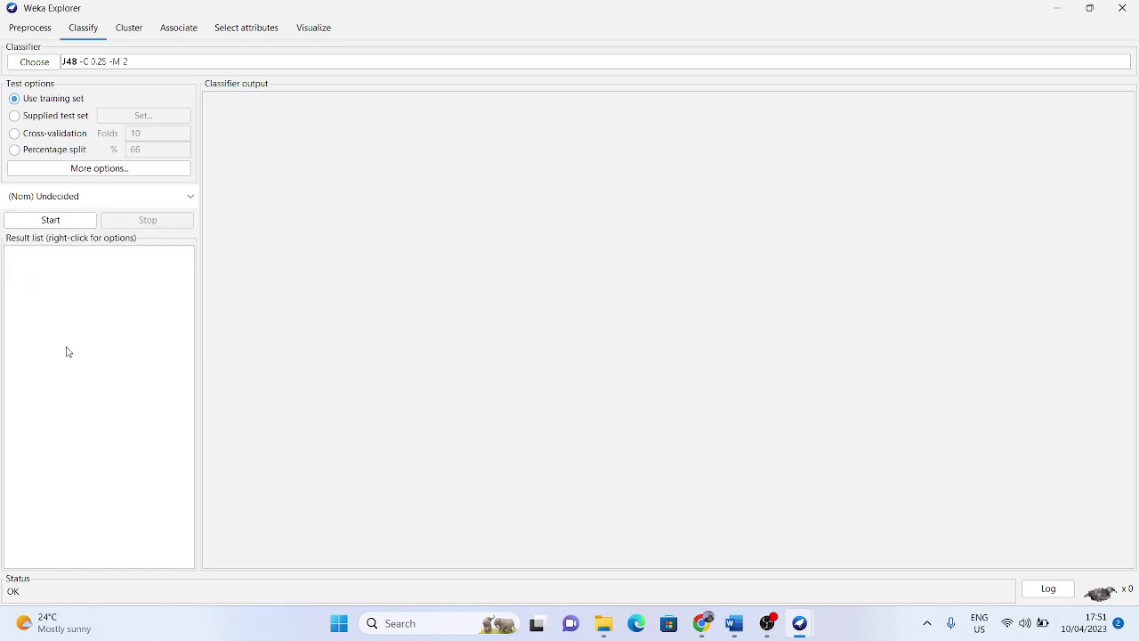
left_click(74, 223)
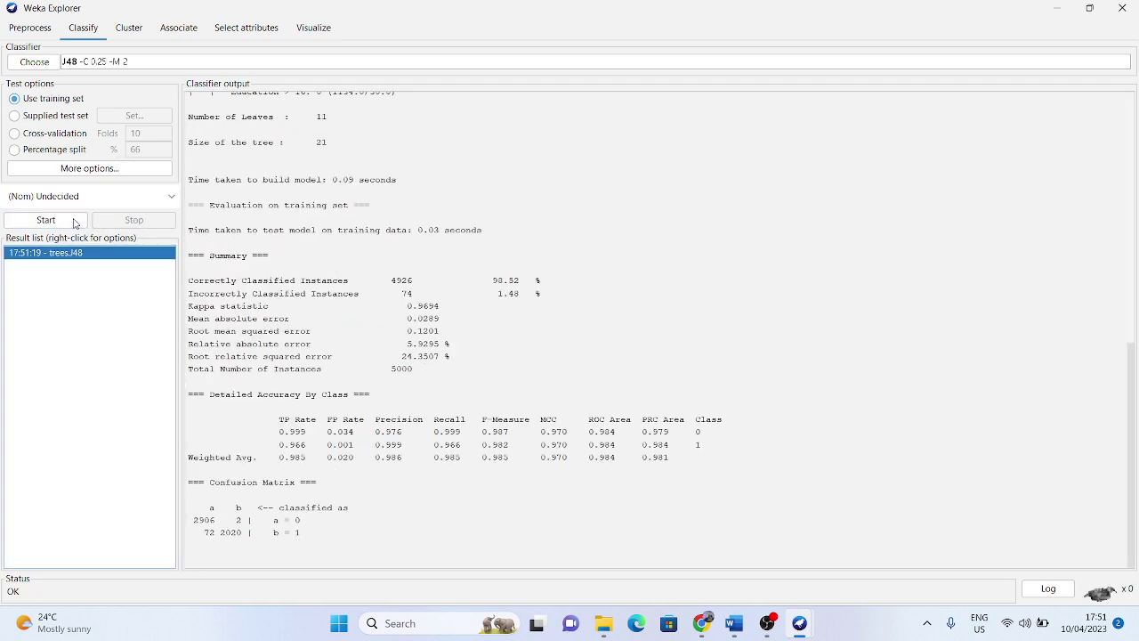
- Arrange the Weka Explorer and the Word document side by side without overlap, with the document zoomed to 80%
left_click(1089, 13)
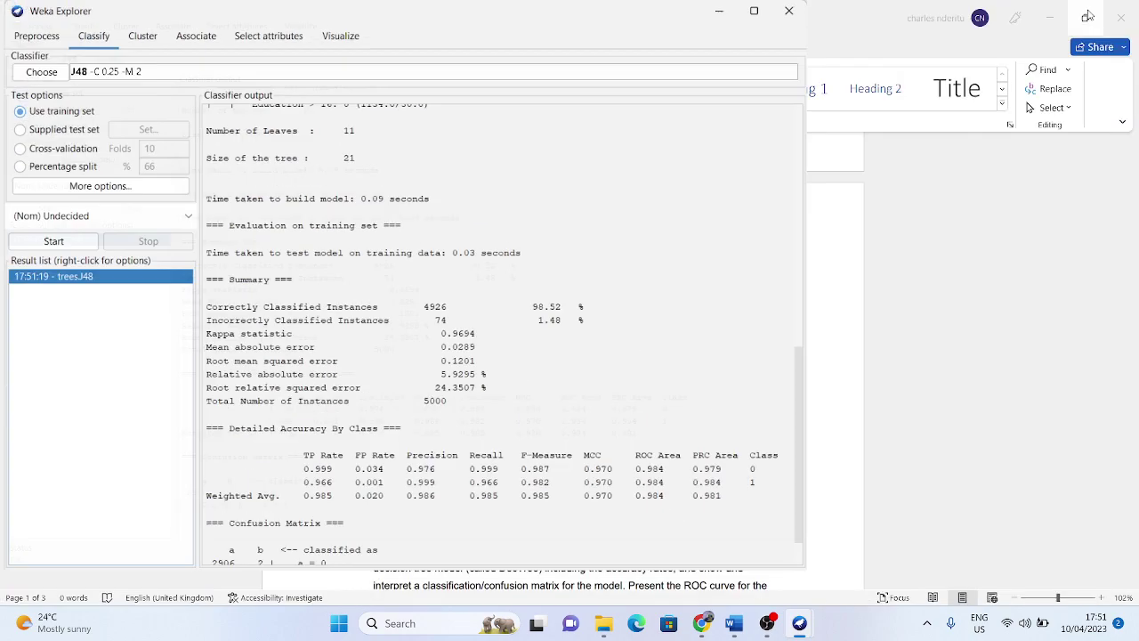
left_click(1087, 18)
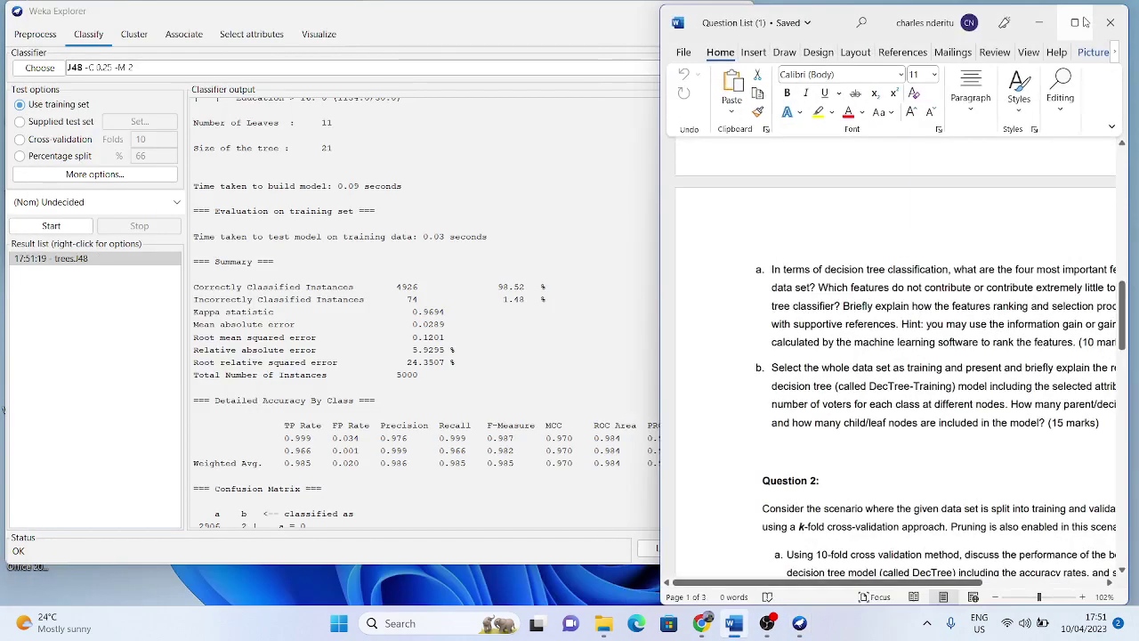
left_click(995, 597)
left_click(995, 597)
left_click(995, 597)
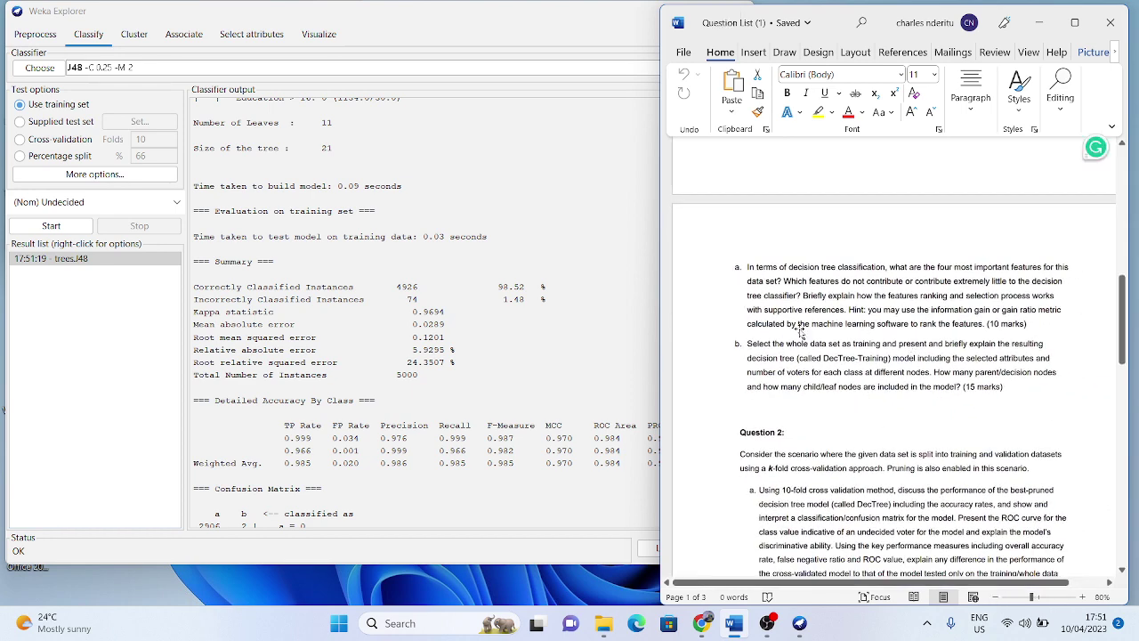
left_click(607, 242)
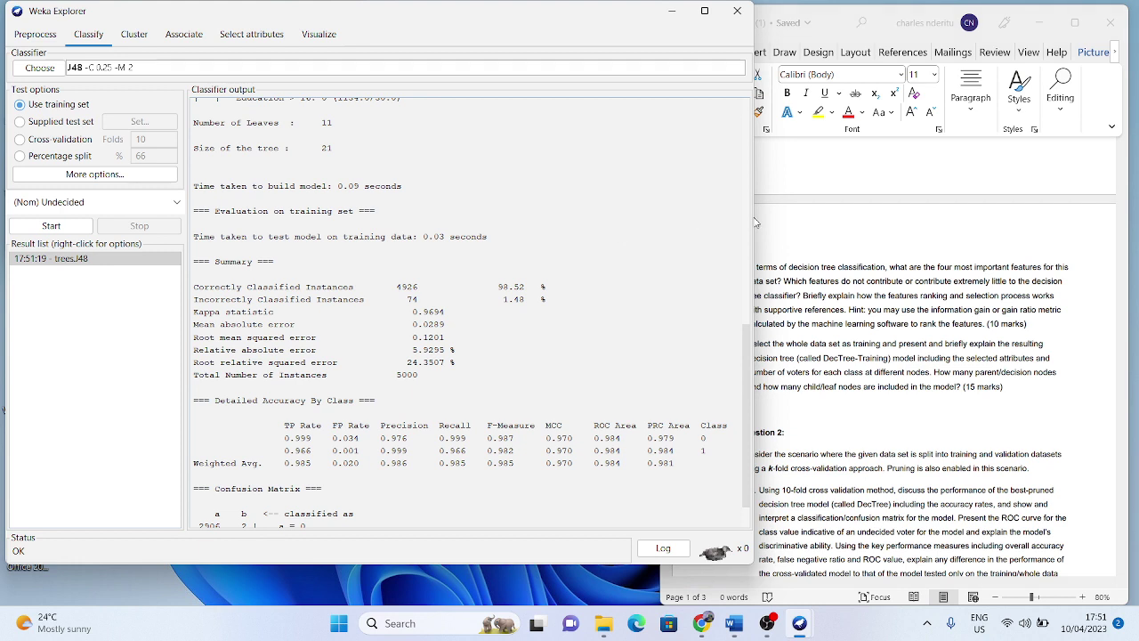
left_click_drag(755, 197, 647, 211)
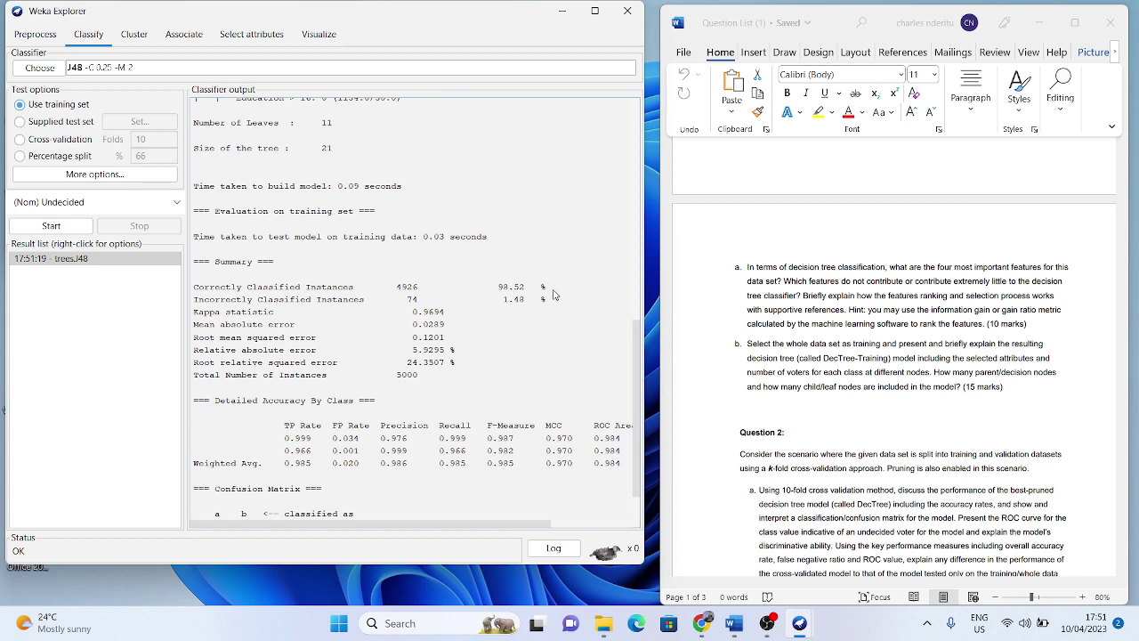
- Examine the correctly classified instances in the J48 evaluation summary, highlighting the row and its percentage
left_click_drag(552, 291, 196, 290)
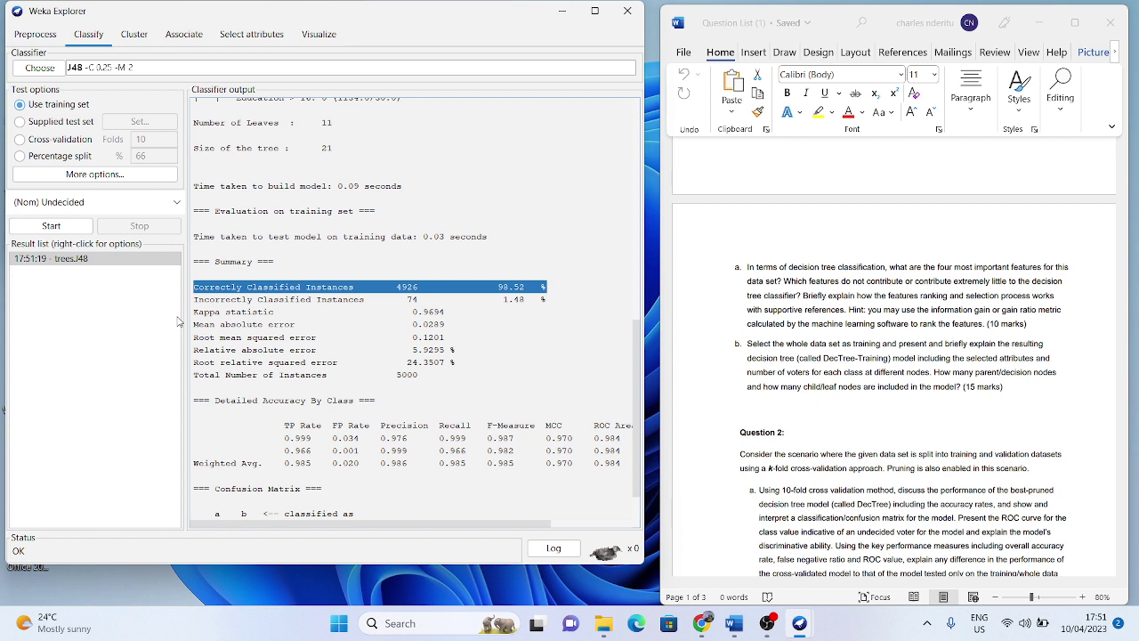
left_click(511, 301)
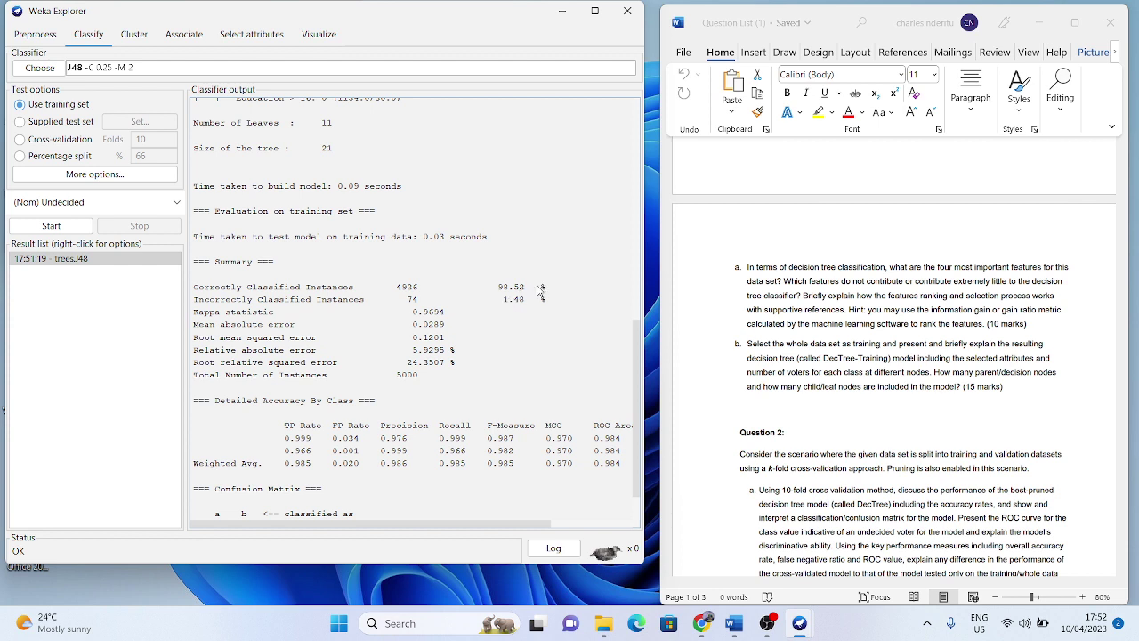
left_click_drag(544, 287, 494, 295)
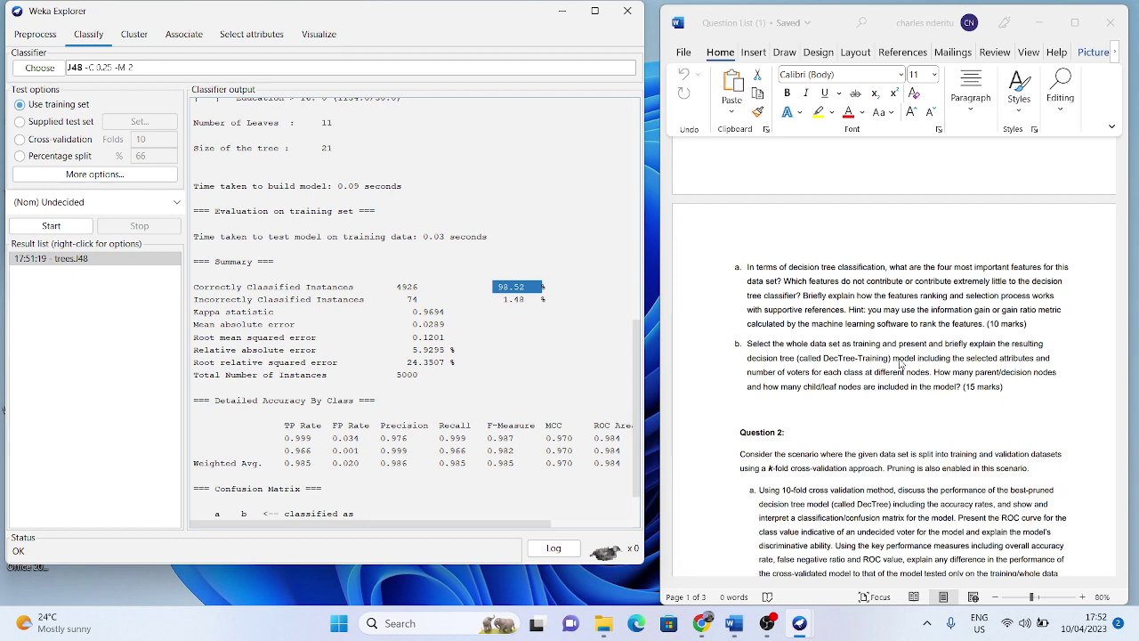
scroll(439, 393, "down", 2)
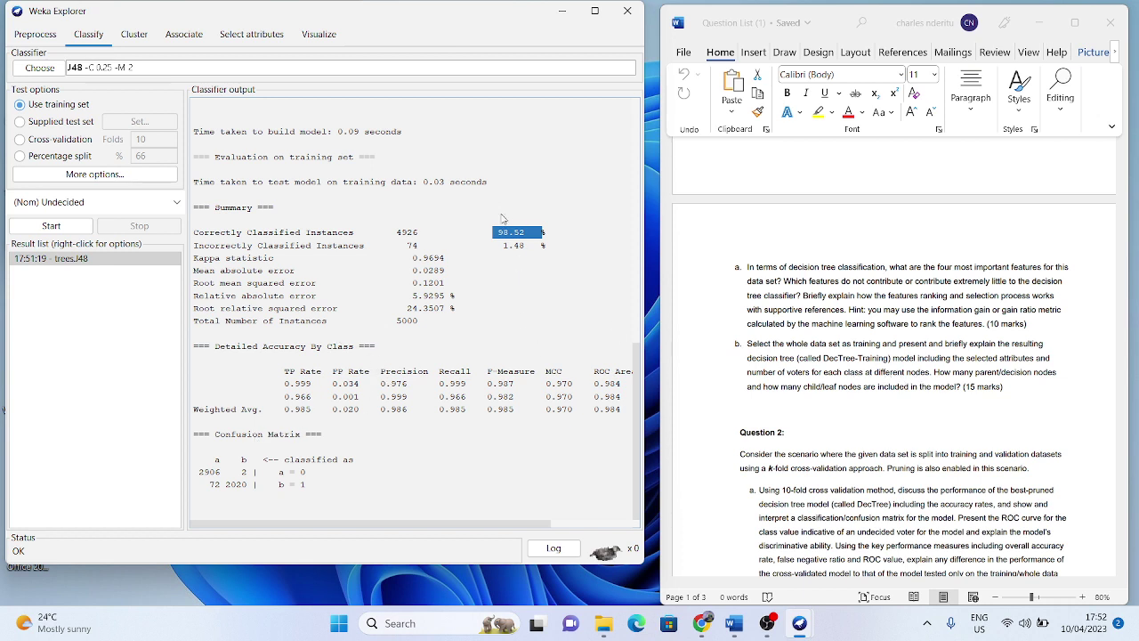
left_click(549, 223)
left_click_drag(543, 240, 499, 236)
left_click(543, 237)
- Compare the total number of instances with the confusion matrix's correctly classified counts and the accuracy percentage by highlighting each
left_click(427, 325)
left_click_drag(427, 325, 377, 326)
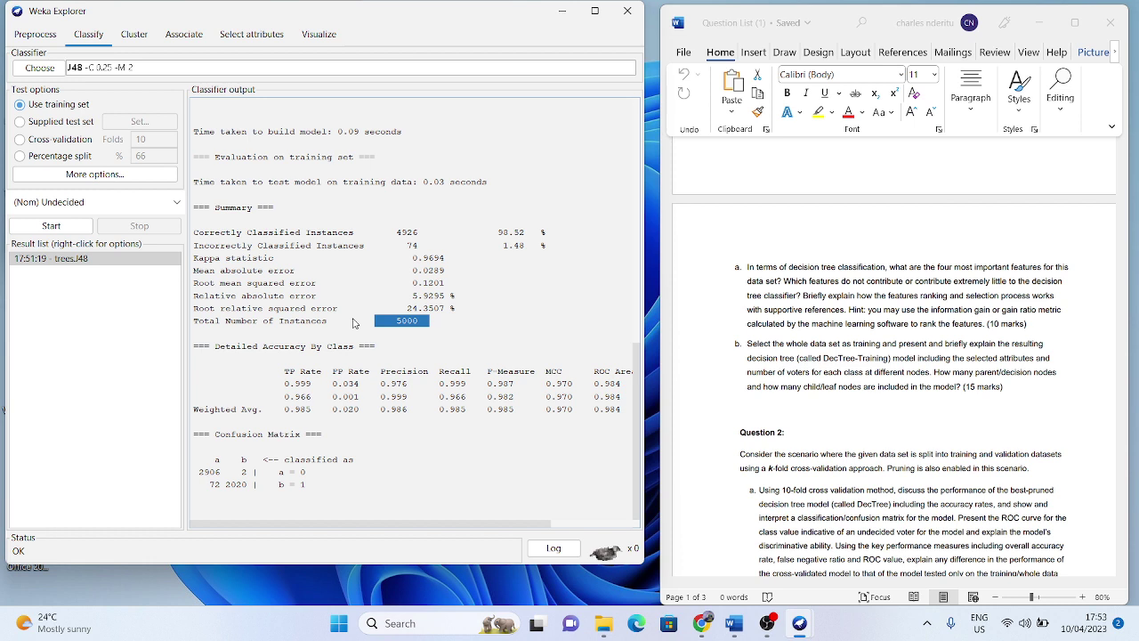
double_click(209, 474)
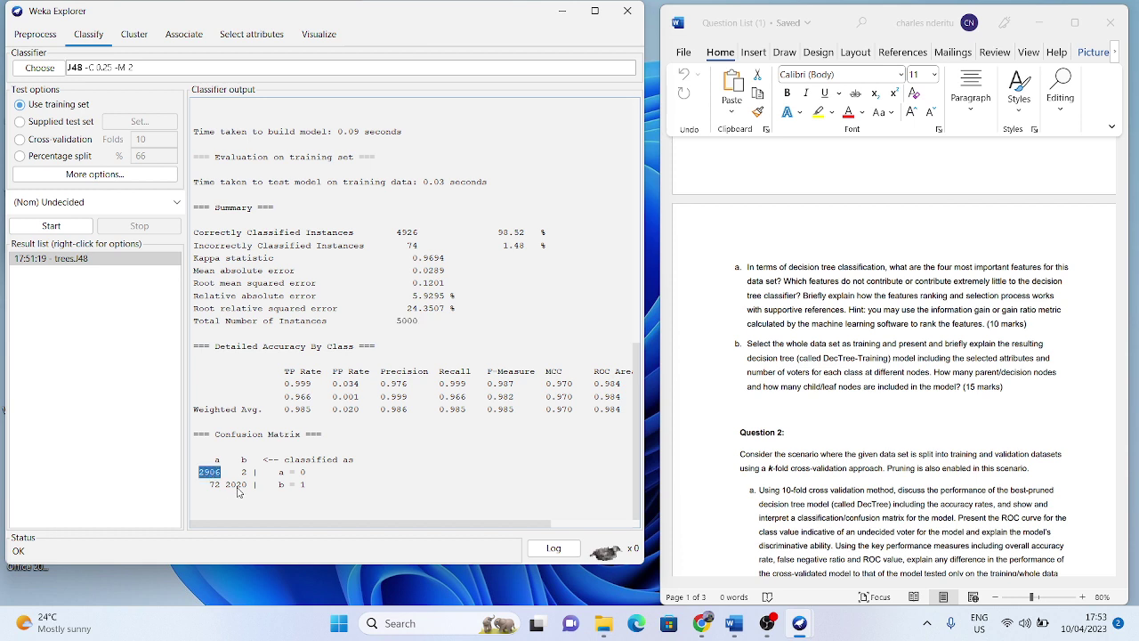
double_click(238, 487)
double_click(409, 321)
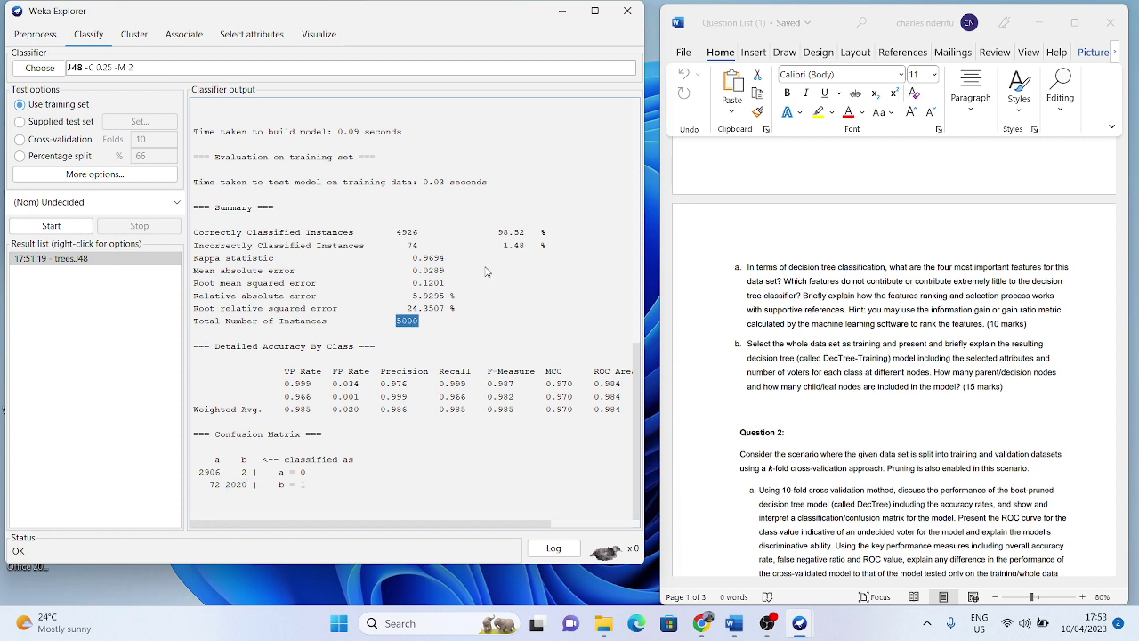
double_click(515, 234)
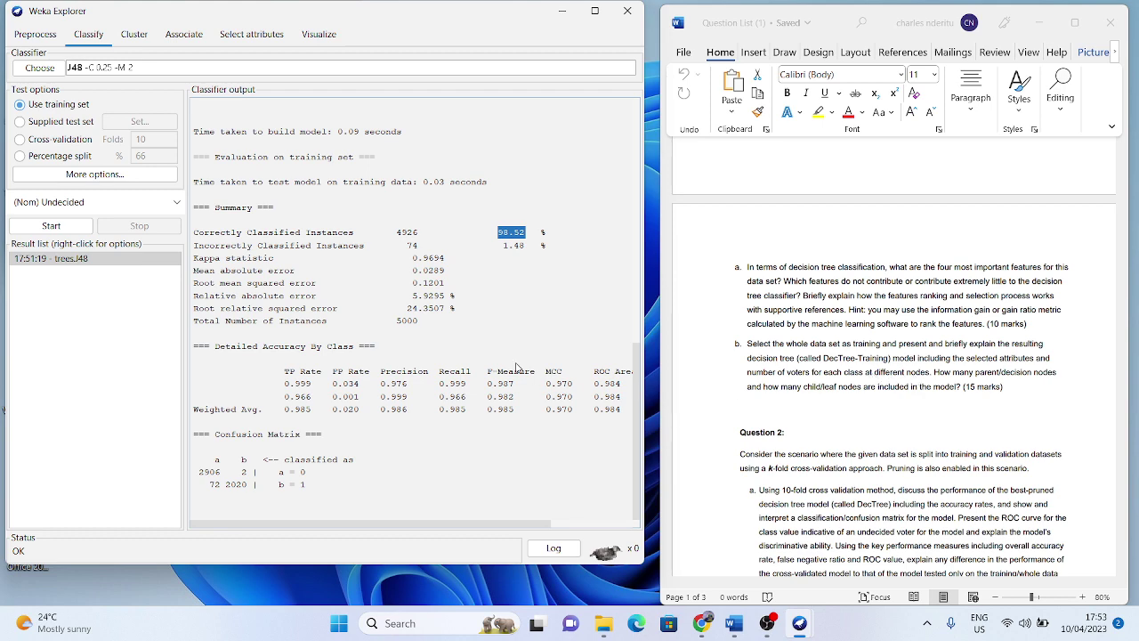
- Review the J48 pruned tree text and visualize the result's tree in its own window, widened to show its full title
scroll(415, 351, "up", 5)
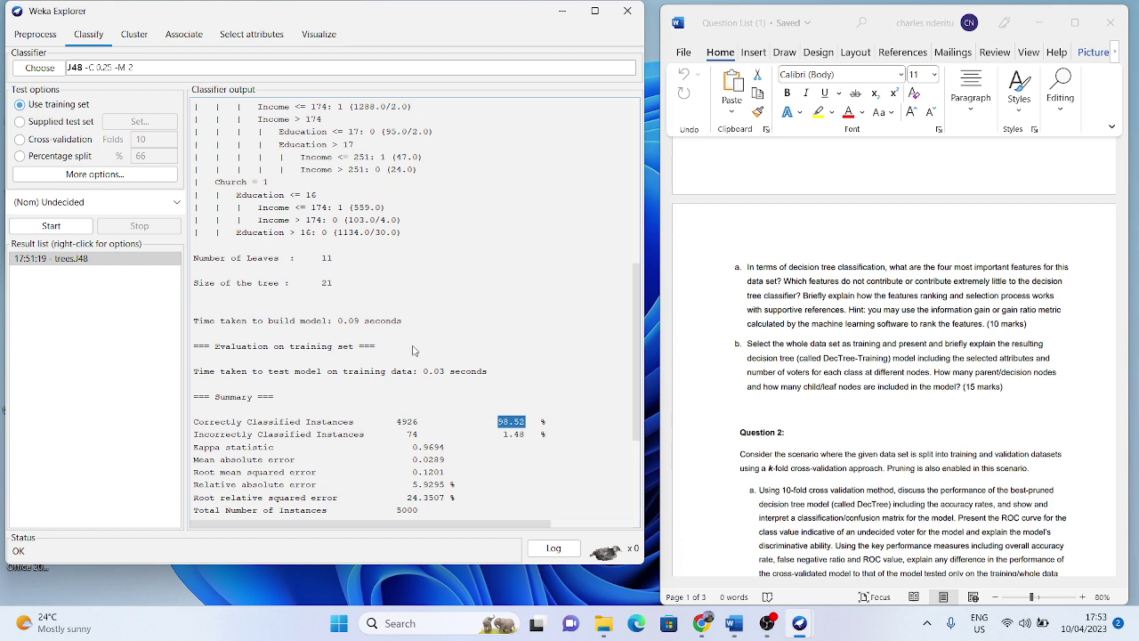
scroll(415, 351, "up", 4)
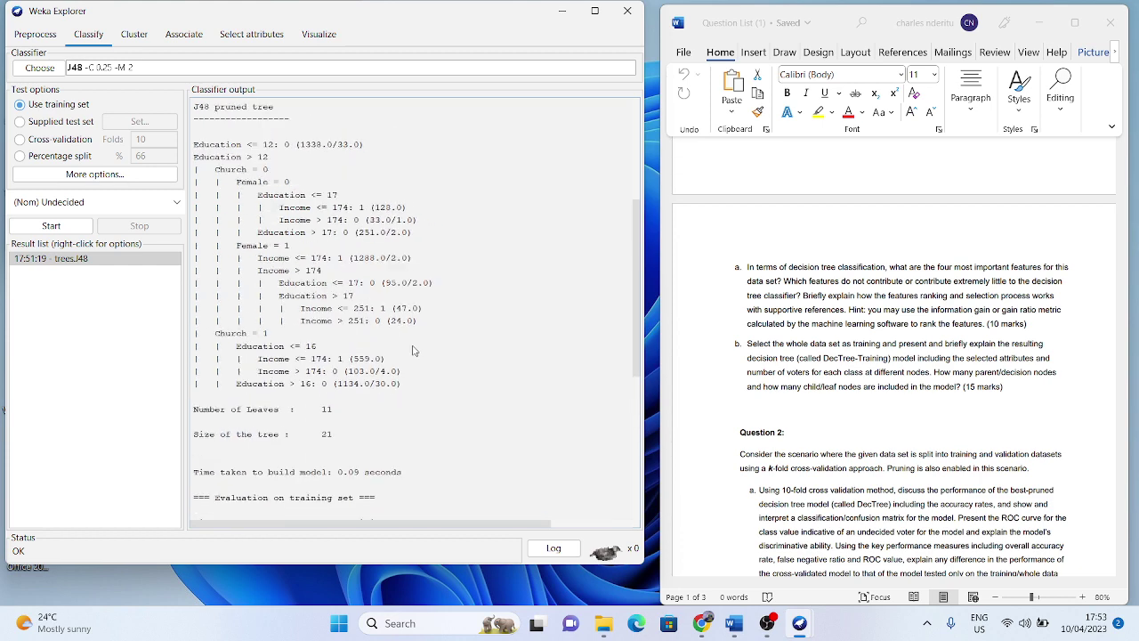
scroll(414, 351, "down", 3)
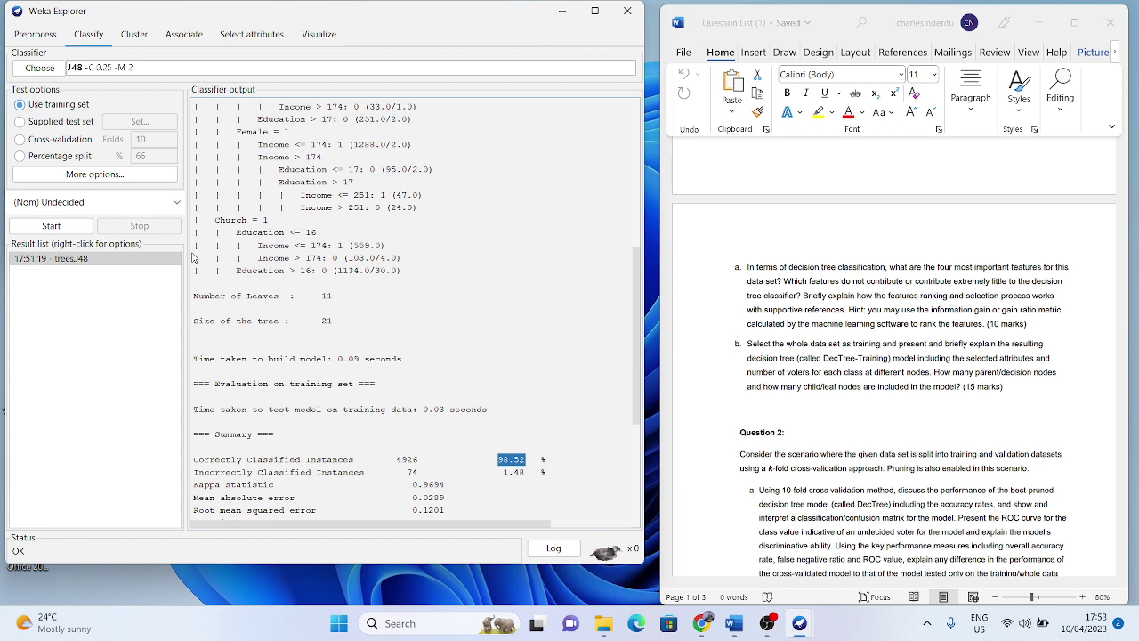
left_click(72, 260)
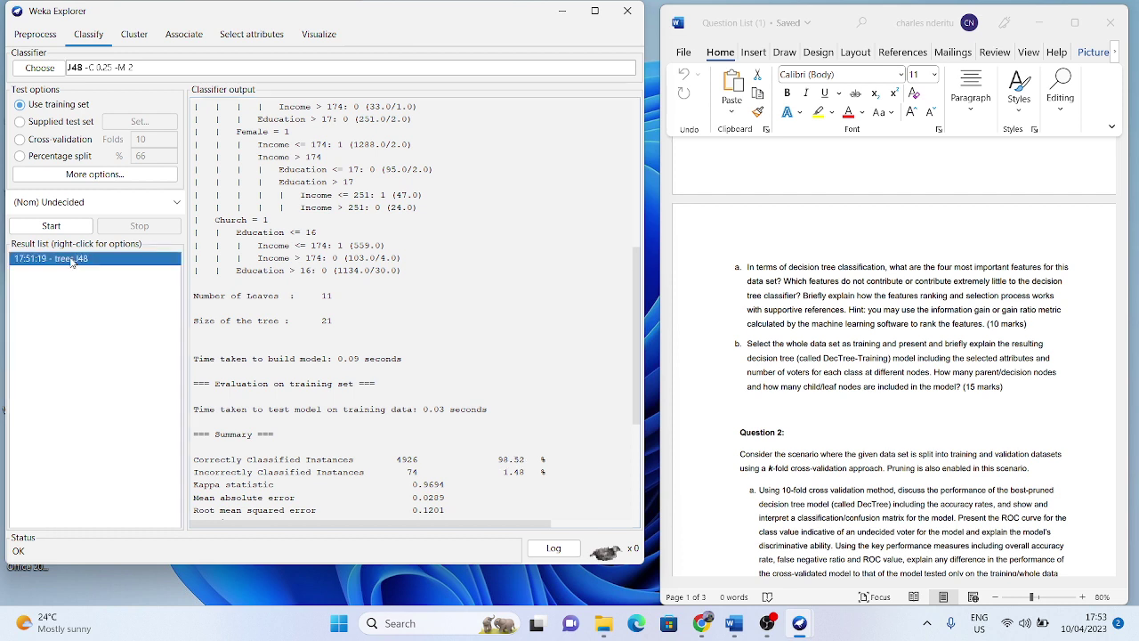
right_click(72, 261)
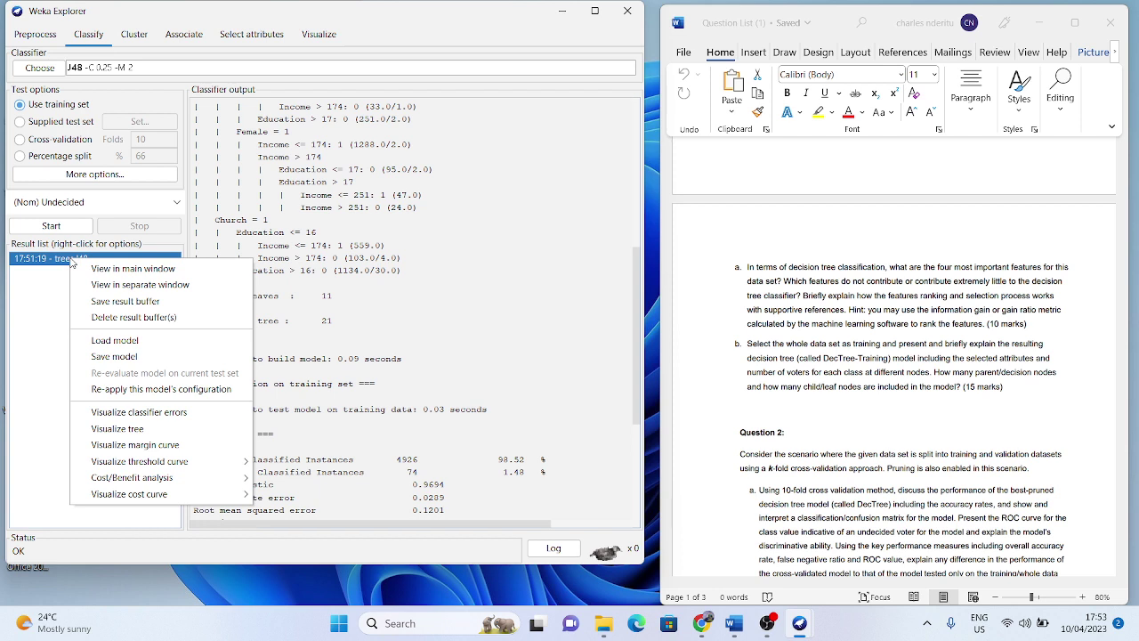
left_click(145, 433)
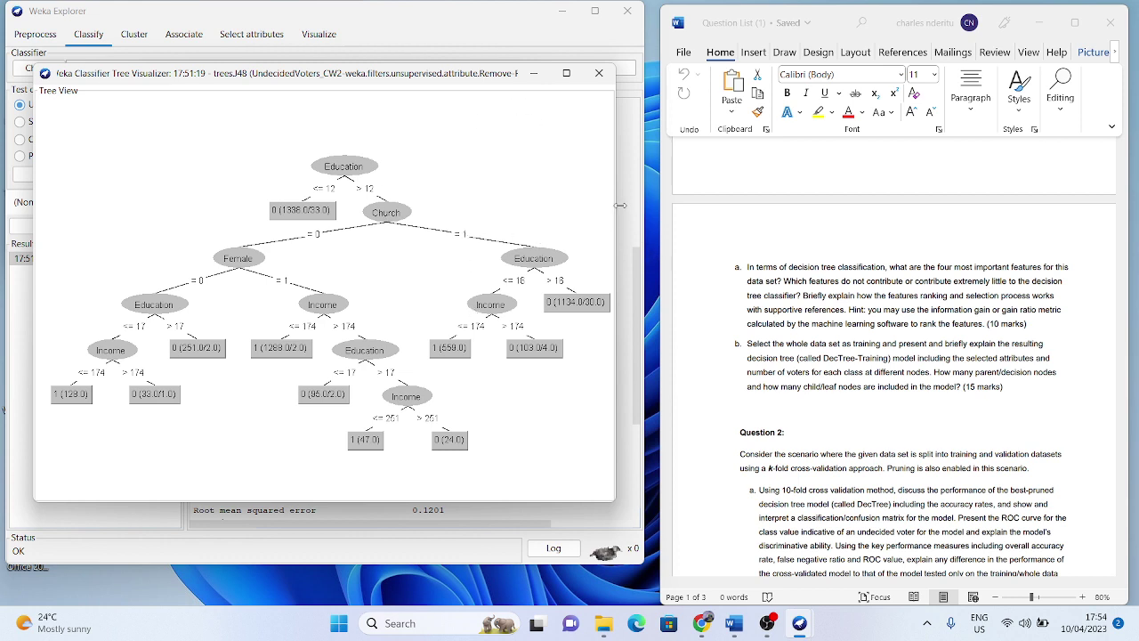
left_click_drag(620, 206, 653, 207)
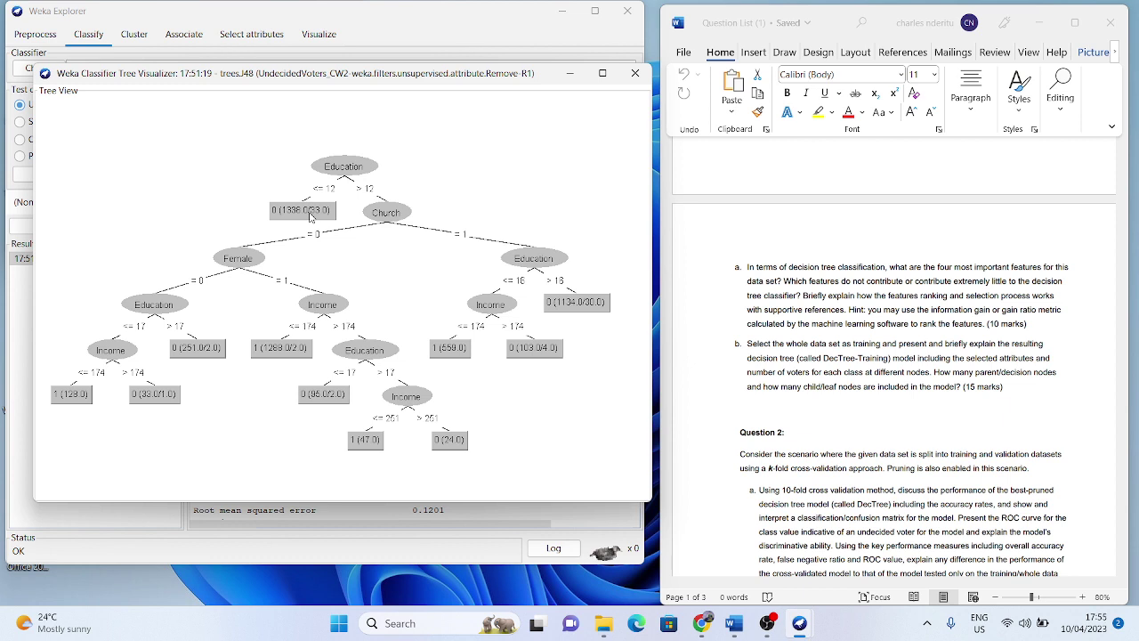
- Try to inspect the root Education node and its <= 12 leaf, and read the Undecided class definitions in the Word document
left_click(363, 176)
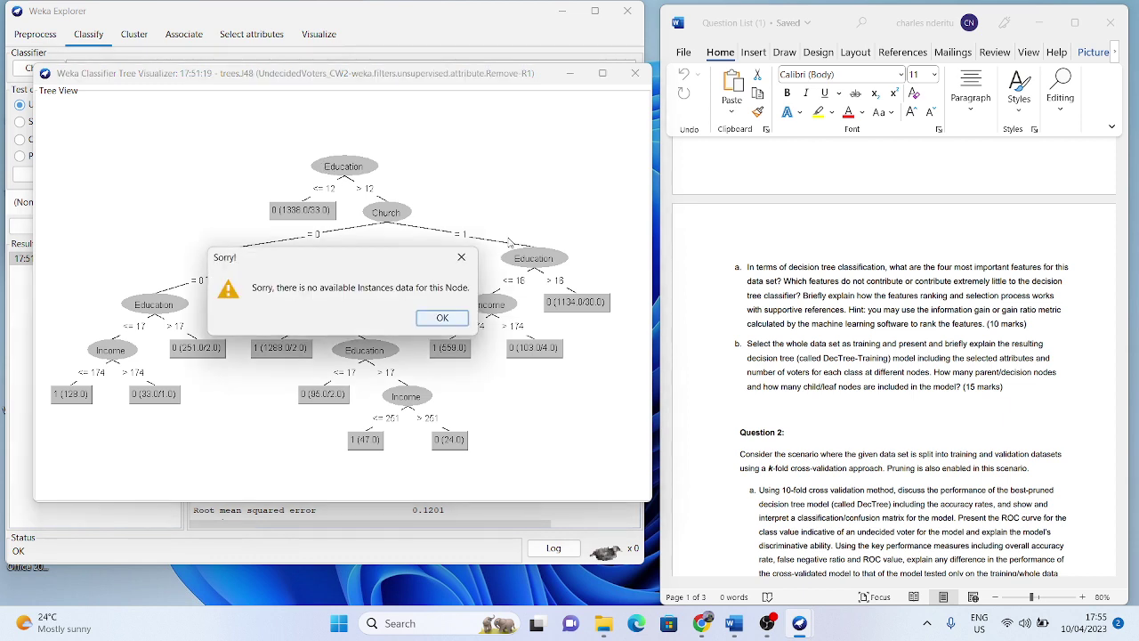
left_click(461, 258)
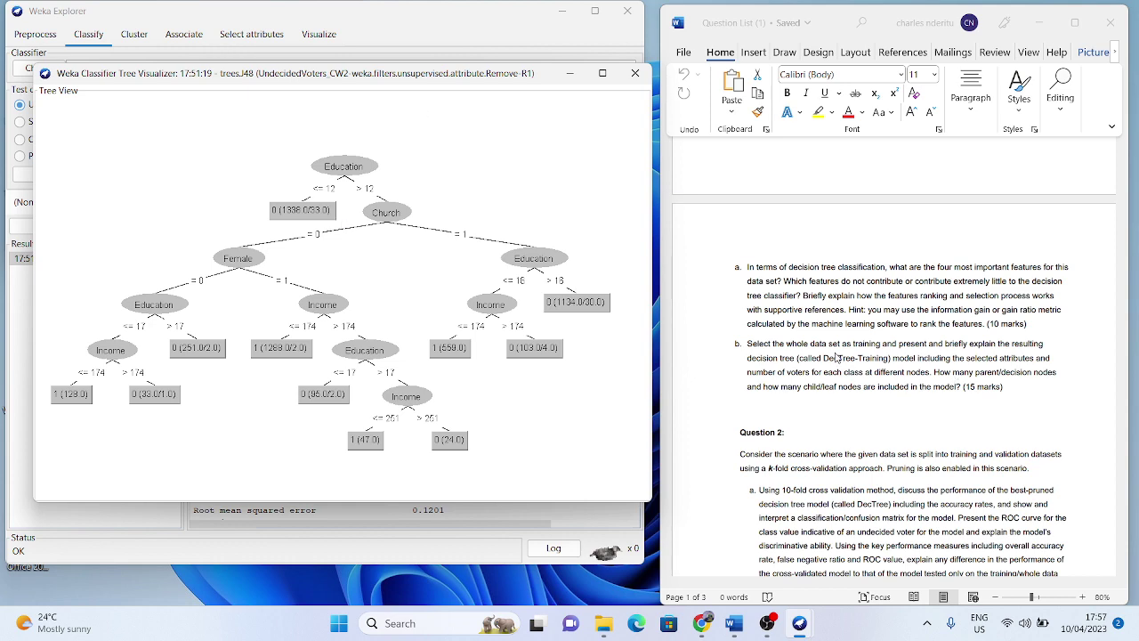
scroll(836, 356, "up", 5)
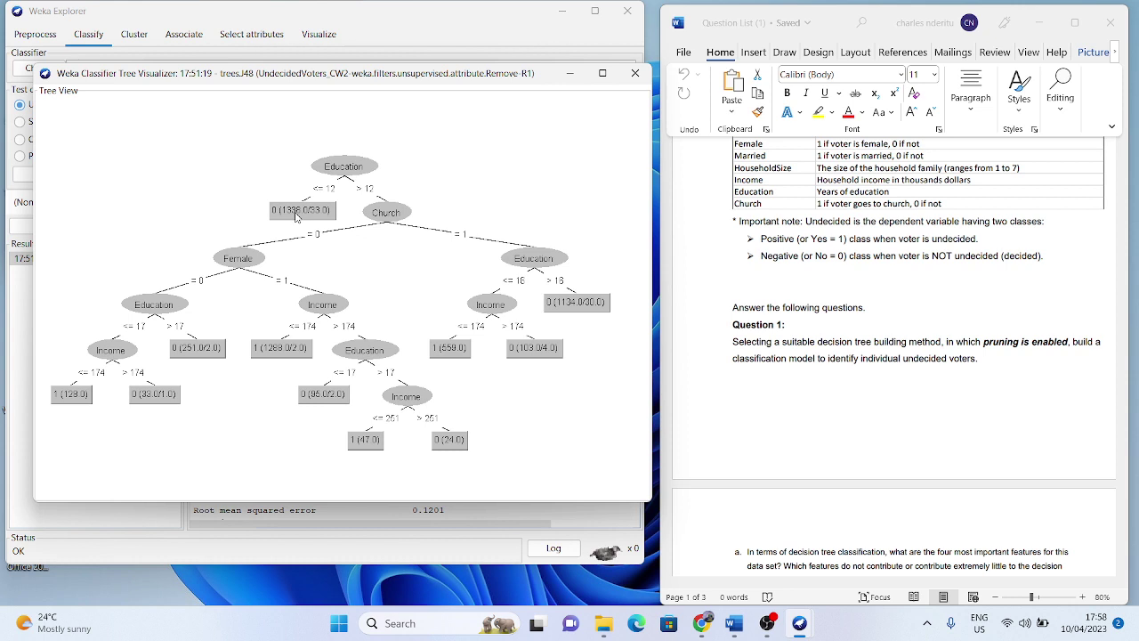
left_click(296, 216)
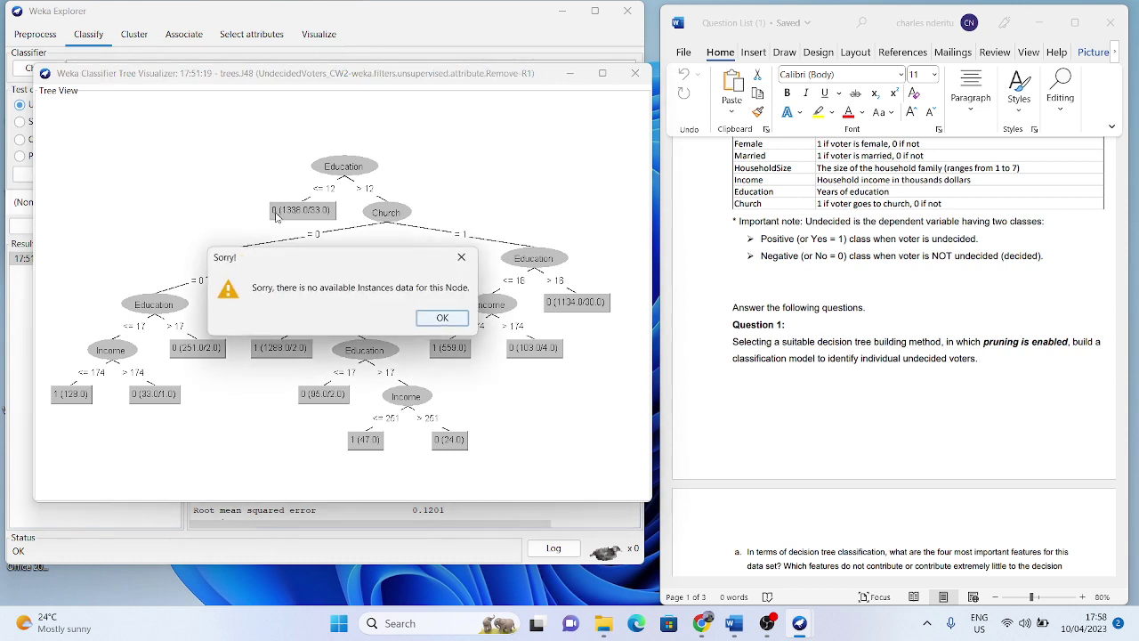
left_click(450, 262)
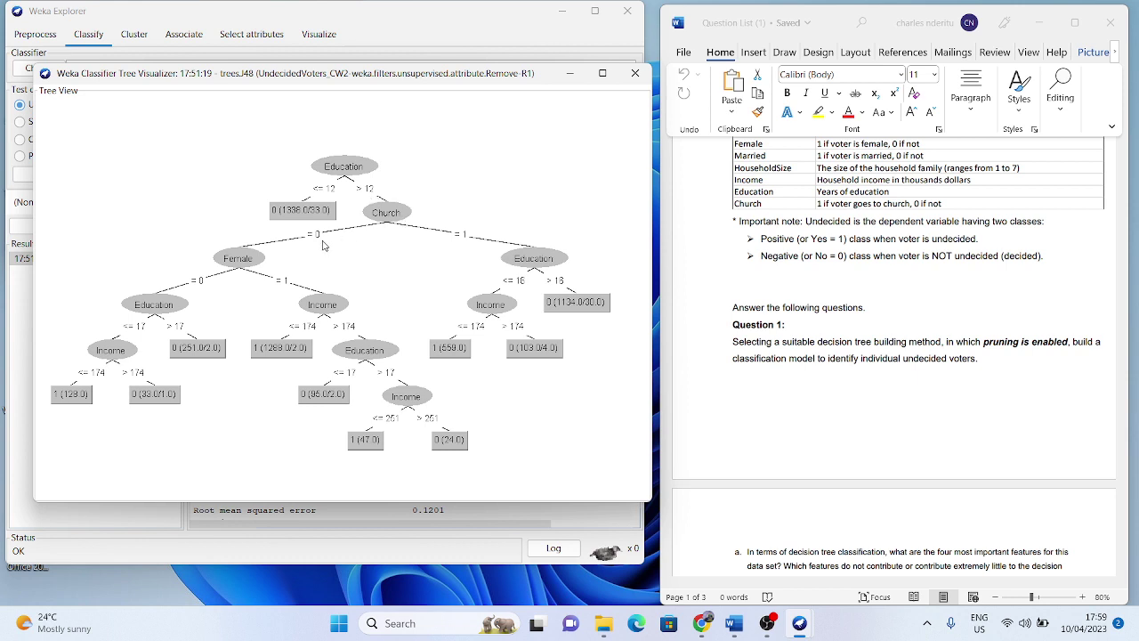
- Check the variable table and Question 1 parts a and b in the Word document, and close the J48 tree visualizer window
scroll(835, 217, "up", 2)
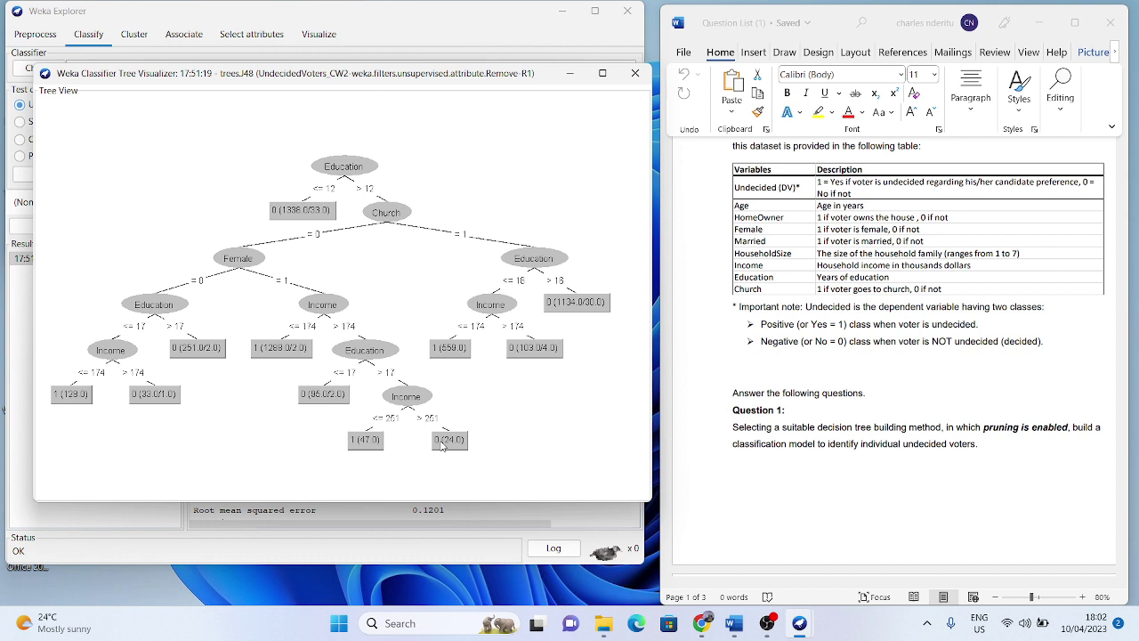
scroll(910, 426, "down", 6)
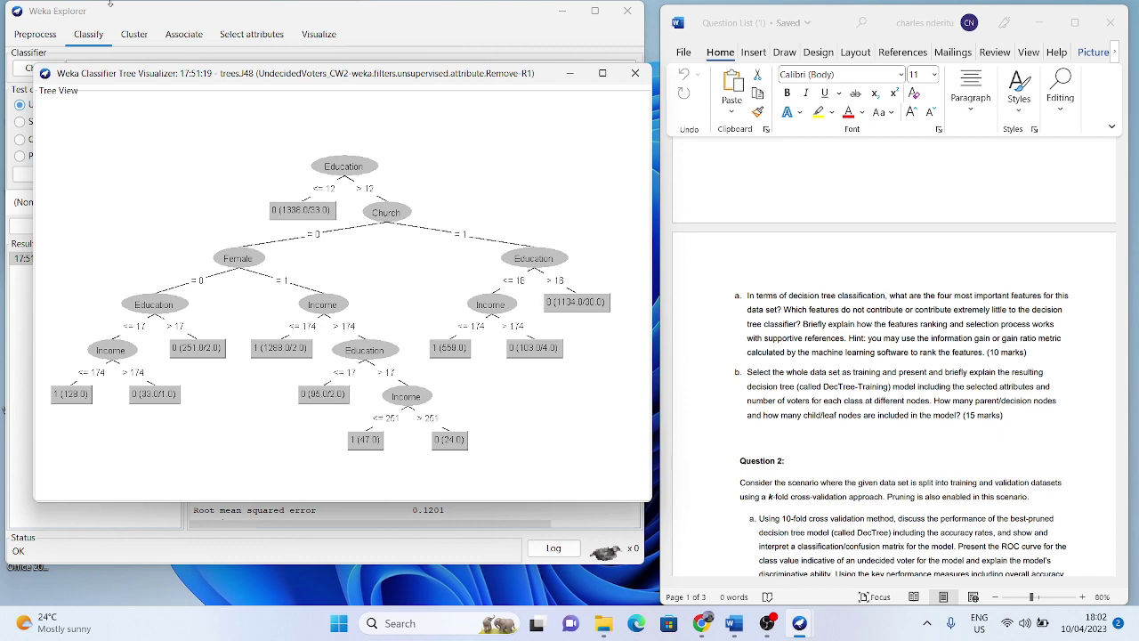
left_click(635, 77)
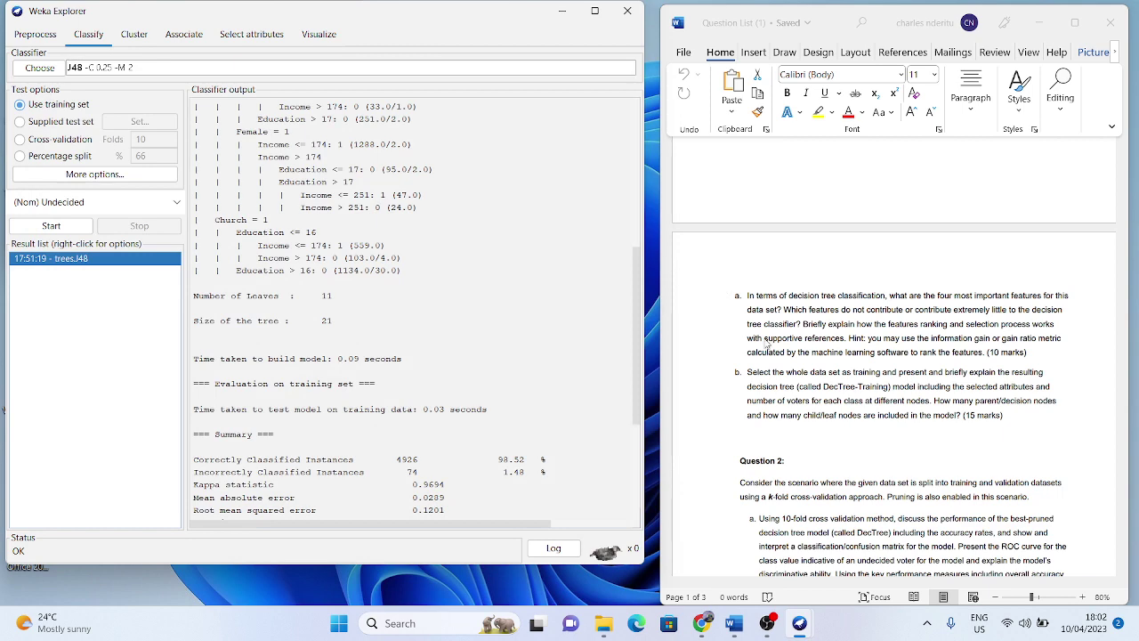
- Read Question 2's 10-fold cross-validation tasks in the Word document, rechecking the Undecided class definitions and Question 1
scroll(890, 478, "down", 2)
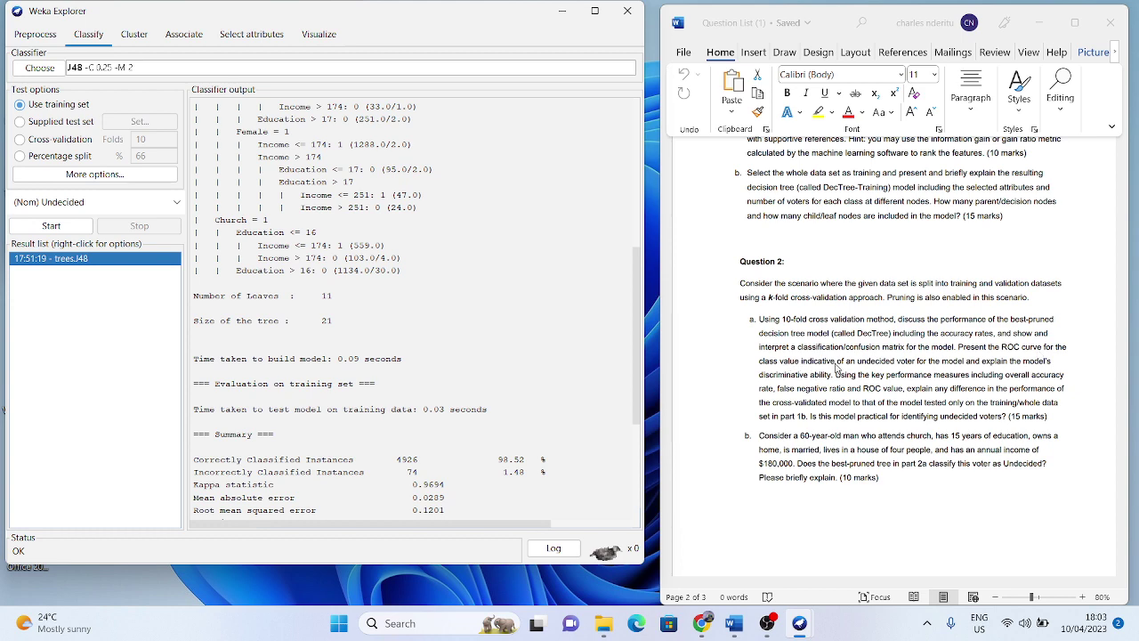
scroll(870, 368, "up", 10)
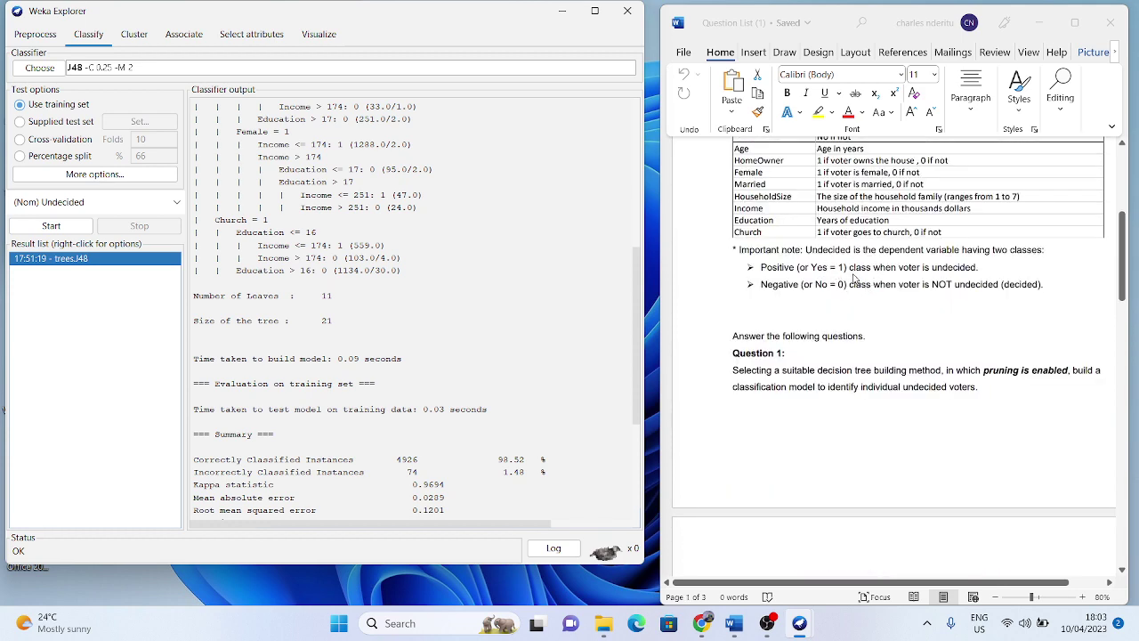
scroll(894, 382, "down", 3)
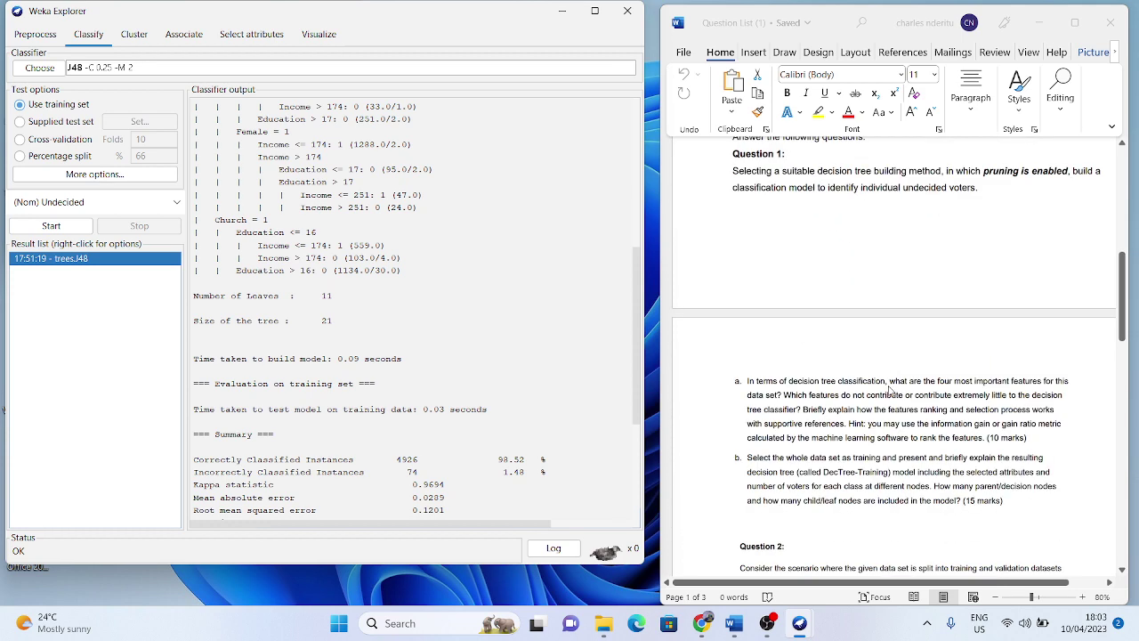
scroll(890, 389, "down", 4)
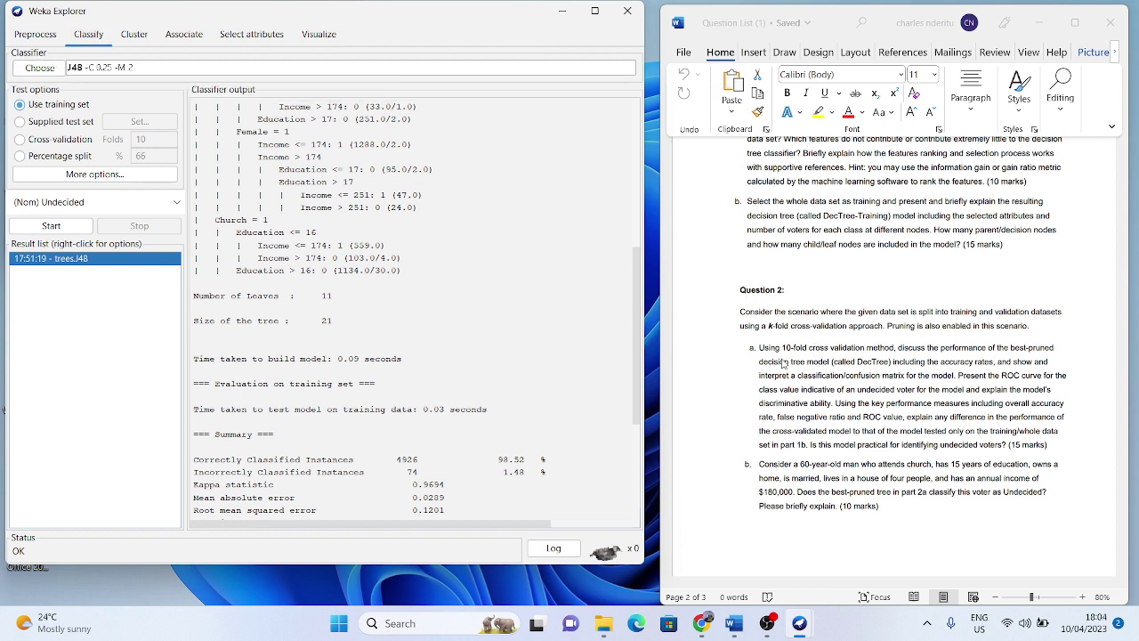
- Evaluate the J48 classifier on Undecided using cross-validation with 10 folds
left_click(22, 140)
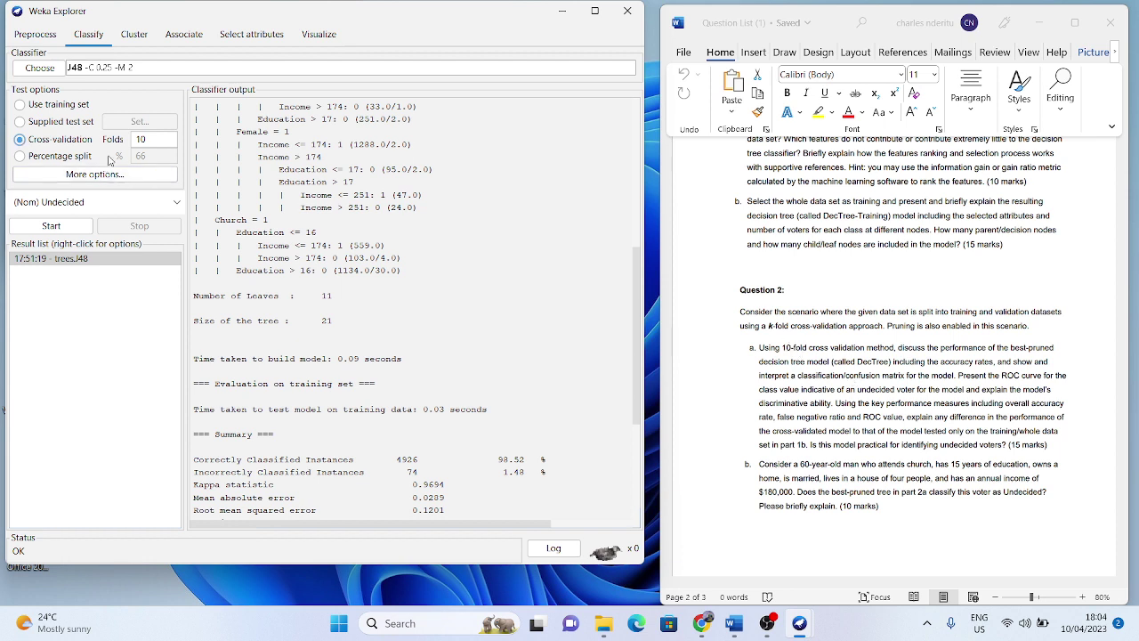
left_click(157, 135)
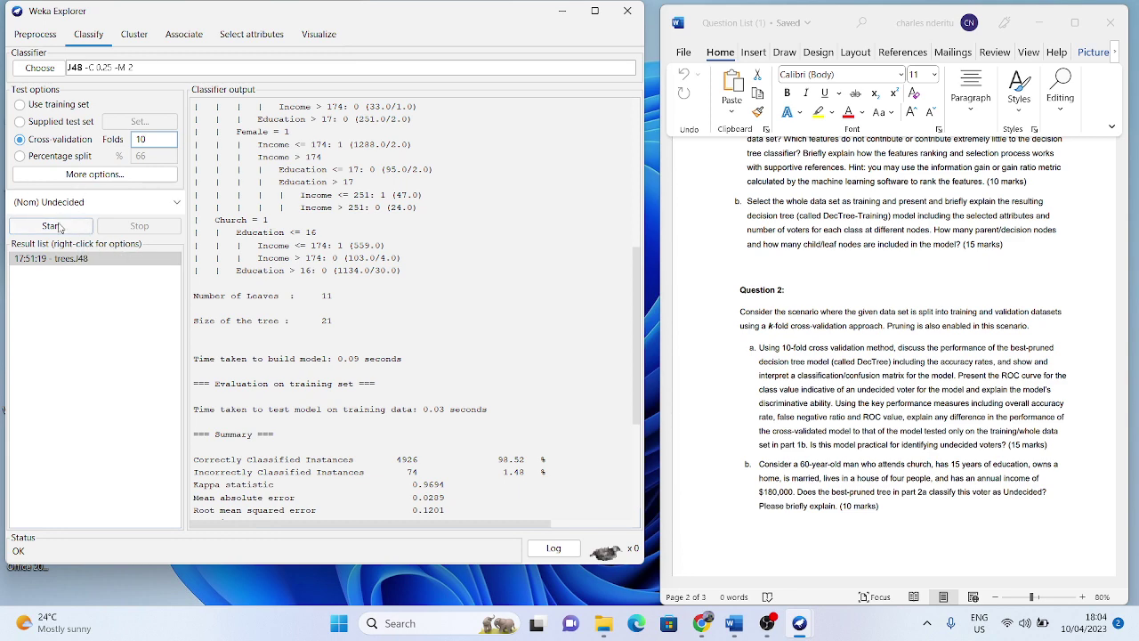
left_click(54, 226)
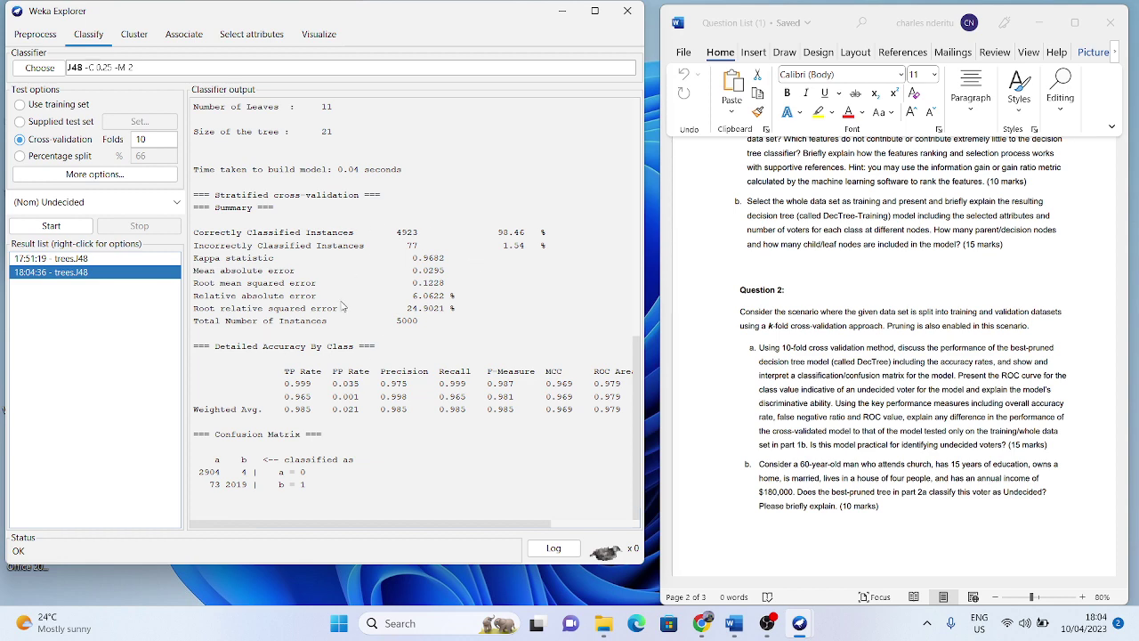
- Review the cross-validated J48 output and highlight the correctly classified instances row in the summary
scroll(342, 306, "up", 8)
scroll(343, 311, "down", 8)
left_click_drag(564, 236, 194, 234)
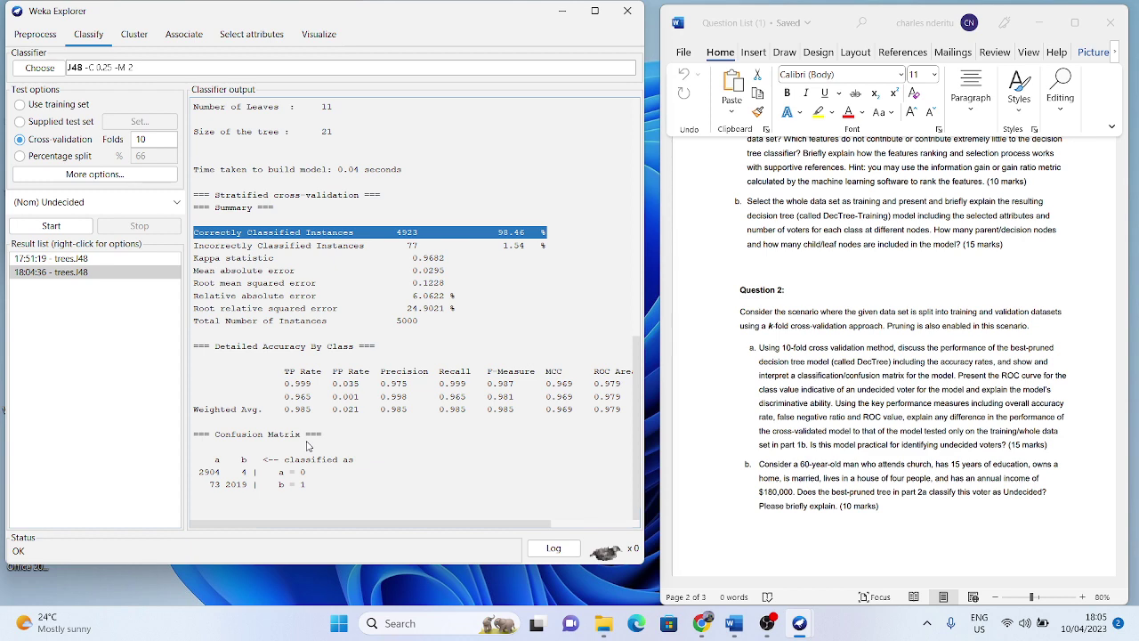
- Open Excel with a new blank workbook and shrink its window so the Weka output shows beside it
key("super")
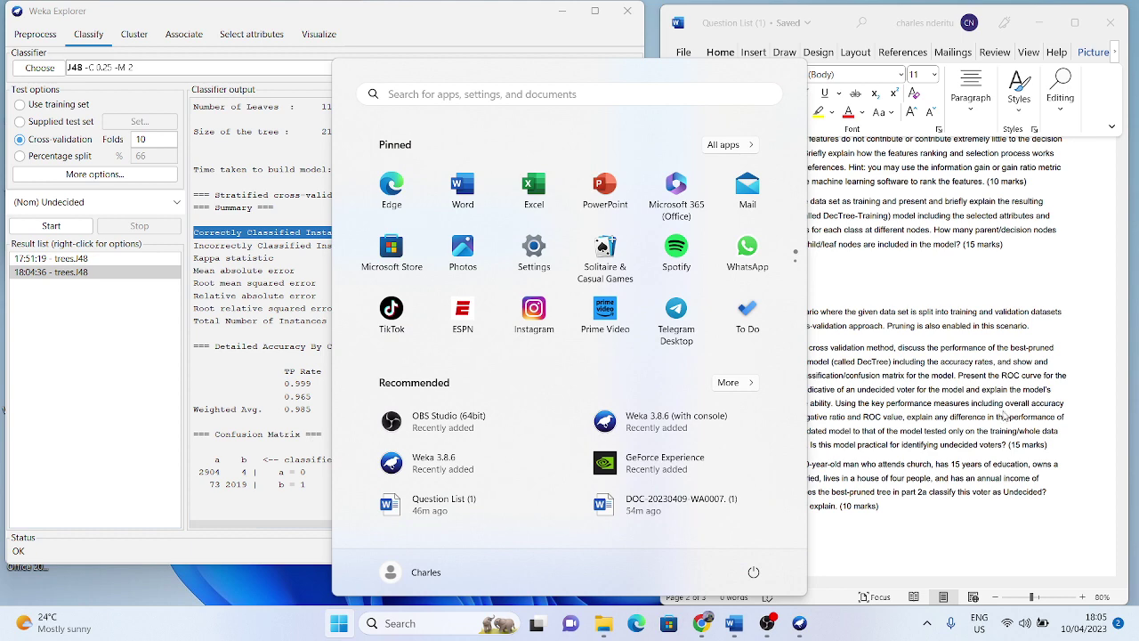
left_click(967, 267)
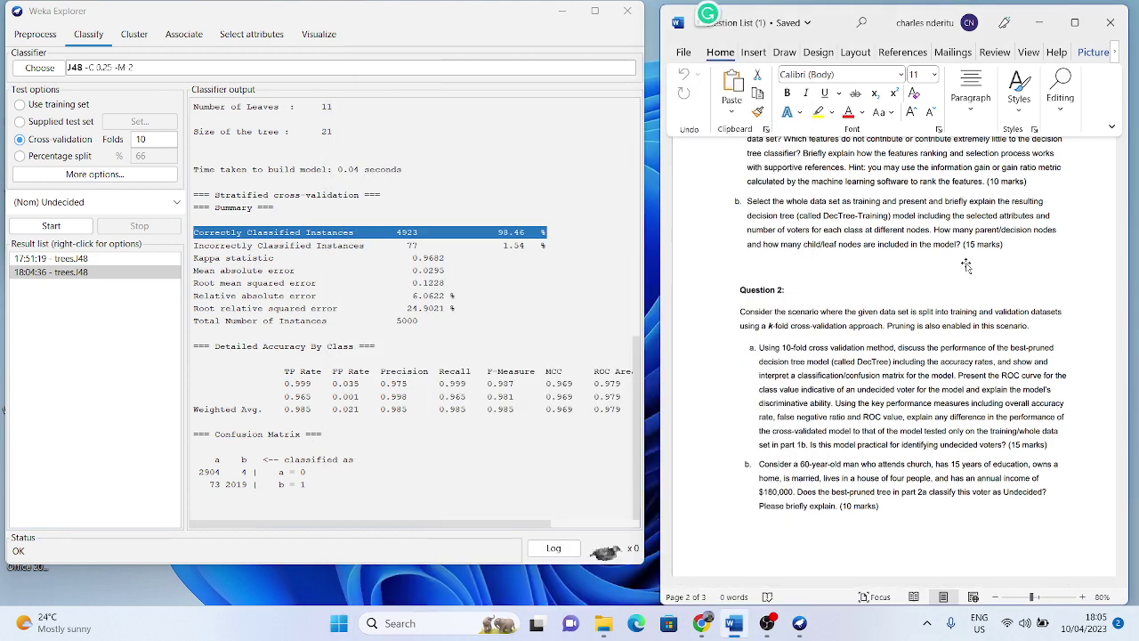
key("super")
type("ec")
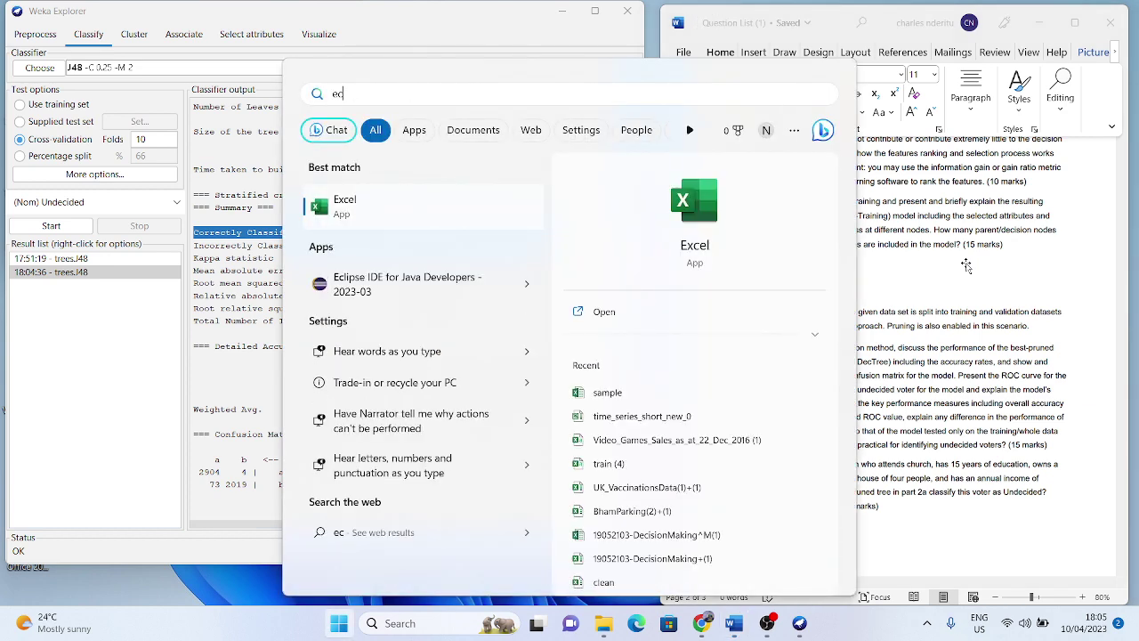
left_click(701, 194)
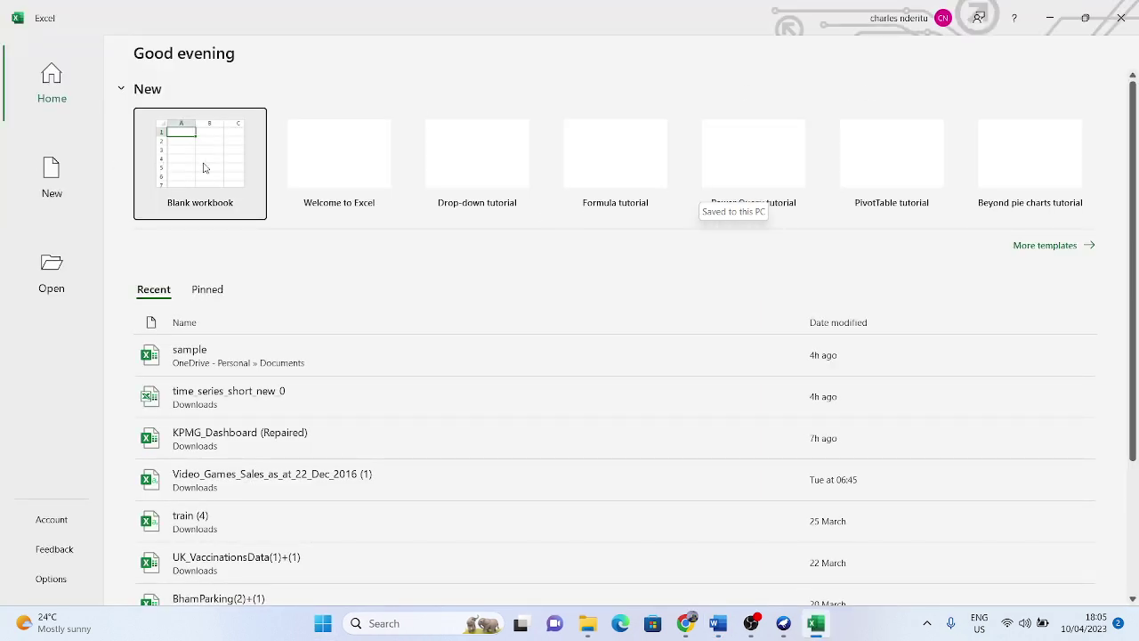
left_click(202, 167)
left_click(1085, 18)
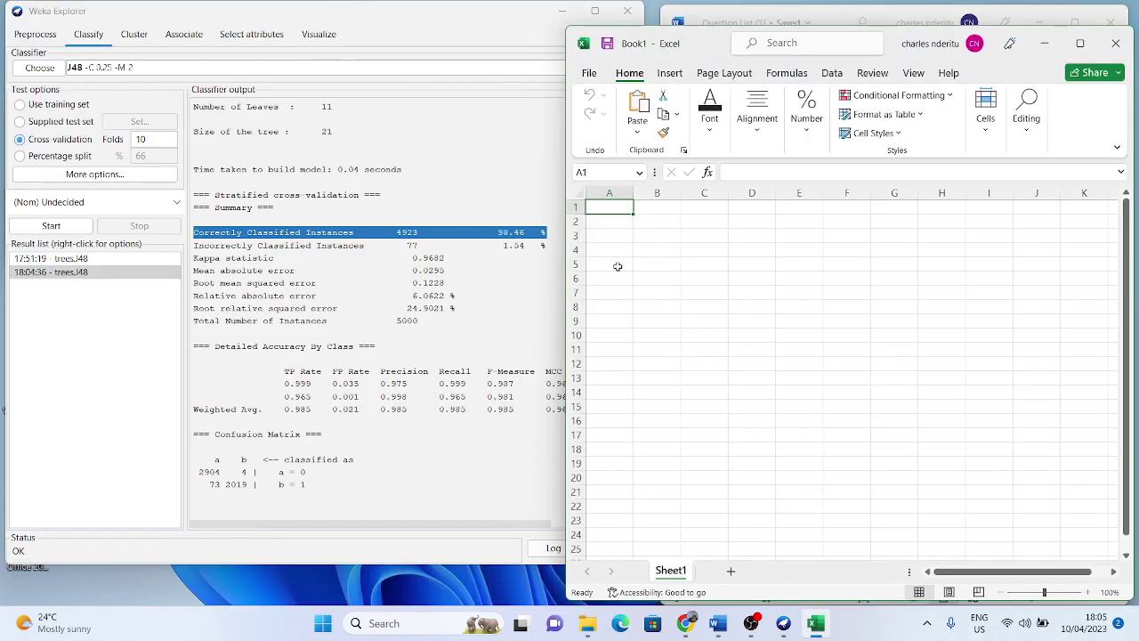
- Maximize the workbook, and merge and centre cells B4:E4 and cells A6:A14 for the confusion matrix headings
left_click_drag(657, 249, 818, 250)
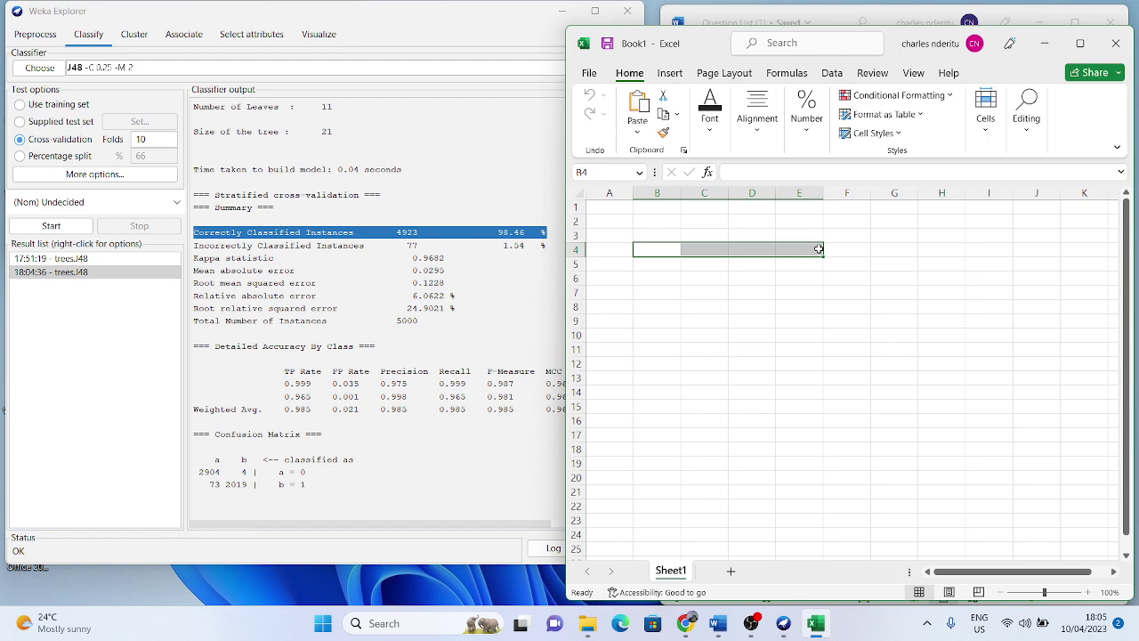
left_click(1079, 42)
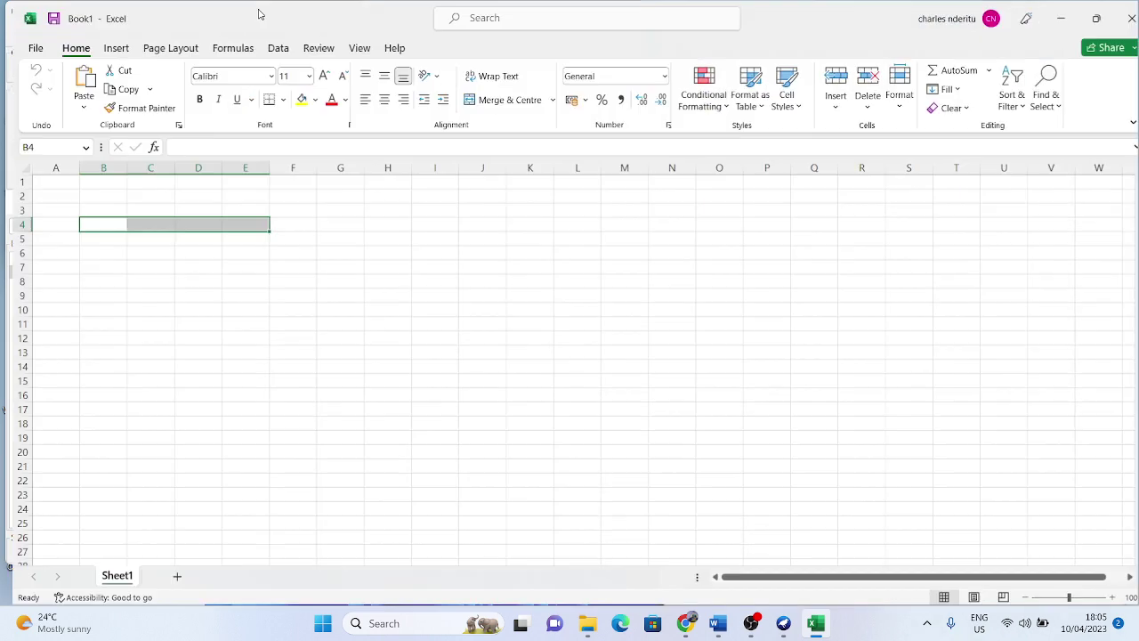
left_click(504, 99)
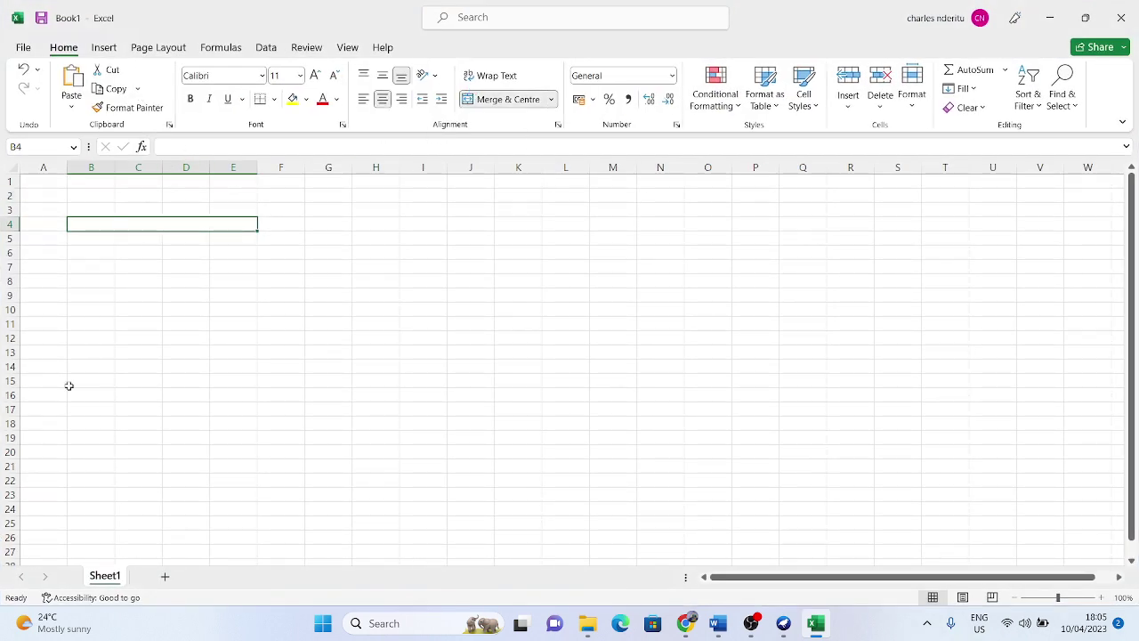
left_click(49, 246)
left_click_drag(49, 246, 45, 365)
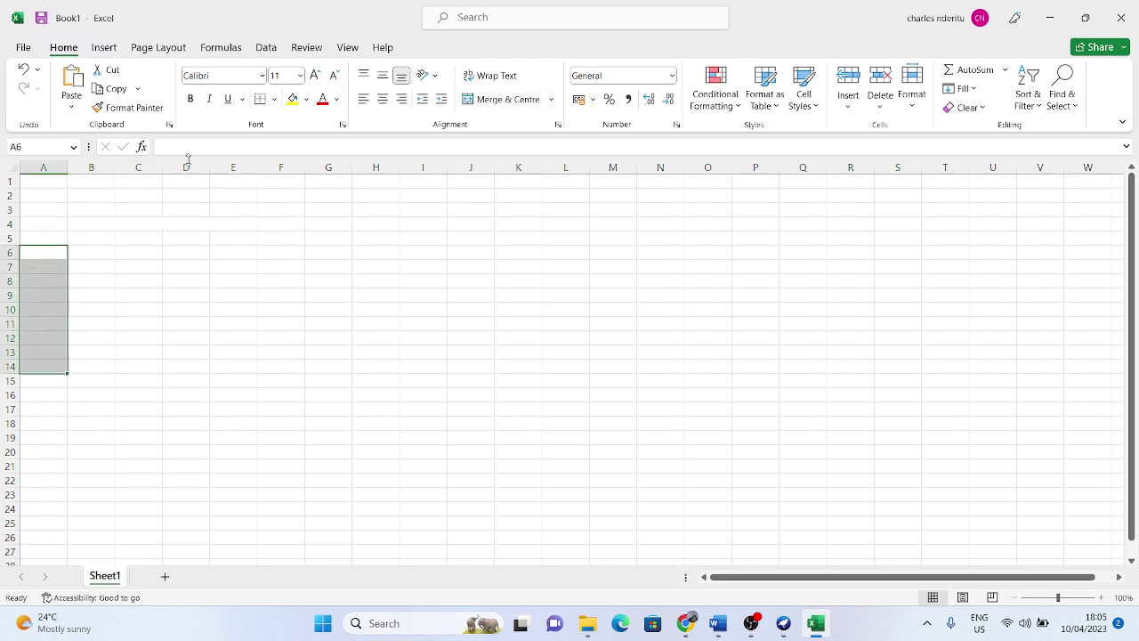
left_click(504, 99)
- Label the merged B4:E4 heading "actual" and the merged A6:A14 heading "predicted"
left_click(101, 225)
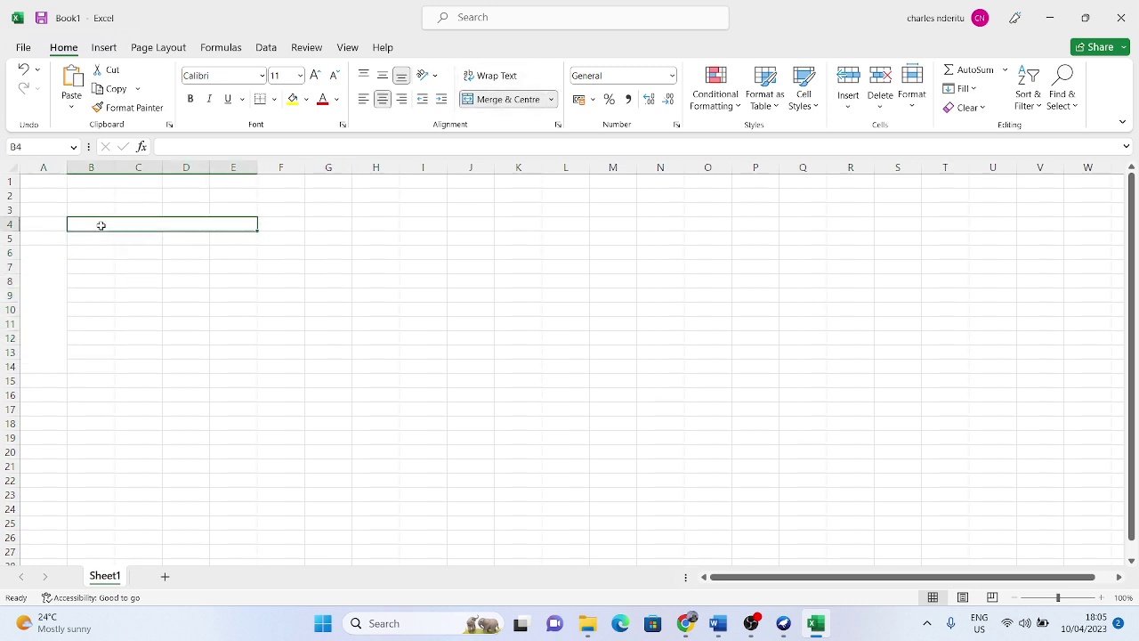
type("actual")
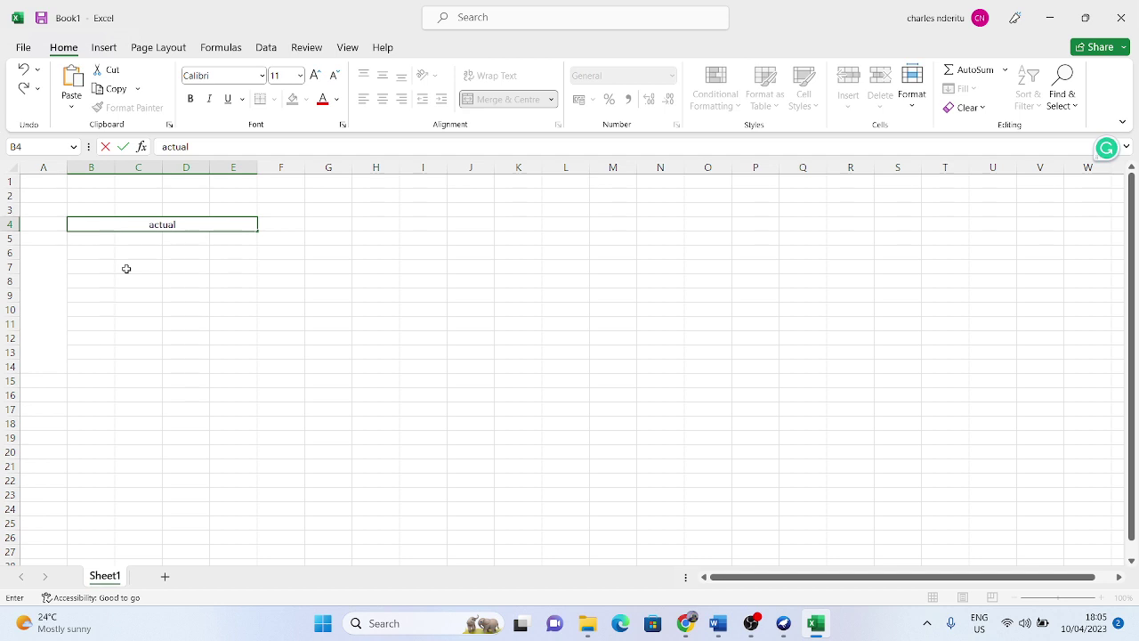
left_click(64, 317)
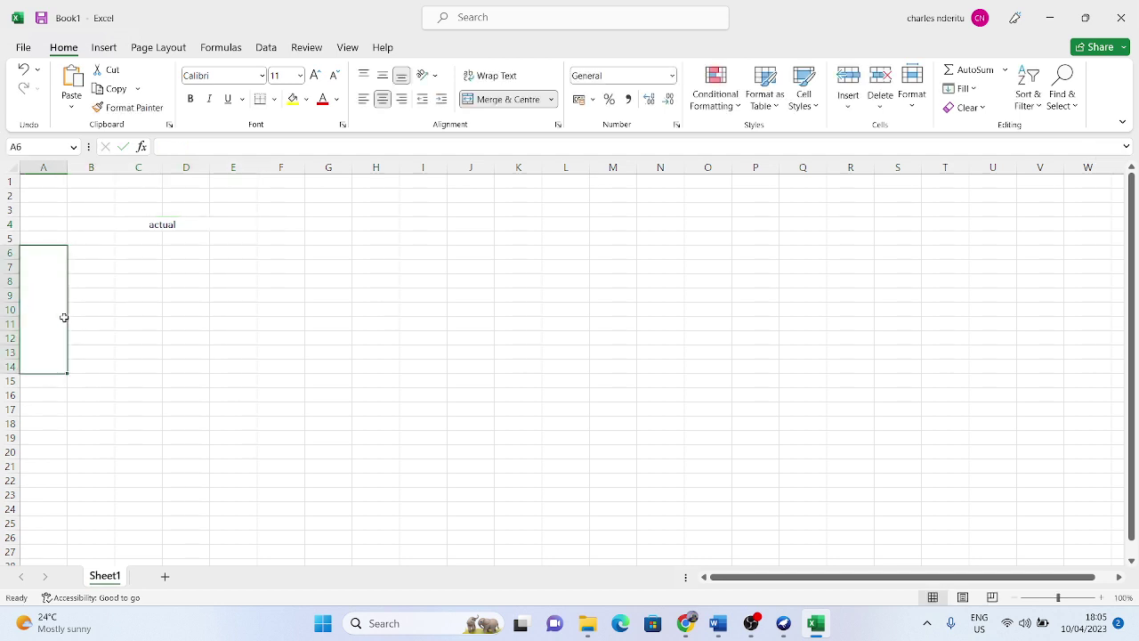
type("pred")
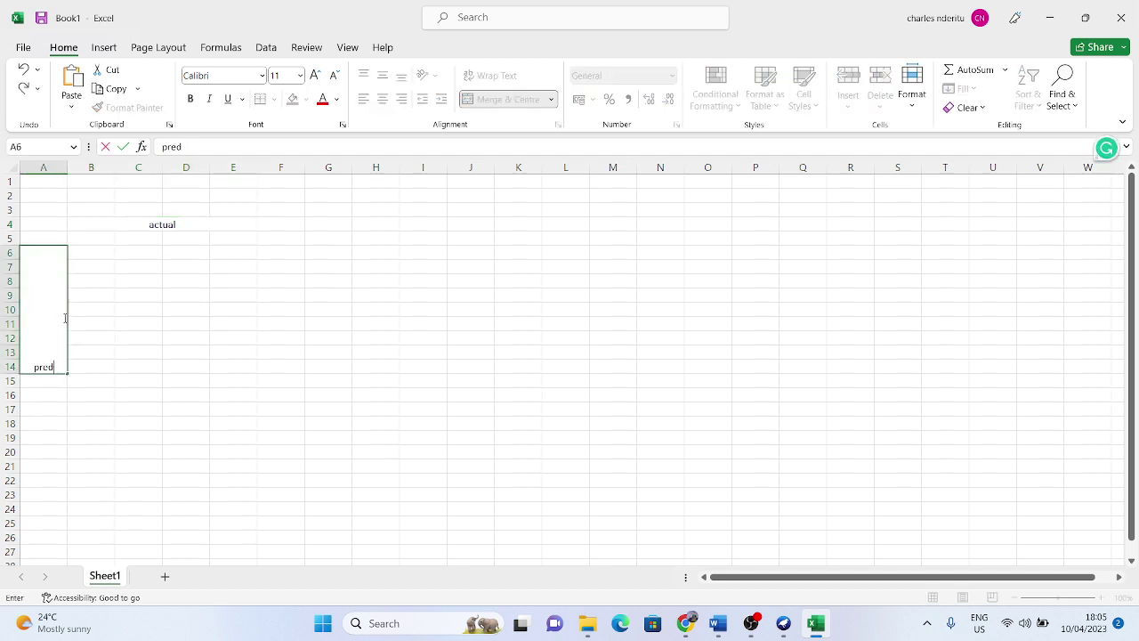
type("icted")
- Enter the column headers a, b and total in cells C6 to E6
left_click(116, 258)
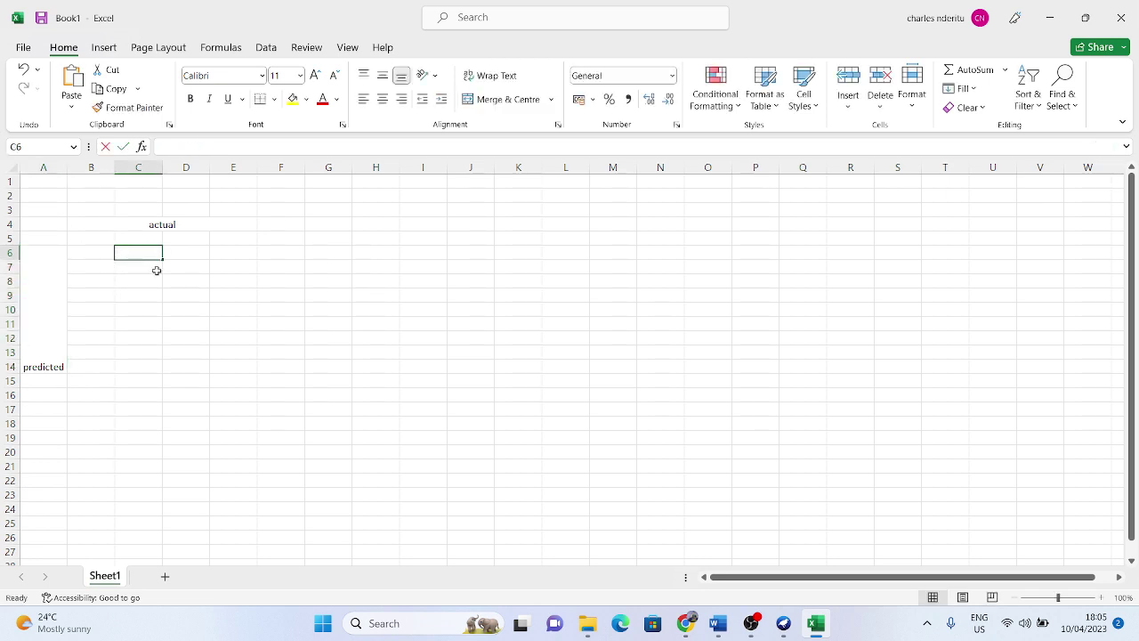
type("a")
key("Tab")
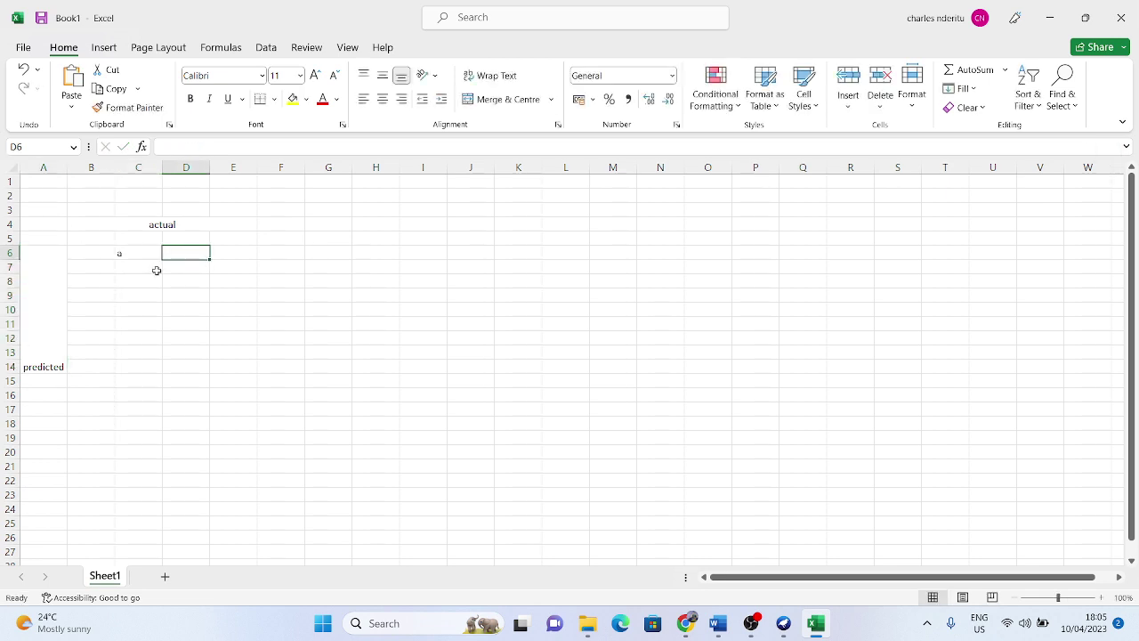
type("b")
key("Tab")
type("total")
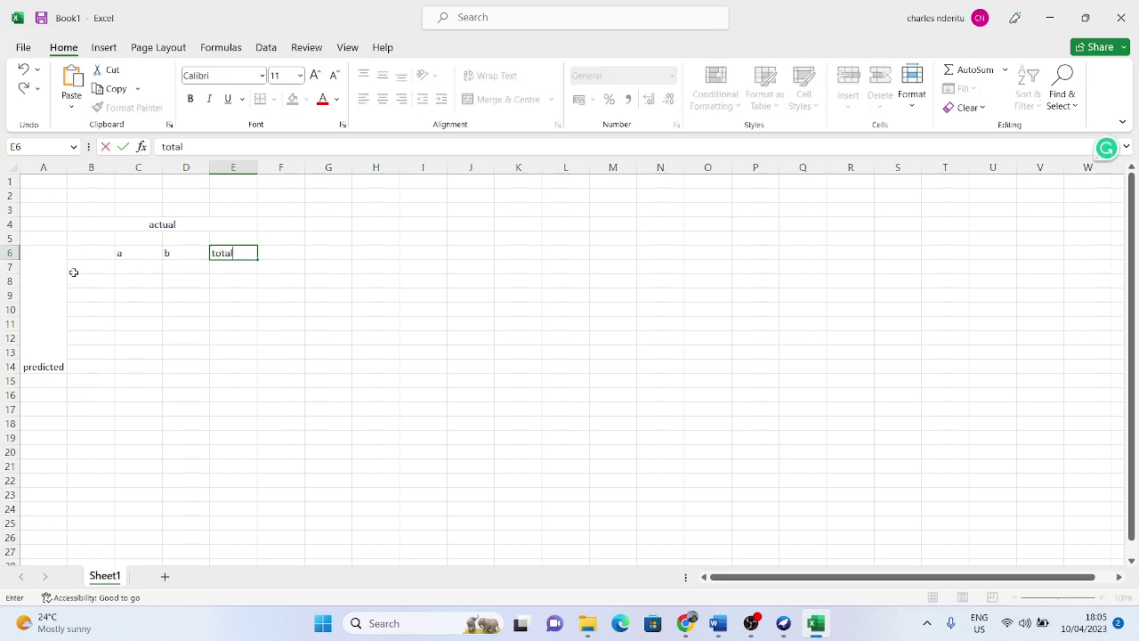
- Enter the row labels a, b and total in cells B7 to B9, and select cell E9
left_click(105, 265)
type("a")
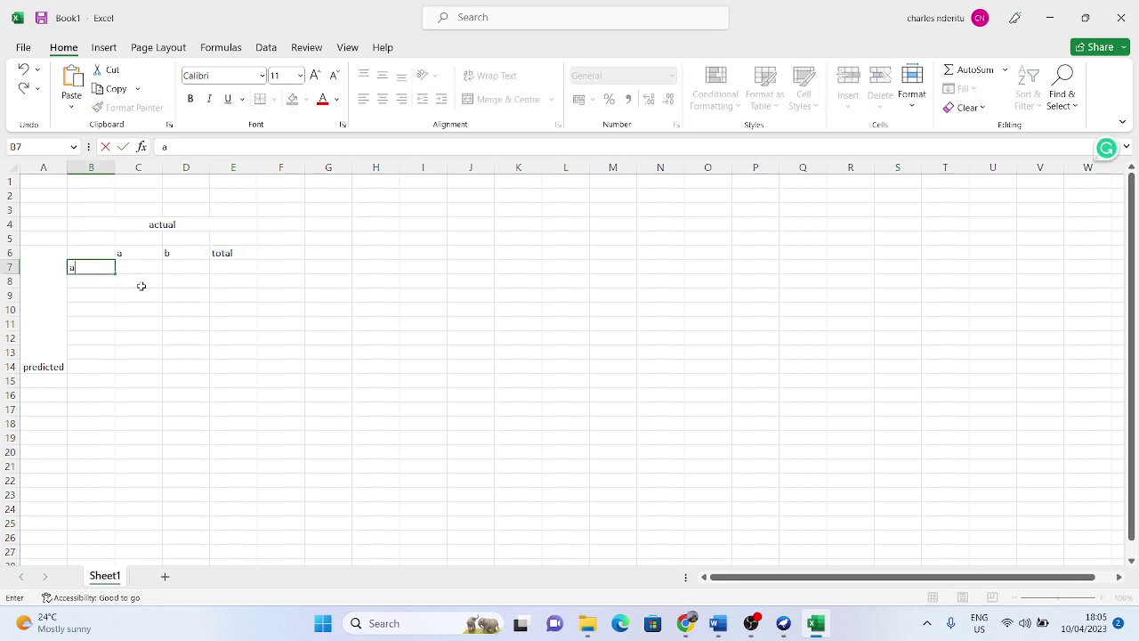
key("Return")
type("b")
key("Return")
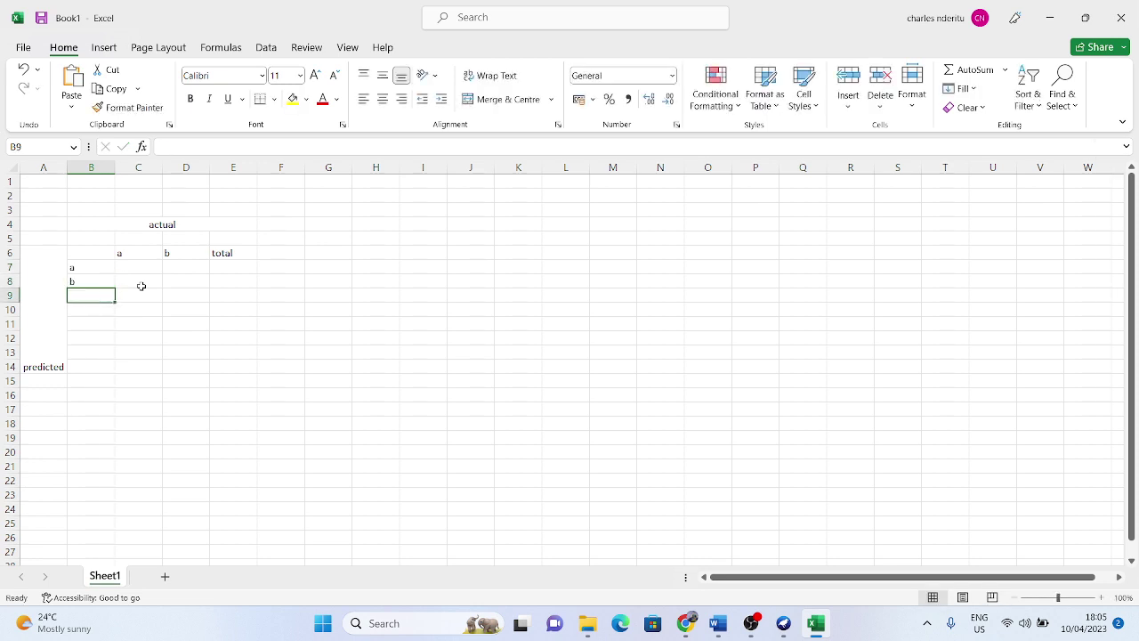
type("total")
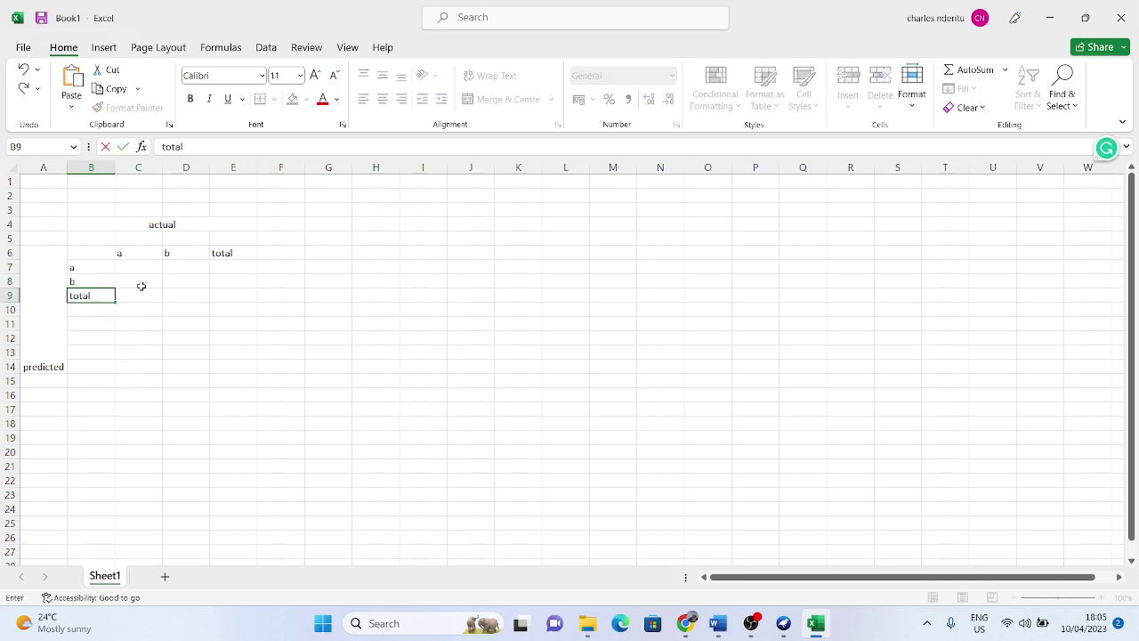
key("Right")
key("Right")
key("Right")
key("Right")
key("Left")
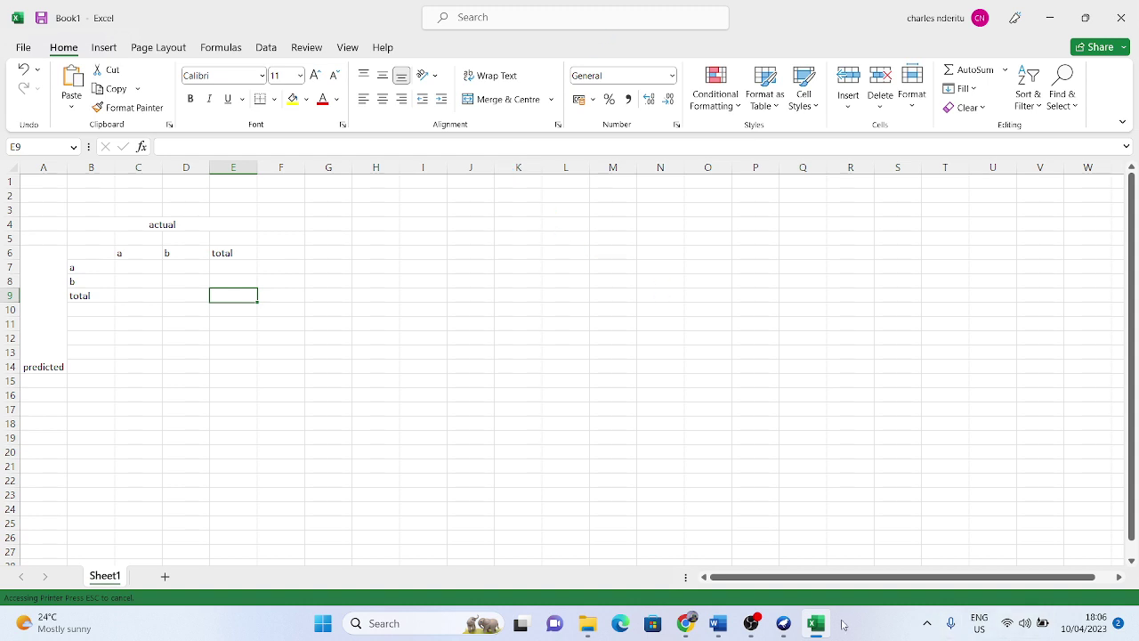
mouse_move(783, 627)
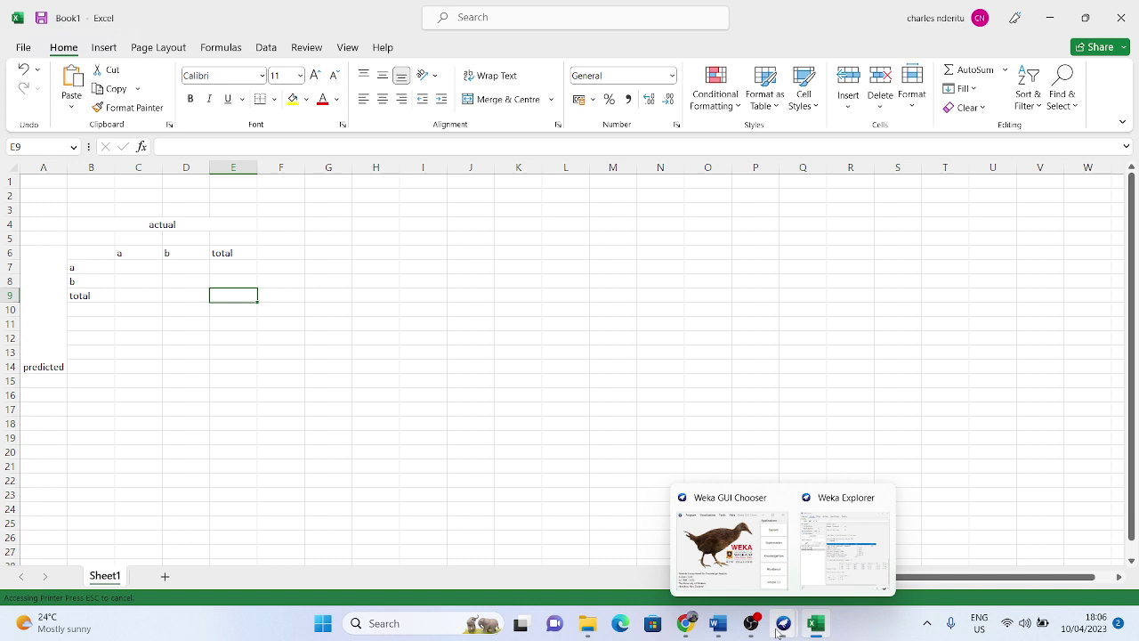
left_click(819, 560)
left_click(802, 425)
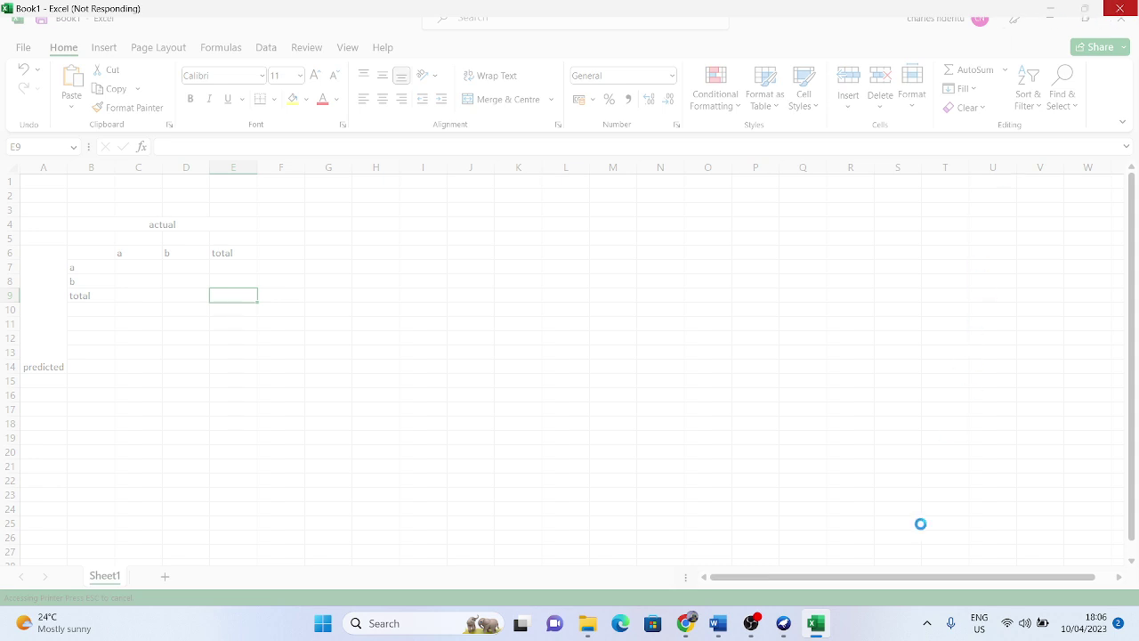
right_click(818, 623)
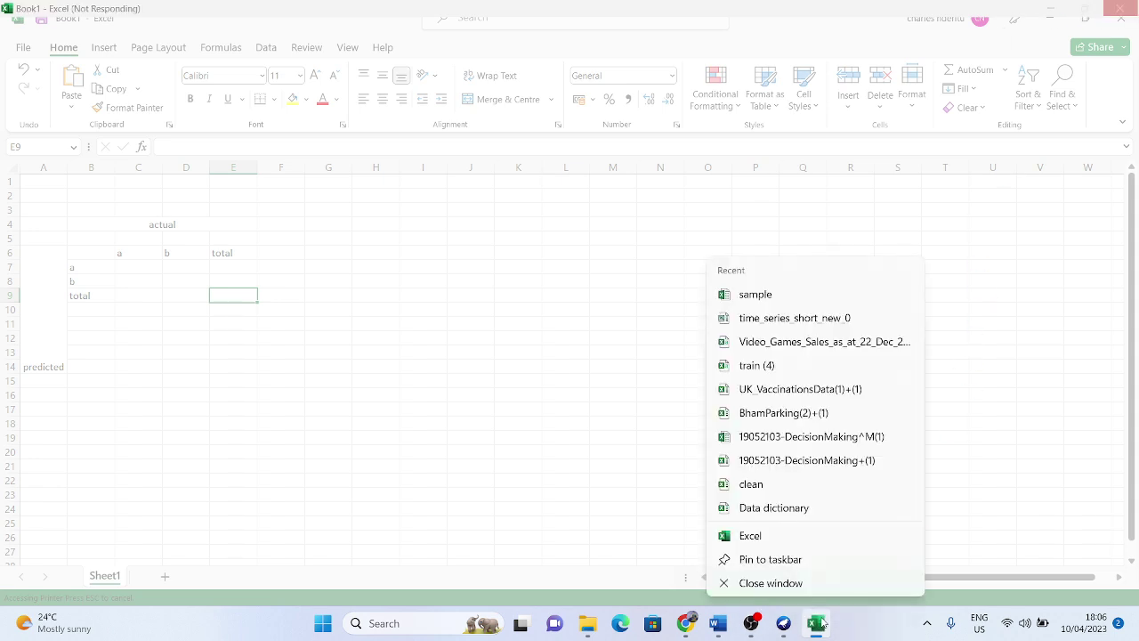
left_click(1054, 459)
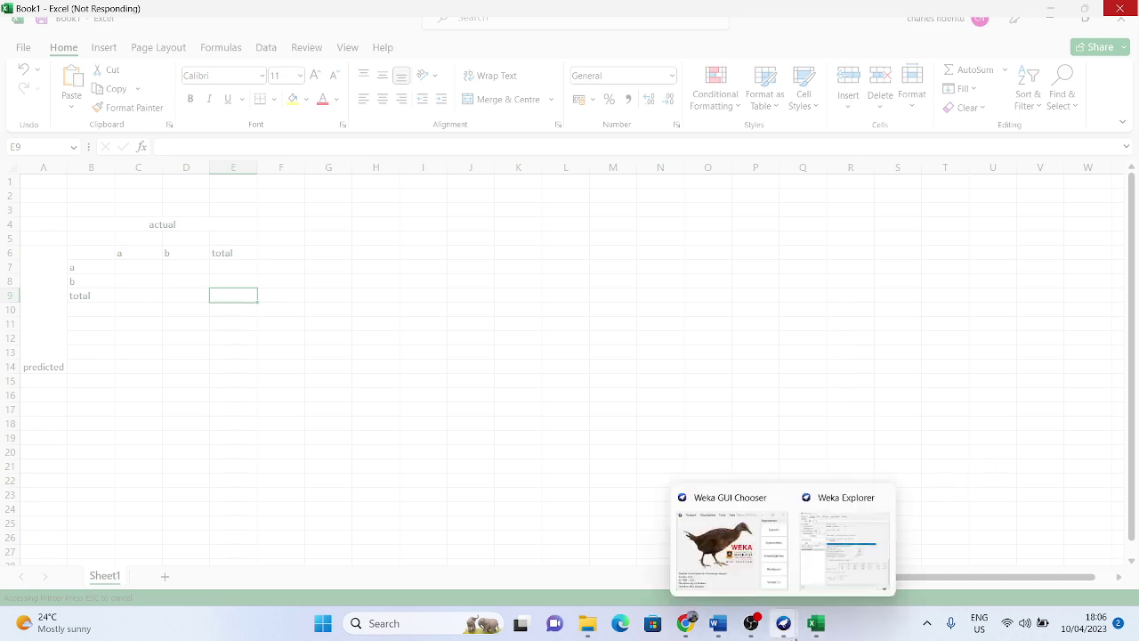
right_click(814, 626)
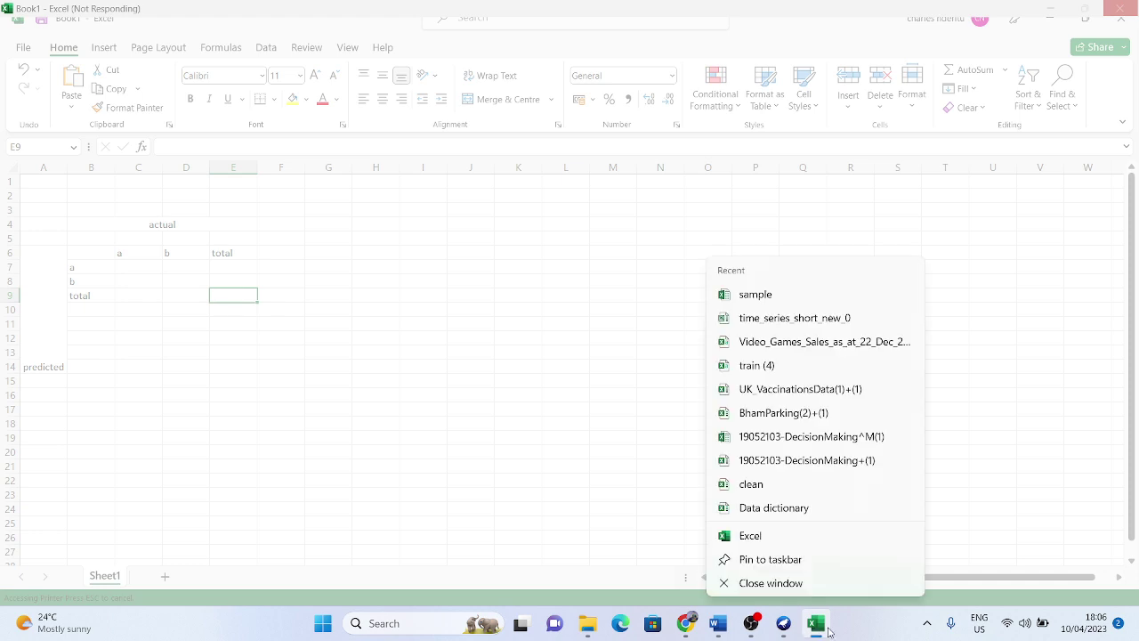
left_click(784, 584)
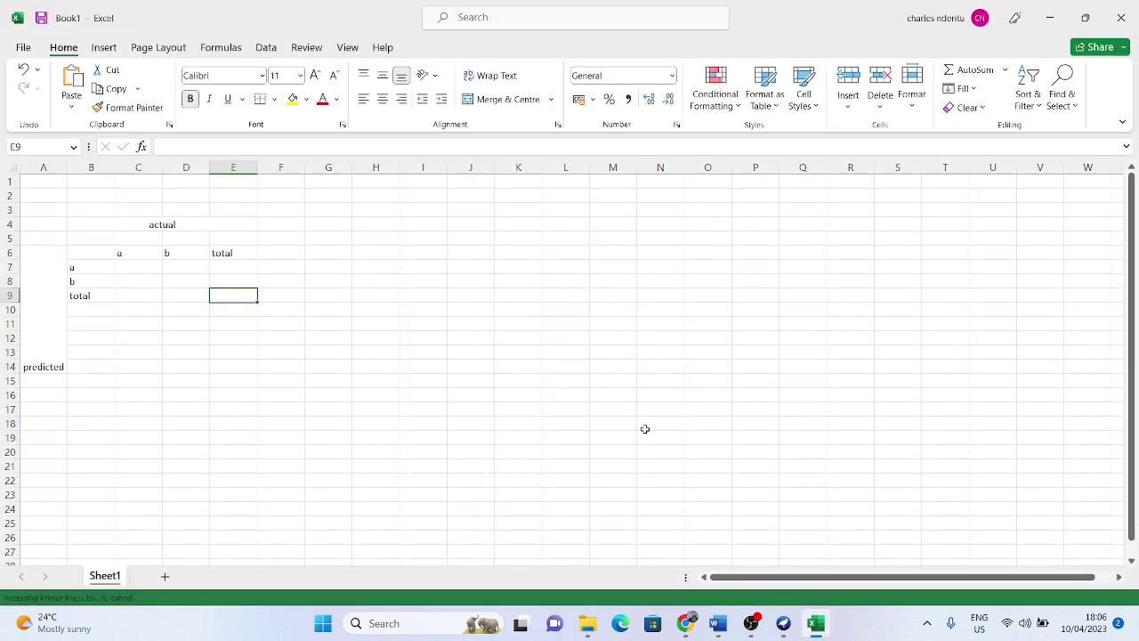
- Restore the workbook to a smaller window and narrow Weka Explorer beside it, keeping the confusion matrix in view, with cell C7 selected
left_click(1085, 18)
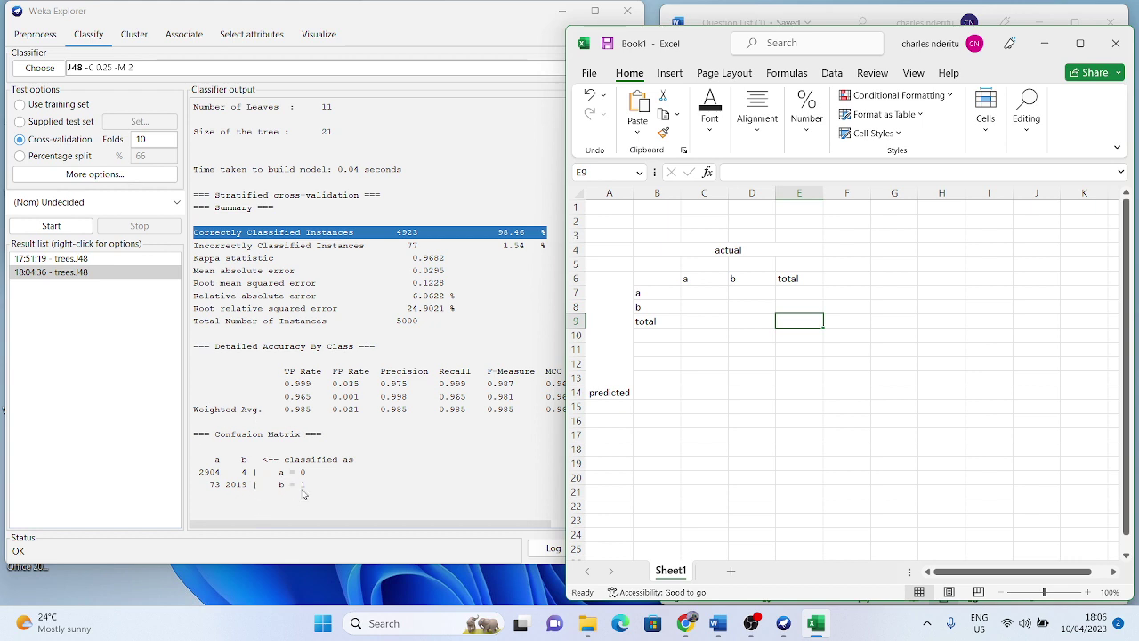
left_click_drag(317, 496, 207, 431)
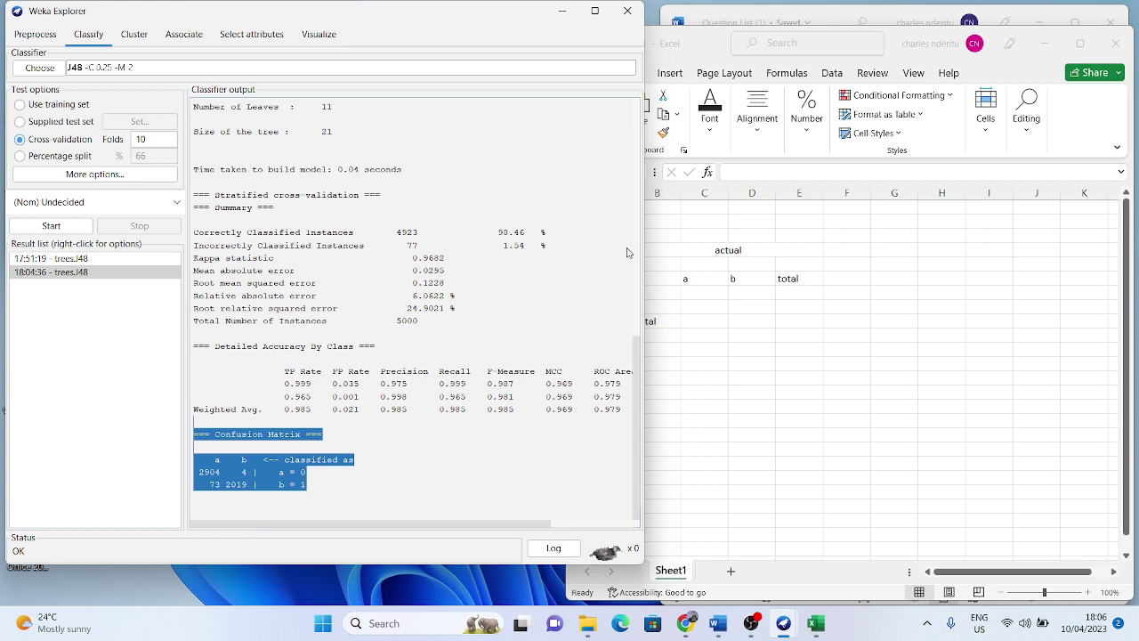
left_click_drag(646, 228, 564, 260)
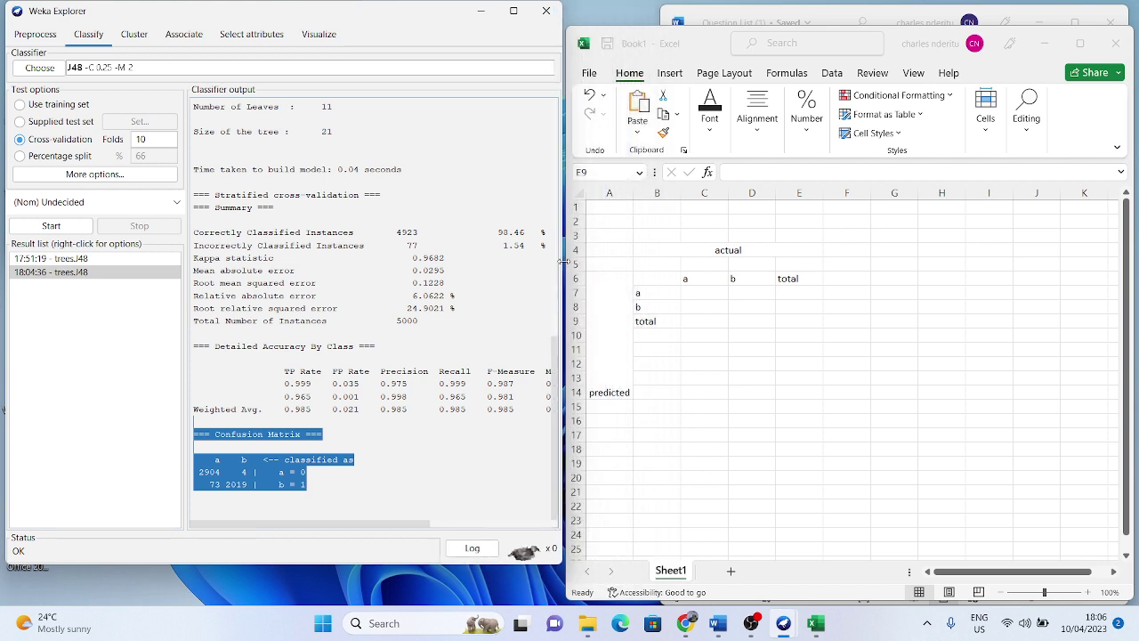
left_click(693, 299)
left_click(695, 294)
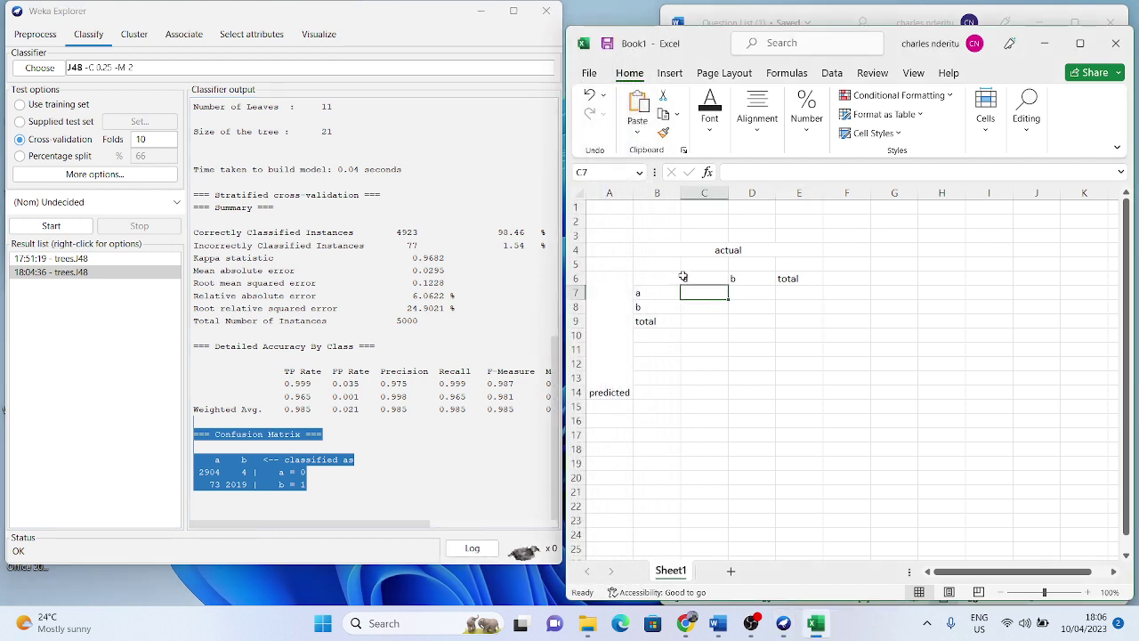
left_click(269, 456)
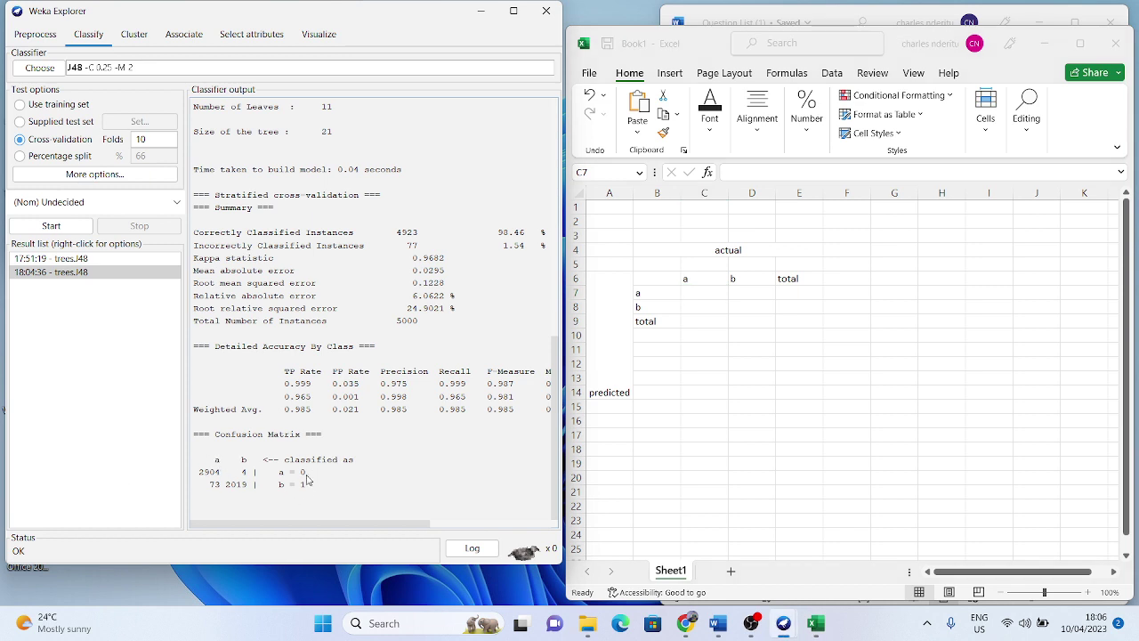
- Check the Undecided class definitions in the Word assignment document and enter the key "a=decided" in cell G3 of the workbook
mouse_move(783, 623)
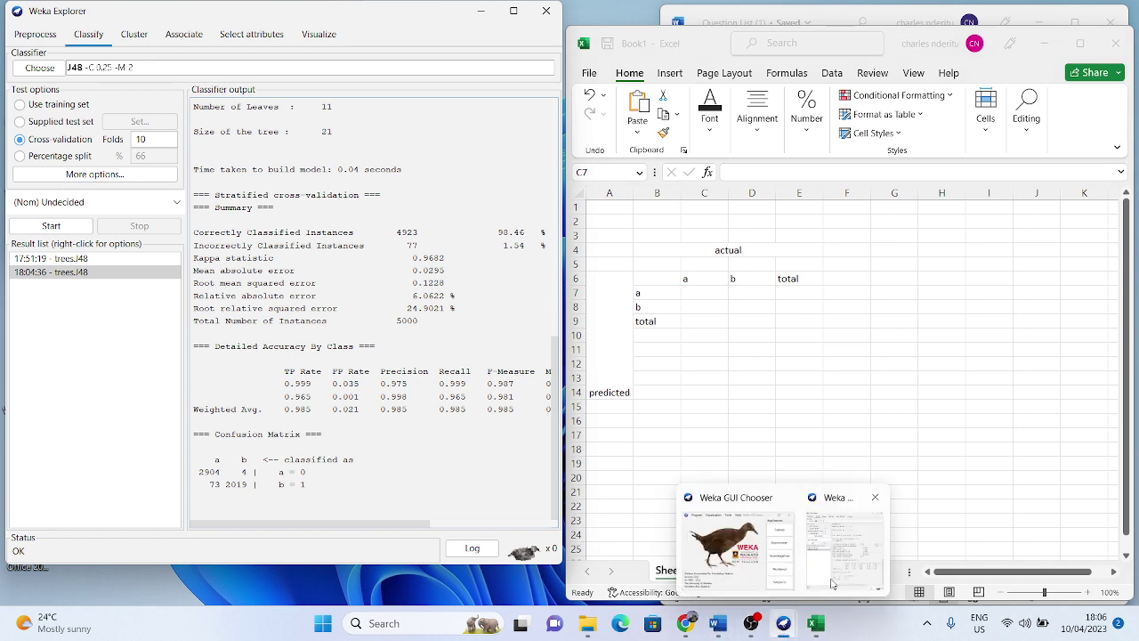
left_click(718, 623)
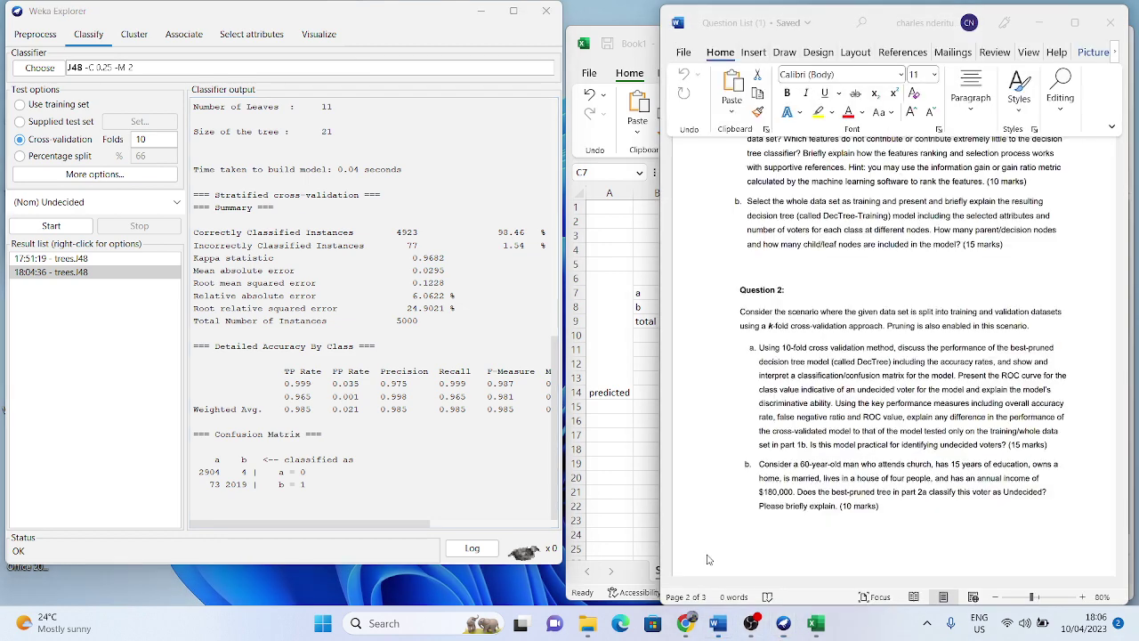
scroll(981, 275, "up", 10)
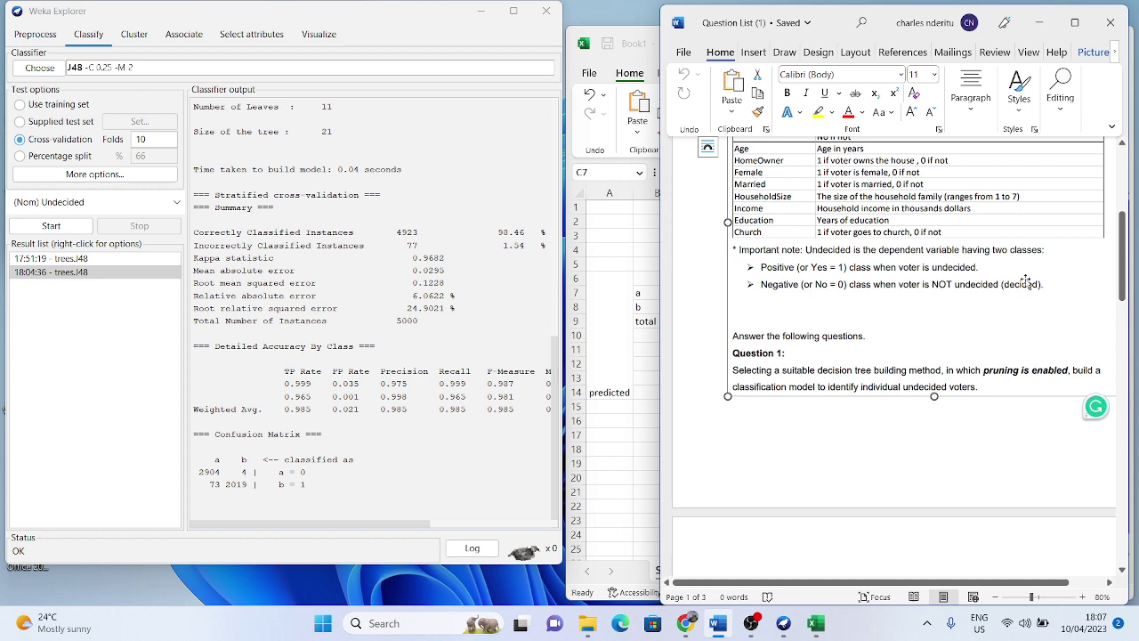
left_click(1039, 23)
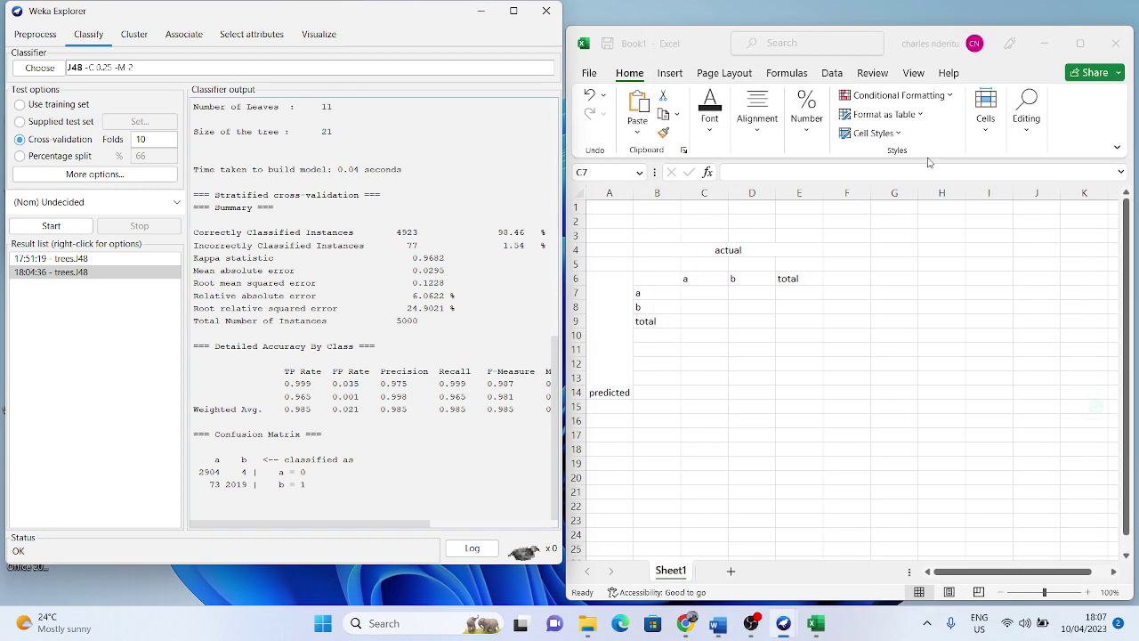
left_click(908, 233)
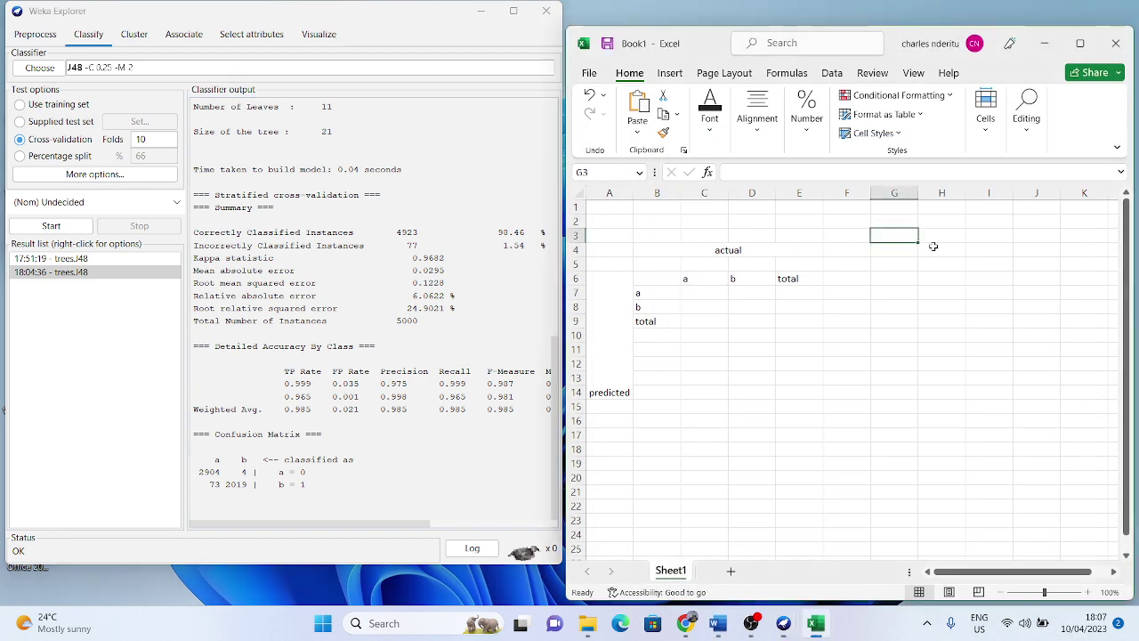
type("a=")
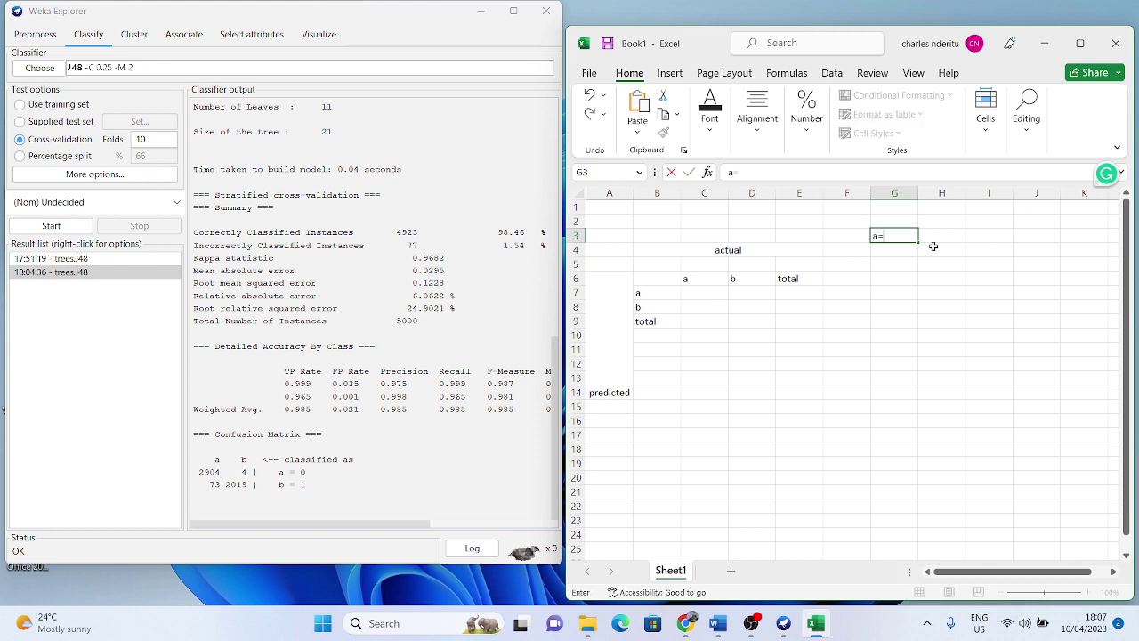
type("unde")
left_click(717, 625)
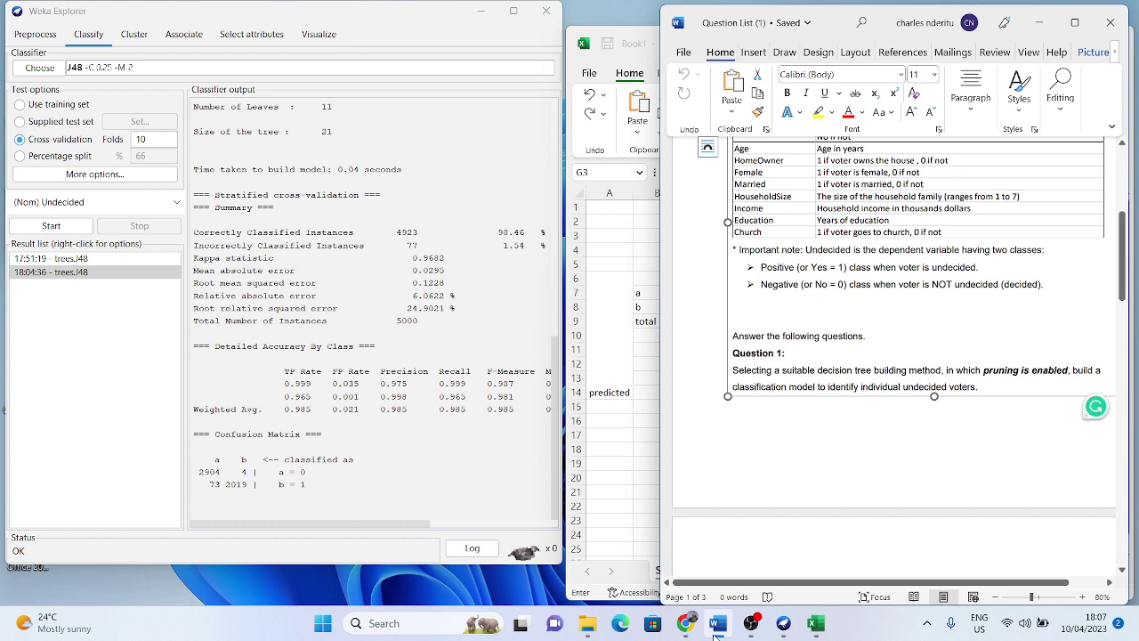
left_click(1038, 22)
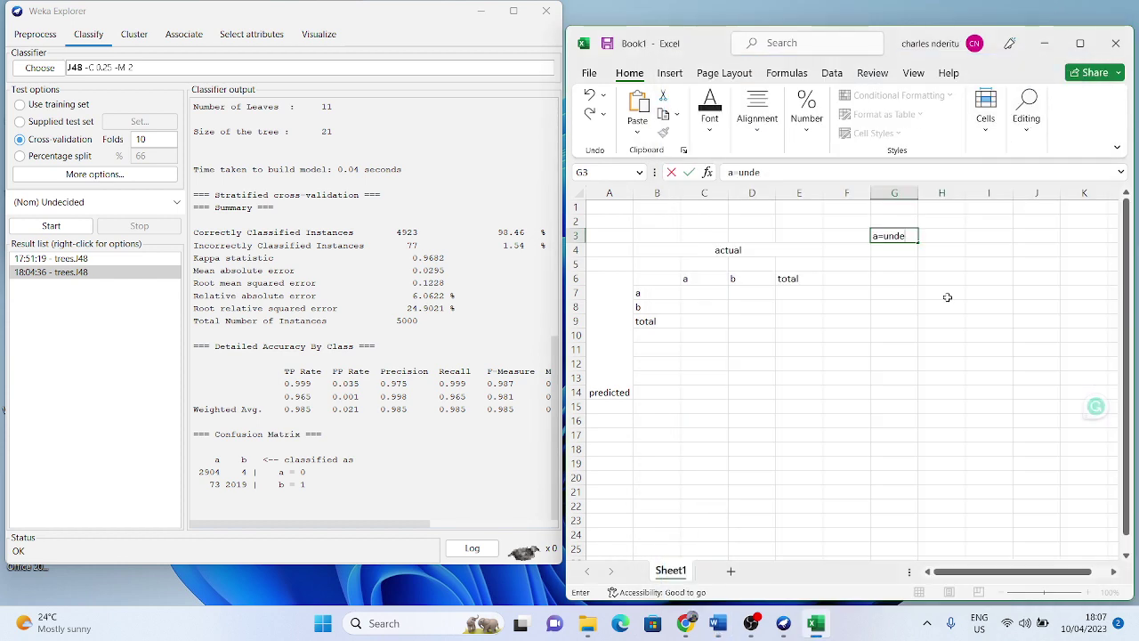
key("BackSpace")
key("BackSpace")
key("BackSpace")
key("BackSpace")
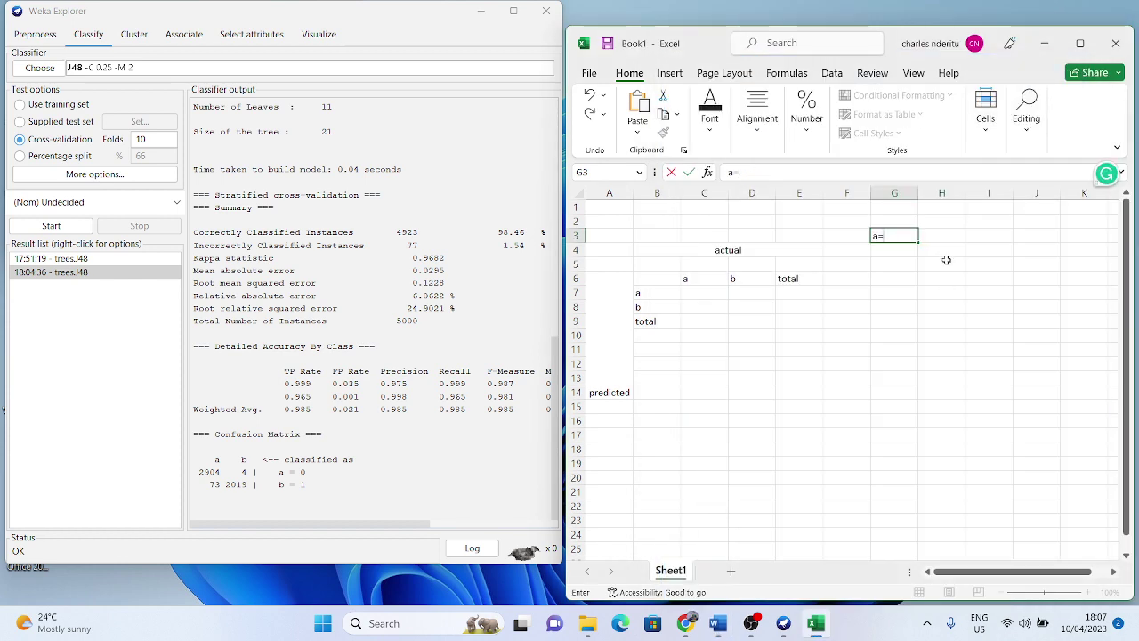
type("decided")
key("Return")
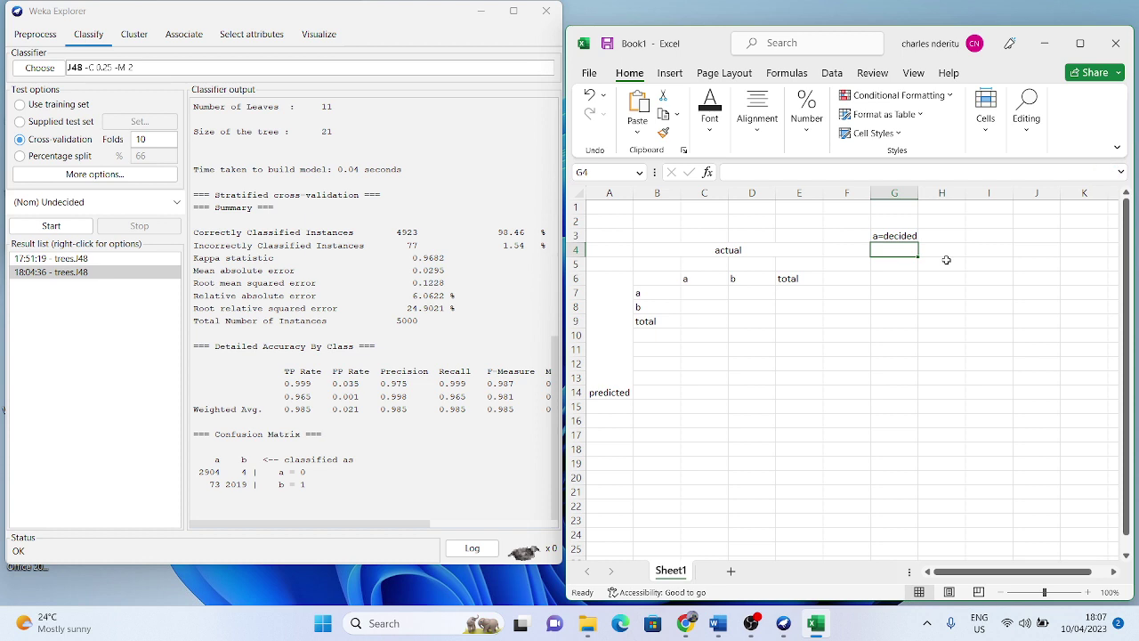
- Enter the second key line "b=undecided" in cell G4
type("b=")
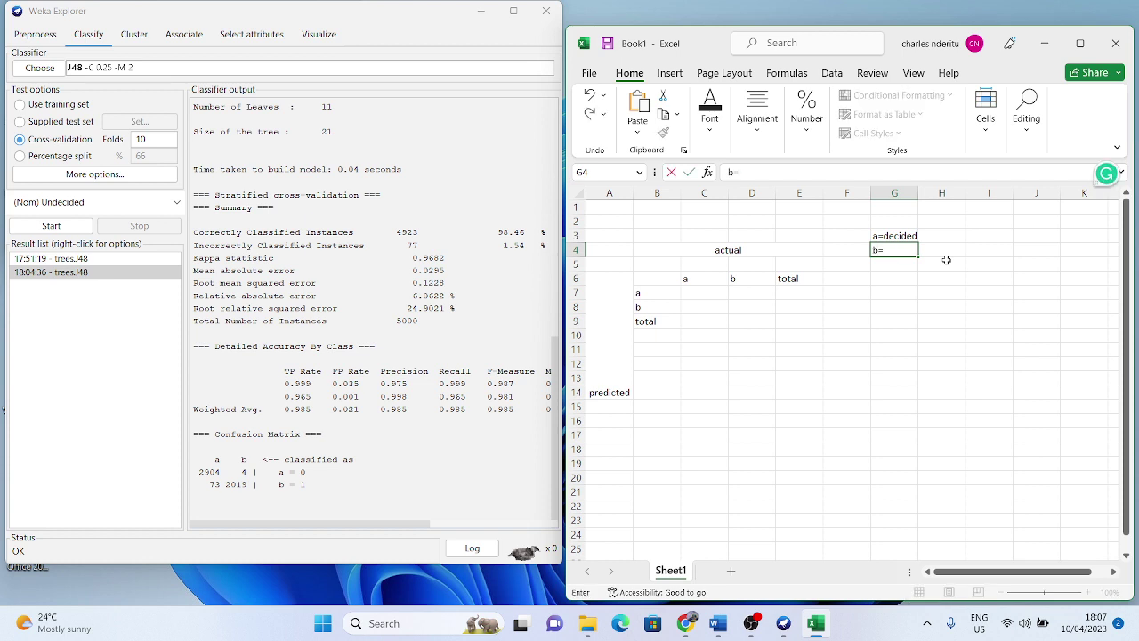
type("undecided")
key("Return")
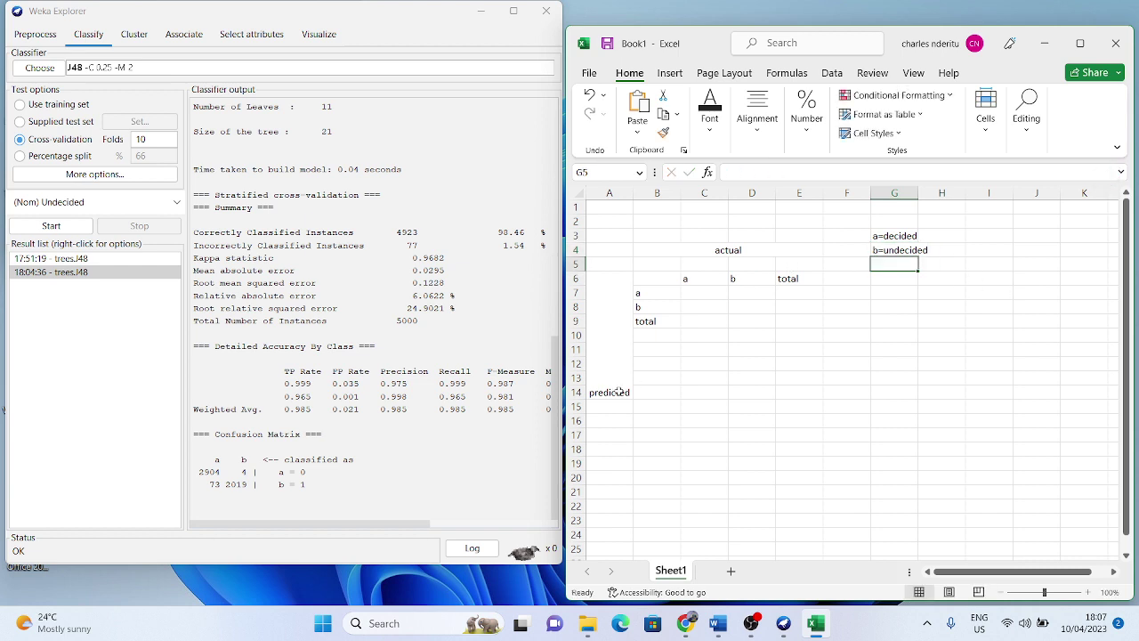
- Enter the row a counts from Weka's confusion matrix, 2904 in cell C7 and 4 in cell D7
left_click(683, 294)
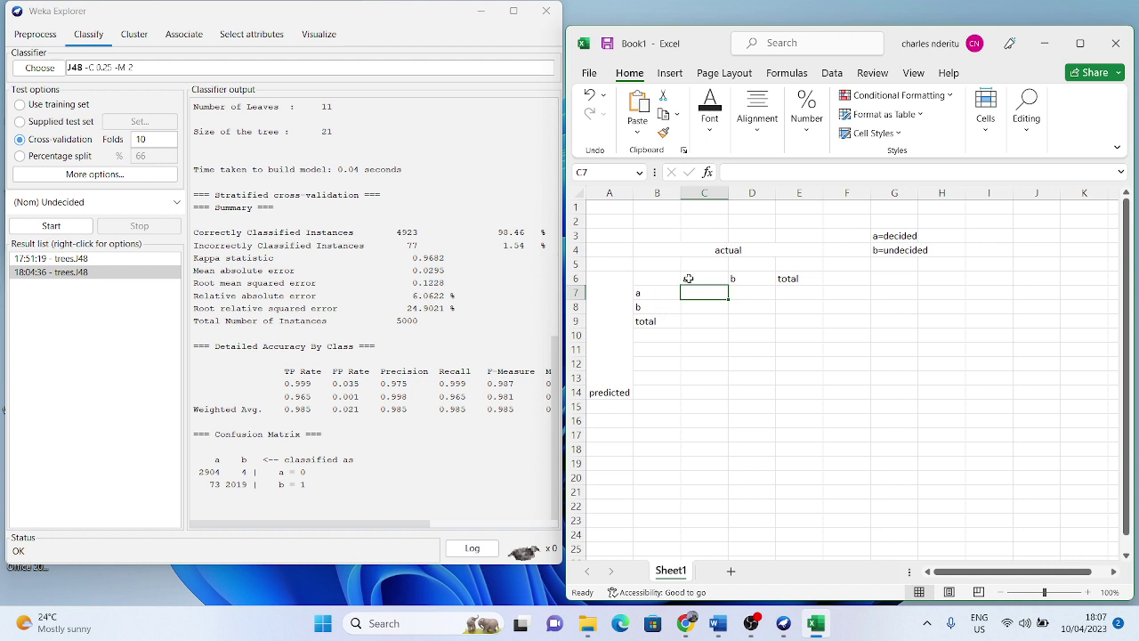
type("2904")
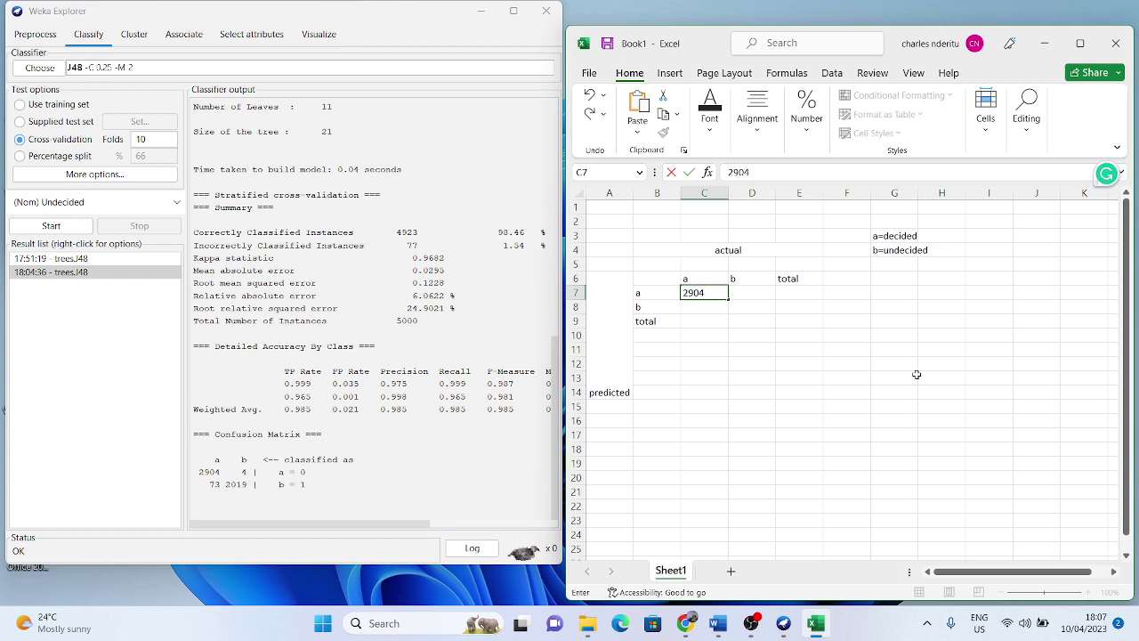
key("Tab")
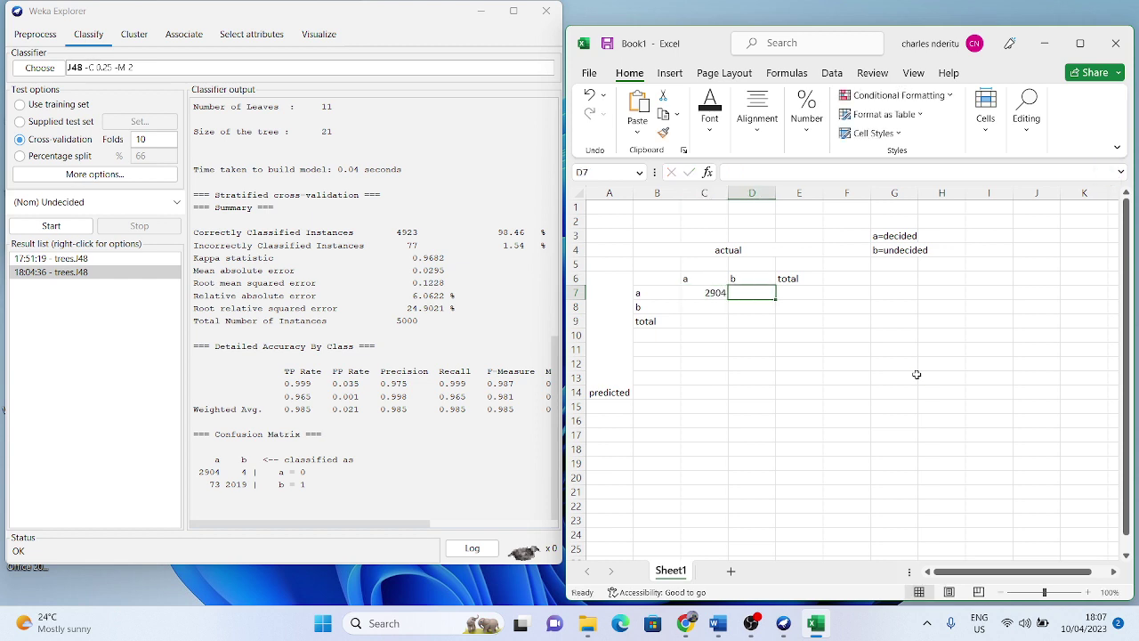
type("4")
key("Tab")
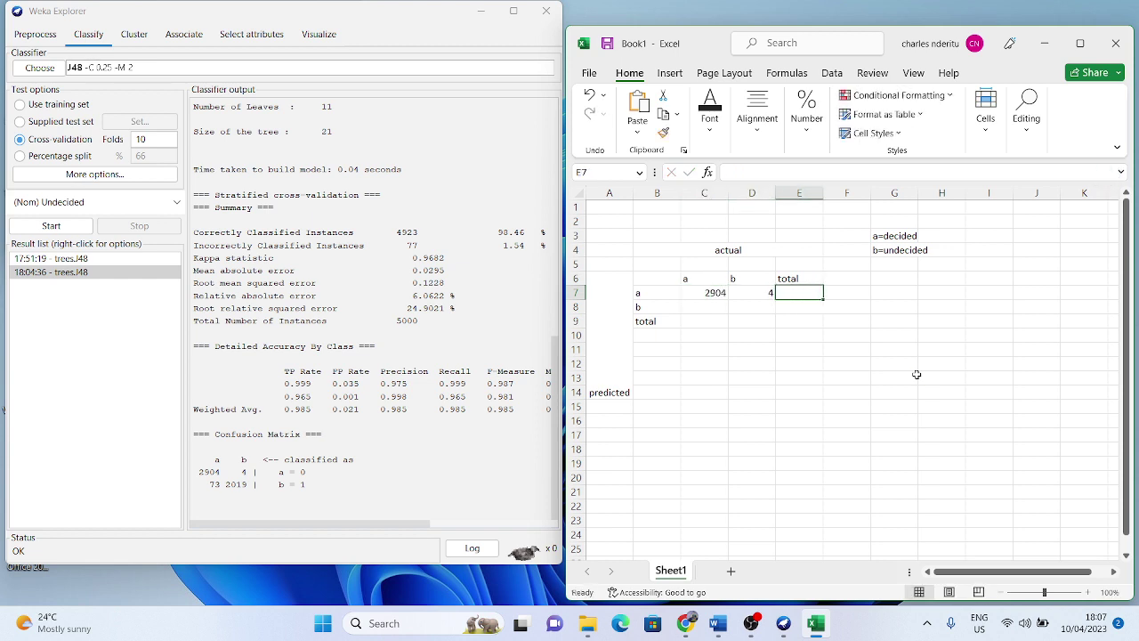
- Total row a in cell E7 with =sum(C7:D7) and fill the formula down through E9
type("=sum(")
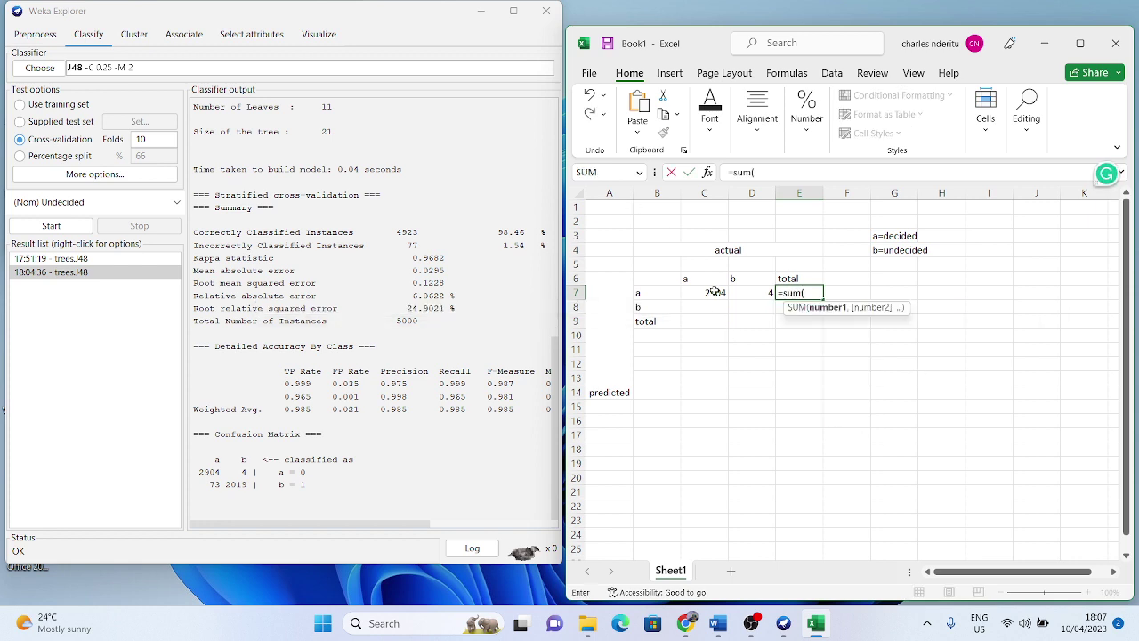
left_click_drag(715, 291, 761, 292)
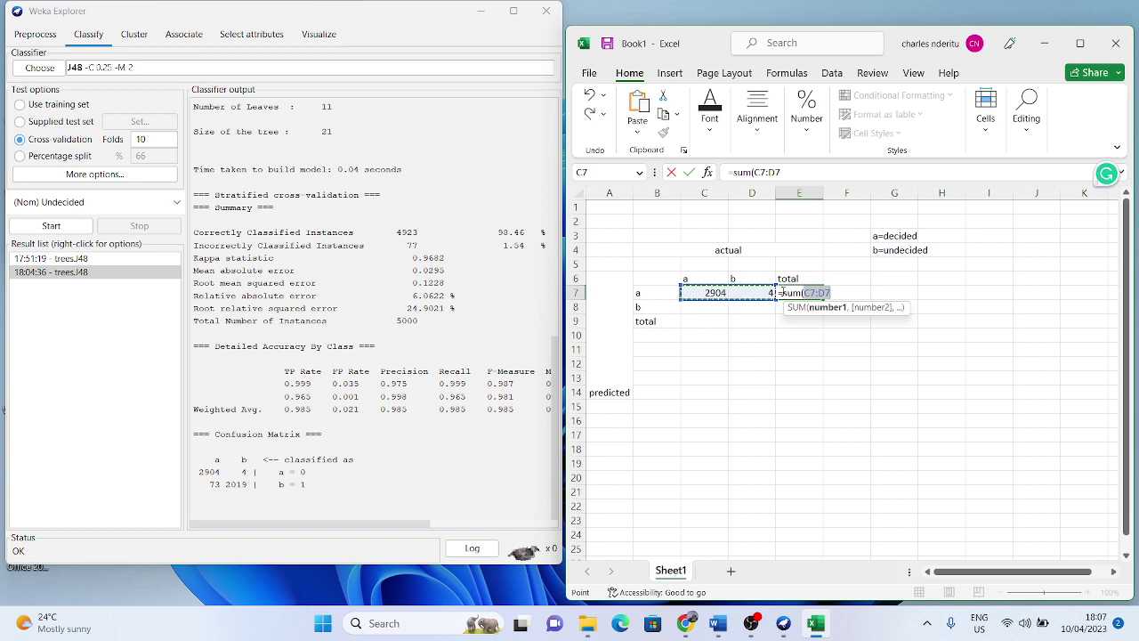
type(")")
key("Return")
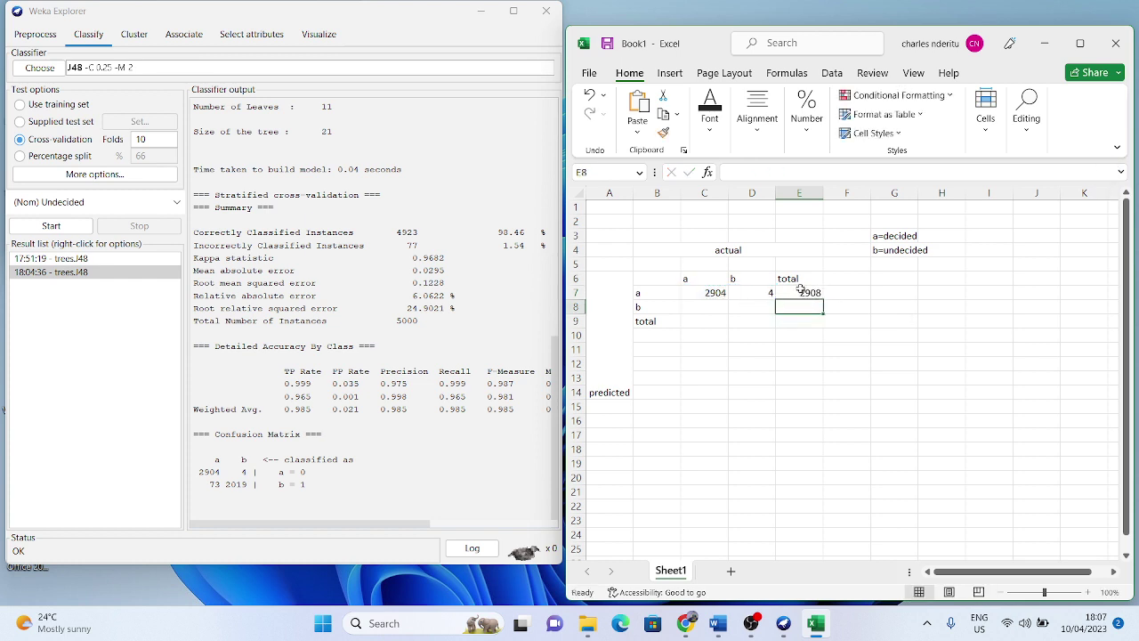
left_click(803, 292)
left_click_drag(824, 302, 824, 327)
left_click_drag(823, 322, 851, 318)
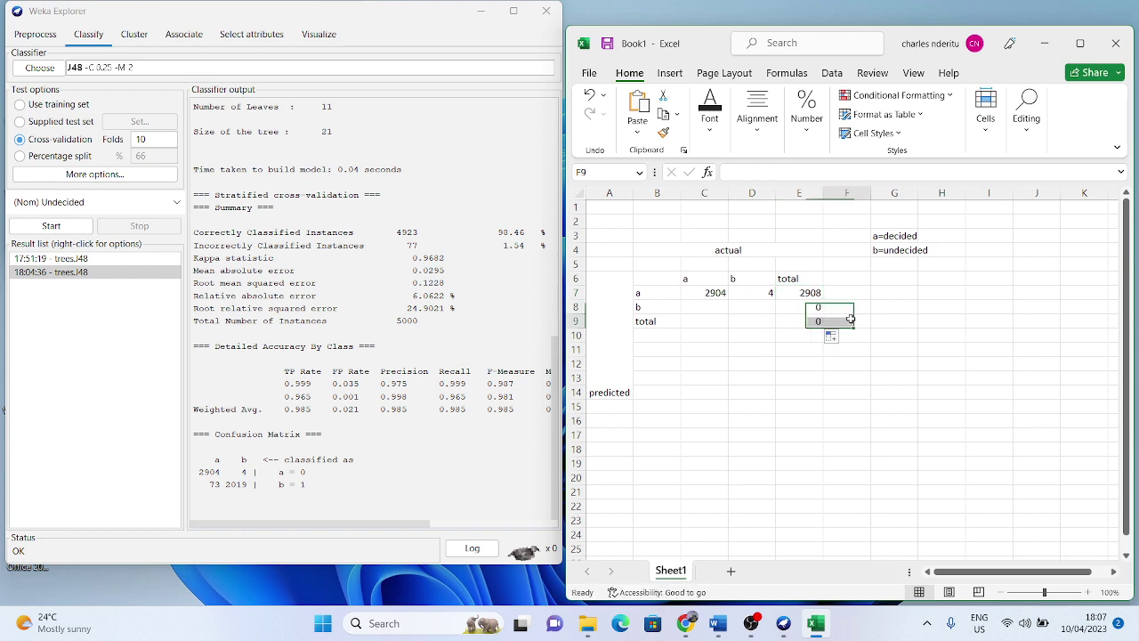
- Enter the row b counts from Weka's confusion matrix, 73 in cell C8 and 2019 in cell D8
left_click(713, 310)
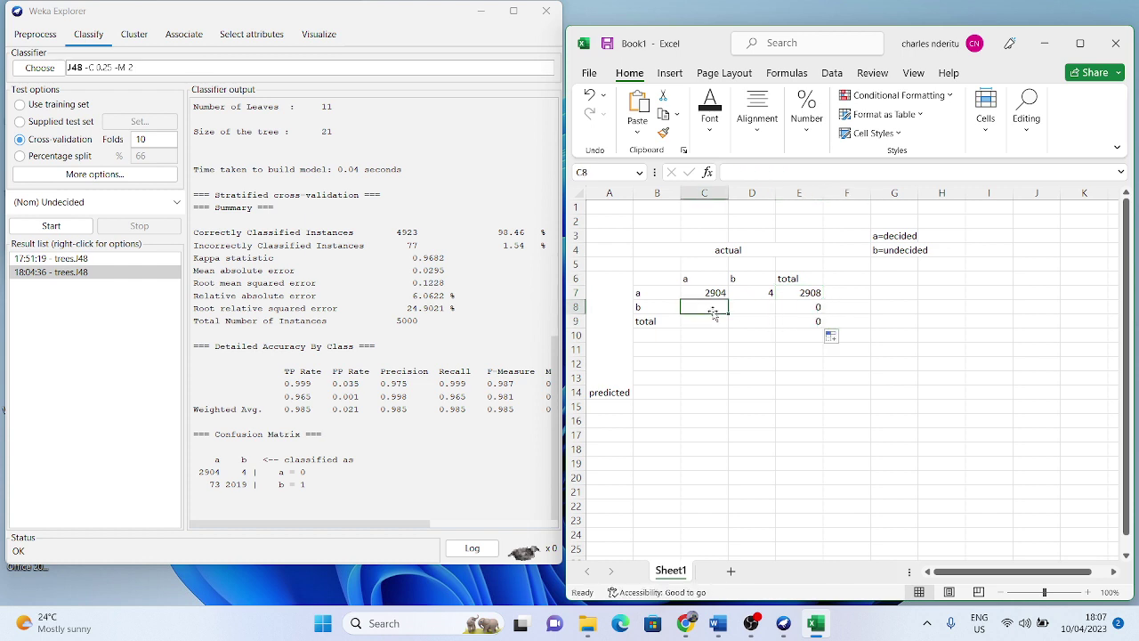
type("73")
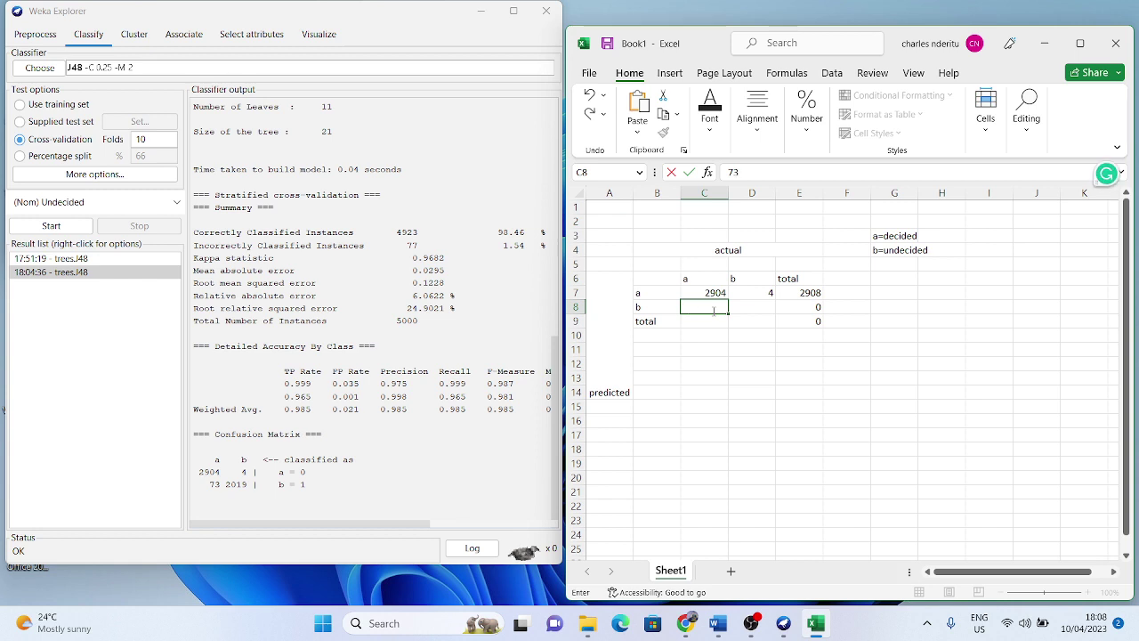
key("Tab")
type("2019")
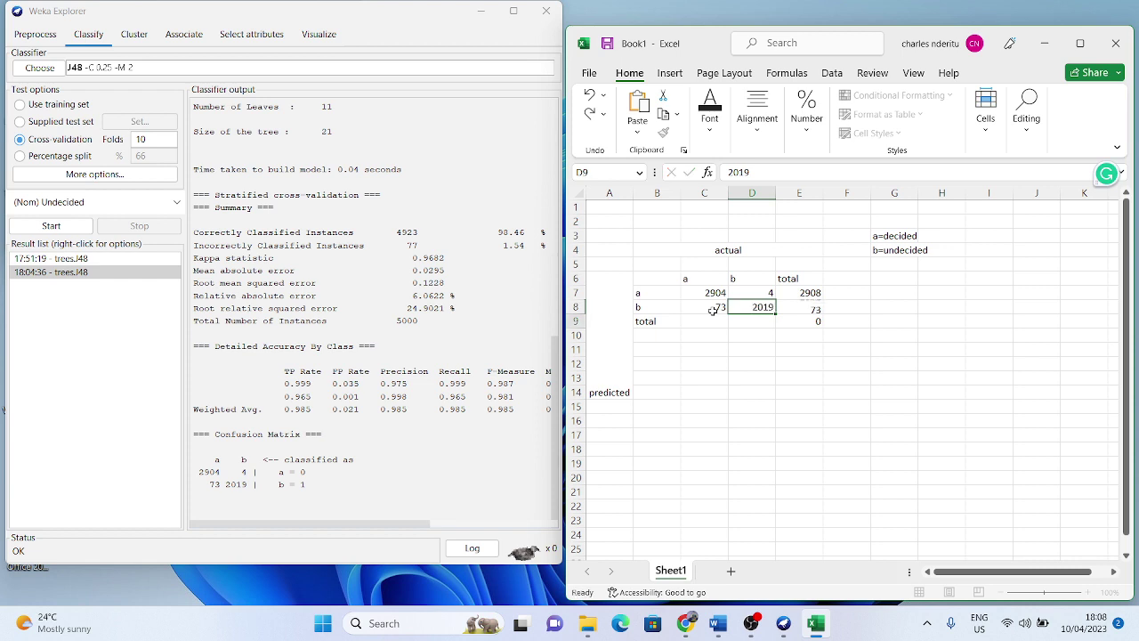
key("Return")
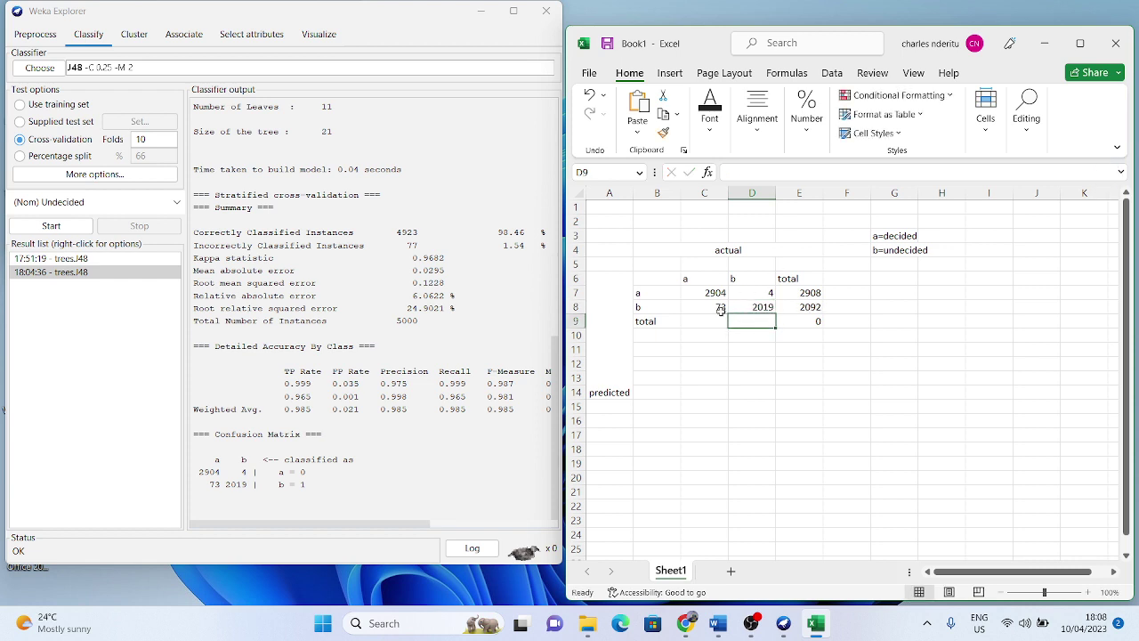
- Total column a in cell C9 with =C7+C8 and fill the formula across to D9
left_click(717, 317)
type("=")
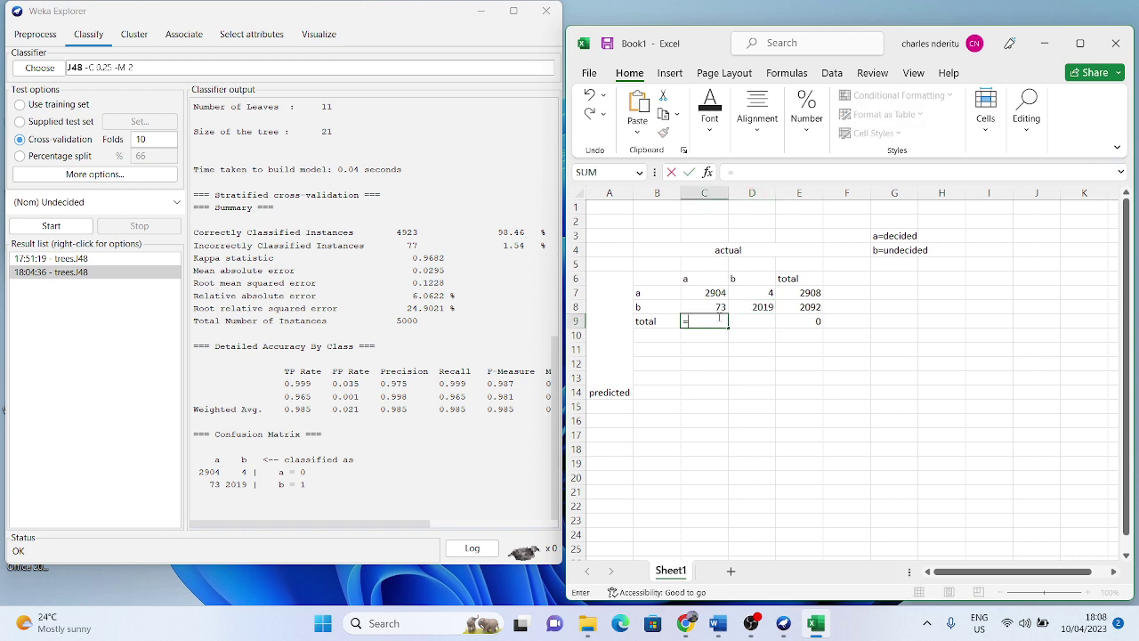
left_click(702, 293)
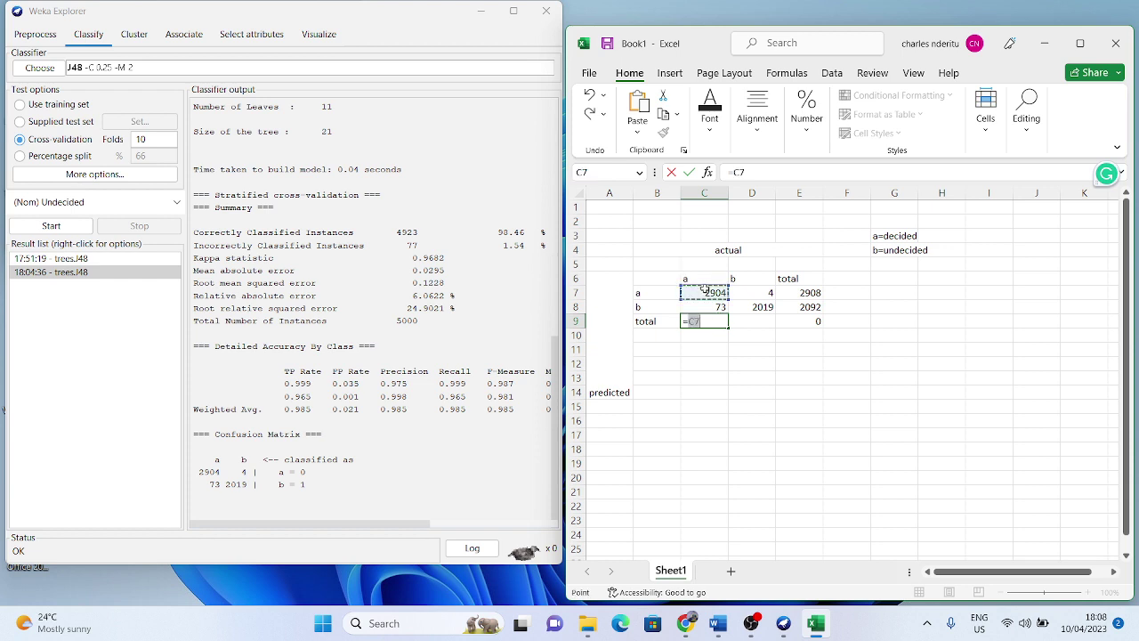
type("+")
left_click(702, 306)
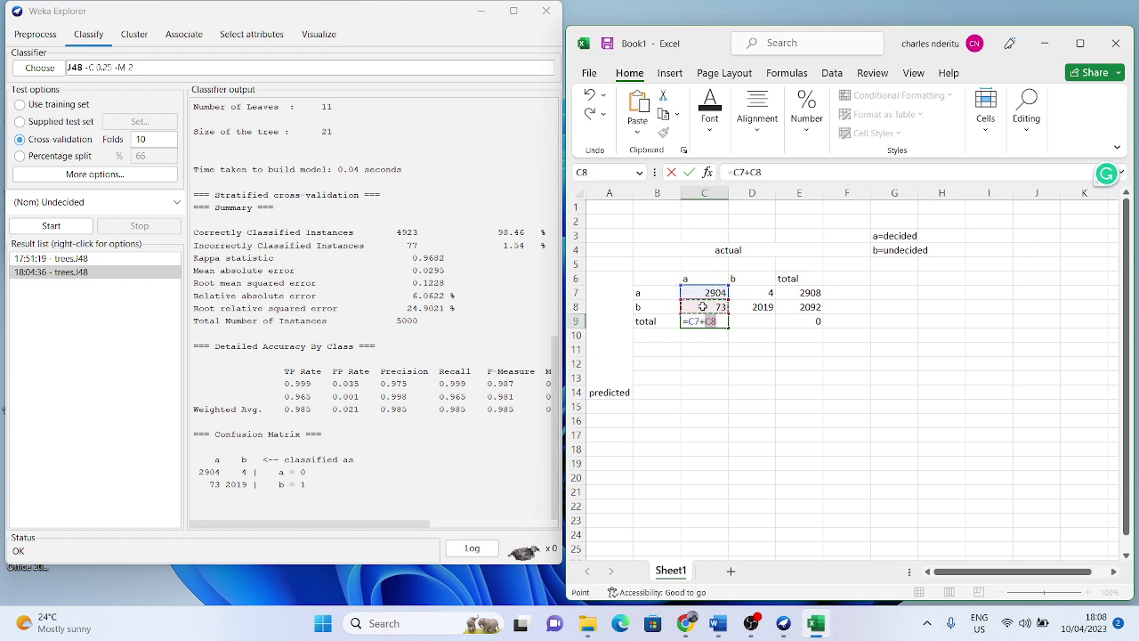
key("Return")
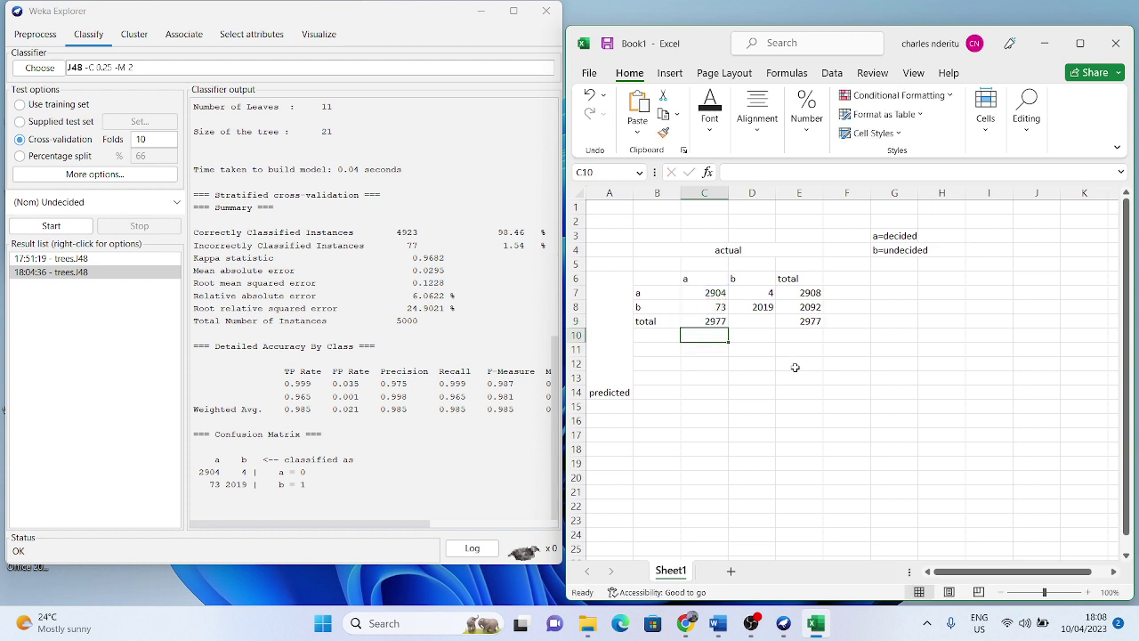
left_click(718, 322)
left_click_drag(727, 327, 776, 327)
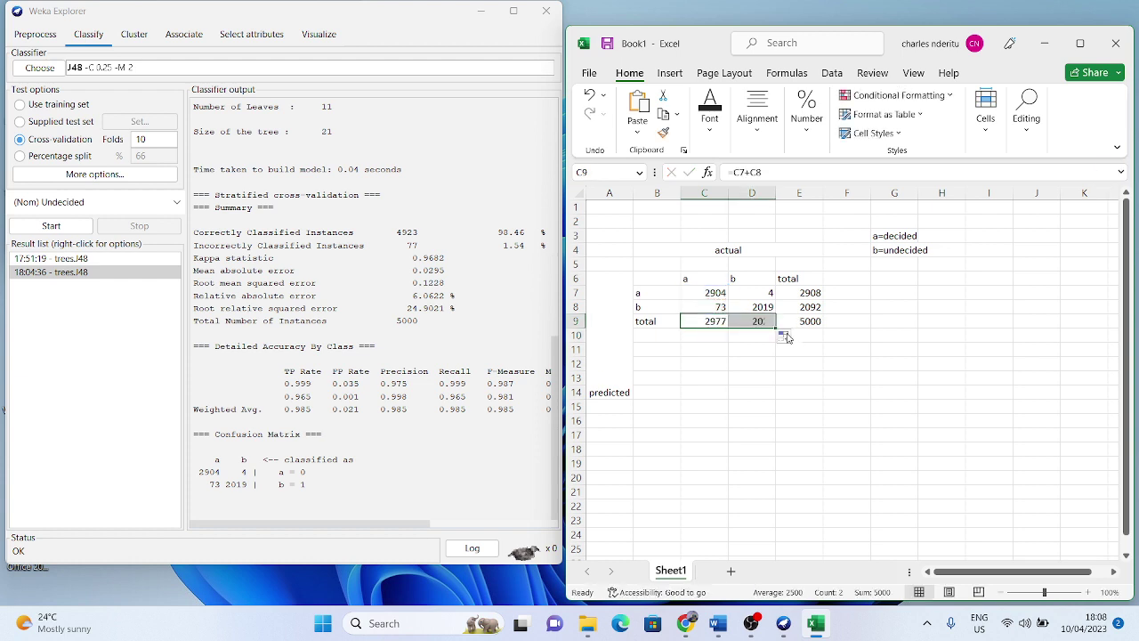
left_click(887, 329)
- Make the grand total in cell E9 bold
left_click(798, 320)
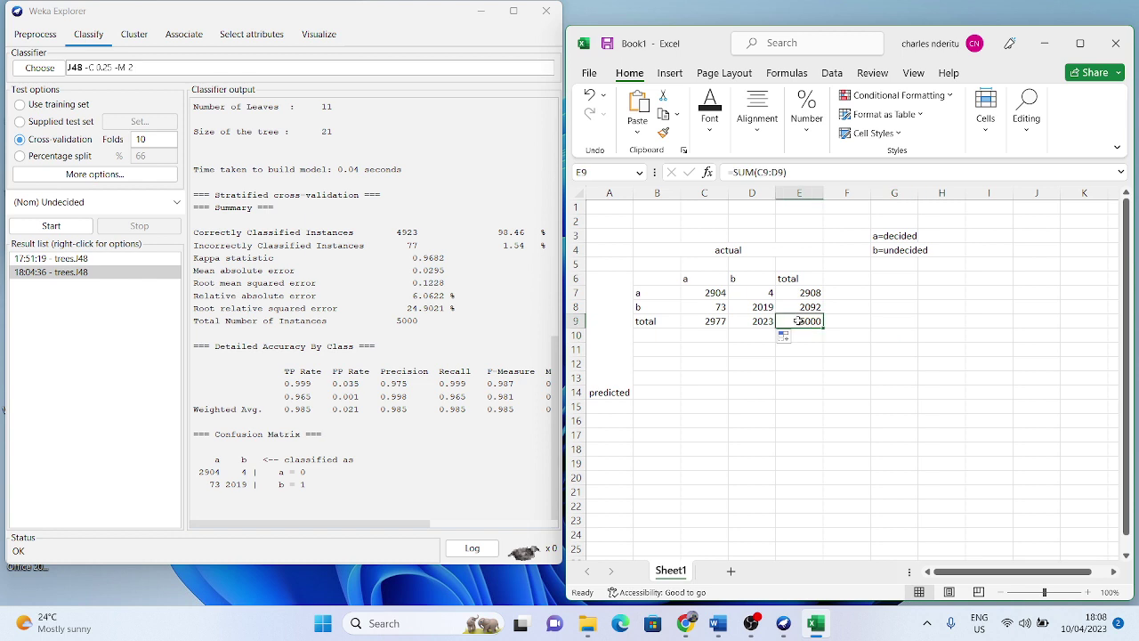
key("ctrl+b")
left_click(881, 334)
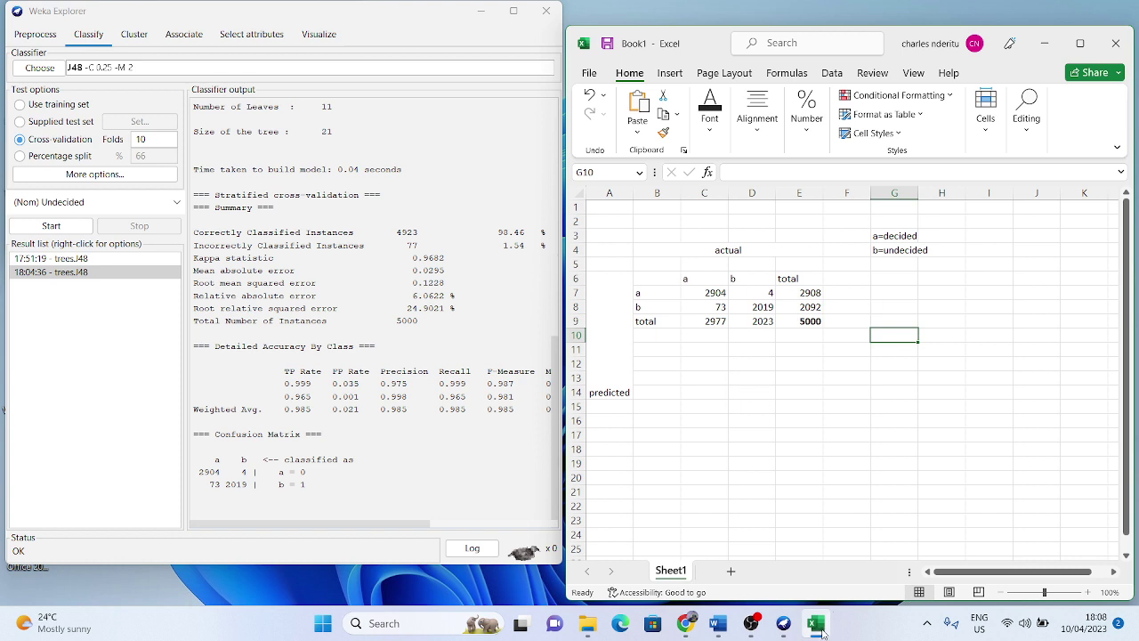
- Switch to Word to read Question 2 of the question list, and highlight the correctly classified percentage in Weka's summary
left_click(718, 623)
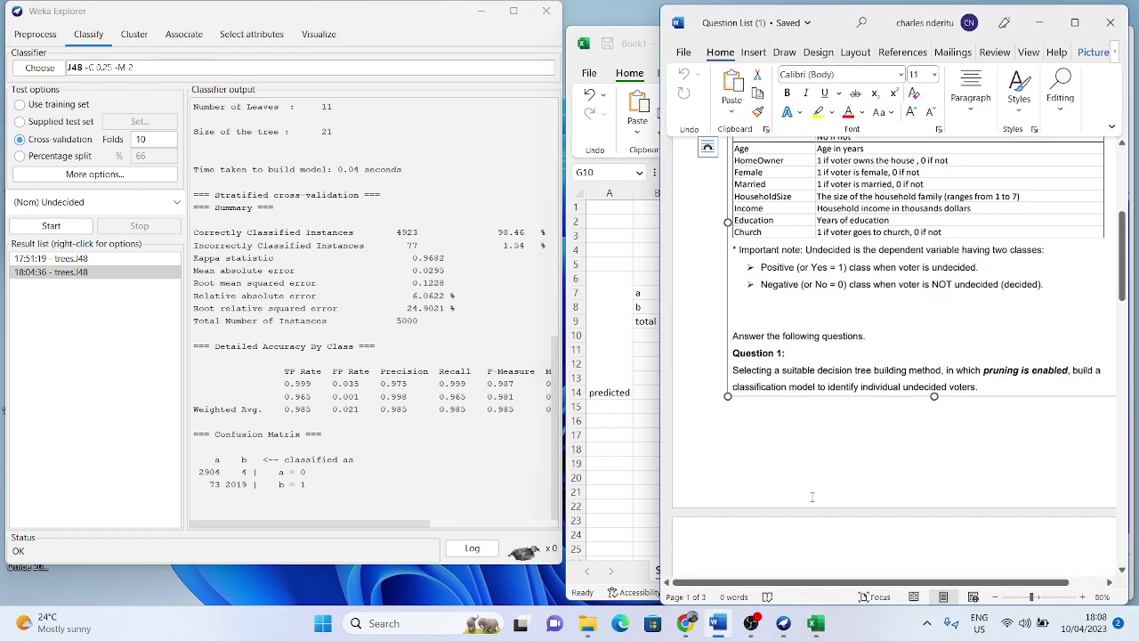
scroll(801, 384, "down", 3)
scroll(800, 383, "down", 5)
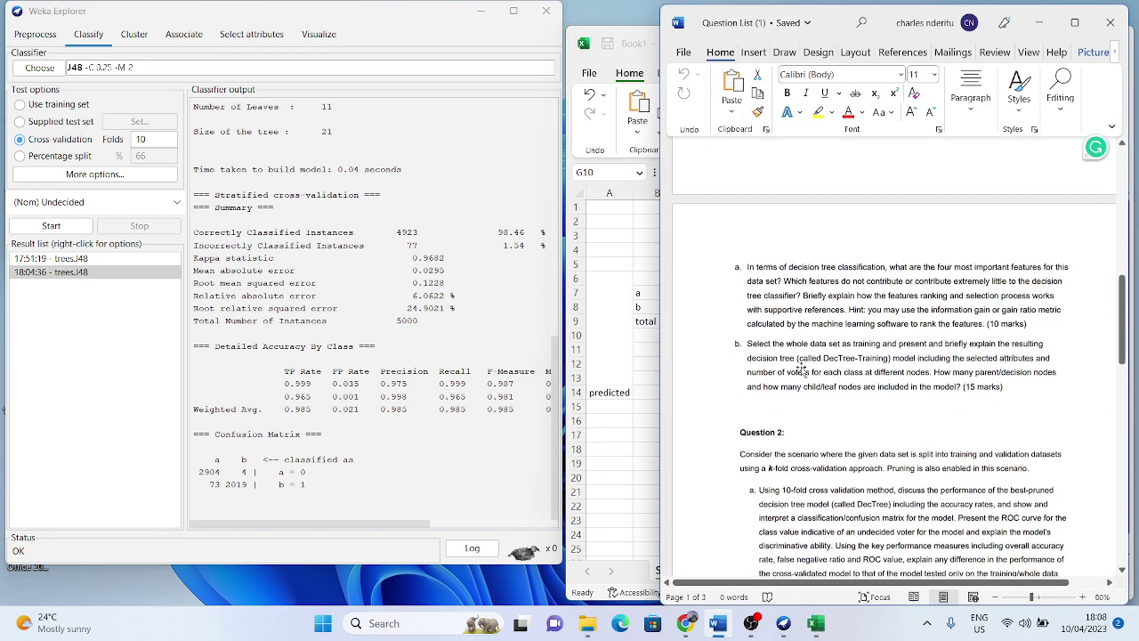
scroll(819, 439, "down", 2)
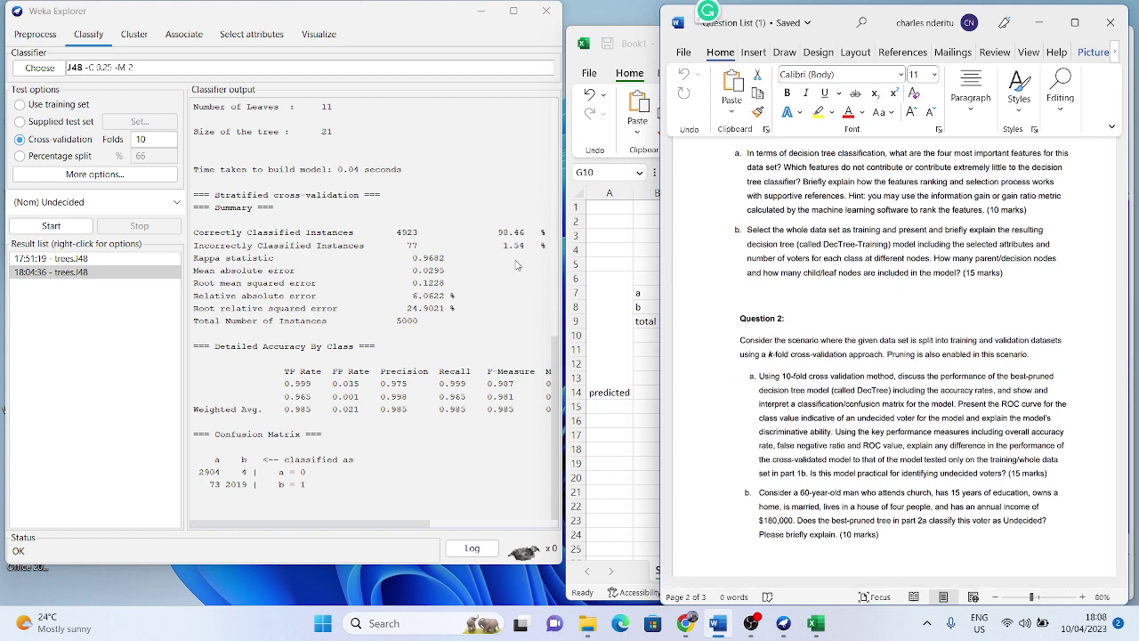
left_click_drag(538, 234, 489, 239)
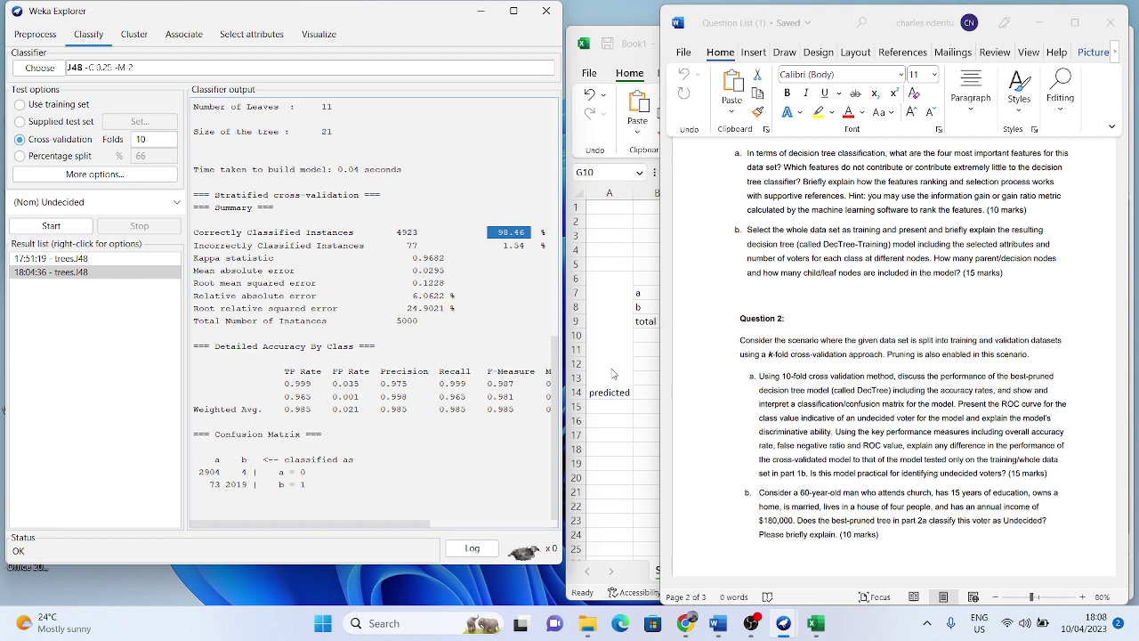
- Return to the Excel workbook and make the confusion matrix range A4:F14 bold
left_click(647, 374)
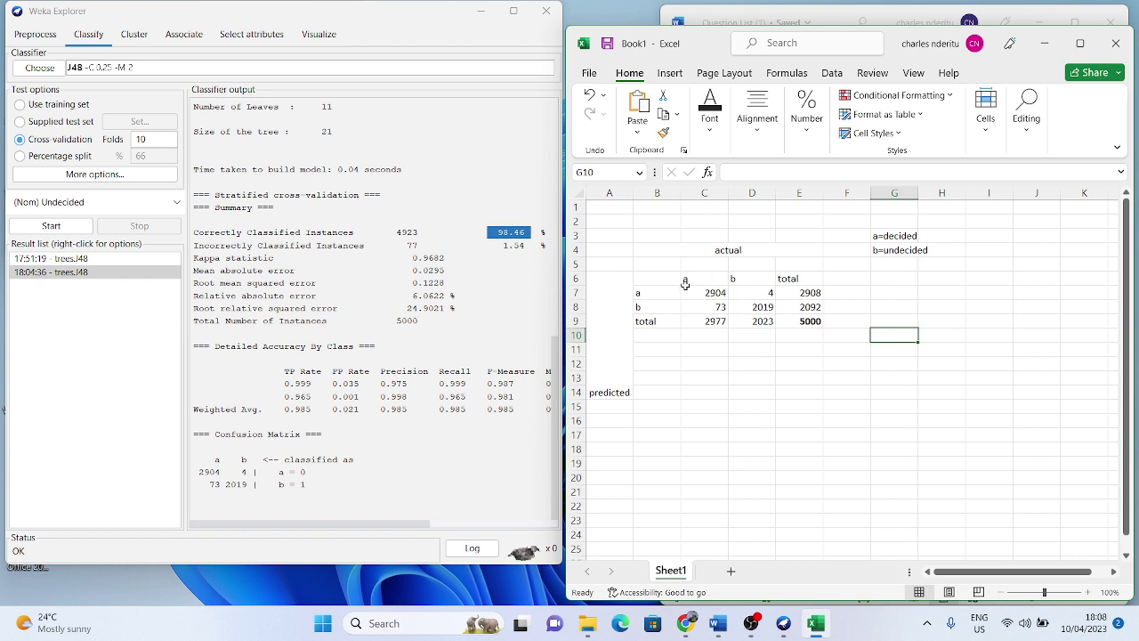
left_click(624, 252)
left_click_drag(663, 264, 840, 350)
key("ctrl+b")
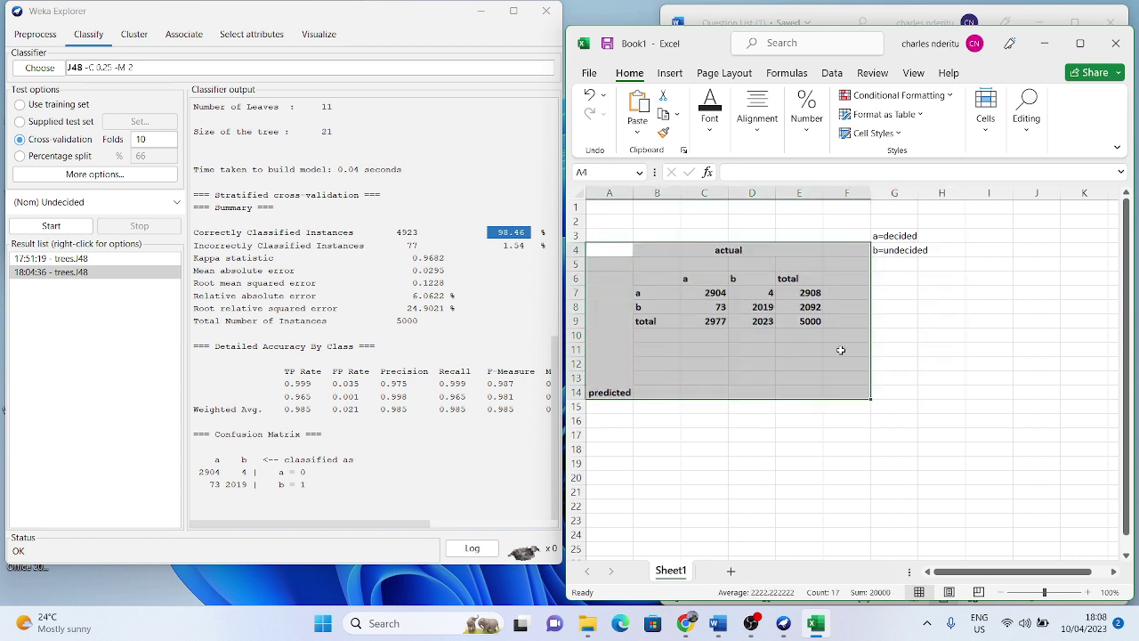
left_click(904, 338)
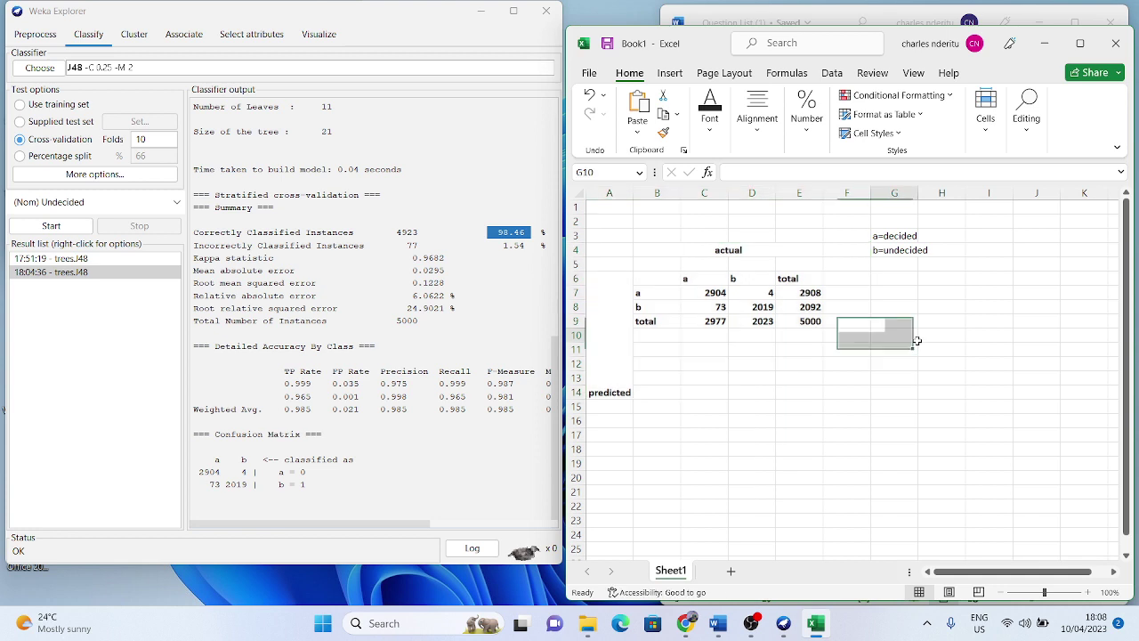
- Enter the row a interpretation "out of 2908 decided voter 2904 of them were predited to decided" in cell D15
left_click(765, 405)
type("o")
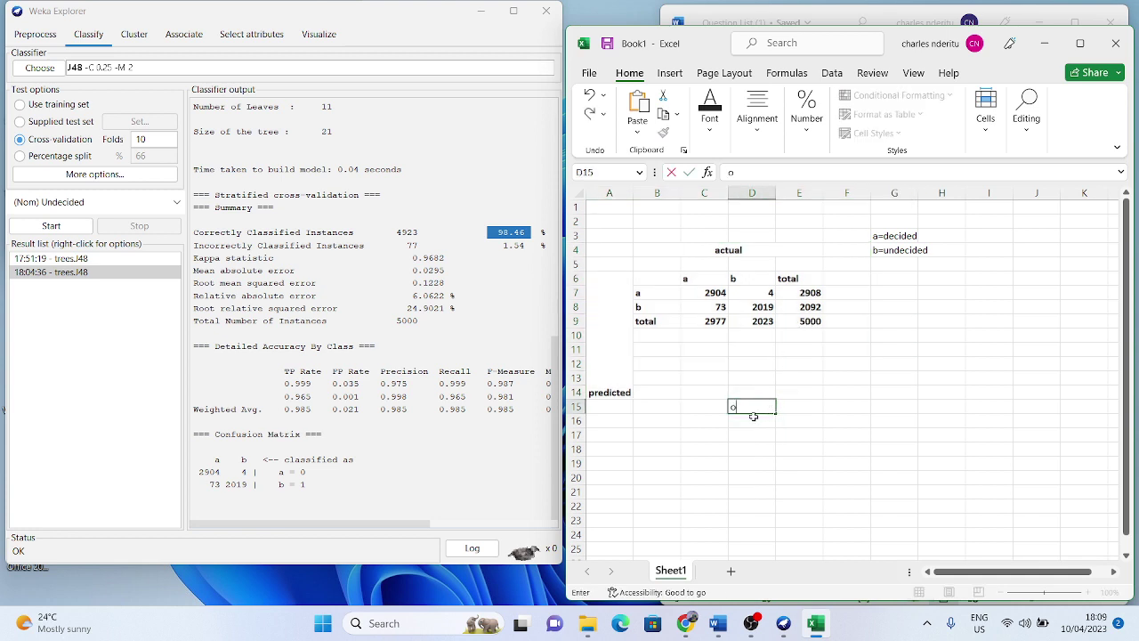
type("ut of")
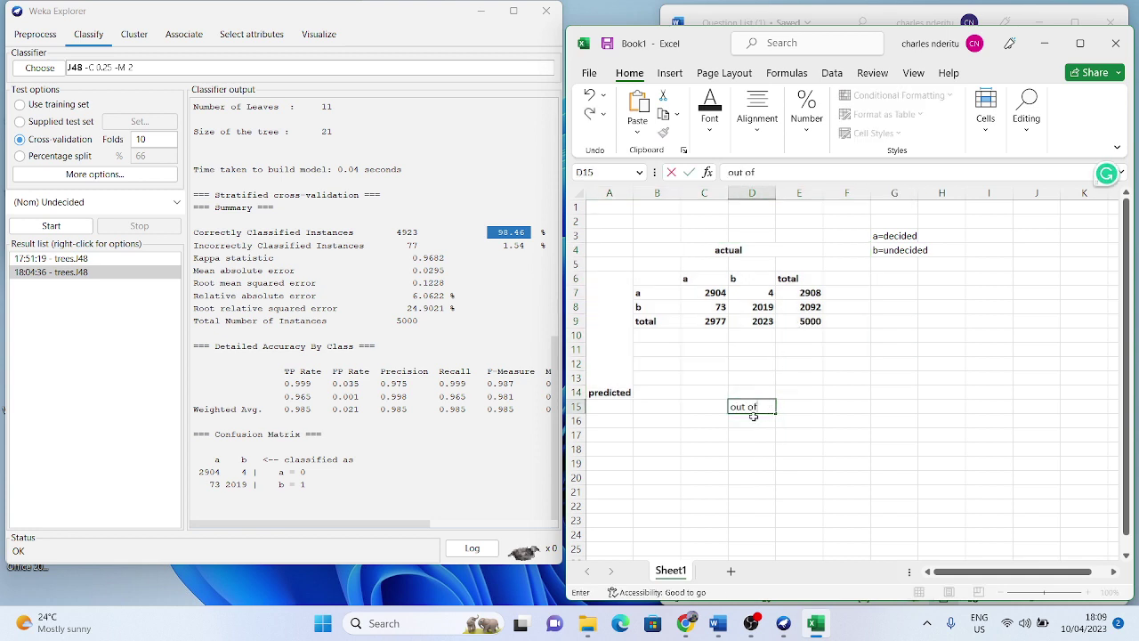
type(" 2908 decided voter")
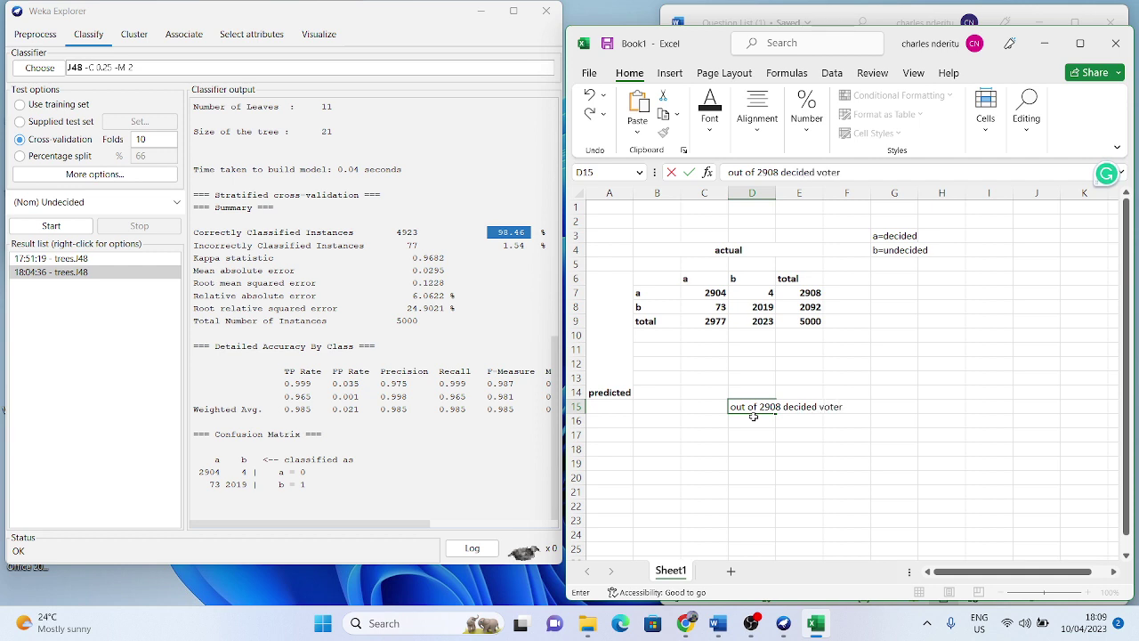
type("2")
type("em")
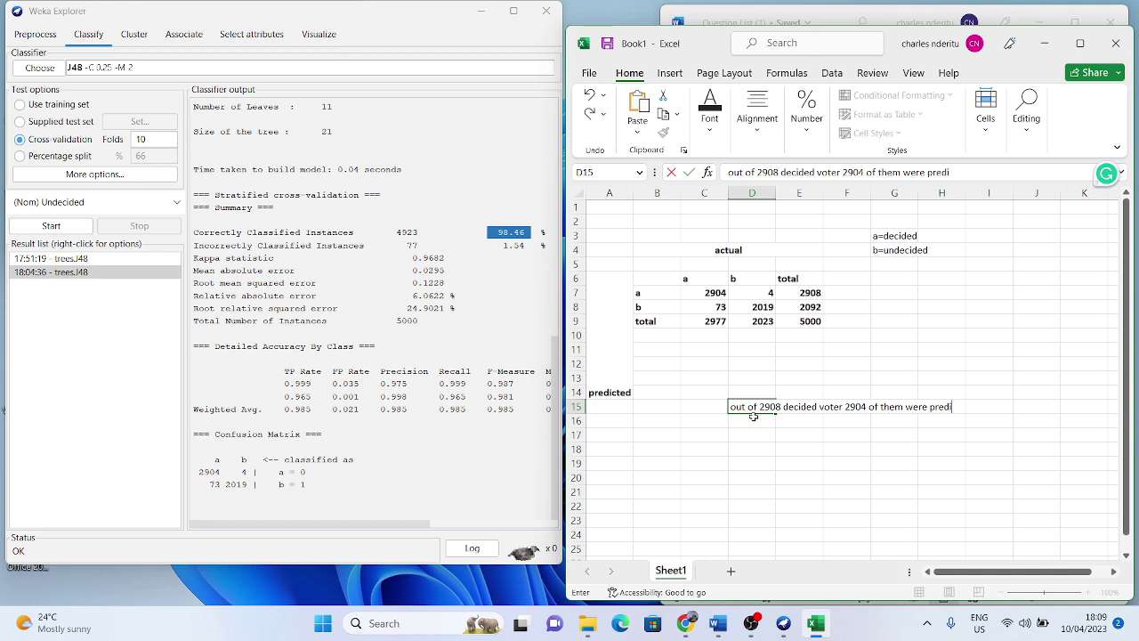
type("were predited to undeci")
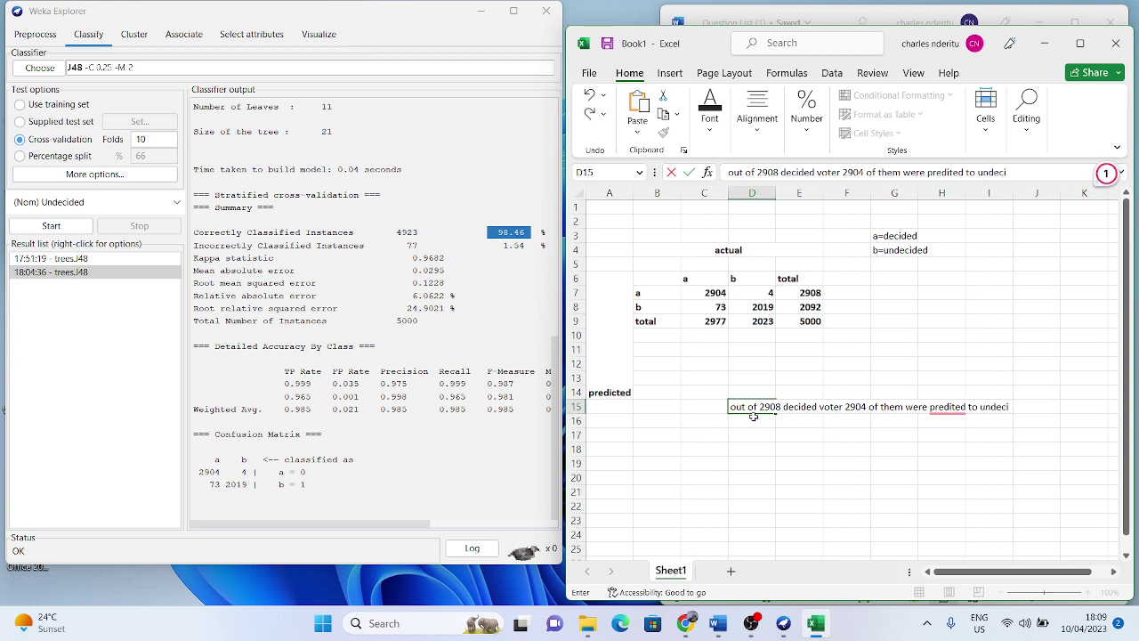
key("BackSpace")
key("BackSpace")
key("BackSpace")
key("BackSpace")
key("BackSpace")
type("ded")
left_click(798, 290)
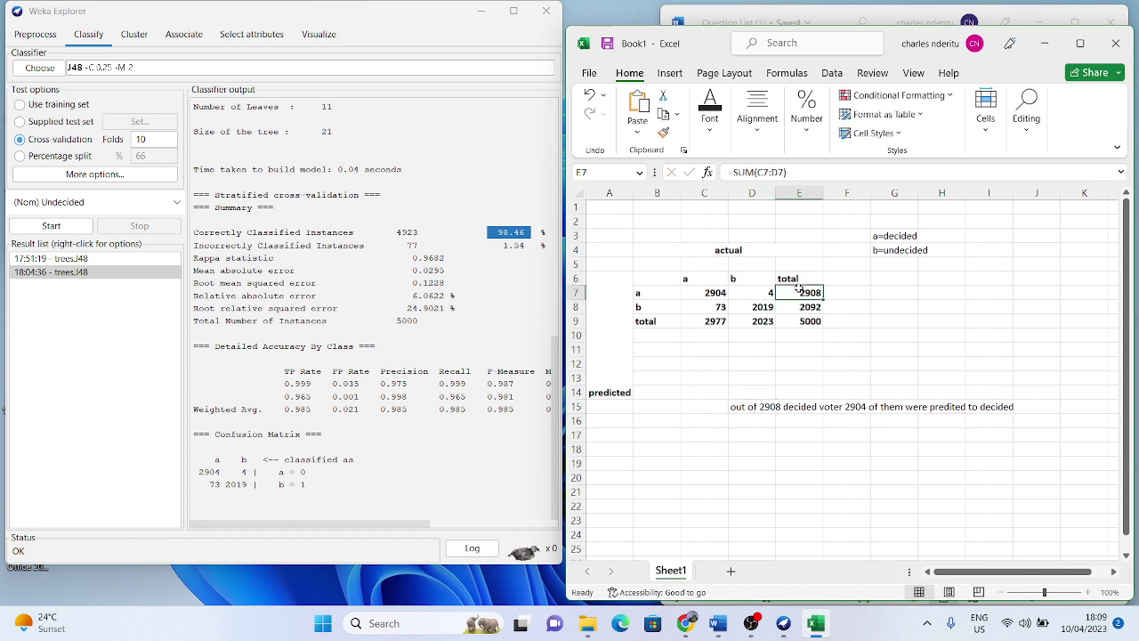
left_click(712, 292)
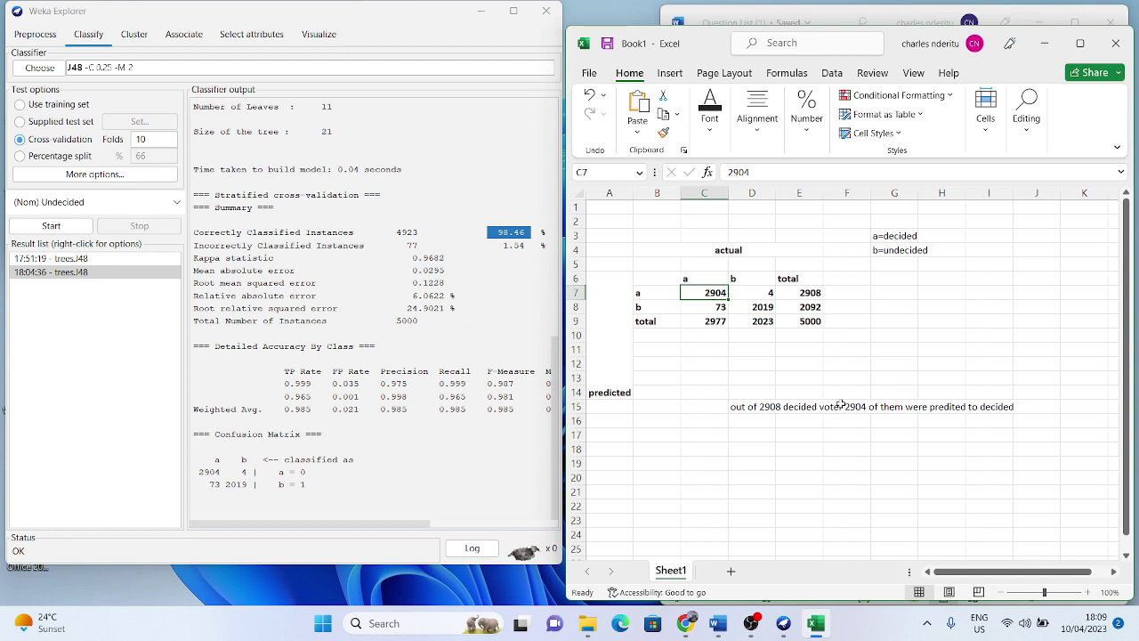
left_click(650, 312)
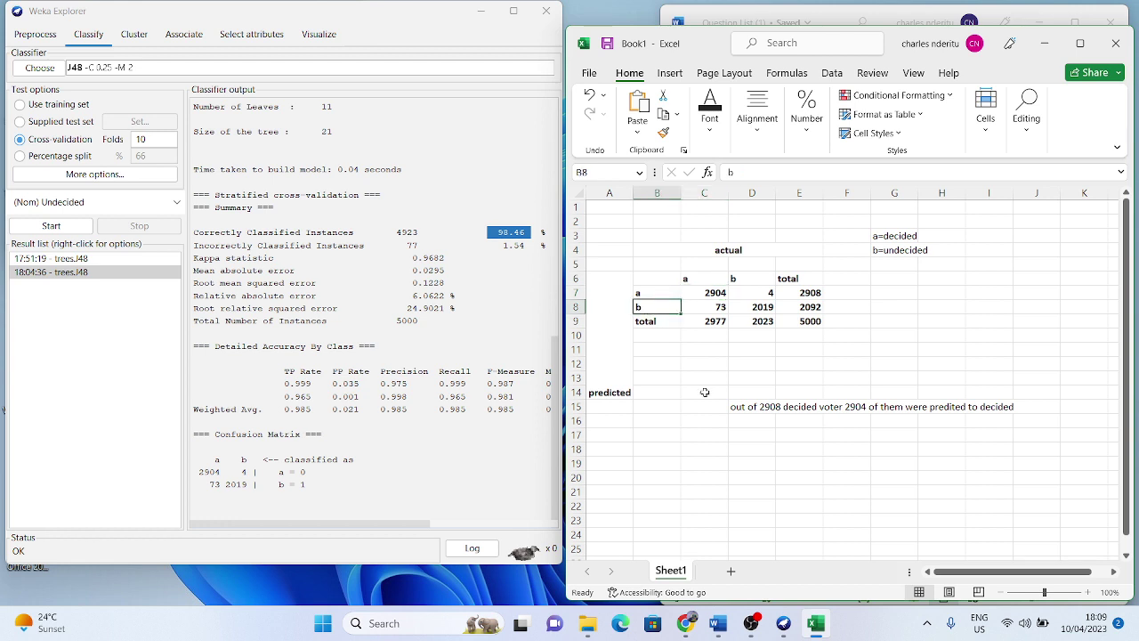
- Enter the row b interpretation "out of 2092 undecide voter 2019 of them were corectly predicted" in cell D17
left_click(753, 437)
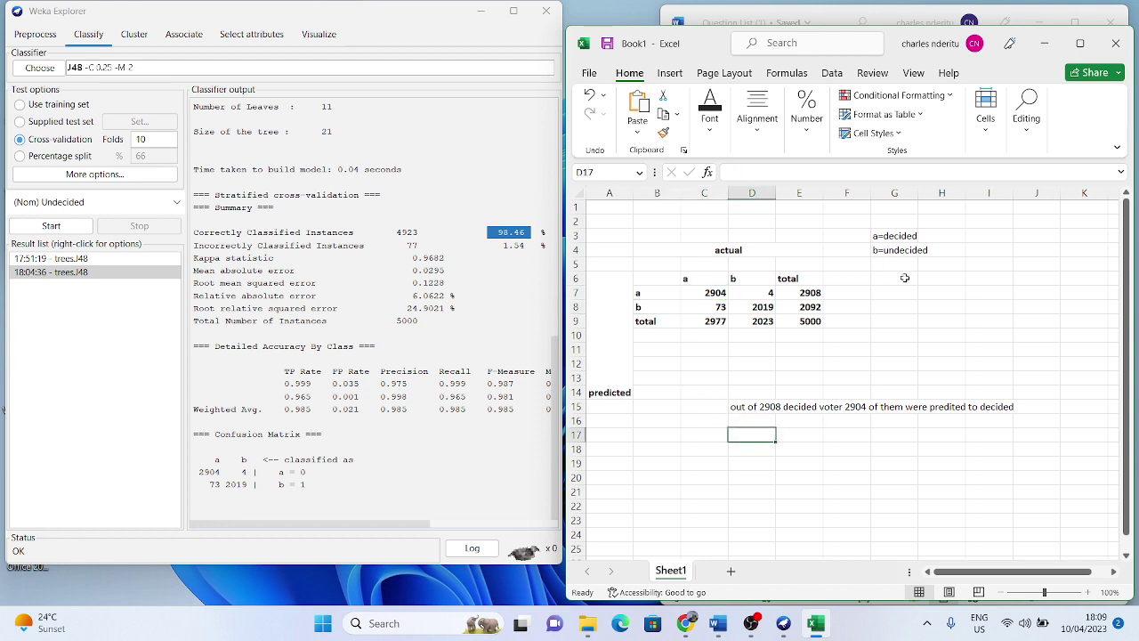
type("out o")
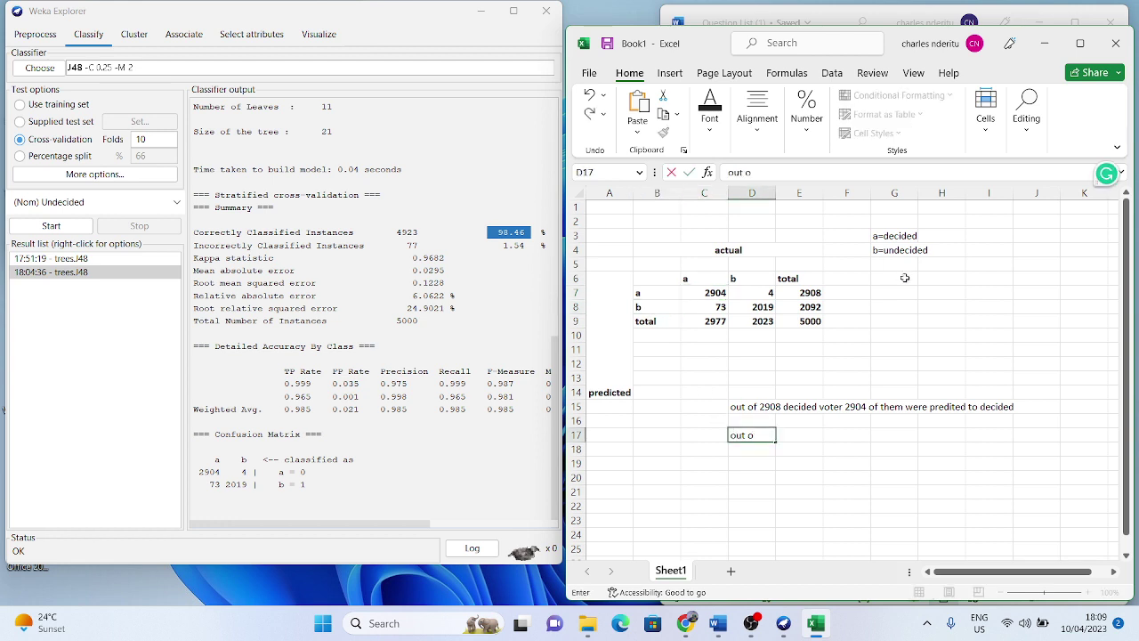
type("f 2092 undecide voter 2019 of")
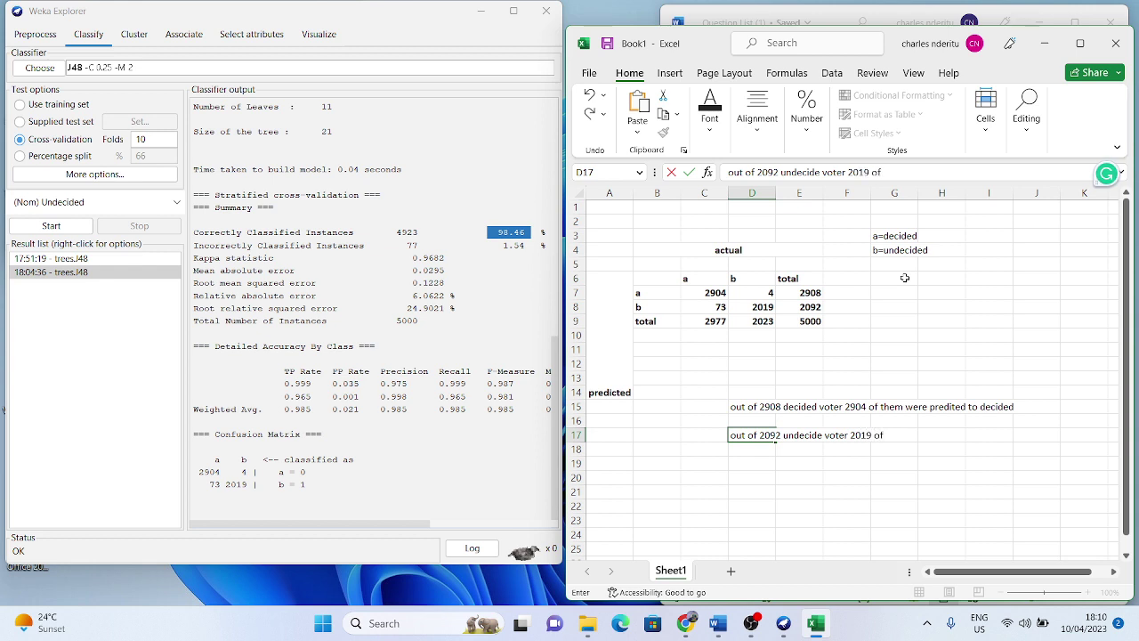
type("hem were corectly")
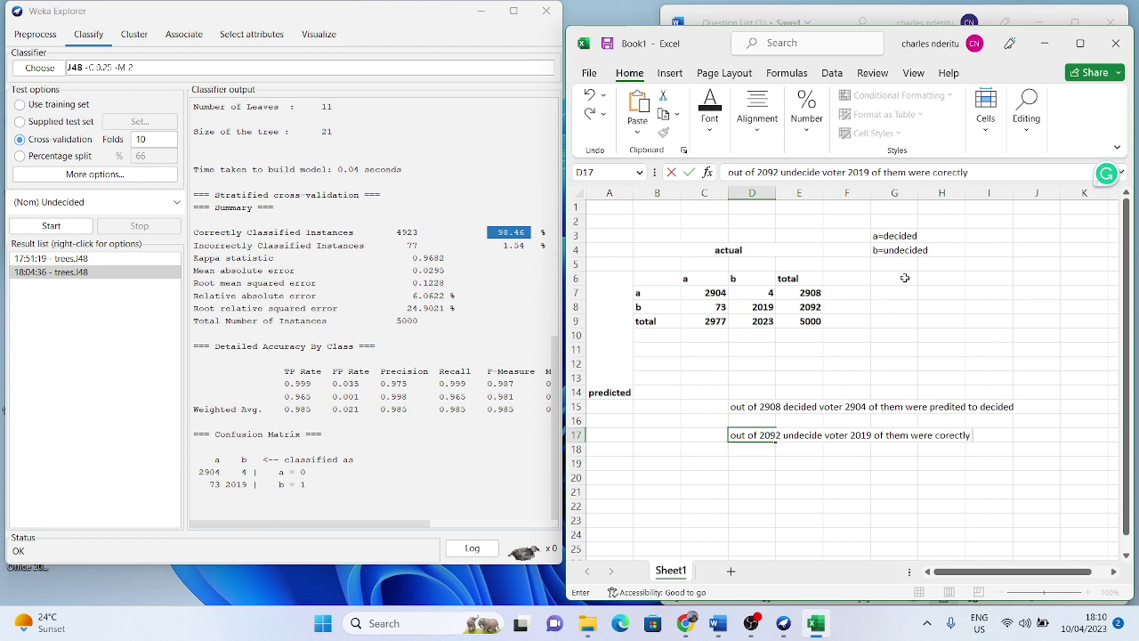
type(" predic")
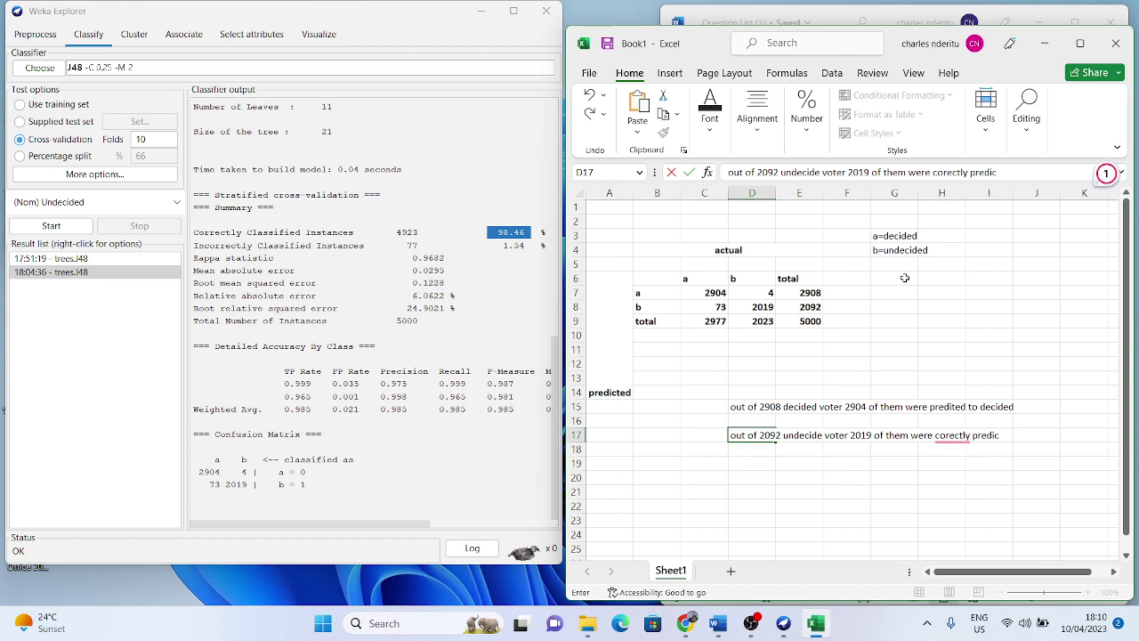
type("ted")
left_click(765, 307)
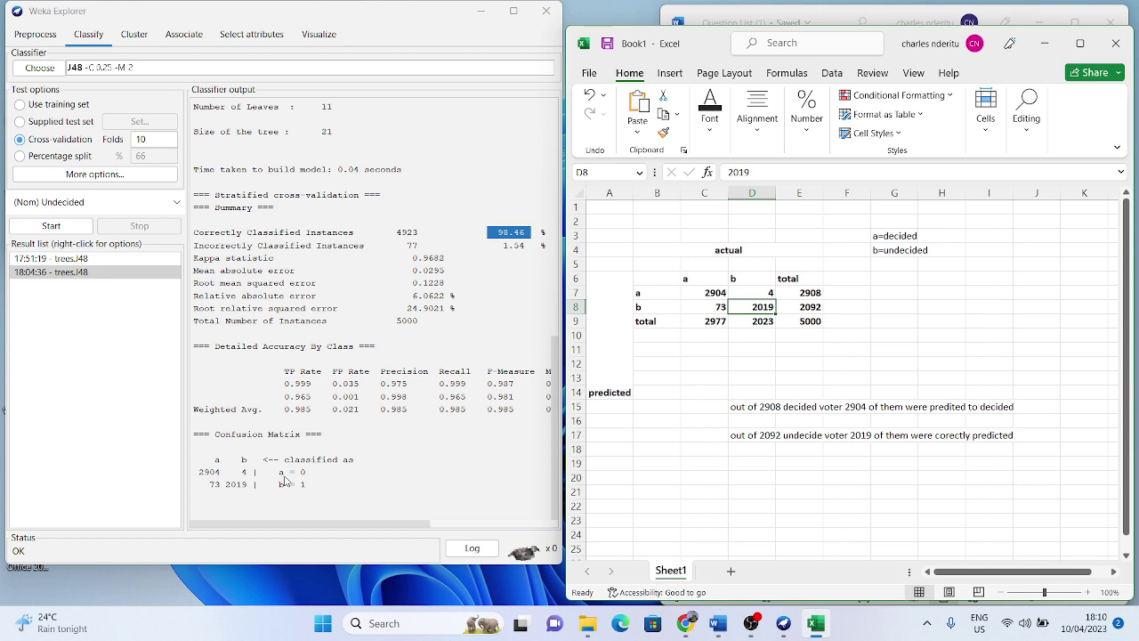
- Switch to Chrome and search Google for "how to interpret confidence level" in the OBS welcome page's tab
mouse_move(699, 617)
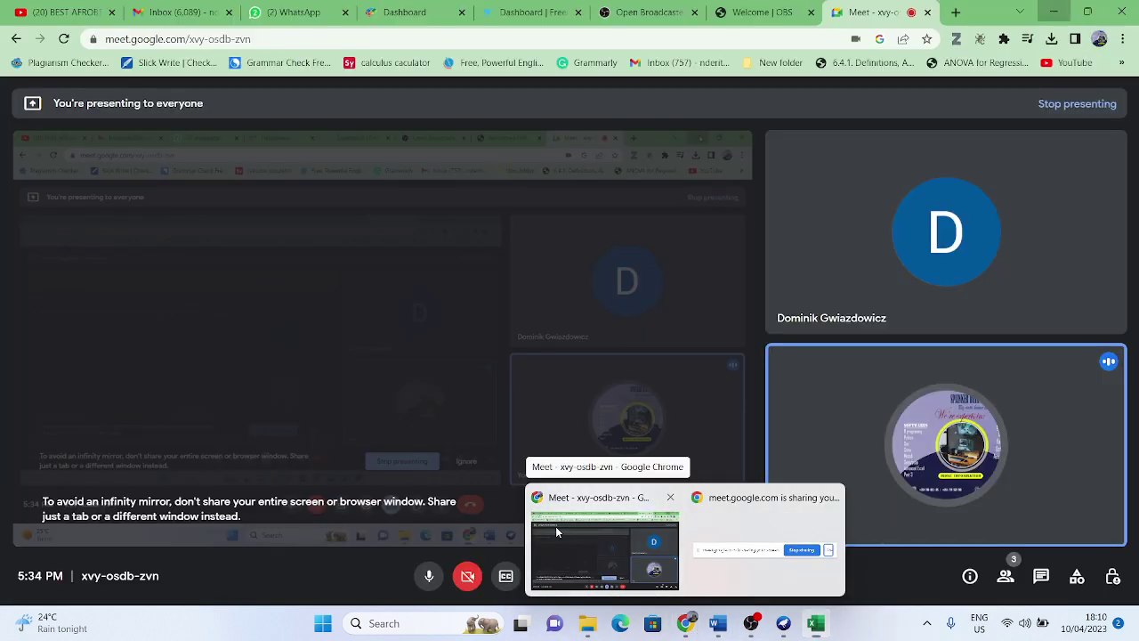
left_click(555, 526)
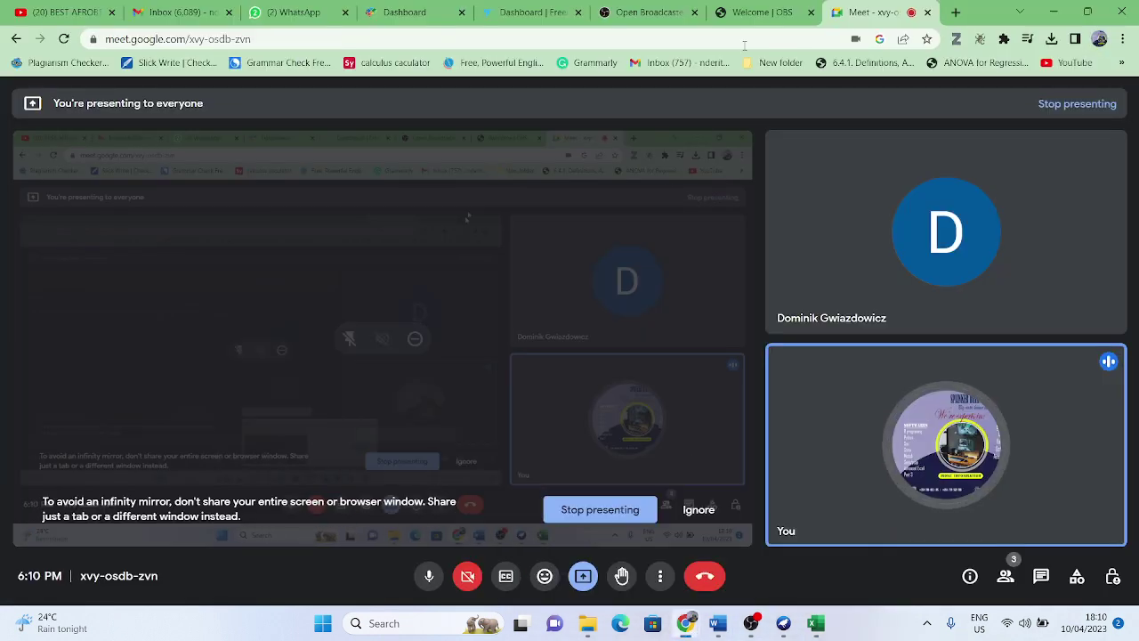
left_click(754, 13)
left_click(726, 41)
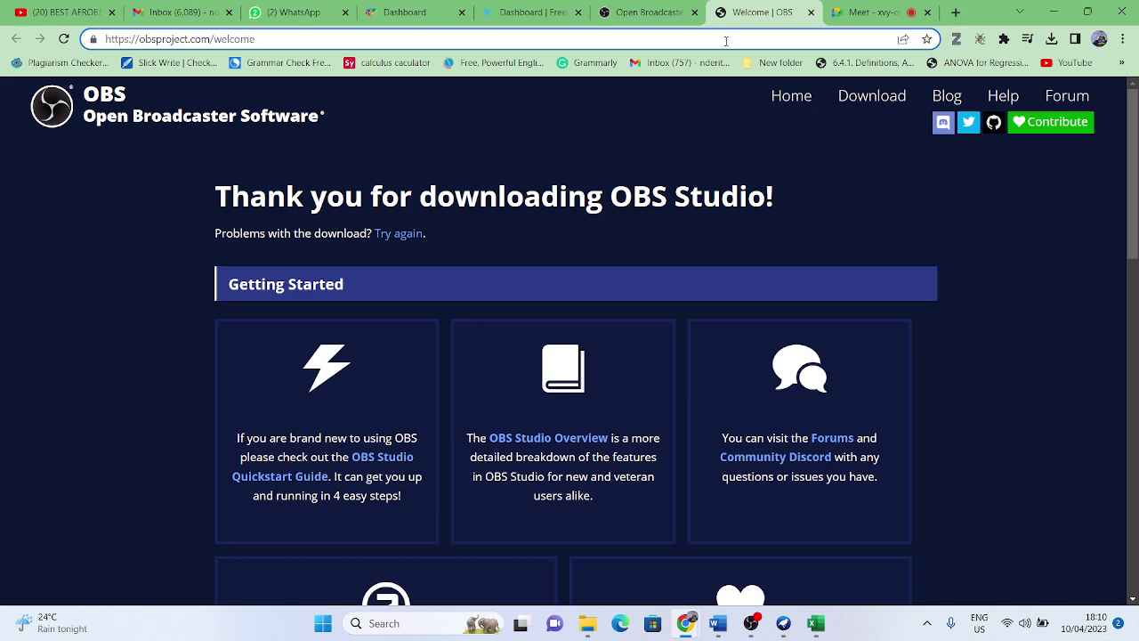
key("ctrl+a")
type("how to ")
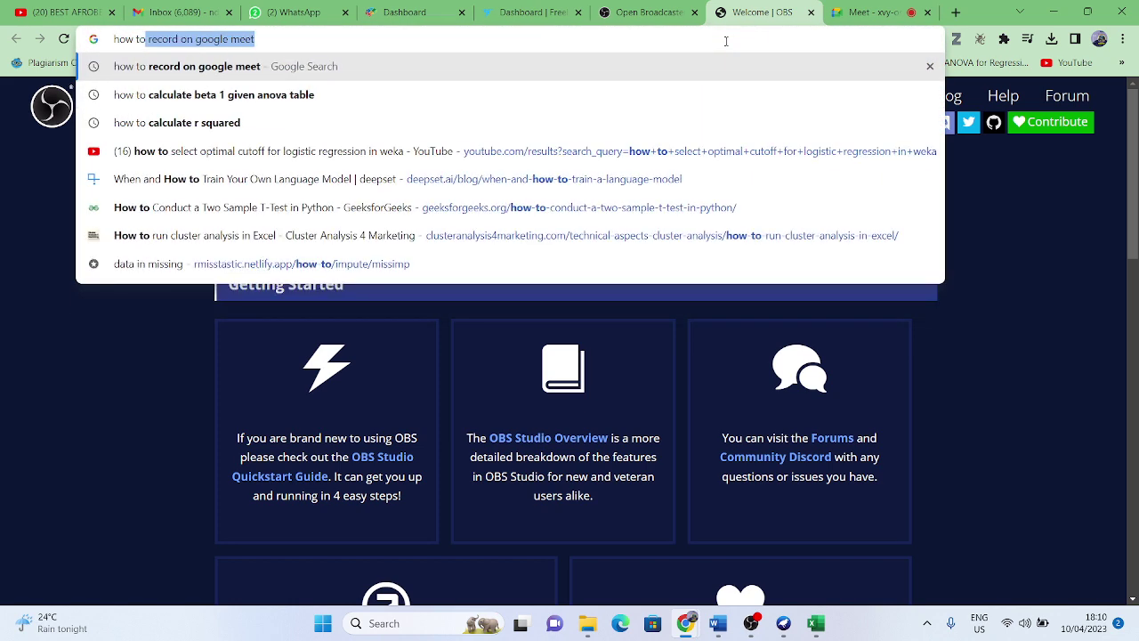
type("inter")
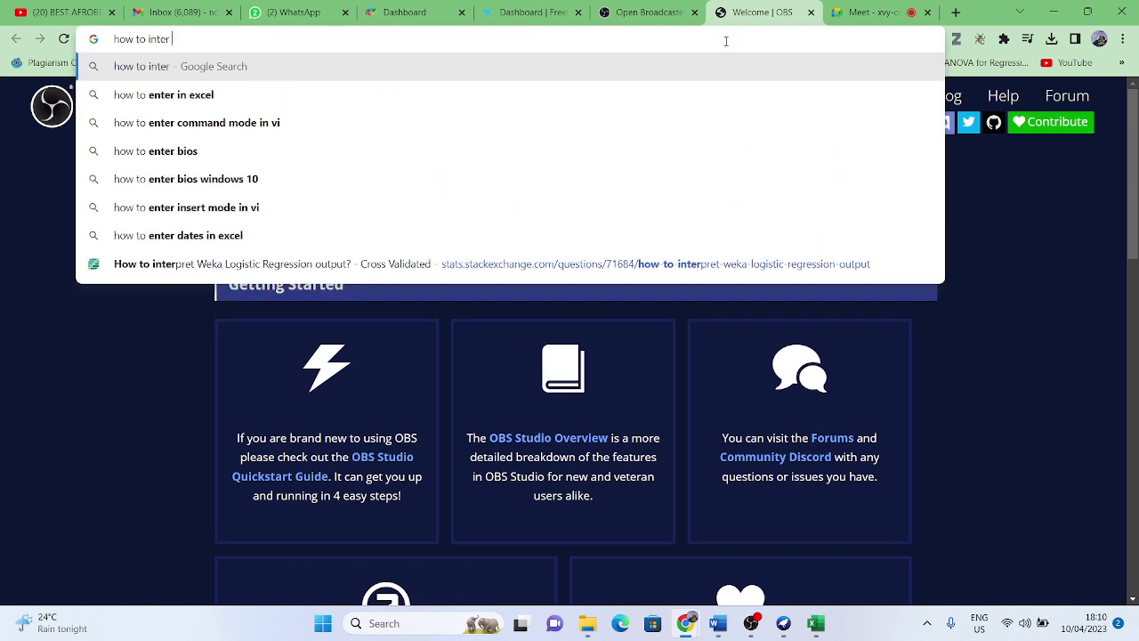
type(" pret")
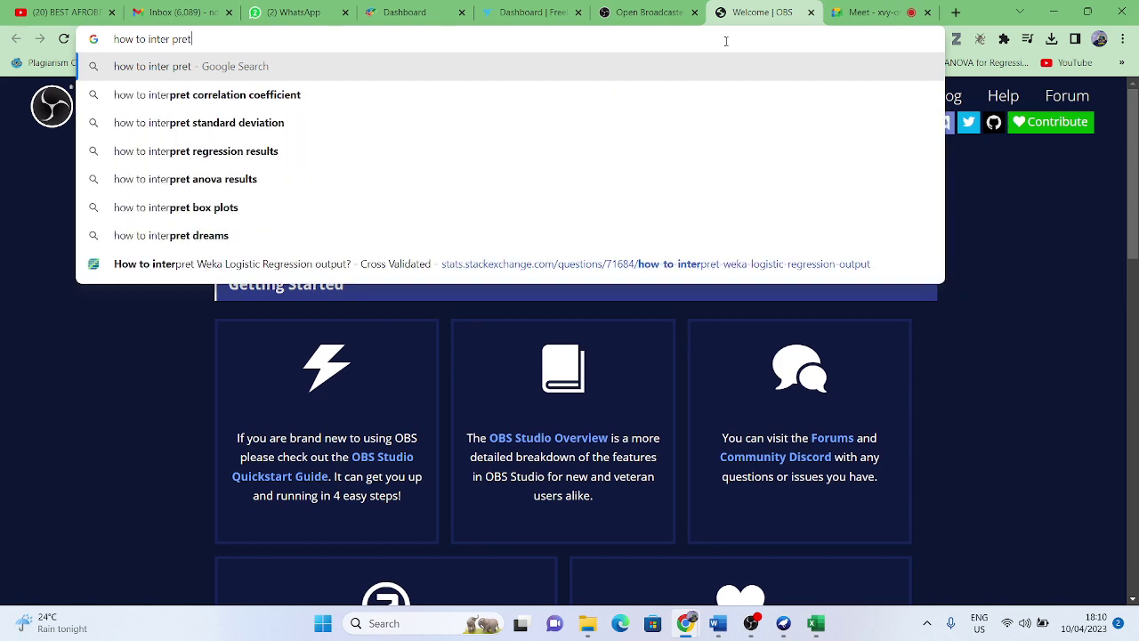
type("e")
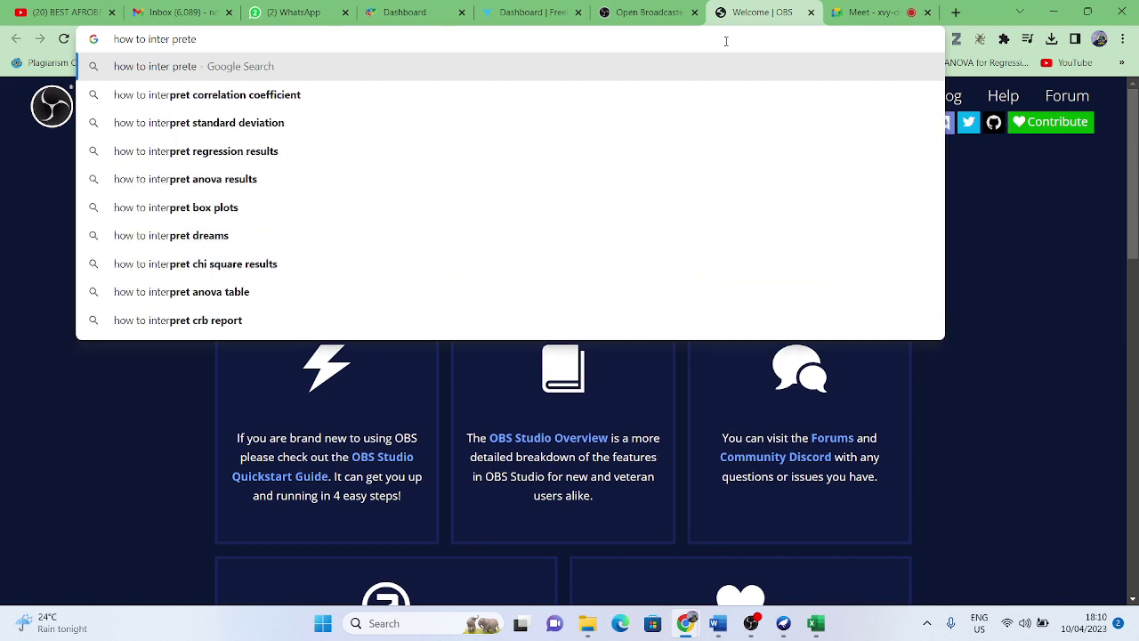
key("BackSpace")
key("BackSpace")
key("BackSpace")
key("BackSpace")
key("BackSpace")
key("BackSpace")
type("p")
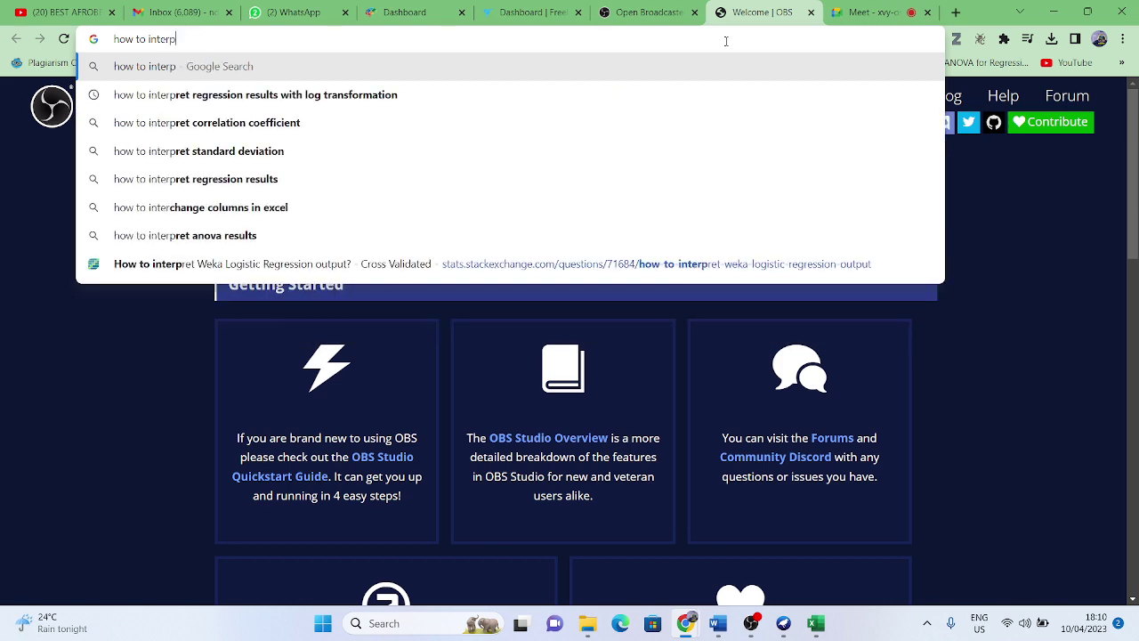
type("rete ")
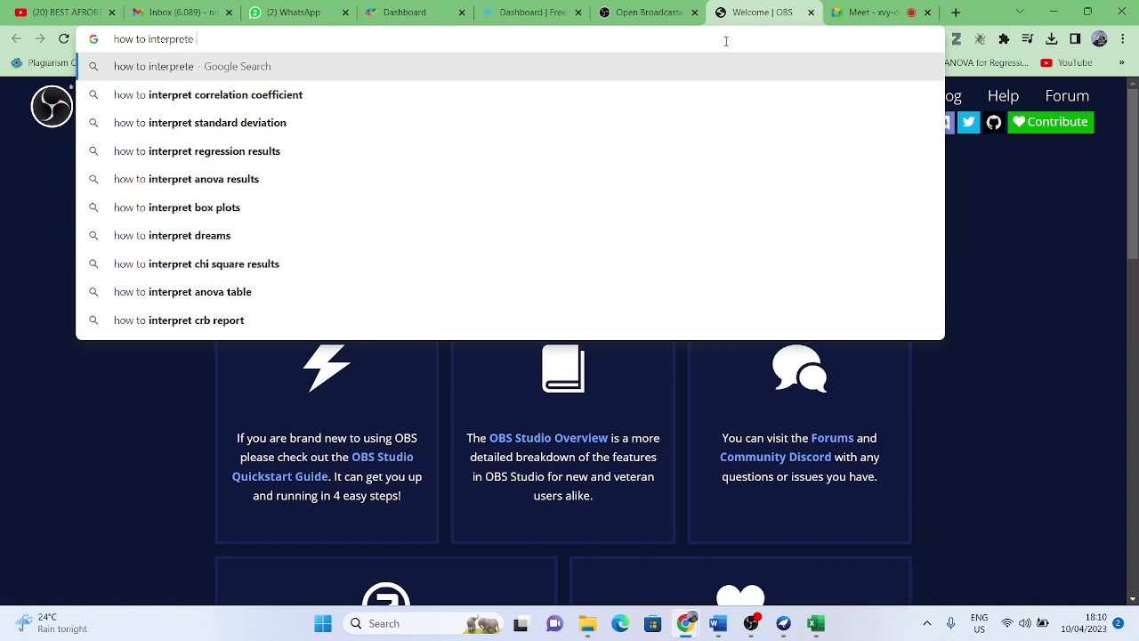
type("conf")
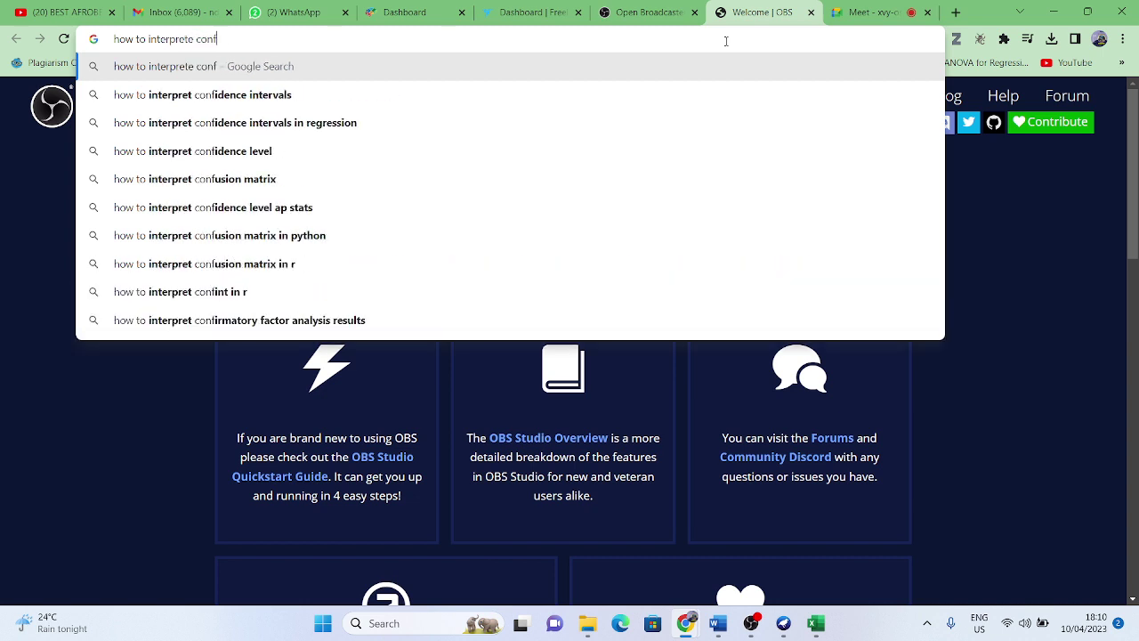
key("Down")
key("Down")
key("Down")
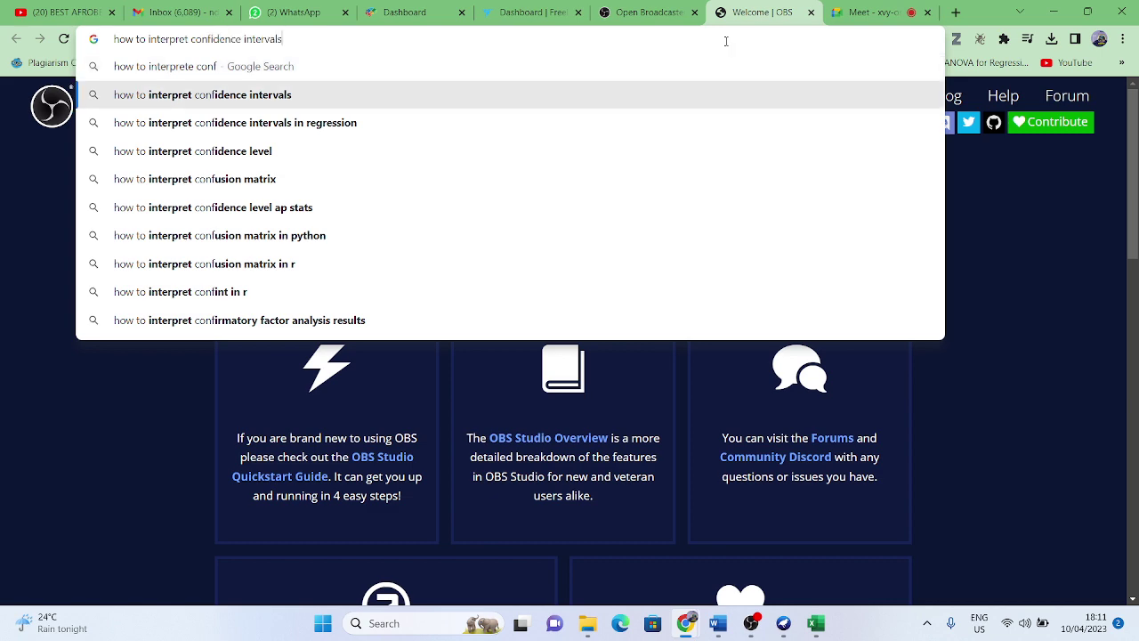
key("Return")
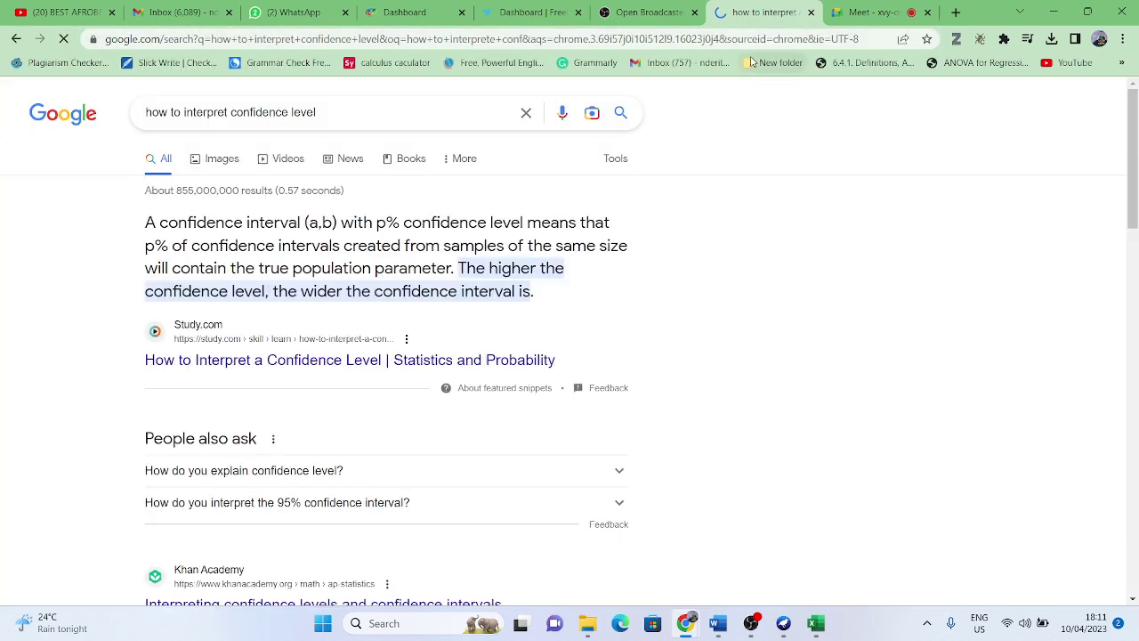
- Skim the Study.com confidence level article and the Statistics by Jim confidence interval article, and return to the search results
left_click(255, 372)
scroll(509, 381, "down", 15)
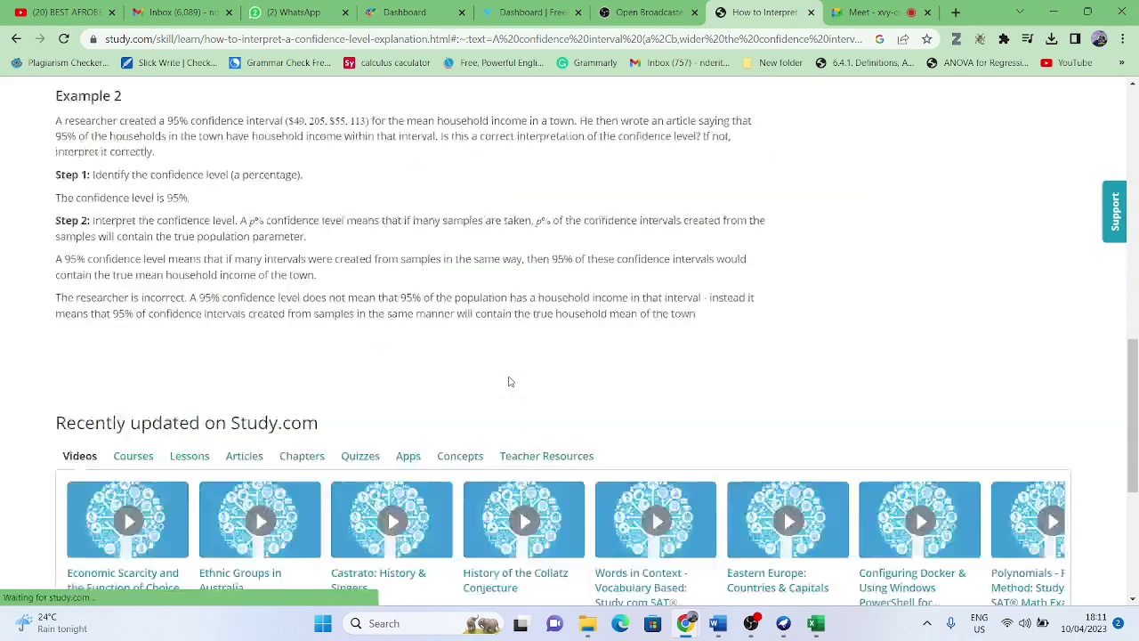
left_click(16, 38)
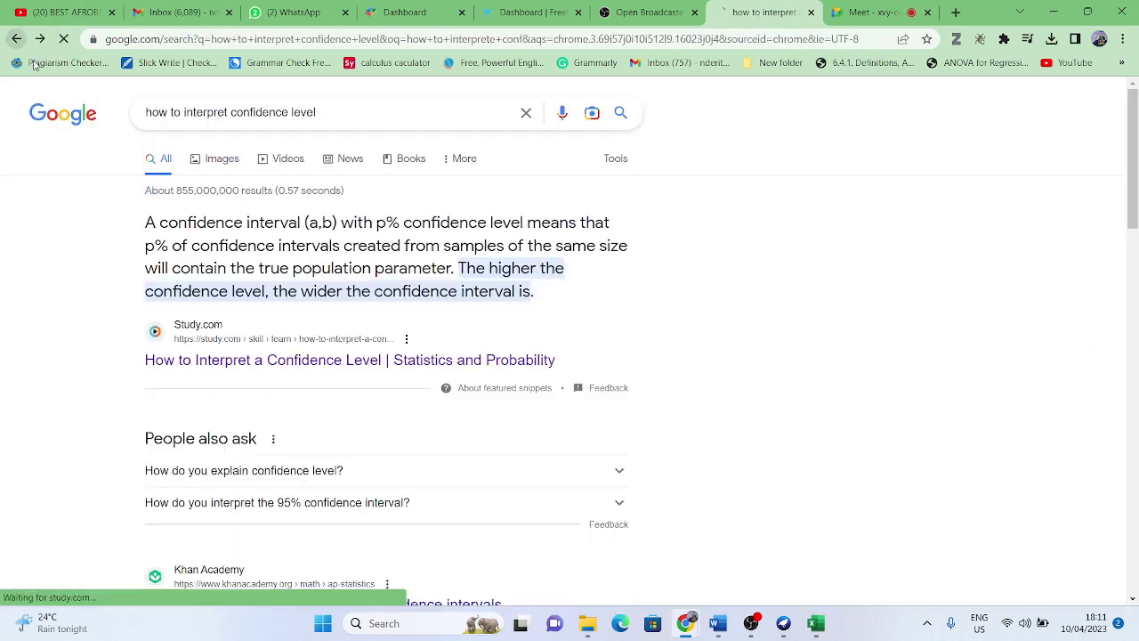
scroll(345, 245, "down", 6)
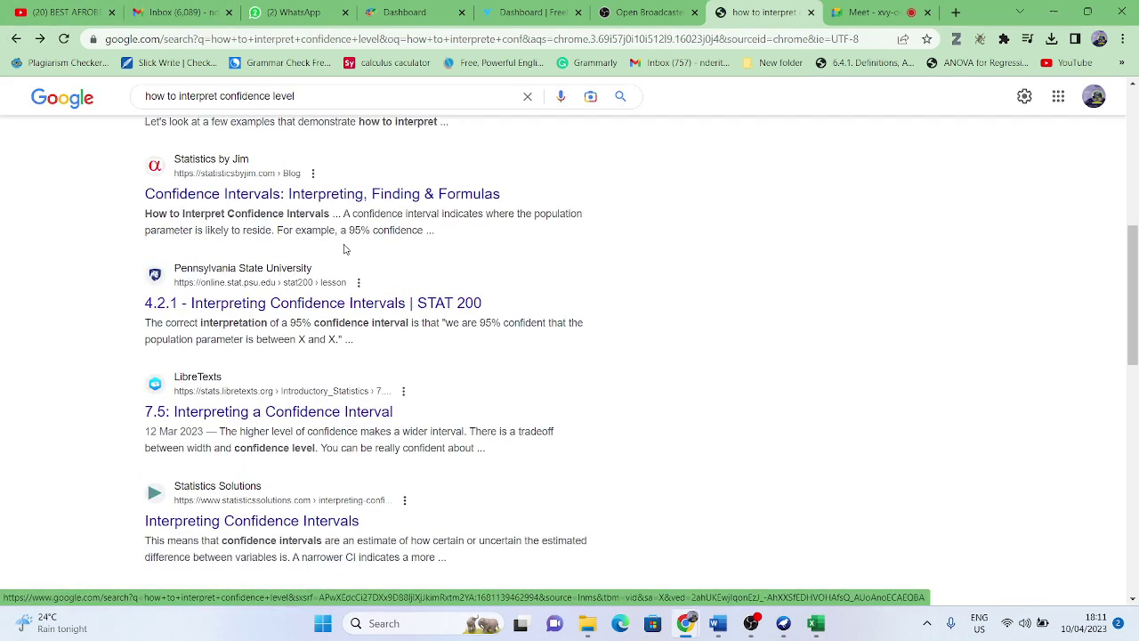
left_click(278, 198)
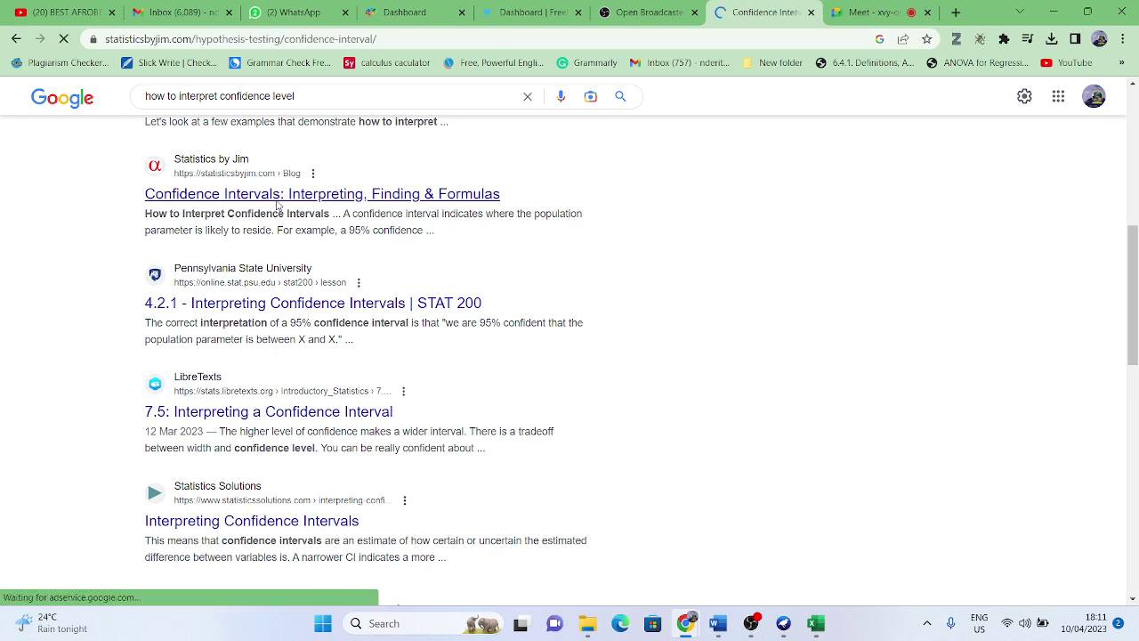
scroll(529, 250, "down", 6)
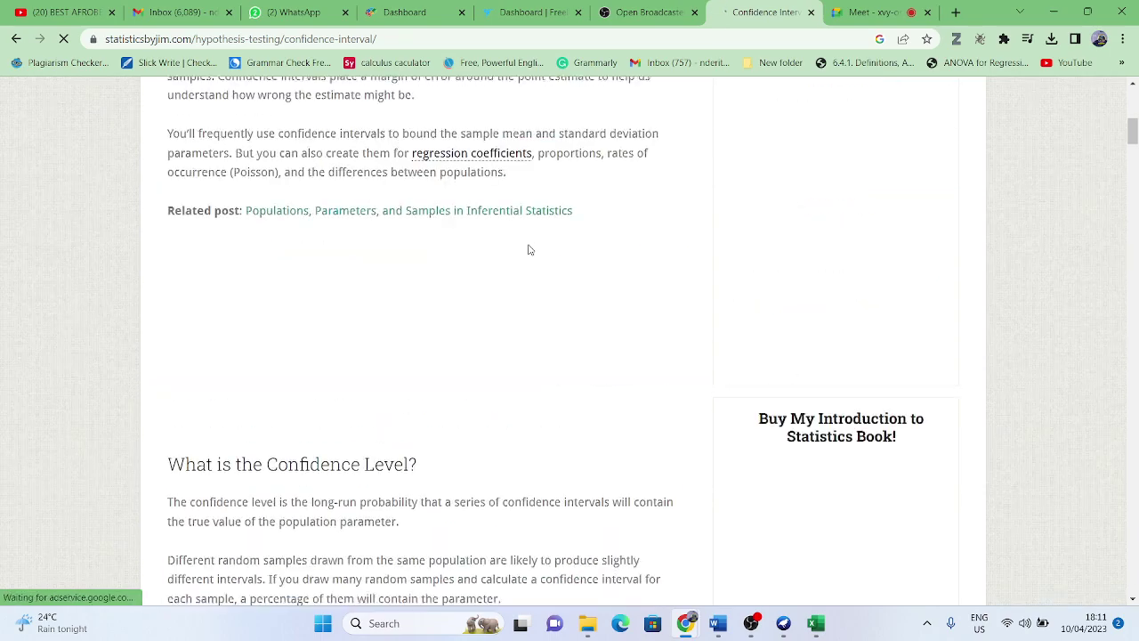
scroll(529, 250, "down", 12)
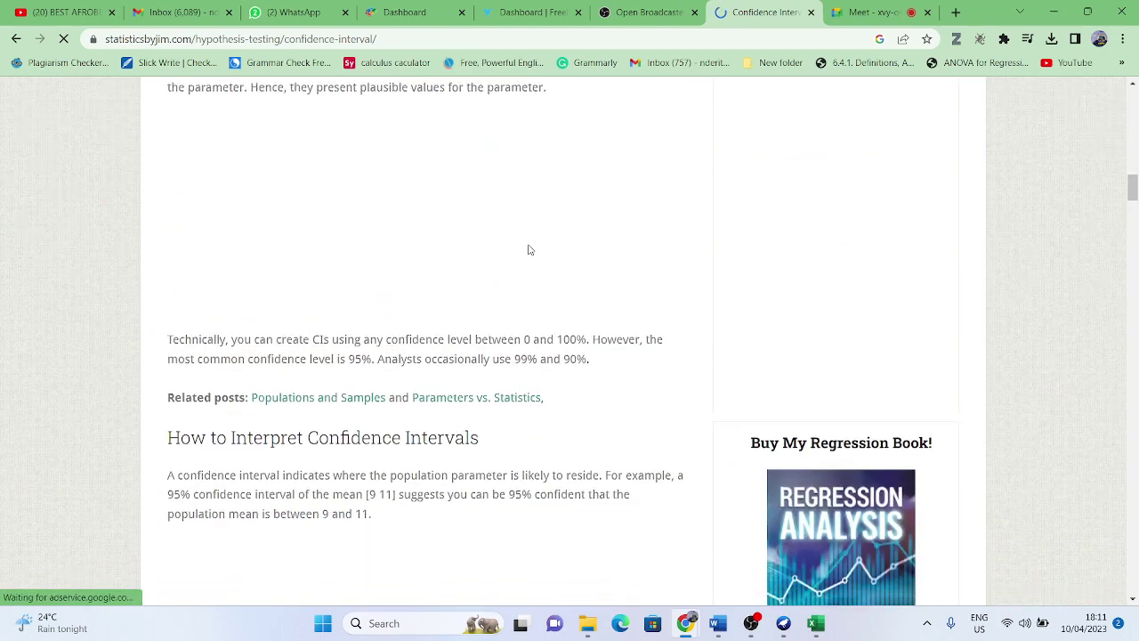
scroll(529, 250, "down", 14)
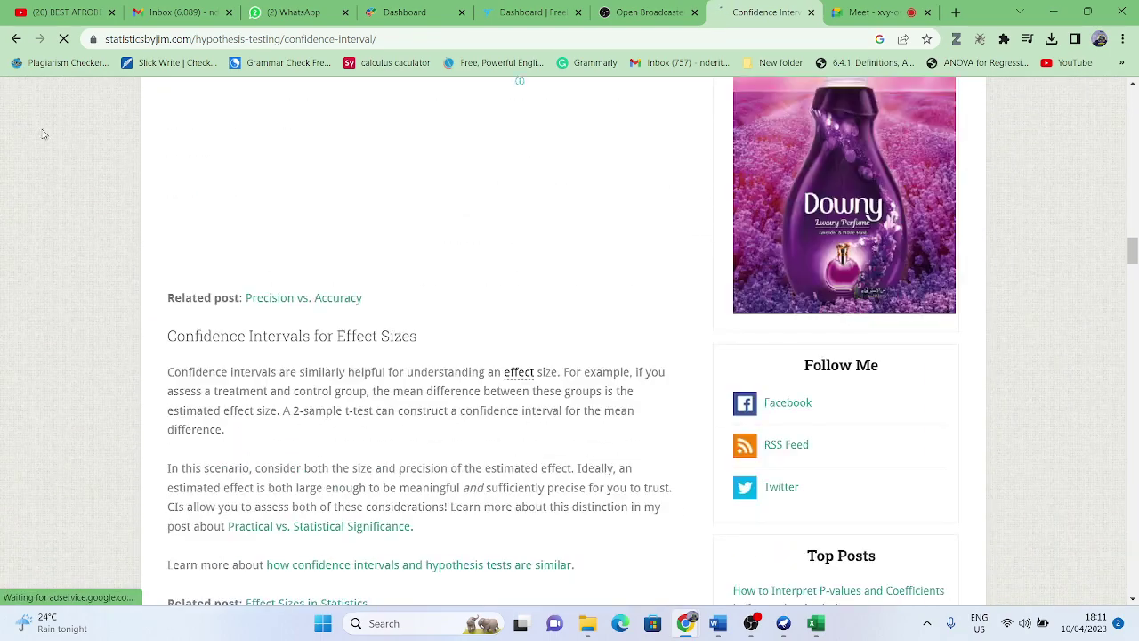
left_click(16, 38)
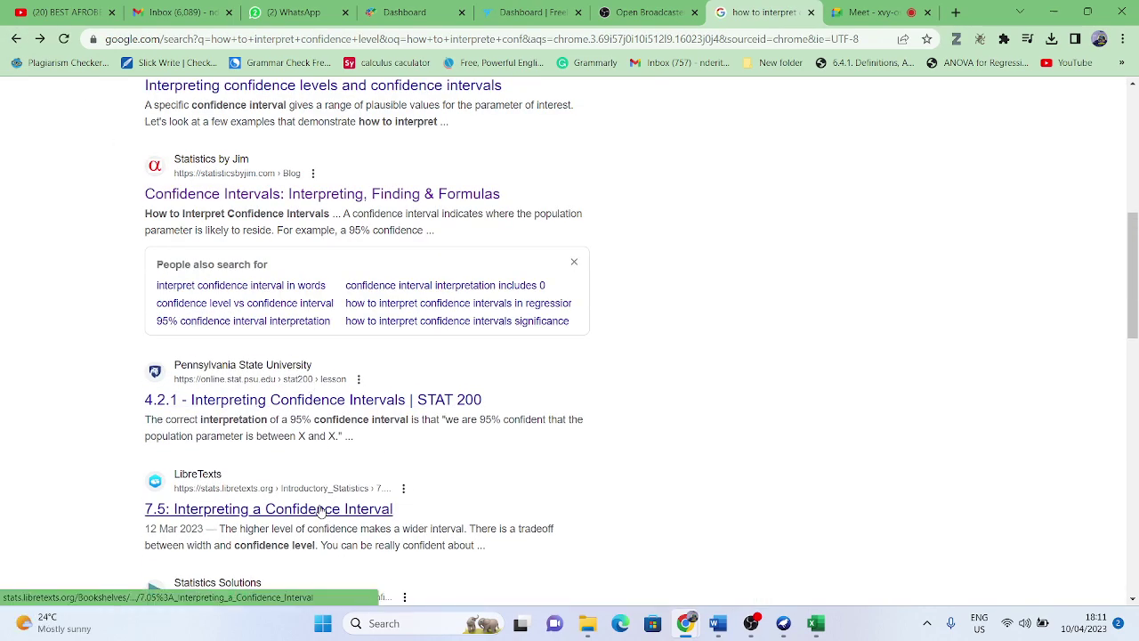
- Search Google for "confusion matrix interpretation" using the suggested query
left_click(352, 42)
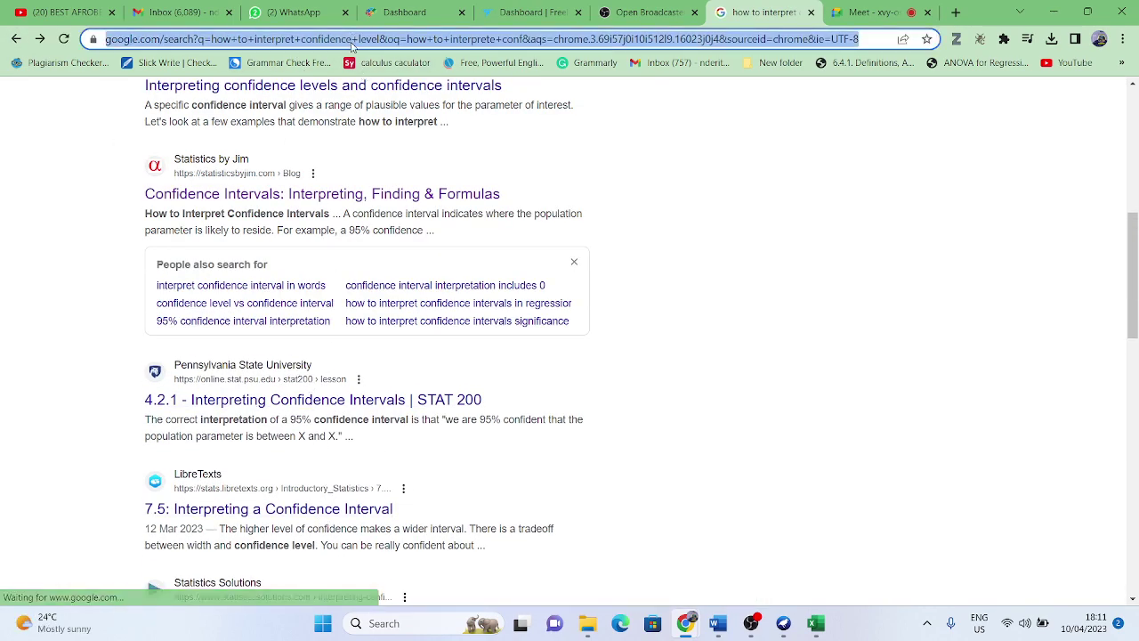
type("conf")
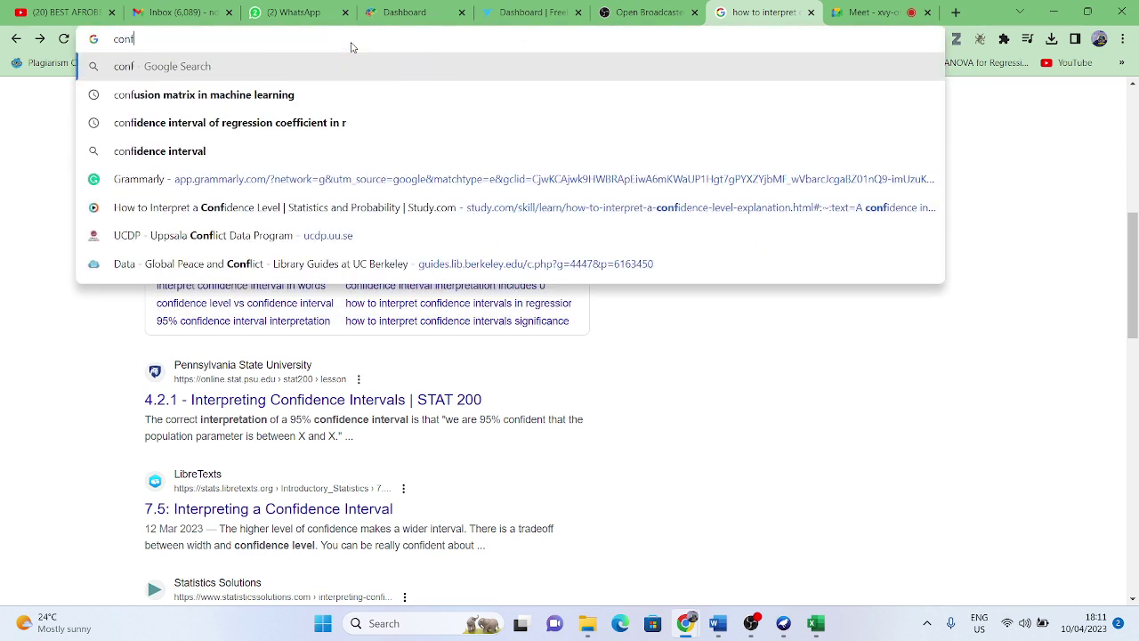
type("usion mat")
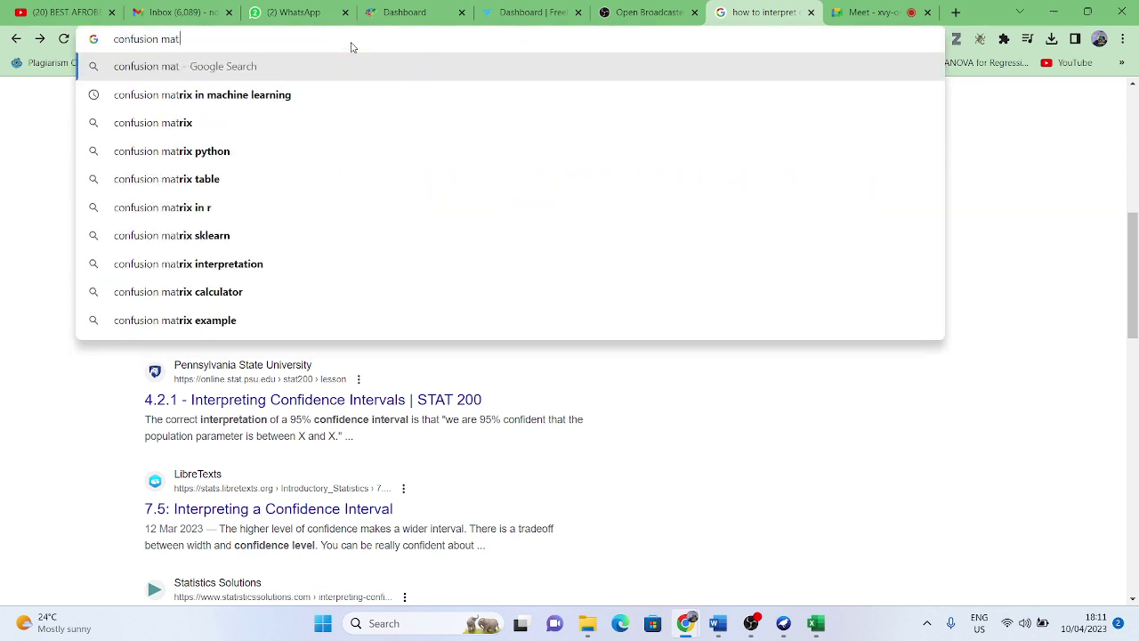
type("rix inter")
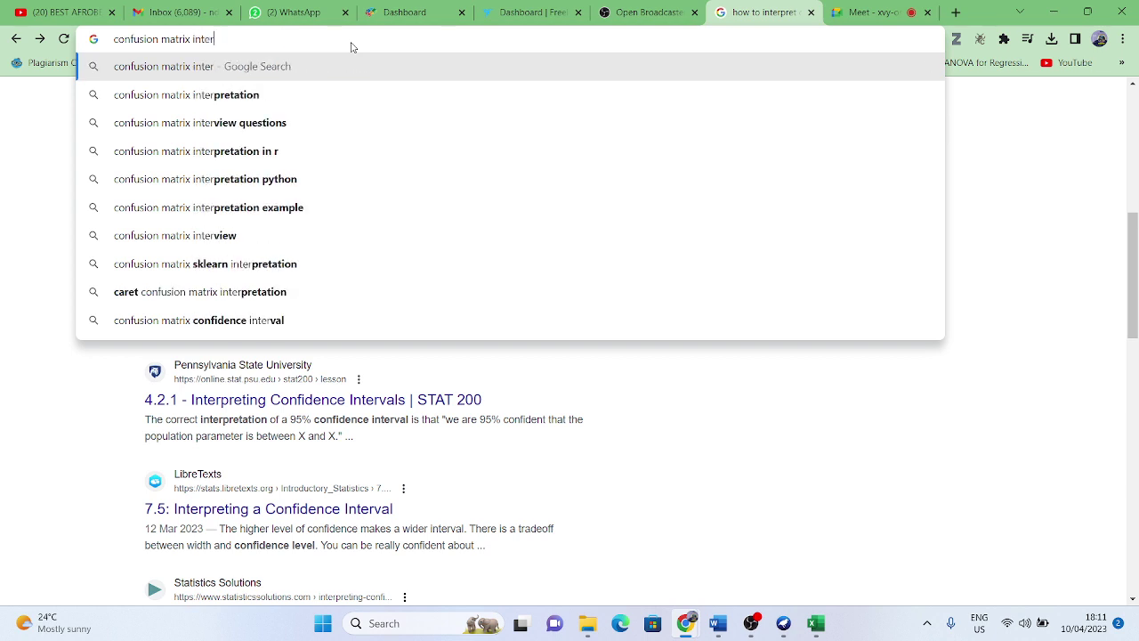
key("Down")
key("Return")
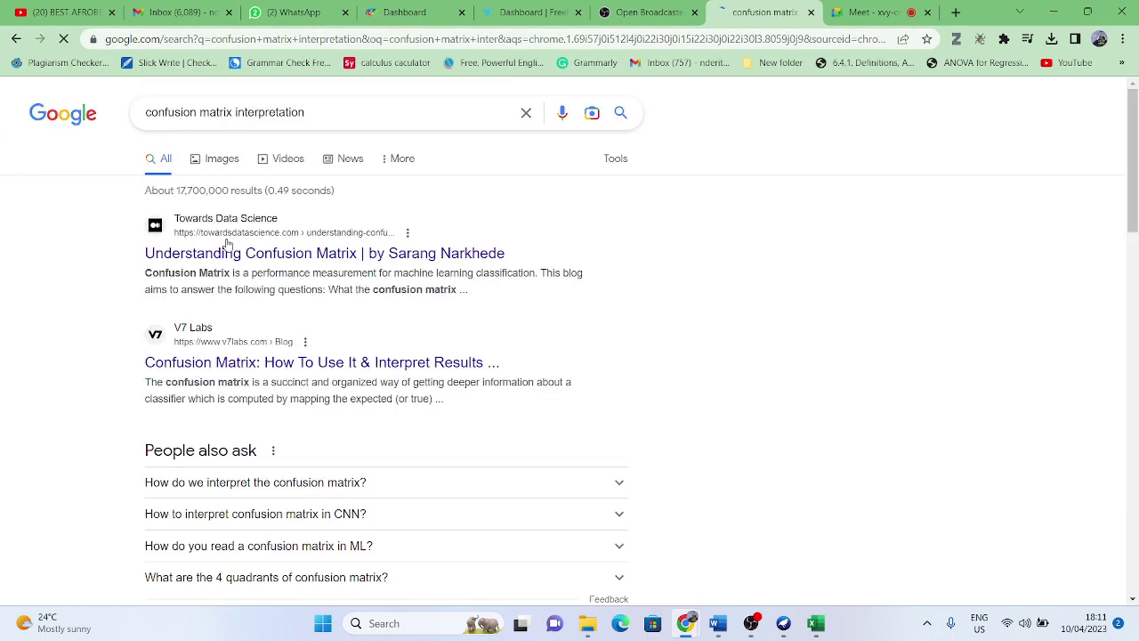
- Open the Towards Data Science confusion matrix article in a new tab and the V7 Labs guide in the current tab
right_click(224, 252)
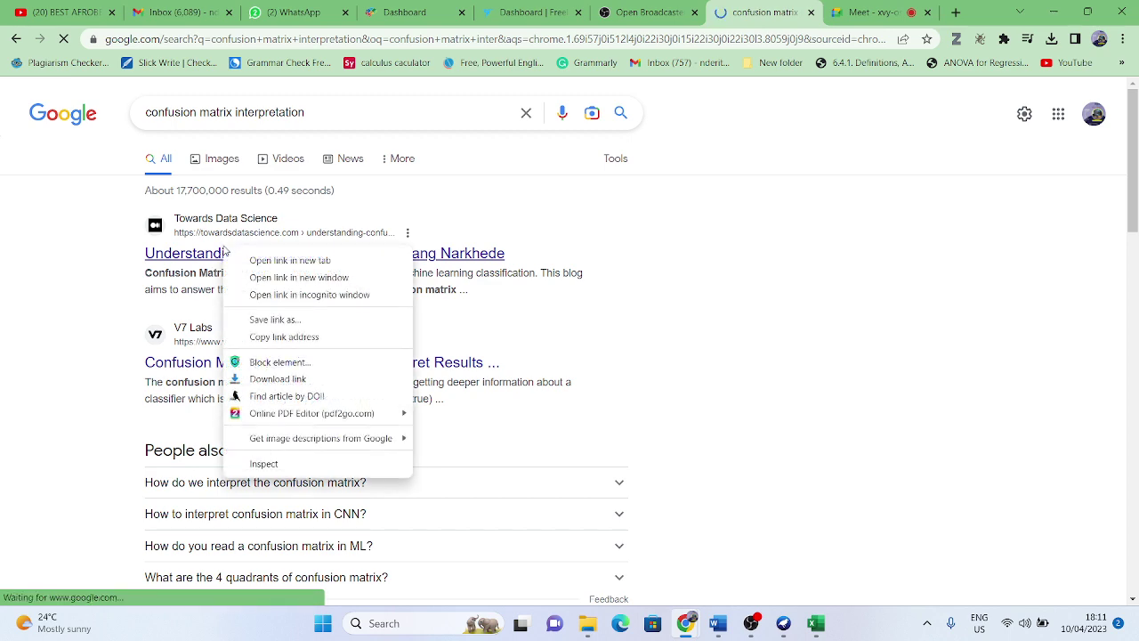
left_click(257, 261)
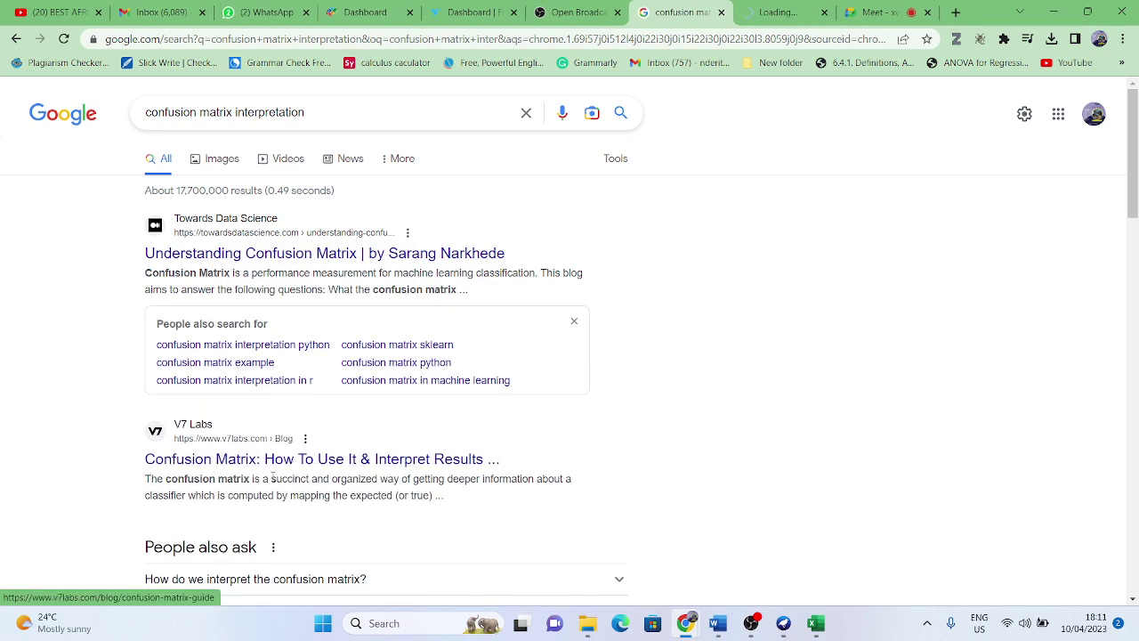
left_click(267, 459)
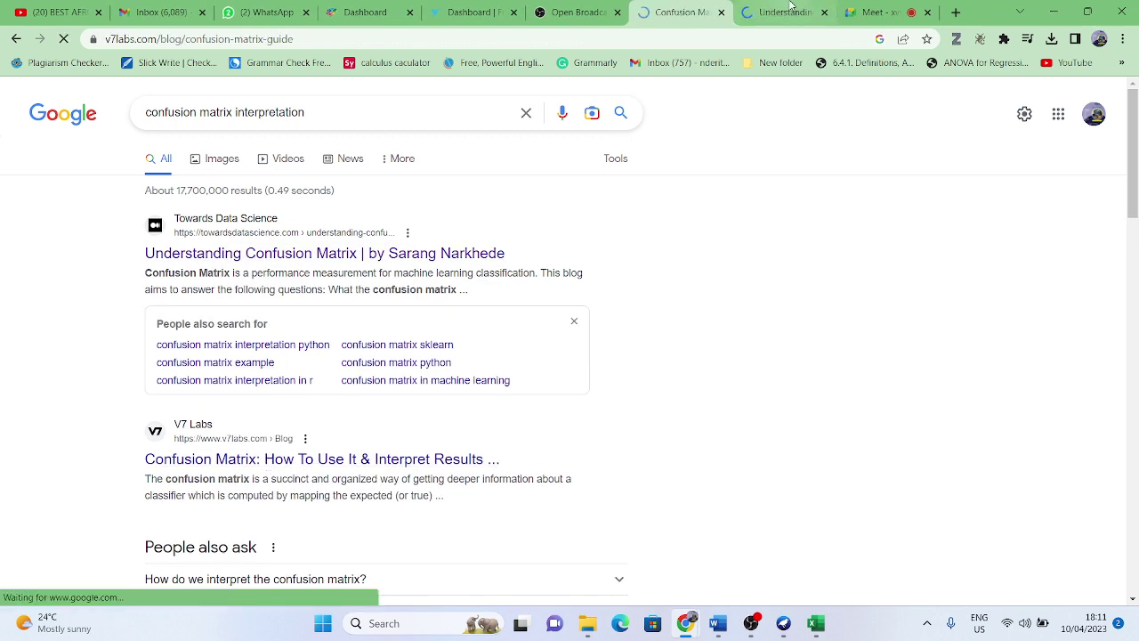
- Examine the V7 Labs guide's binary confusion matrix example and its accuracy and precision formulas, and dismiss the newsletter popup
scroll(637, 229, "down", 15)
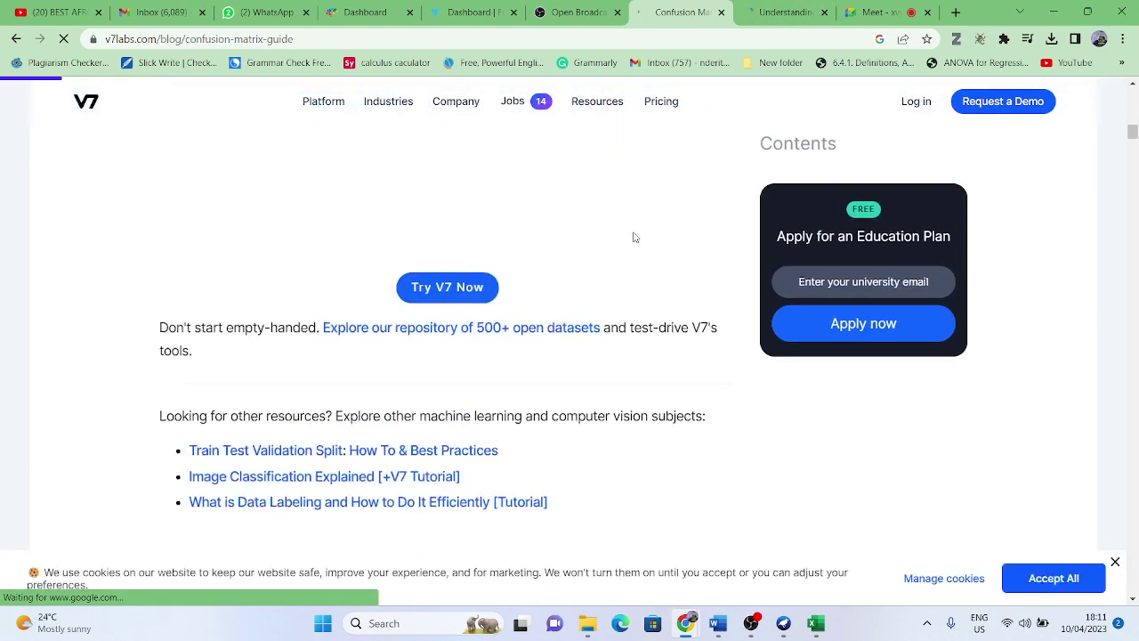
scroll(635, 232, "down", 1)
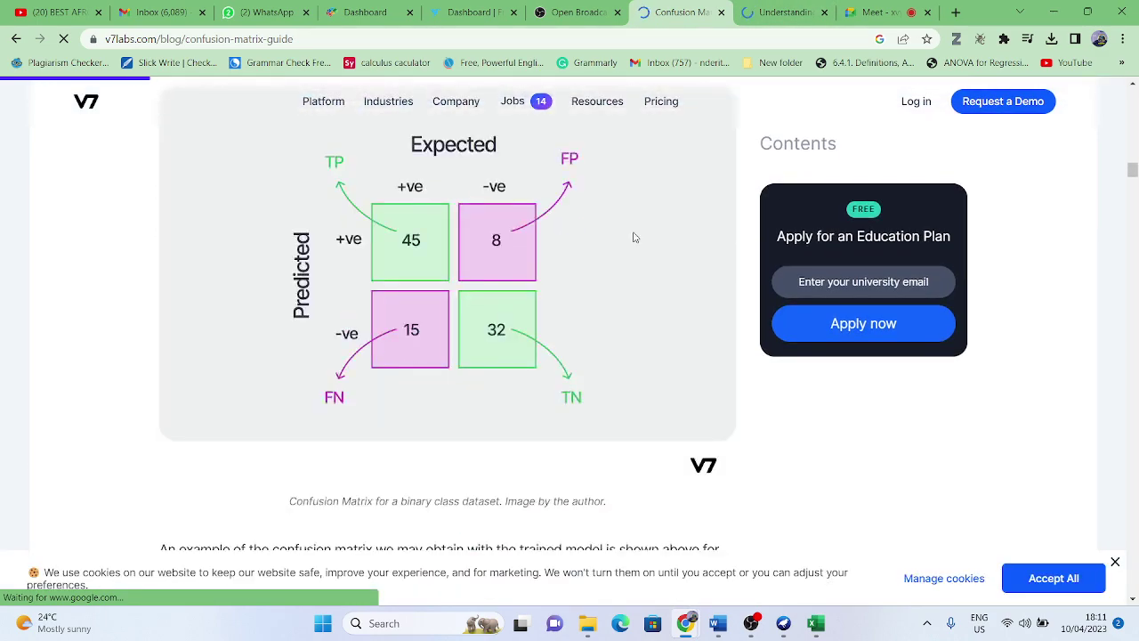
scroll(635, 237, "down", 3)
scroll(635, 237, "up", 3)
scroll(634, 237, "down", 12)
scroll(634, 237, "up", 4)
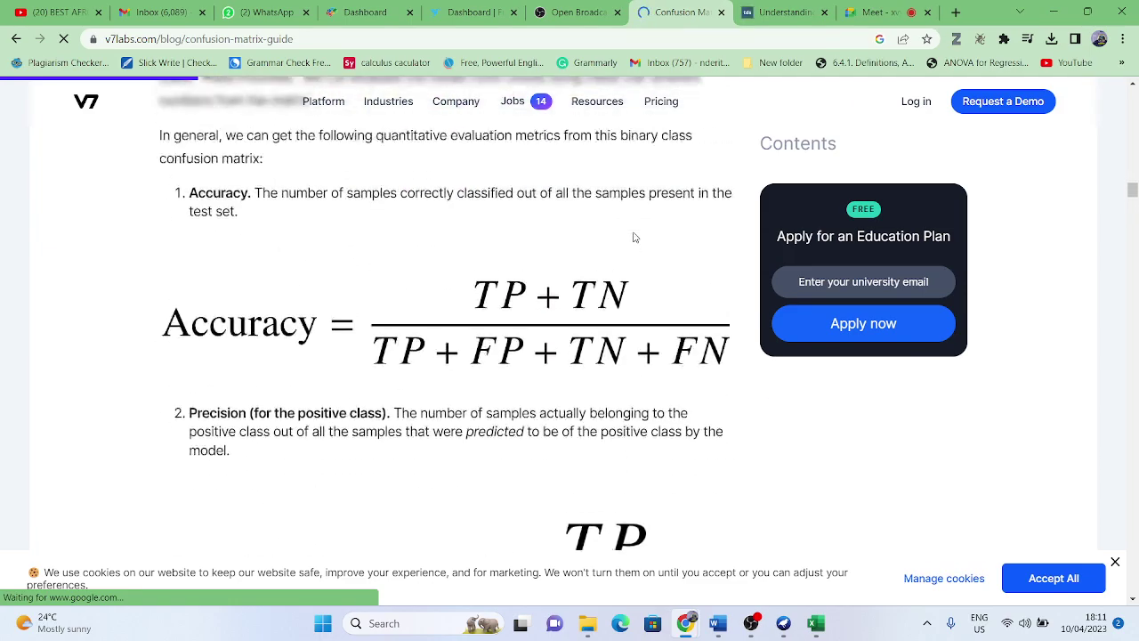
scroll(635, 237, "up", 11)
scroll(635, 237, "down", 6)
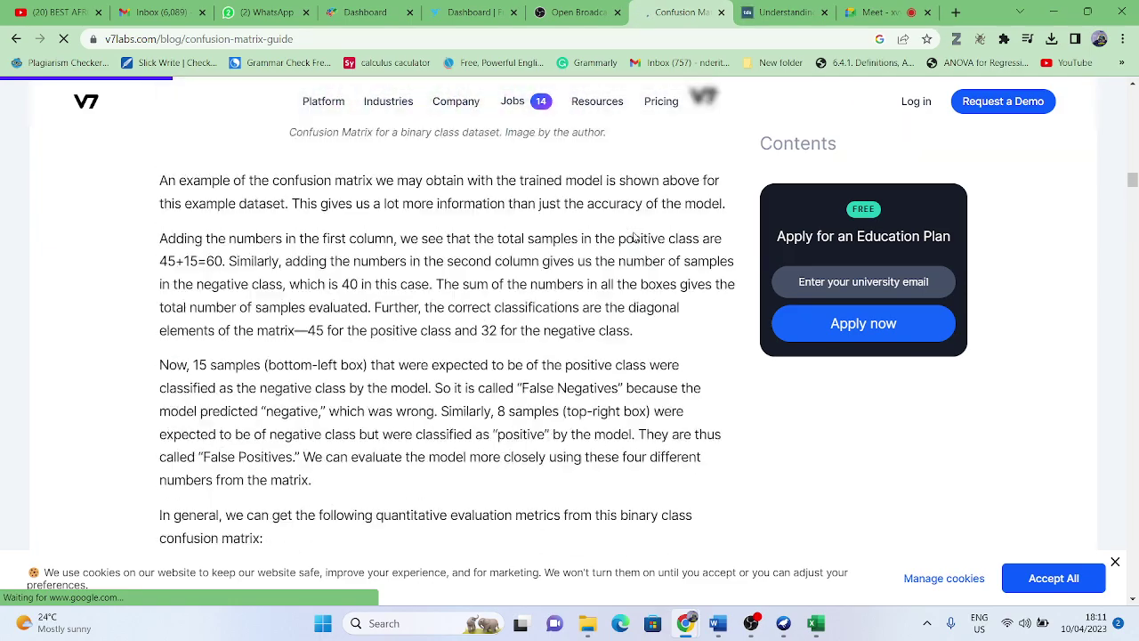
scroll(635, 236, "down", 5)
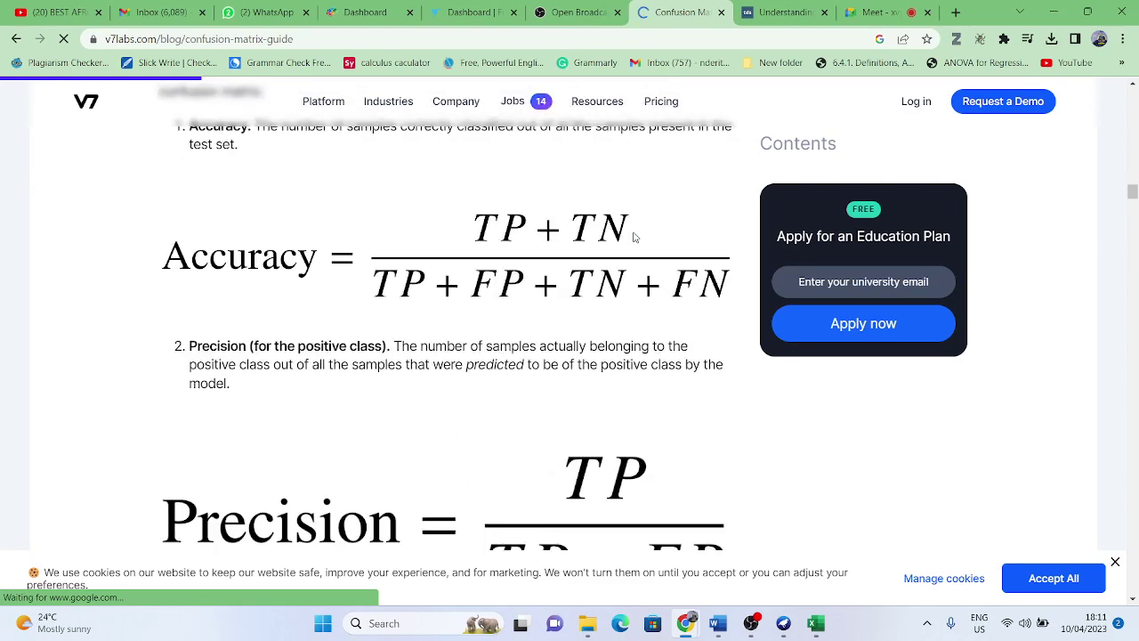
scroll(635, 237, "up", 8)
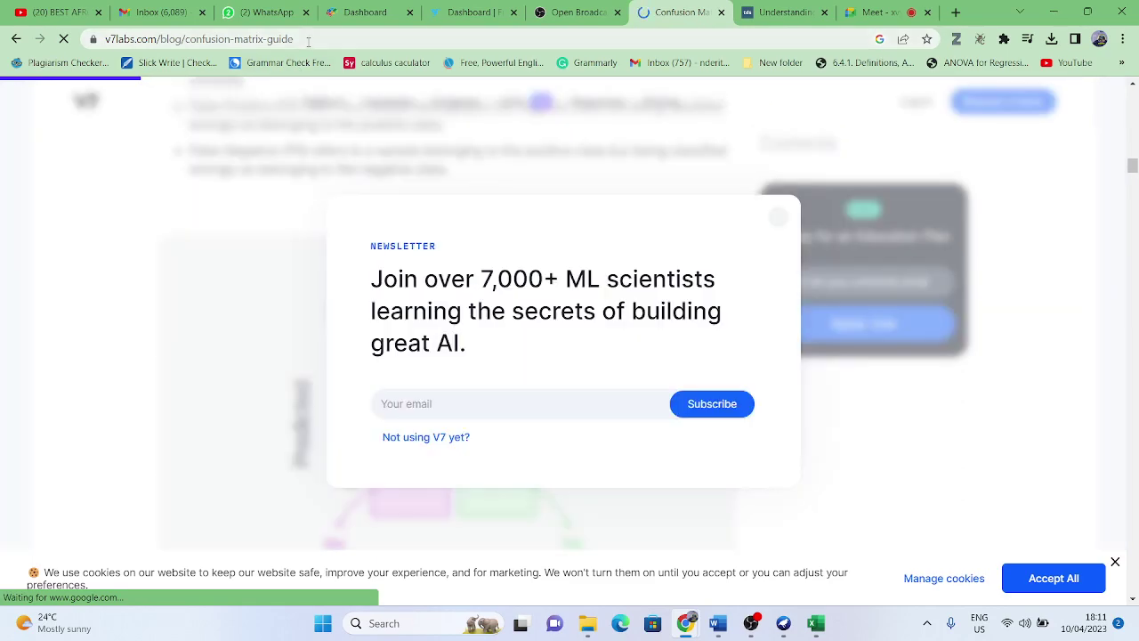
left_click(777, 212)
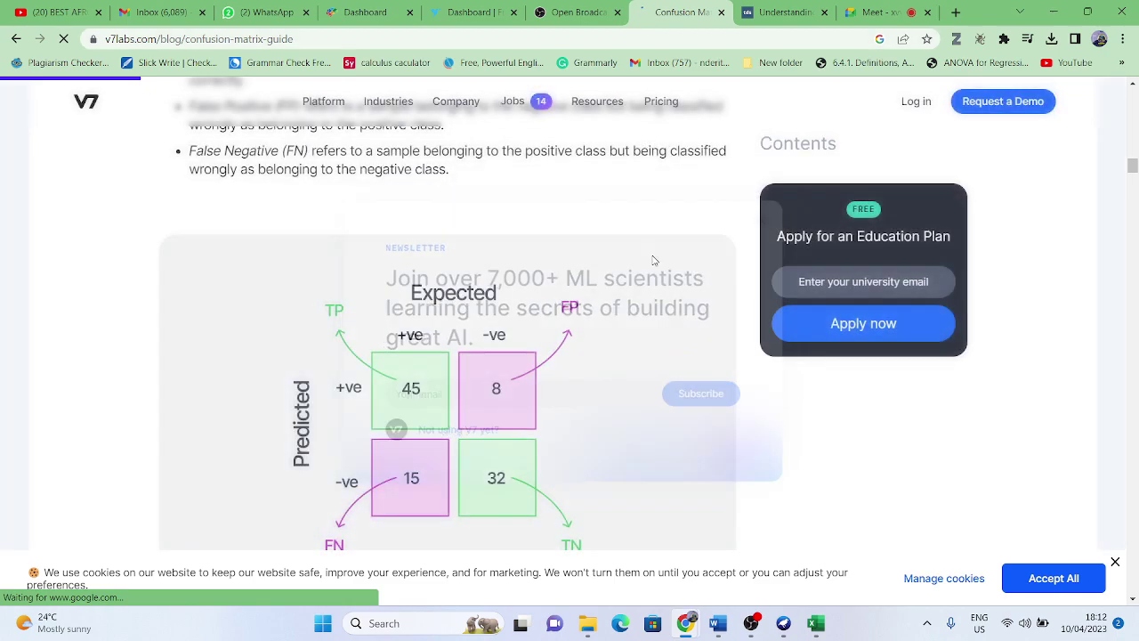
- Review the V7 Labs accuracy and precision formulas and the Towards Data Science confusion matrix layout, and restore the browser to a smaller window beside Excel
scroll(516, 326, "down", 6)
scroll(516, 327, "down", 4)
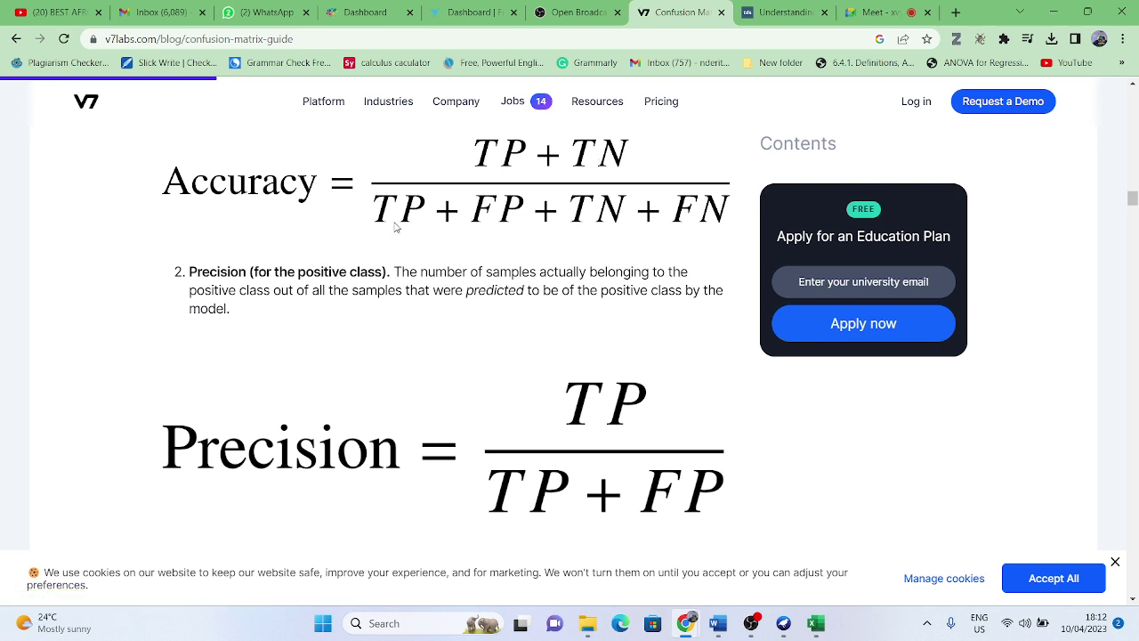
left_click(788, 12)
scroll(527, 272, "down", 8)
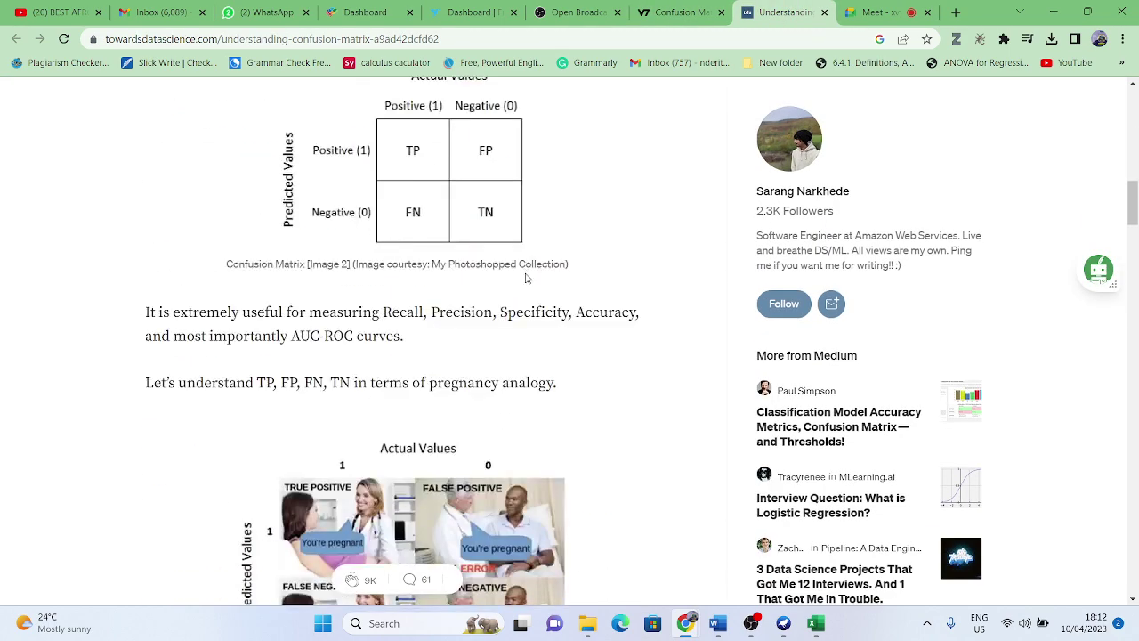
scroll(459, 258, "up", 2)
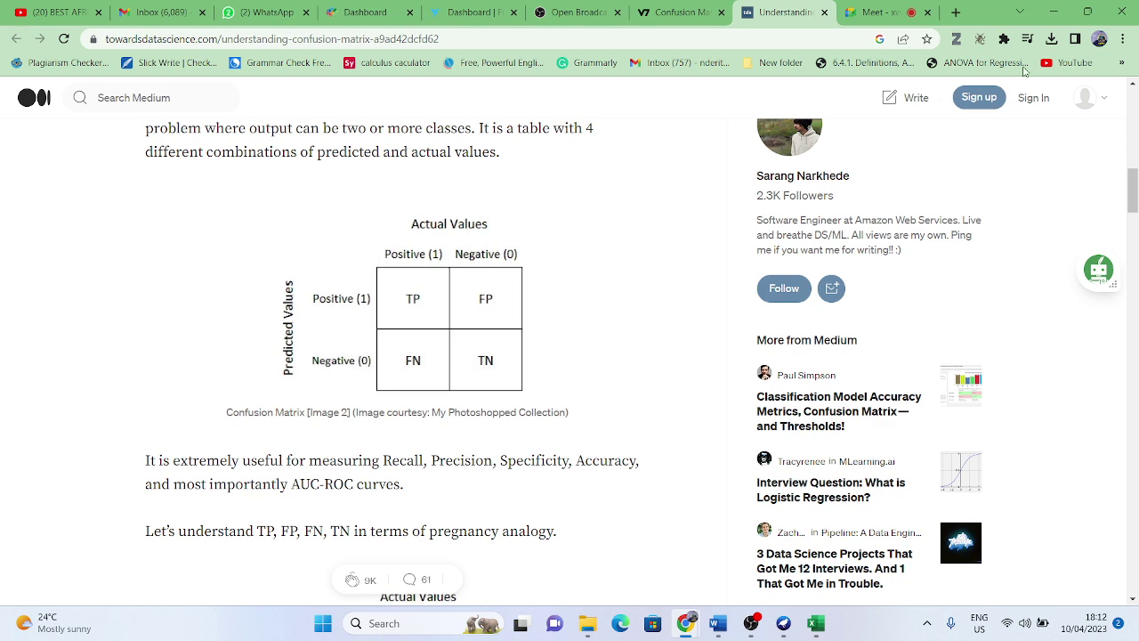
left_click(1084, 11)
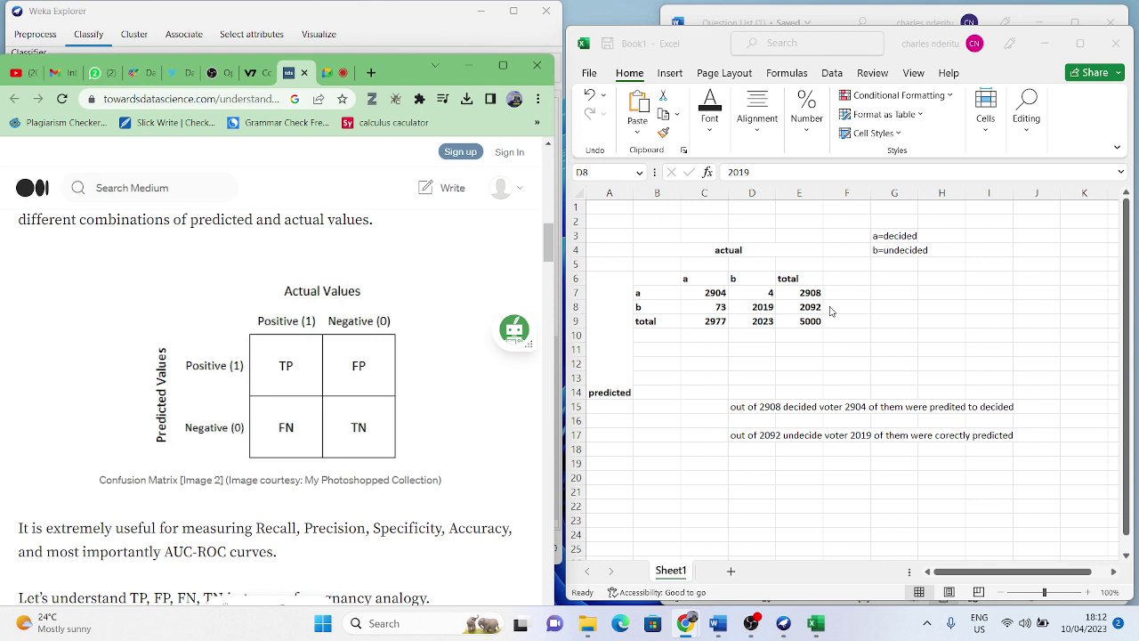
- Copy the confusion matrix in B6:E9 and paste it as values only starting at G6
left_click(707, 294)
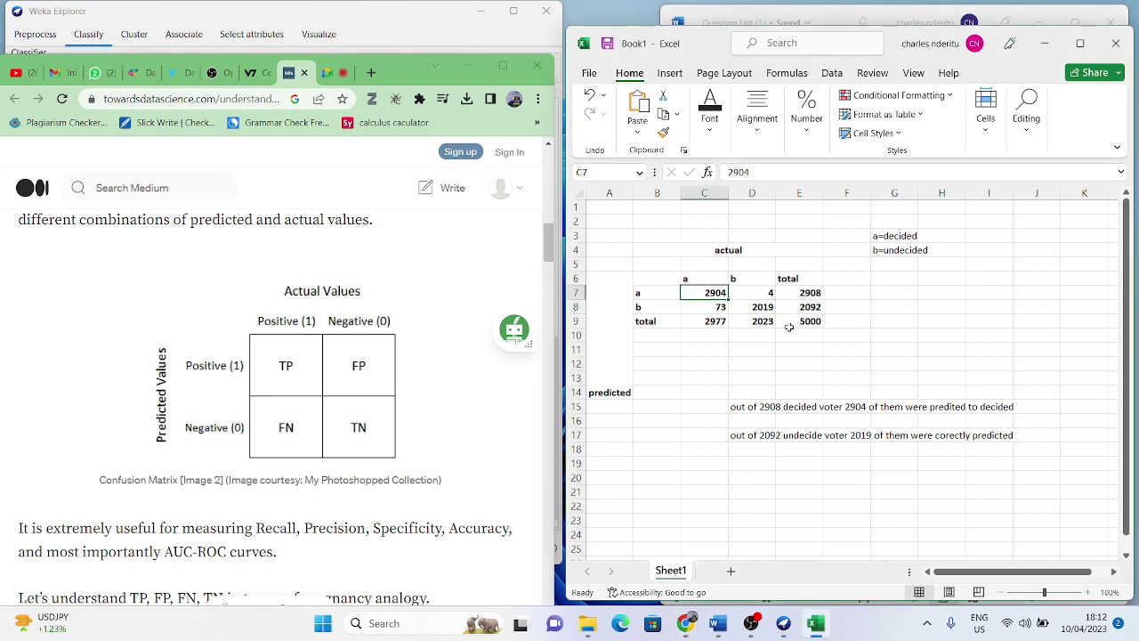
left_click_drag(648, 279, 822, 324)
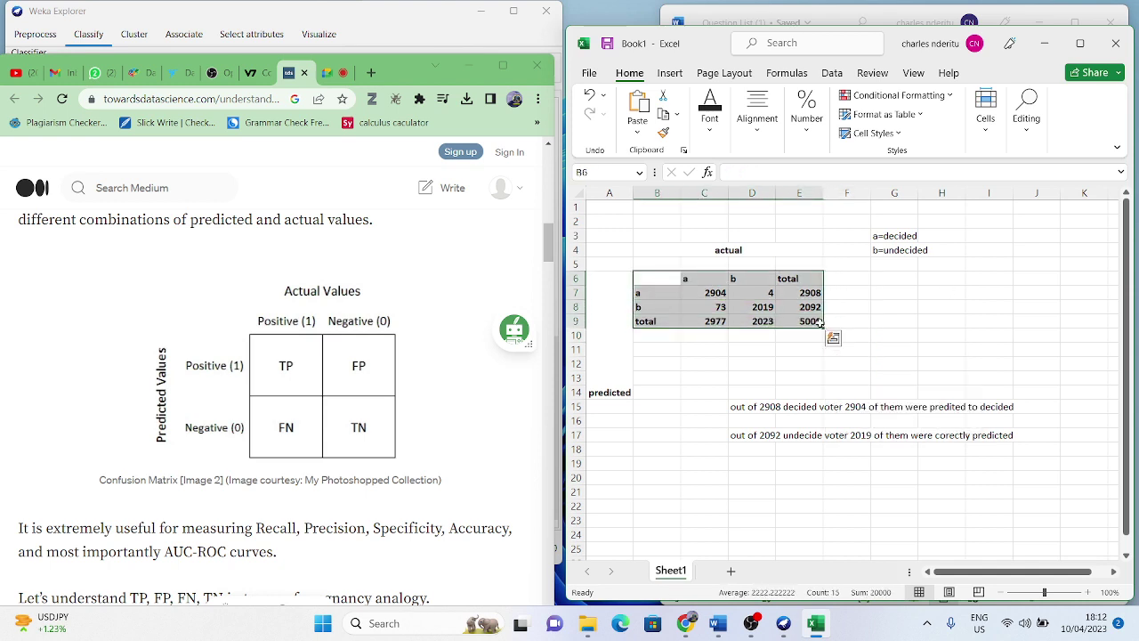
key("ctrl+c")
left_click(886, 278)
right_click(887, 278)
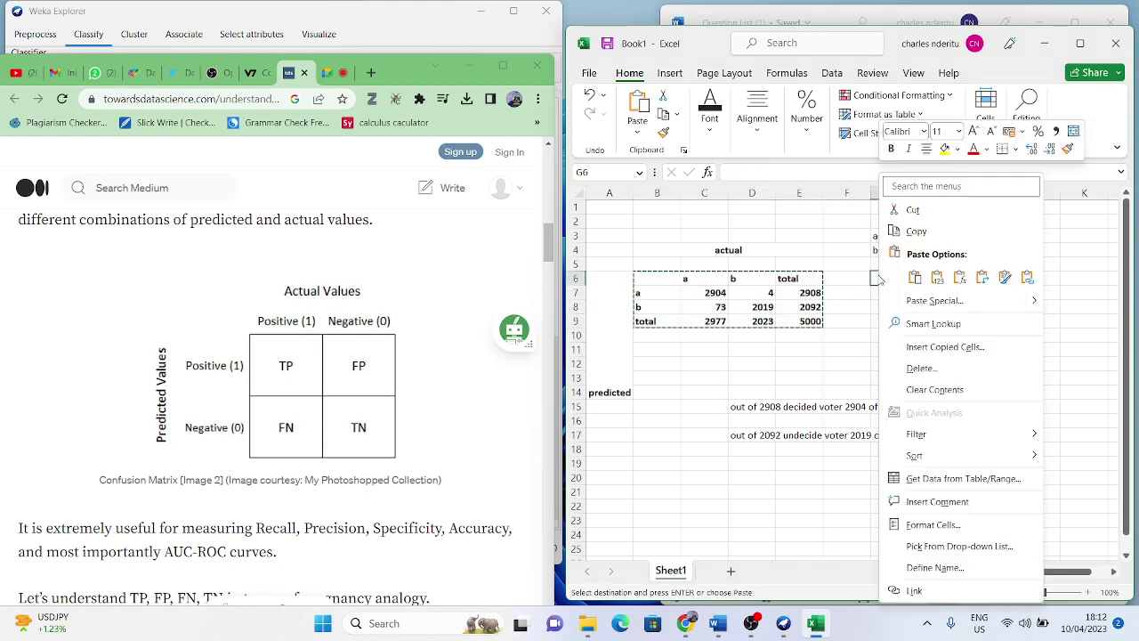
left_click(937, 277)
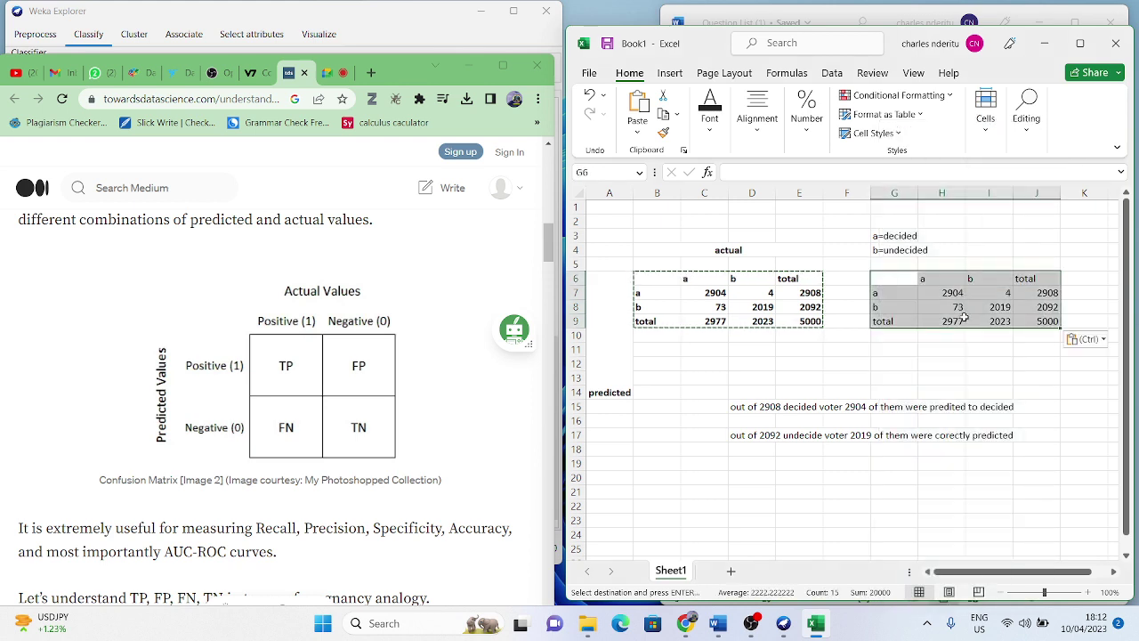
left_click_drag(941, 363, 941, 349)
- Replace the four counts in the copied matrix with the labels TP and FP in row a, and FN and TN in row b
left_click(947, 293)
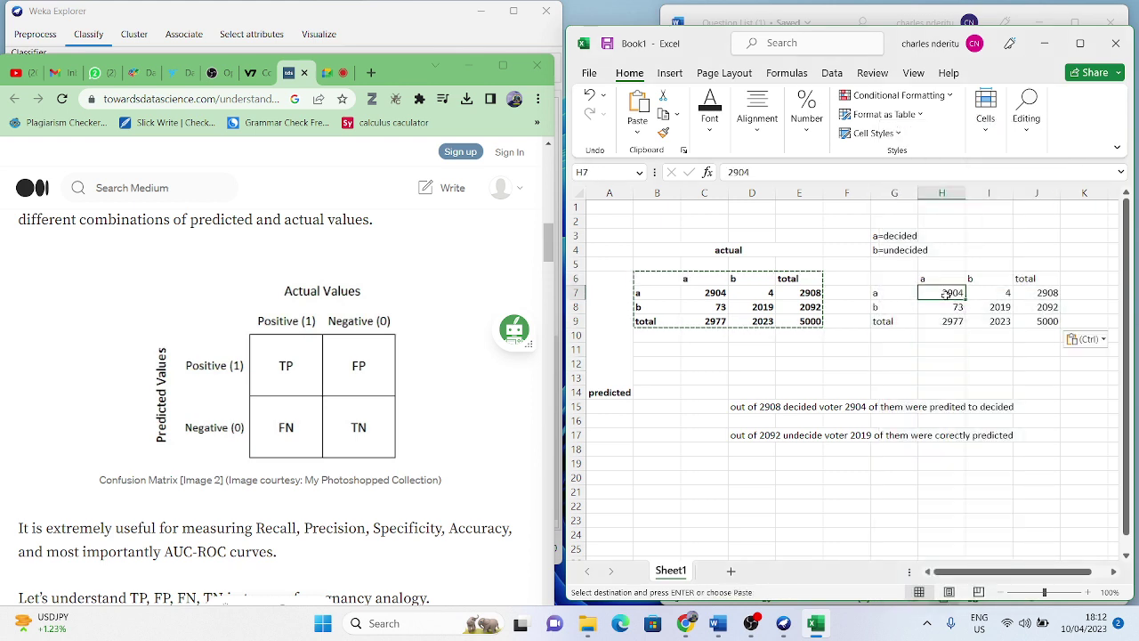
type("P")
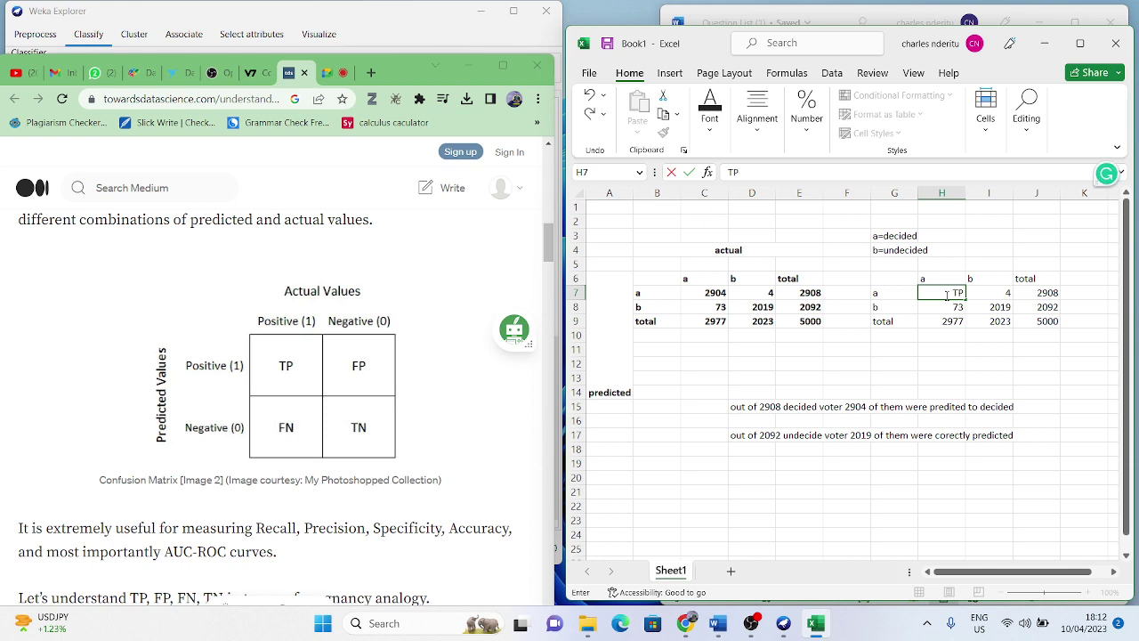
key("Tab")
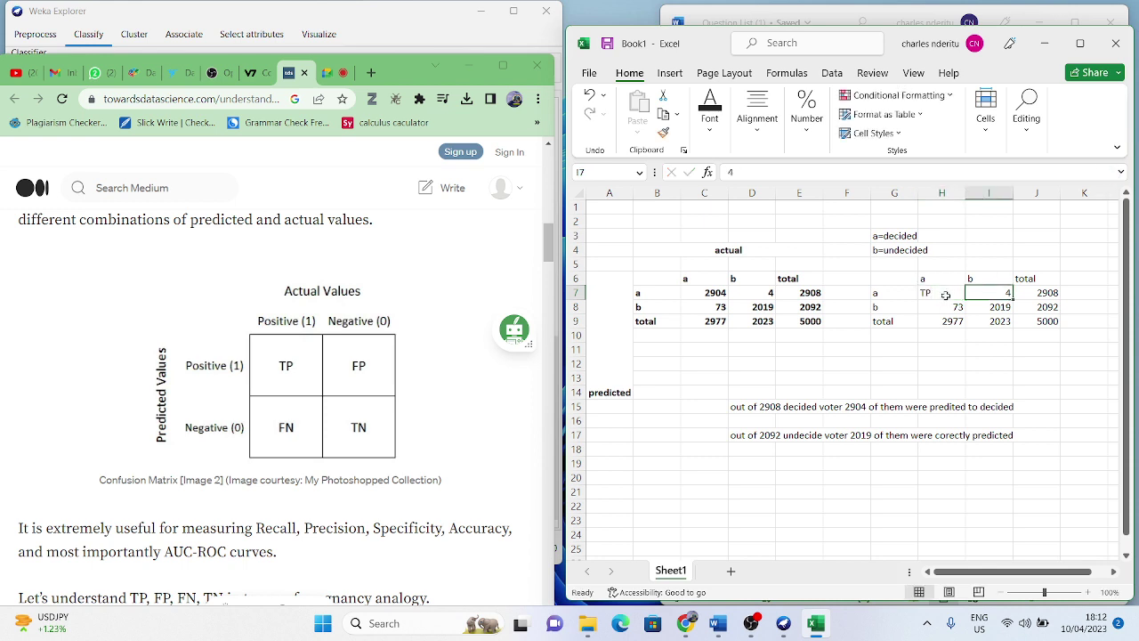
type("F")
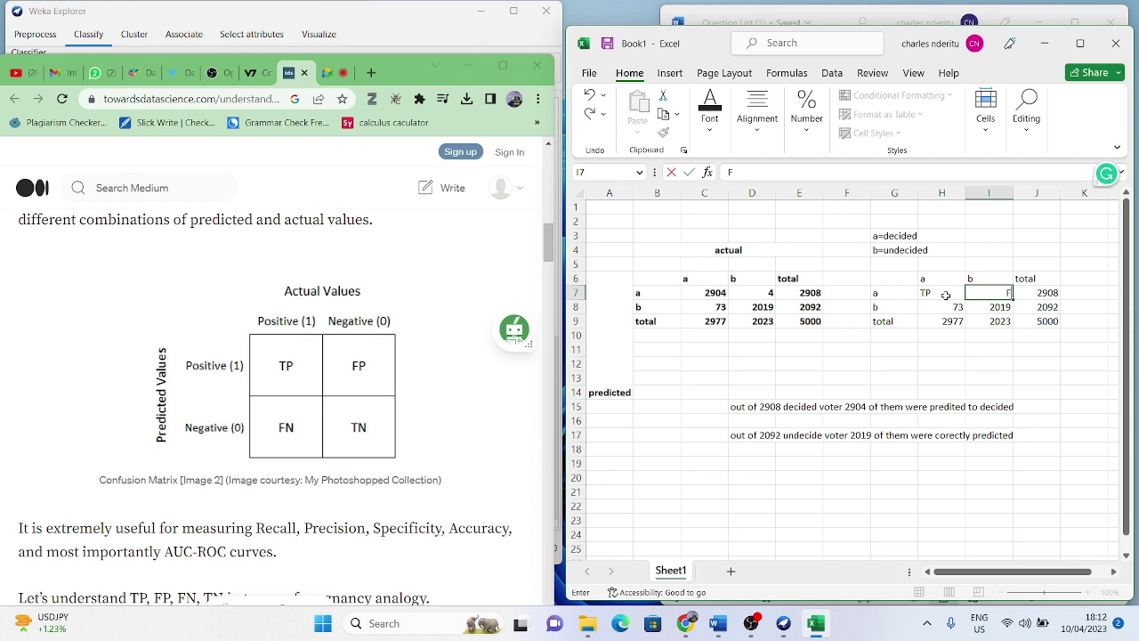
type("P")
left_click(932, 308)
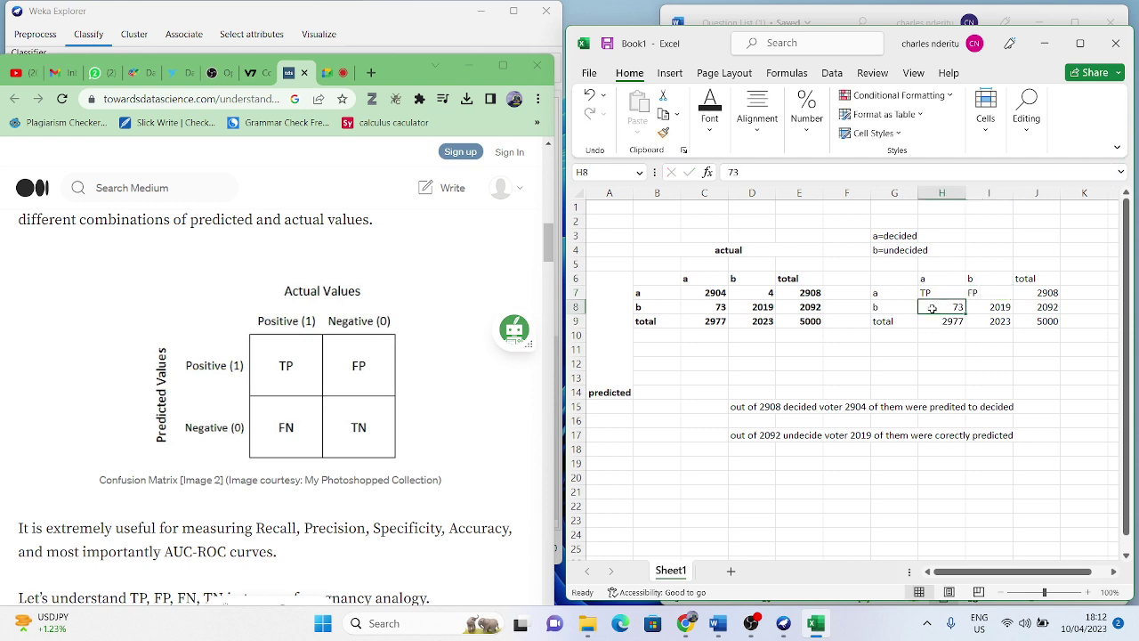
type("FN")
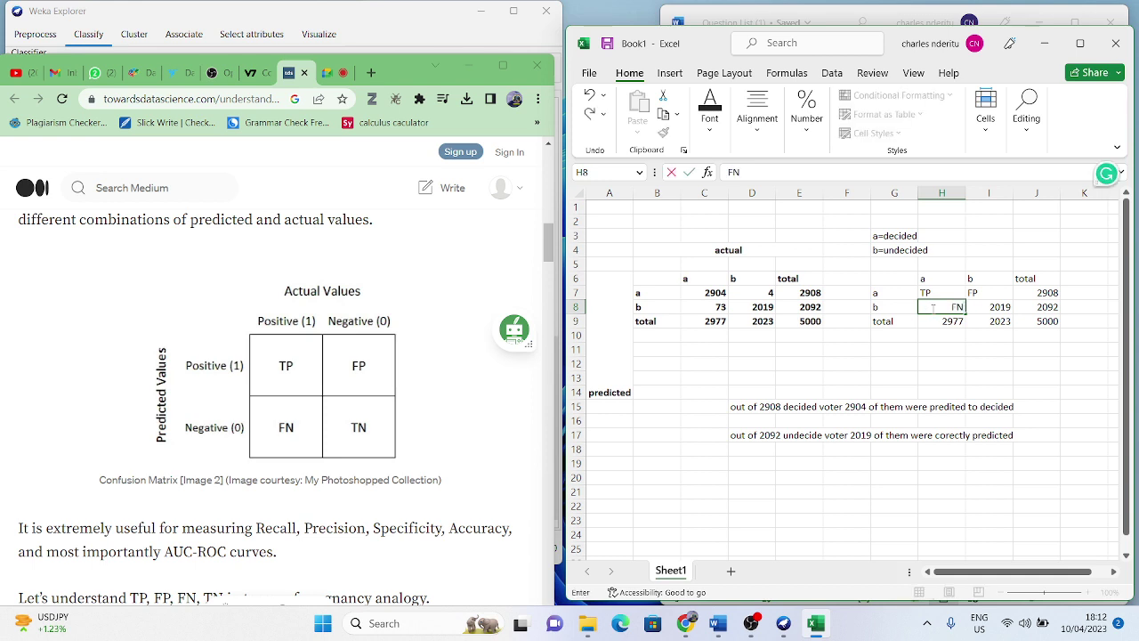
left_click(1001, 305)
type("TN")
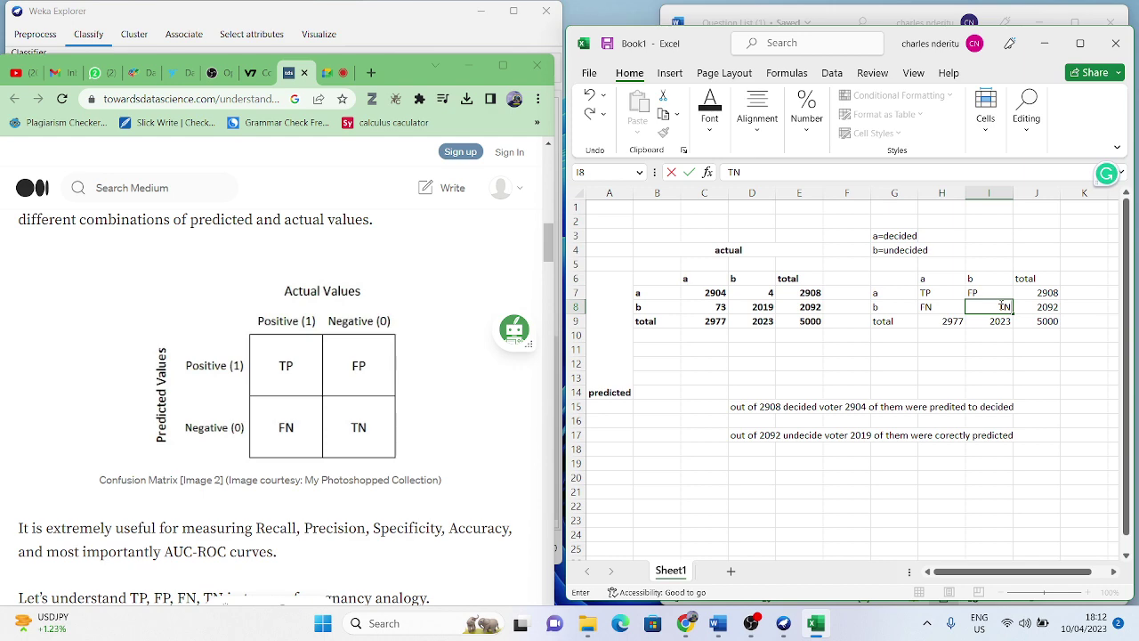
left_click(900, 360)
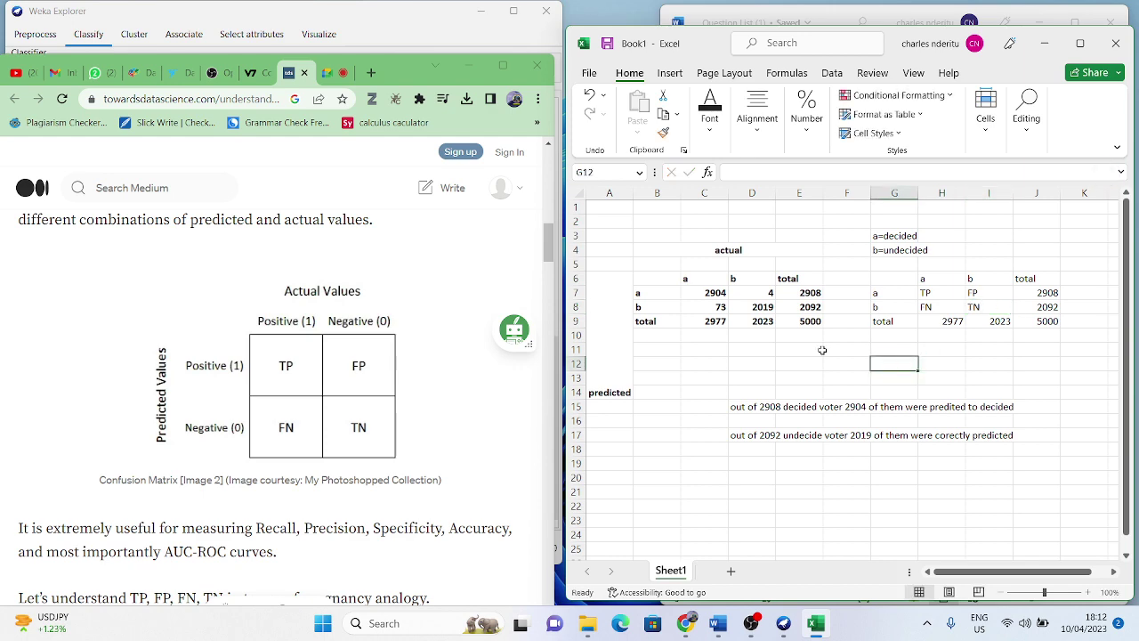
- Find the Recall formula in the Towards Data Science article and locate the matching TP and FN counts in the original matrix
scroll(349, 365, "down", 8)
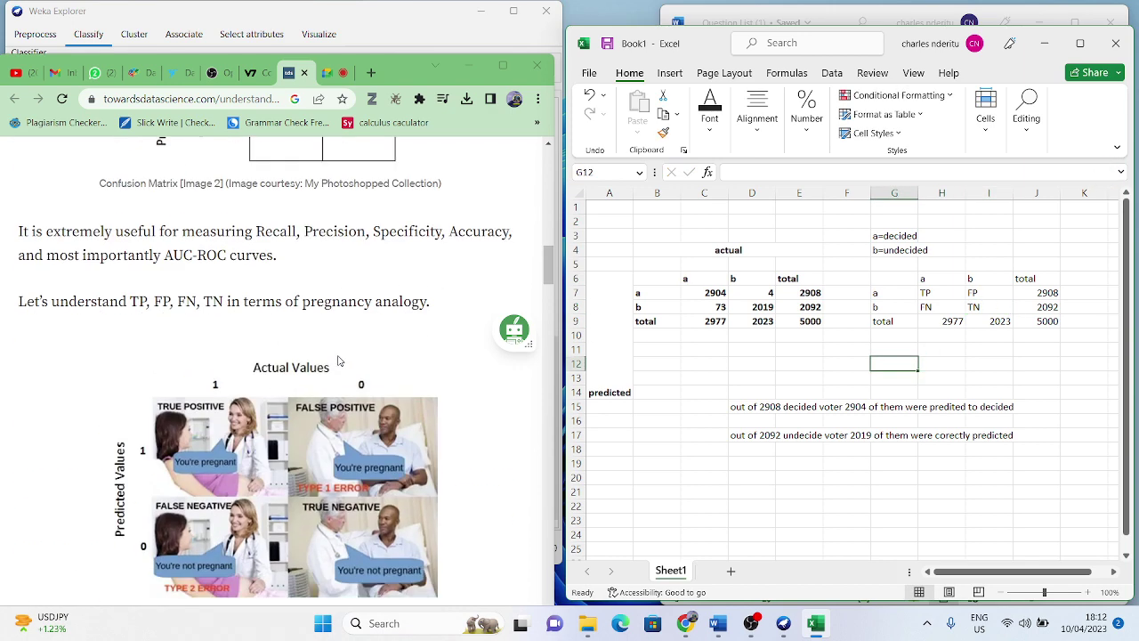
scroll(338, 360, "down", 15)
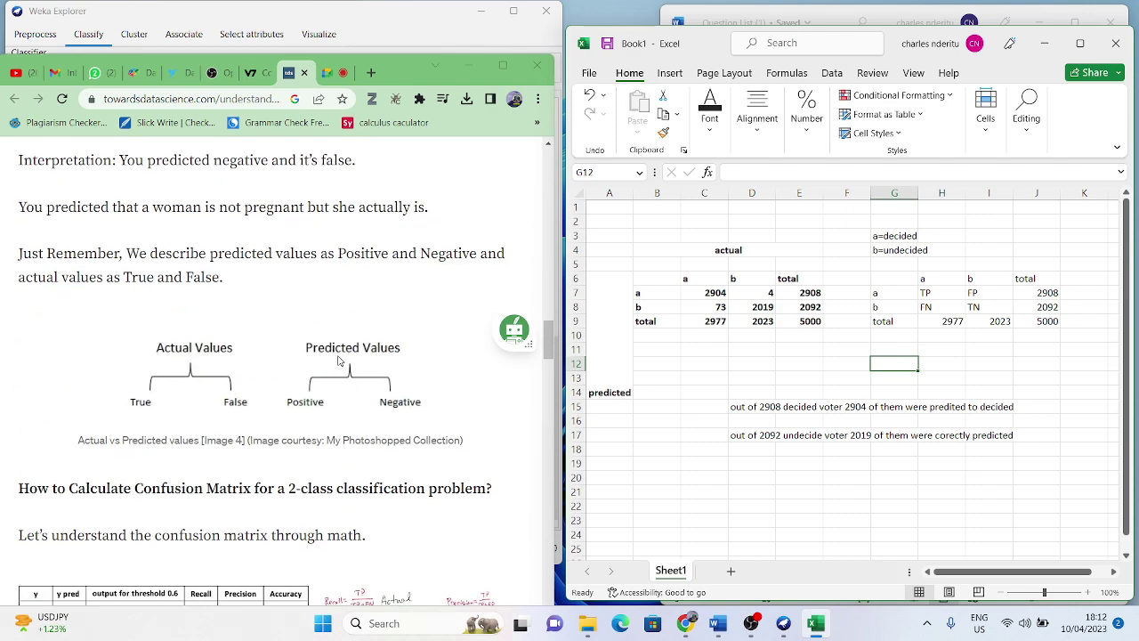
scroll(339, 360, "up", 3)
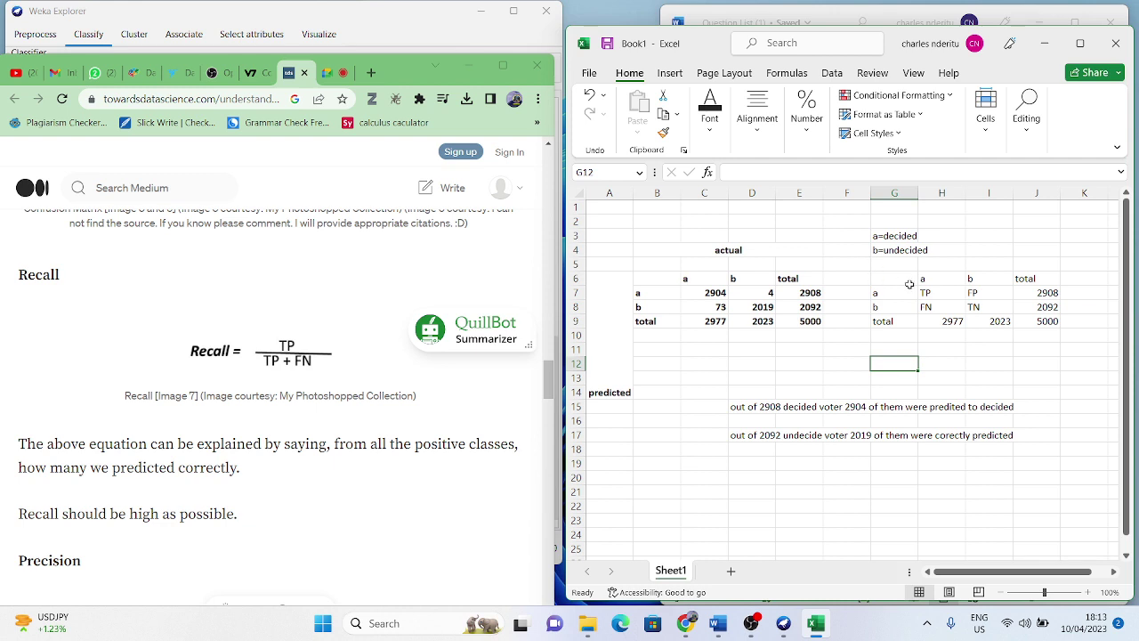
left_click(719, 292)
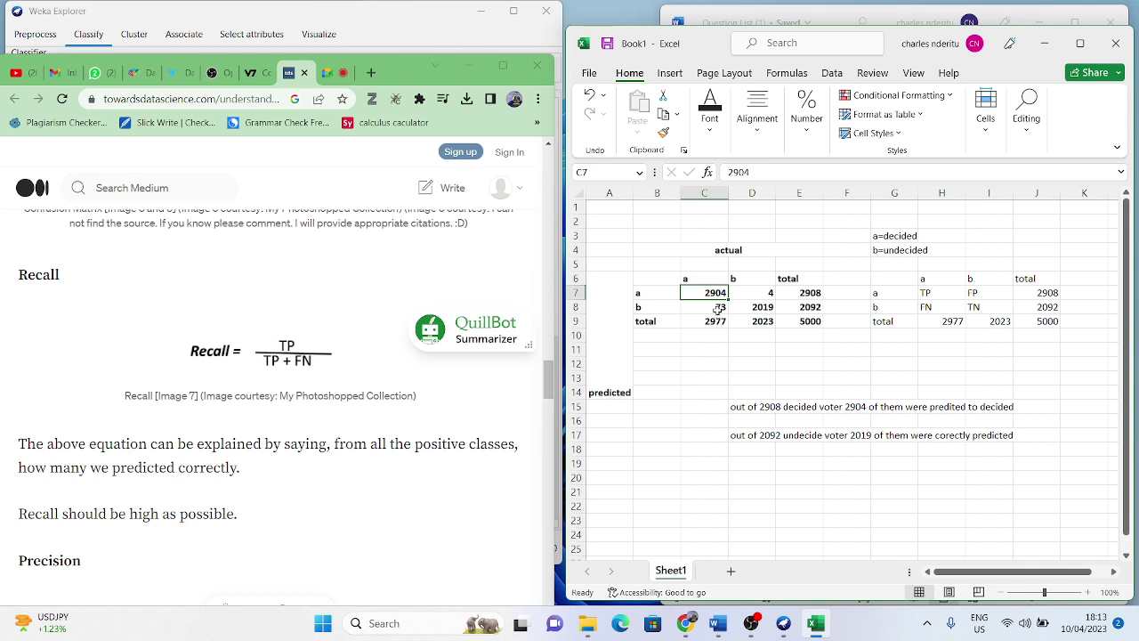
left_click(719, 308)
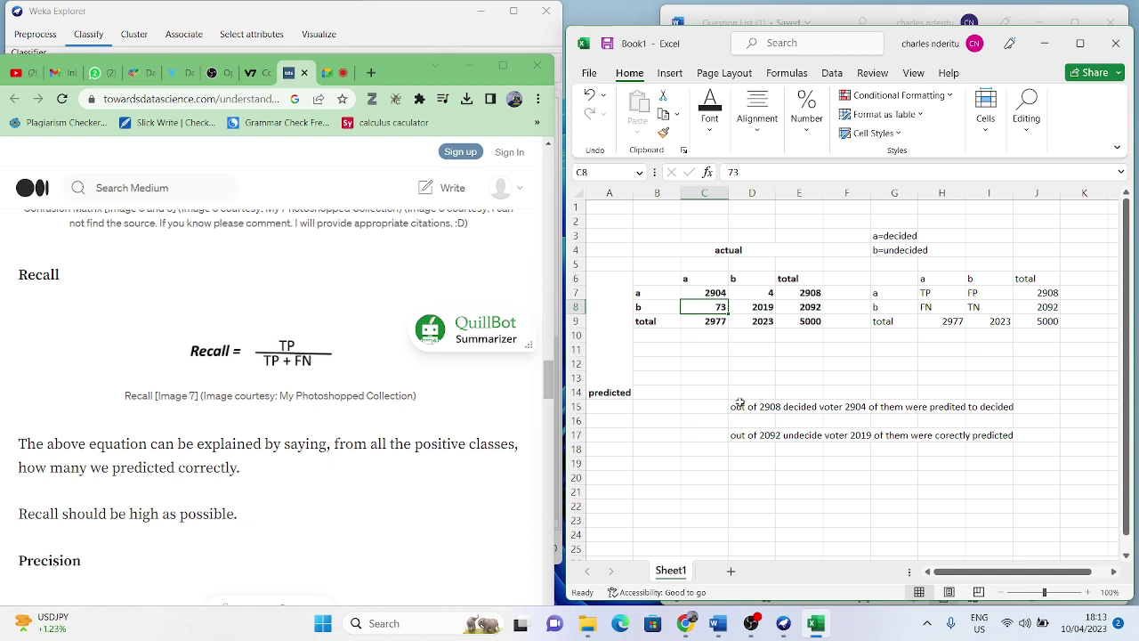
- Label H12 "recall" and calculate the recall percentage in I12 with =2904/(2904+73)*100
left_click(955, 365)
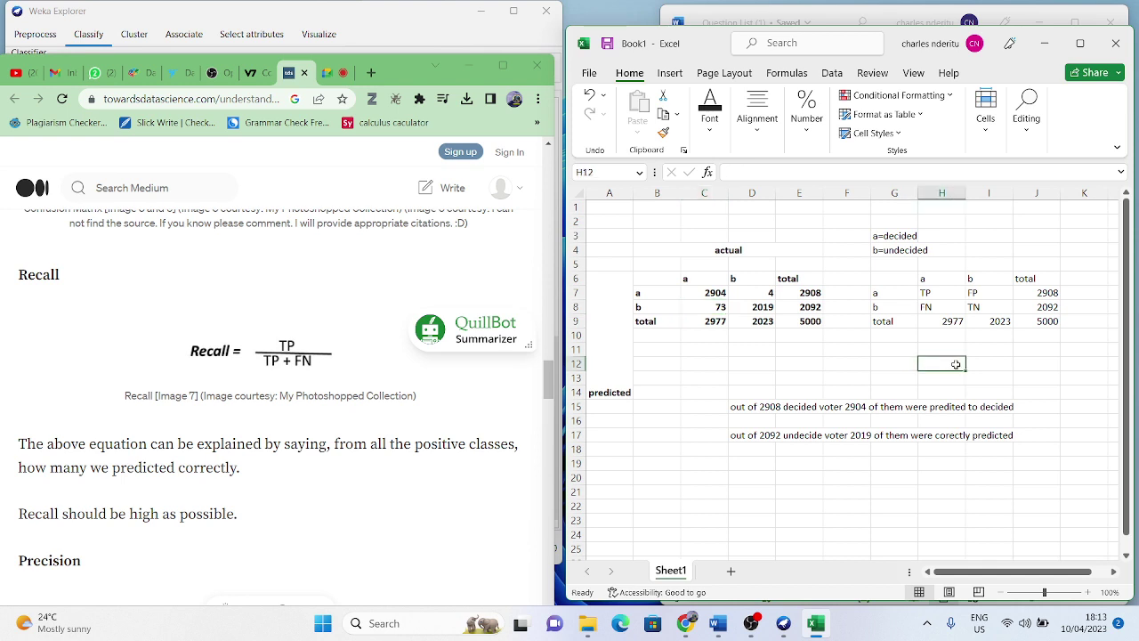
type("recall")
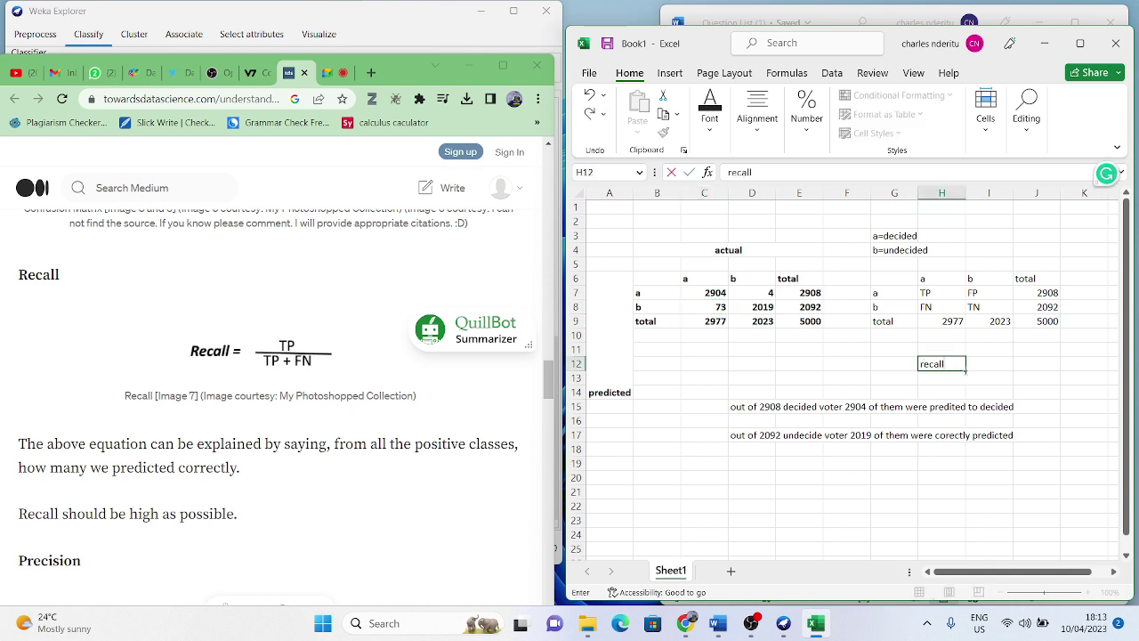
key("Tab")
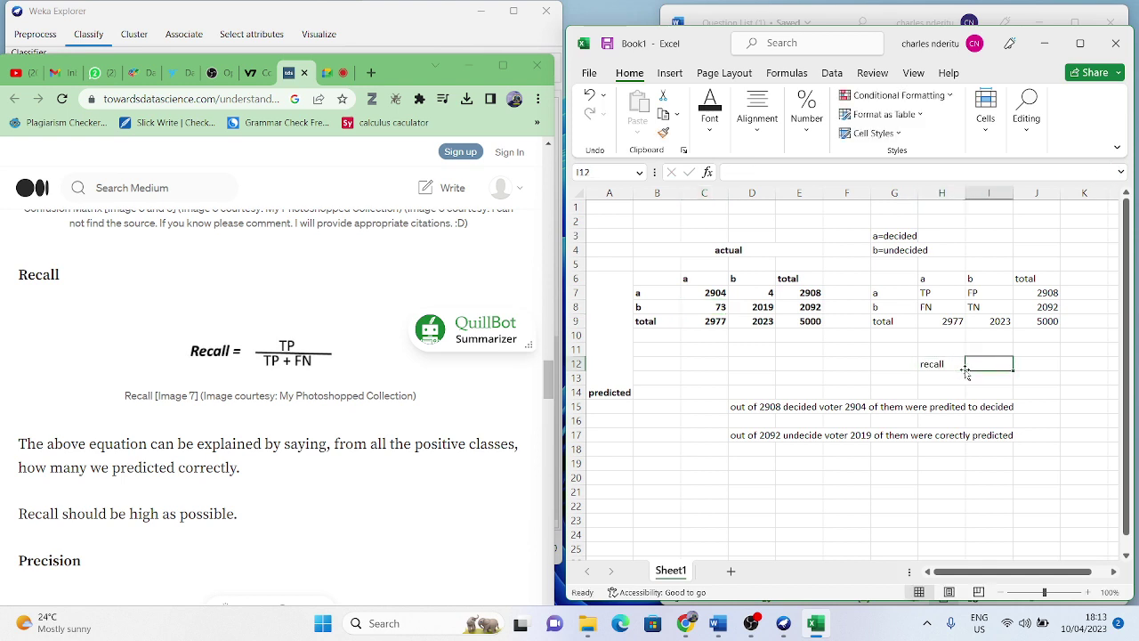
type("=")
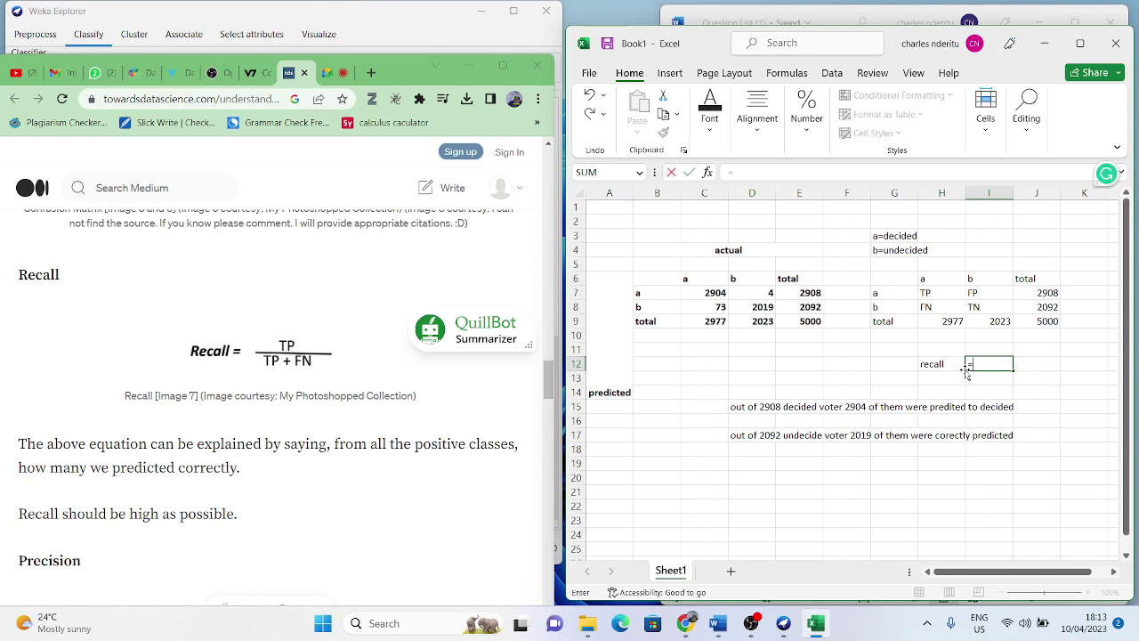
type("29")
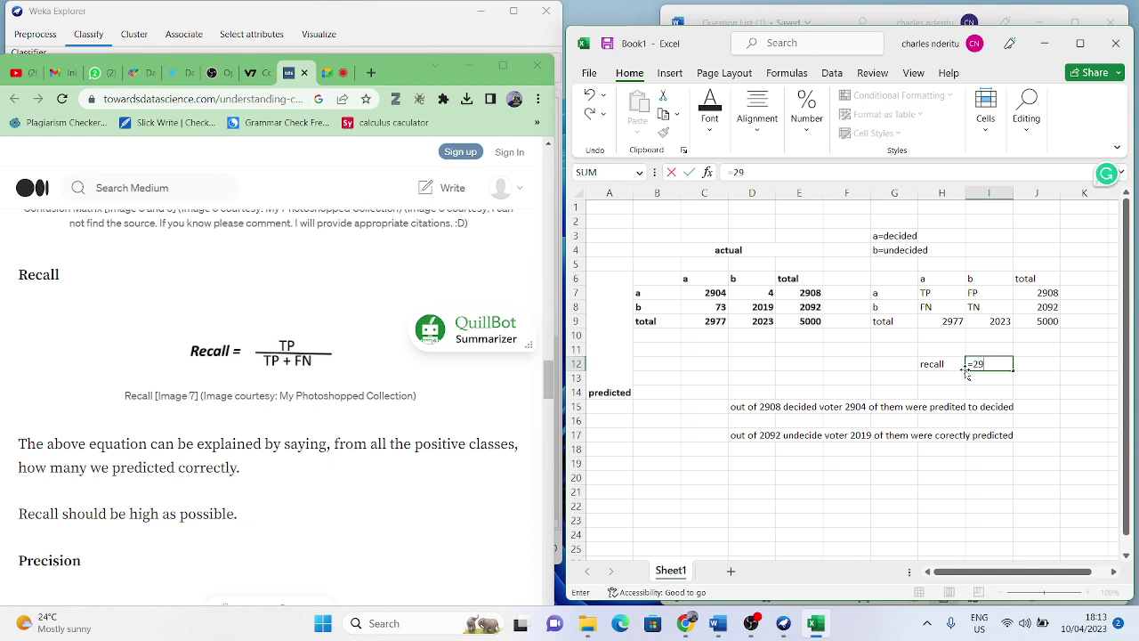
type("04")
type("/(2904+73")
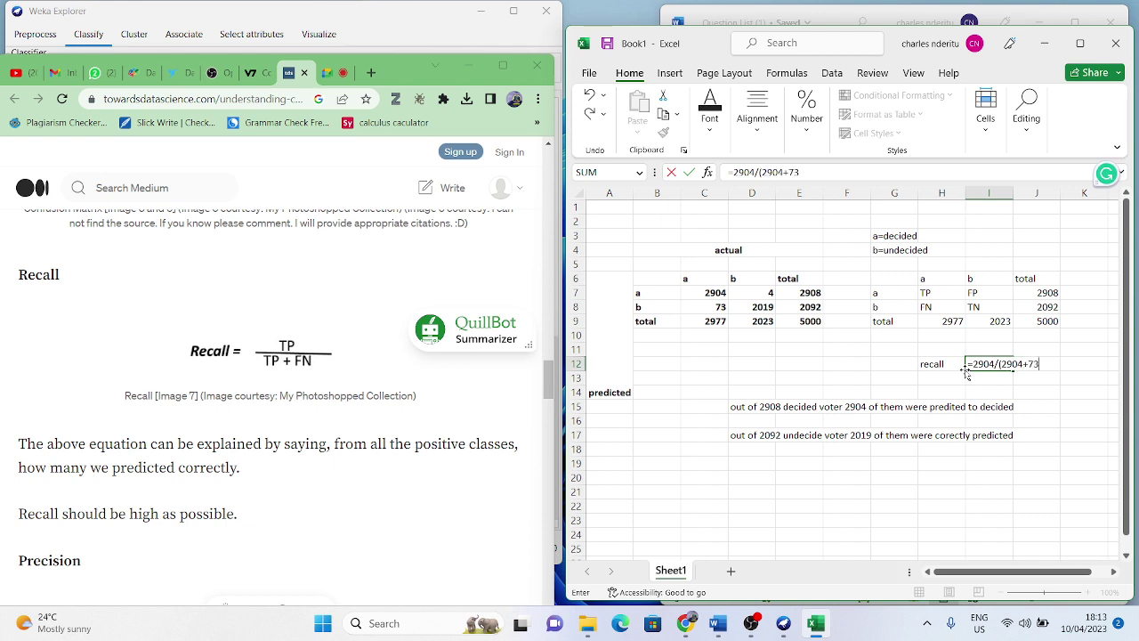
type(")*100")
key("Return")
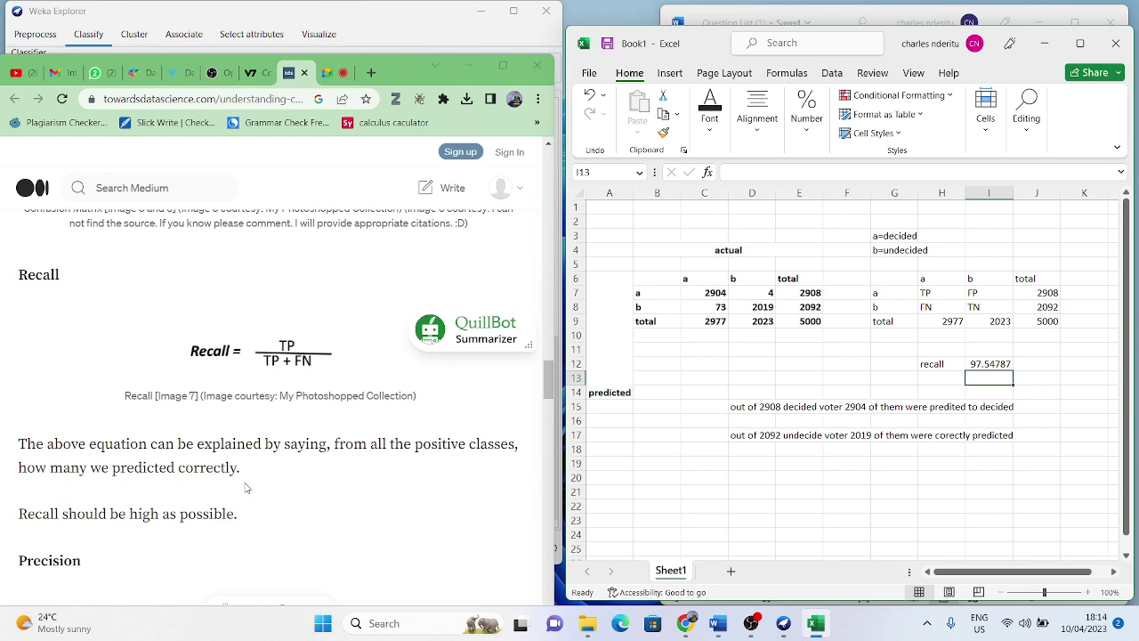
- Examine the article's Accuracy, F-measure and Precision sections, and match the Precision formula's TP and FP to their counts in the original matrix
scroll(246, 485, "down", 6)
scroll(246, 485, "up", 4)
scroll(246, 485, "down", 8)
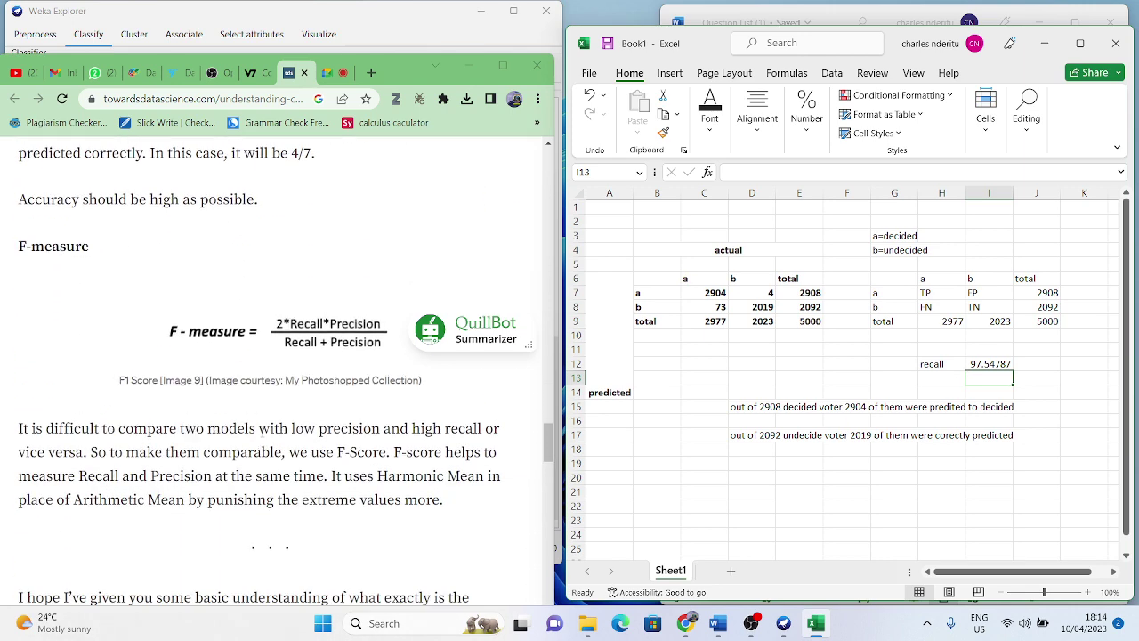
scroll(262, 433, "up", 3)
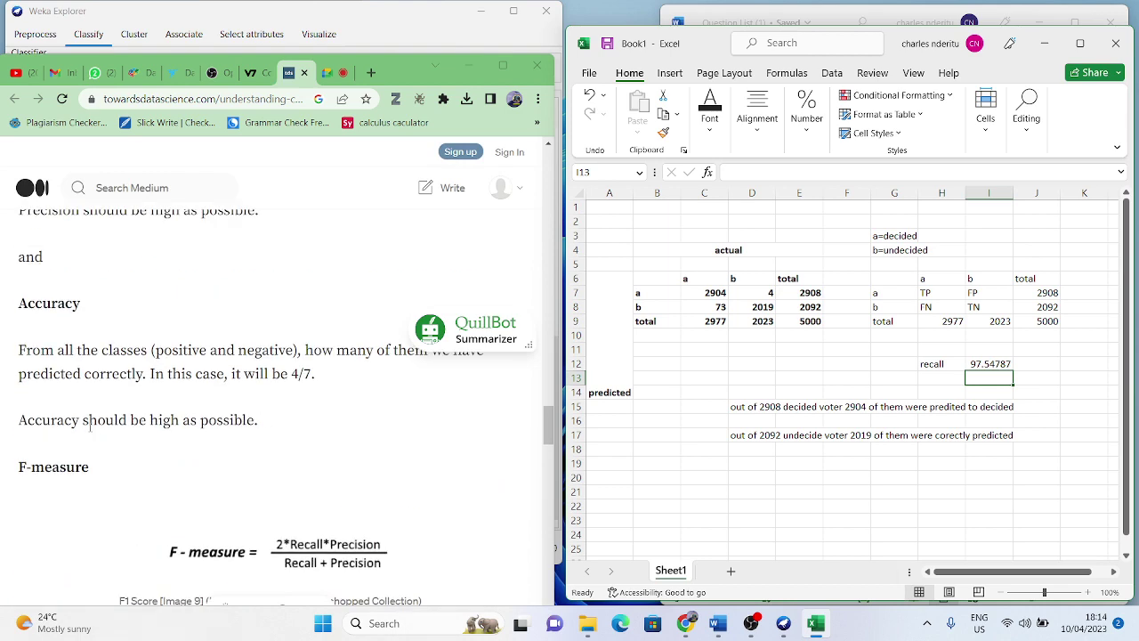
scroll(151, 427, "up", 5)
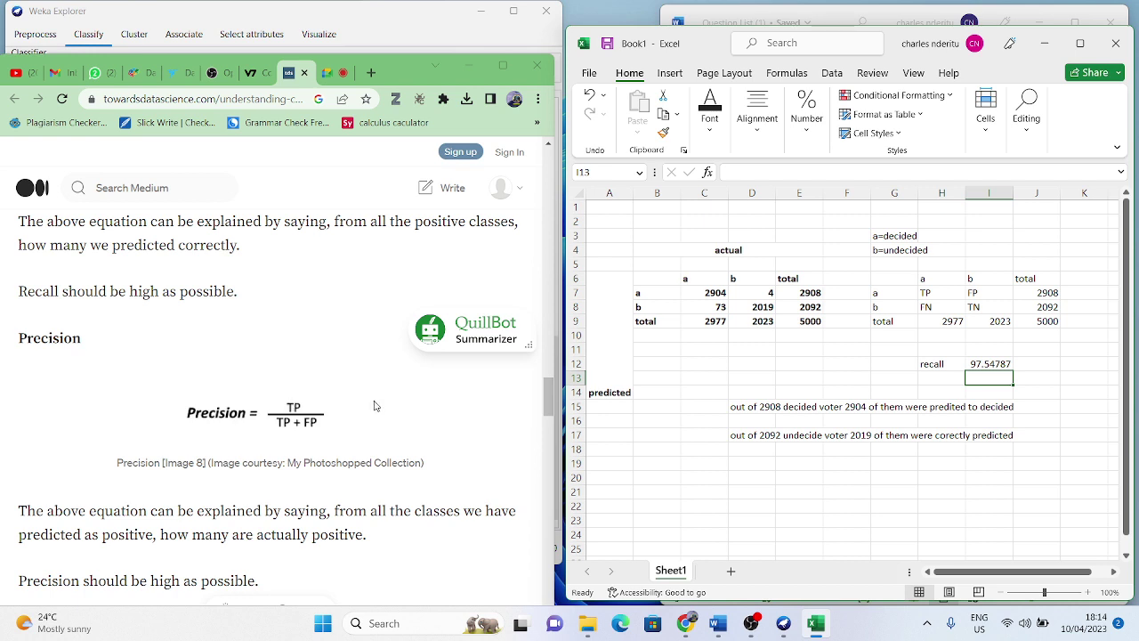
left_click(711, 294)
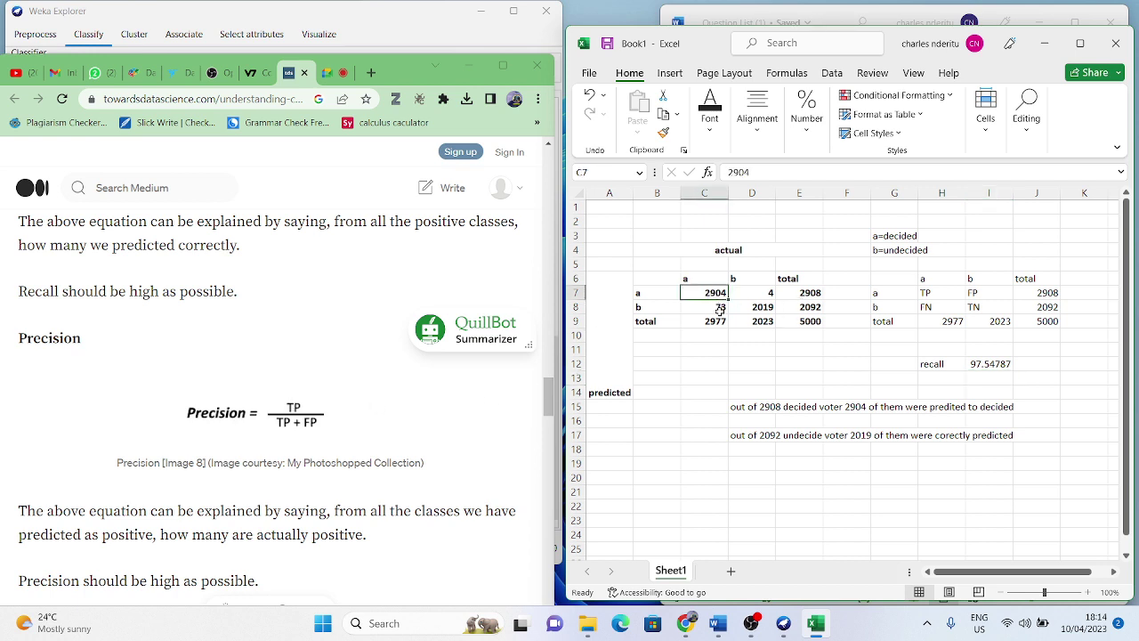
left_click(720, 309)
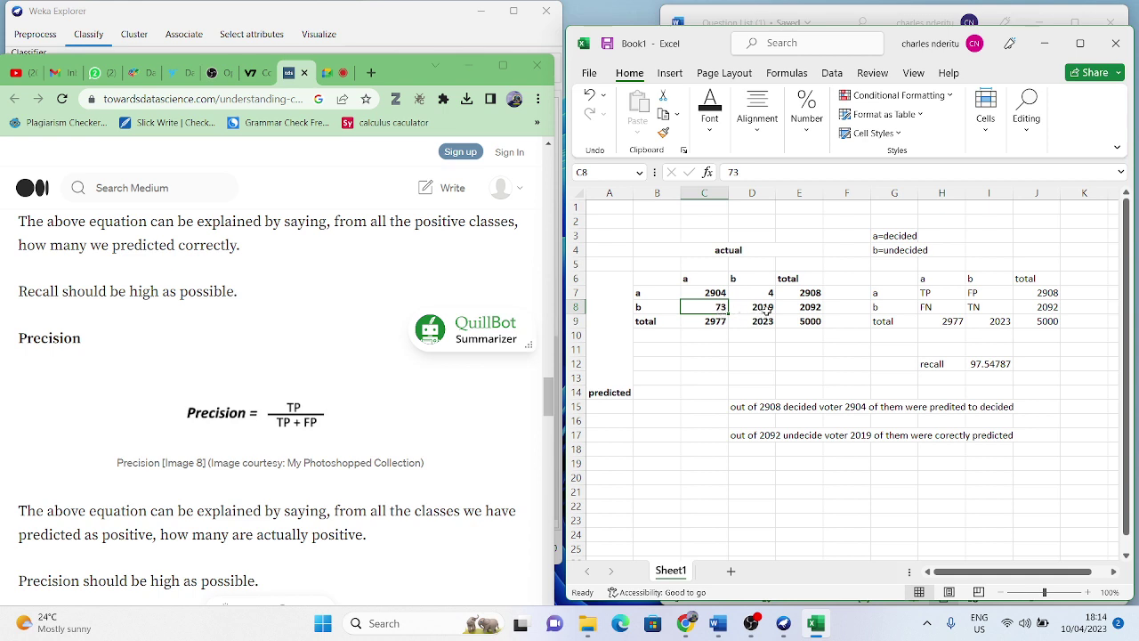
left_click(719, 293)
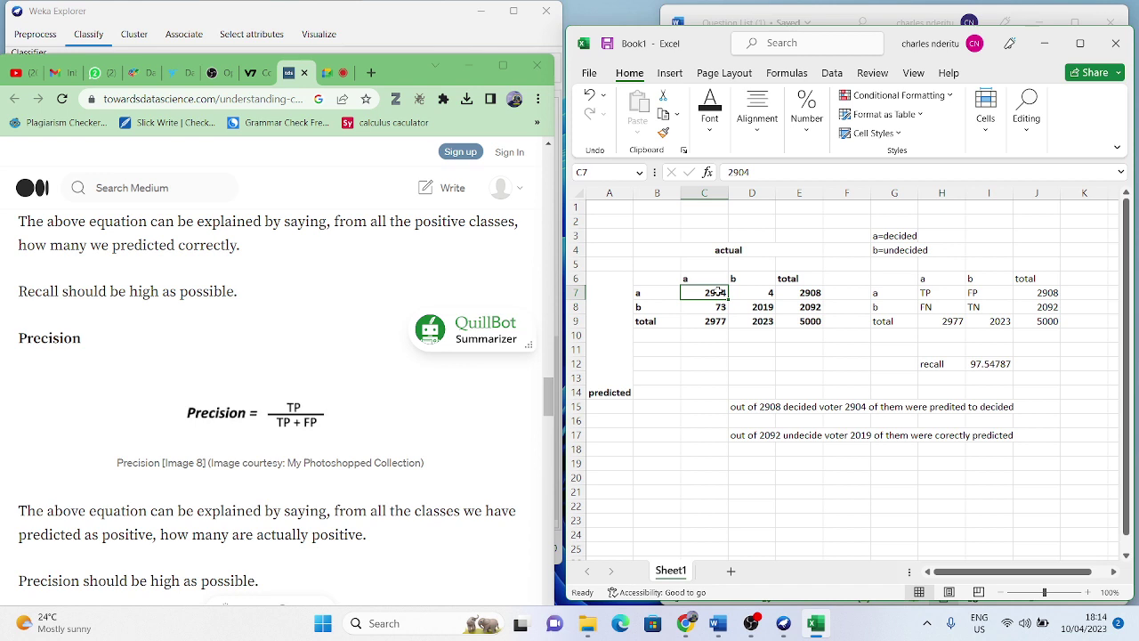
left_click(760, 293)
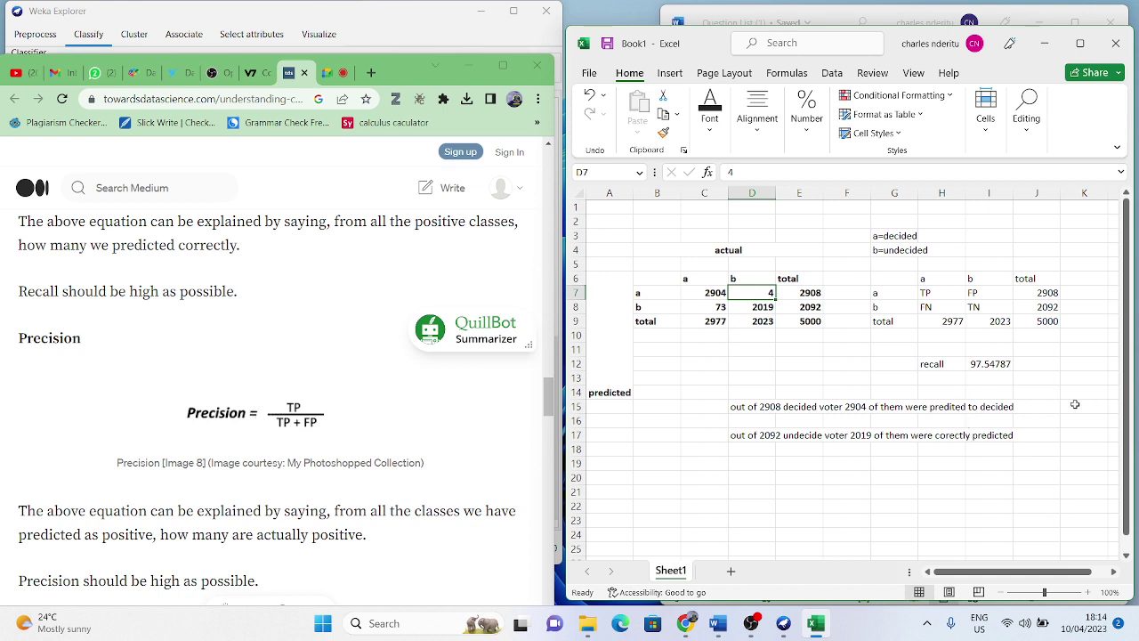
- Label J13 "precision" and calculate the precision percentage in K13 with =2904/(2904+4)*100
left_click(1024, 379)
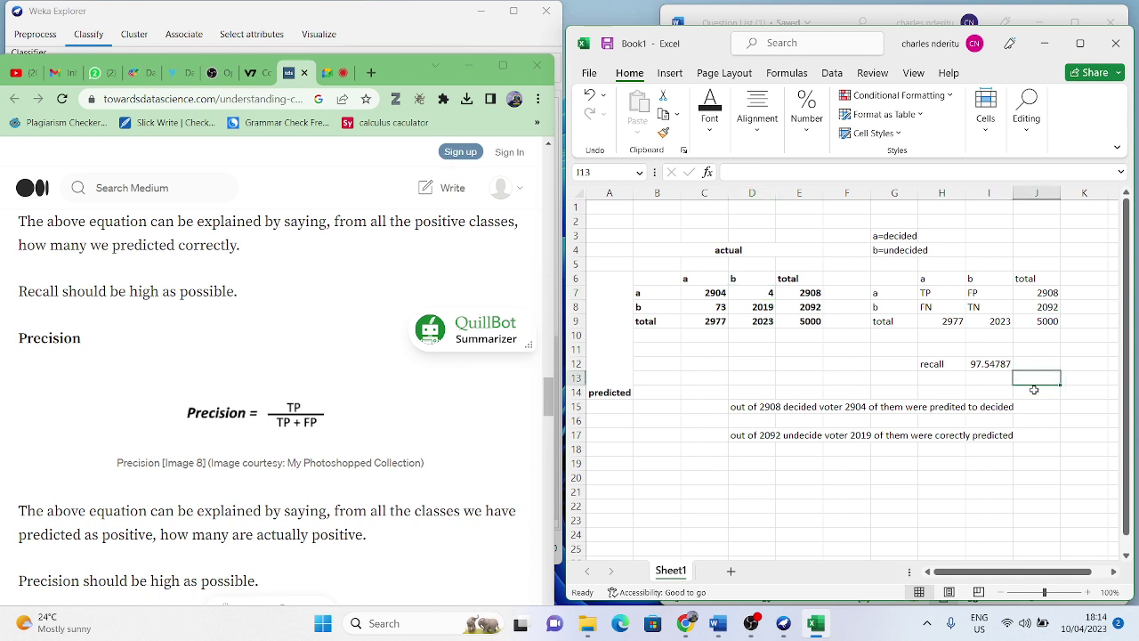
type("preci")
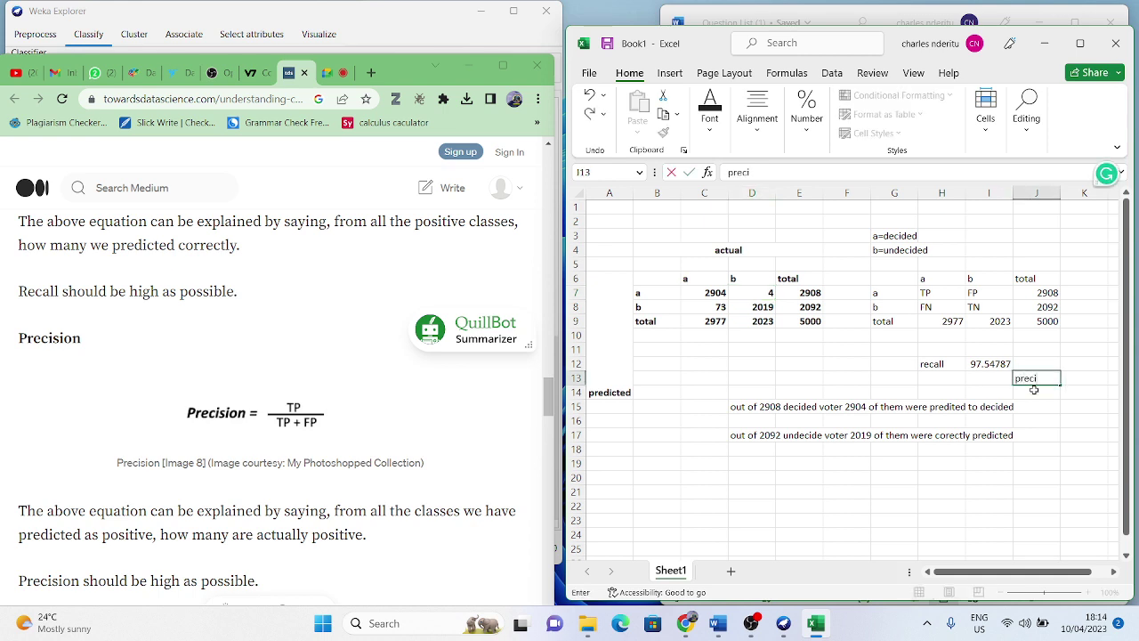
type("sion")
key("Tab")
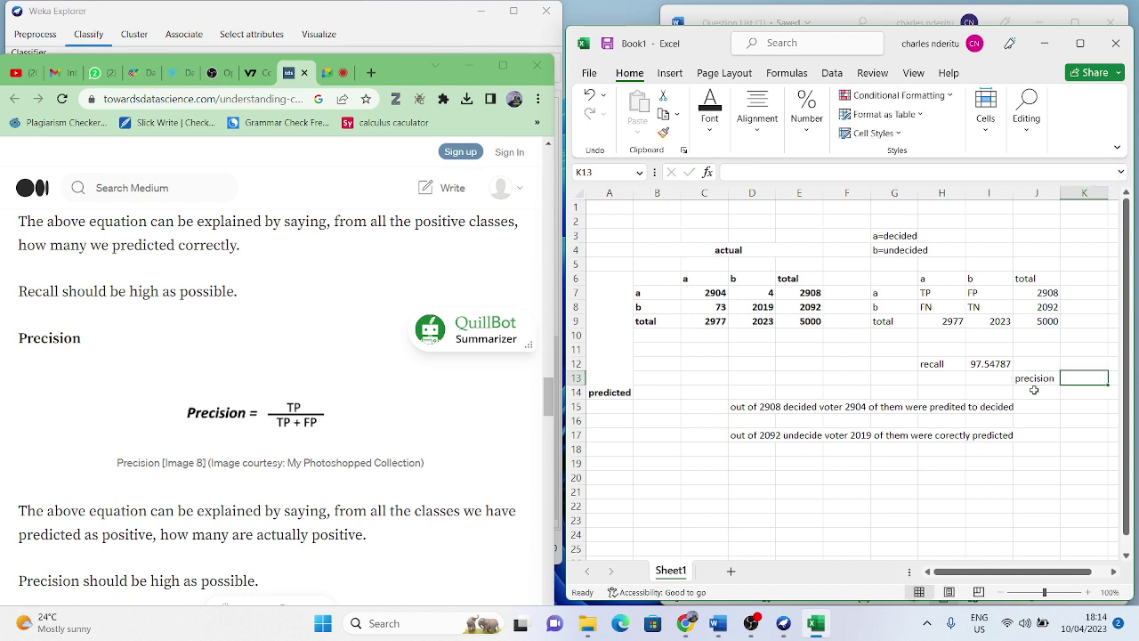
type("=")
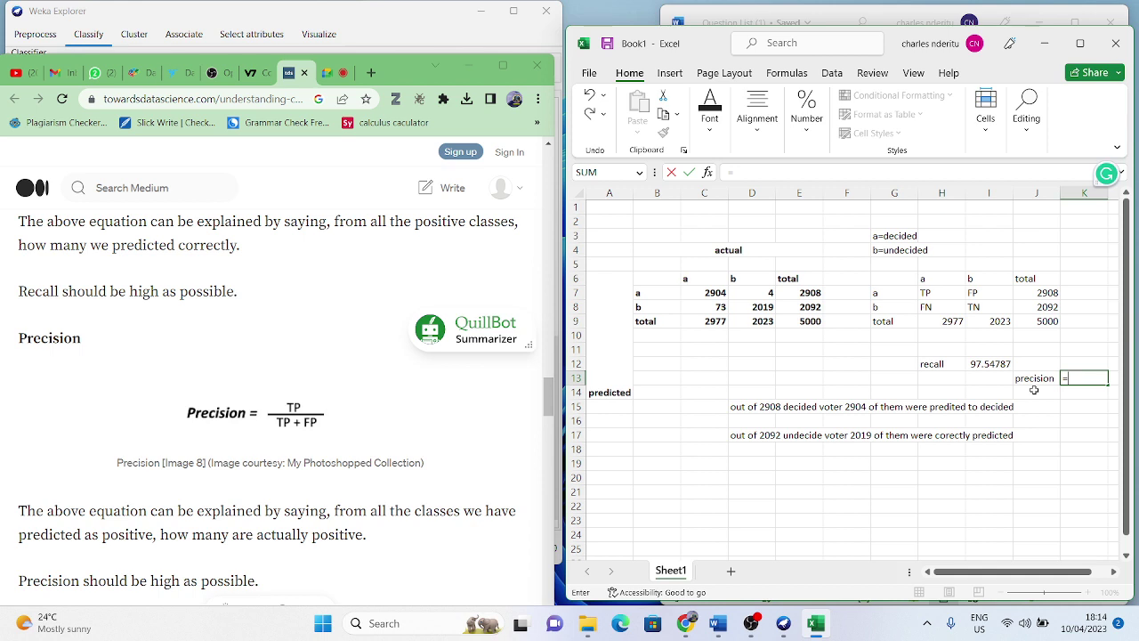
type("2904/(2904+")
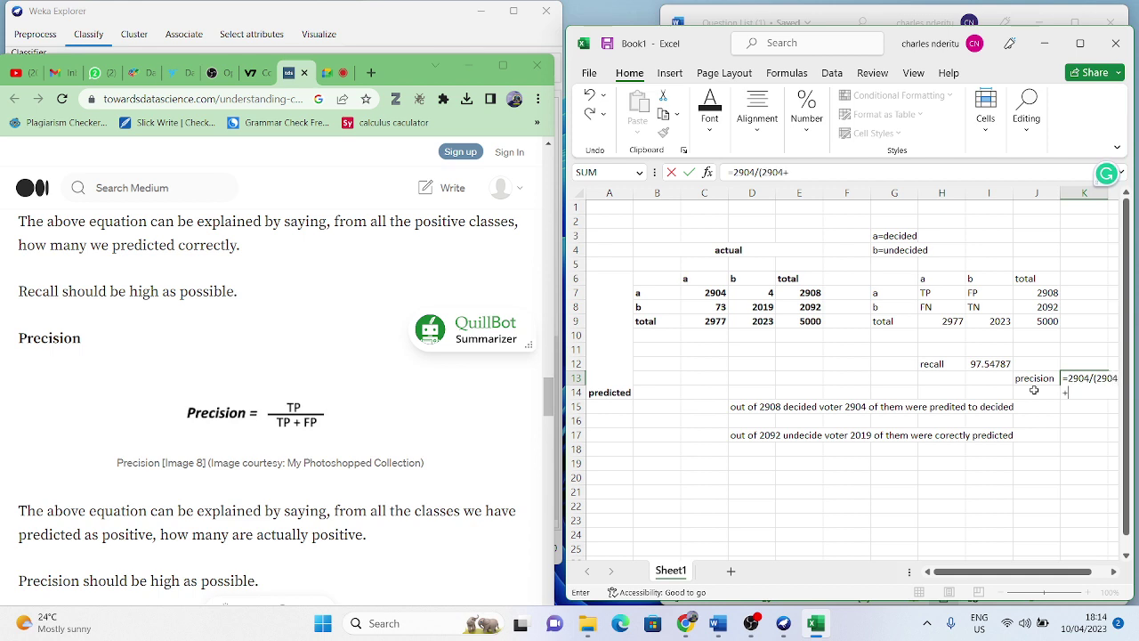
type("4)*100")
key("ctrl+Return")
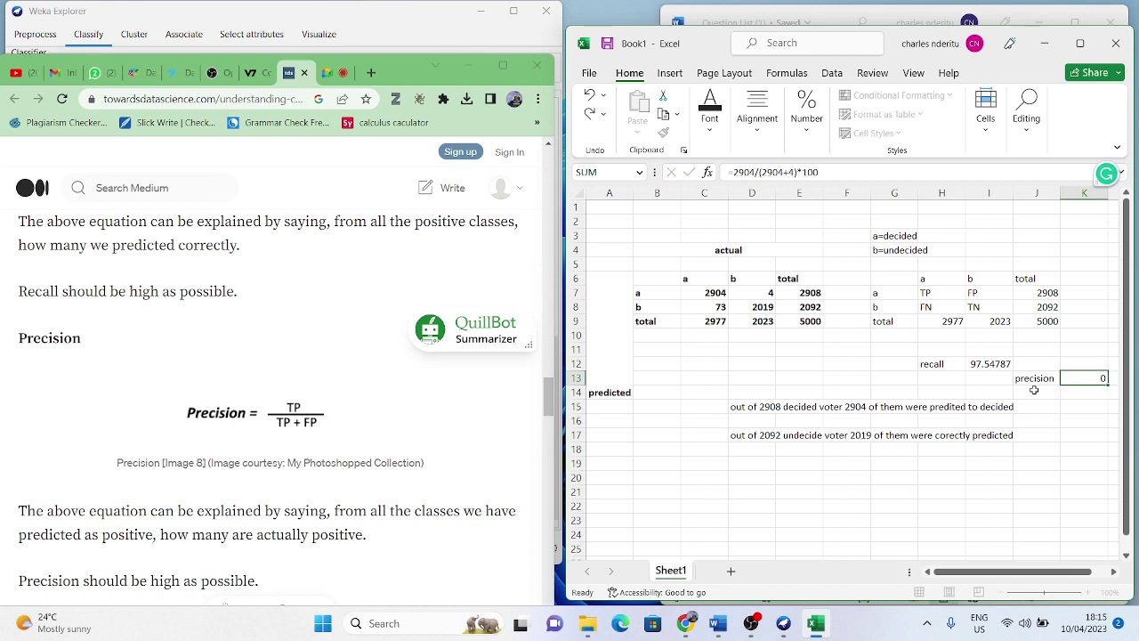
key("Return")
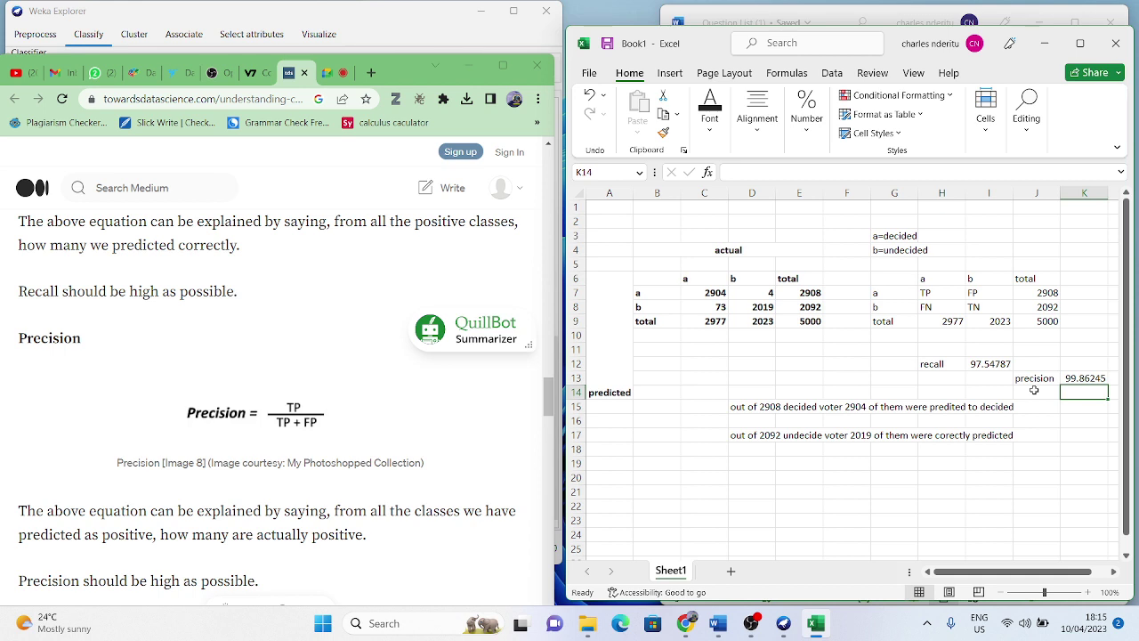
- Make the recall and precision labels and their calculated percentages bold
left_click_drag(925, 362, 1080, 383)
key("ctrl+b")
left_click(1059, 410)
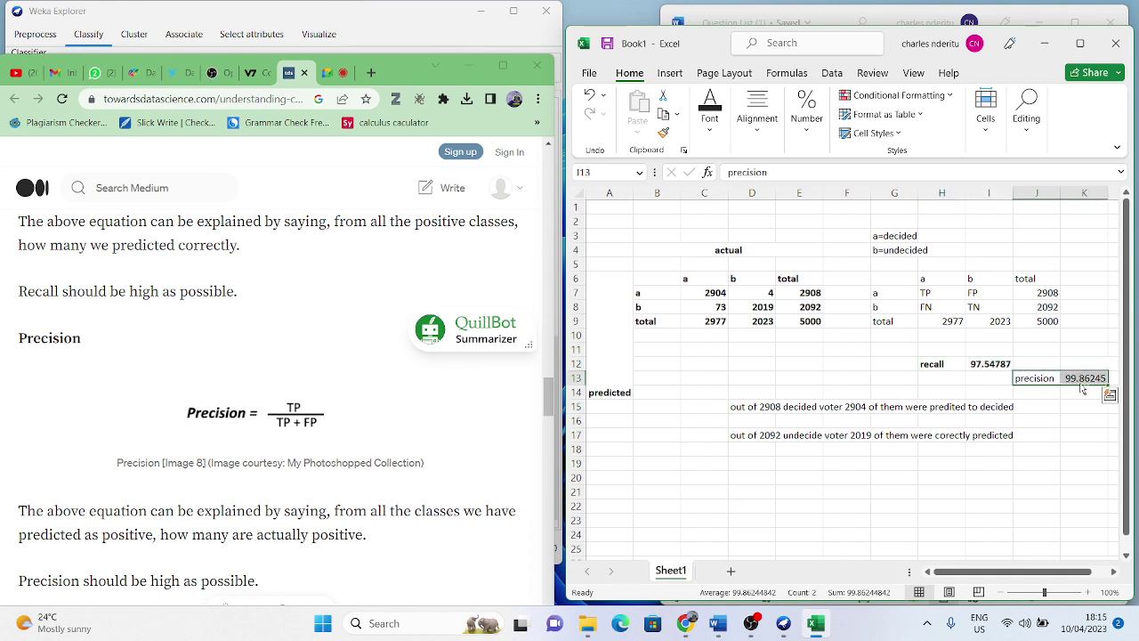
key("ctrl+b")
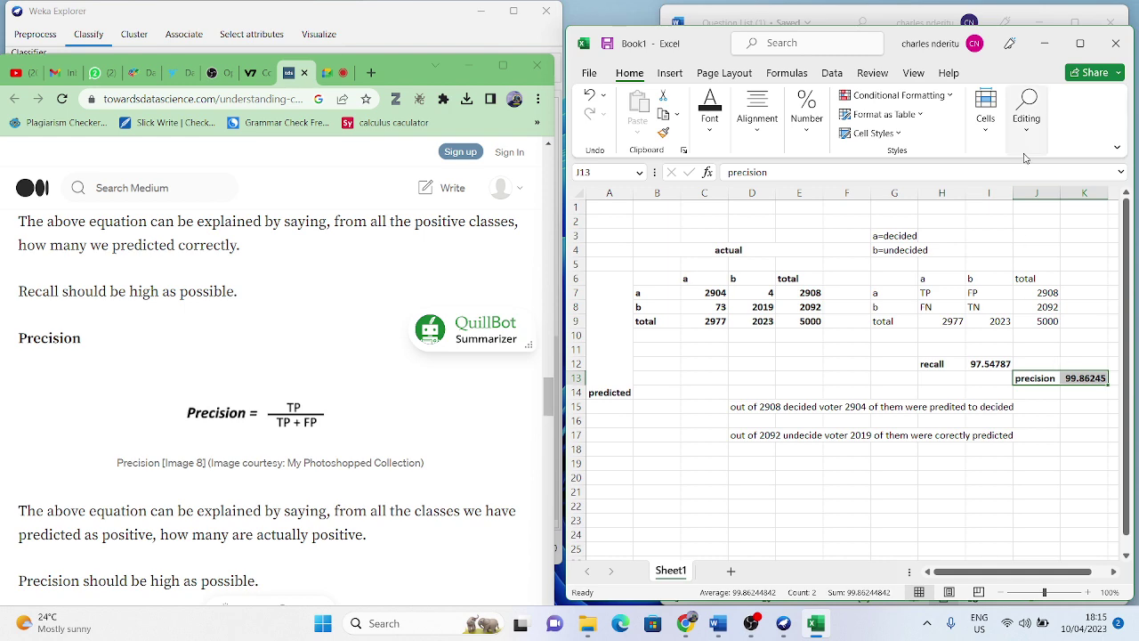
- Return to the Weka results and check the Word question list for the Undecided class definitions and Question 2's ROC curve requirement
left_click(1045, 44)
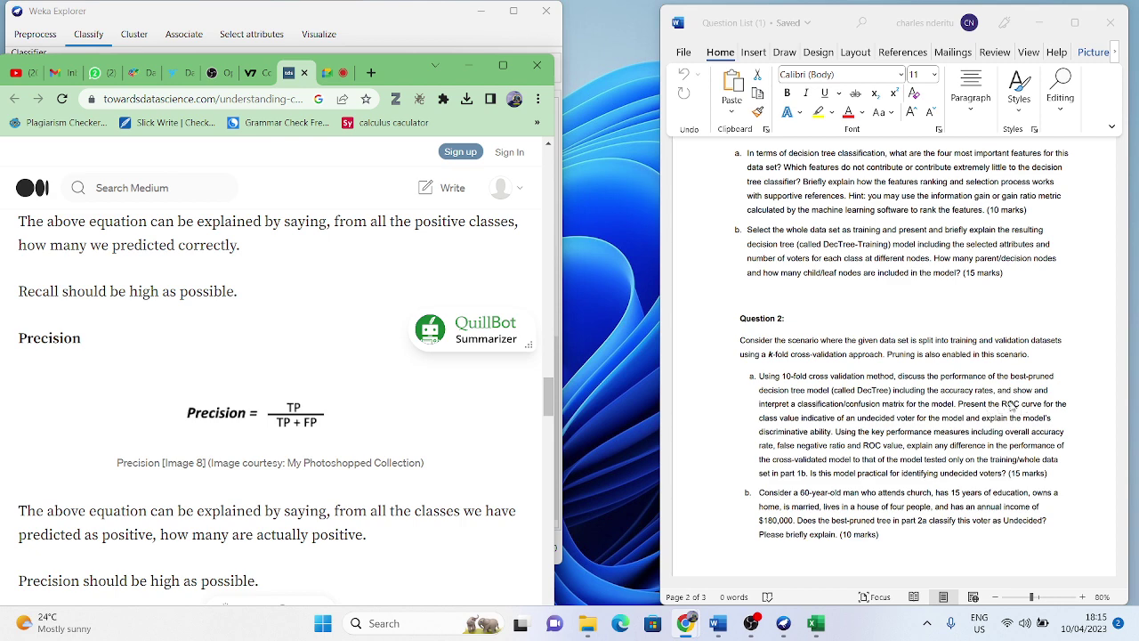
left_click_drag(471, 66, 469, 67)
left_click(470, 71)
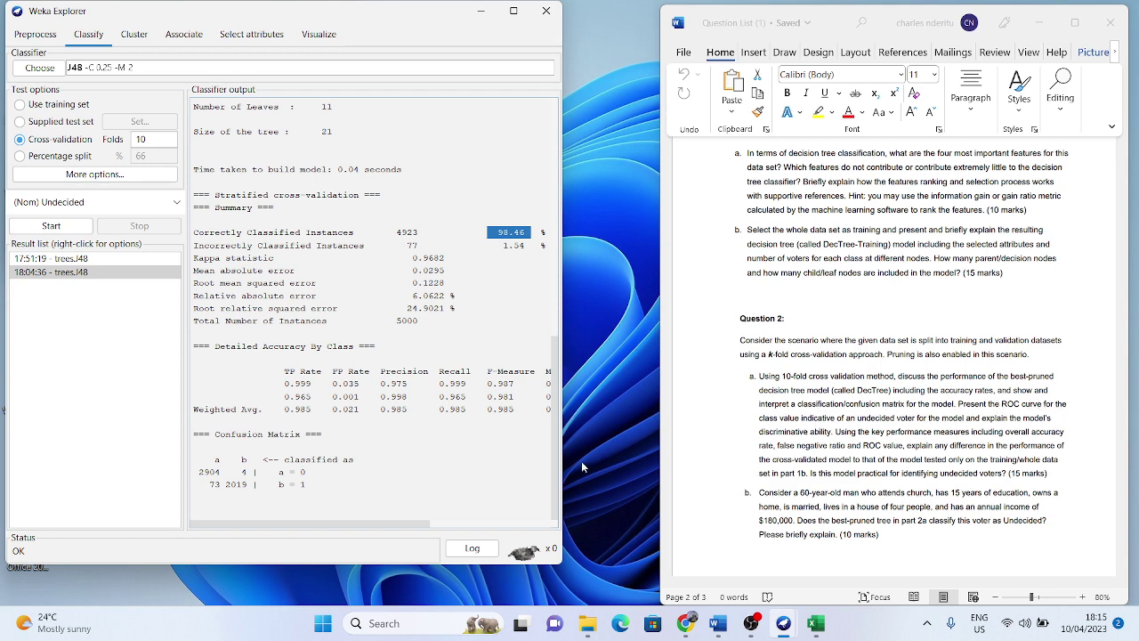
mouse_move(598, 632)
scroll(872, 426, "up", 8)
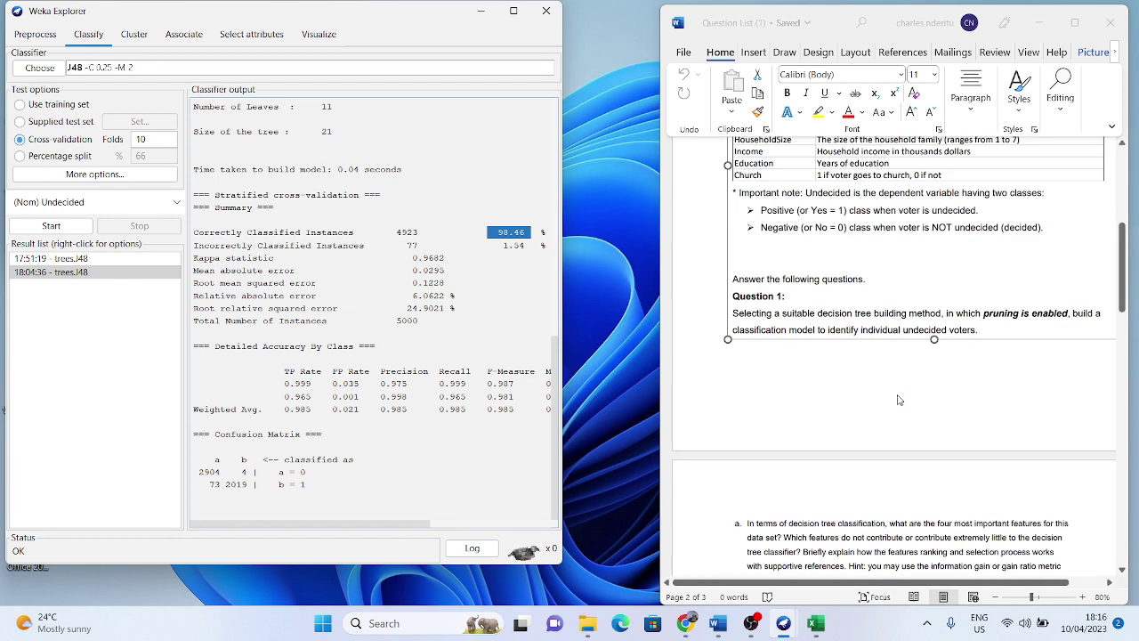
scroll(933, 208, "down", 9)
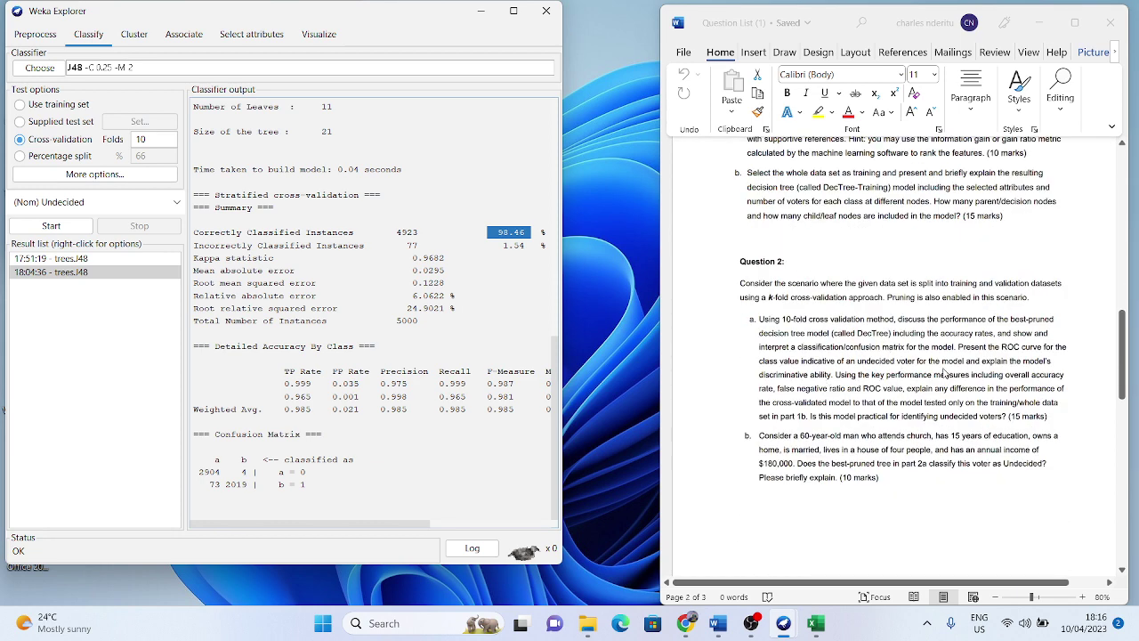
- Visualize the threshold curve of the 18:04:36 J48 result for class value 1 and maximize its plot window
left_click(91, 270)
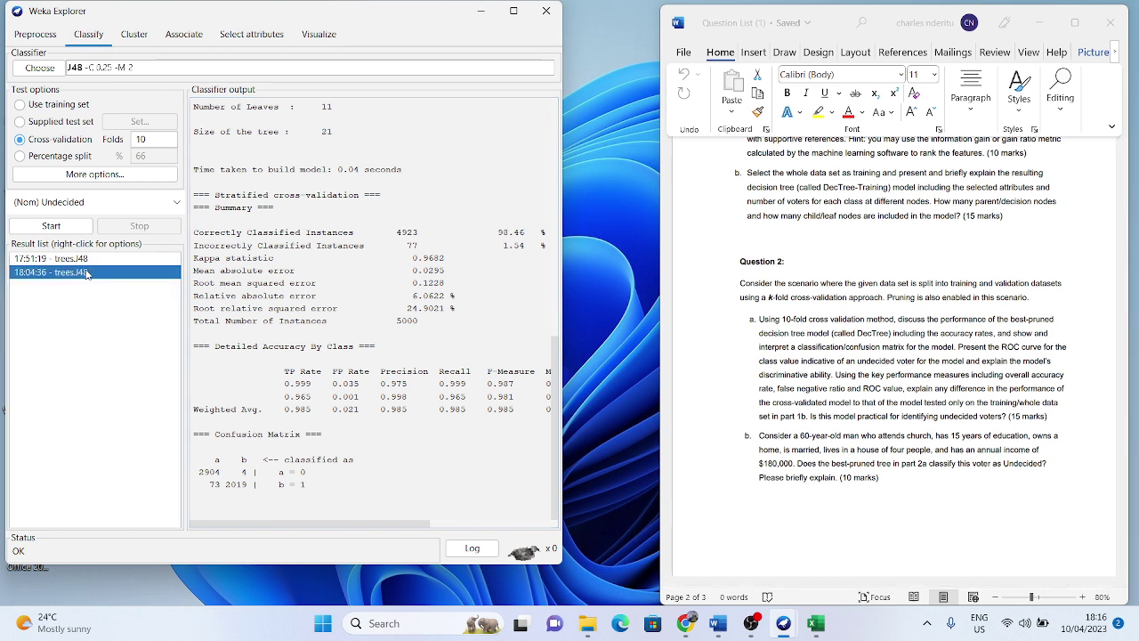
right_click(87, 273)
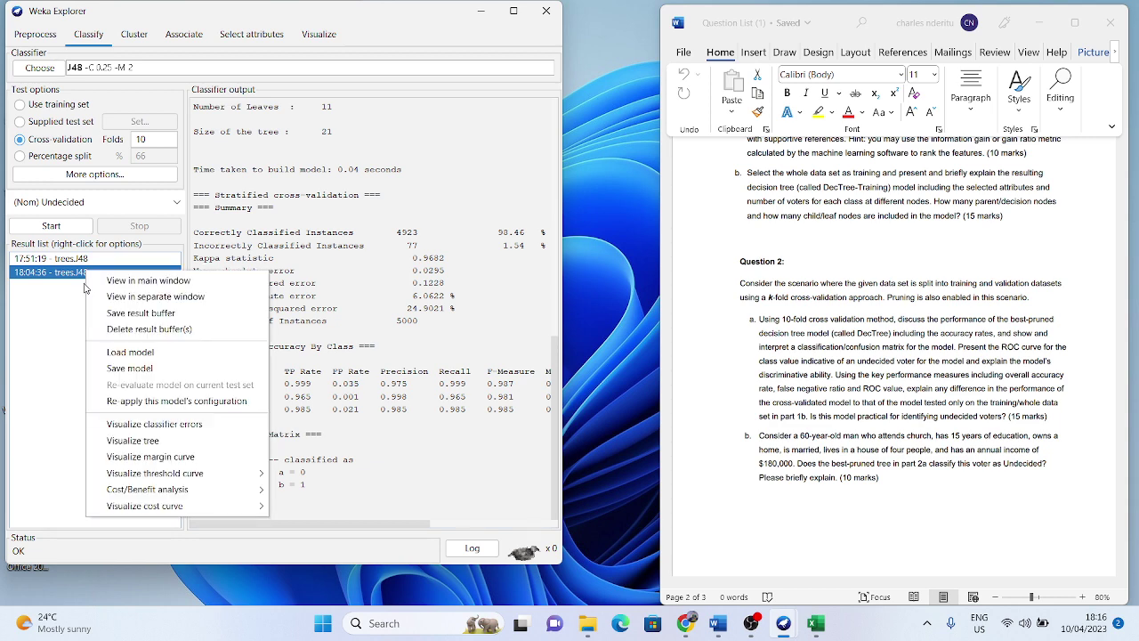
mouse_move(166, 481)
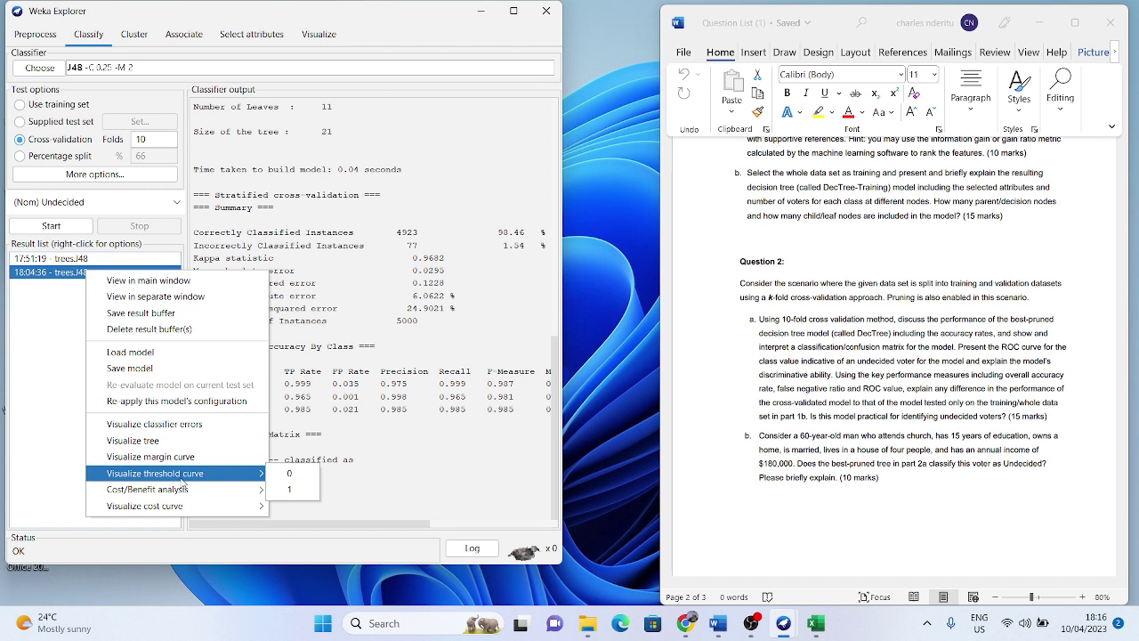
left_click(286, 490)
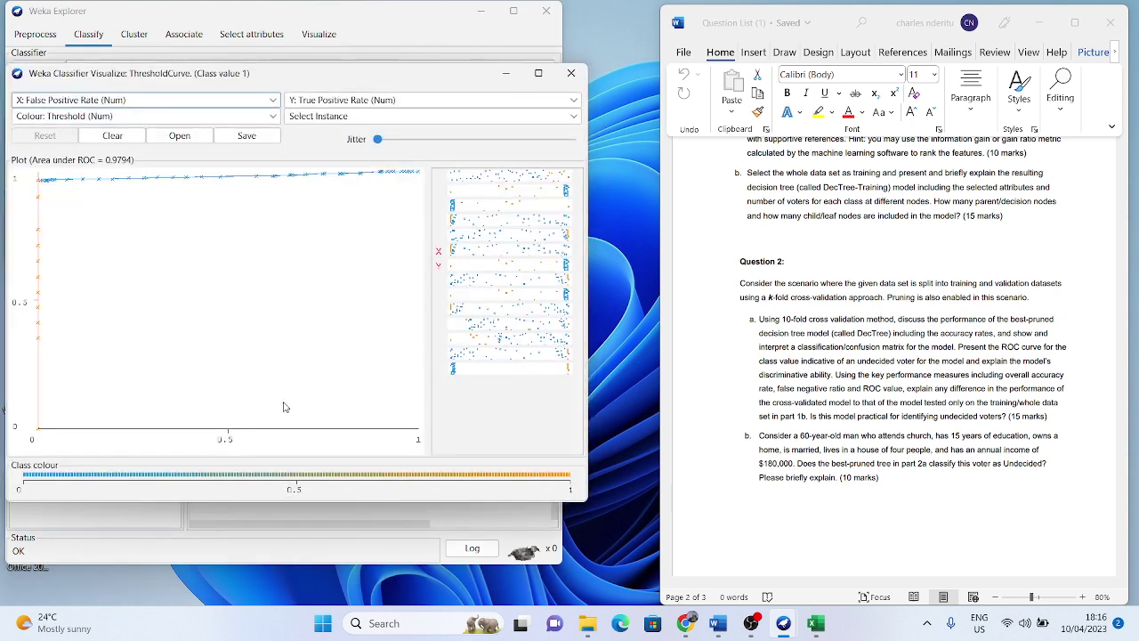
left_click(538, 74)
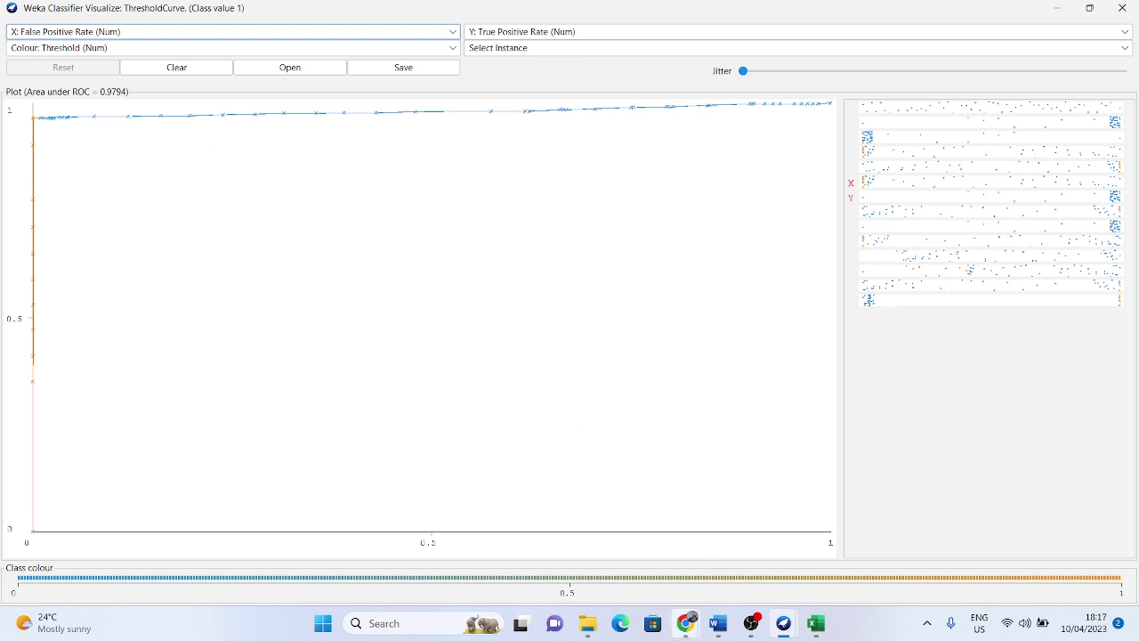
mouse_move(686, 623)
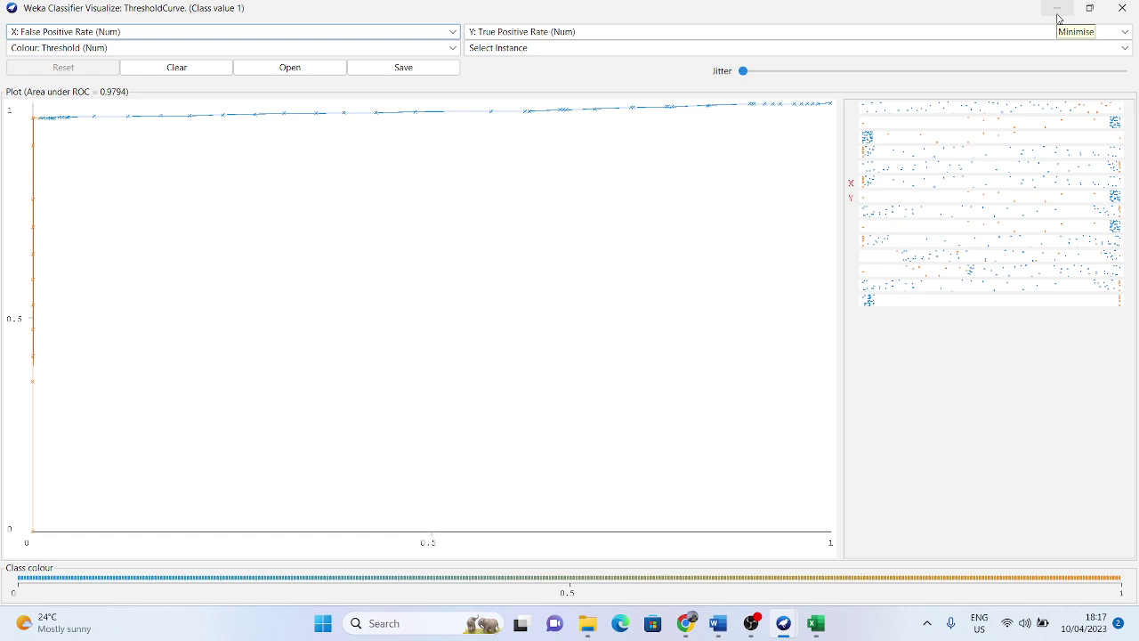
- Close the ROC curve window and compare the correctly classified percentages of the cross-validated and training-set J48 results
left_click(1118, 9)
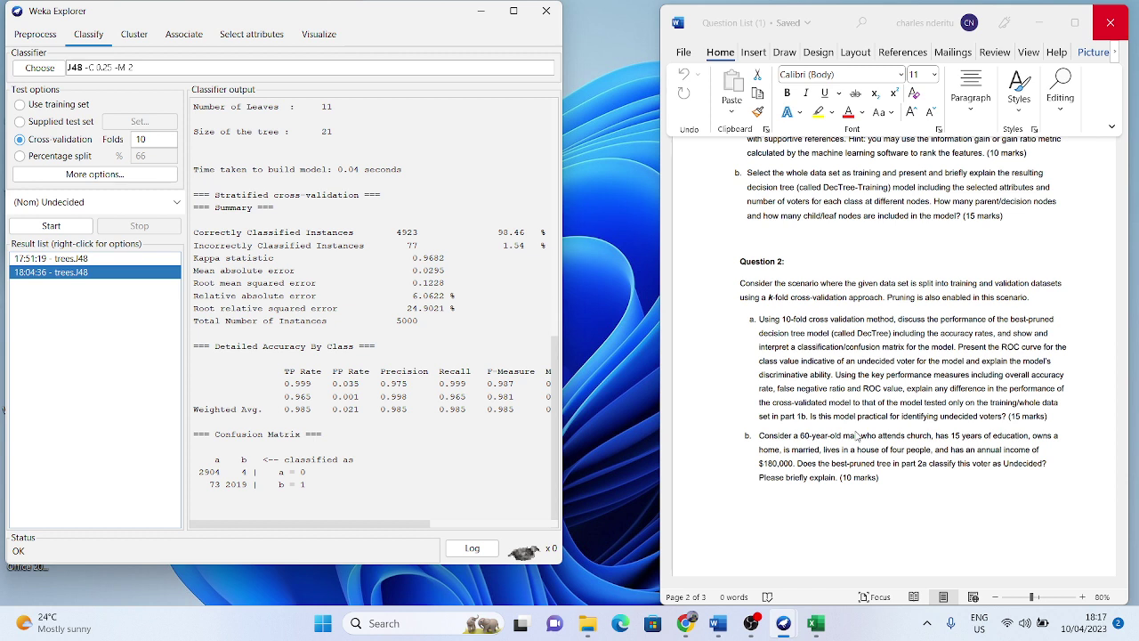
double_click(523, 235)
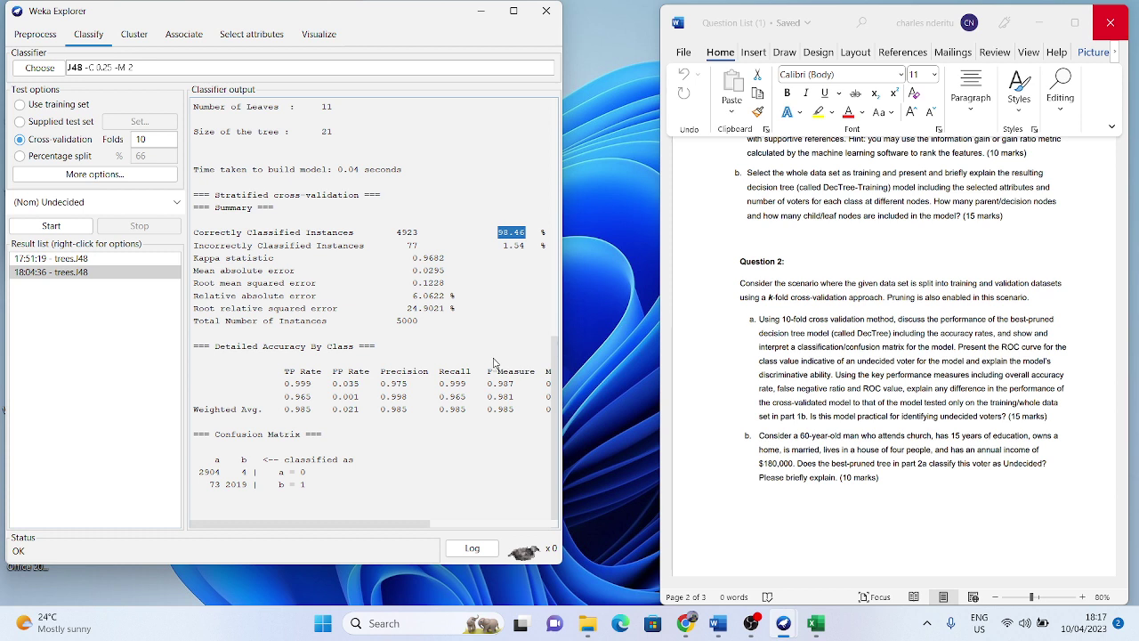
left_click(100, 260)
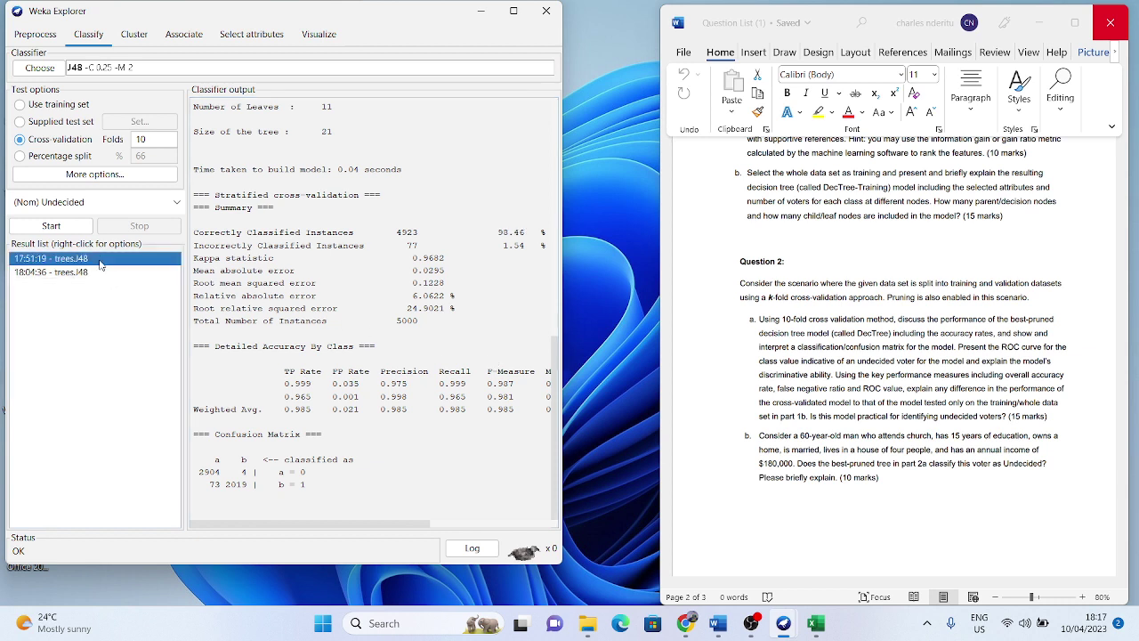
double_click(512, 234)
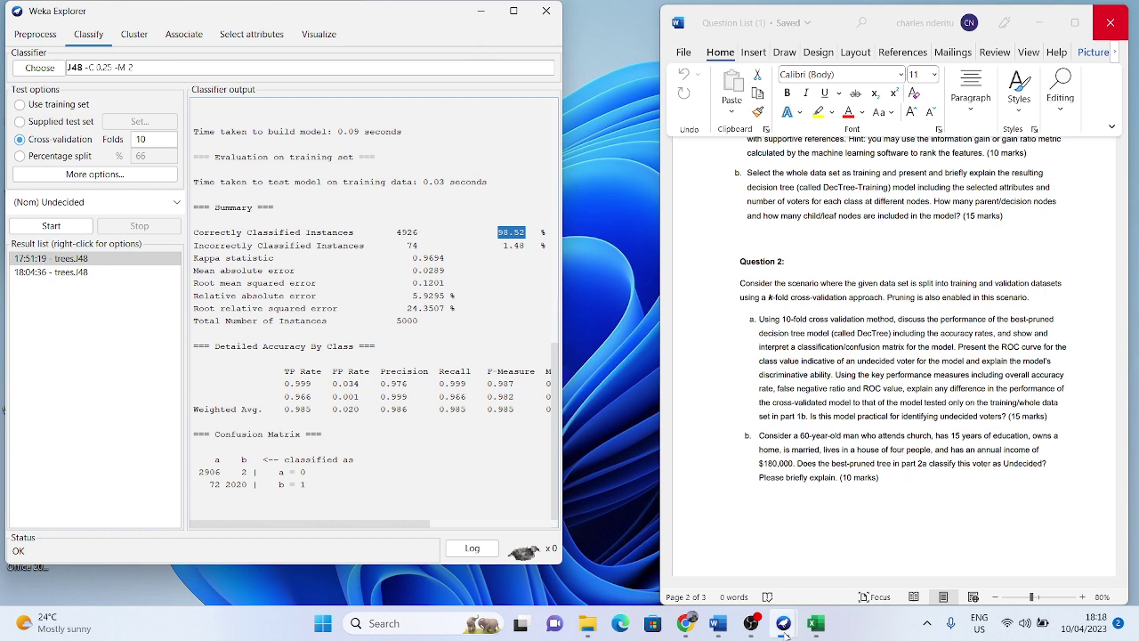
- Switch to the Book1 workbook in Excel, add a new sheet, and move the window clear of the question document
mouse_move(811, 632)
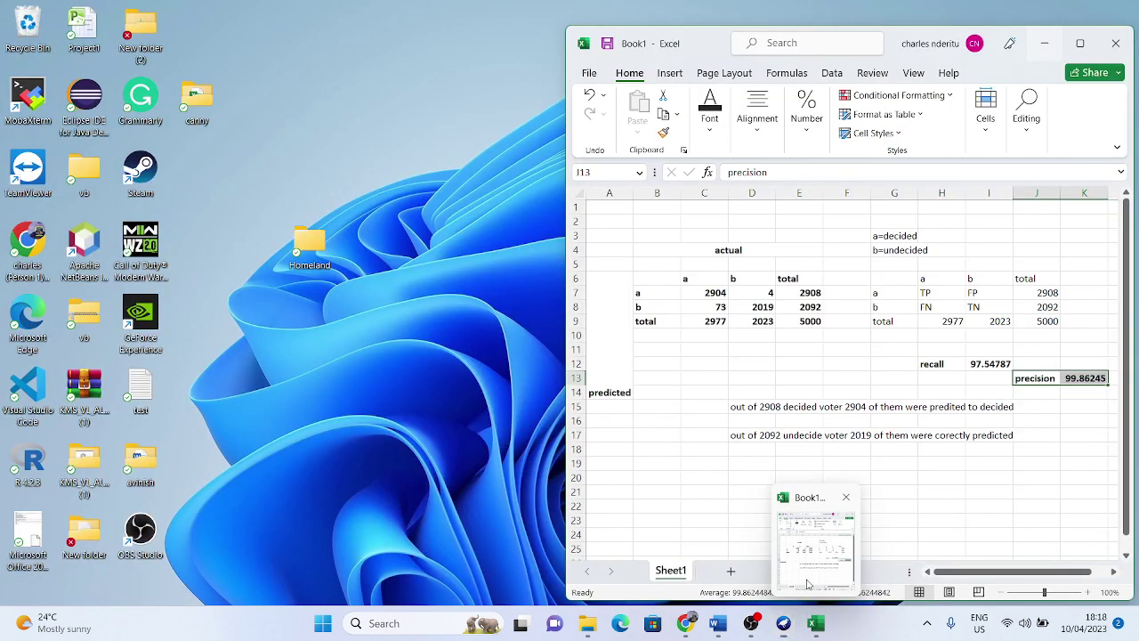
left_click(808, 587)
left_click(731, 571)
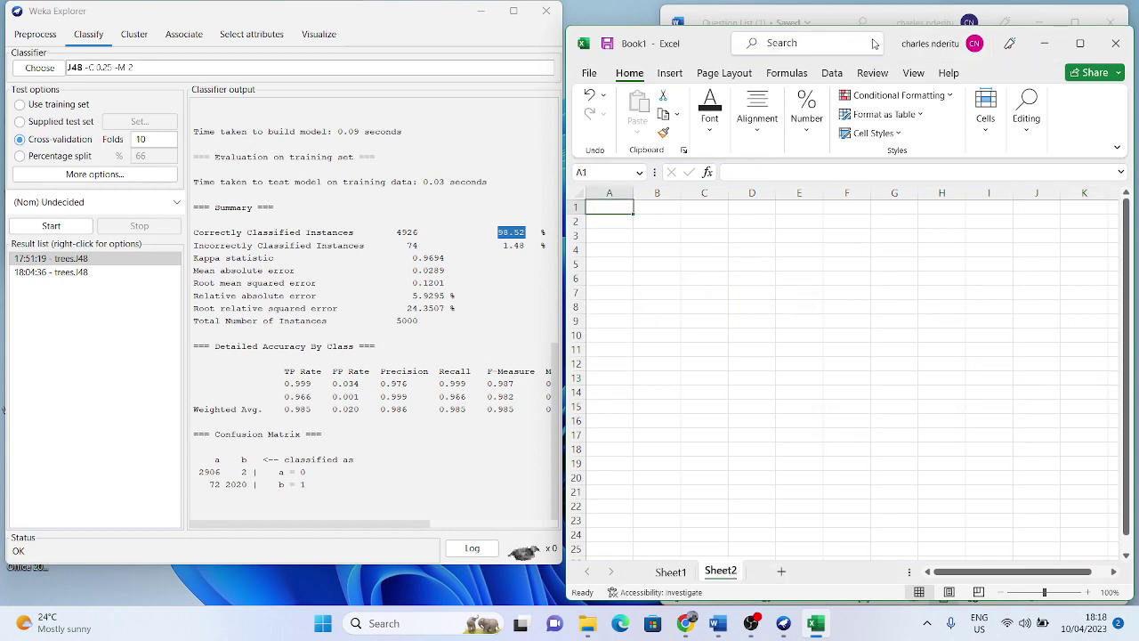
left_click_drag(920, 34, 393, 39)
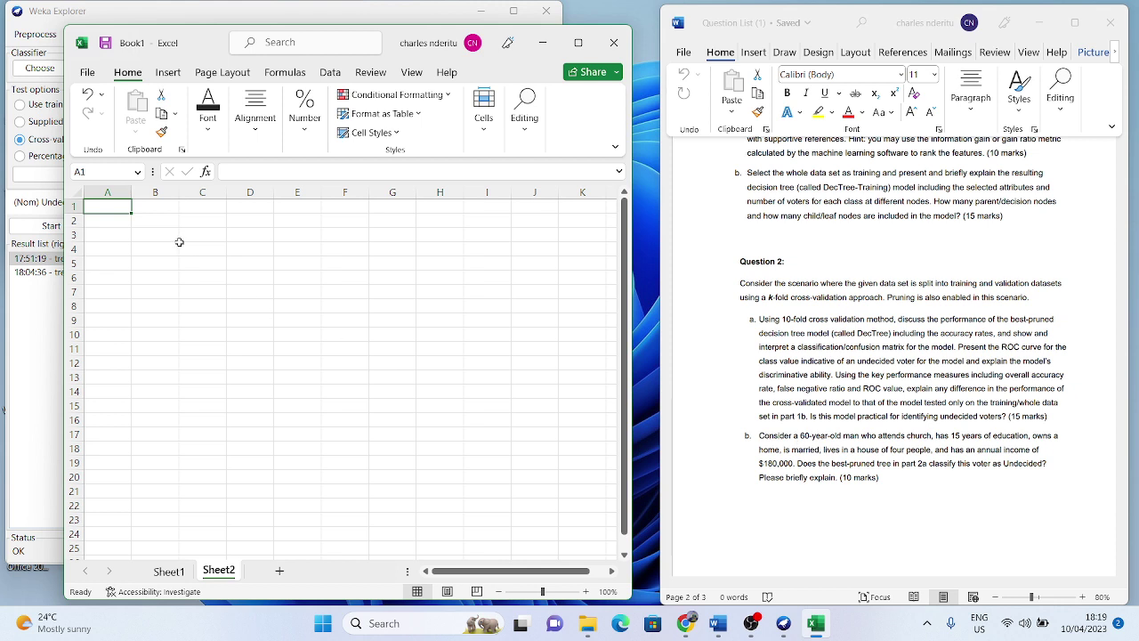
- Enter the label "age" in A2 with the value 60 in B2
left_click(109, 222)
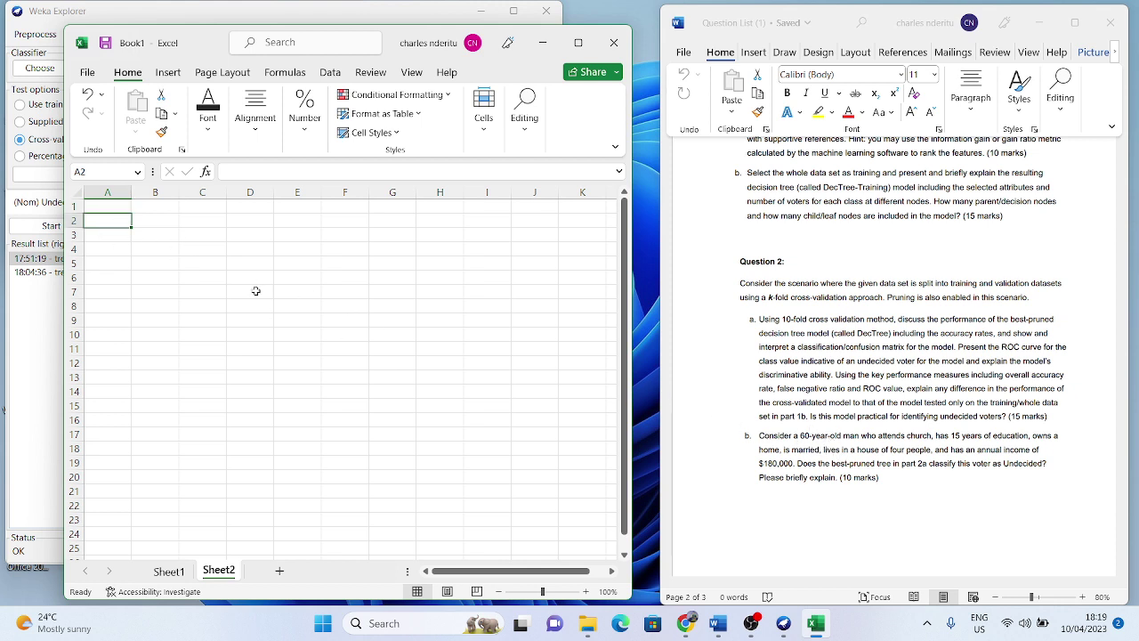
type("age")
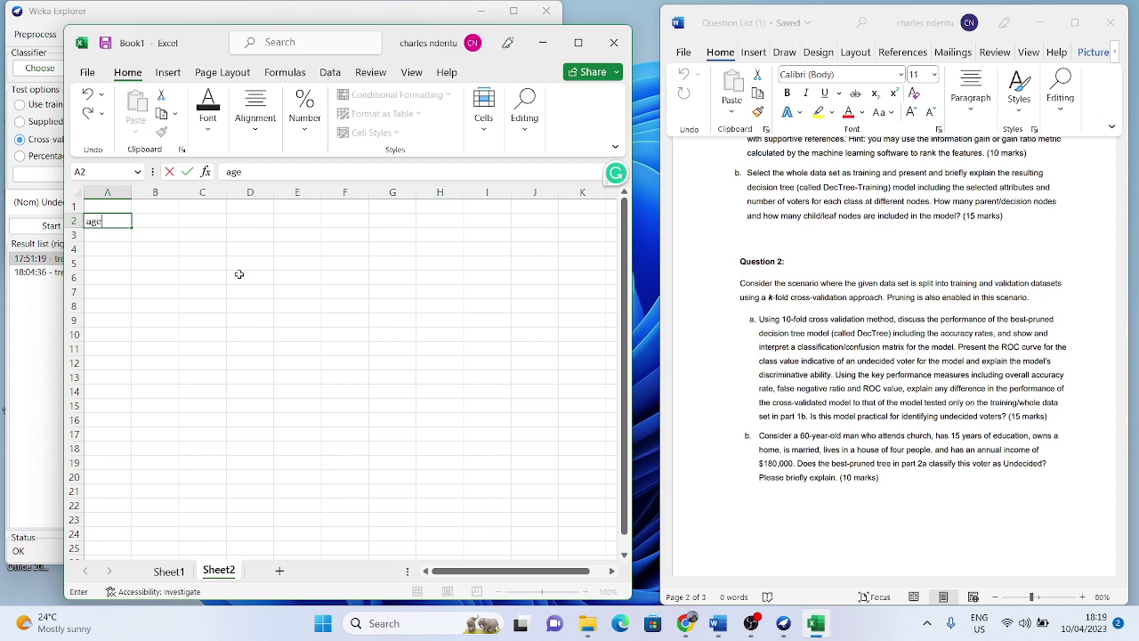
key("Tab")
type("60")
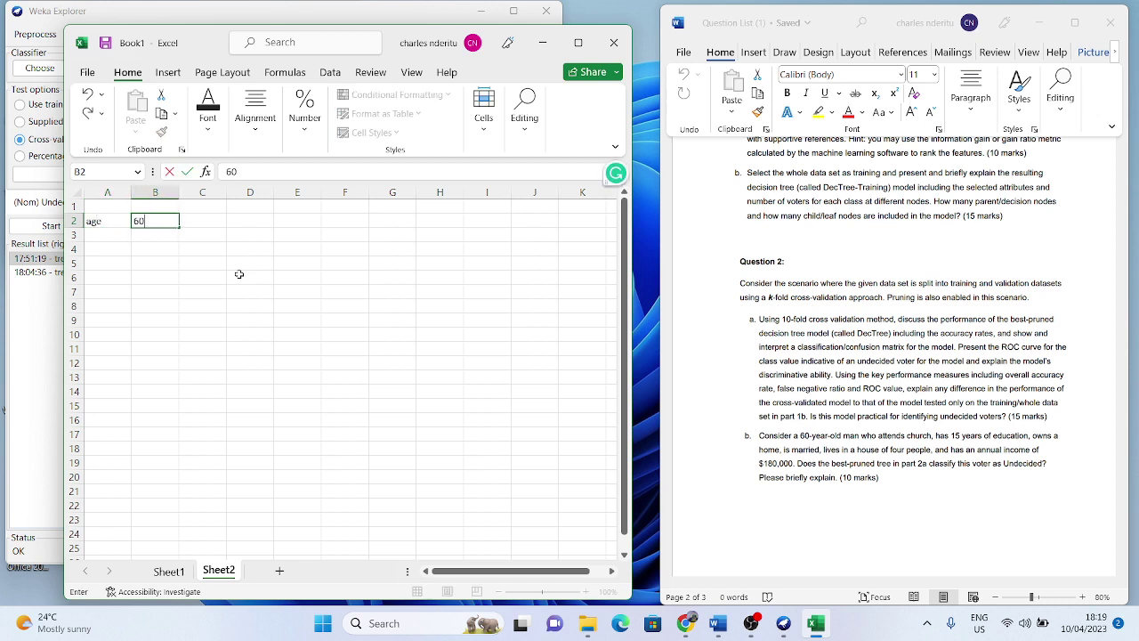
key("Return")
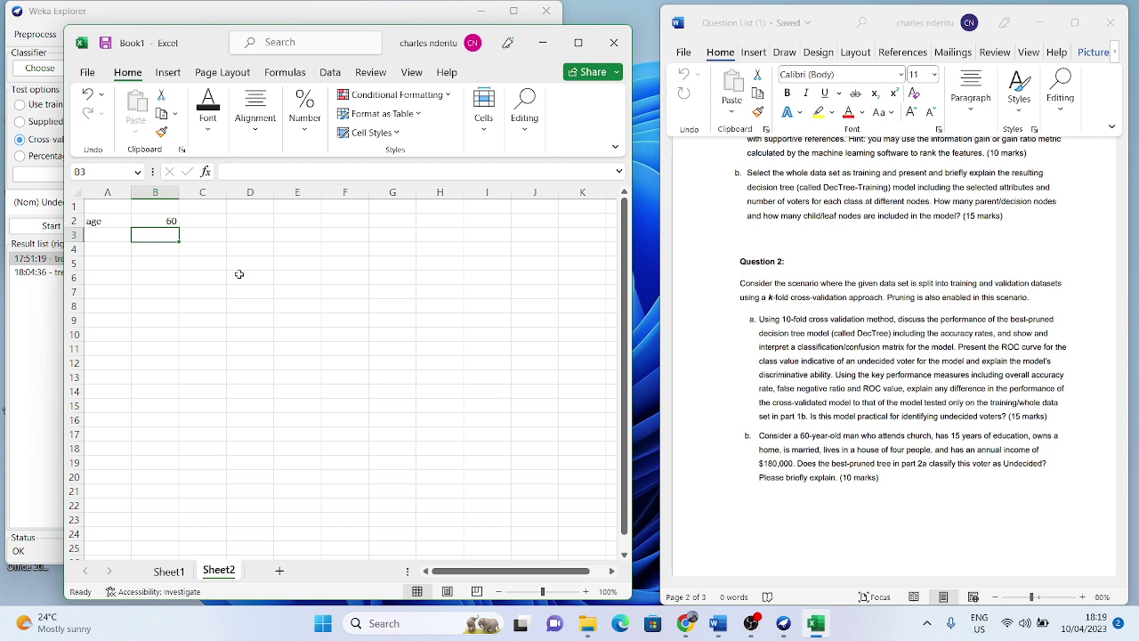
- Enter the label "female" in A3 with the value 0 in B3
key("Left")
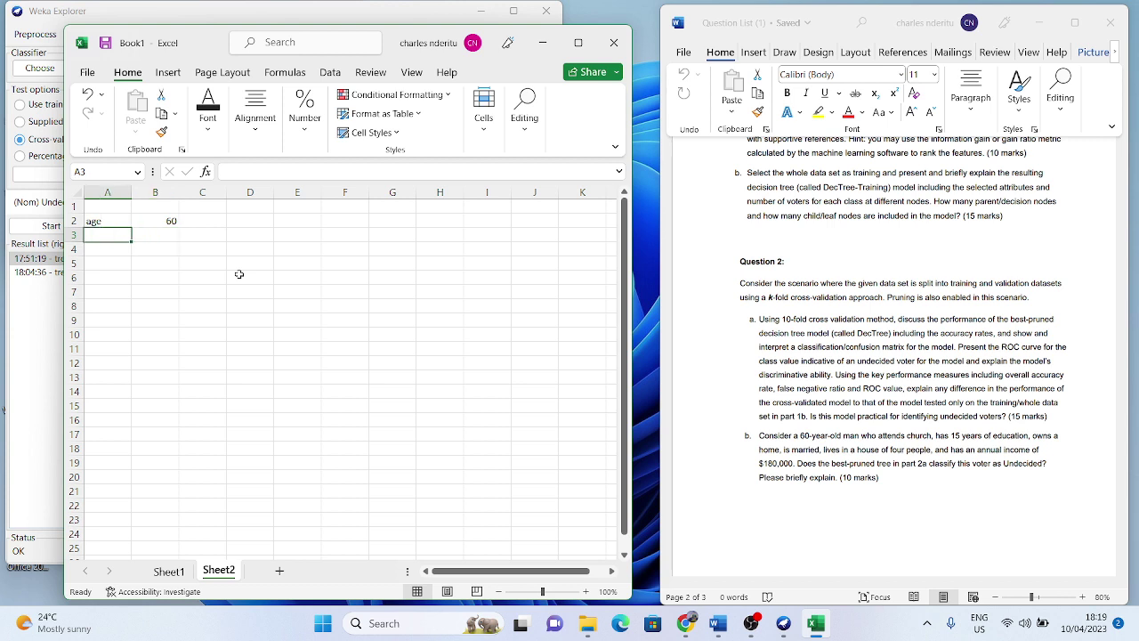
type("female")
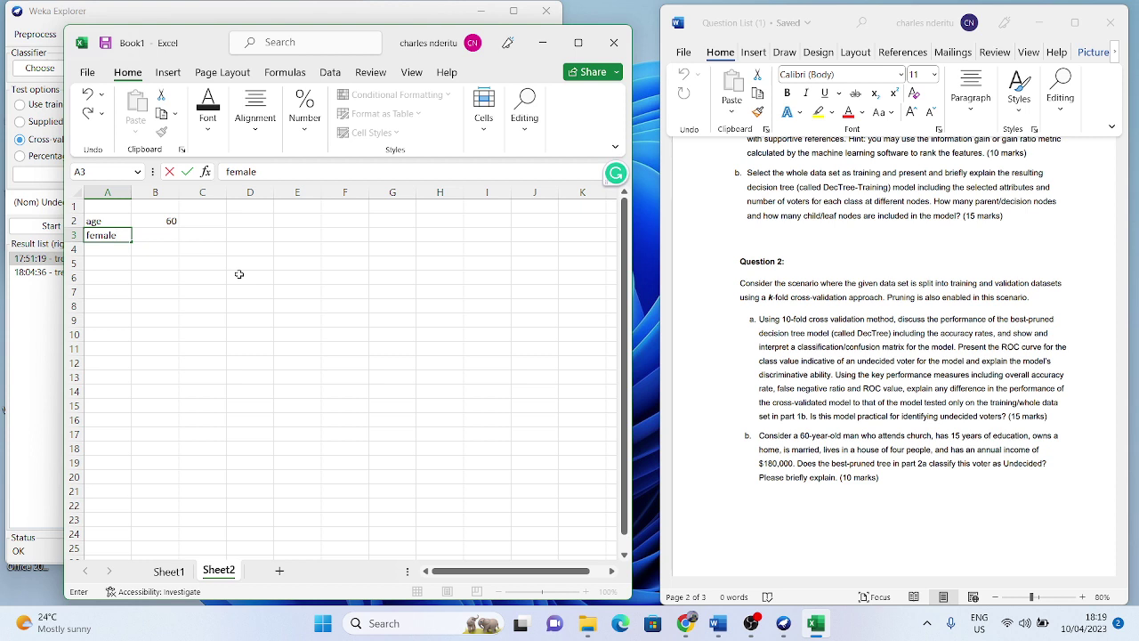
key("Tab")
type("0")
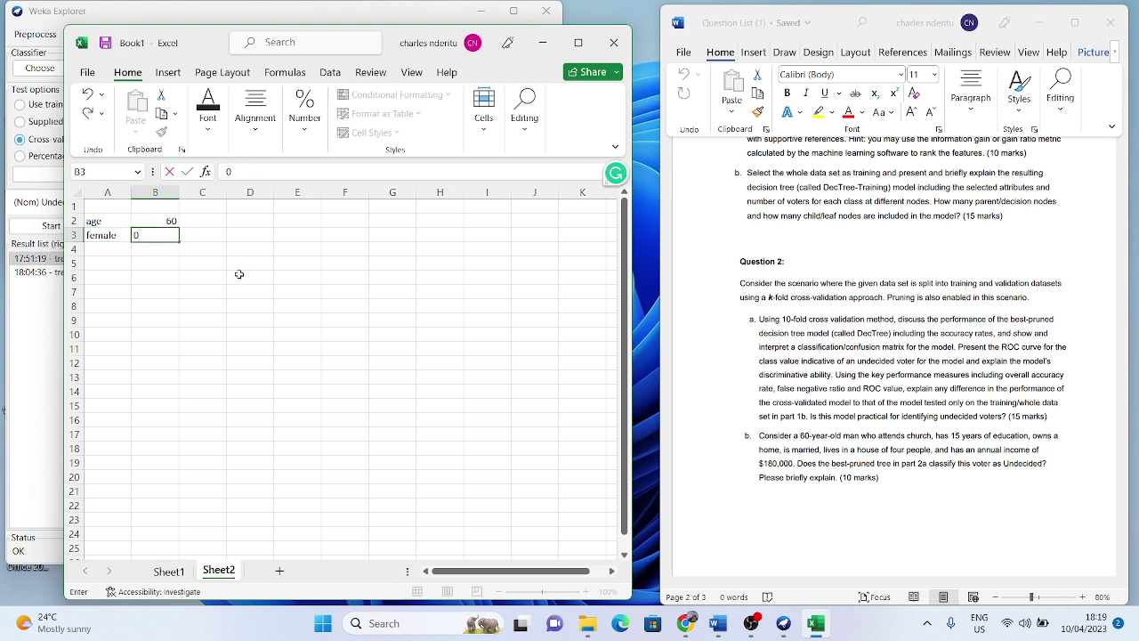
key("Return")
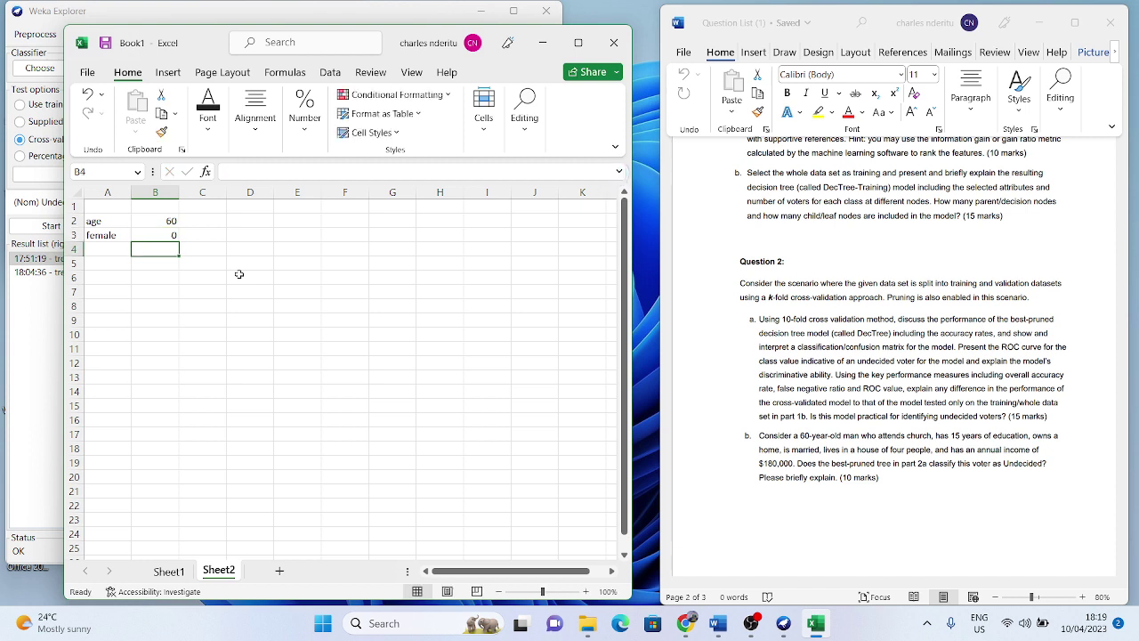
- Enter the label "church" in A4 with the value 1 in B4
key("Left")
type("chu")
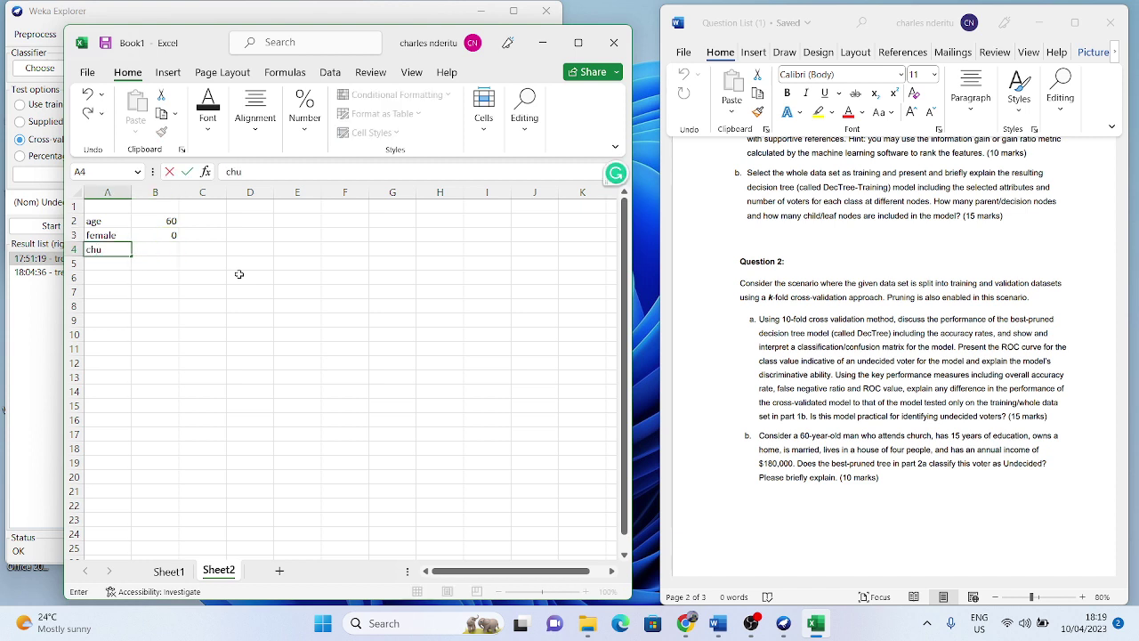
type("rch")
key("Tab")
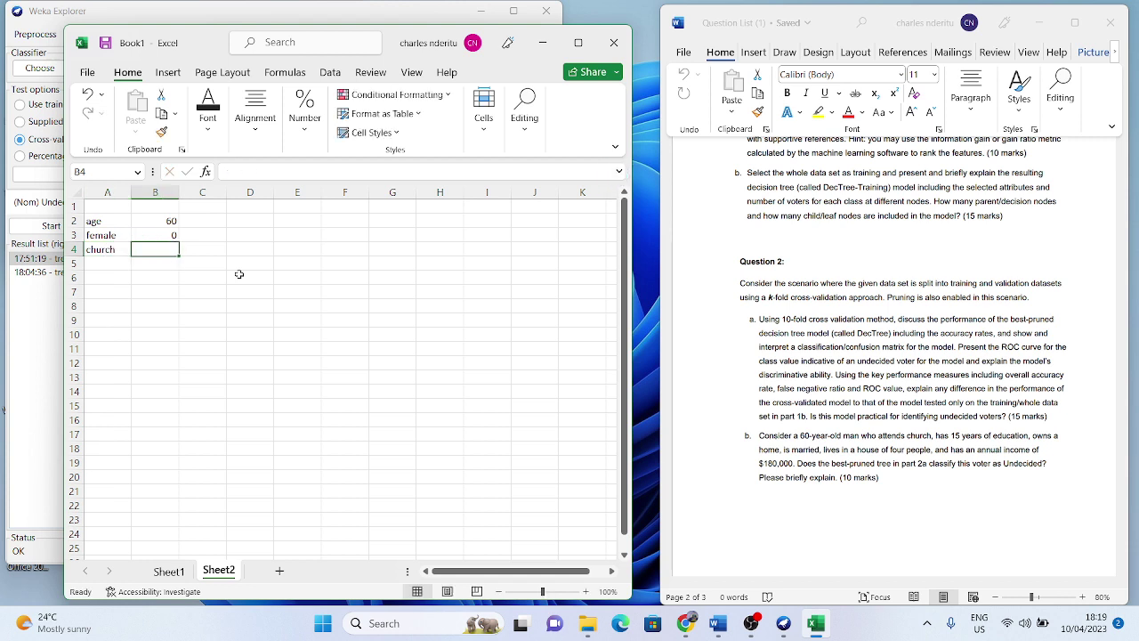
type("1")
key("Return")
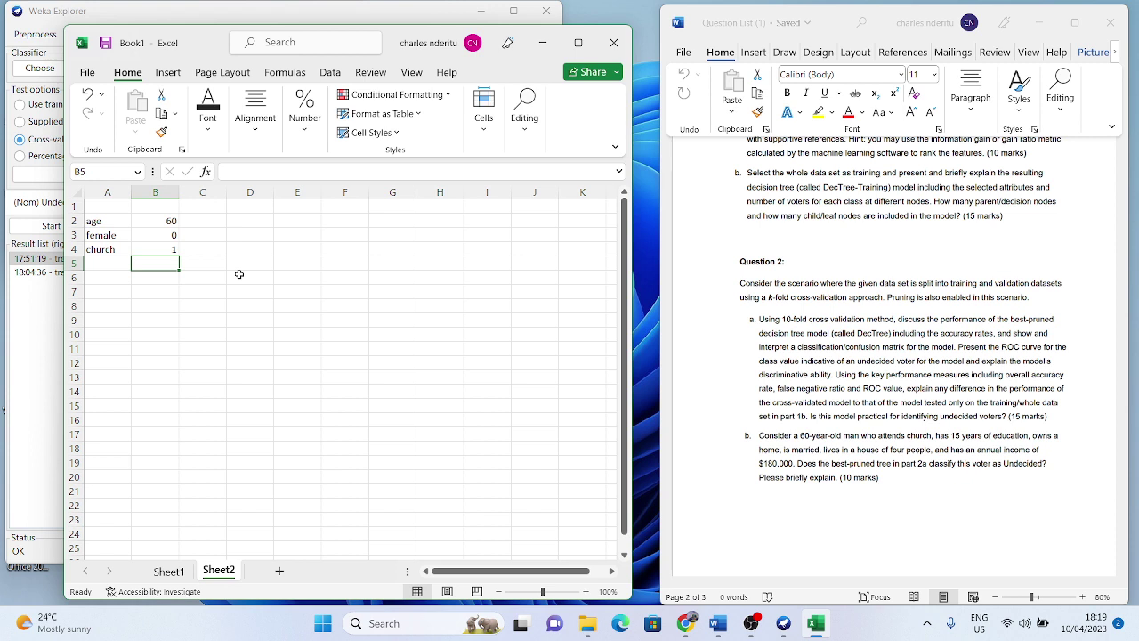
- Enter the value 15 in B5 with the label "education" in A5
type("15")
key("Left")
type("e")
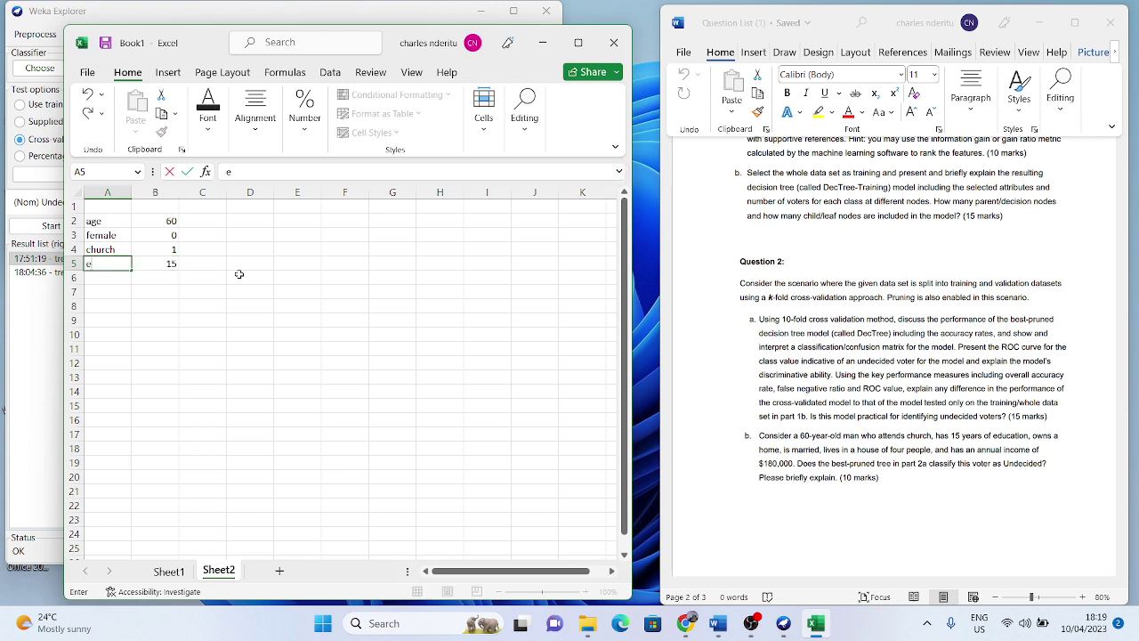
type("ducation")
key("Return")
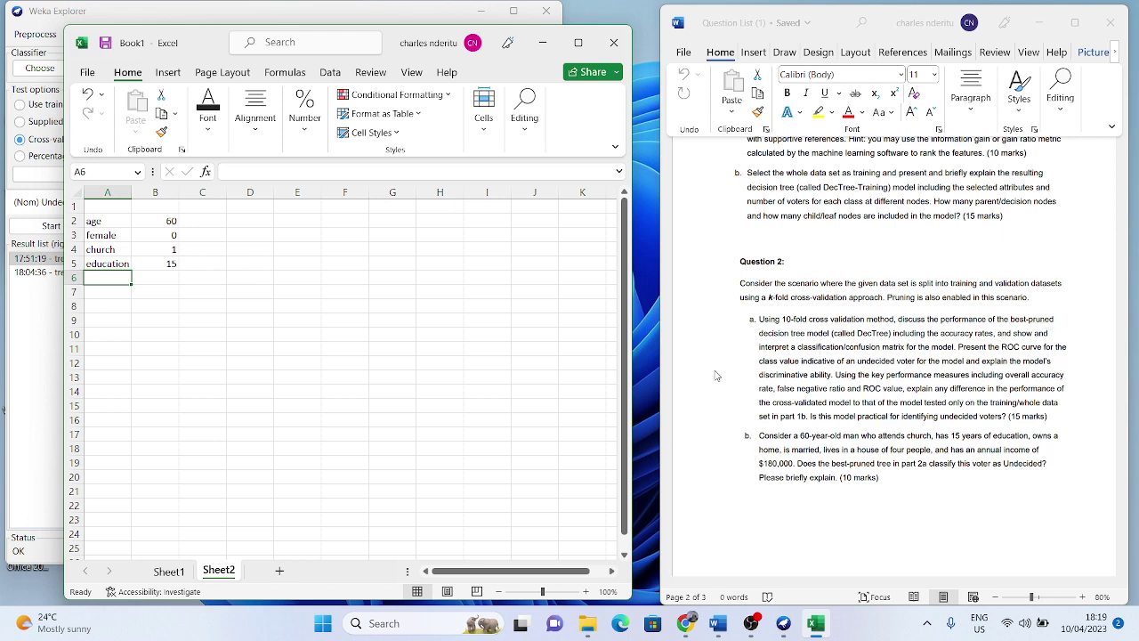
- Check the variable descriptions in the question document and enter "home owner" in A6 with the value 1 in B6
scroll(890, 248, "up", 10)
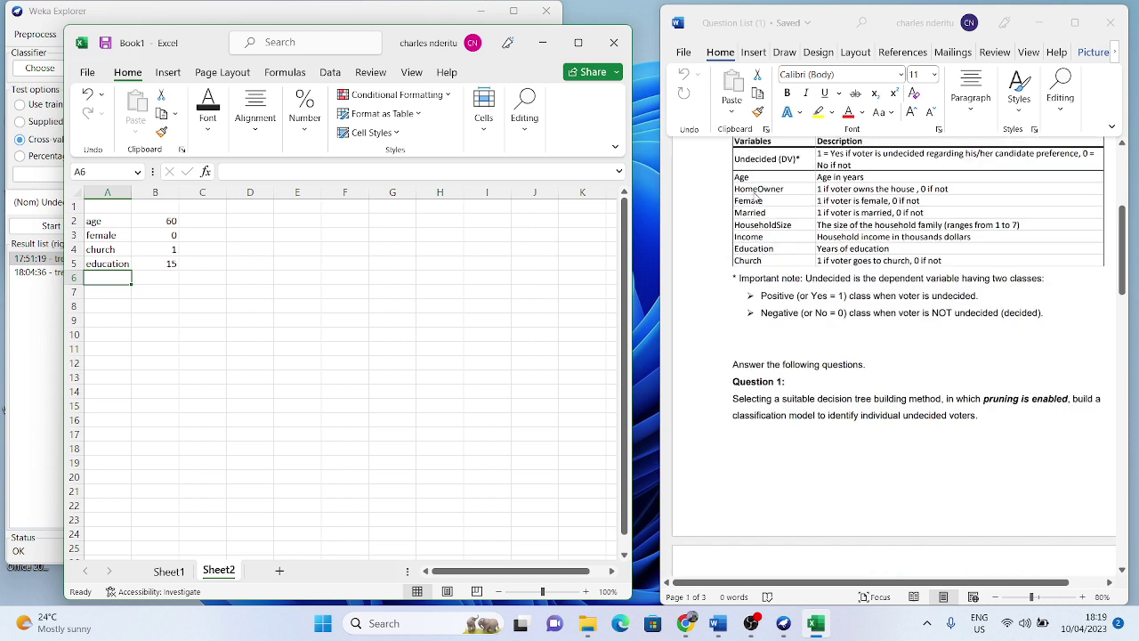
type("h")
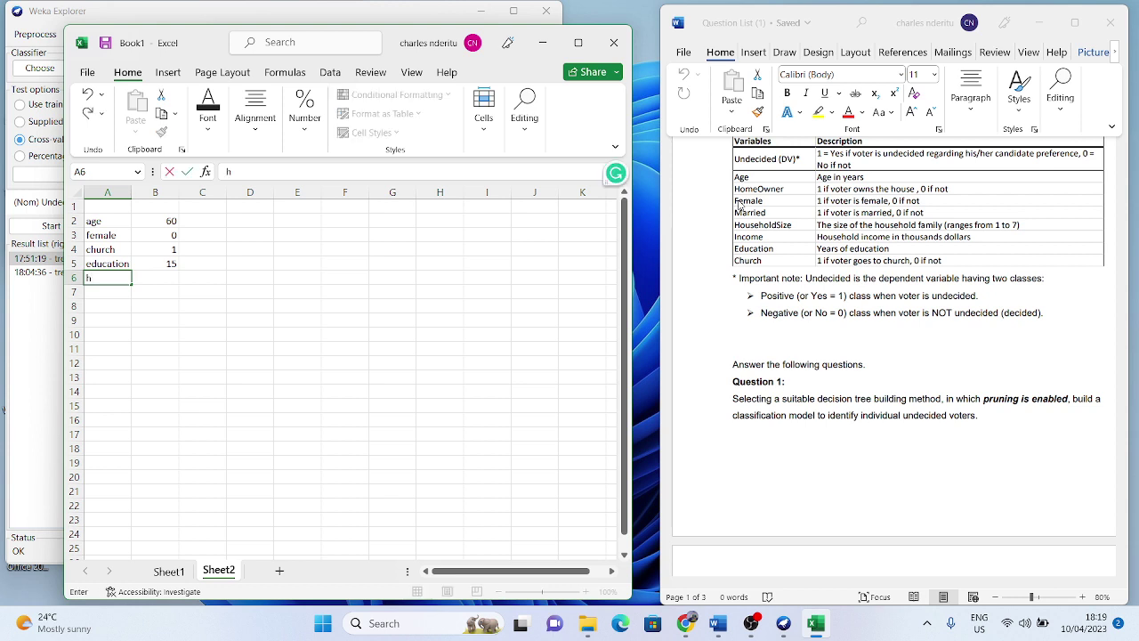
type("ome owner")
key("Tab")
type("1")
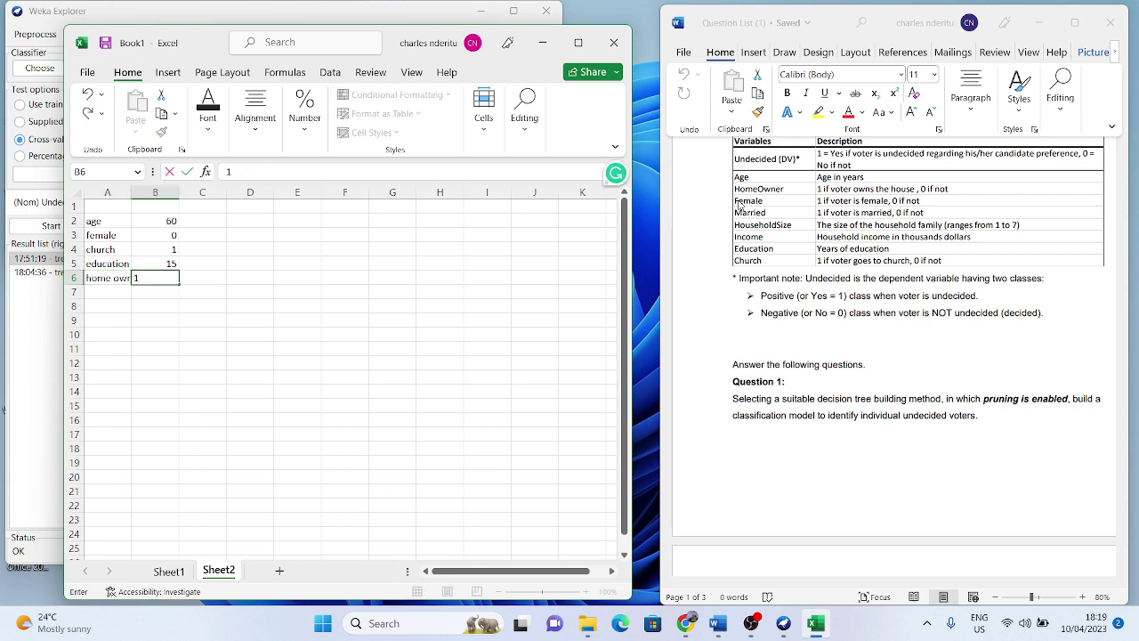
key("Return")
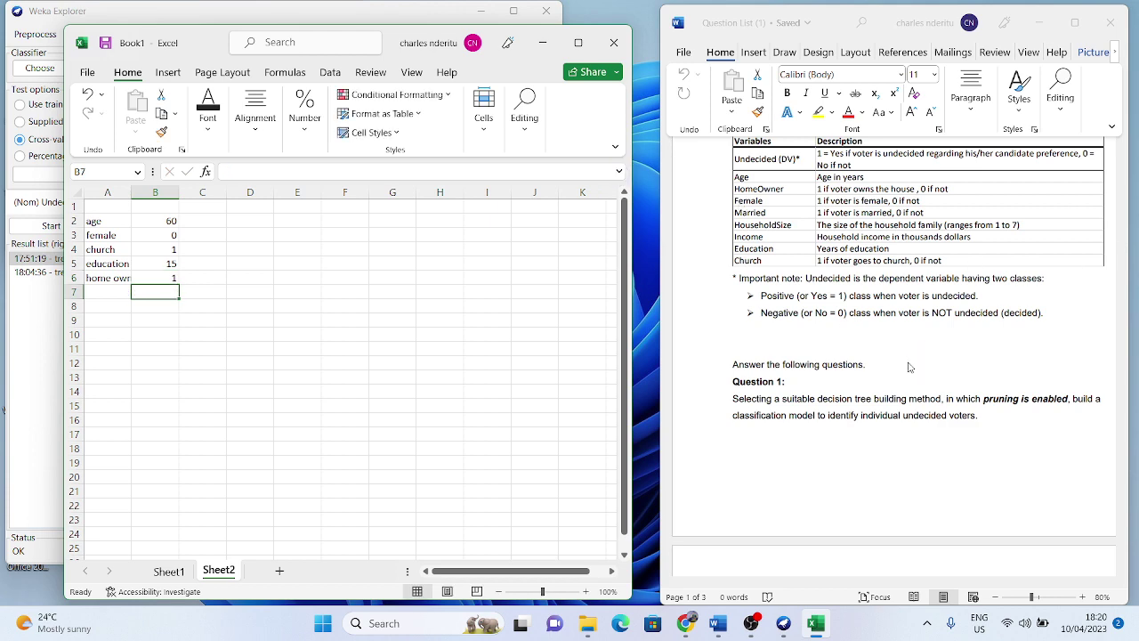
- Return to question 2b in the document and enter "married" in A7 with the value 1 in B7
scroll(912, 368, "down", 10)
scroll(914, 401, "down", 3)
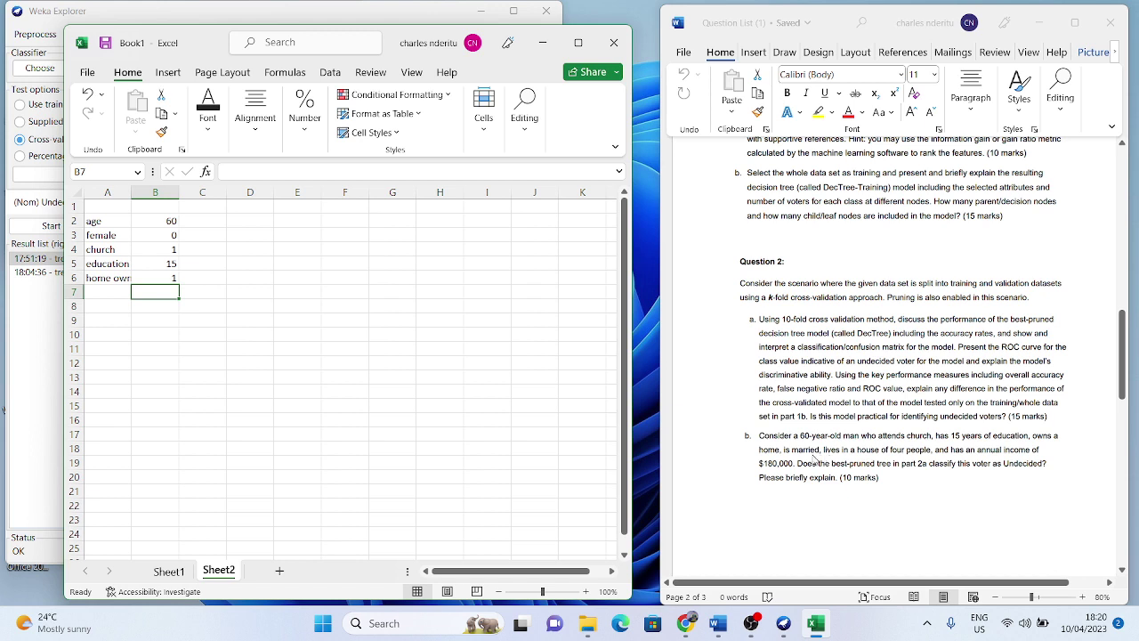
left_click(94, 295)
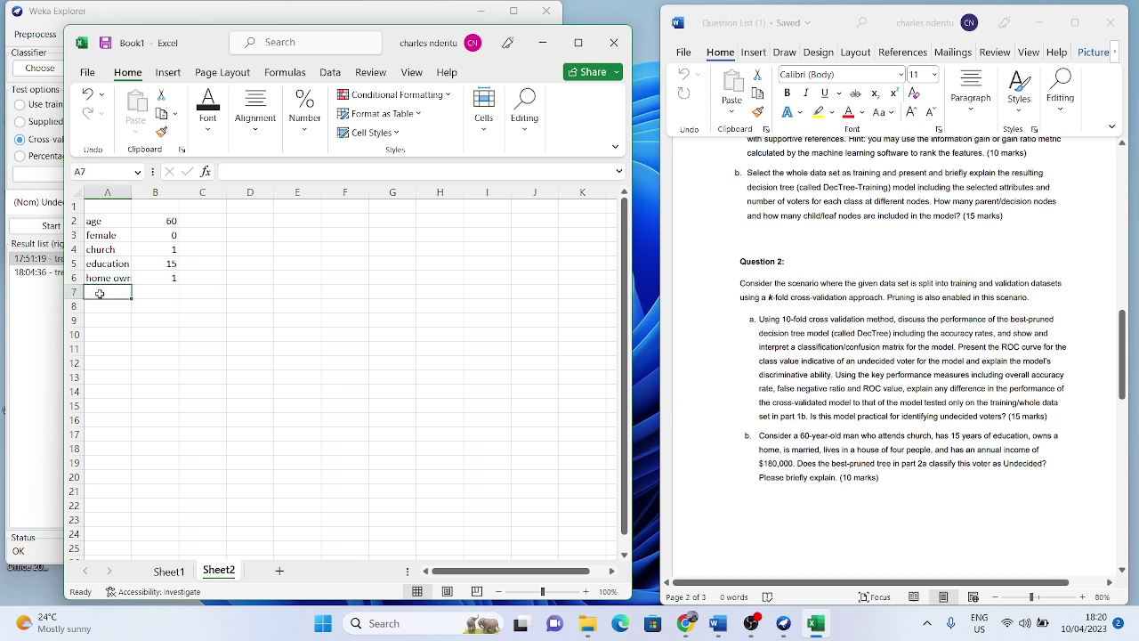
type("married")
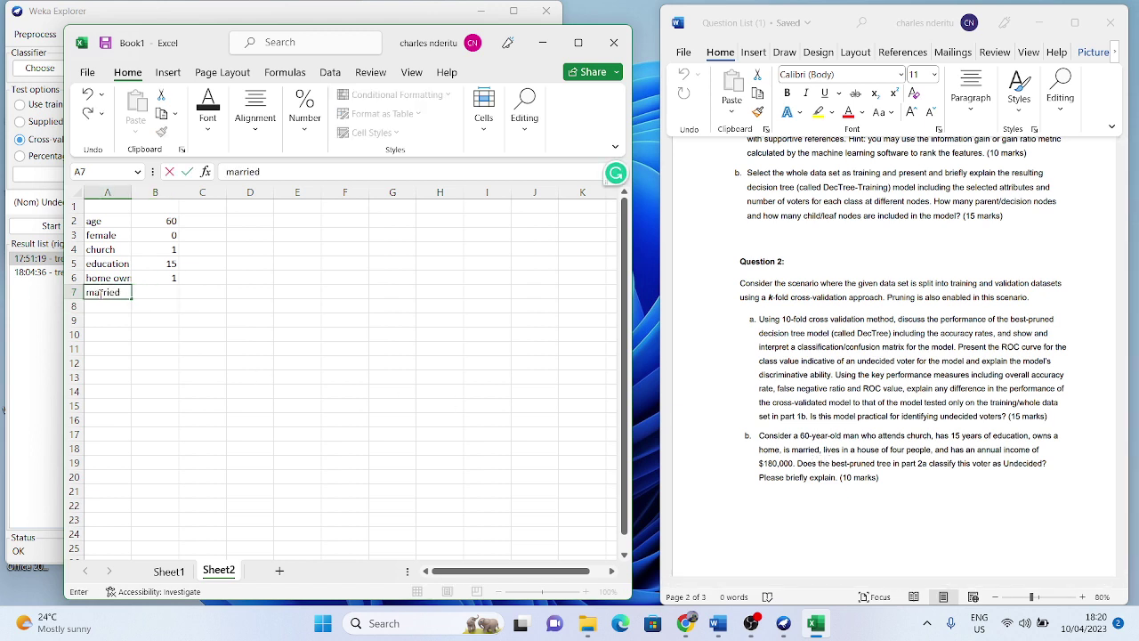
key("Tab")
type("1")
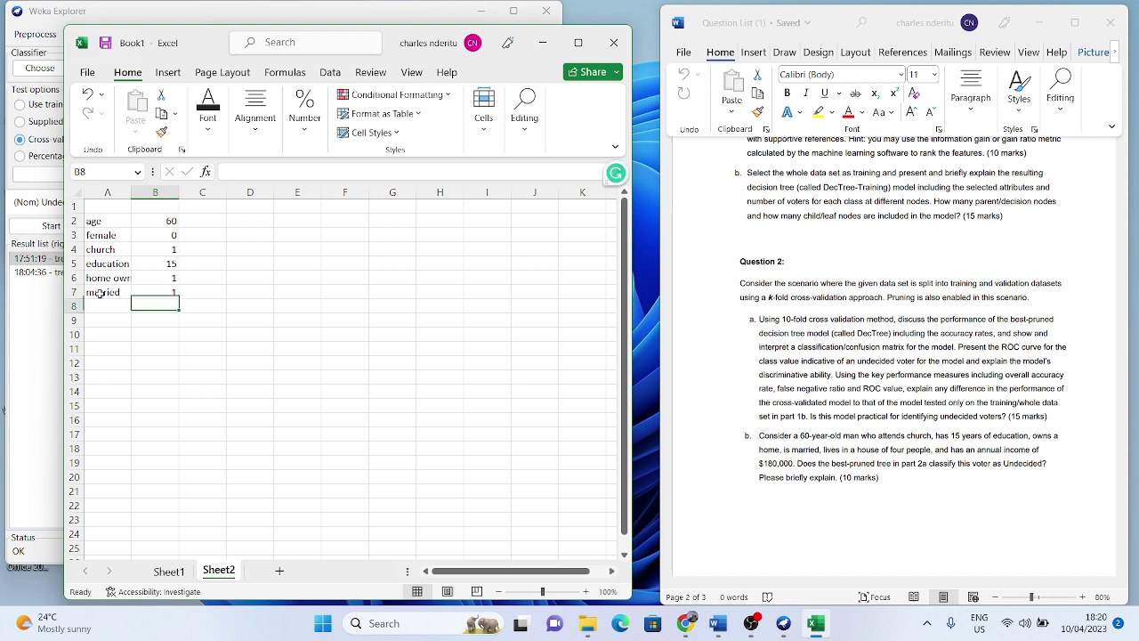
key("Return")
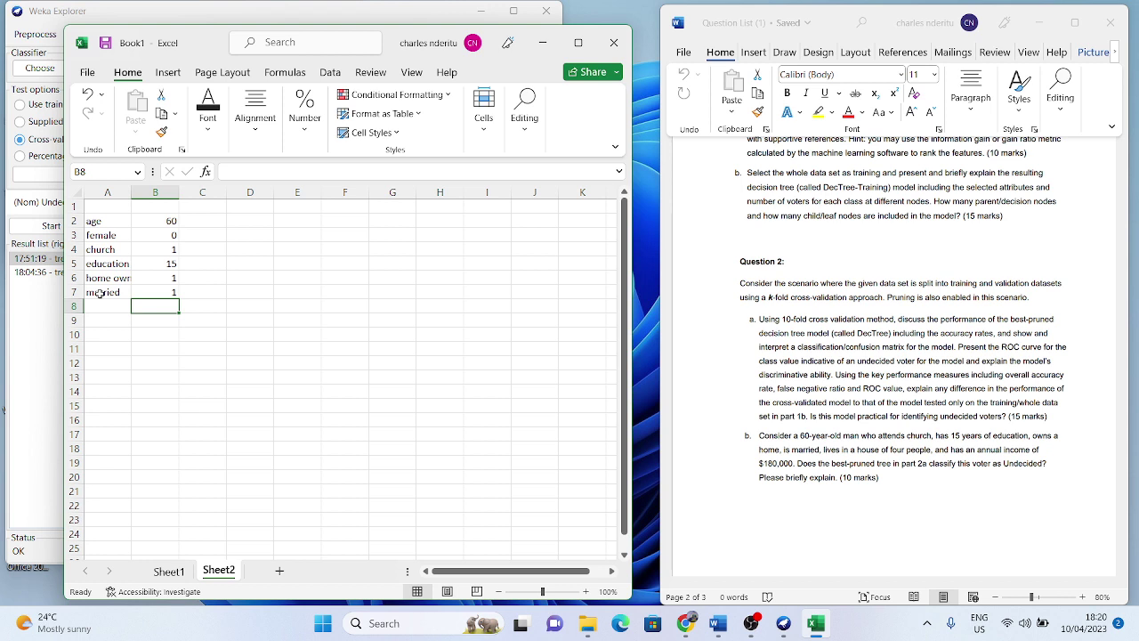
- Enter the household size label "hs" in A8 with the value 4 in B8
type("4")
key("Left")
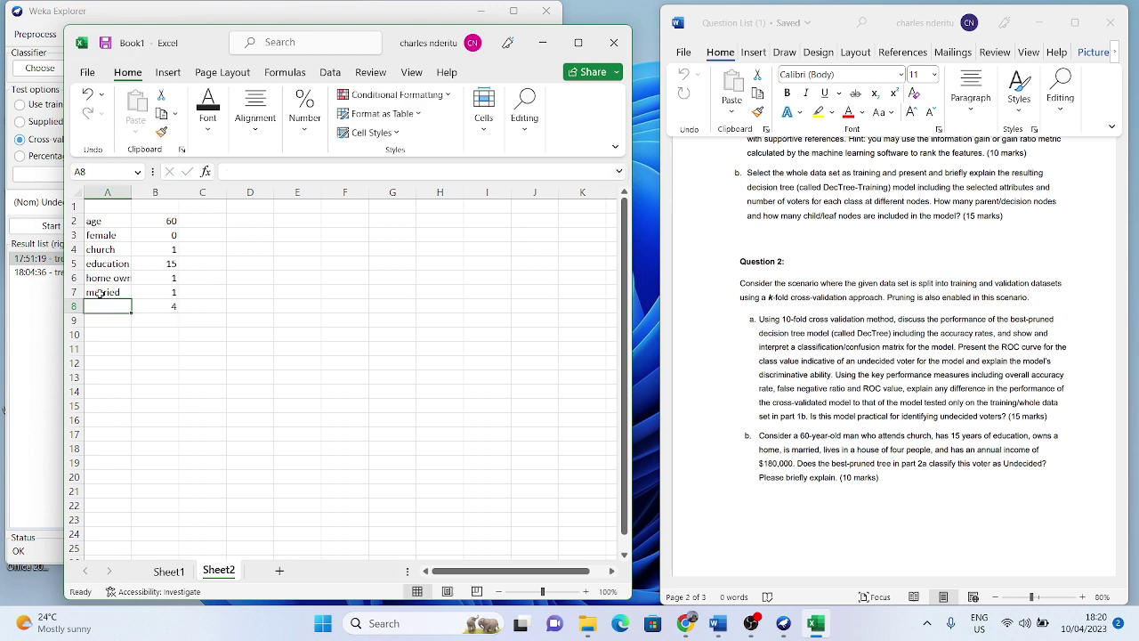
type("hs")
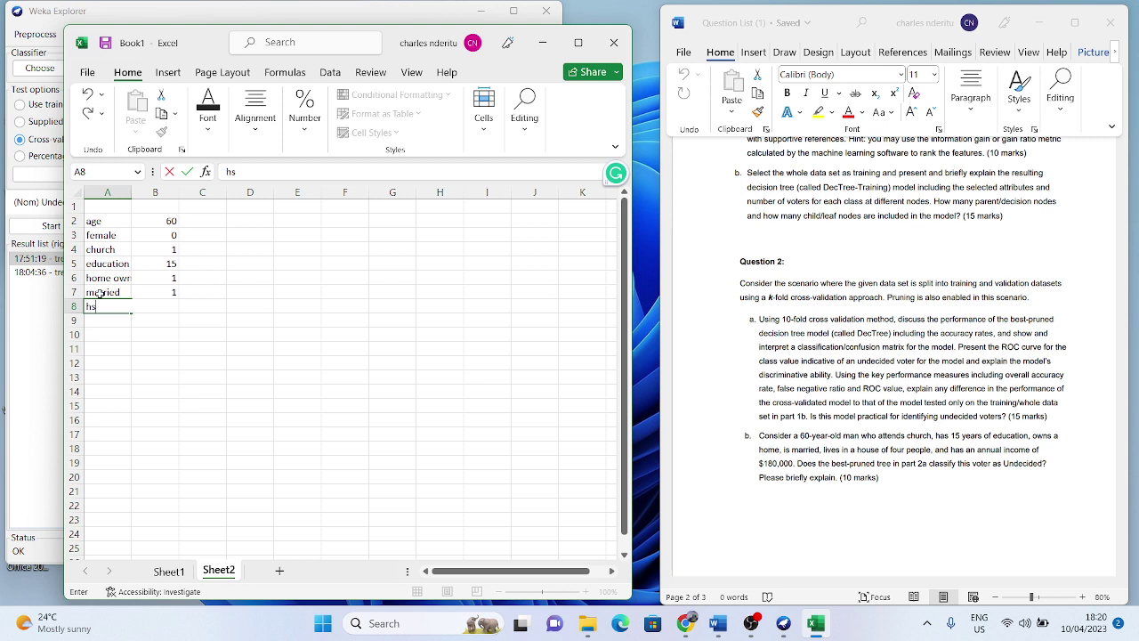
key("Tab")
type("4")
key("Down")
- Enter 180000 in B9 with the label "income" in A9, and minimize the workbook to return to Weka Explorer
type("18")
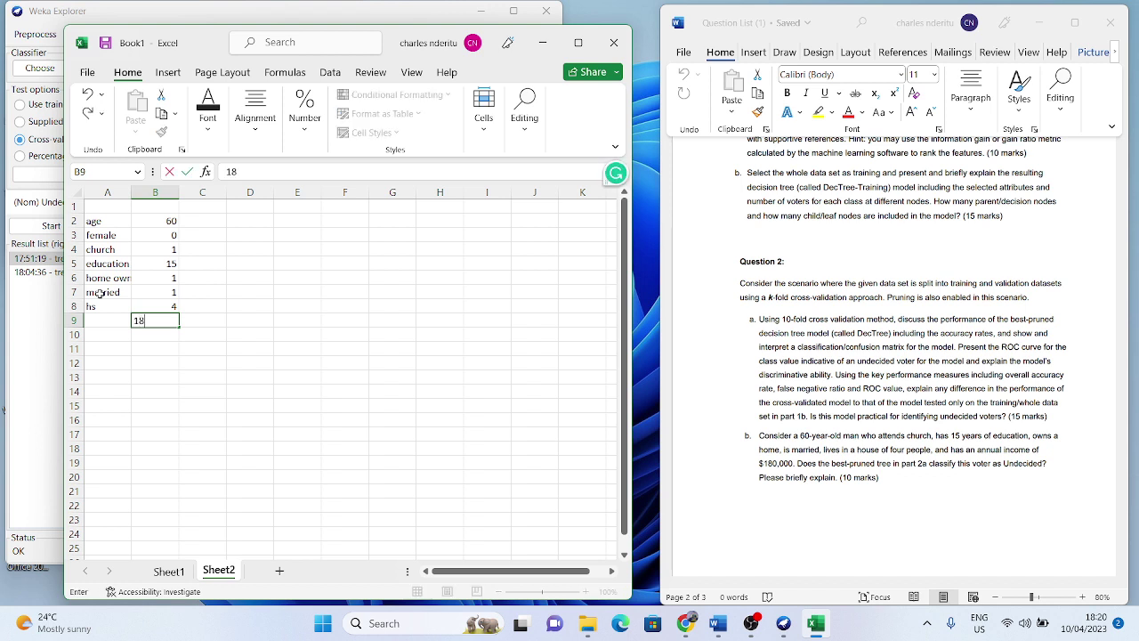
type("0000")
key("Left")
type("inc")
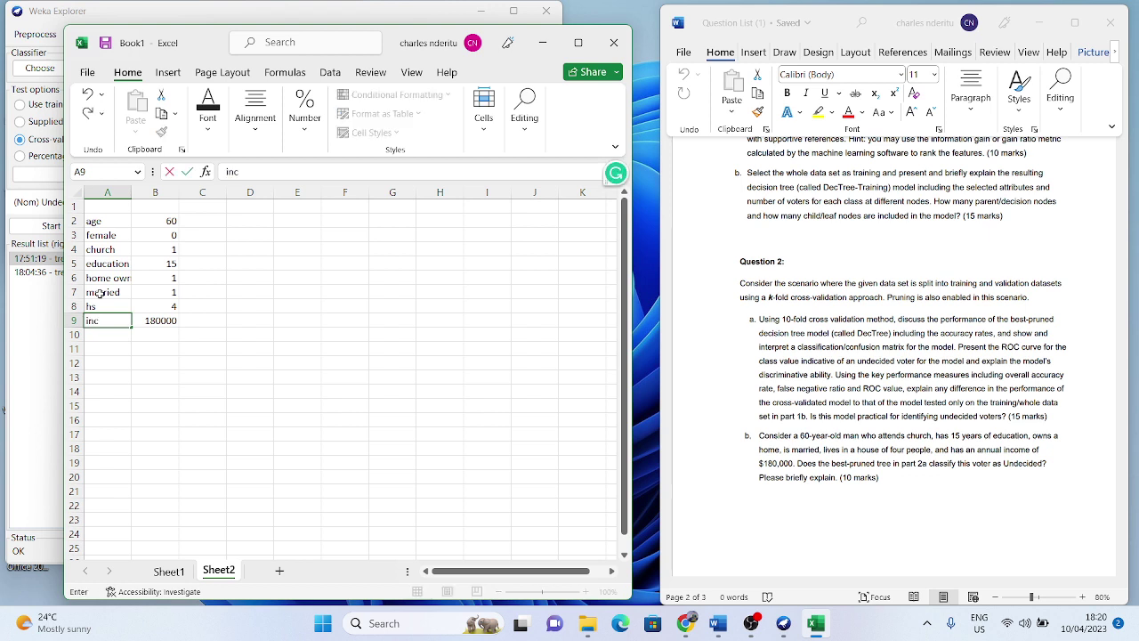
type("ome")
key("Return")
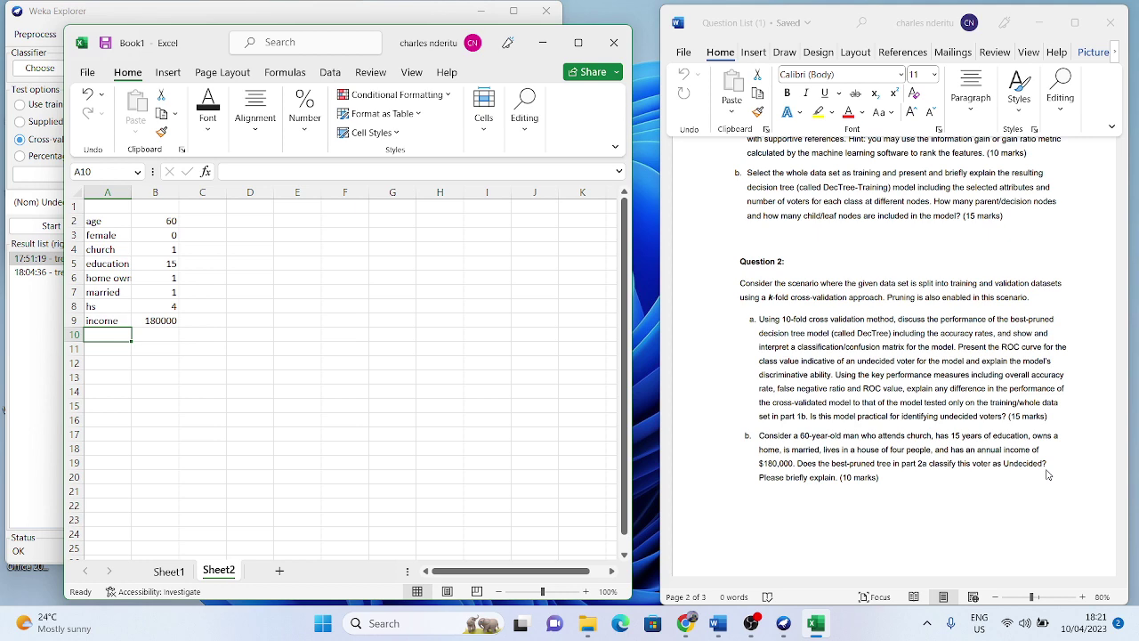
left_click(542, 43)
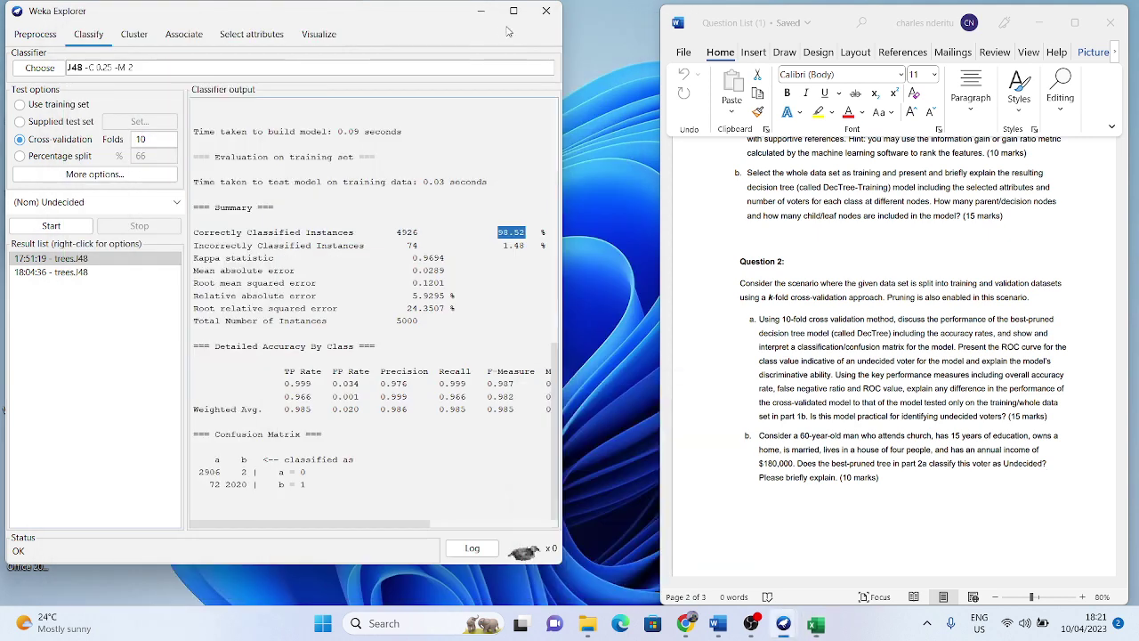
- Minimize the Weka and question document windows and open the UndecidedVoters_CW2 ARFF file from the Downloads folder, maximized
left_click(481, 11)
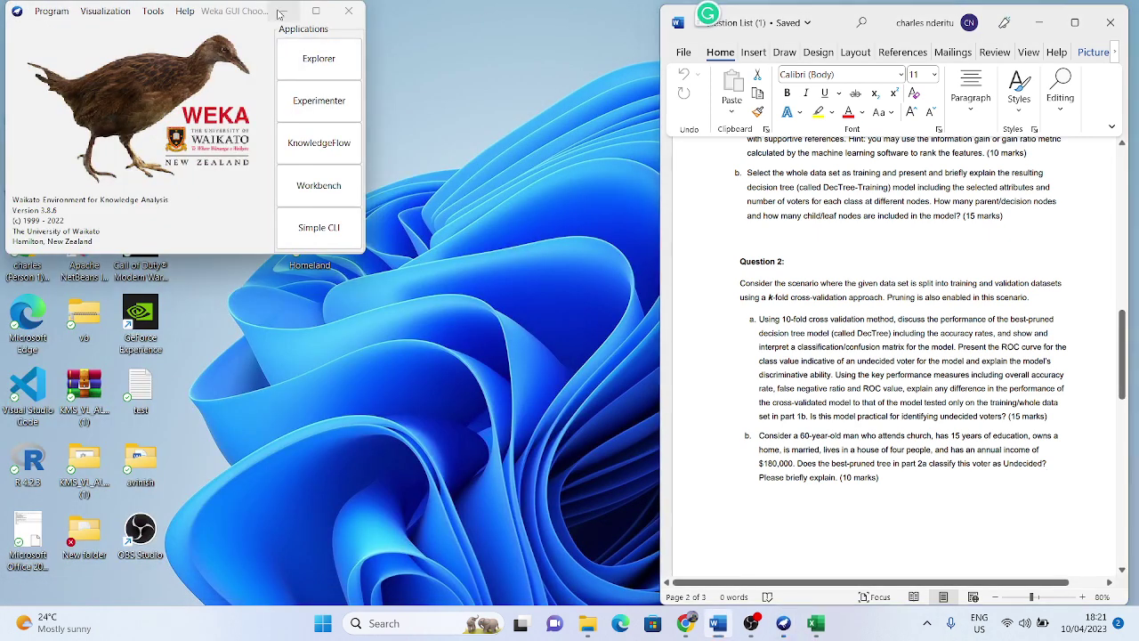
left_click(281, 12)
left_click(1038, 22)
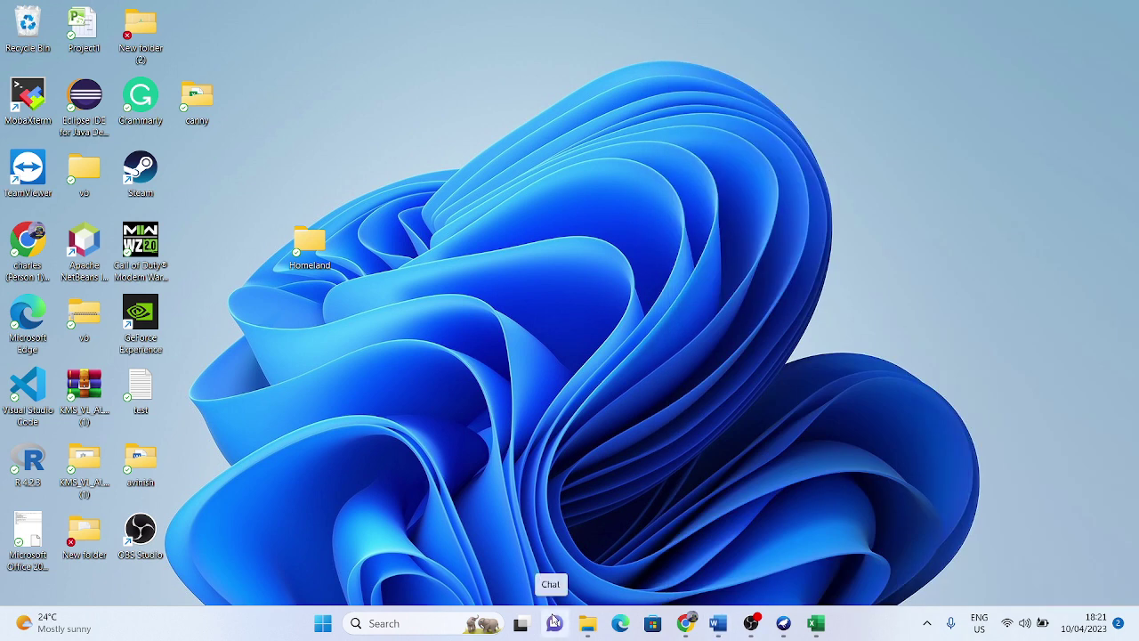
key("super+e")
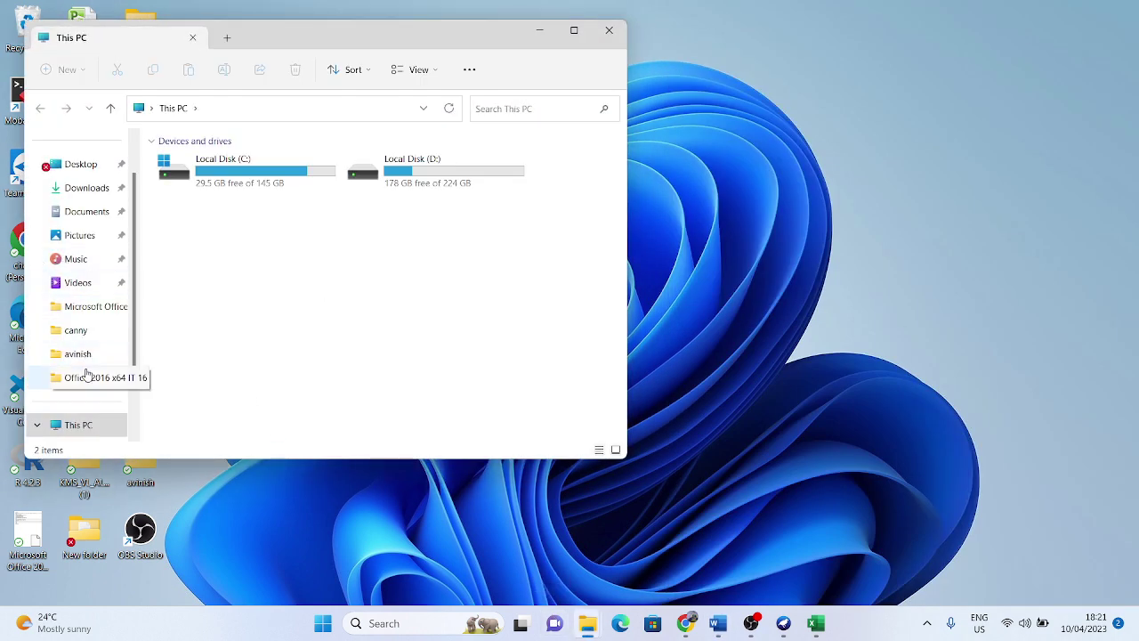
left_click(86, 188)
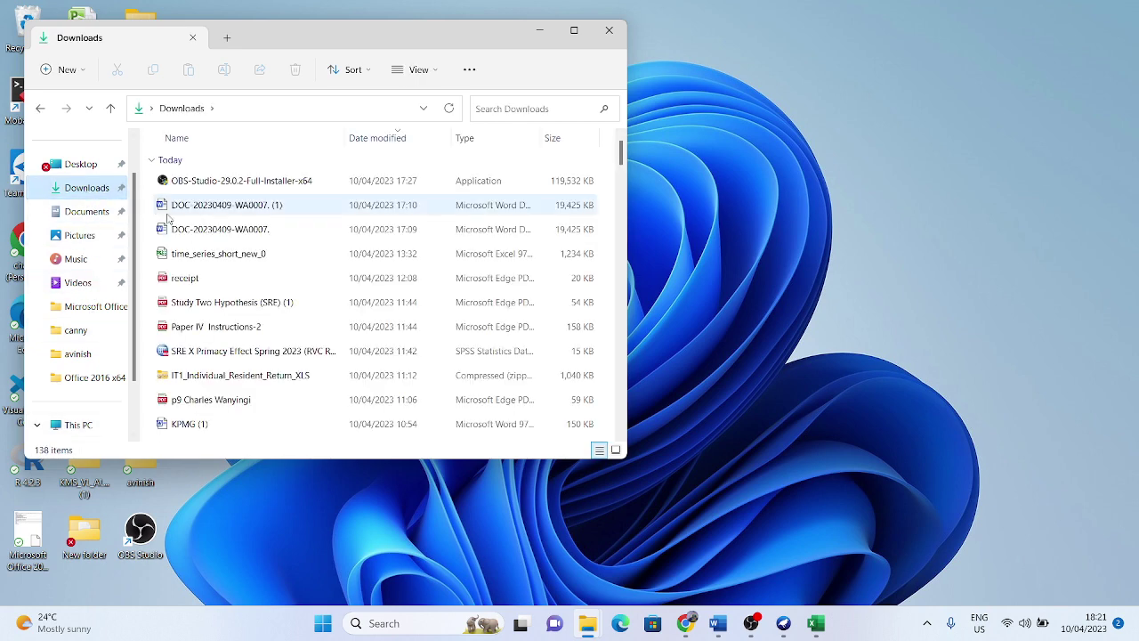
scroll(167, 218, "down", 4)
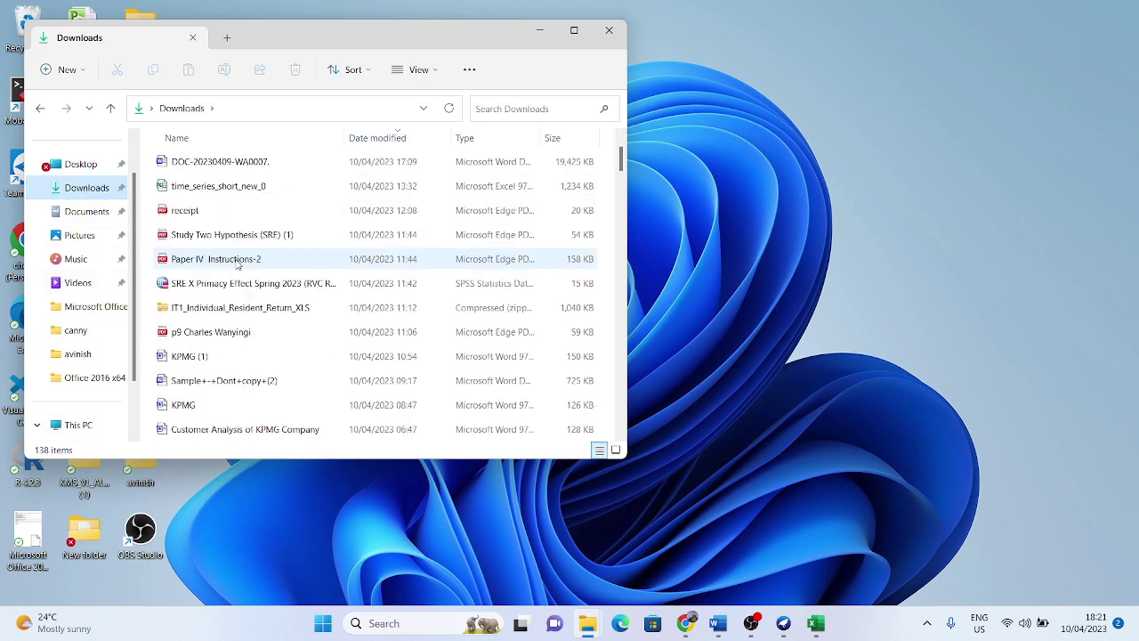
left_click(574, 33)
scroll(232, 343, "down", 5)
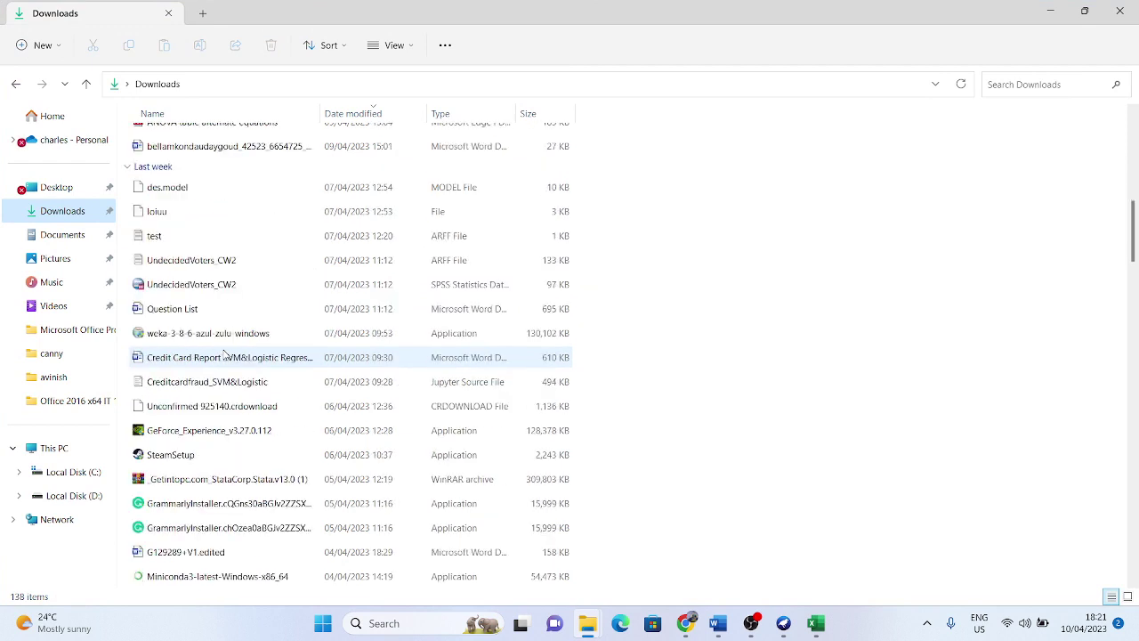
left_click(227, 262)
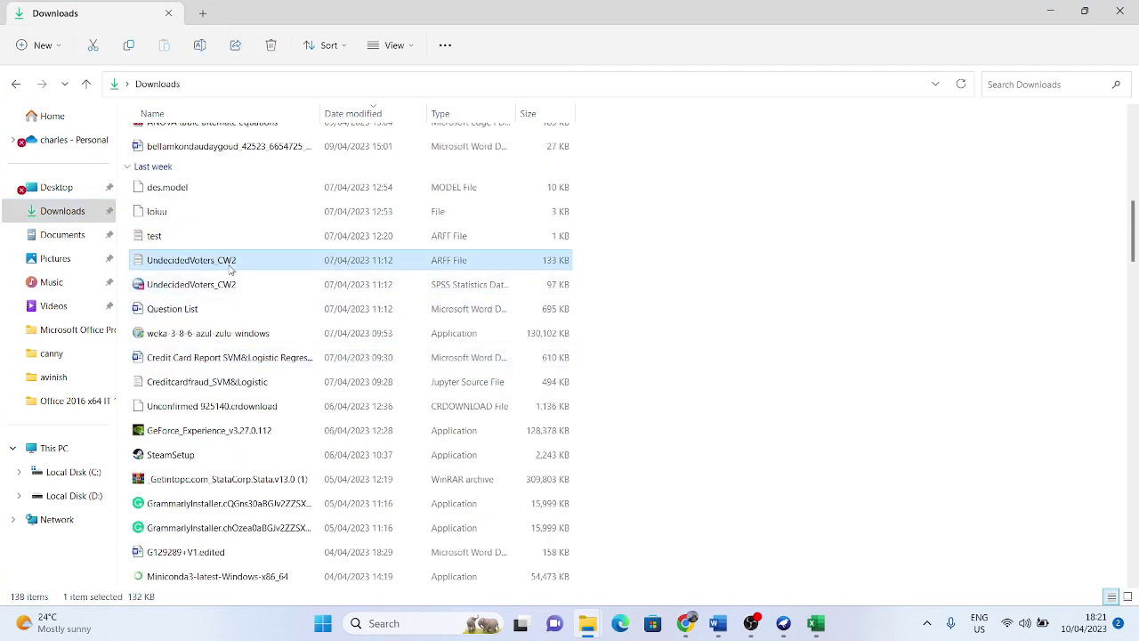
double_click(230, 265)
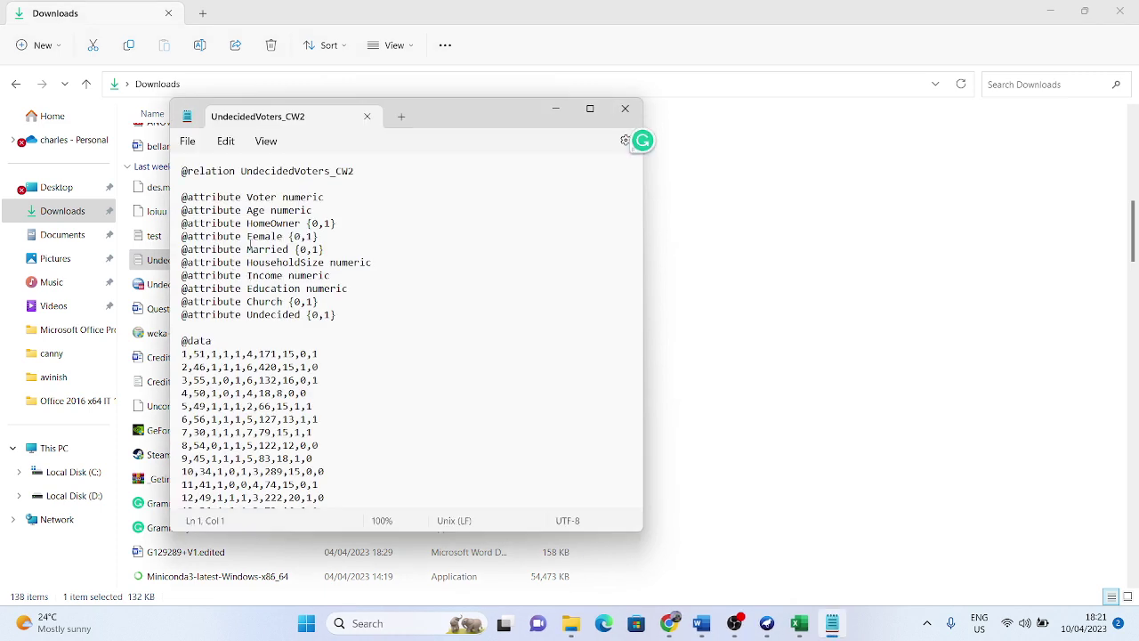
left_click(589, 107)
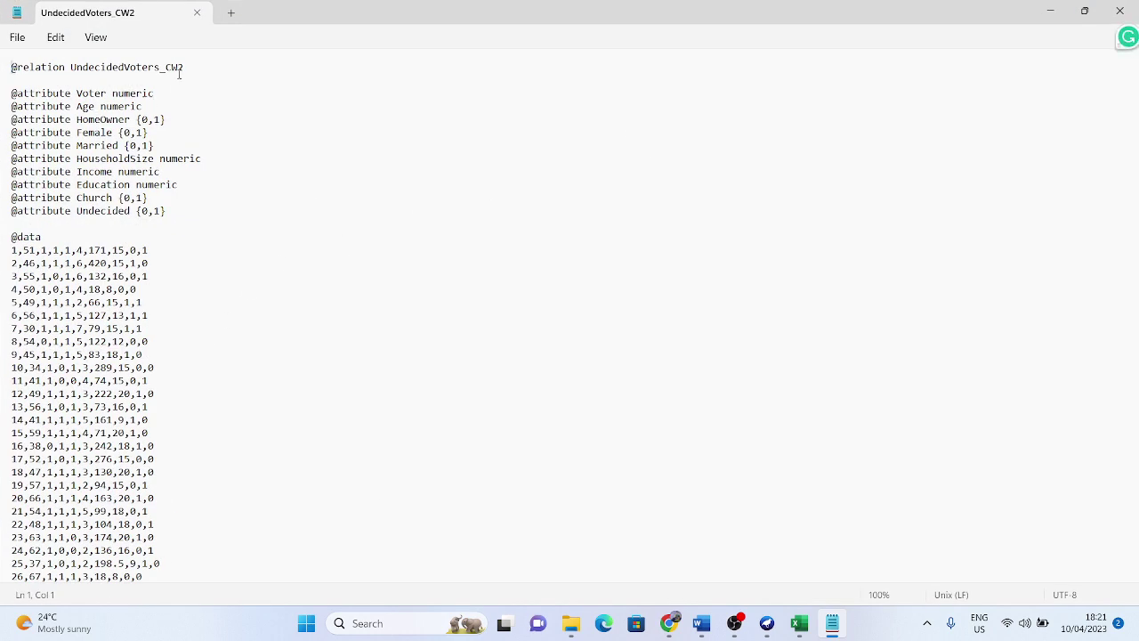
- Examine how the attribute declarations, from Voter to Undecided, match the values in the first data row, and minimize the file
left_click_drag(205, 213, 11, 67)
left_click(149, 198)
double_click(144, 94)
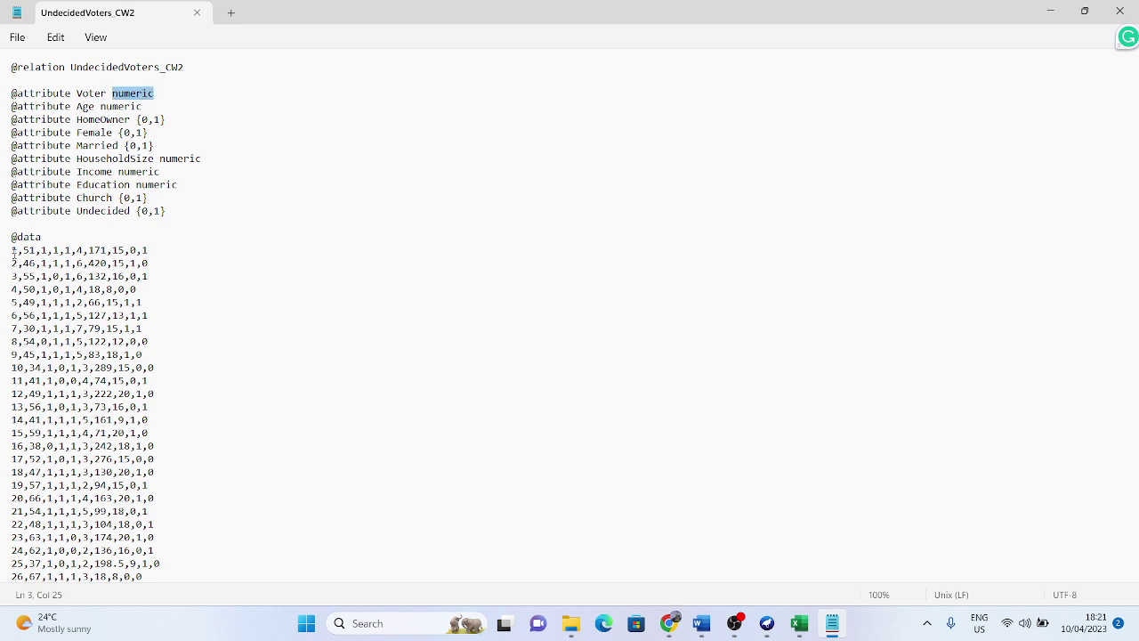
left_click(6, 252)
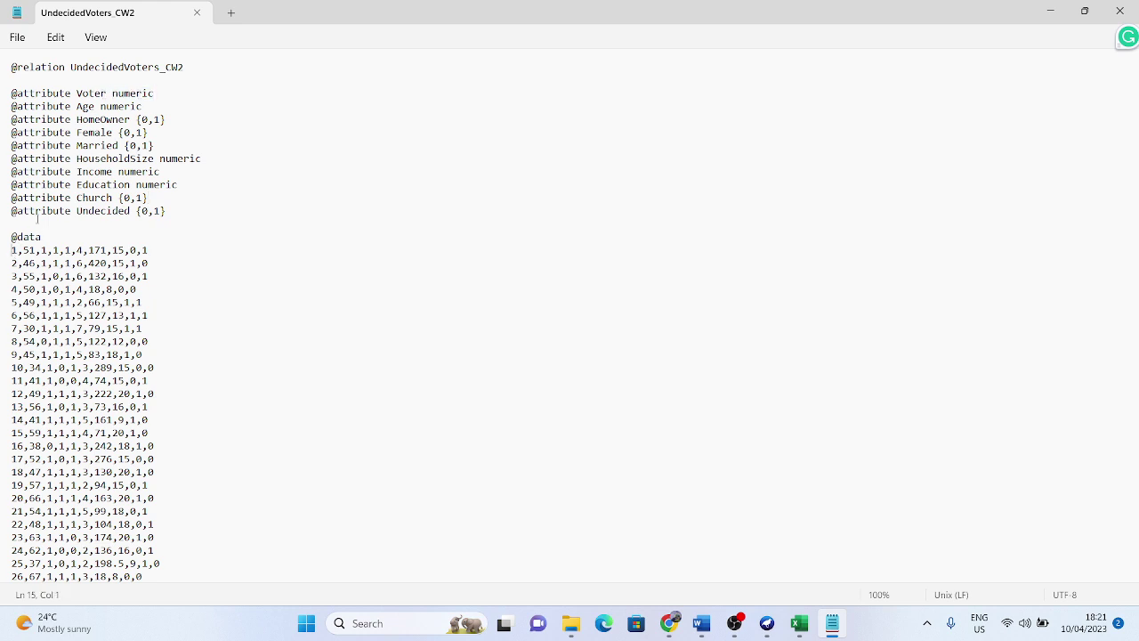
double_click(28, 250)
left_click(106, 119)
left_click_drag(47, 250, 53, 250)
double_click(99, 136)
double_click(111, 211)
left_click(147, 250)
left_click(1039, 13)
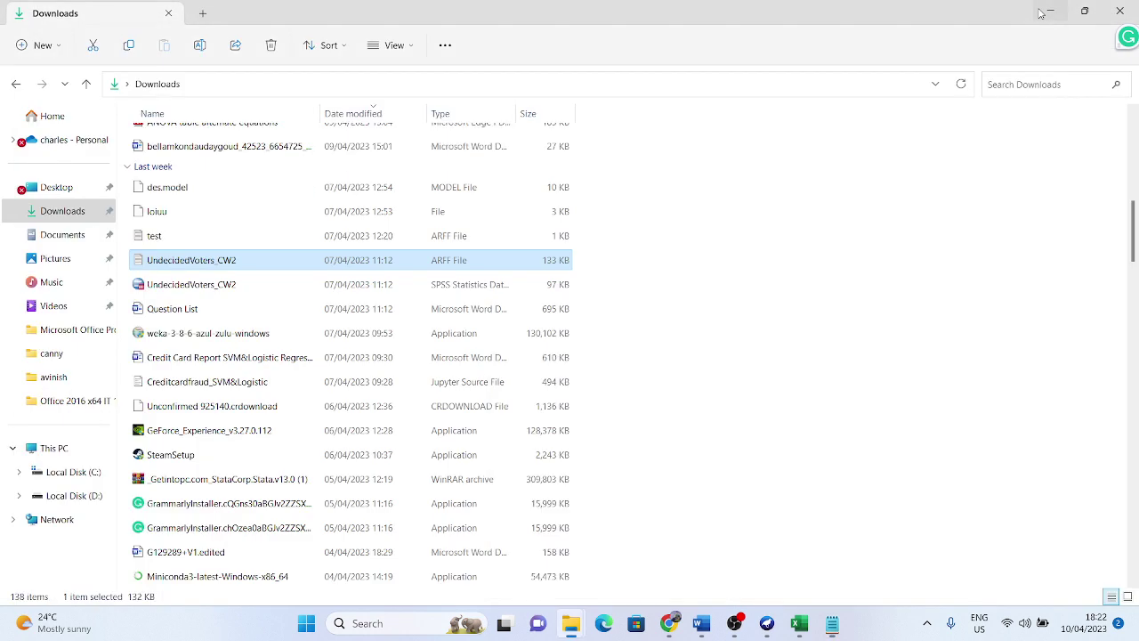
- Open the test ARFF file, and copy the header and first two data rows of UndecidedVoters_CW2 into a new blank text file
double_click(152, 241)
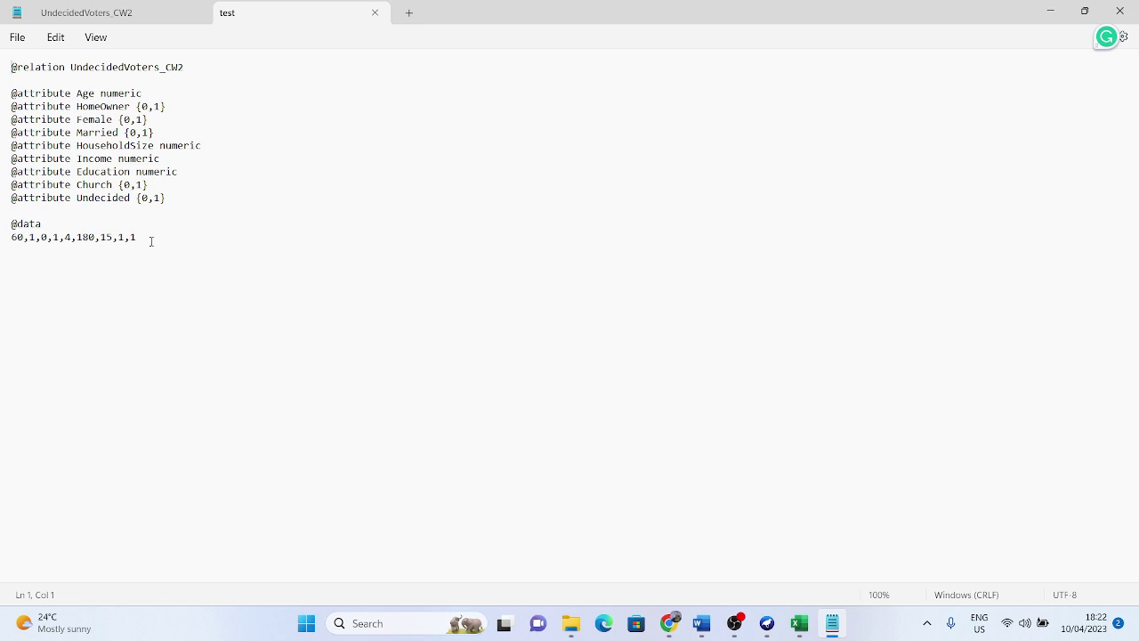
left_click(80, 13)
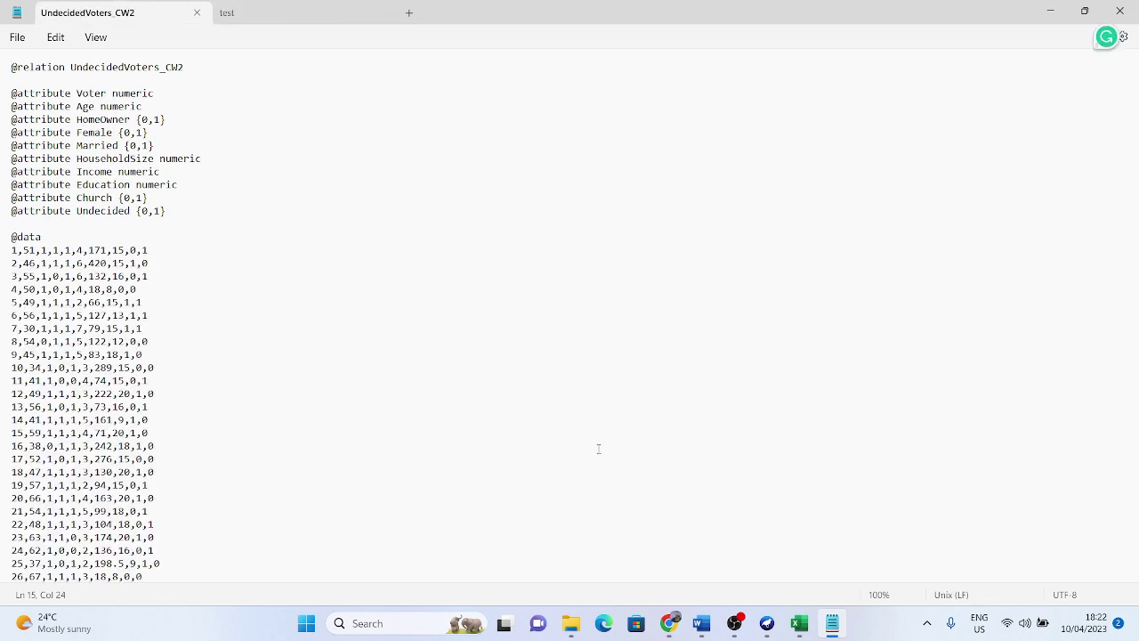
left_click(561, 395)
left_click_drag(153, 264, 2, 50)
key("ctrl+c")
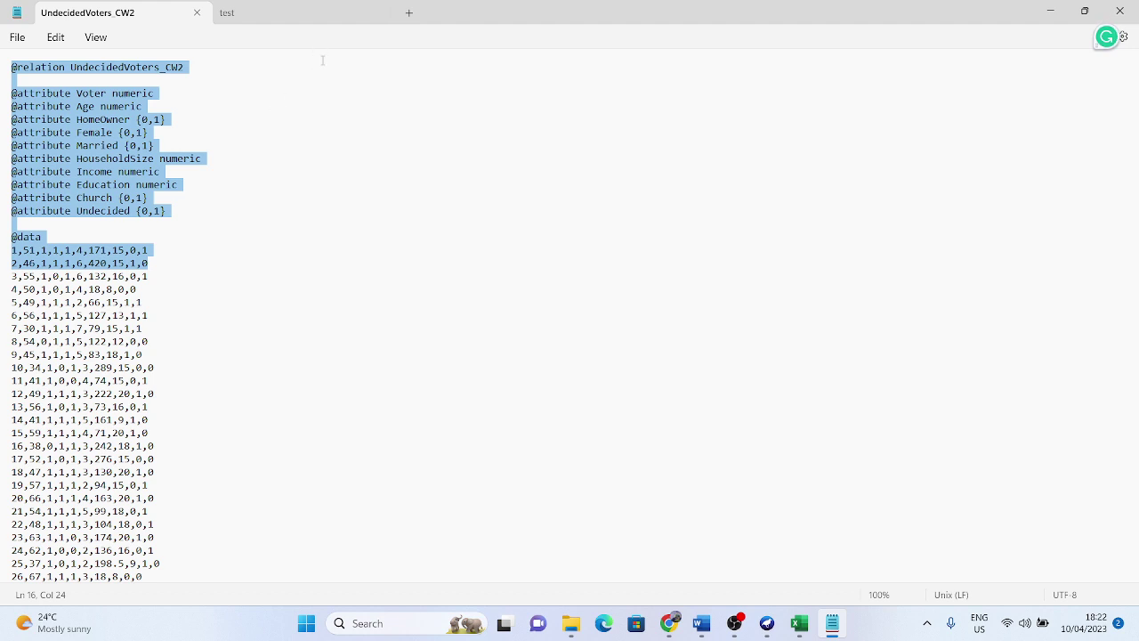
left_click(406, 16)
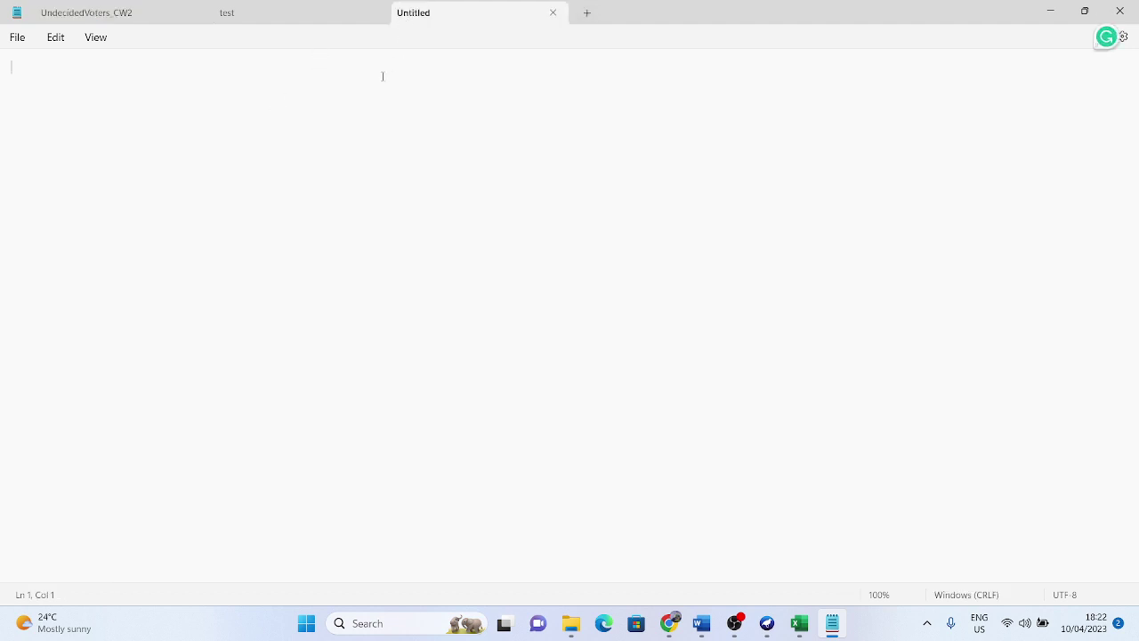
key("ctrl+v")
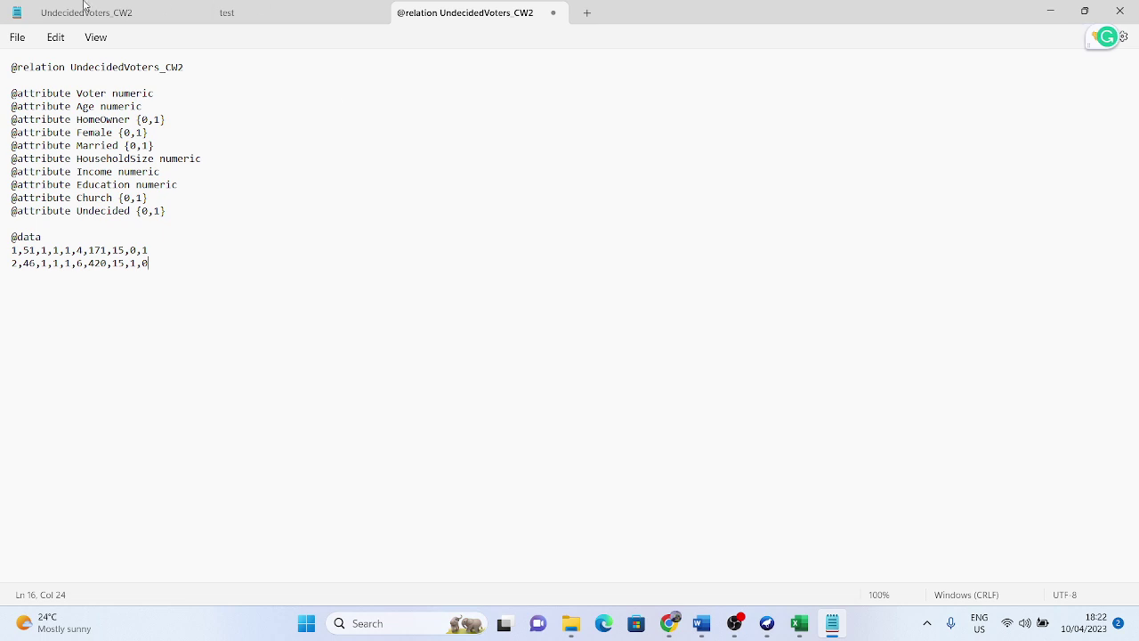
- Delete the Voter attribute declaration from the new file's header
double_click(91, 95)
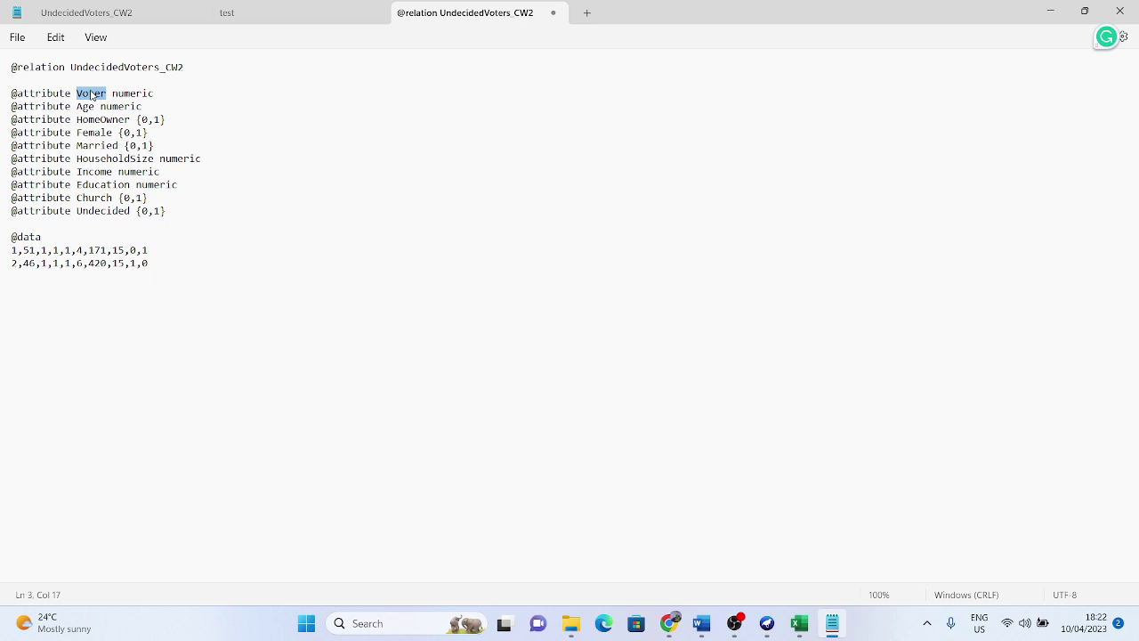
left_click(161, 89)
left_click_drag(155, 89, 1, 96)
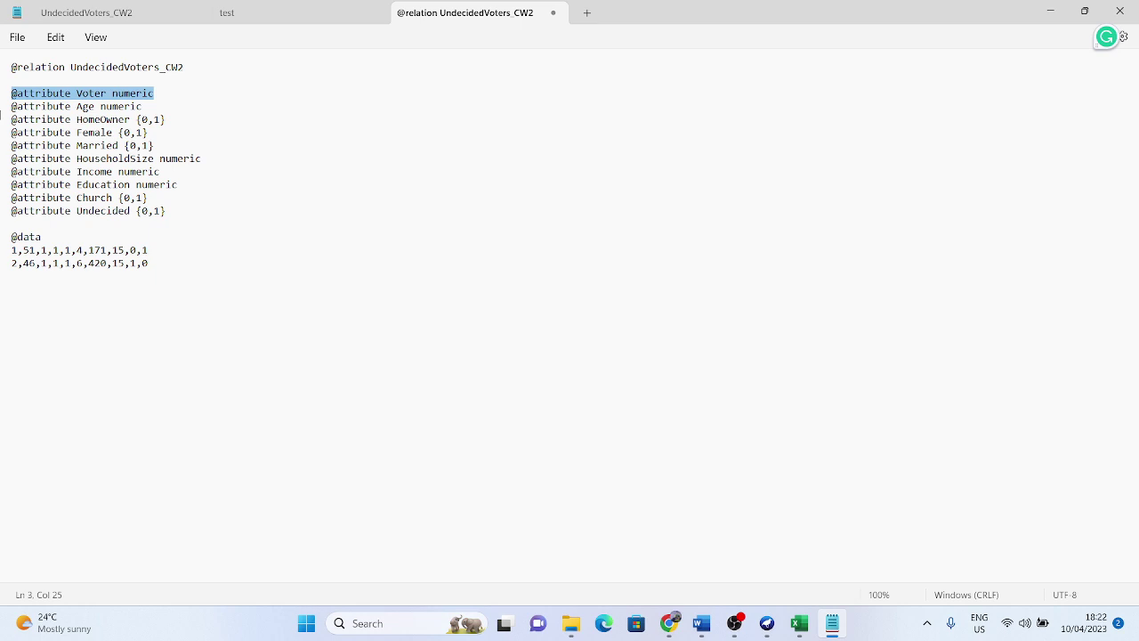
key("Delete")
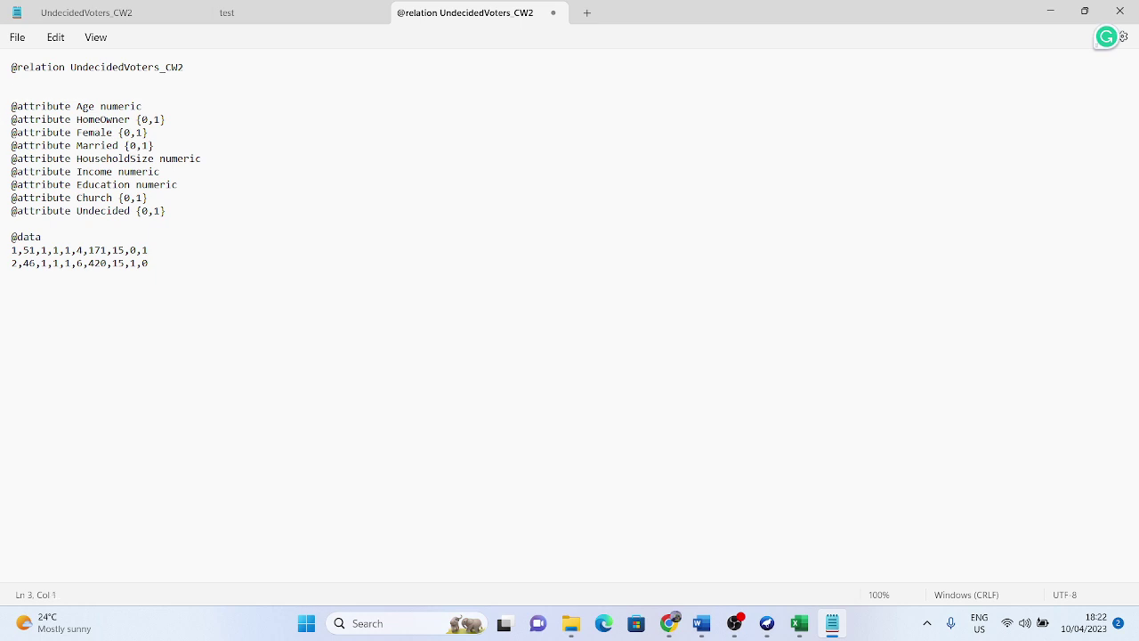
- Remove the leading voter ID and its comma from both data rows
left_click(22, 250)
key("BackSpace")
key("BackSpace")
key("Down")
key("Delete")
key("Delete")
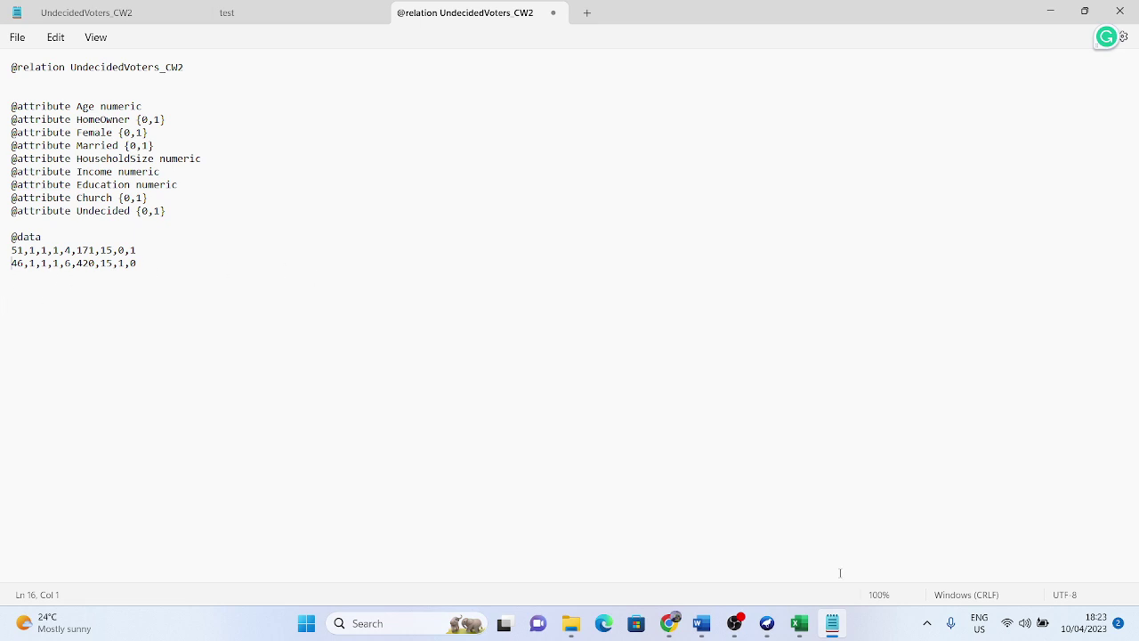
- Bring up question 2b in the document and delete the second data row from the new text file
left_click(697, 628)
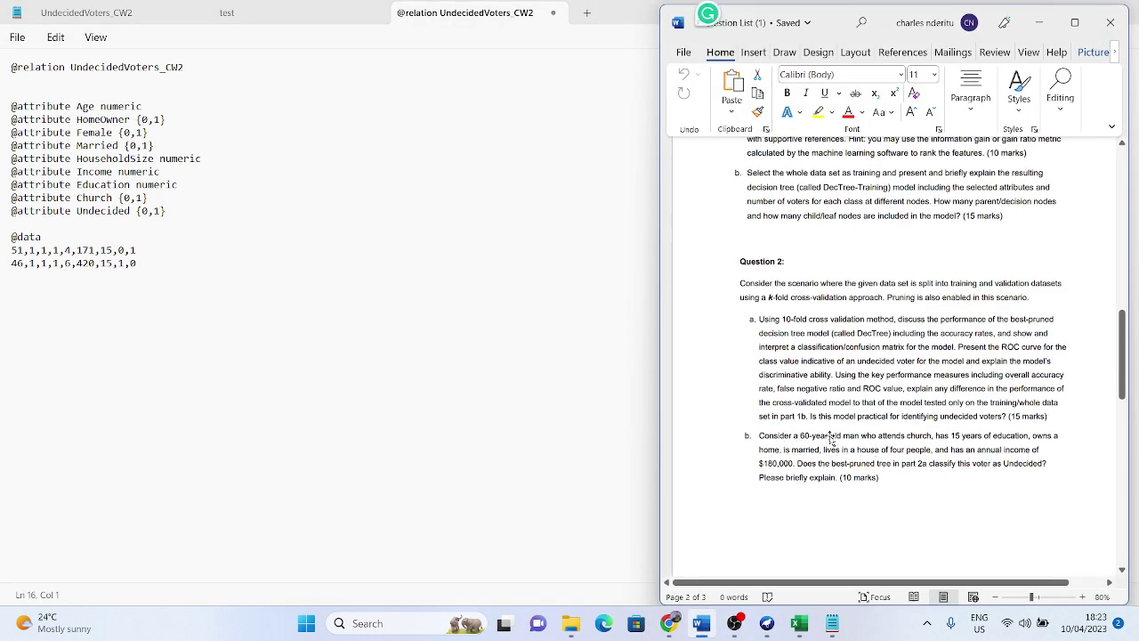
left_click(141, 263)
left_click_drag(140, 263, 2, 265)
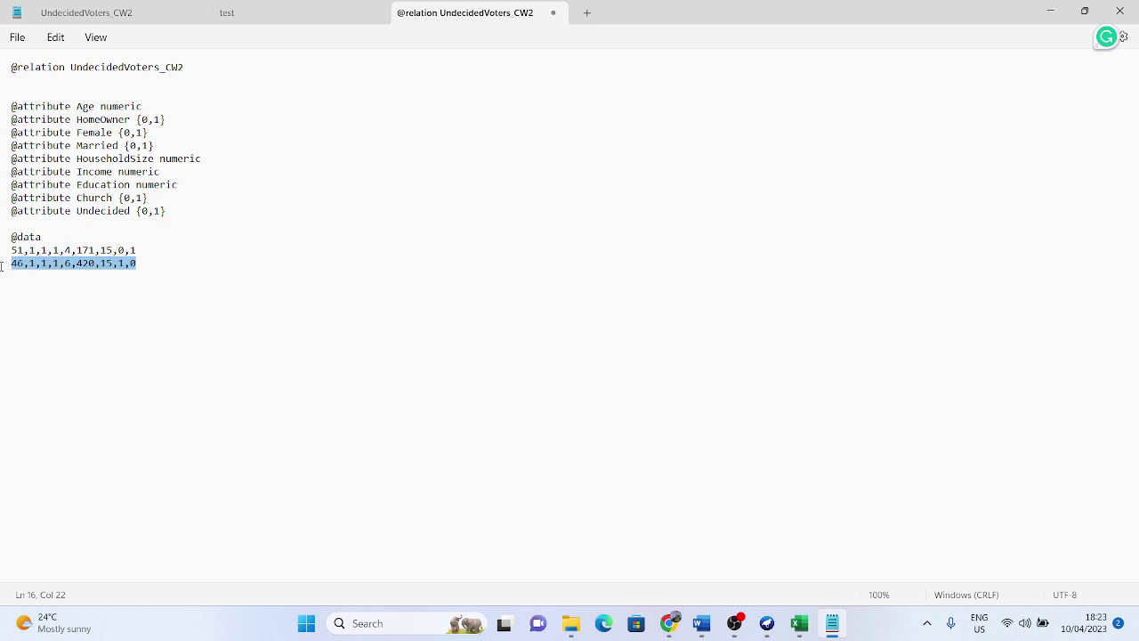
key("BackSpace")
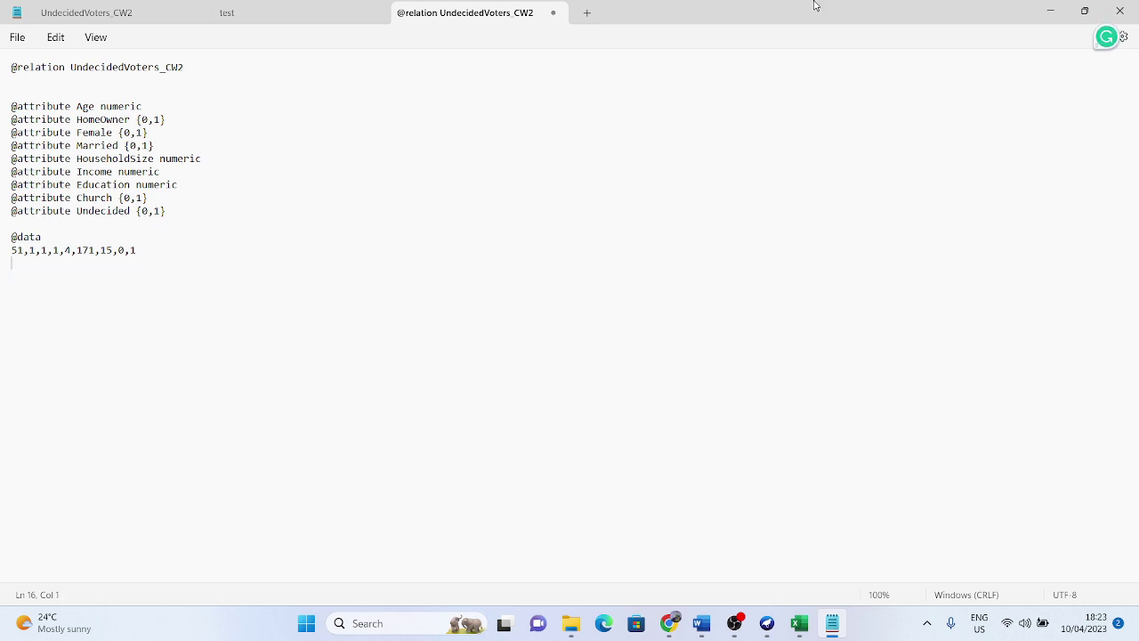
- Restore the new text file to a smaller window beside the question document and minimize the Downloads window
left_click(1097, 11)
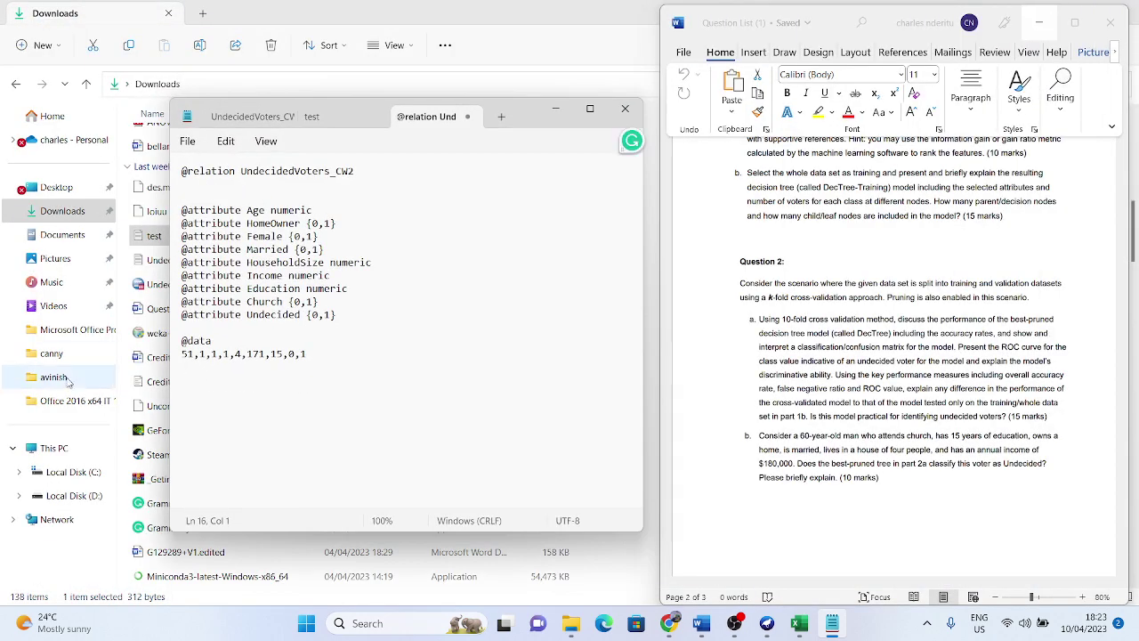
double_click(566, 20)
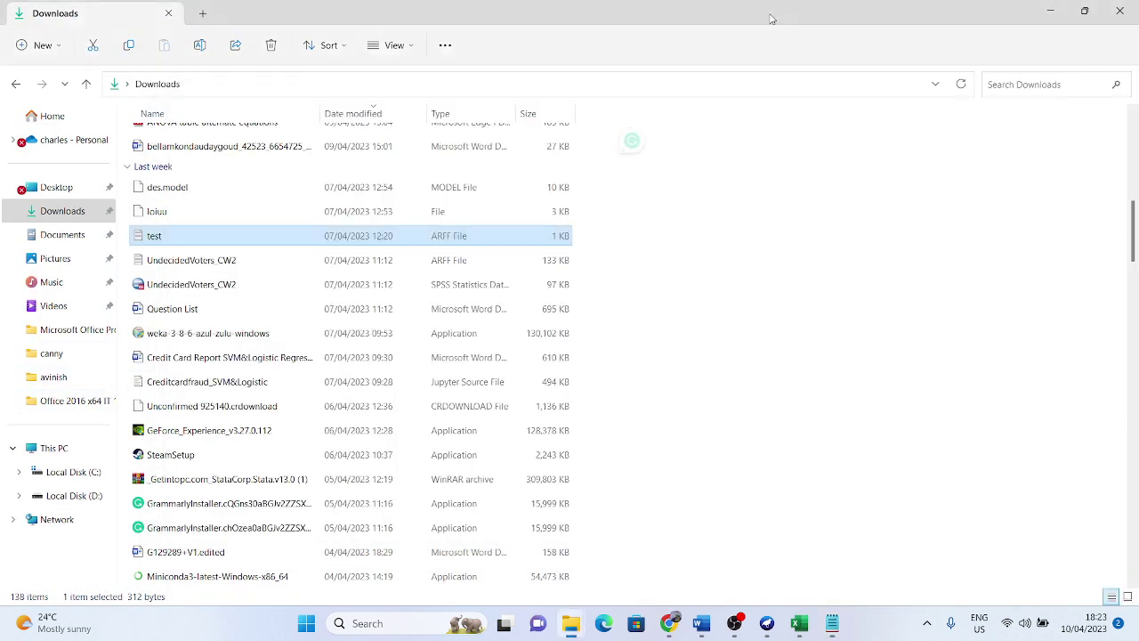
left_click(1046, 12)
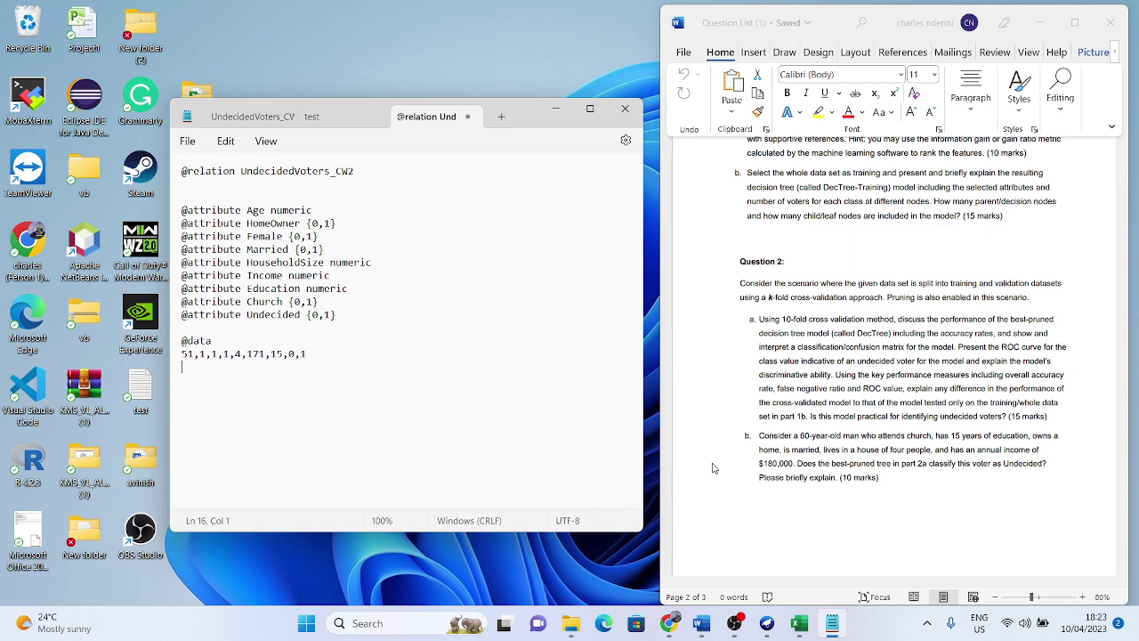
left_click(815, 441)
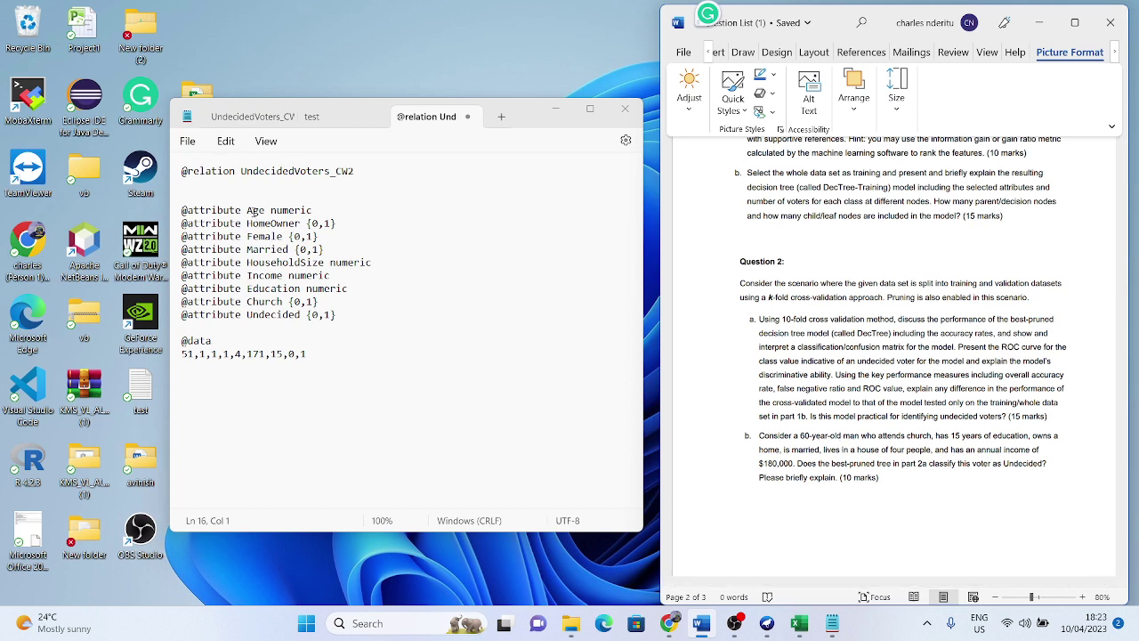
- Set the Age value in the data row to 60, undoing the accidental date and time insertion
left_click(252, 210)
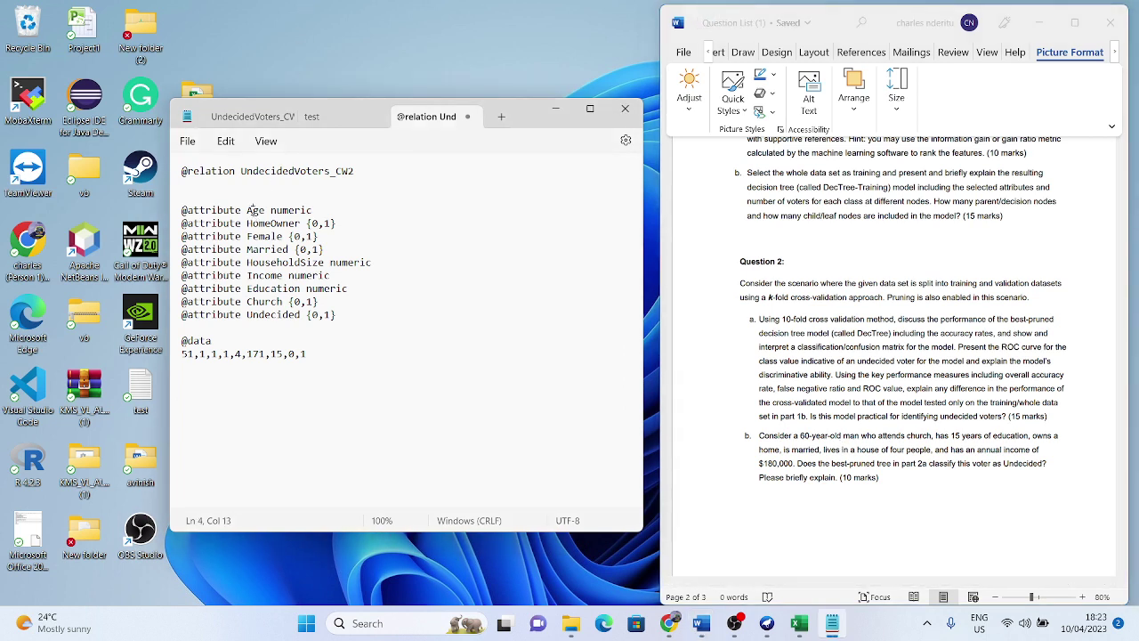
double_click(187, 355)
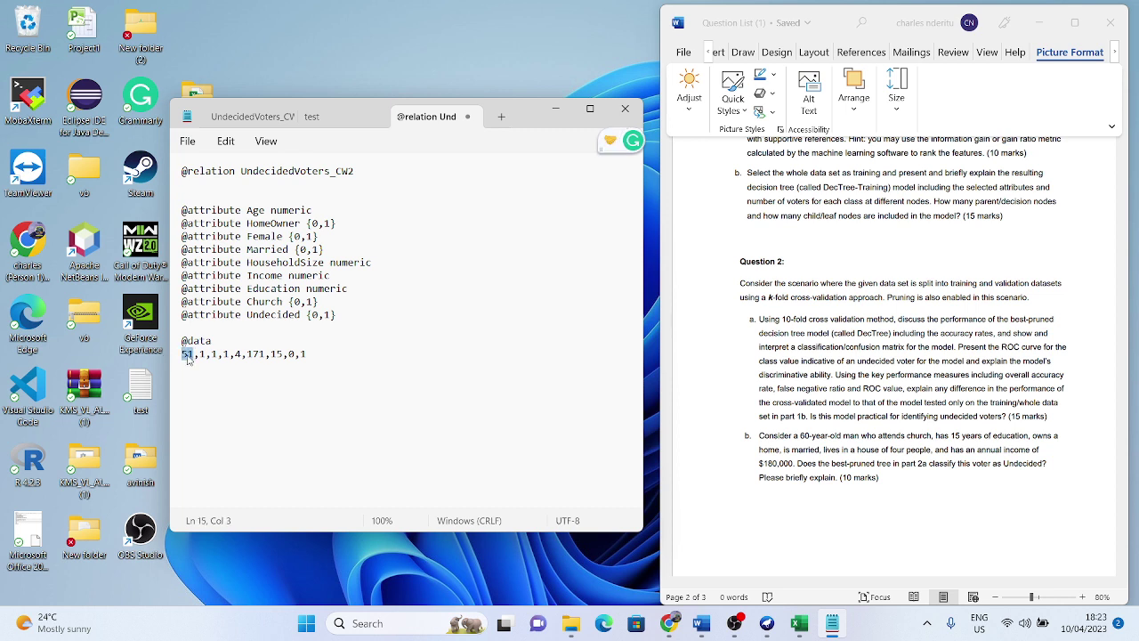
type("60")
key("F5")
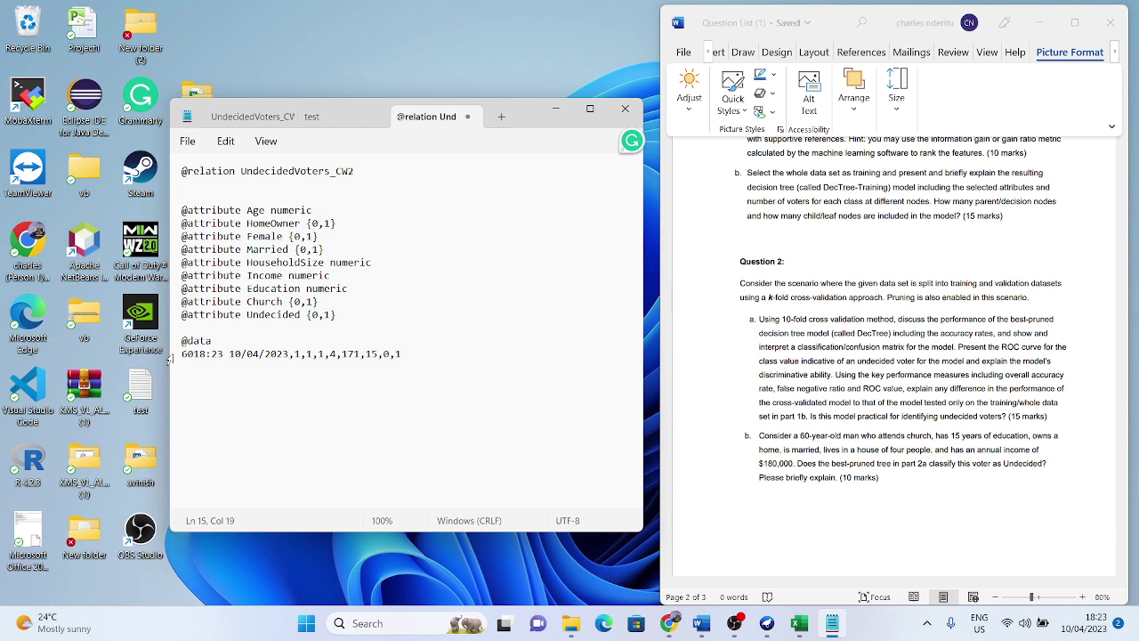
key("ctrl+z")
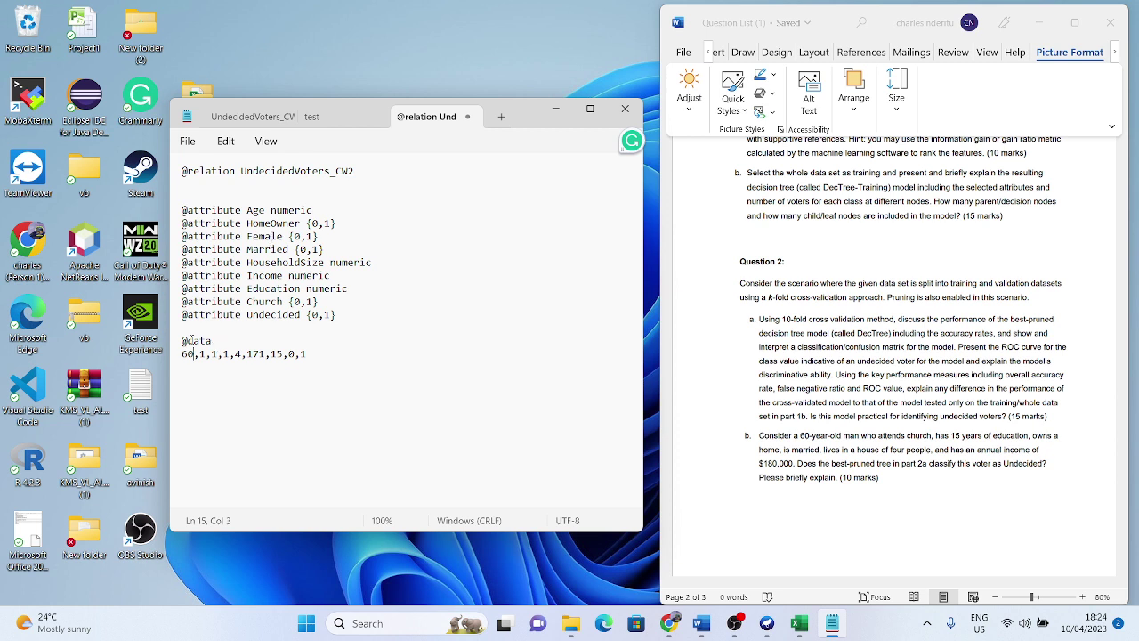
- Set the Female value in the data row to 0 for the male voter
key("Right")
key("Right")
key("BackSpace")
type("0")
- Step through the attribute declarations and enter 15 as the Education value in the data row
left_click(288, 210)
key("Down")
key("Down")
key("Down")
double_click(277, 355)
type("15")
- Check the data row's values against the HomeOwner, Female, Married and HouseholdSize attribute declarations
double_click(267, 236)
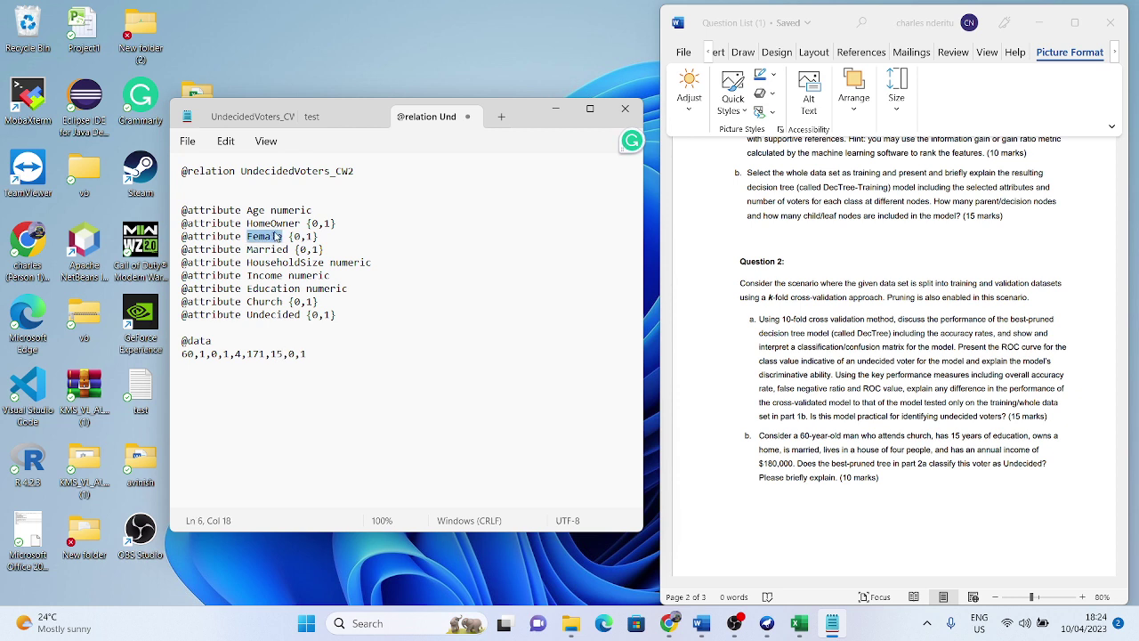
left_click(315, 223)
left_click(203, 354)
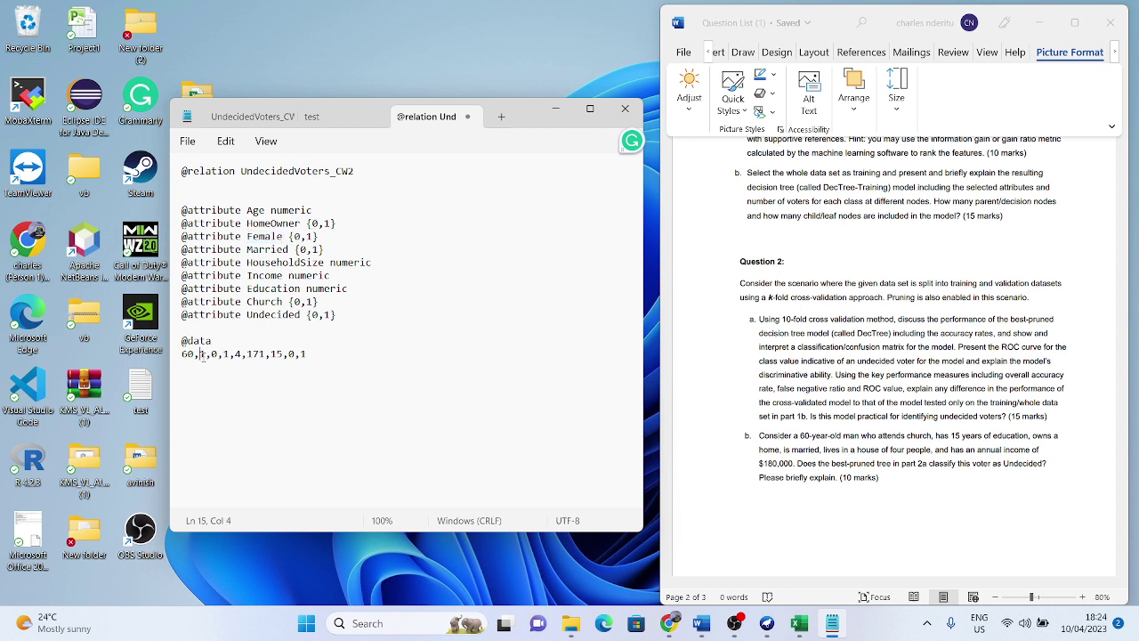
key("Right")
left_click(277, 224)
left_click(272, 249)
left_click(195, 355)
left_click(218, 355)
double_click(289, 262)
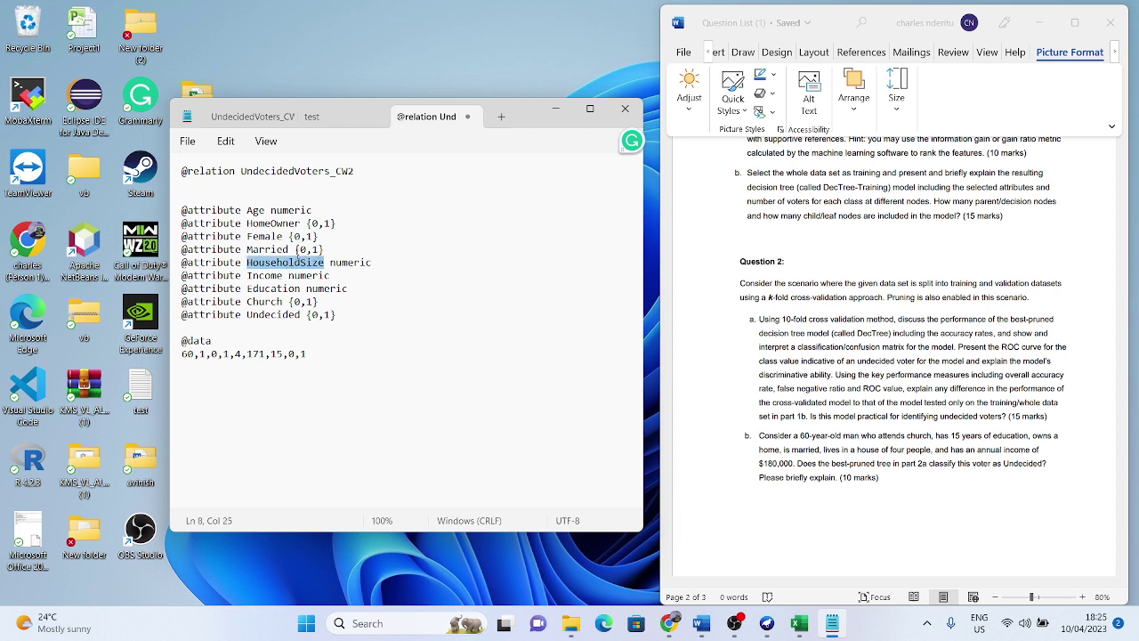
- Check the data row's Age, HomeOwner, Female, Married and HouseholdSize values in turn against the attribute declarations
left_click(272, 236)
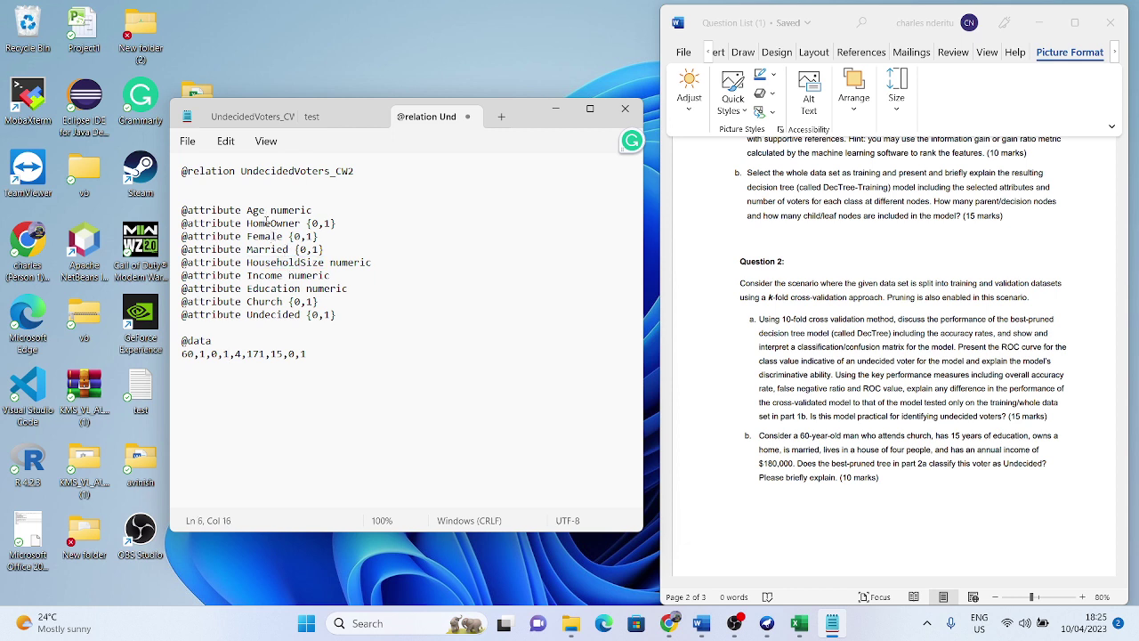
left_click(265, 210)
double_click(188, 353)
left_click(201, 354)
left_click(212, 353)
double_click(213, 353)
double_click(231, 353)
left_click(239, 353)
- Consult the variable description for the Income unit, set Income in the data row to 180, and compare it with question 2b
scroll(939, 331, "up", 10)
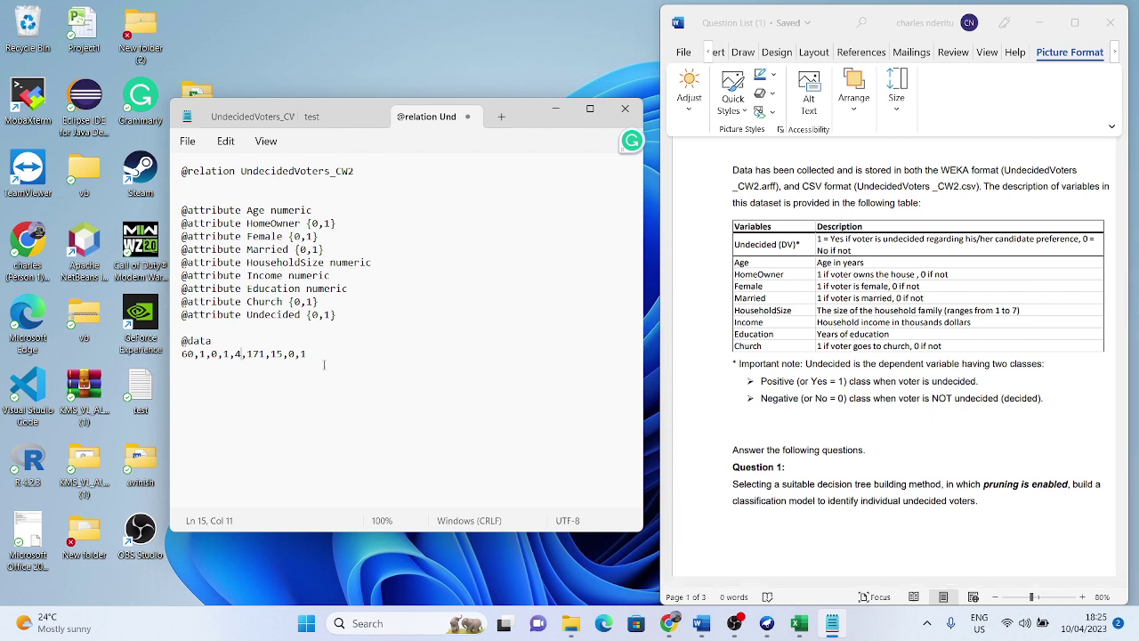
double_click(256, 355)
type("180")
scroll(986, 313, "down", 10)
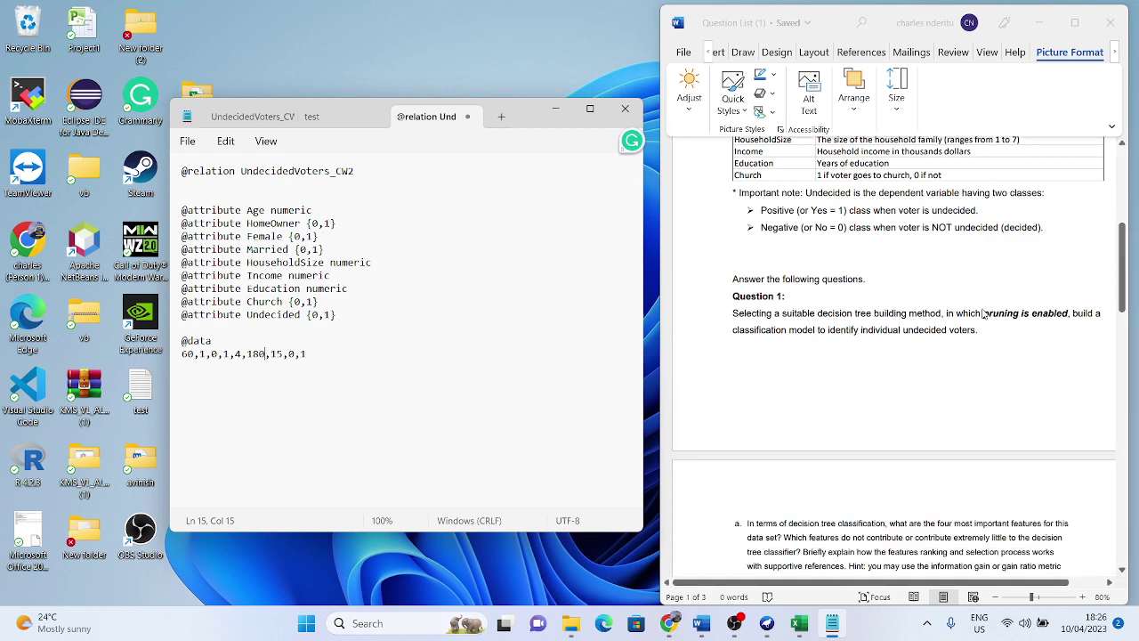
scroll(967, 313, "down", 5)
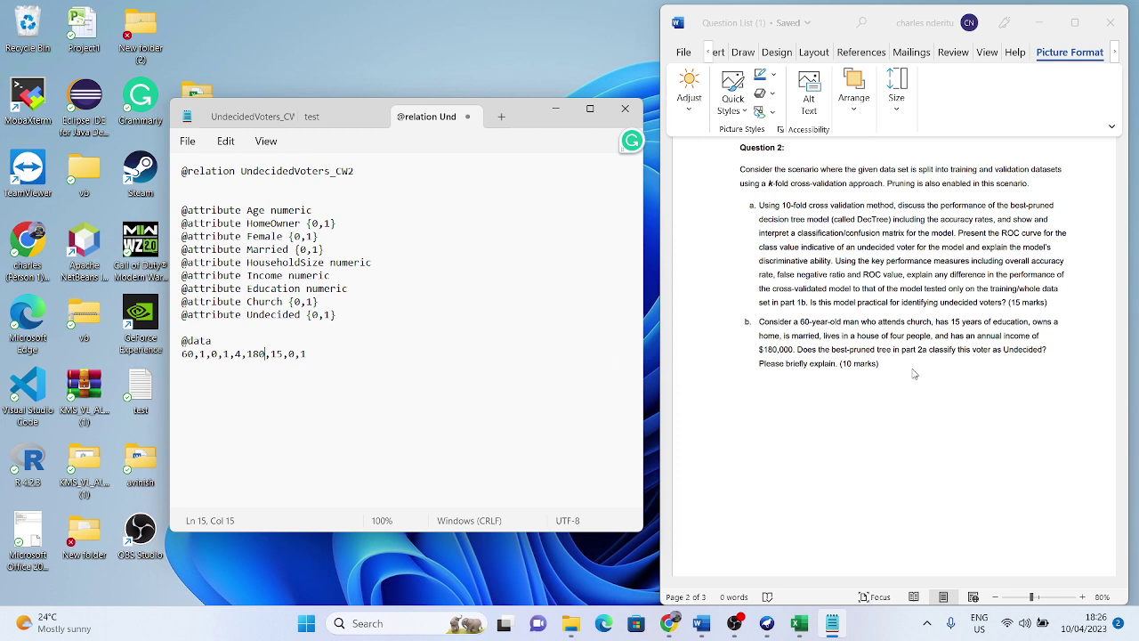
left_click(829, 361)
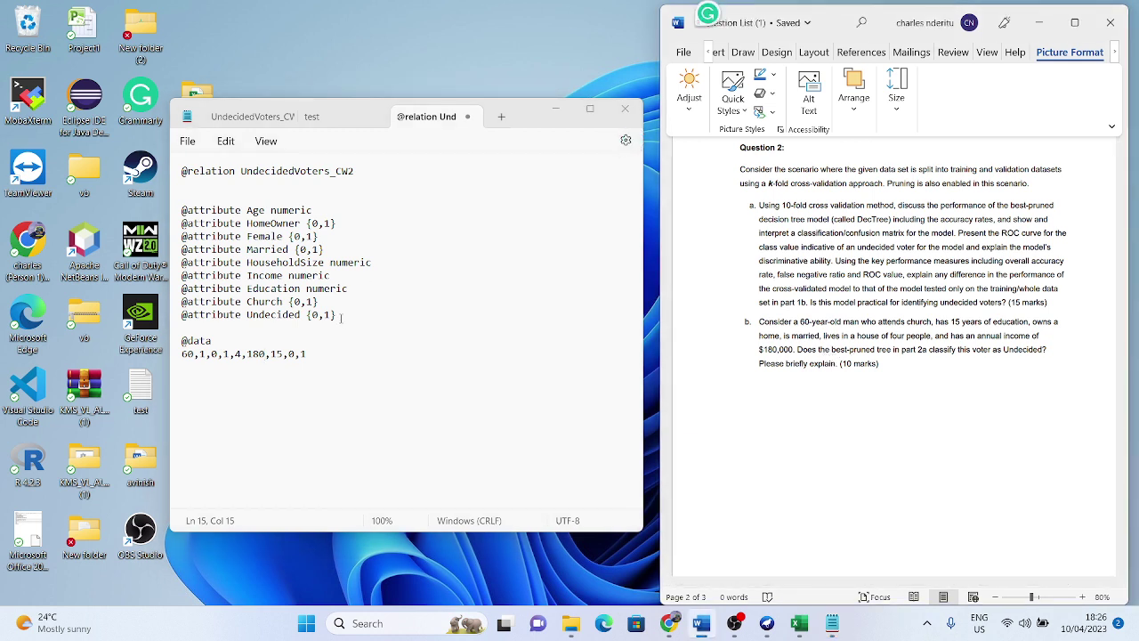
left_click_drag(344, 323, 177, 319)
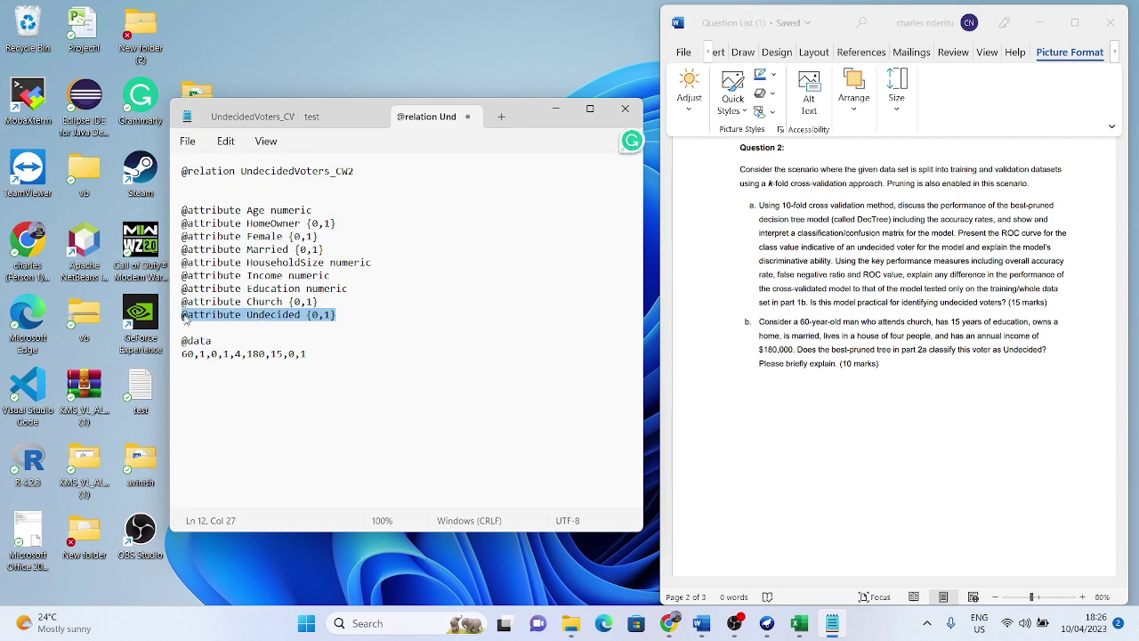
key("BackSpace")
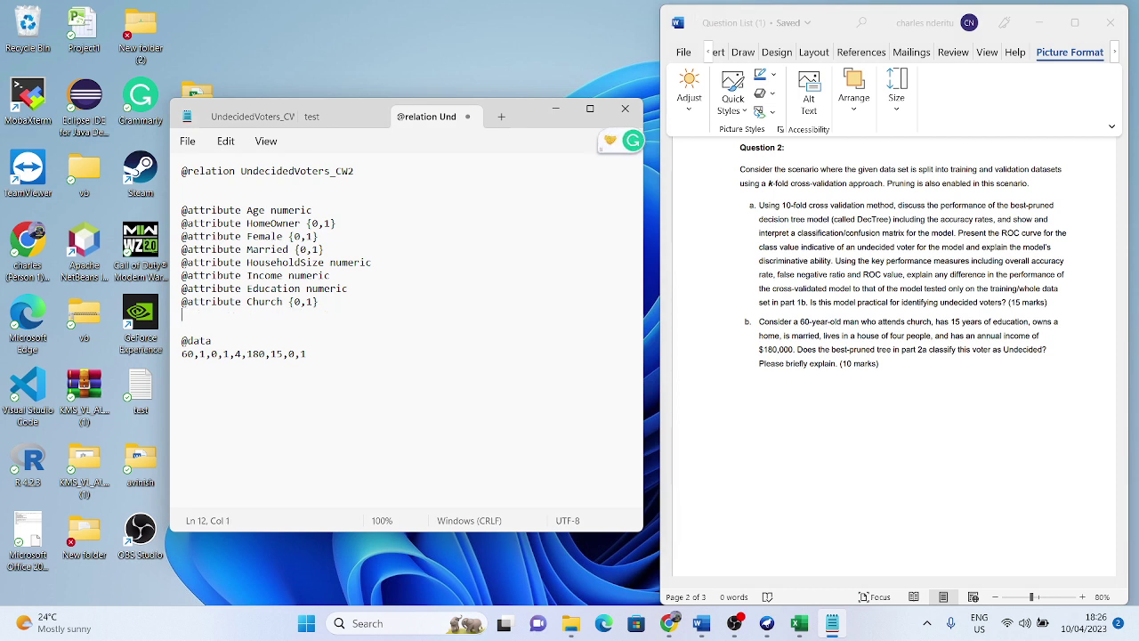
type("@relation UndecidedVoters_CW2  @attribute Voter numeric @attribute Age numeric @attribute HomeOwner {0,1} @attribute Female {0,1} @attribute Married {0,1} @attribute HouseholdSize numeric @attribute Income numeric @attribute Education numeric @attribute Church {0,1} @attribute Undecided {0,1}  @data 1,51,1,1,1,4,171,15,0,1 2,46,1,1,1,6,420,15,1,0")
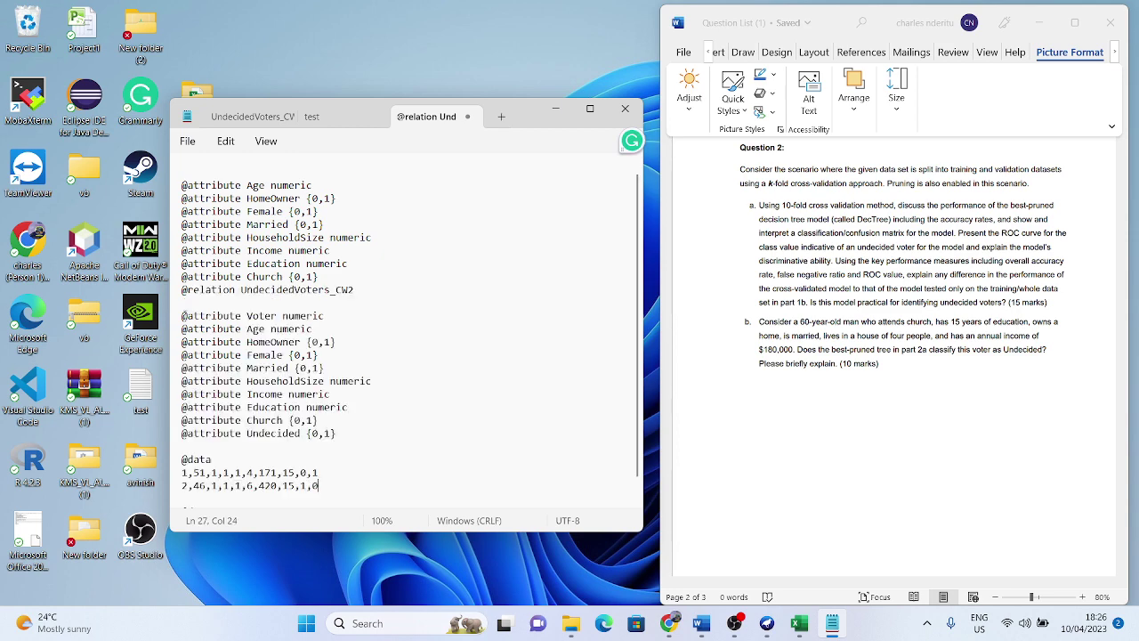
key("ctrl+z")
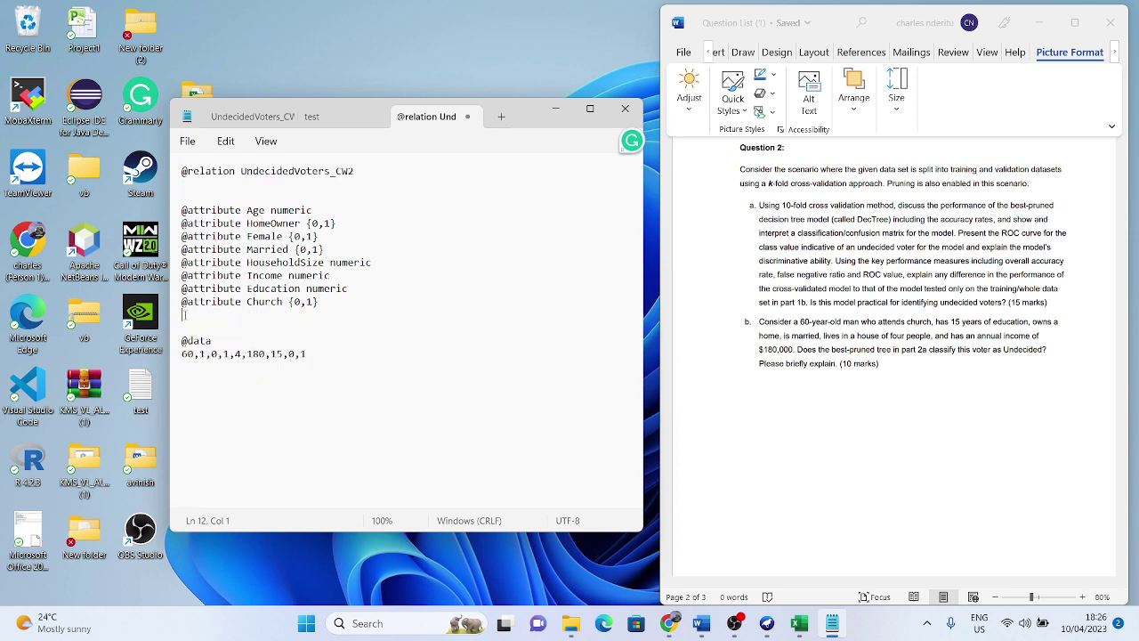
key("ctrl+z")
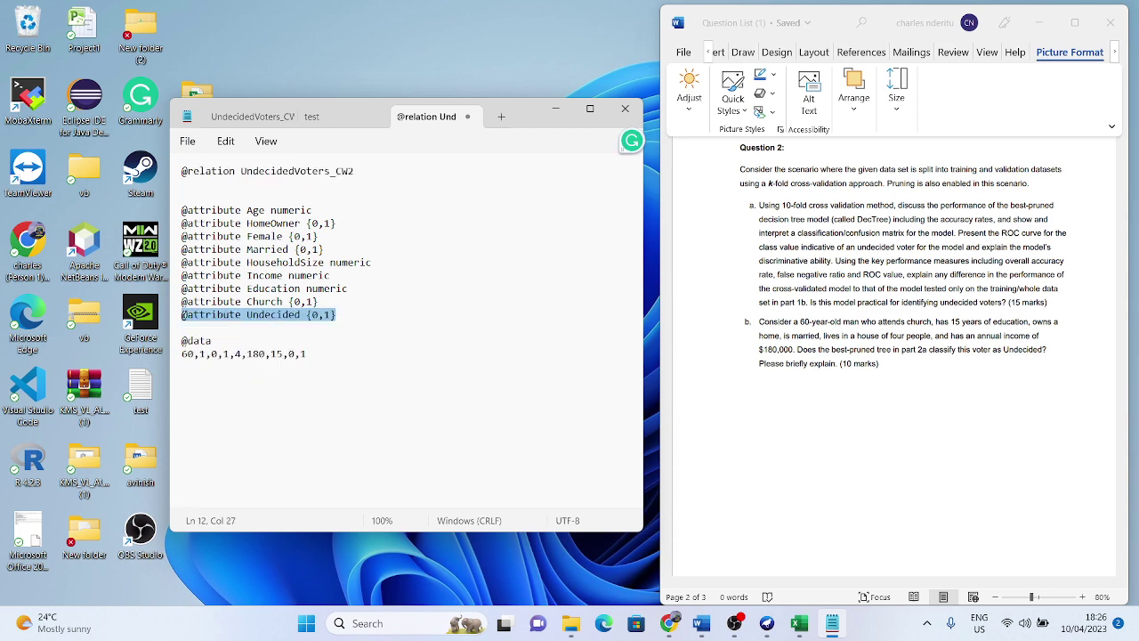
- Remove the final Undecided value and its preceding comma from the data row
left_click(326, 356)
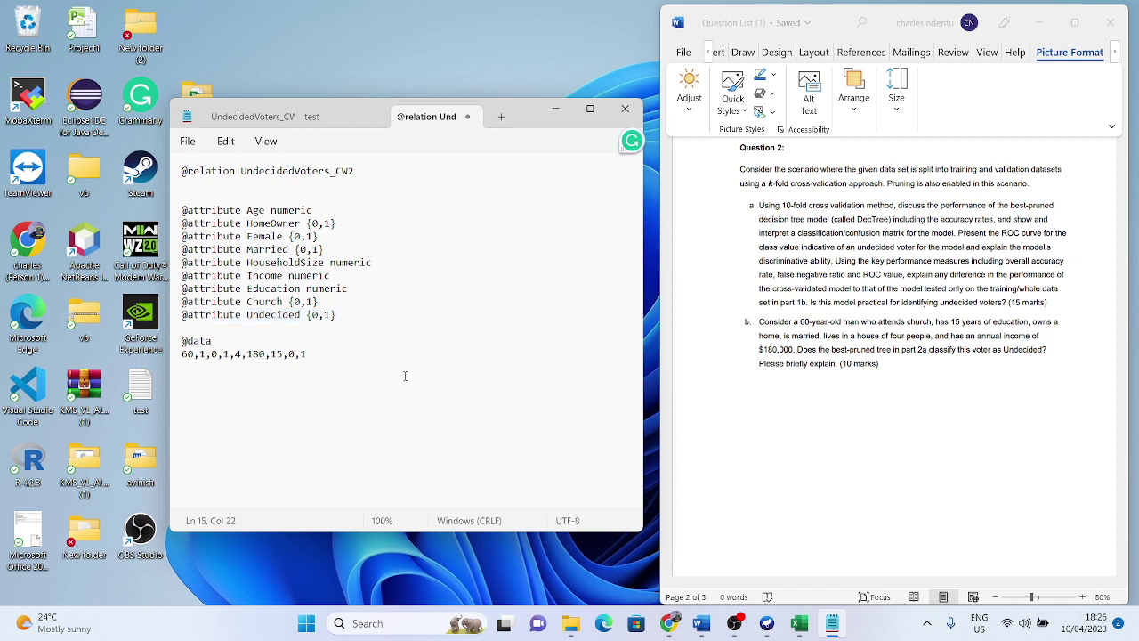
key("BackSpace")
key("BackSpace")
- Save the text file as test1.arff in the Downloads folder
key("ctrl+s")
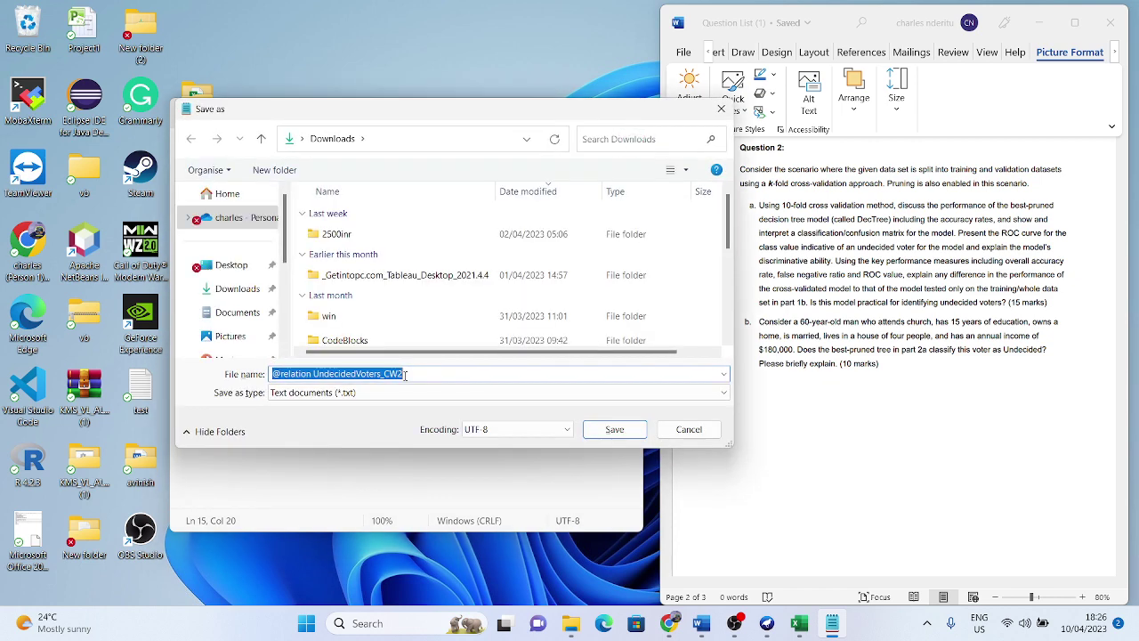
type("test")
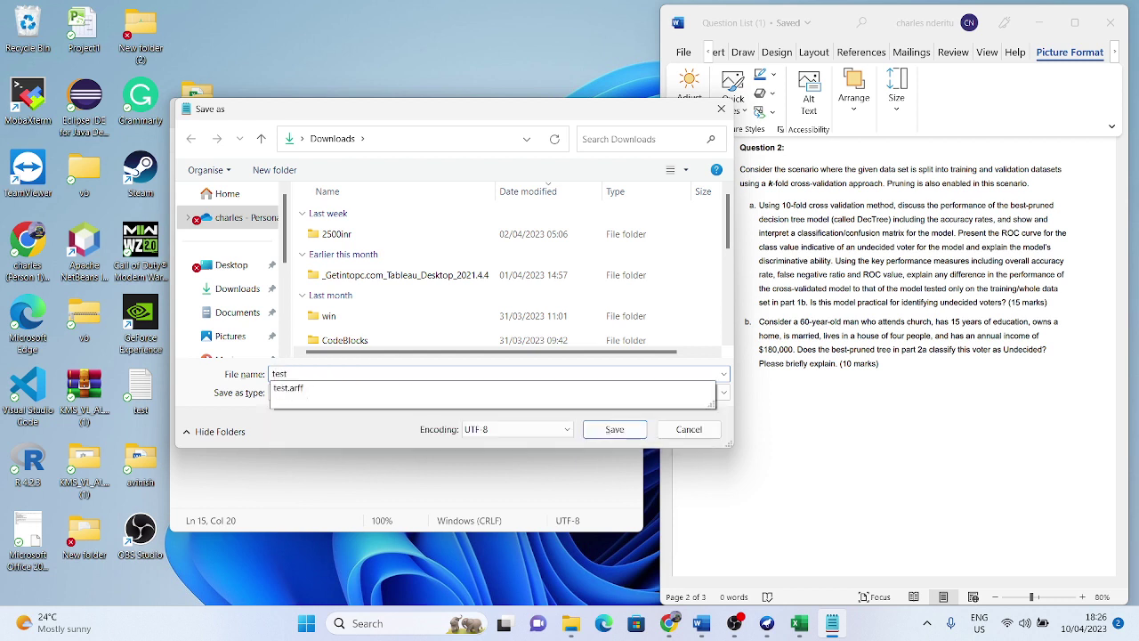
type("1")
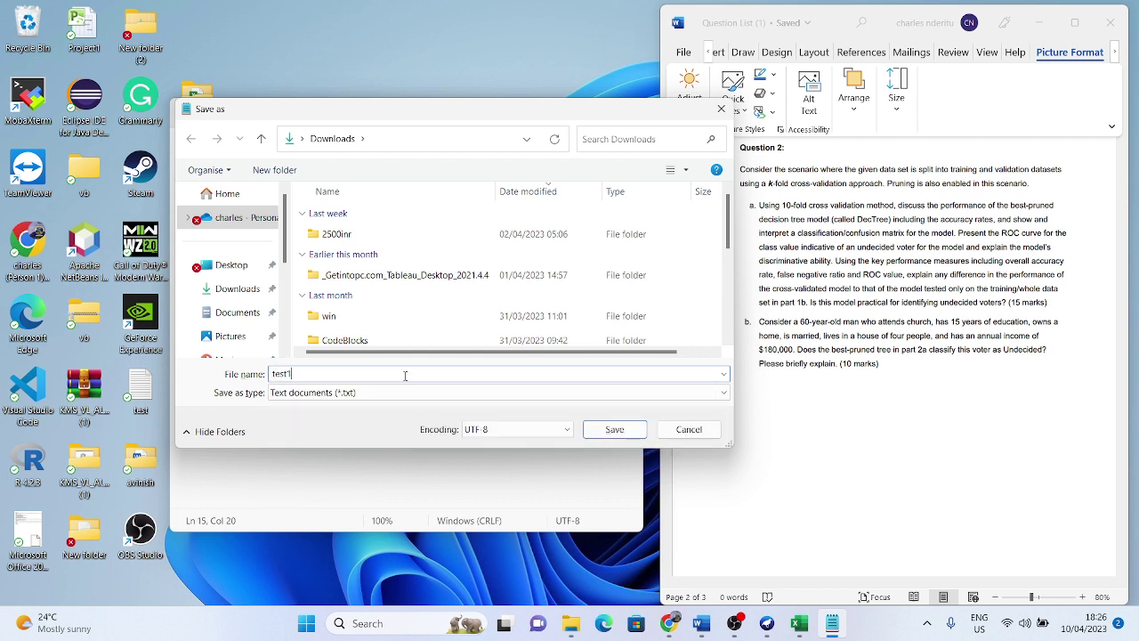
key("BackSpace")
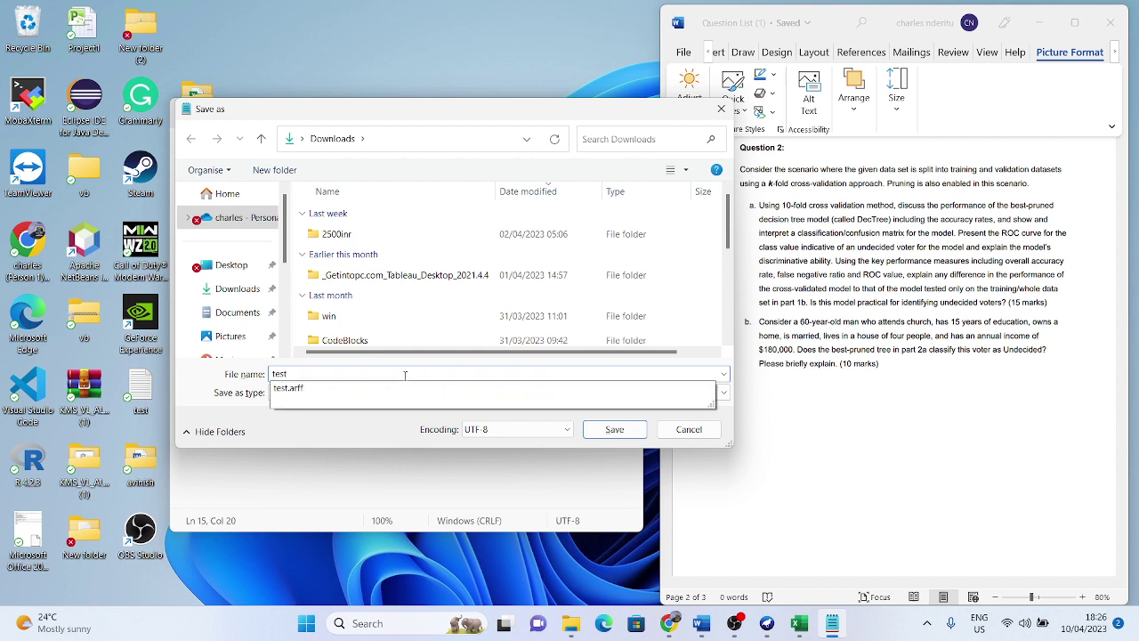
type("1")
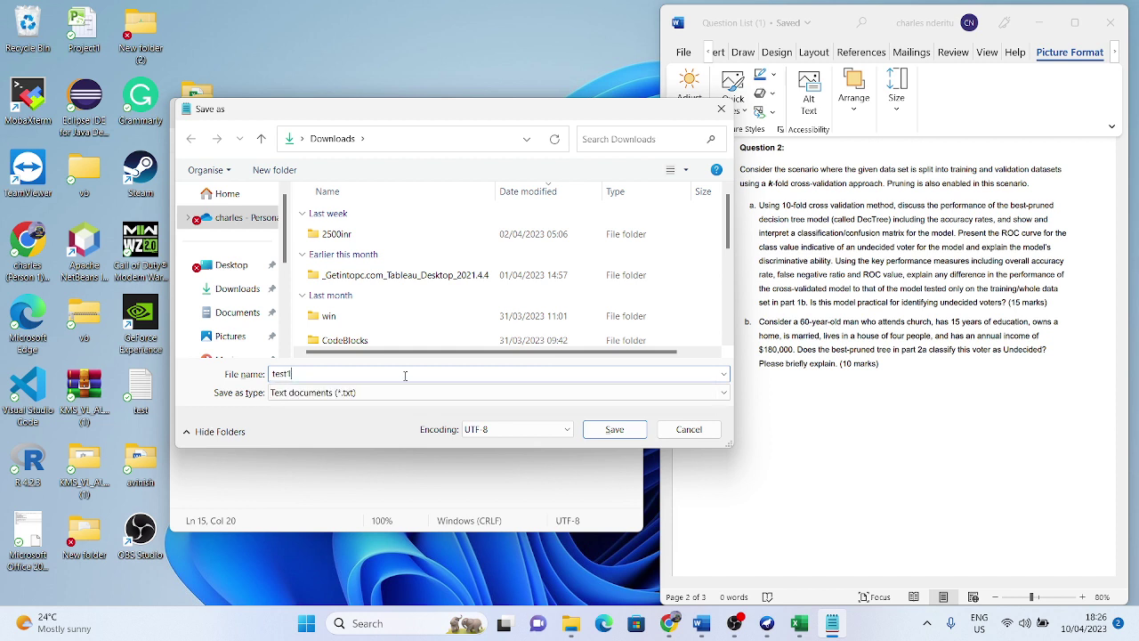
type(".arff")
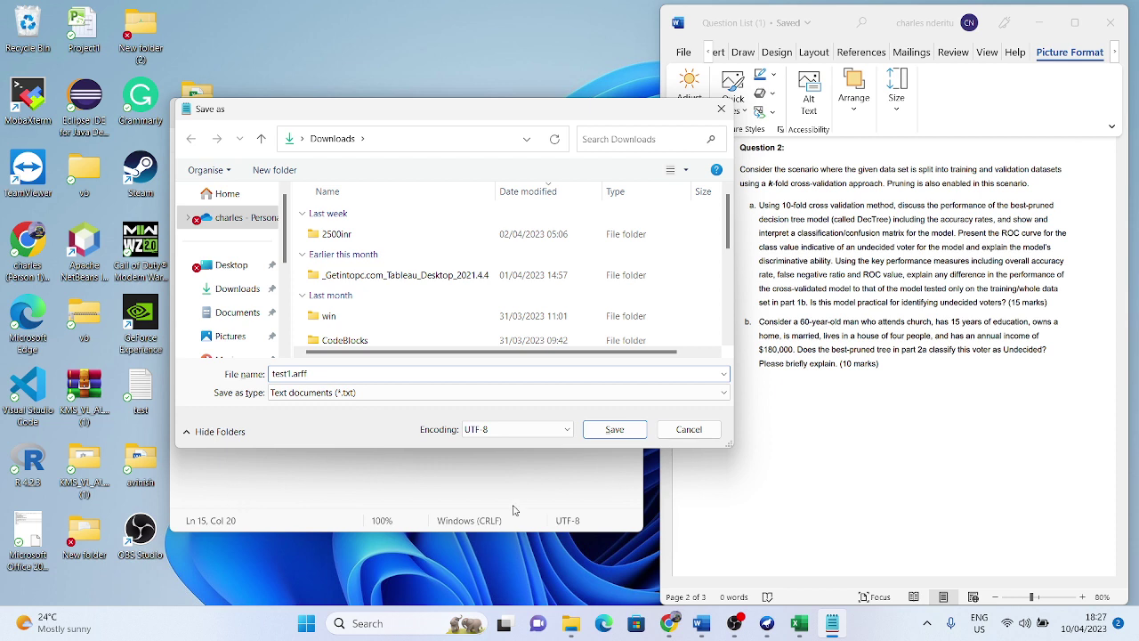
left_click(239, 293)
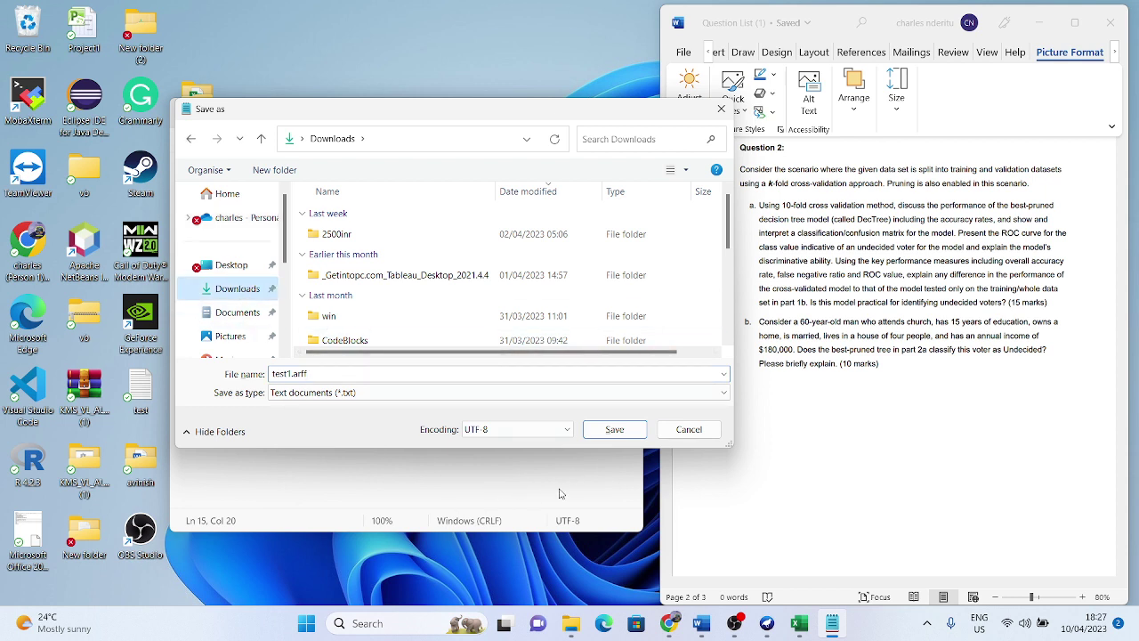
left_click(622, 430)
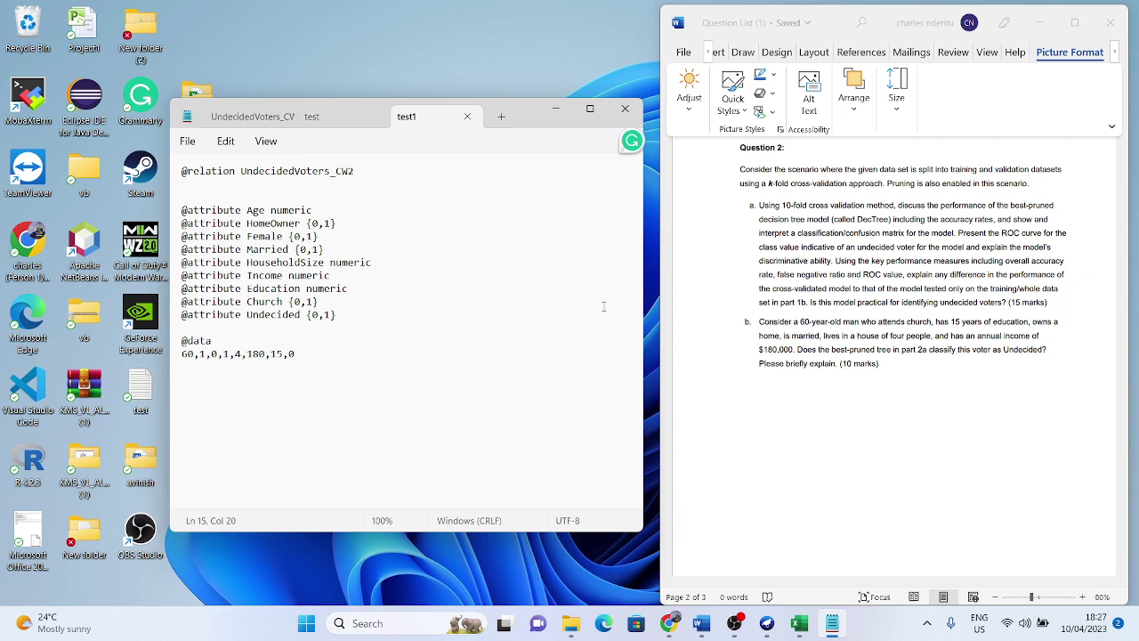
- Switch to the Weka Explorer and load test1.arff from Downloads as the supplied test set
left_click(553, 111)
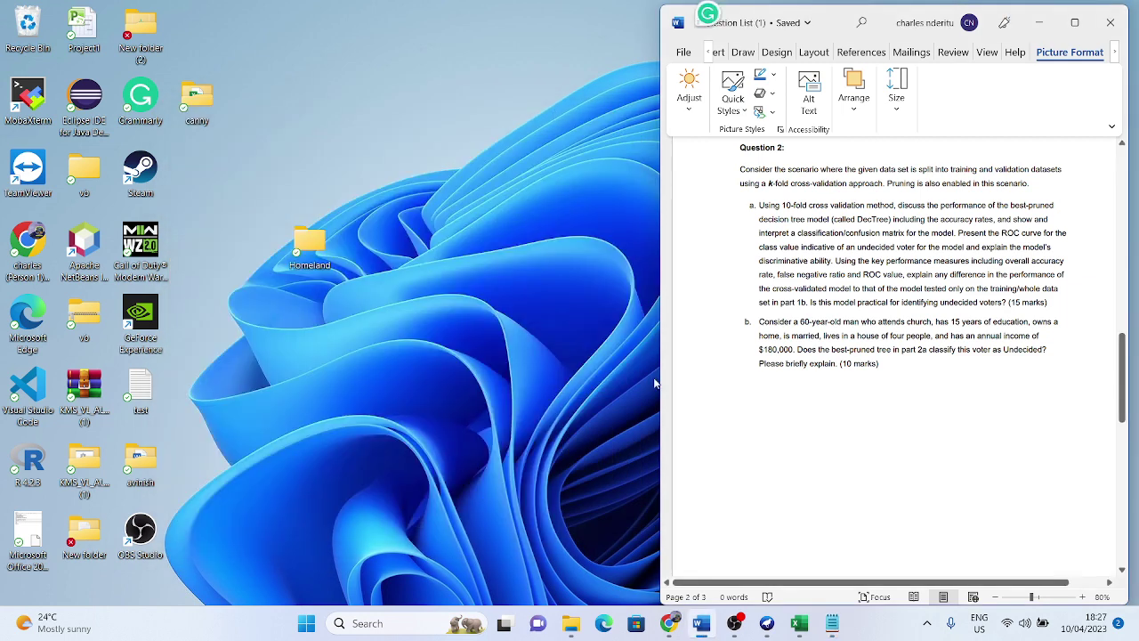
mouse_move(765, 625)
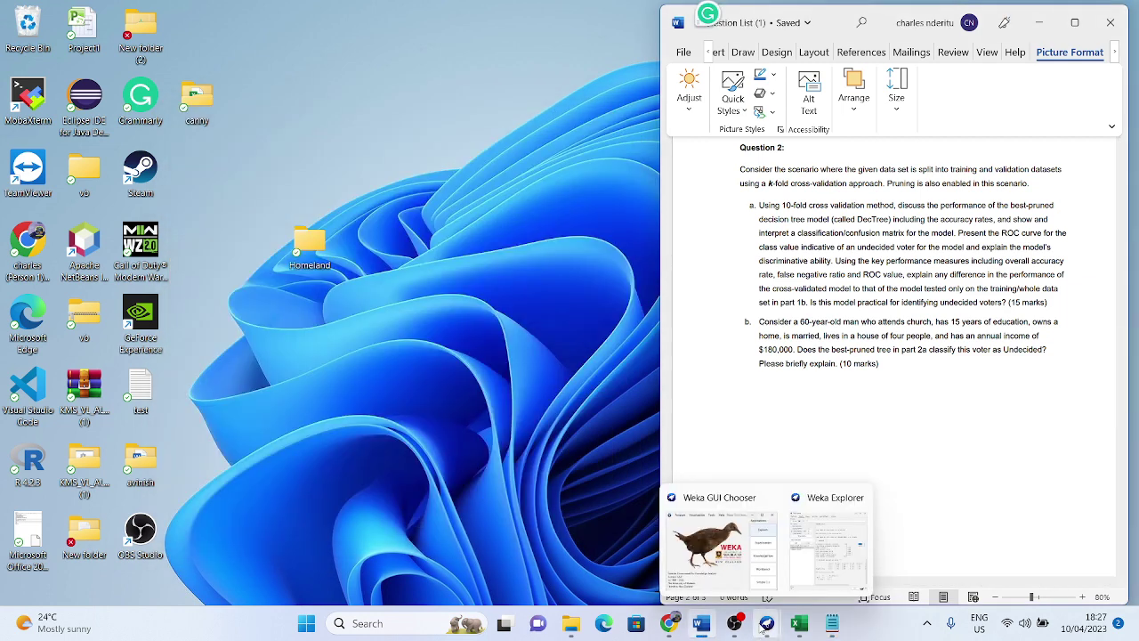
left_click(801, 559)
left_click(51, 271)
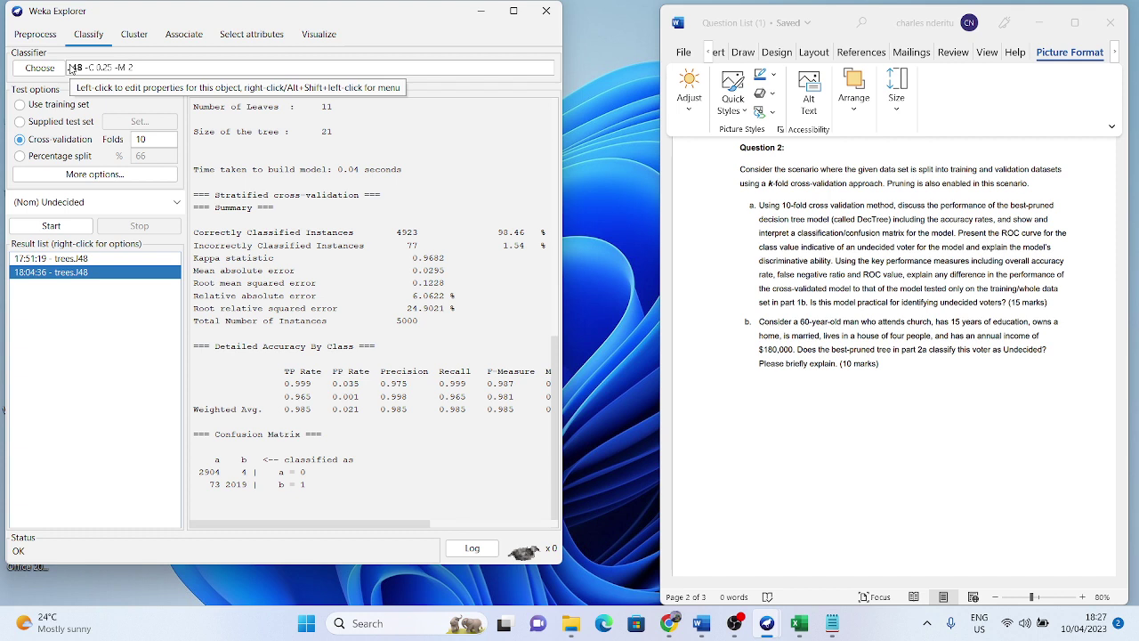
left_click(20, 122)
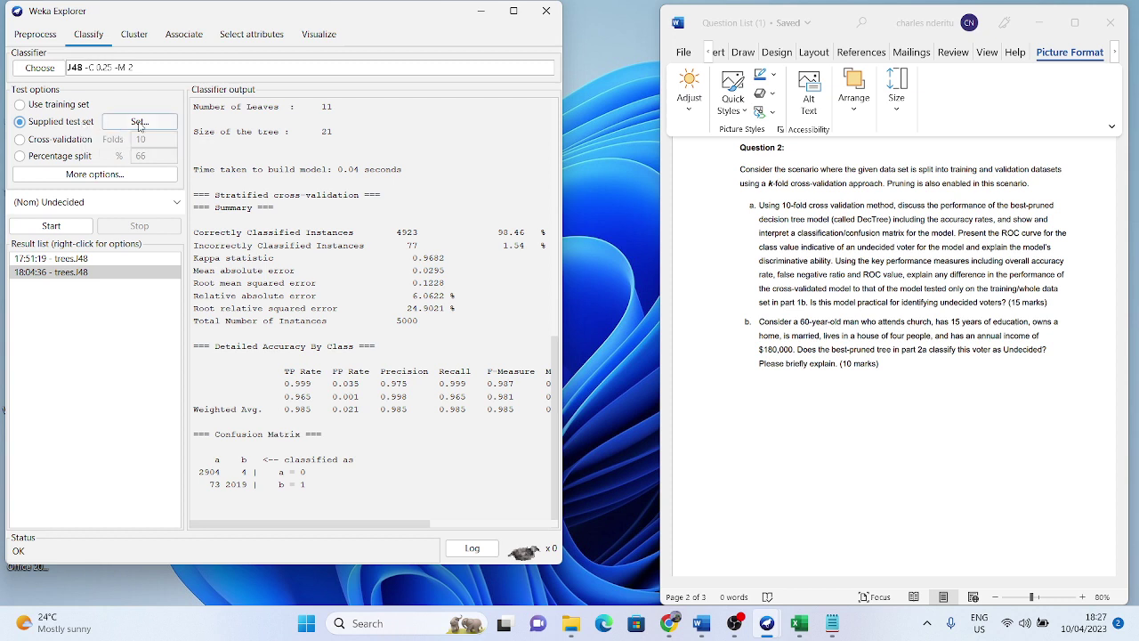
left_click(140, 122)
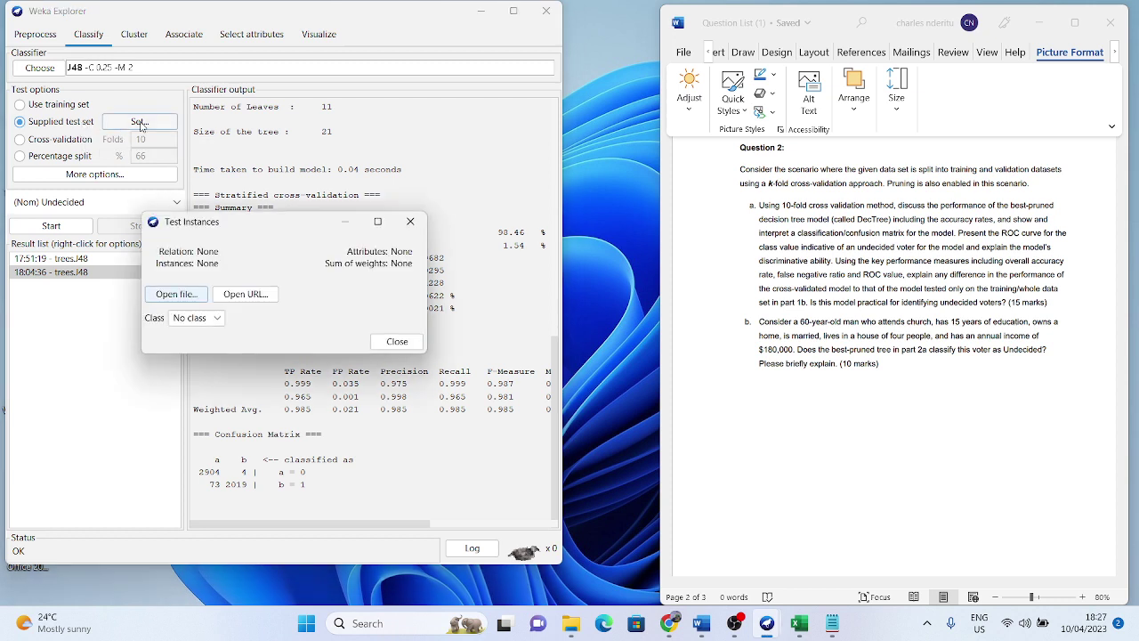
left_click(170, 292)
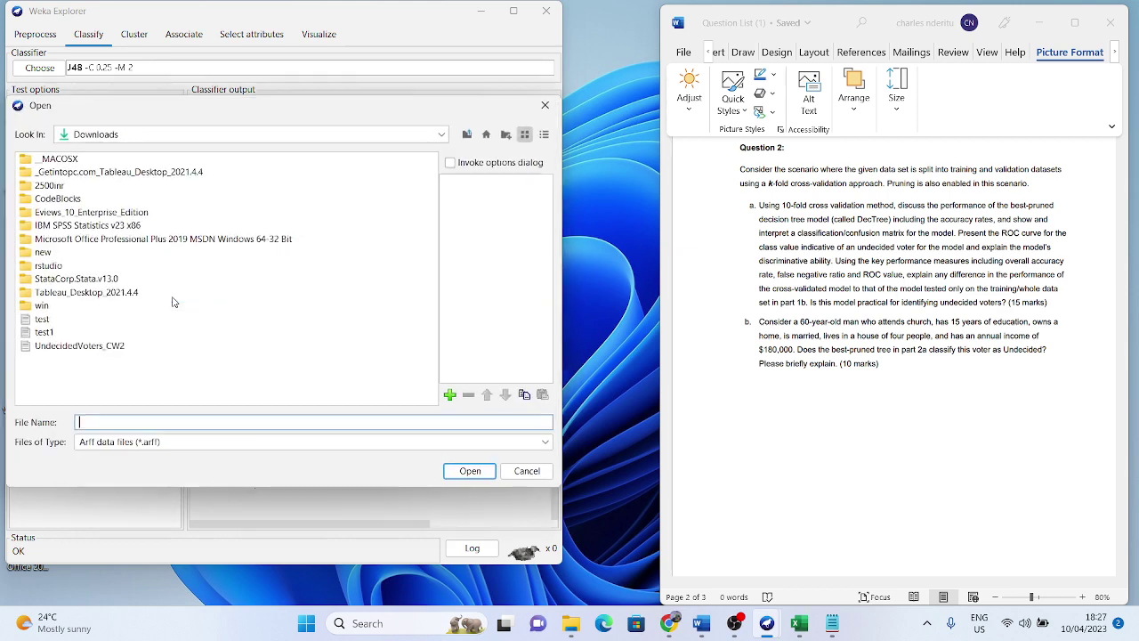
left_click(38, 334)
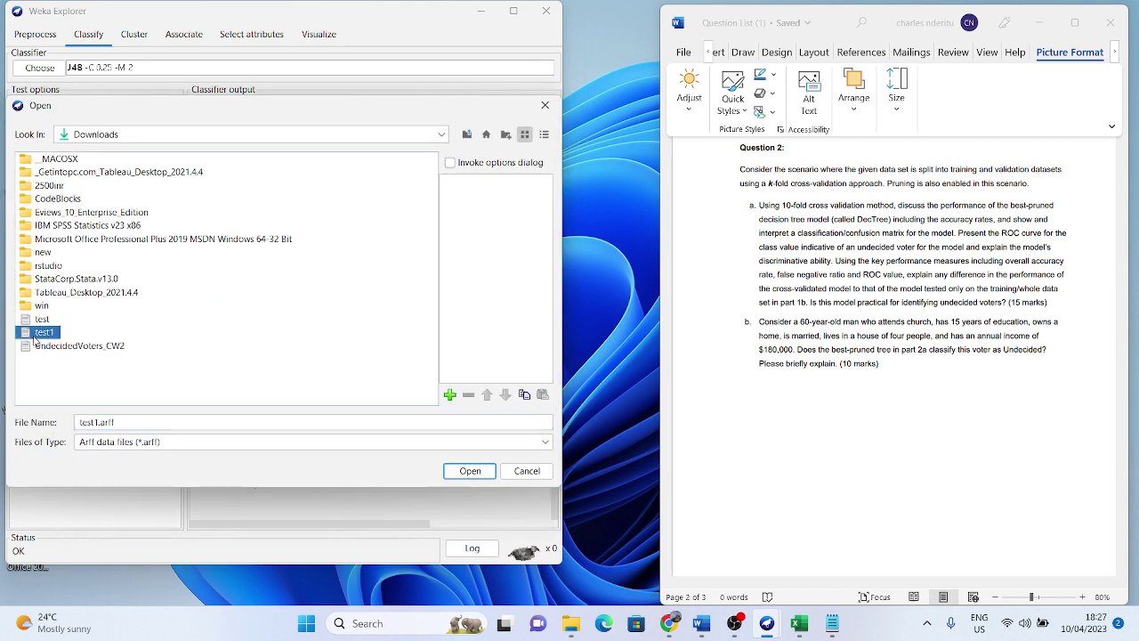
left_click(455, 473)
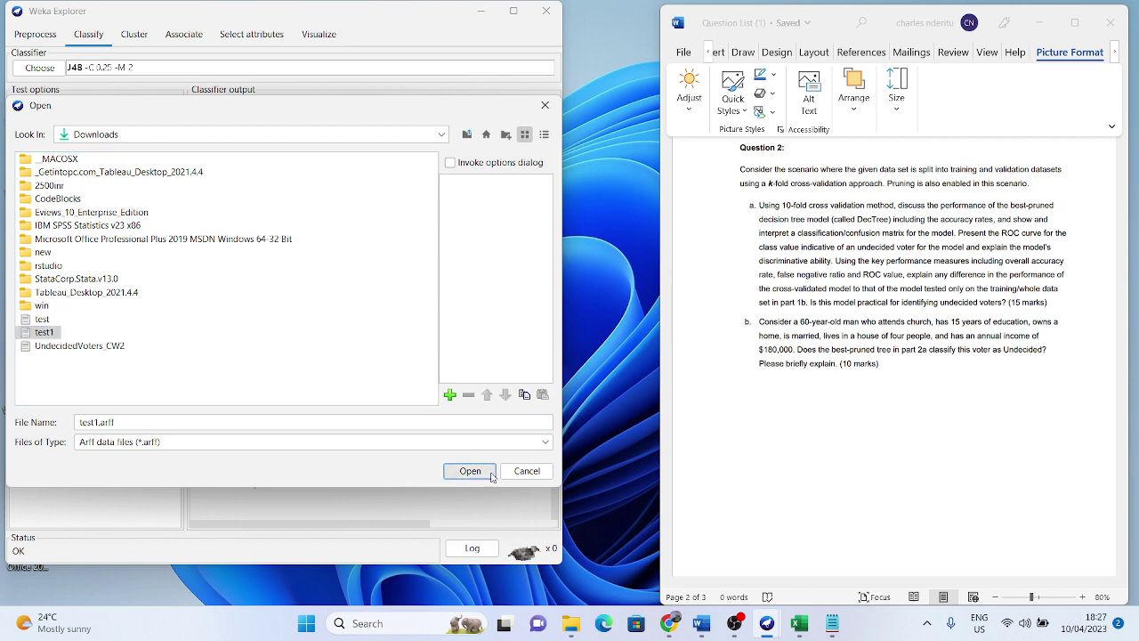
left_click(417, 346)
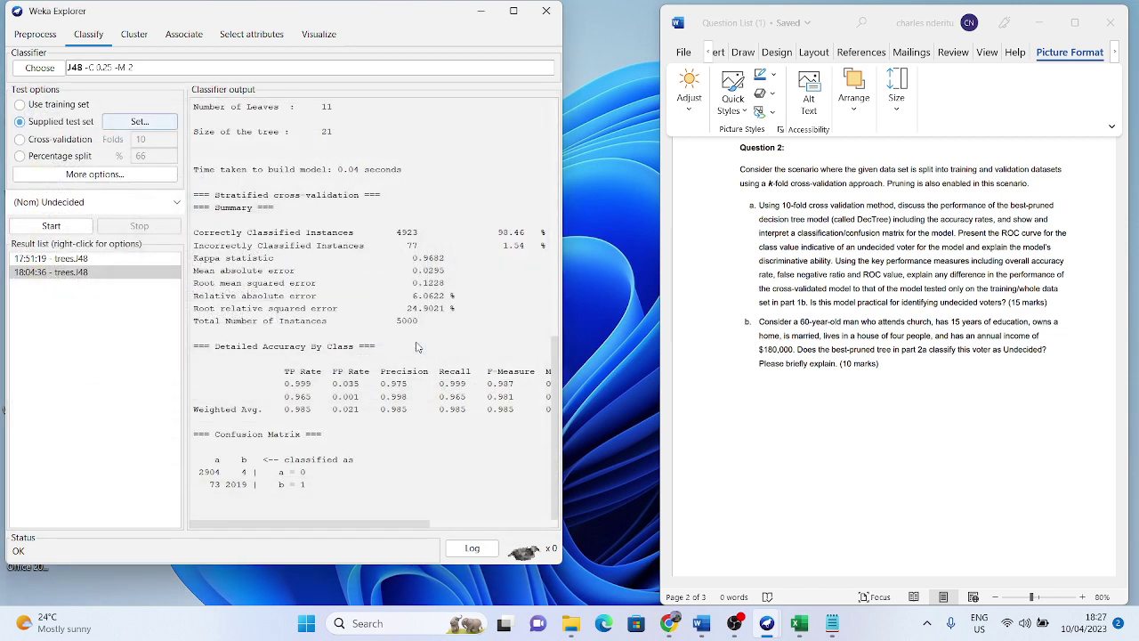
- Run the J48 classifier on the supplied test set and review the evaluation output
left_click(74, 228)
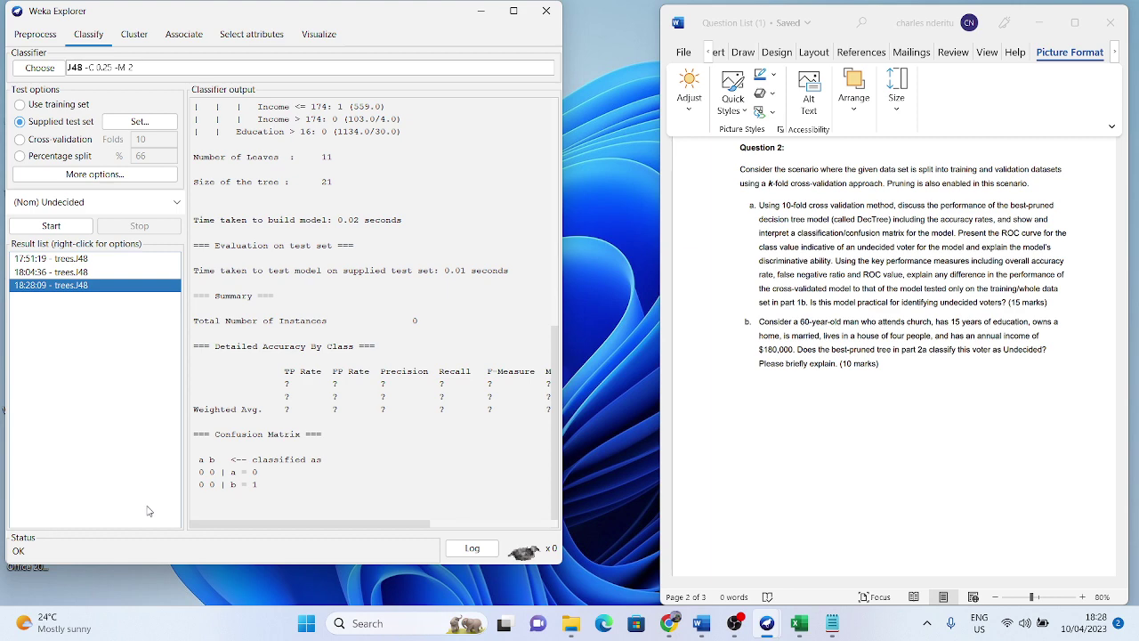
scroll(374, 392, "up", 5)
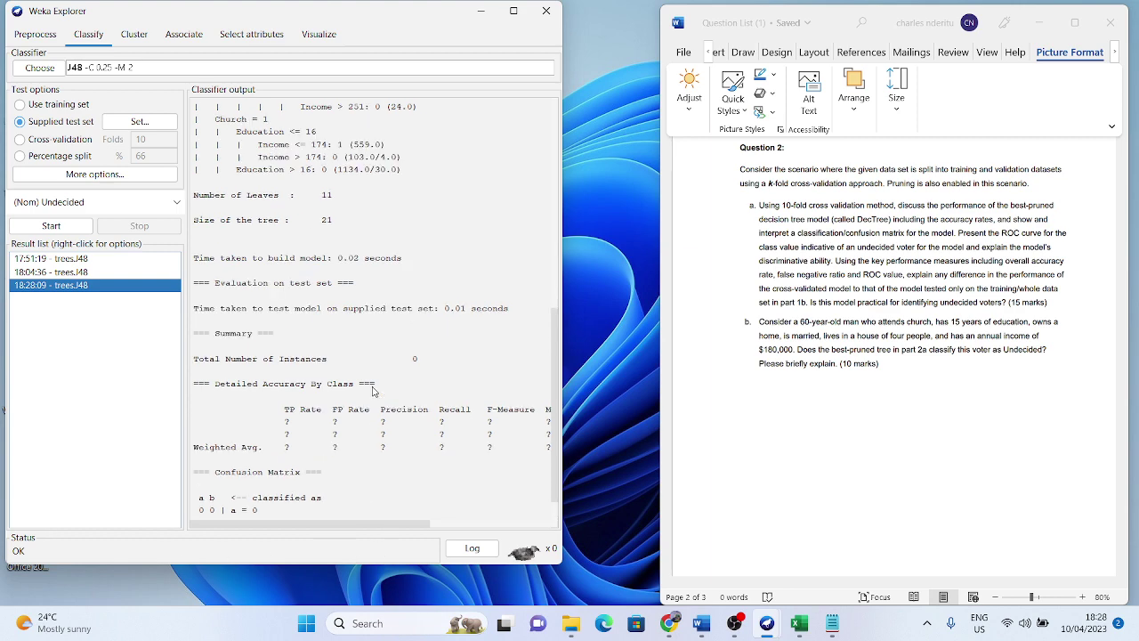
scroll(374, 392, "down", 5)
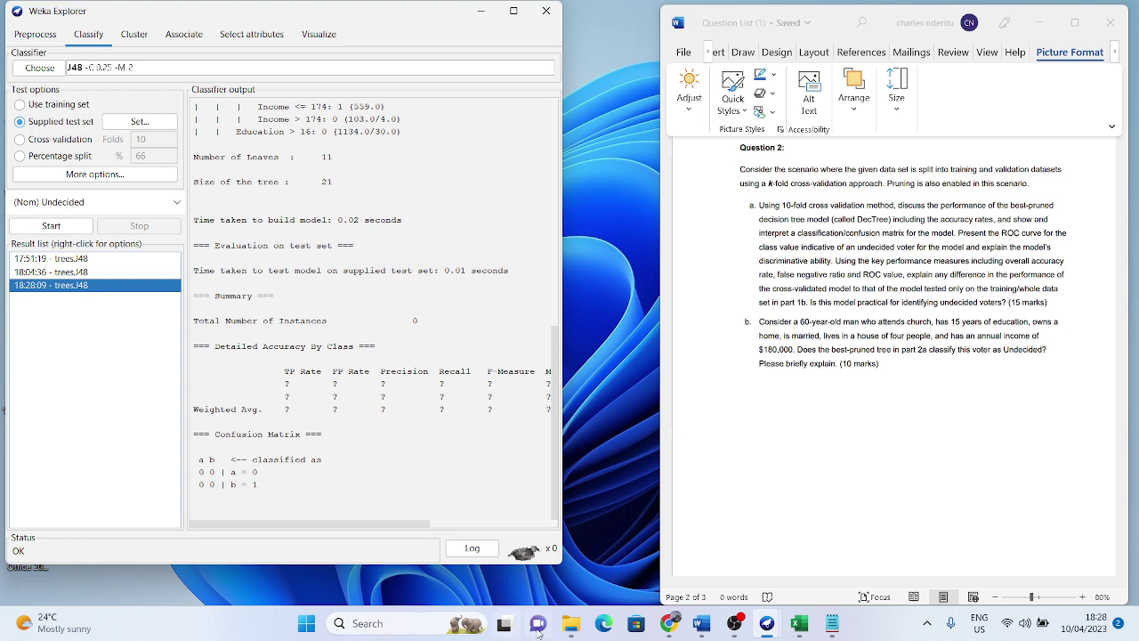
- Close the Notepad window with test1 and delete the 18:28:09 trees.J48 entry from Weka's result list
left_click(835, 633)
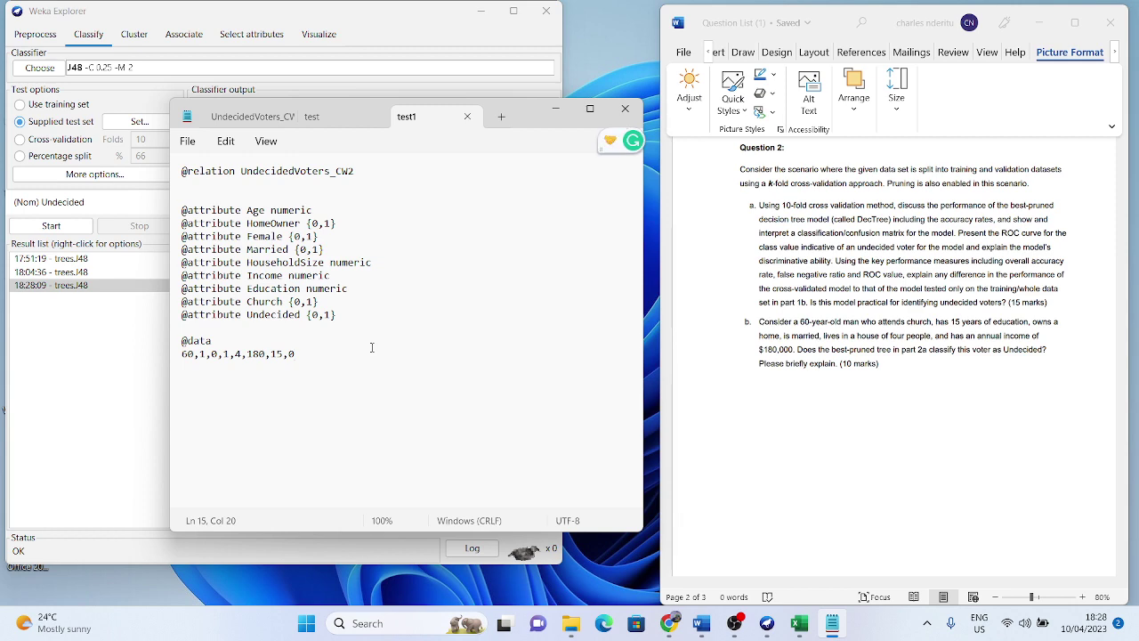
left_click(625, 108)
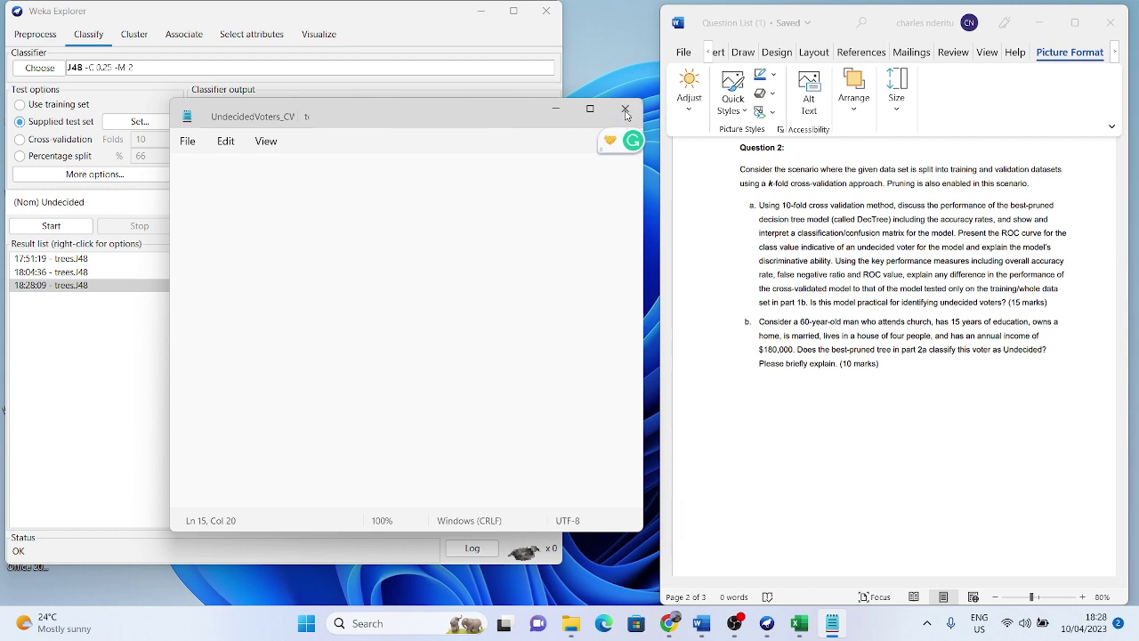
right_click(99, 285)
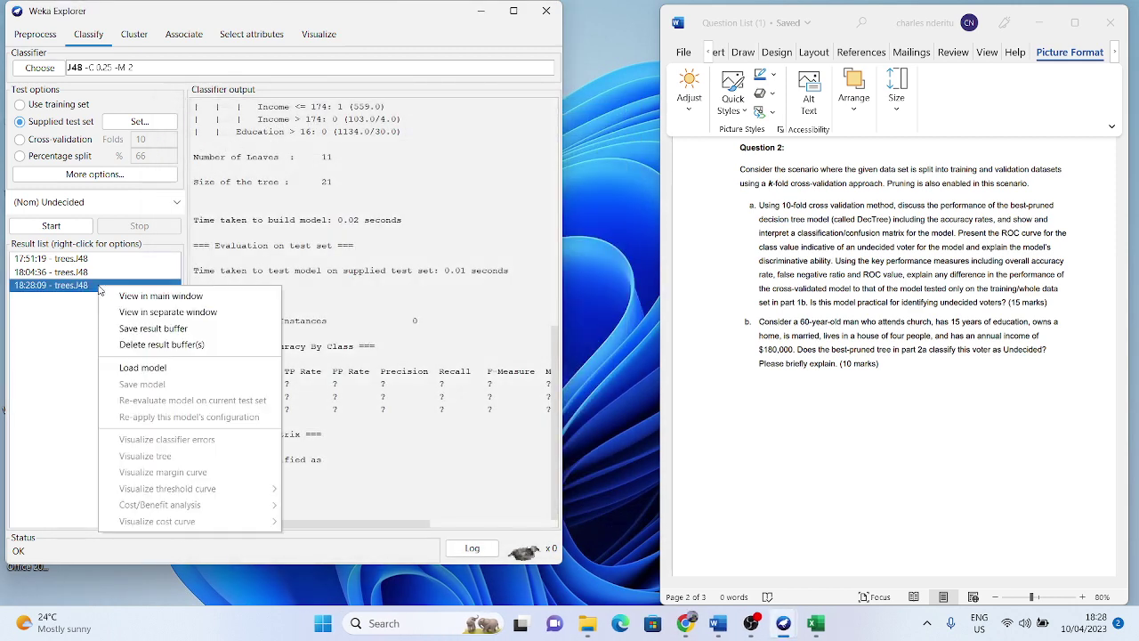
left_click(160, 344)
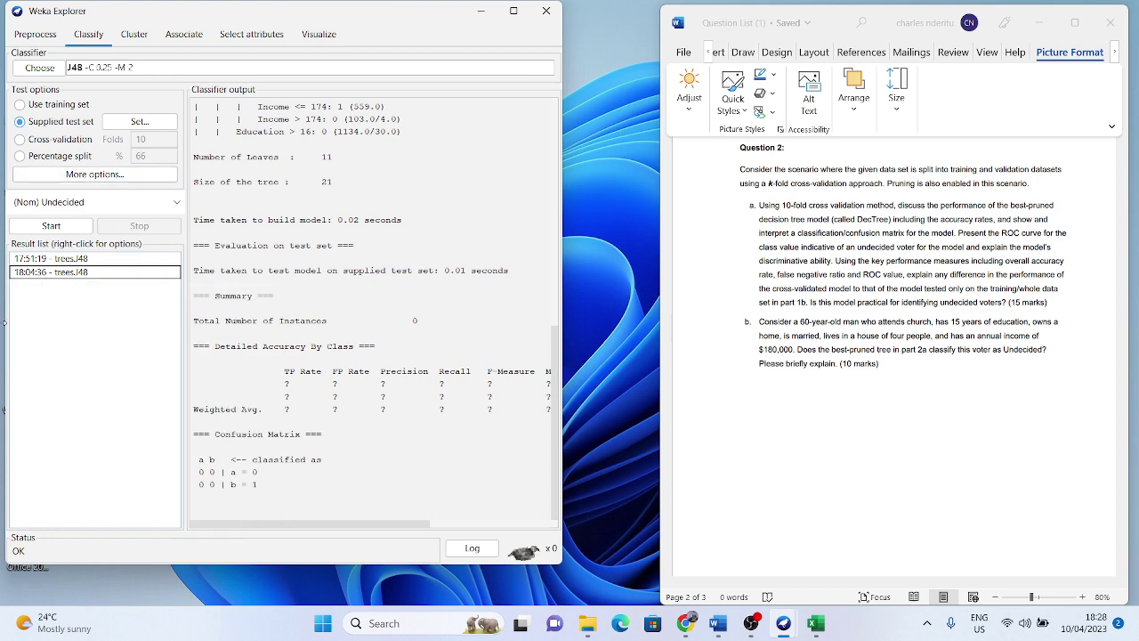
- Run J48 with test.arff from Downloads as the supplied test set, and delete that run from the result list
left_click(140, 121)
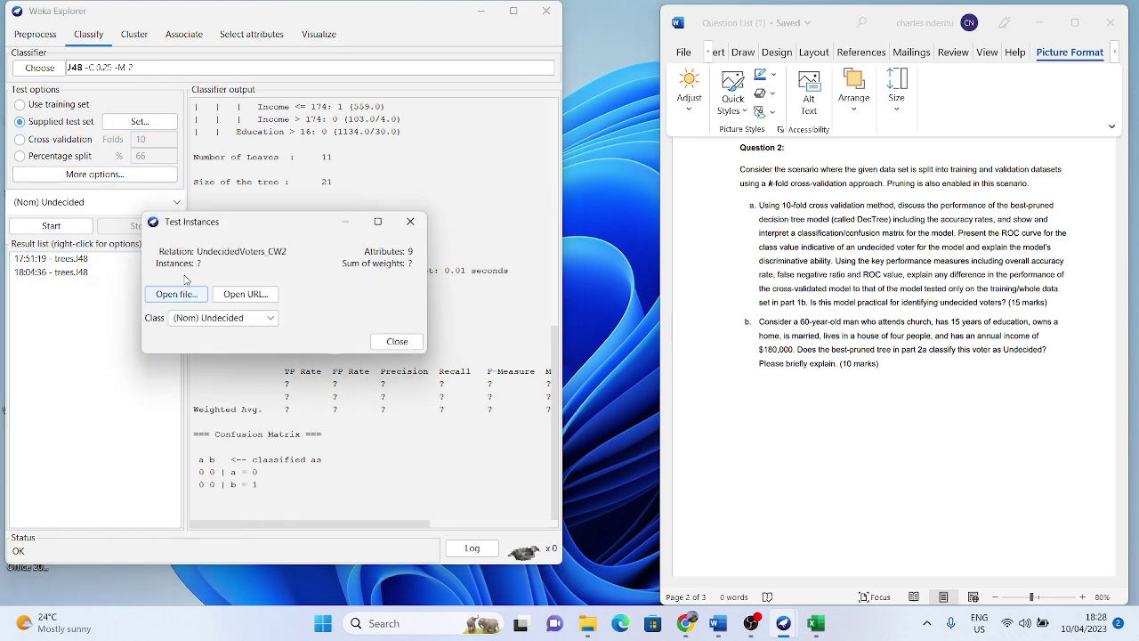
left_click(188, 296)
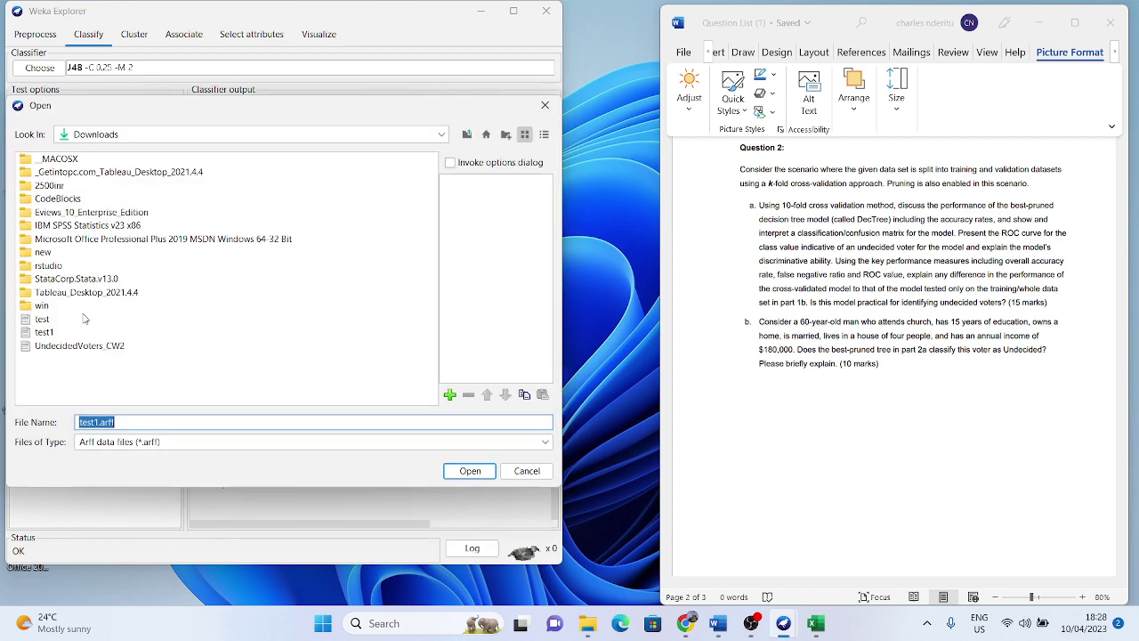
double_click(42, 332)
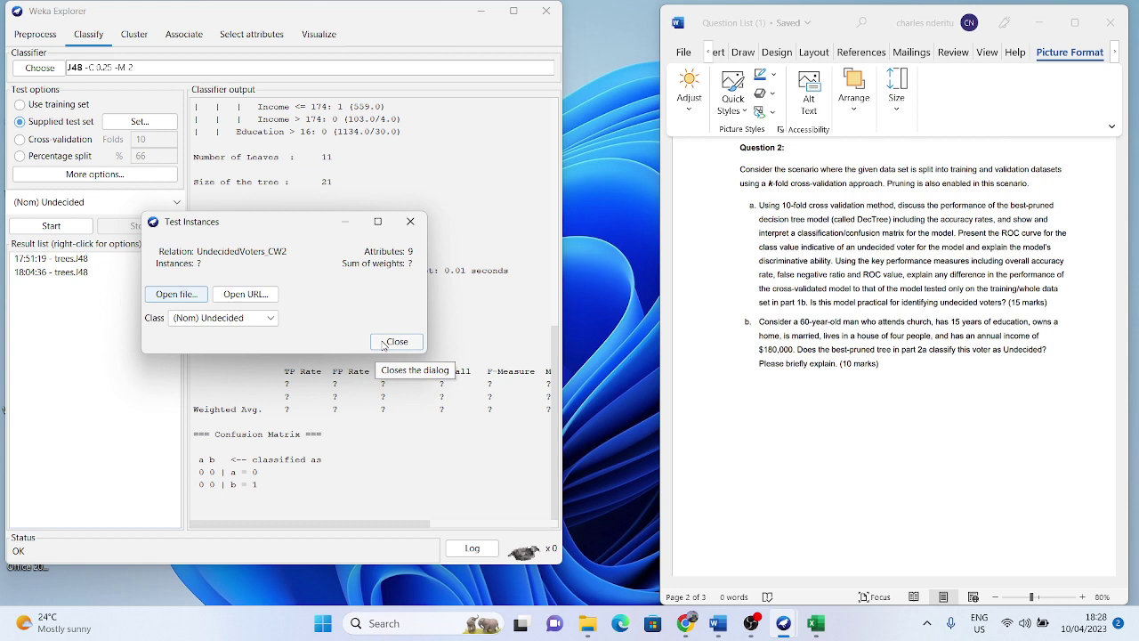
left_click(182, 292)
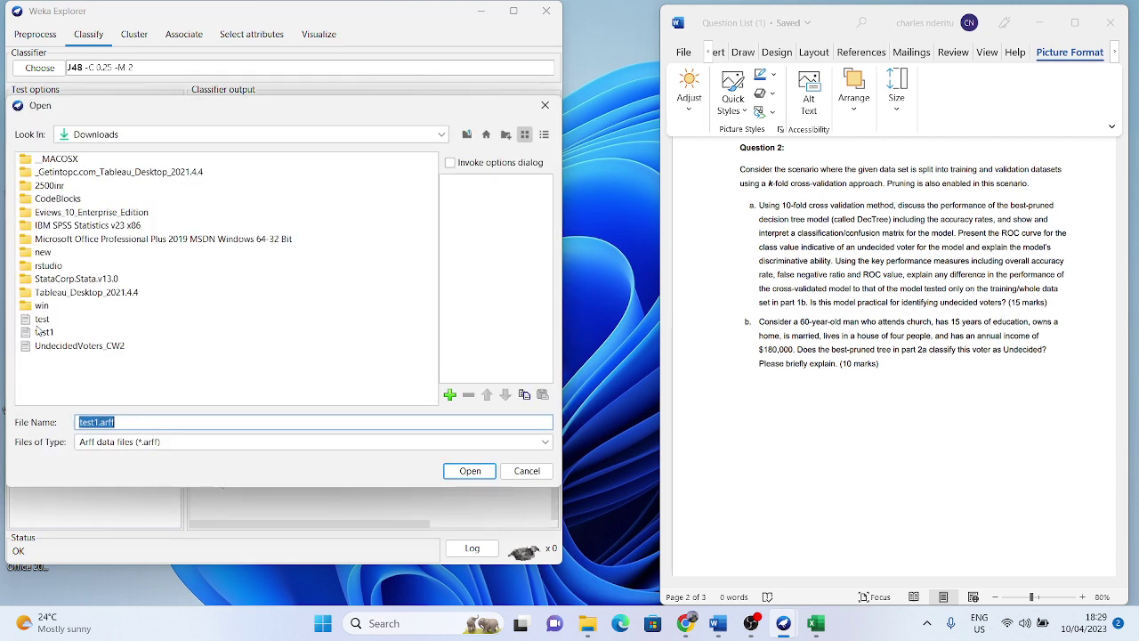
double_click(67, 346)
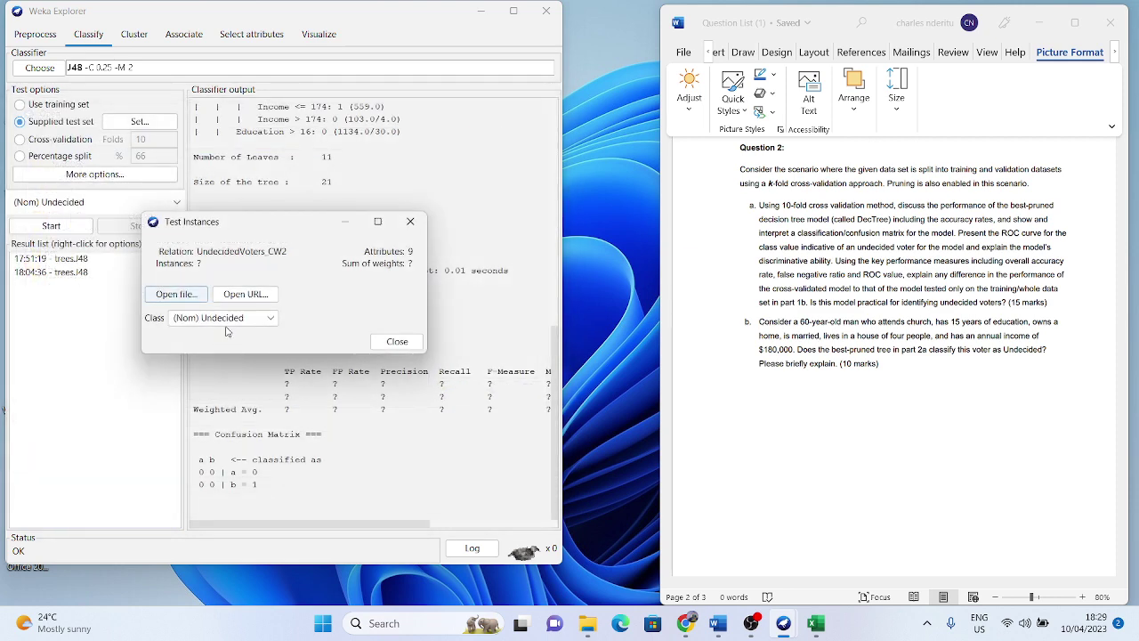
left_click(389, 345)
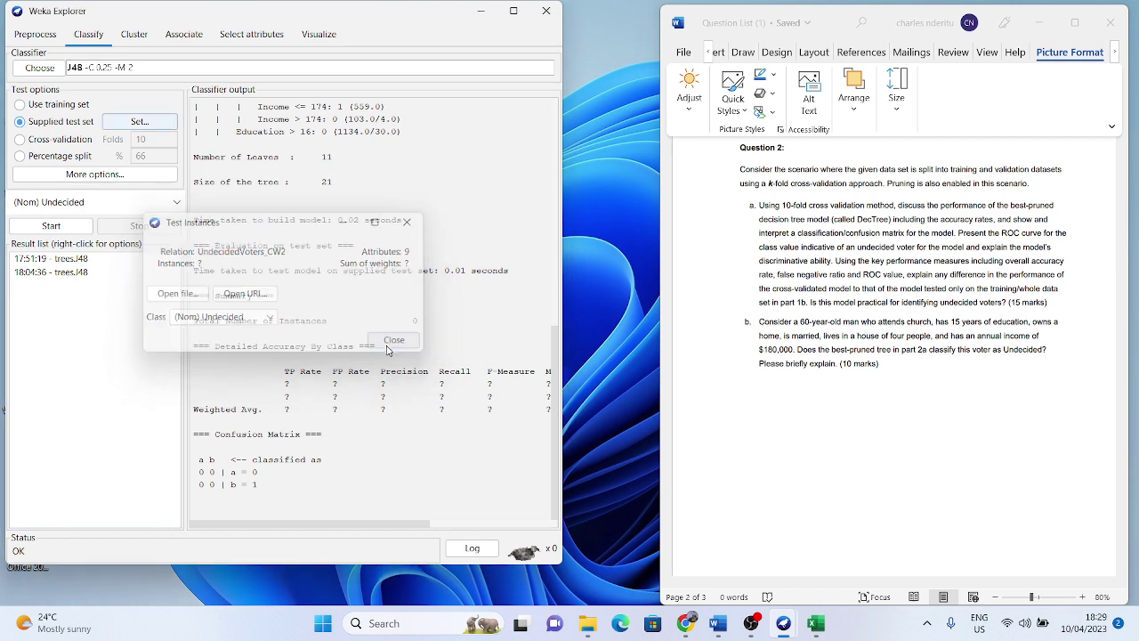
left_click(56, 225)
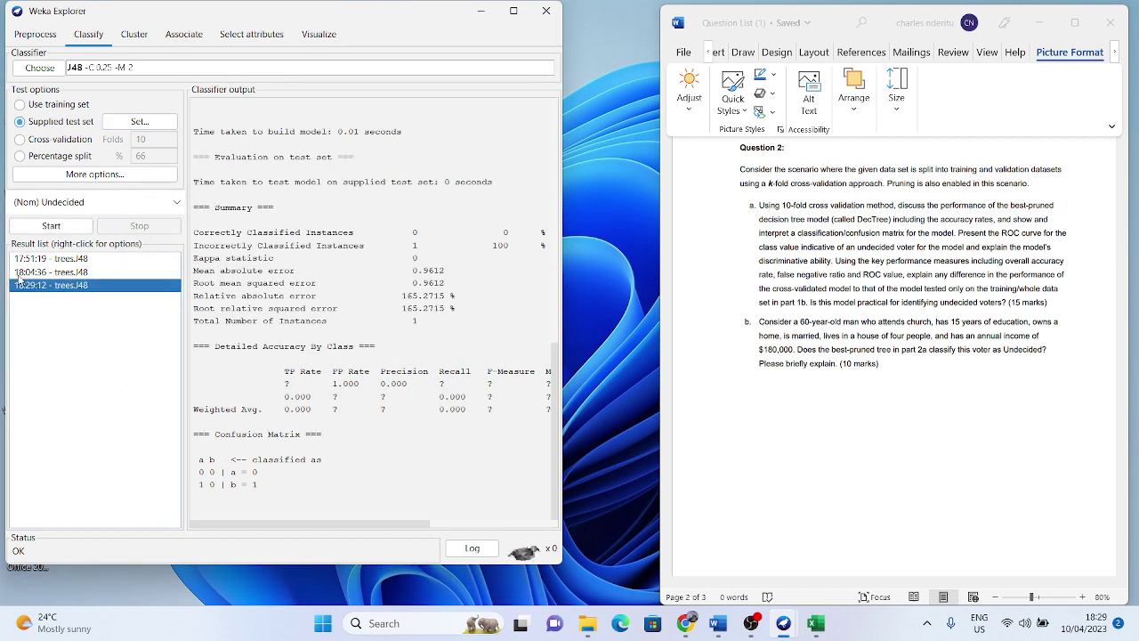
right_click(33, 285)
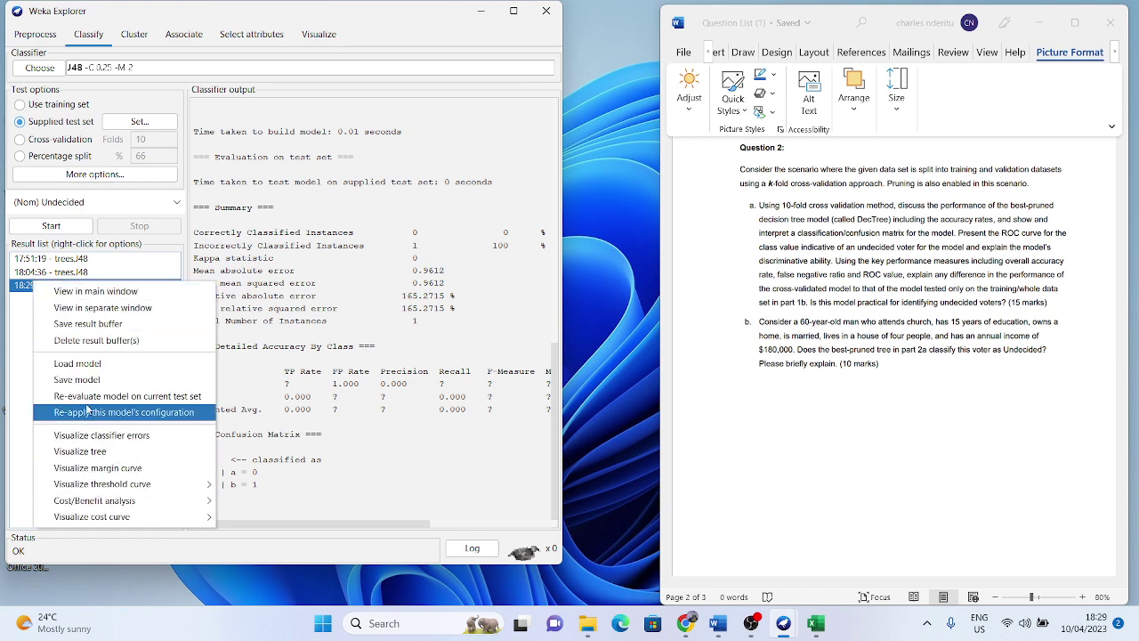
left_click(87, 341)
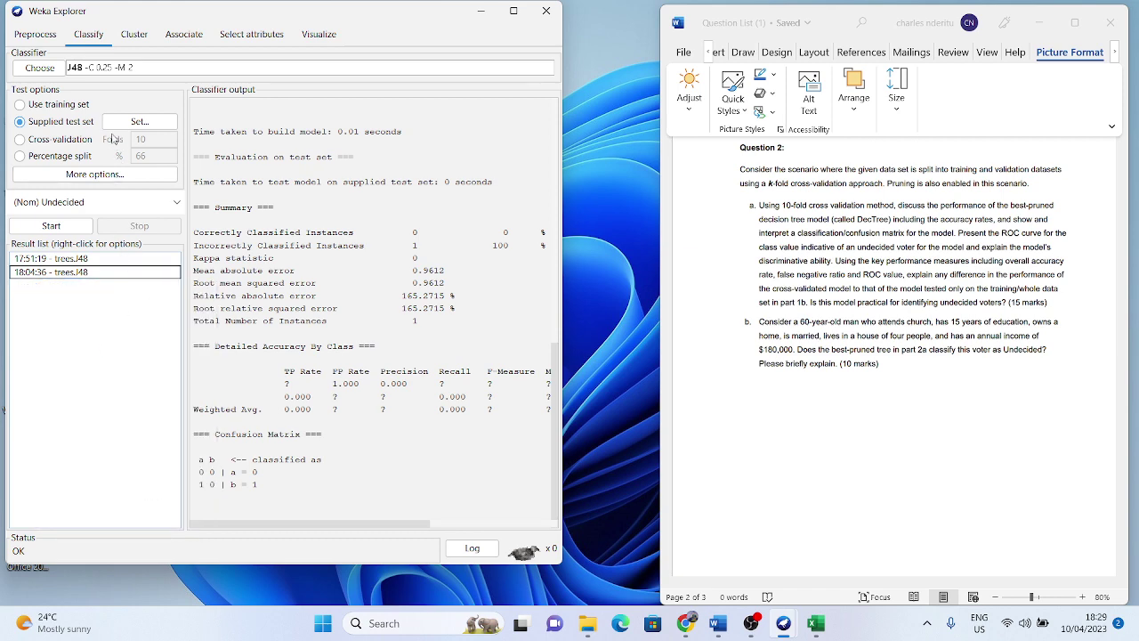
- Load test1.arff from Downloads as the supplied test set and run the J48 classifier on it
left_click(141, 124)
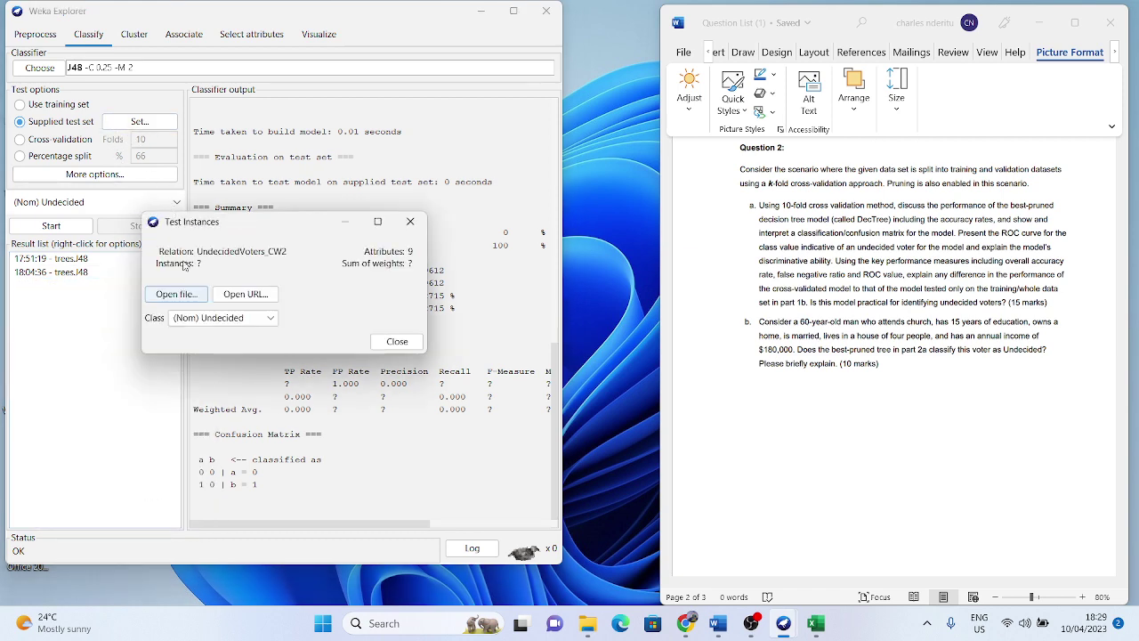
left_click(182, 294)
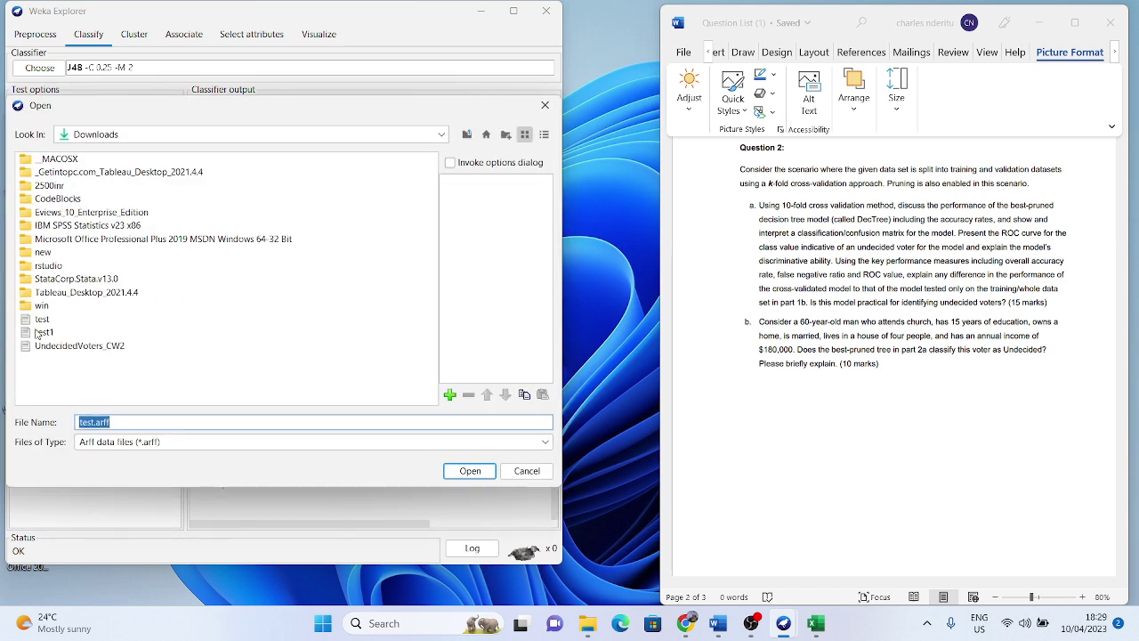
double_click(41, 332)
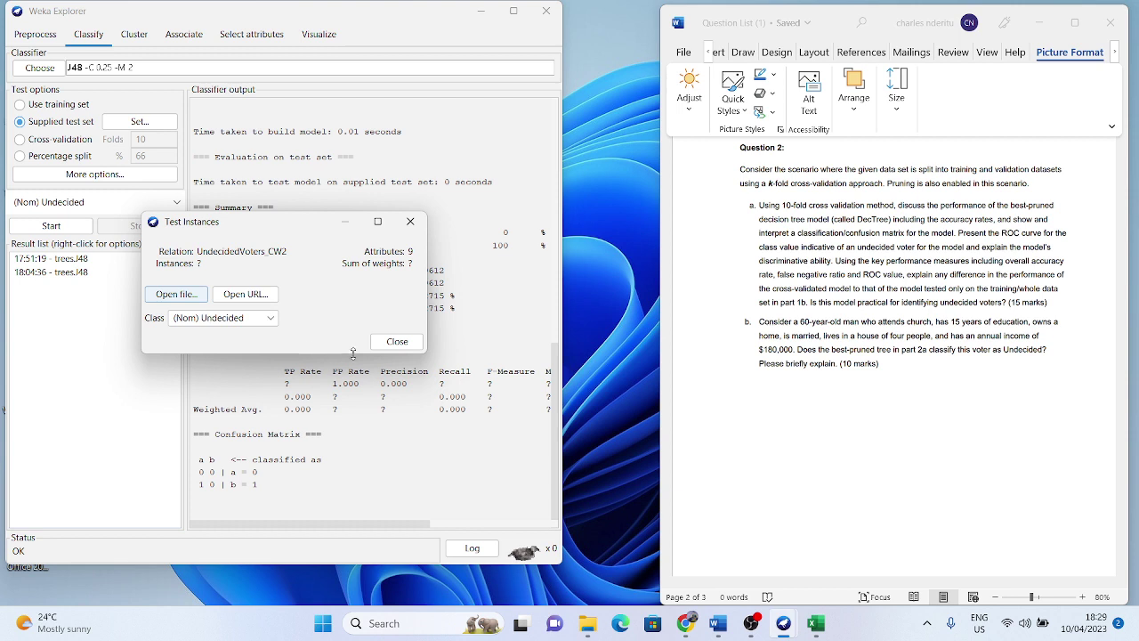
left_click(398, 344)
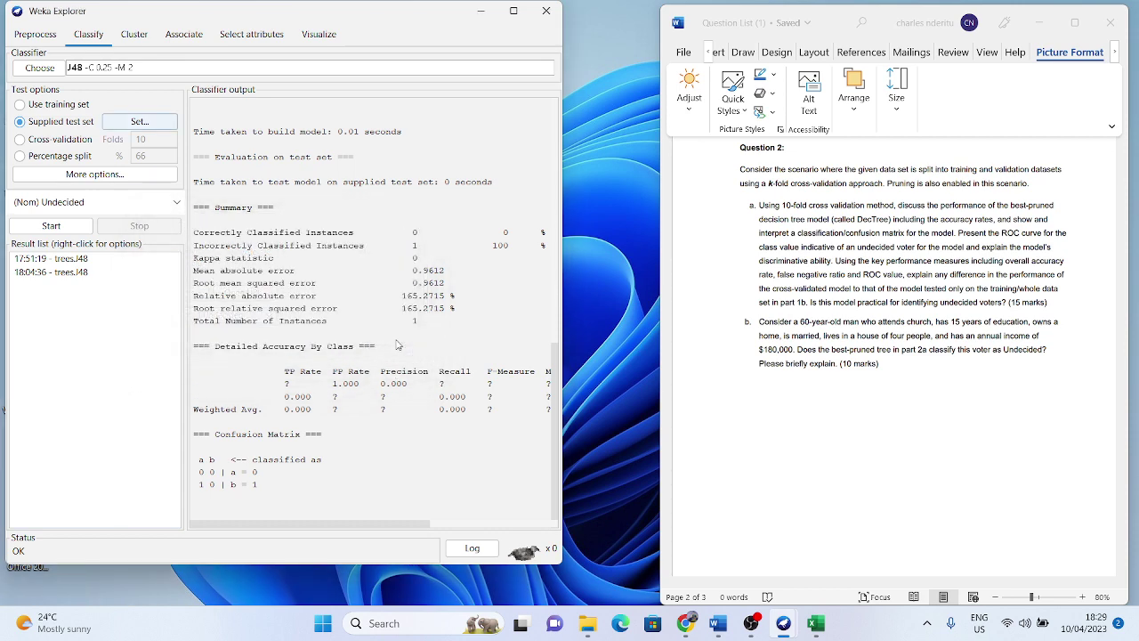
left_click(51, 226)
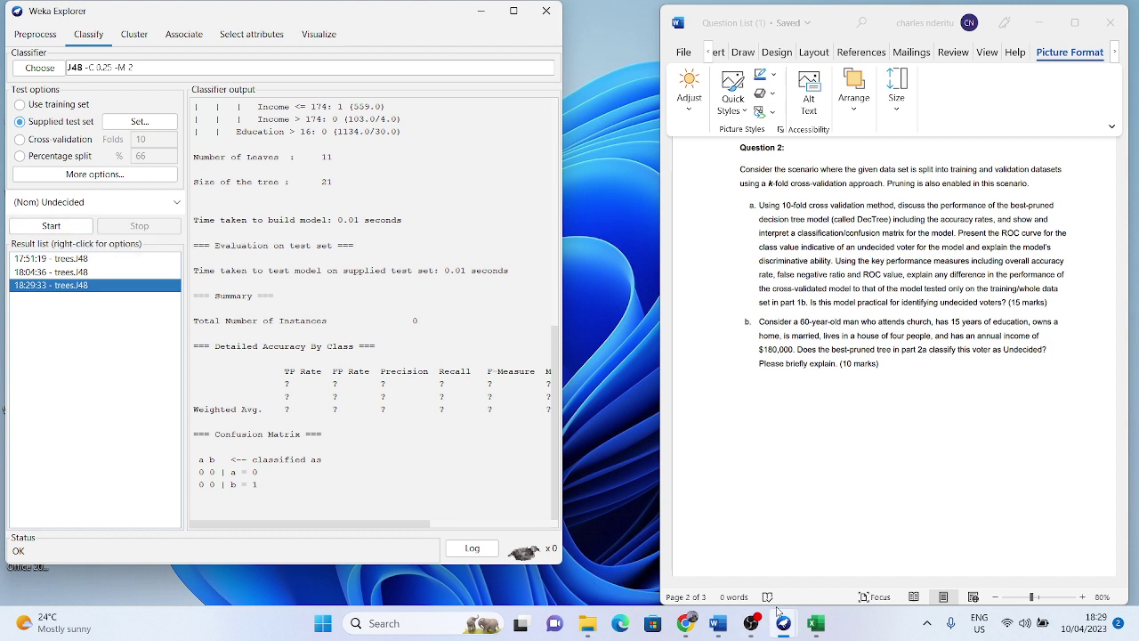
- Open test1.arff from the Downloads folder, append a comma to the end of its data row and save the file
mouse_move(725, 626)
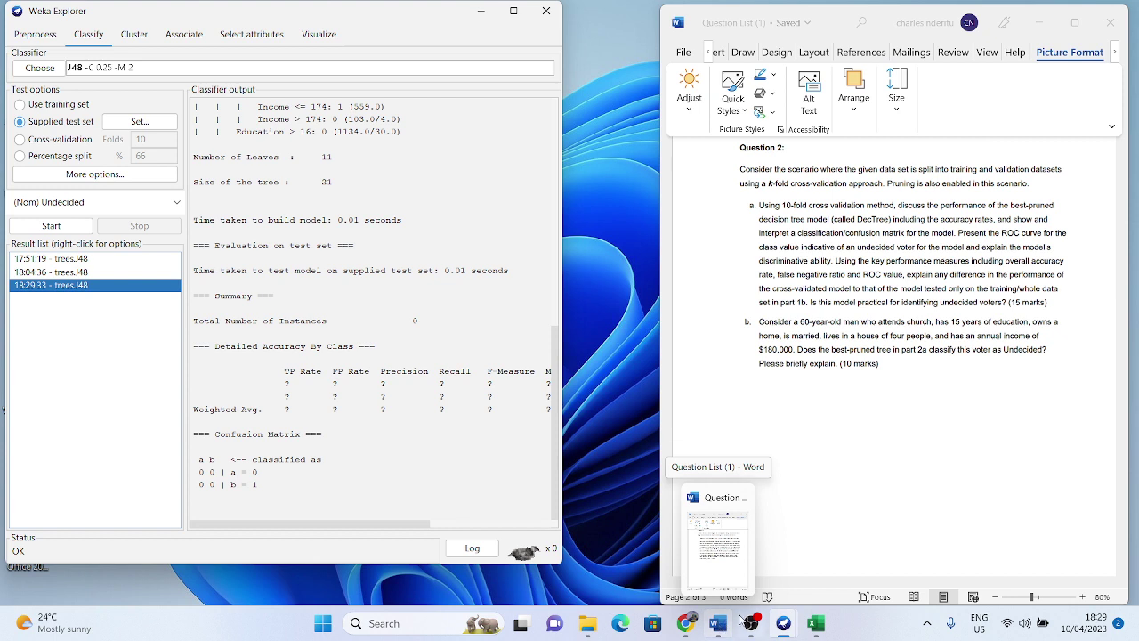
mouse_move(798, 628)
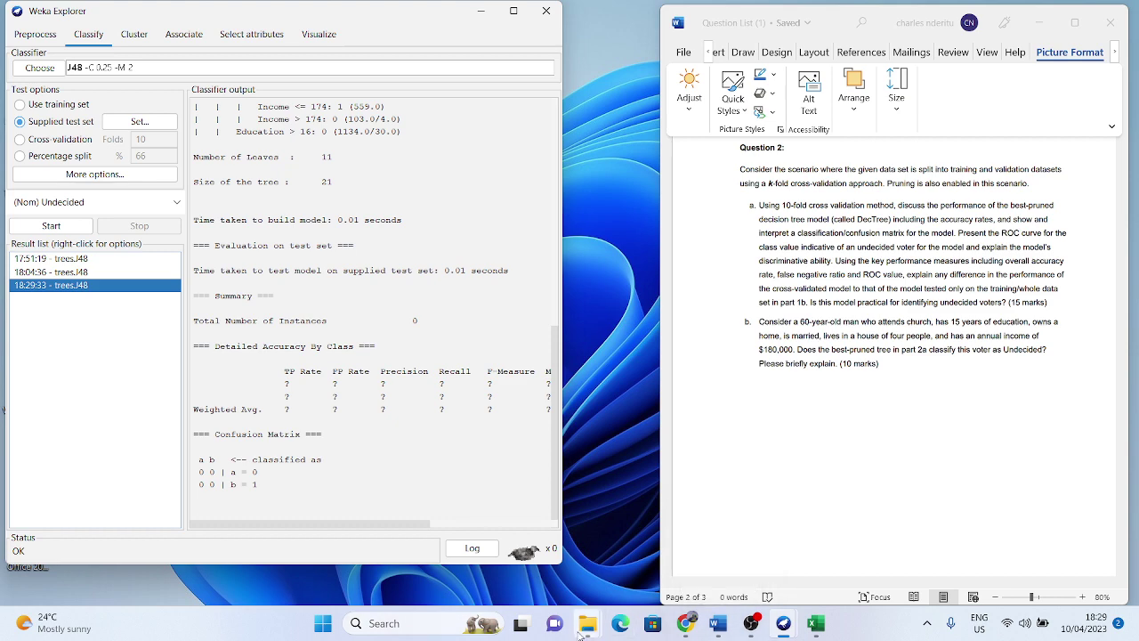
mouse_move(582, 634)
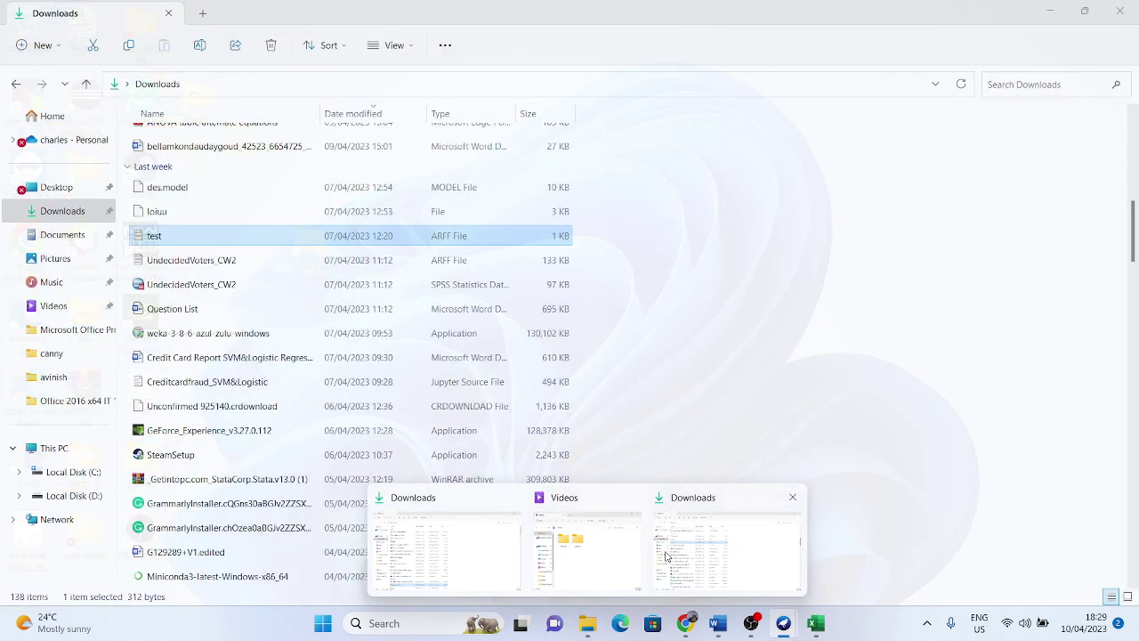
left_click(445, 548)
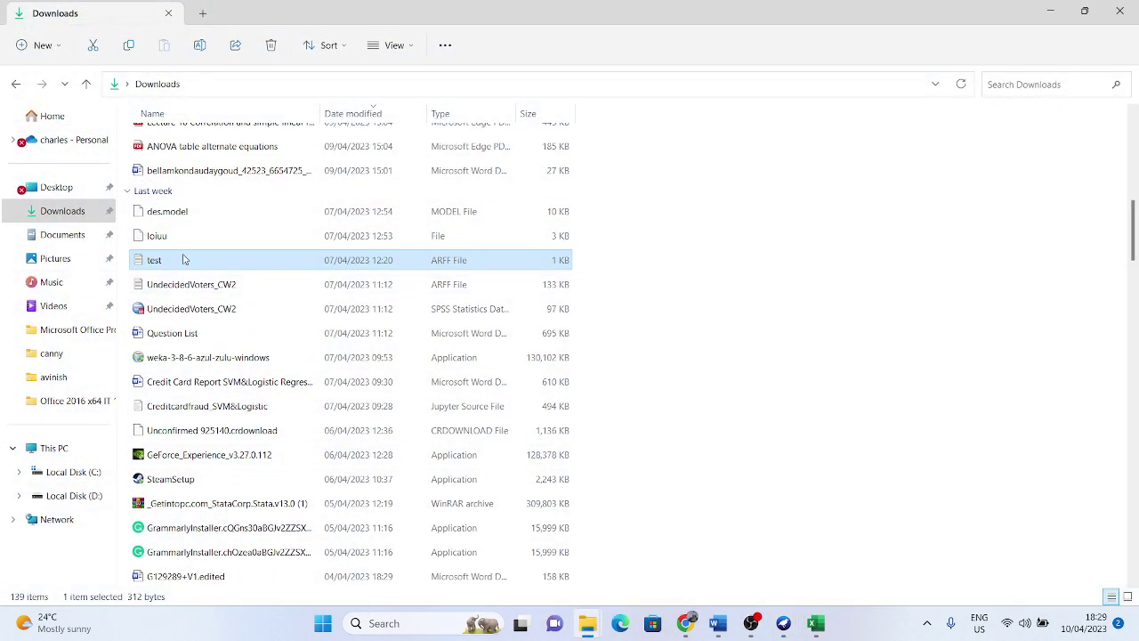
scroll(193, 264, "up", 5)
scroll(192, 264, "up", 3)
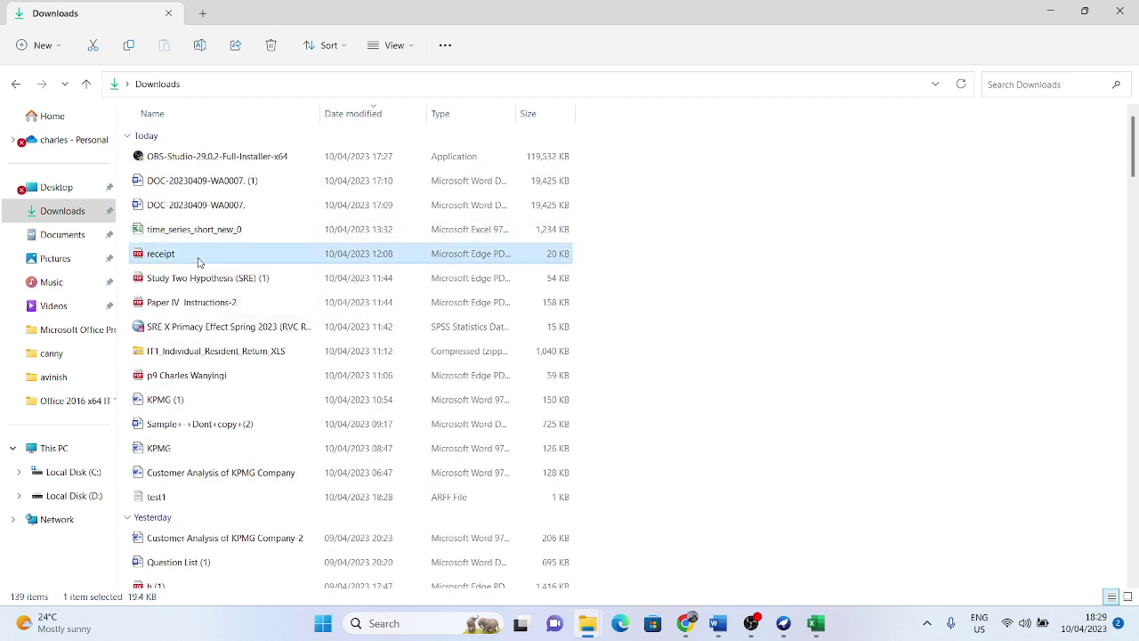
double_click(175, 499)
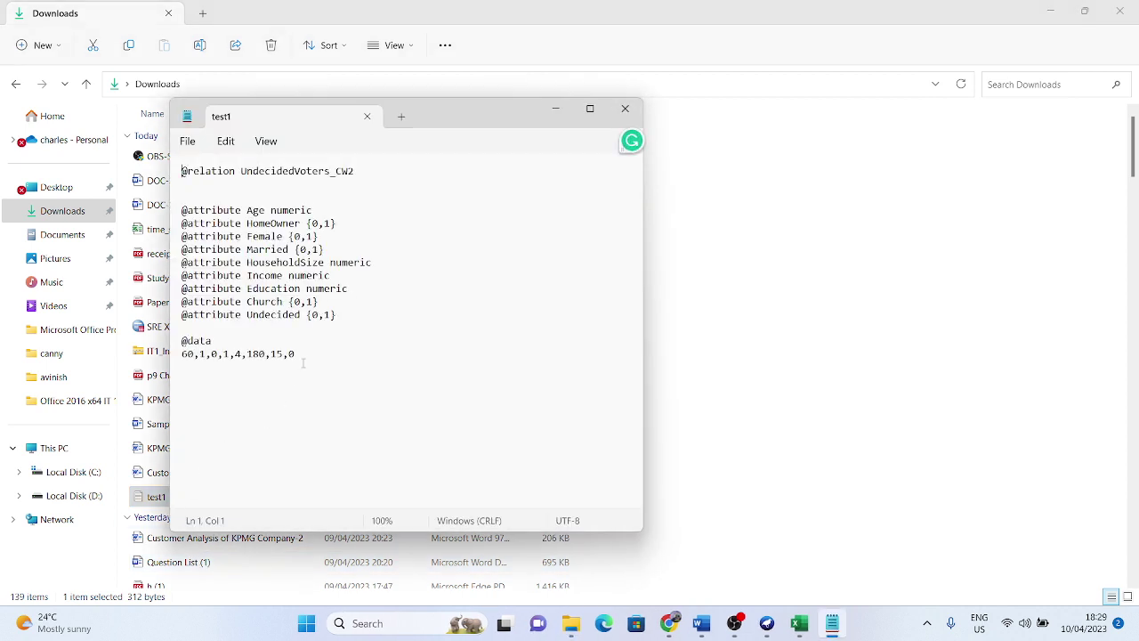
left_click(305, 355)
type(",")
left_click(555, 109)
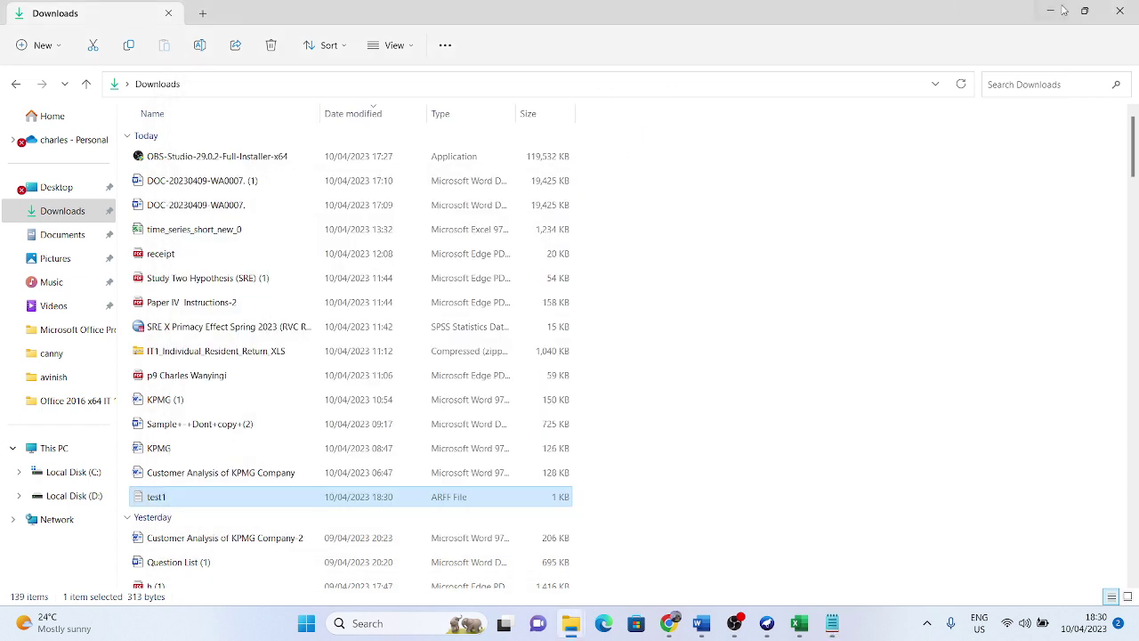
left_click(1064, 10)
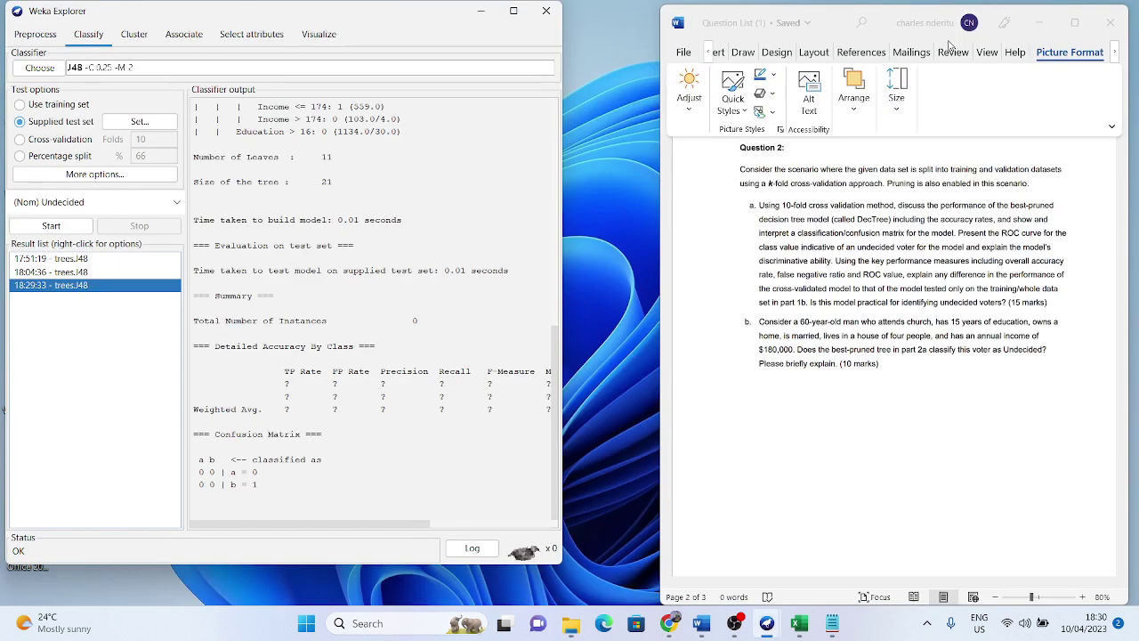
- Delete the 18:29:33 trees.J48 result in Weka and rerun J48 with the edited test1.arff reloaded as the supplied test set
right_click(81, 285)
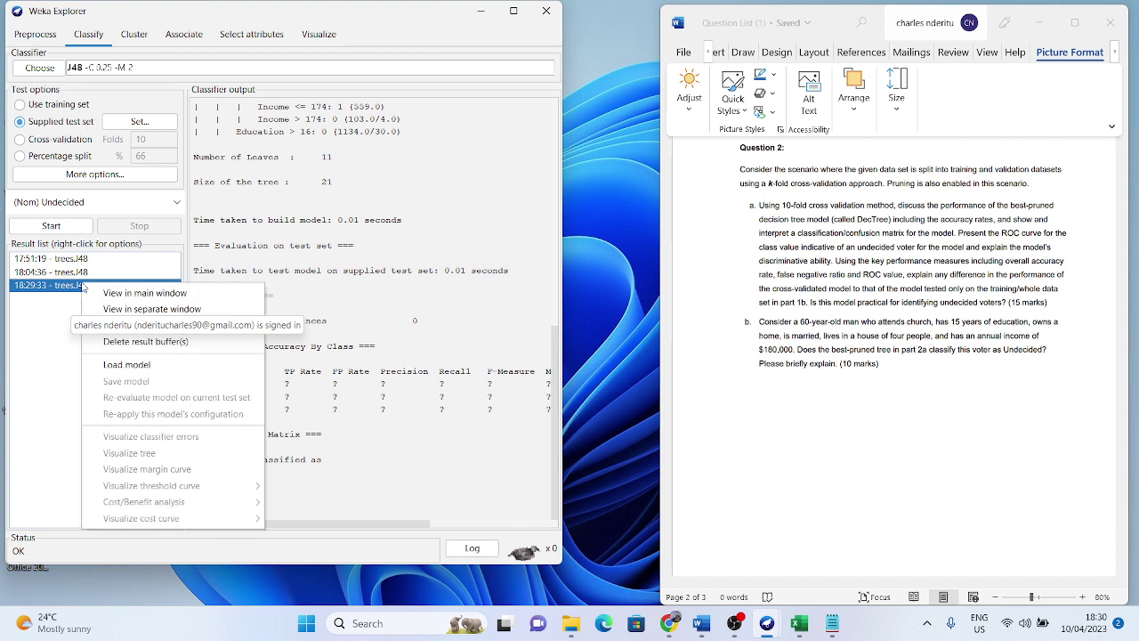
left_click(136, 343)
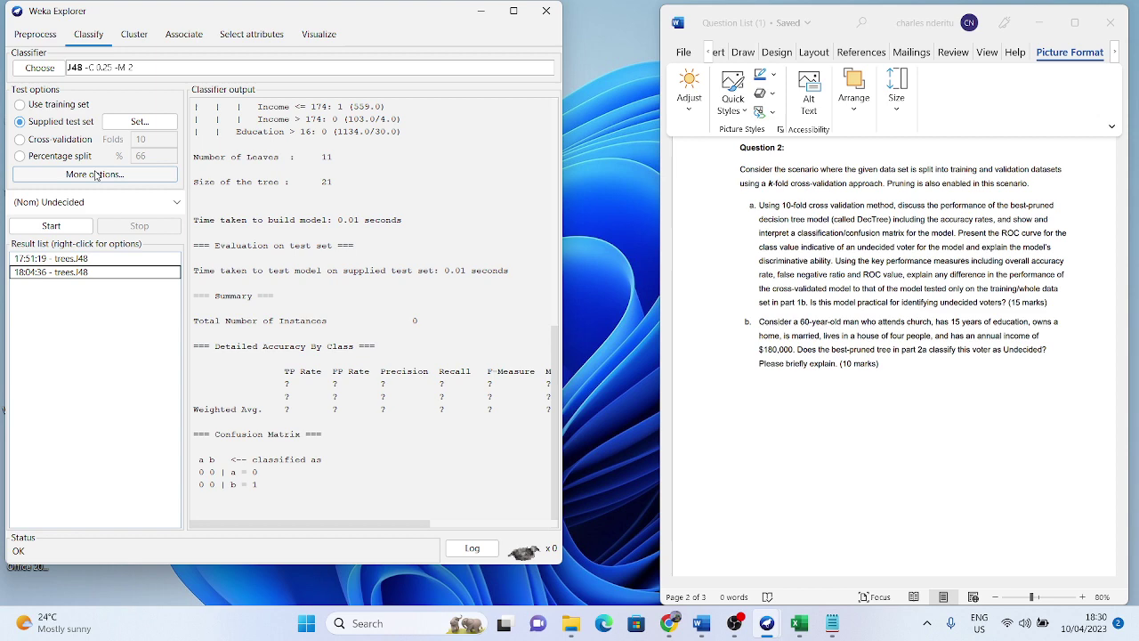
left_click(138, 121)
left_click(177, 295)
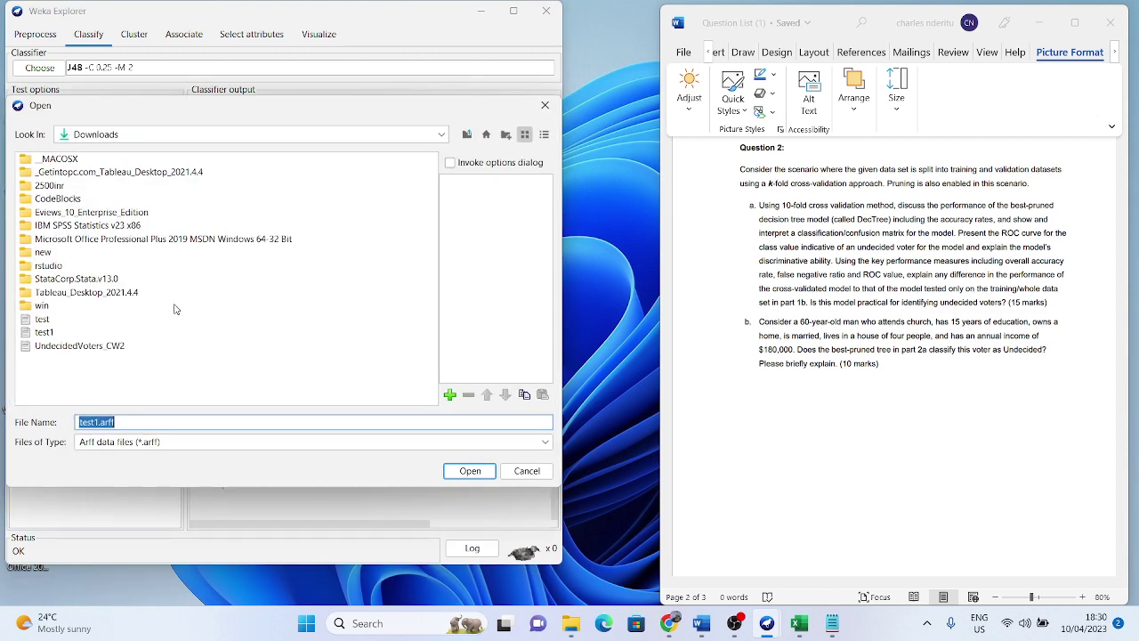
double_click(36, 332)
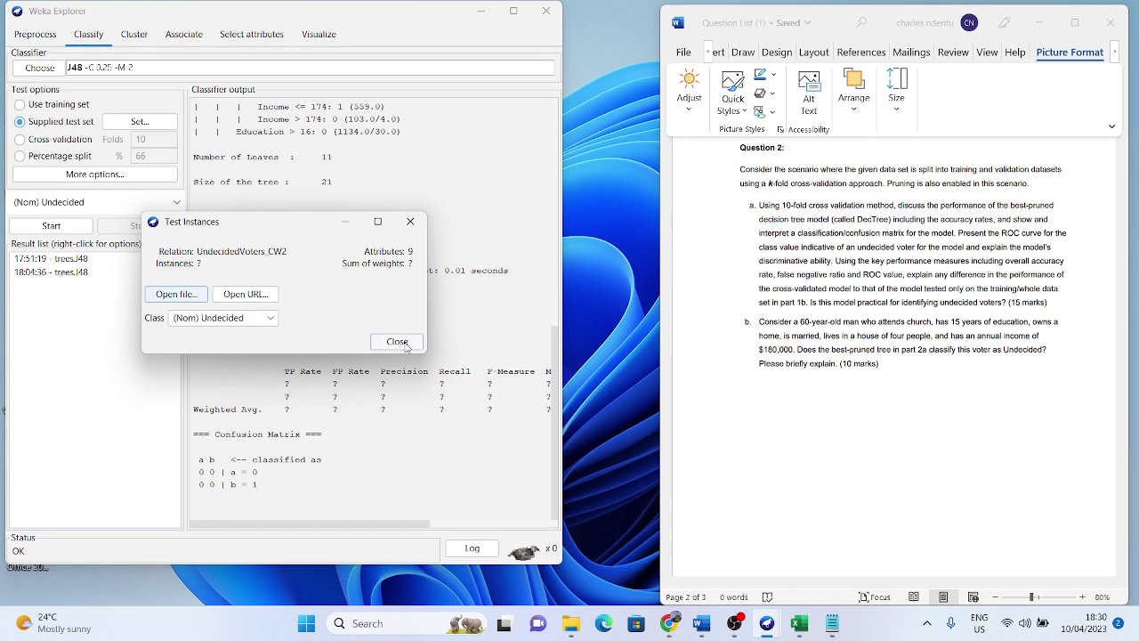
left_click(397, 342)
left_click(51, 226)
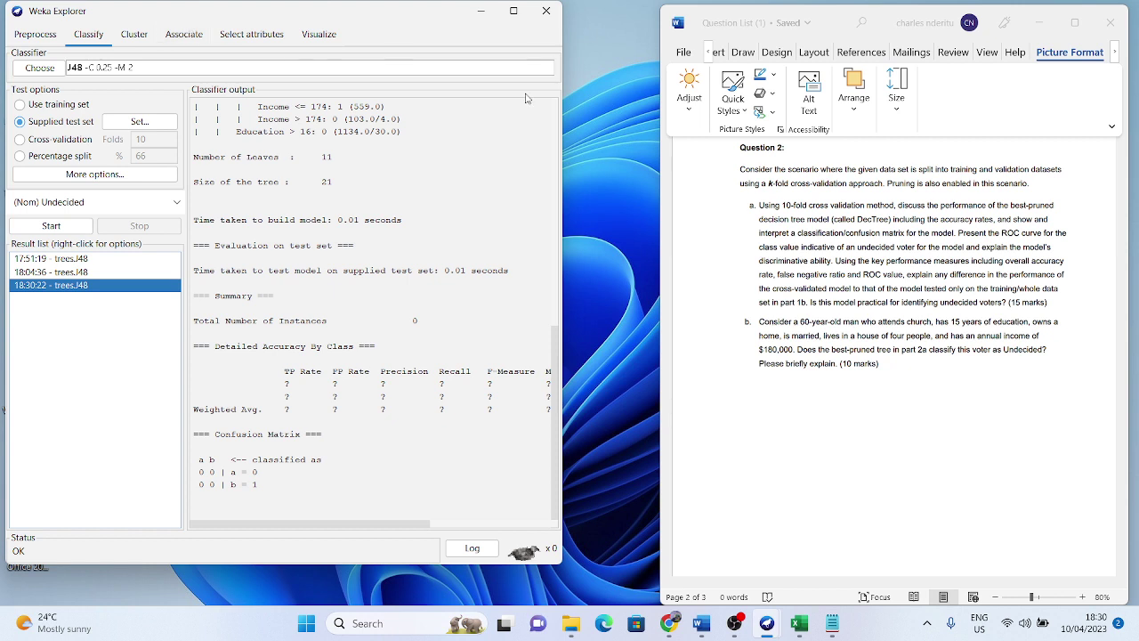
- Delete the 18:30:22 trees.J48 result and reopen test1.arff from the Downloads folder
right_click(104, 283)
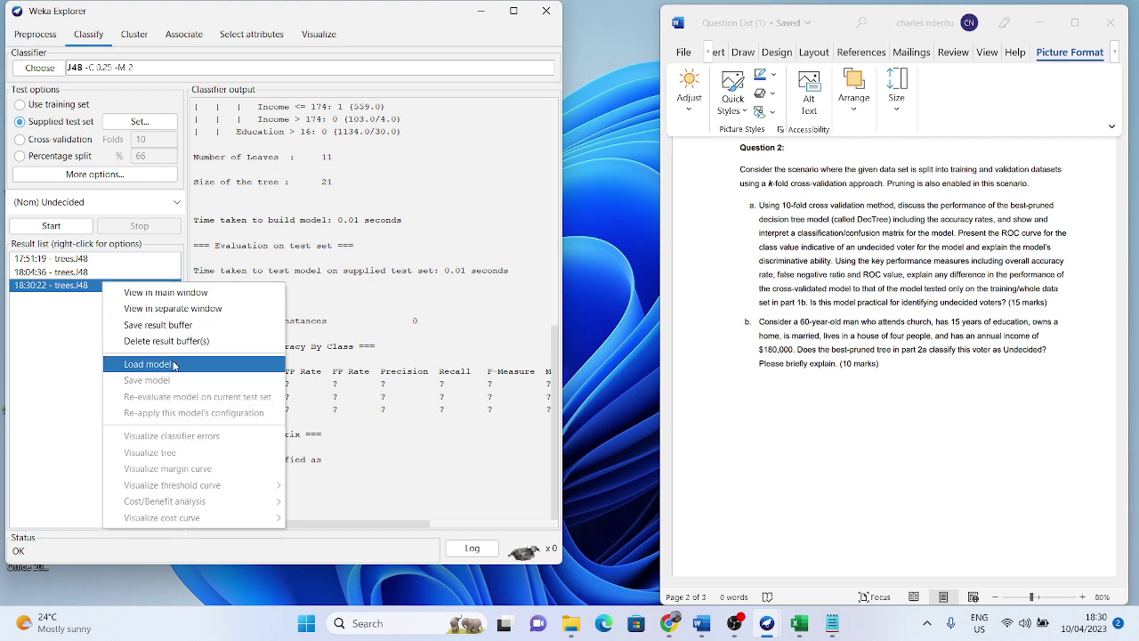
left_click(167, 340)
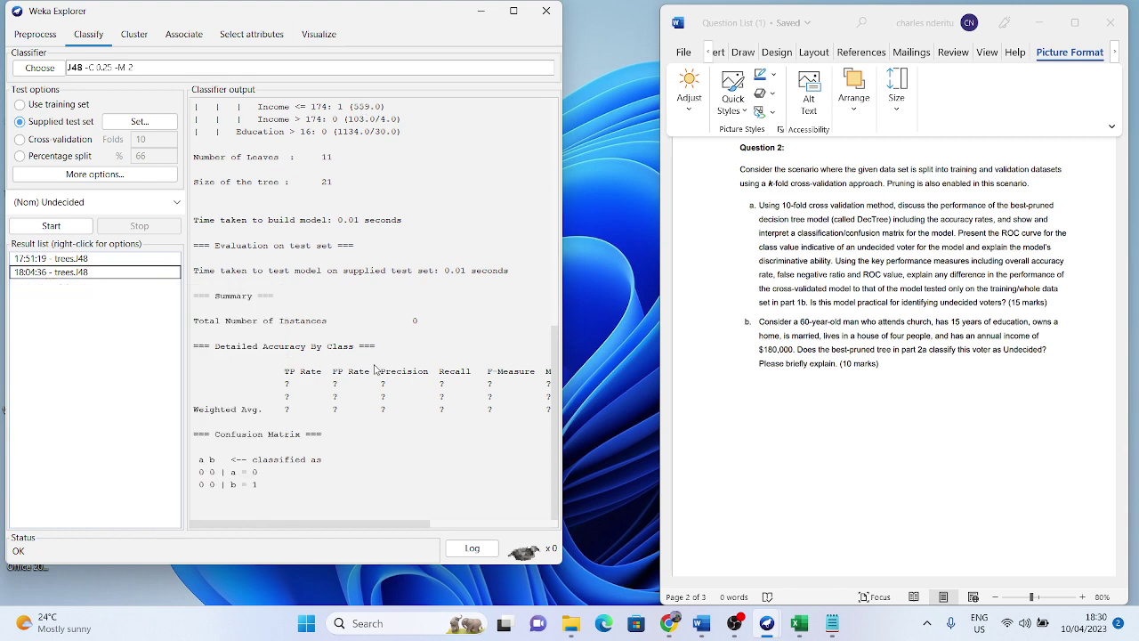
mouse_move(571, 625)
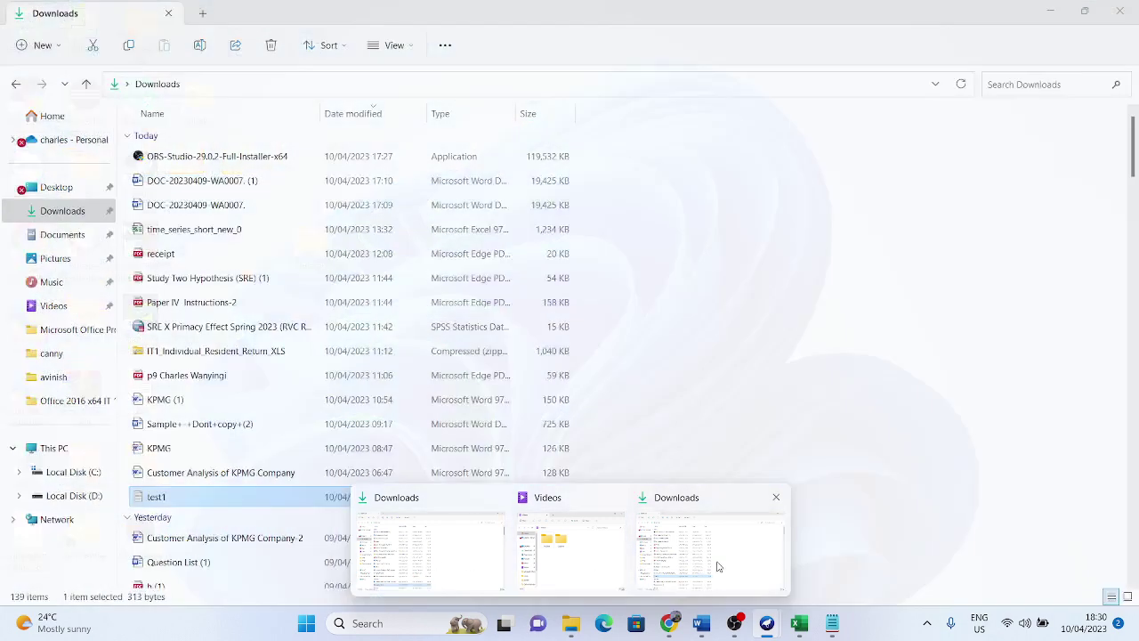
left_click(719, 566)
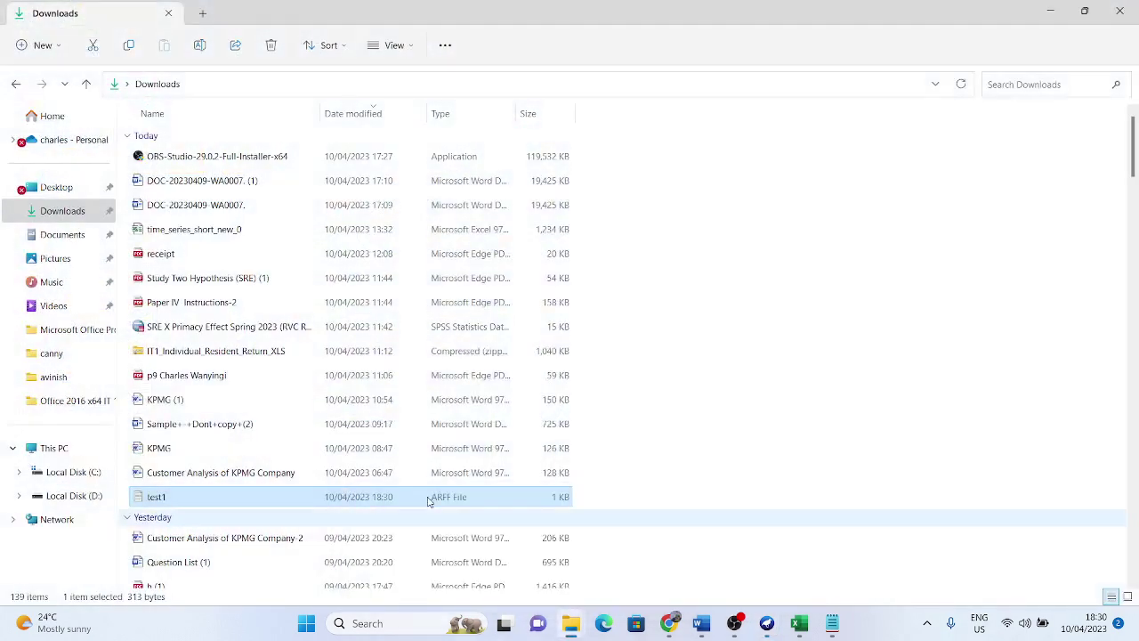
double_click(218, 498)
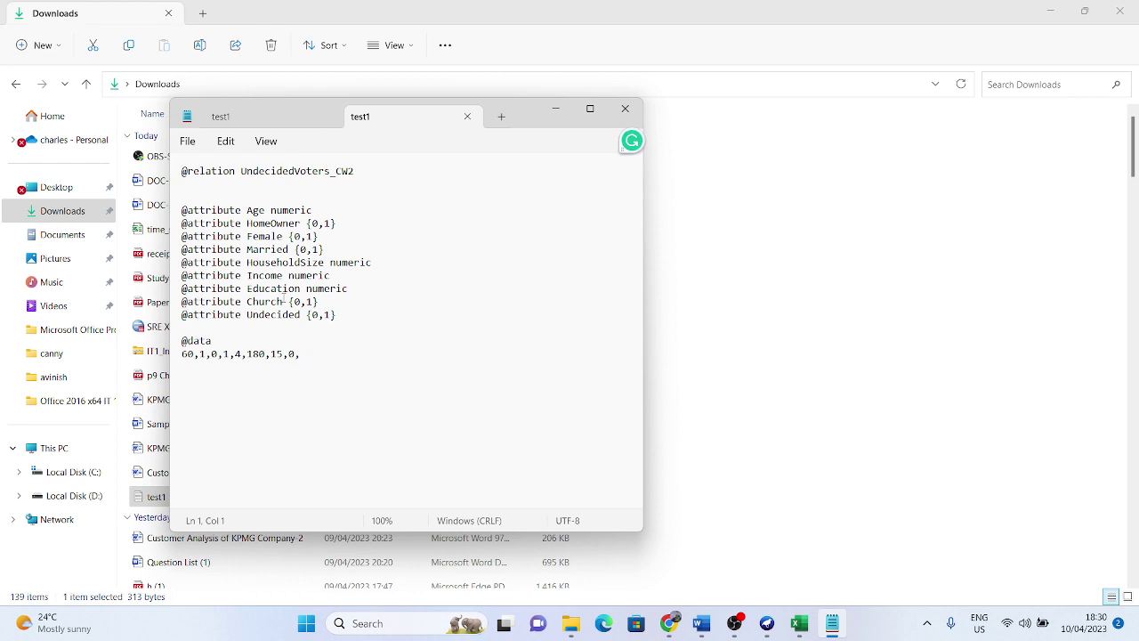
- Check each value in the test1 data row against the attribute declarations, from Age through Undecided
left_click(302, 210)
key("Down")
key("Down")
key("Down")
key("Down")
double_click(191, 354)
left_click(203, 353)
double_click(203, 353)
double_click(214, 353)
double_click(230, 353)
double_click(237, 354)
double_click(256, 354)
double_click(276, 354)
double_click(290, 354)
left_click(304, 354)
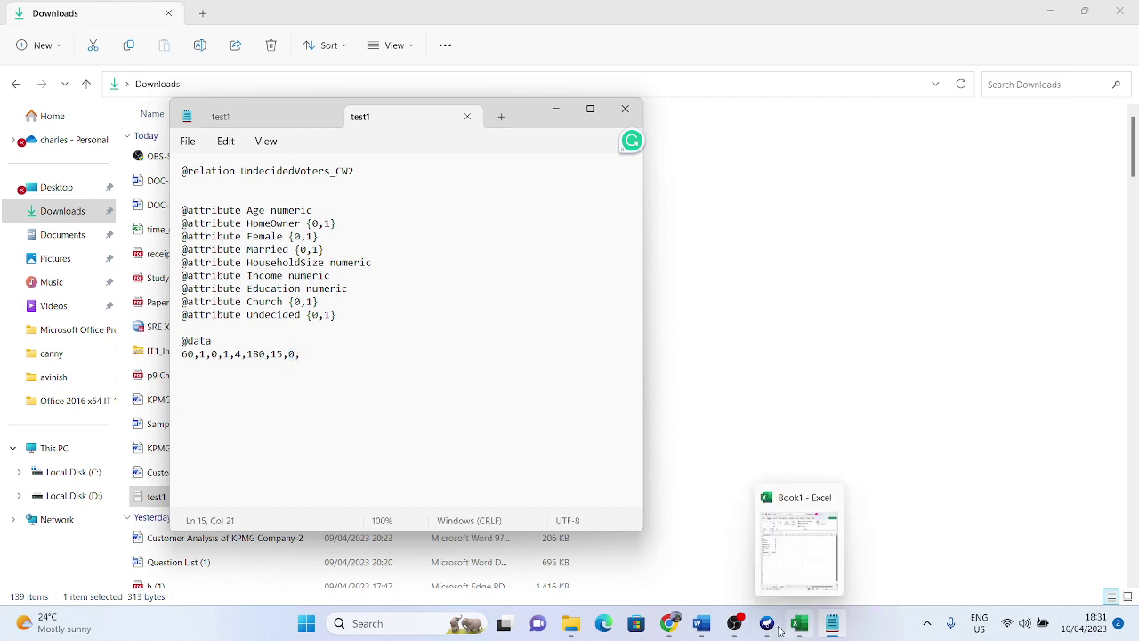
- Switch to the Question List document in Word and look up how the Undecided class values are defined
left_click(702, 624)
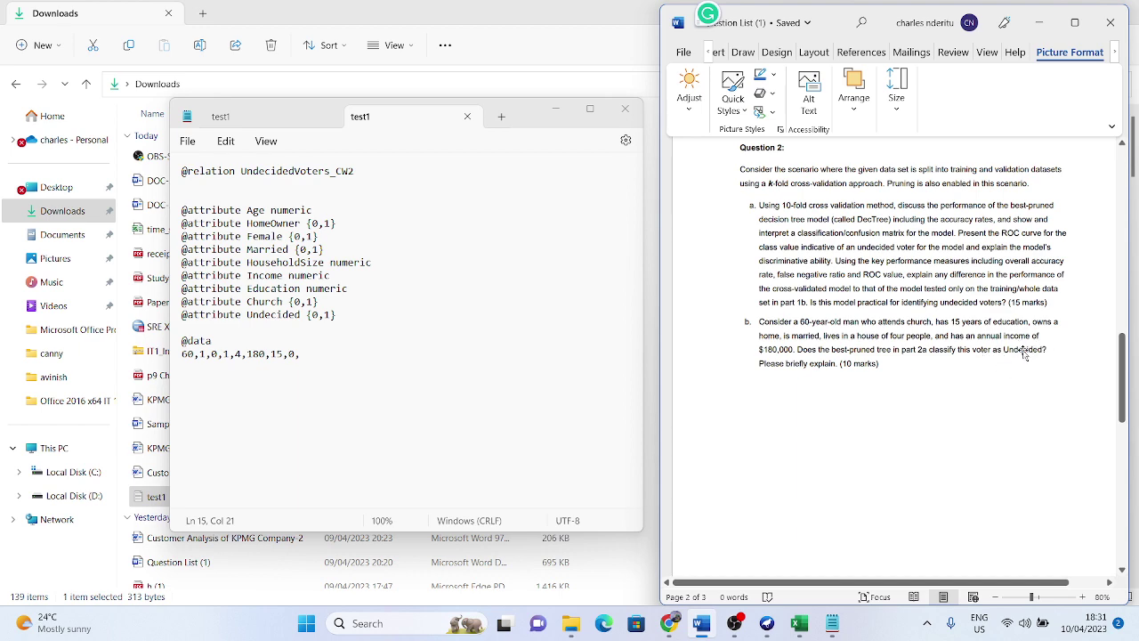
scroll(1023, 354, "up", 10)
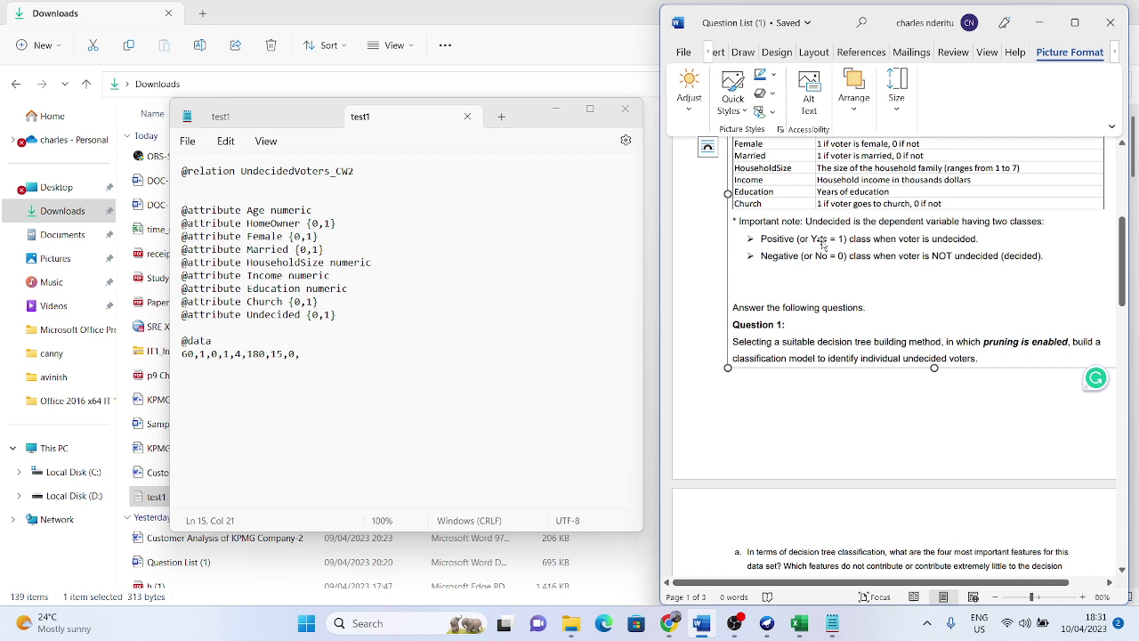
- Add 1 as the Undecided value at the end of the test1 data row, save and close the file, and put File Explorer away
left_click(316, 356)
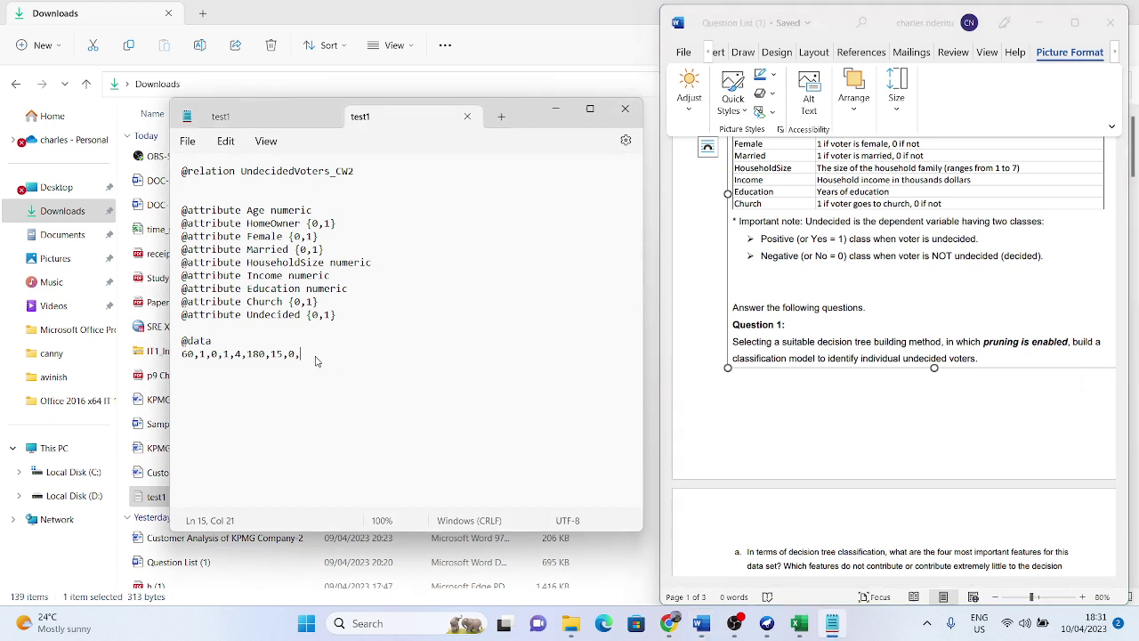
type("1")
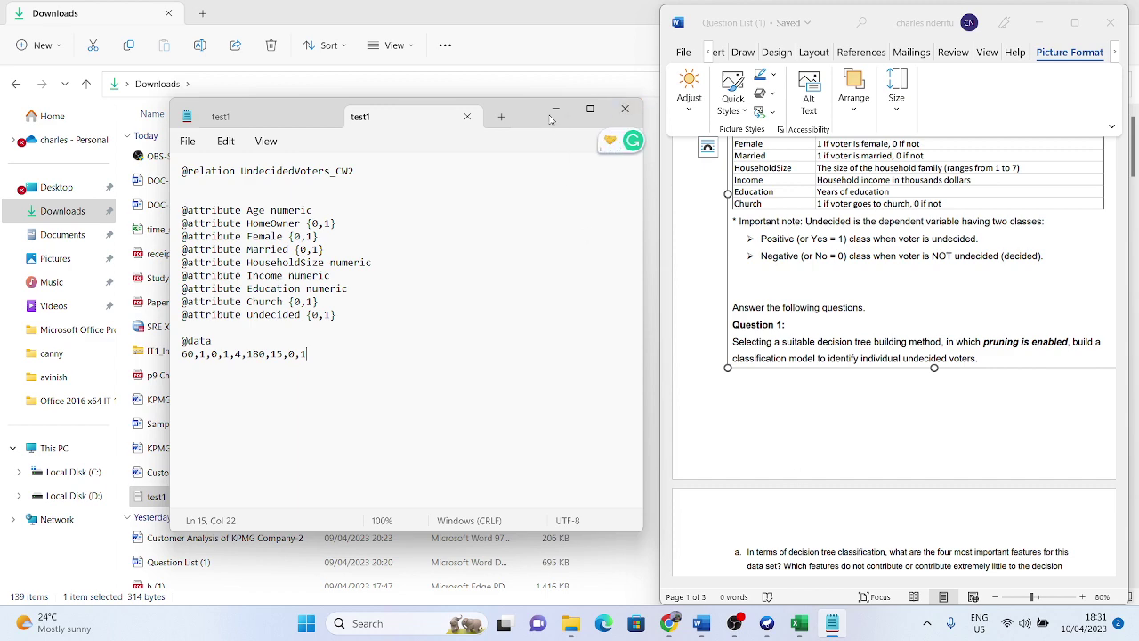
left_click(624, 109)
left_click(1038, 22)
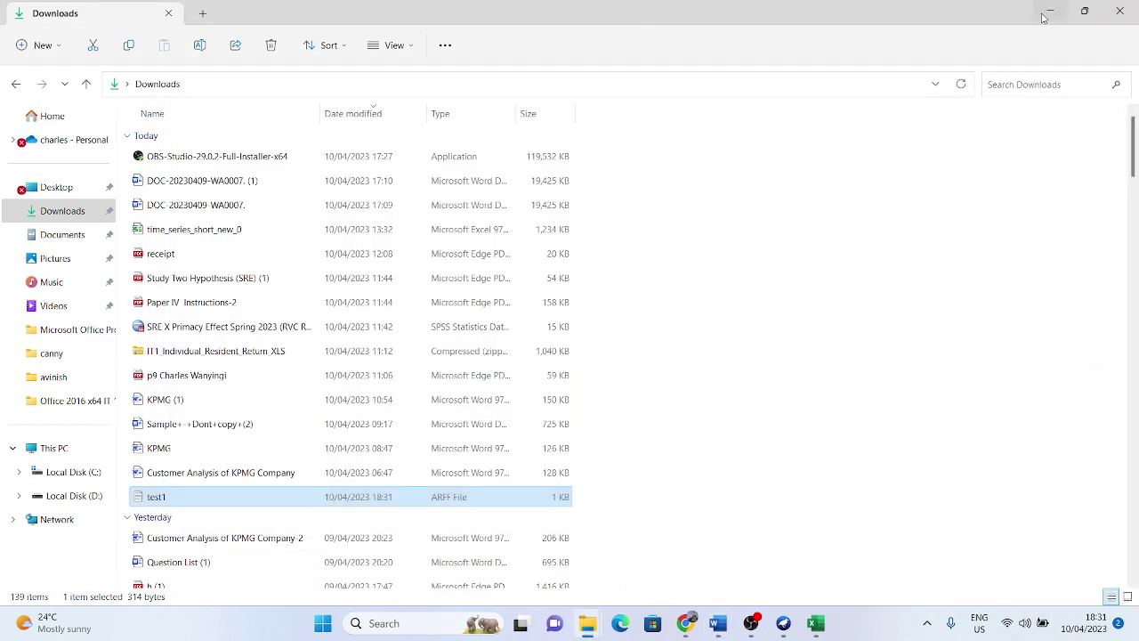
left_click(1047, 10)
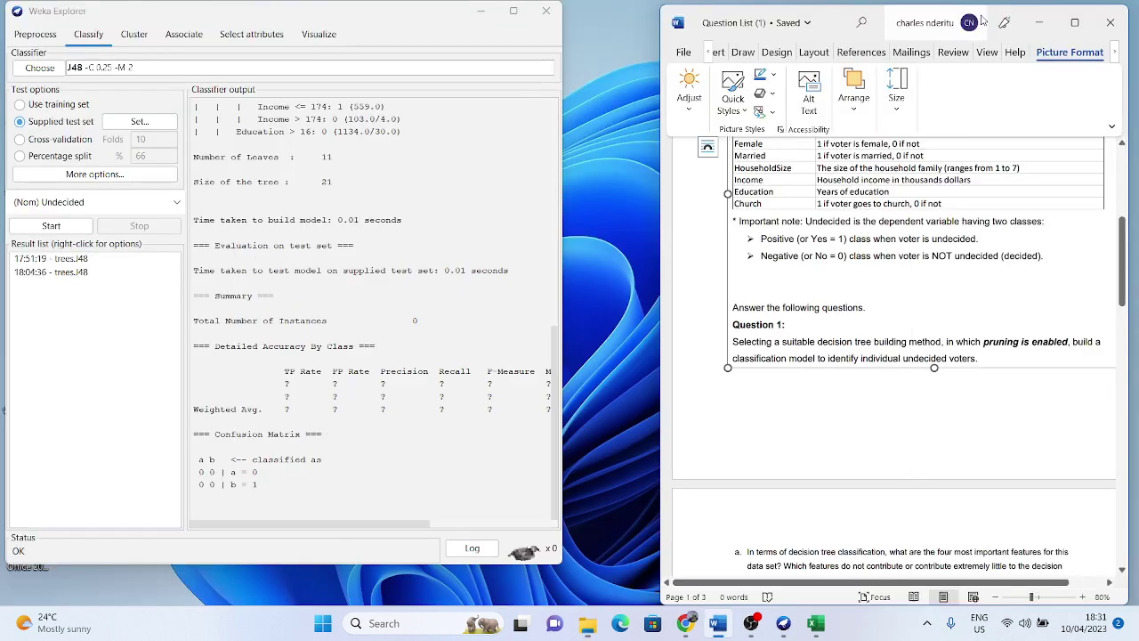
- Reload the edited test1.arff as Weka's supplied test set with Undecided as the class, and rerun J48
left_click(41, 128)
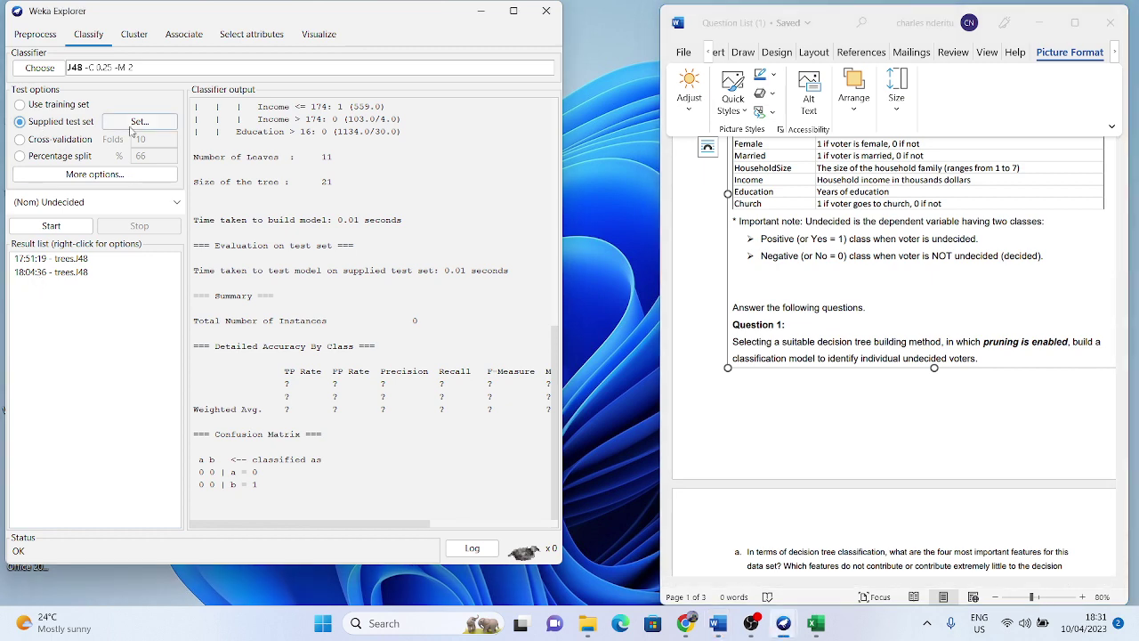
left_click(135, 123)
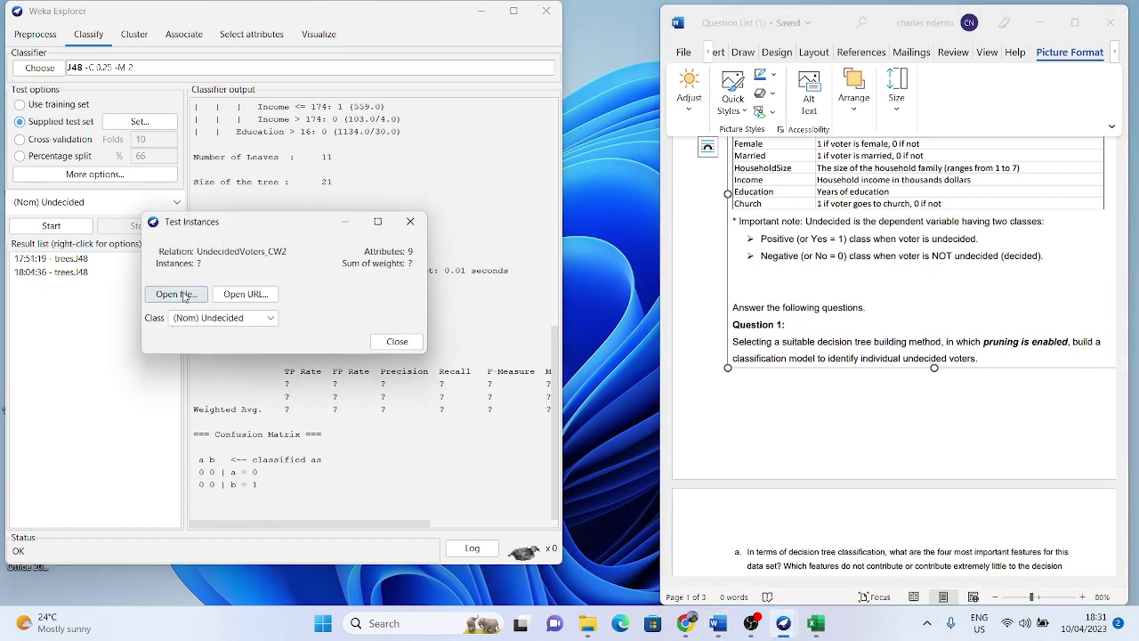
left_click(175, 295)
double_click(46, 332)
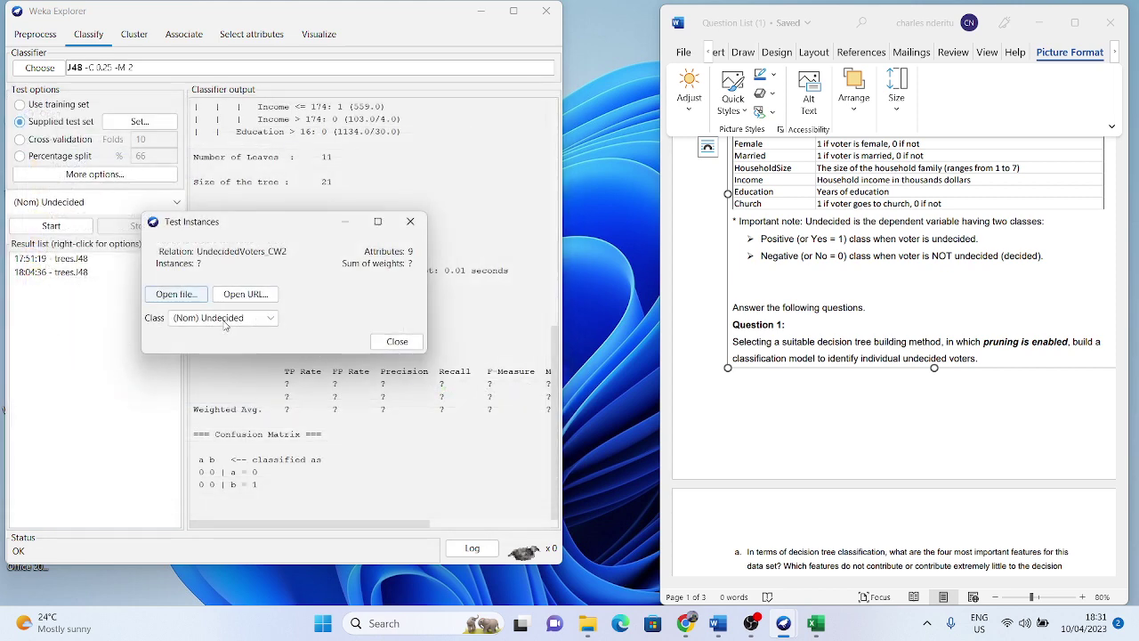
left_click(252, 323)
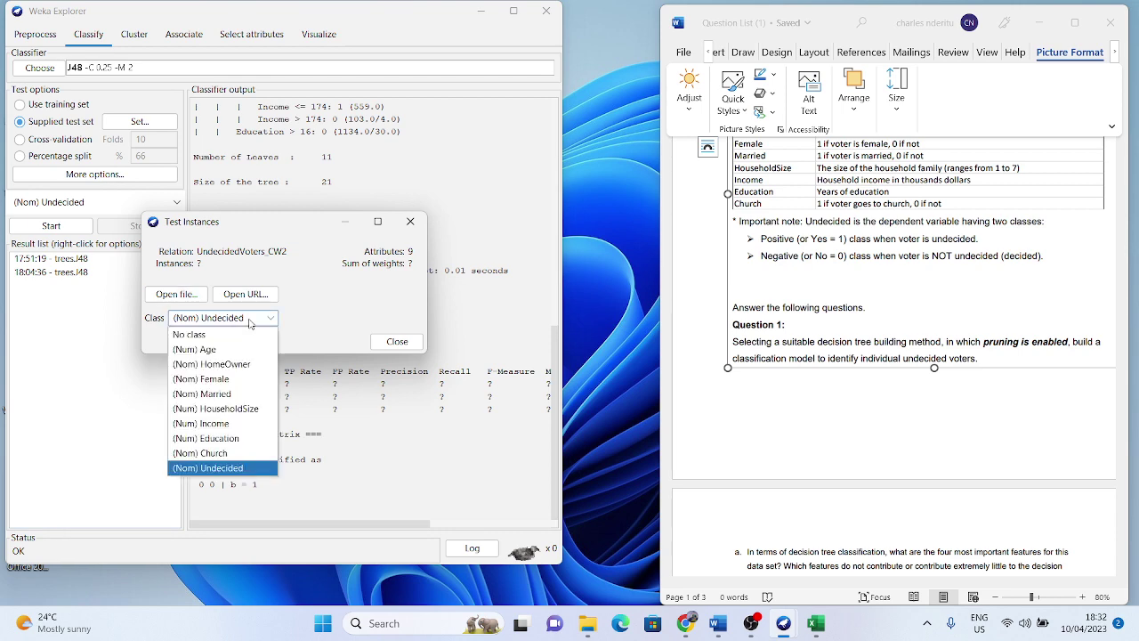
left_click(215, 468)
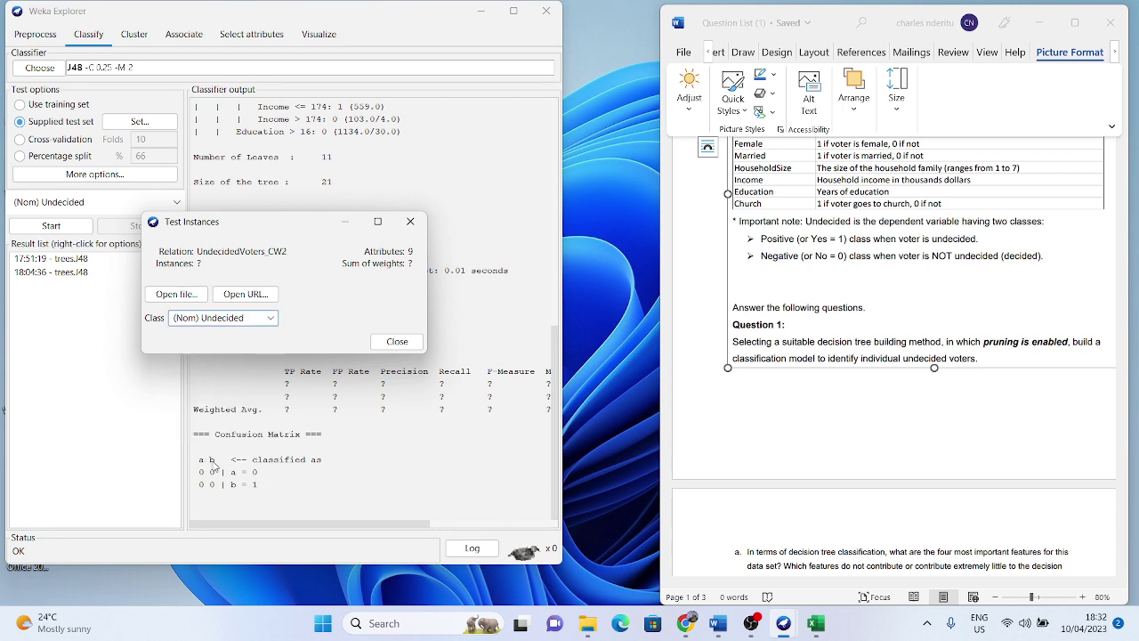
left_click(396, 344)
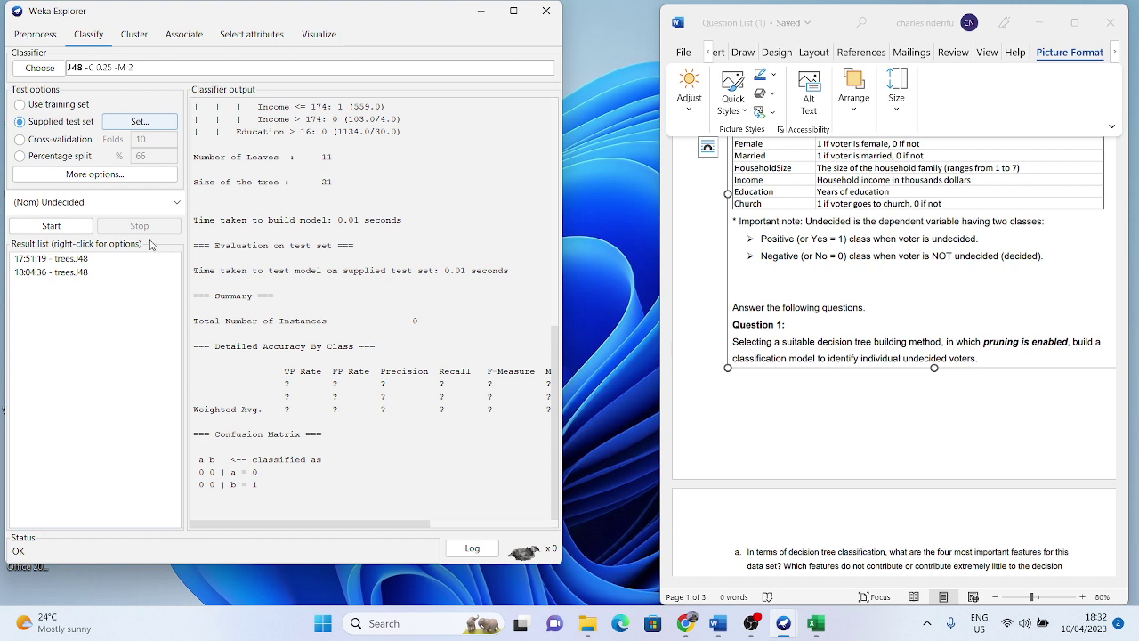
left_click(46, 228)
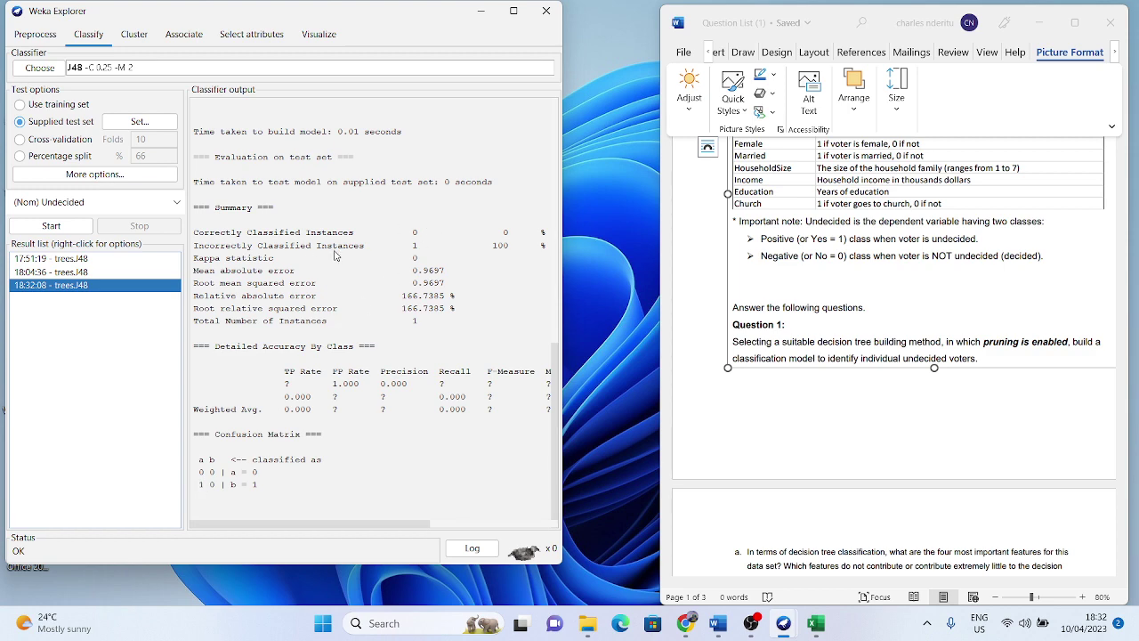
- Examine the new run's evaluation summary, number of instances and confusion matrix to see how the voter is classified
scroll(335, 256, "up", 2)
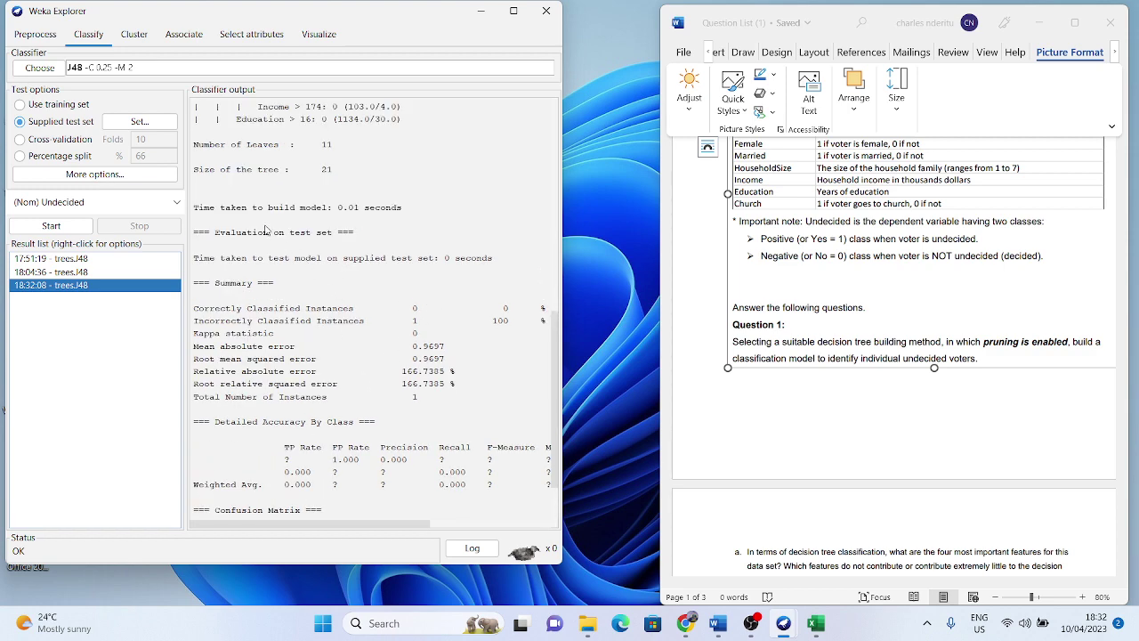
scroll(335, 226, "up", 2)
scroll(336, 226, "down", 2)
scroll(336, 228, "down", 2)
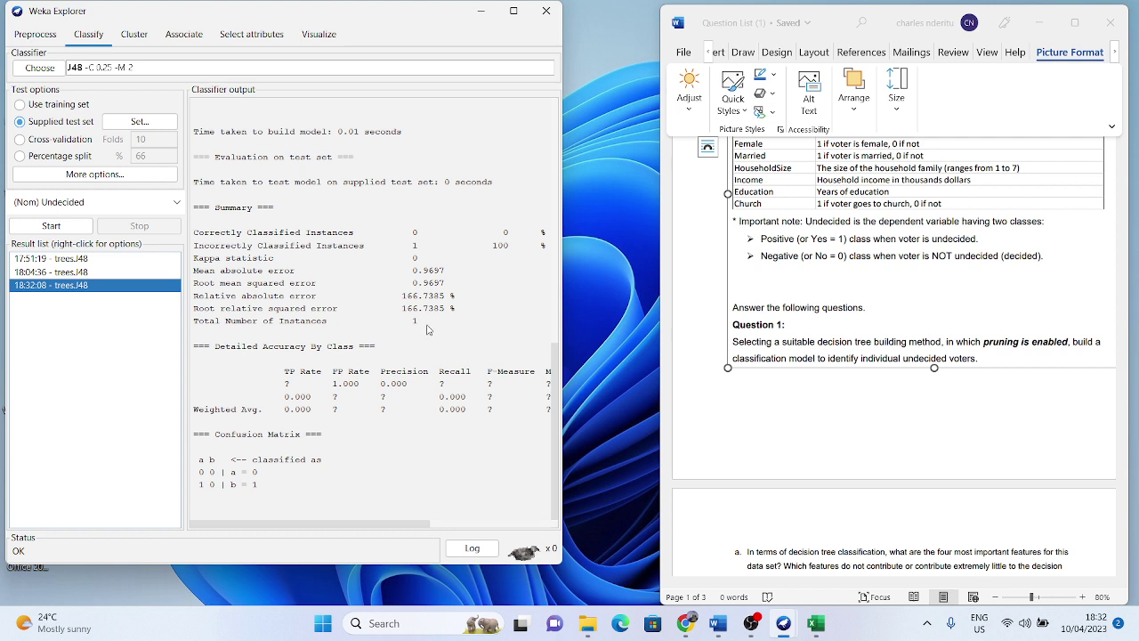
left_click_drag(430, 326, 192, 327)
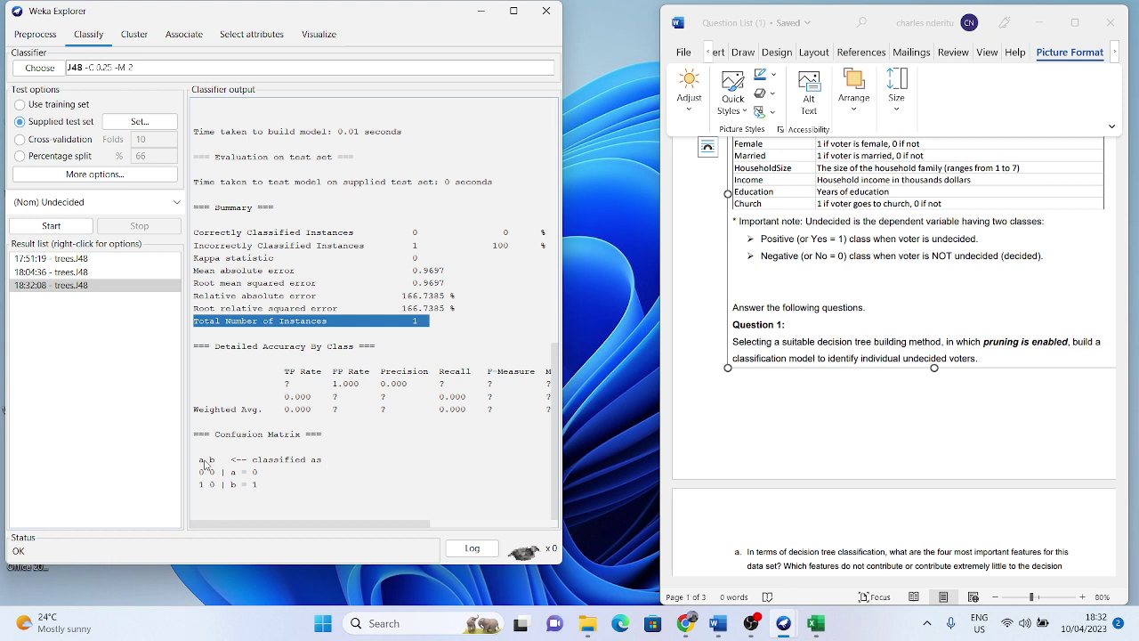
left_click_drag(205, 460, 211, 461)
left_click(202, 488)
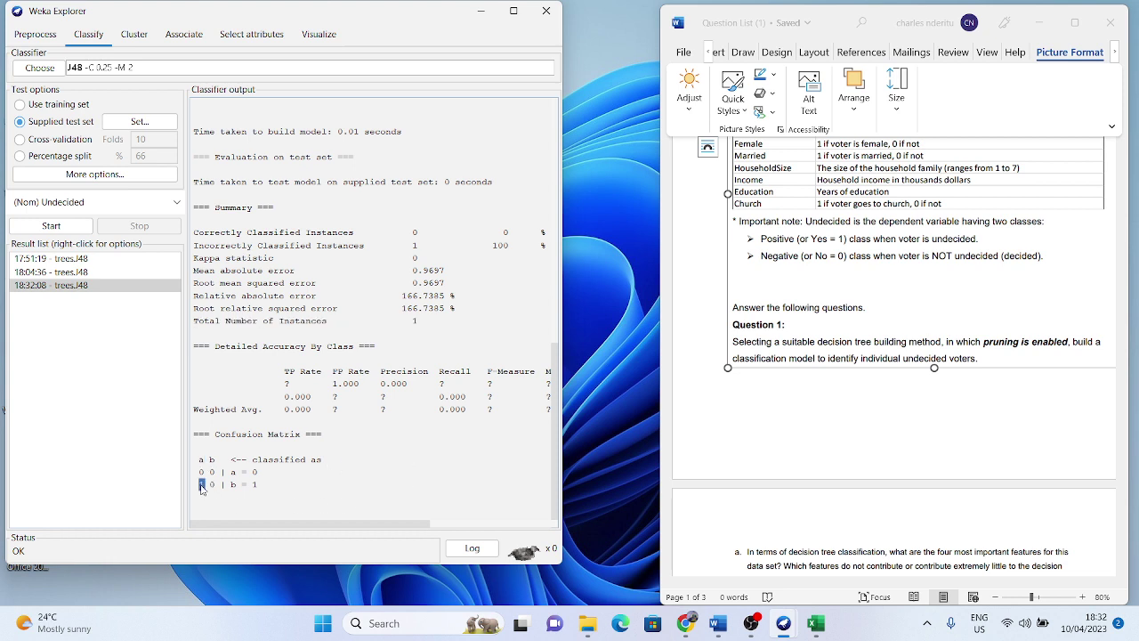
triple_click(200, 462)
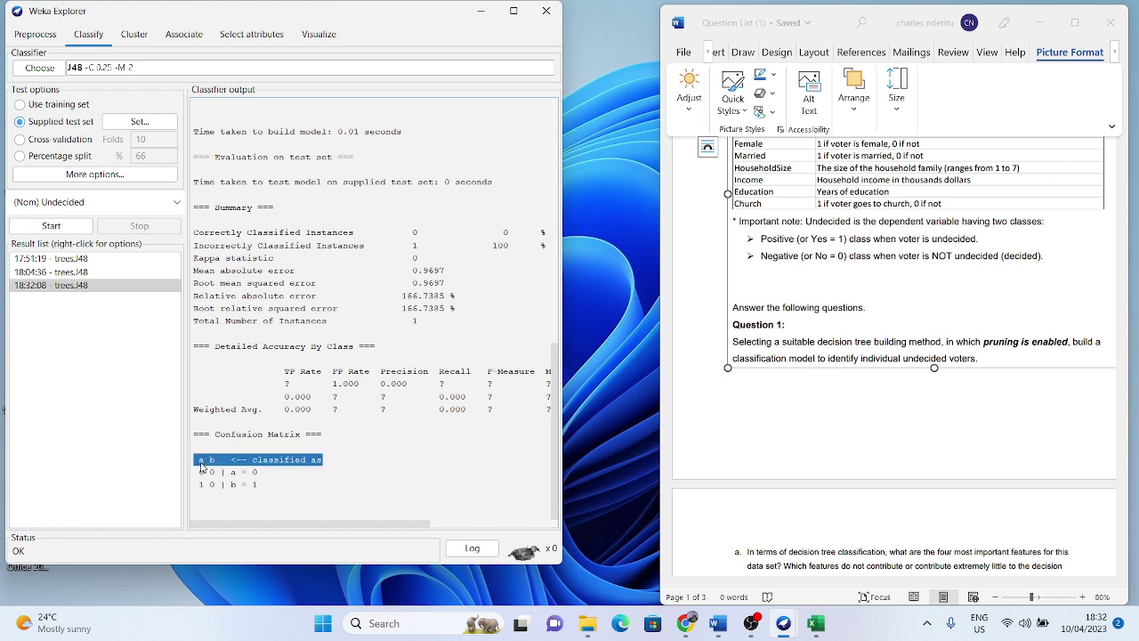
left_click(200, 462)
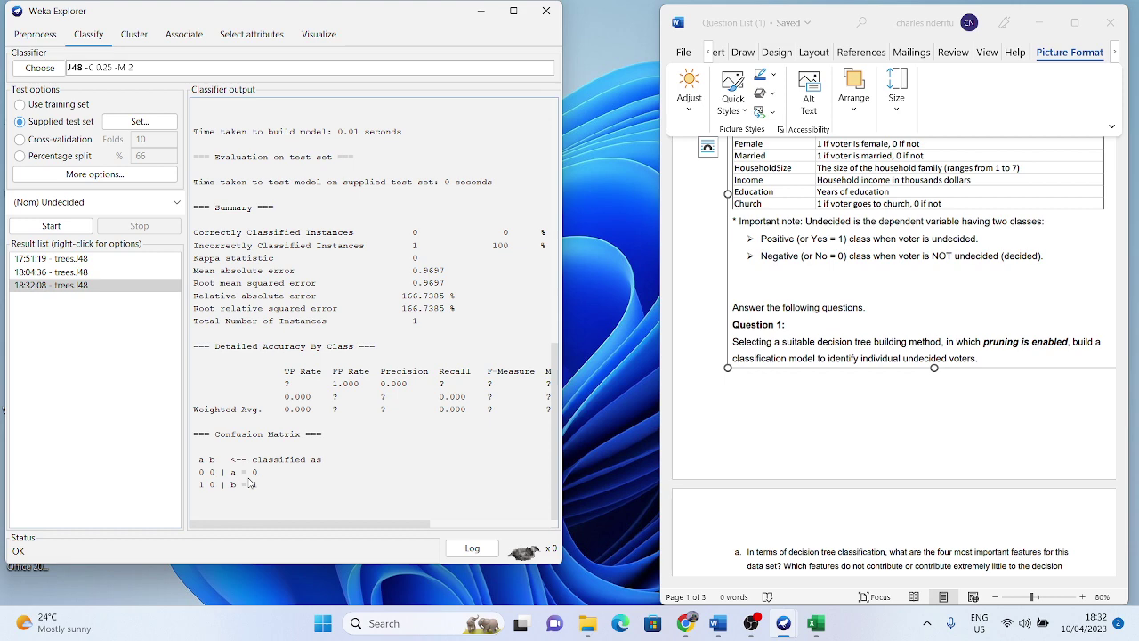
- Reread the class definitions and Question 2 in the Word document, and review the accuracy-by-class columns of the 18:04:36 trees.J48 result in Weka
left_click(1027, 258)
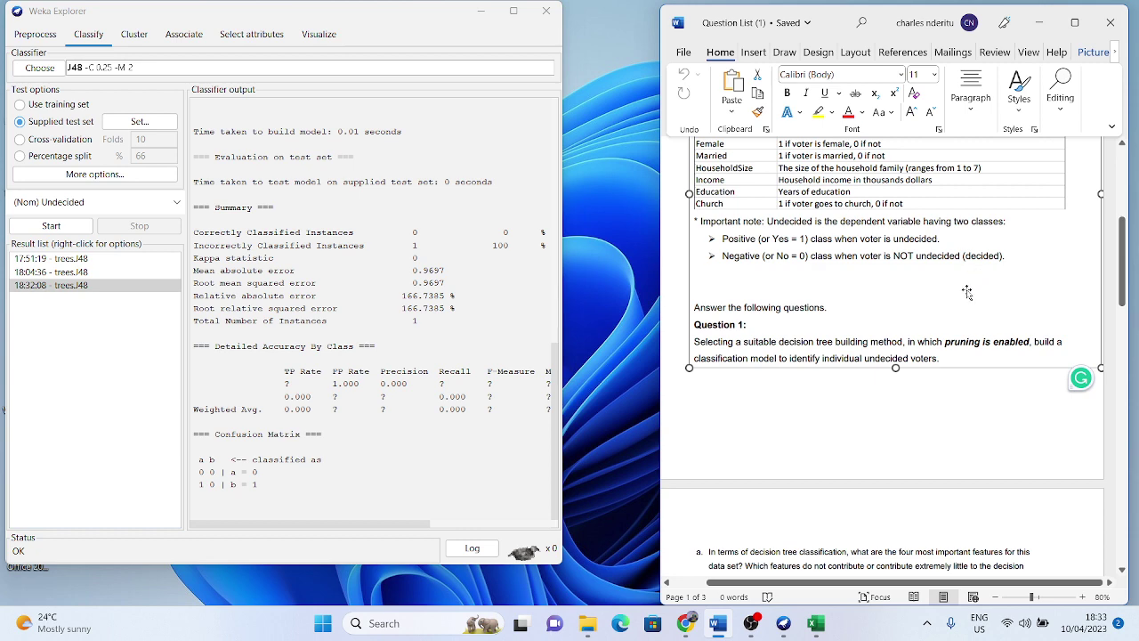
scroll(968, 293, "down", 10)
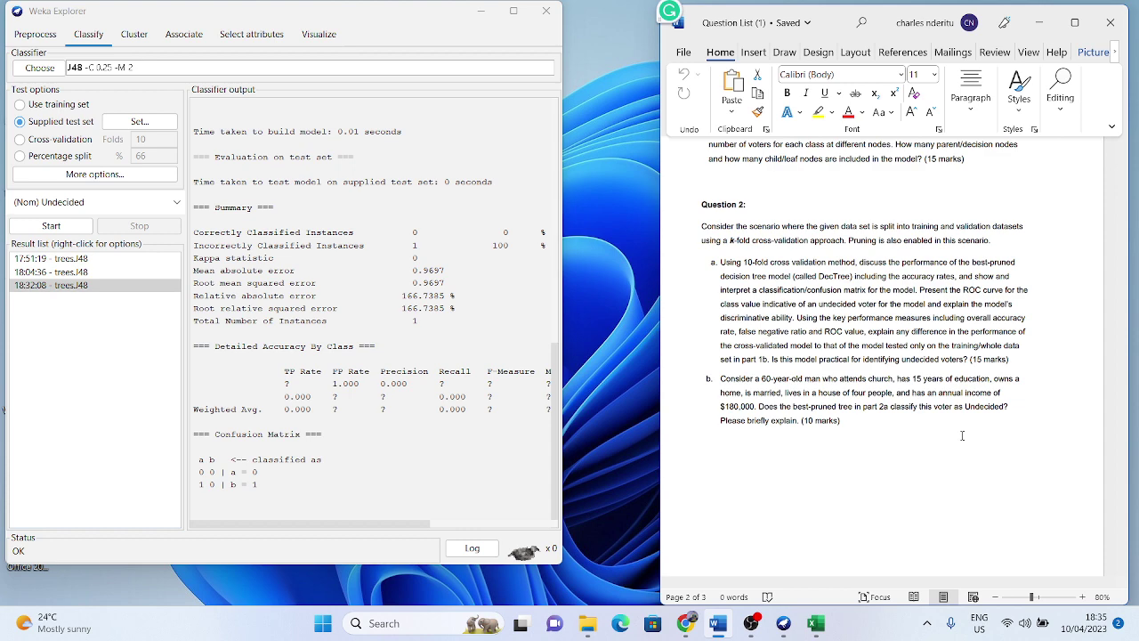
left_click(56, 273)
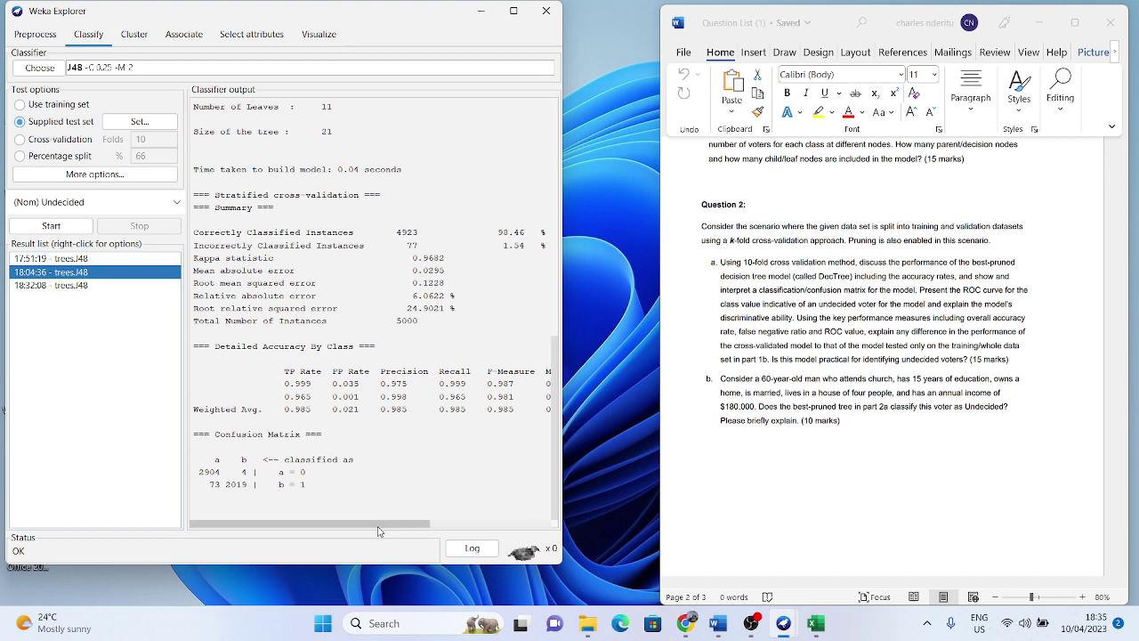
left_click_drag(381, 527, 513, 528)
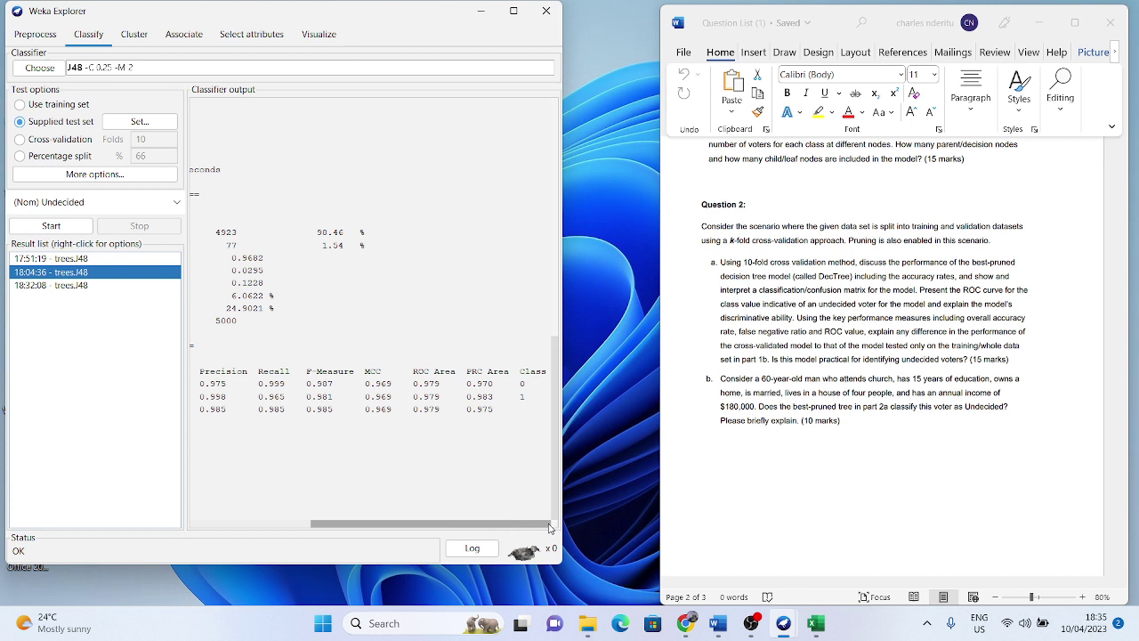
left_click_drag(517, 527, 473, 528)
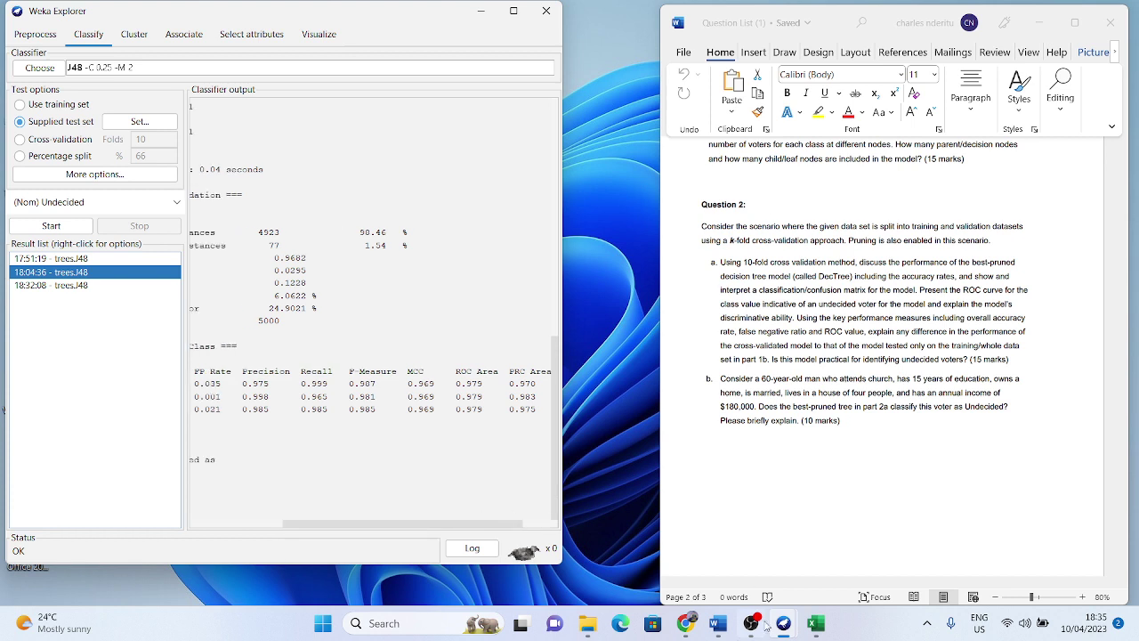
- Switch to Chrome, search Google for "the other name of sensitivity in confusion matrix", read the definition of sensitivity, and return to the Weka results
mouse_move(684, 627)
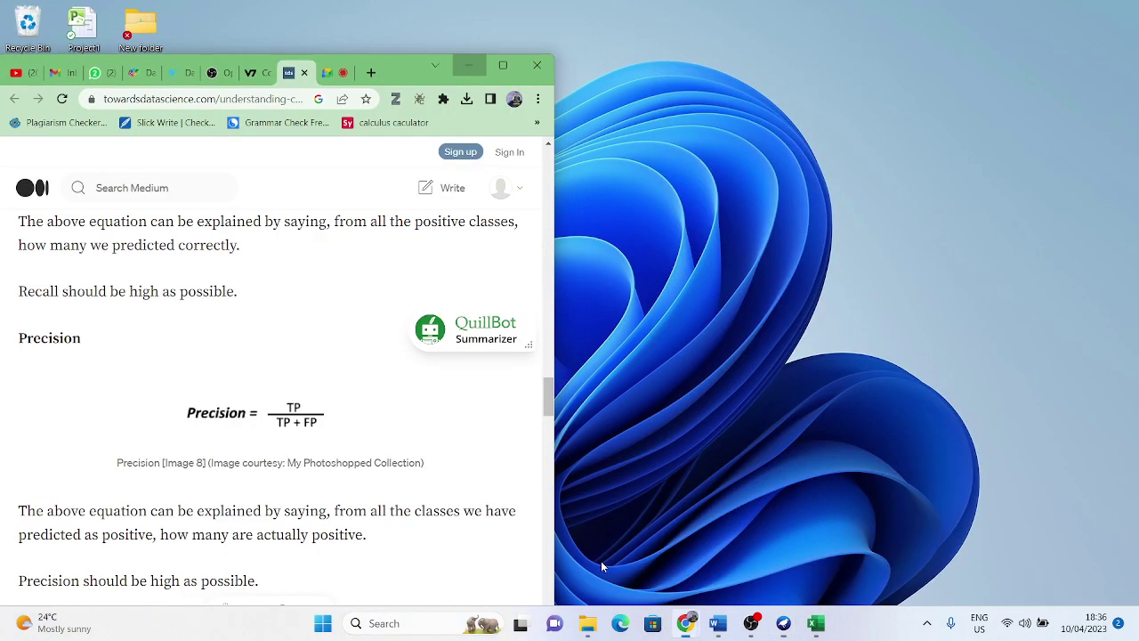
left_click(603, 560)
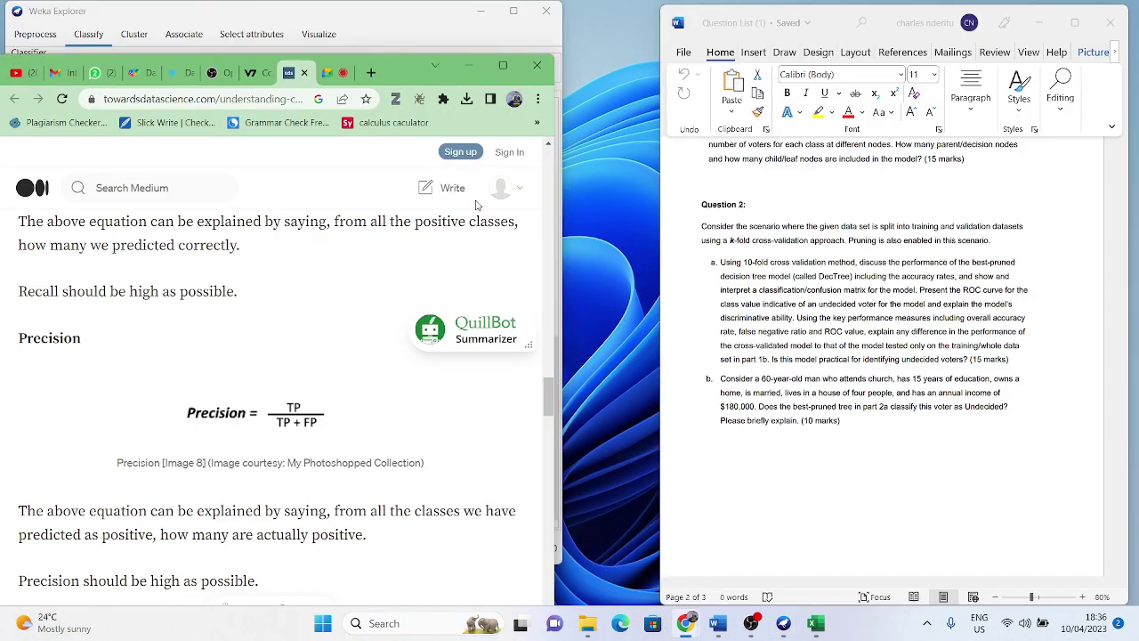
left_click(228, 100)
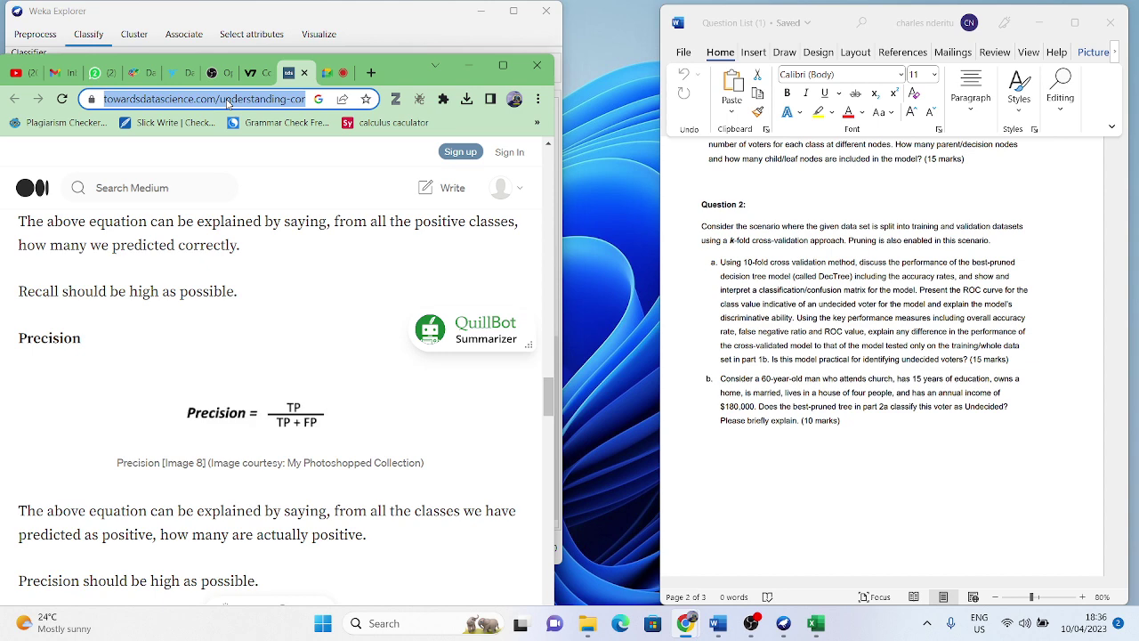
type("the other")
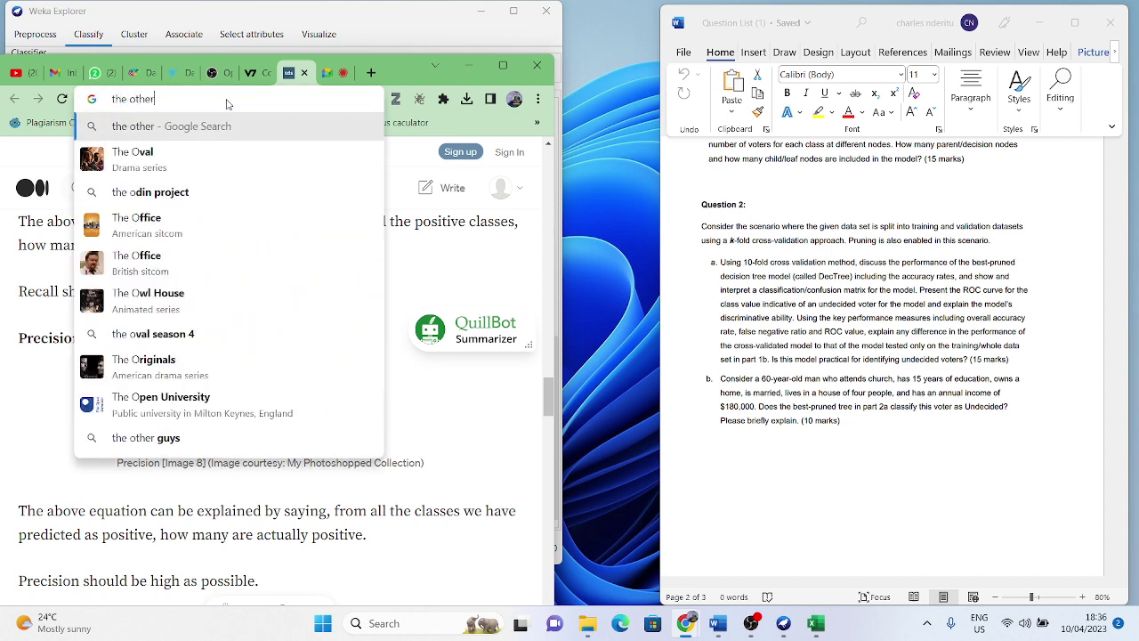
type(" kname of ")
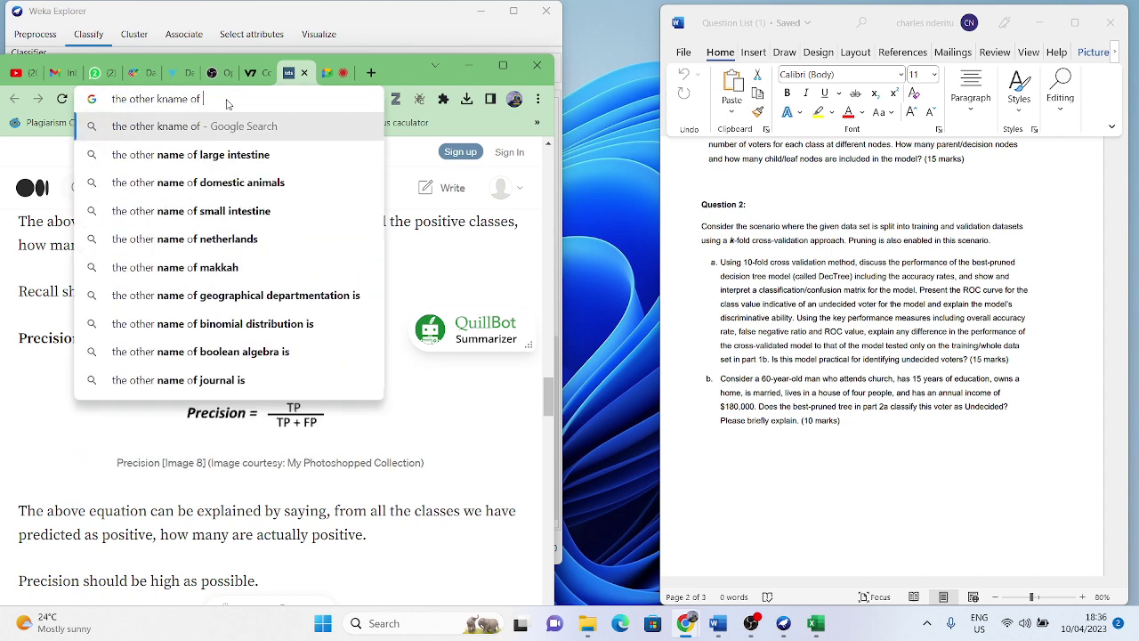
type("sensiti")
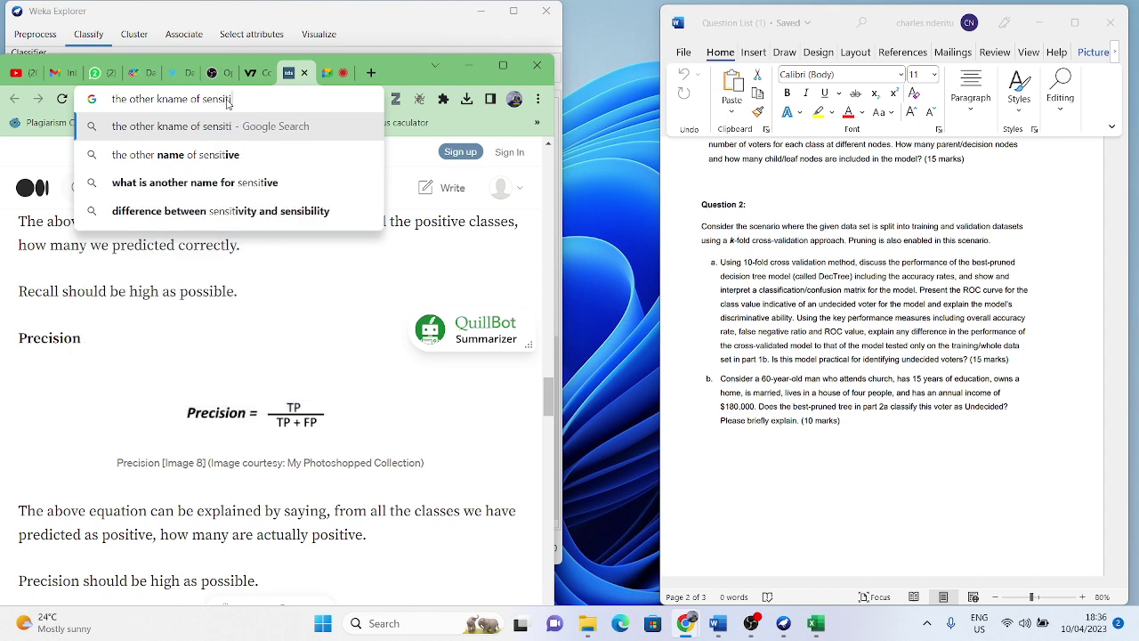
type("vity ")
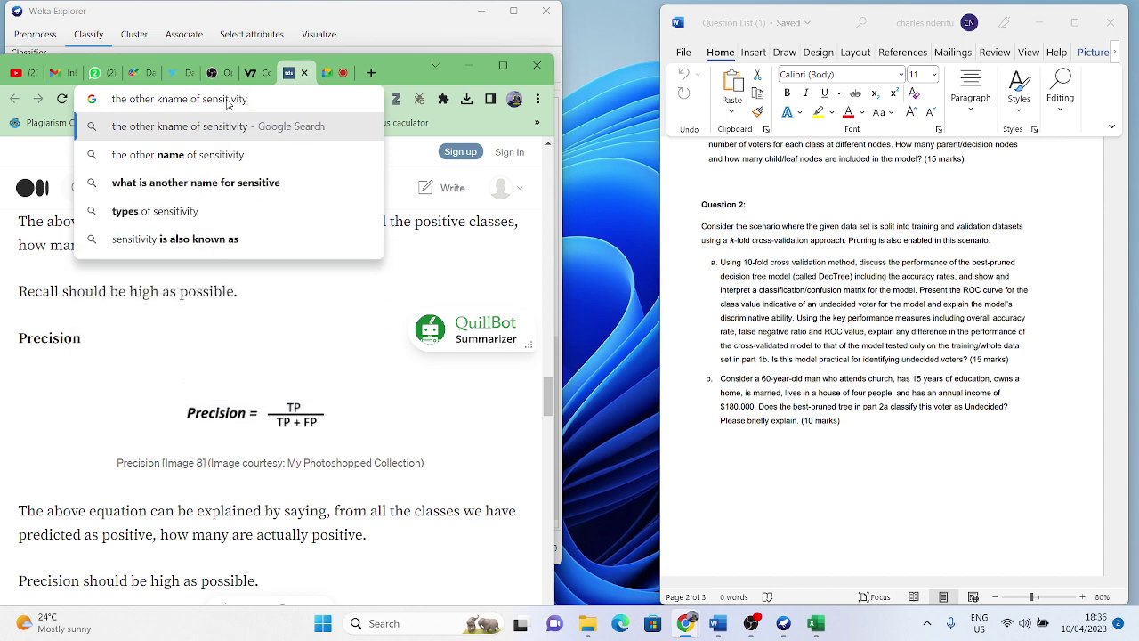
type("in con")
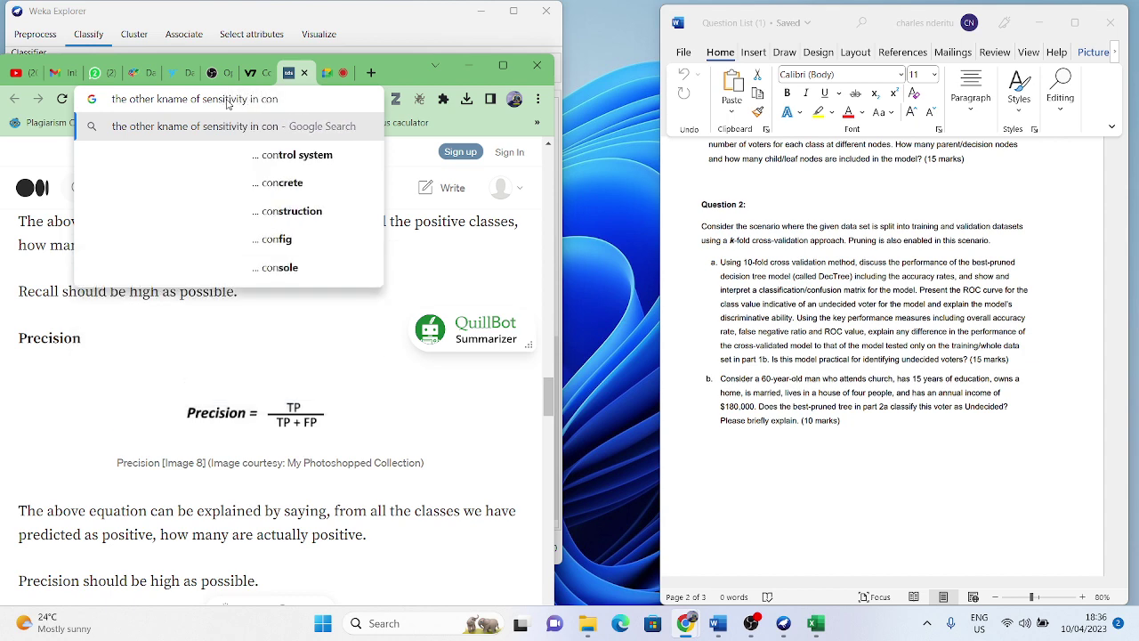
type("fusi")
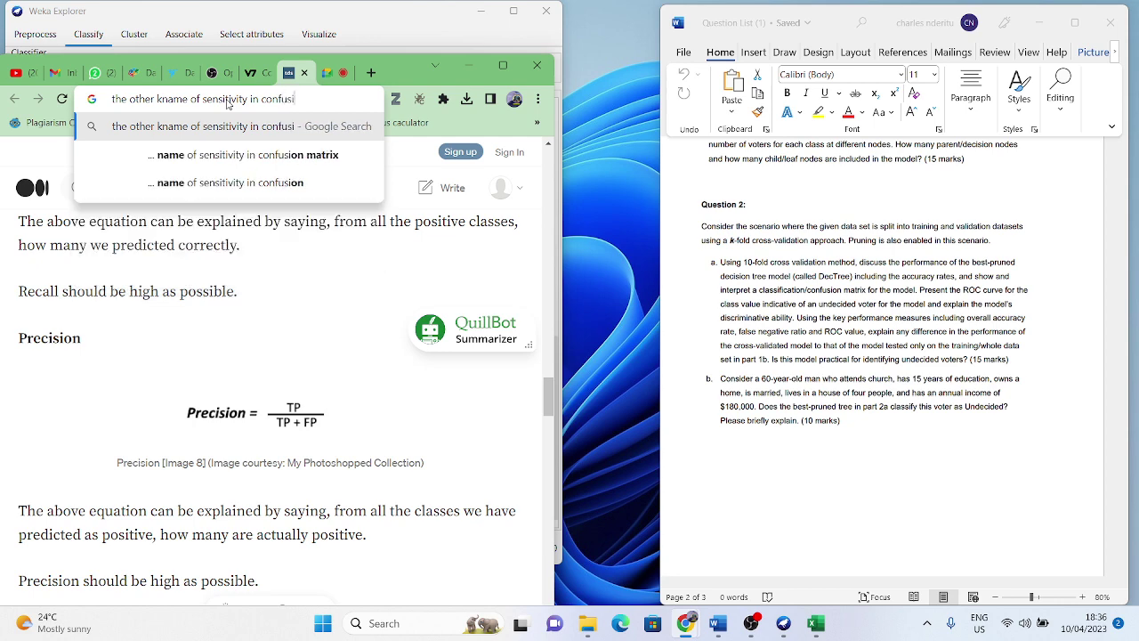
key("Down")
key("Return")
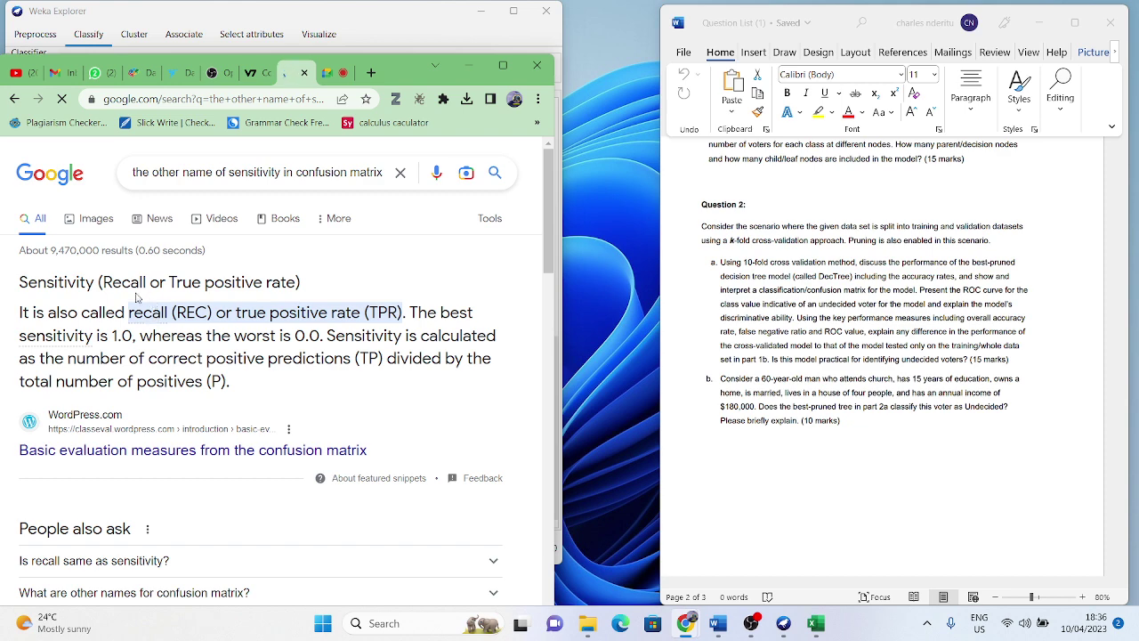
triple_click(72, 284)
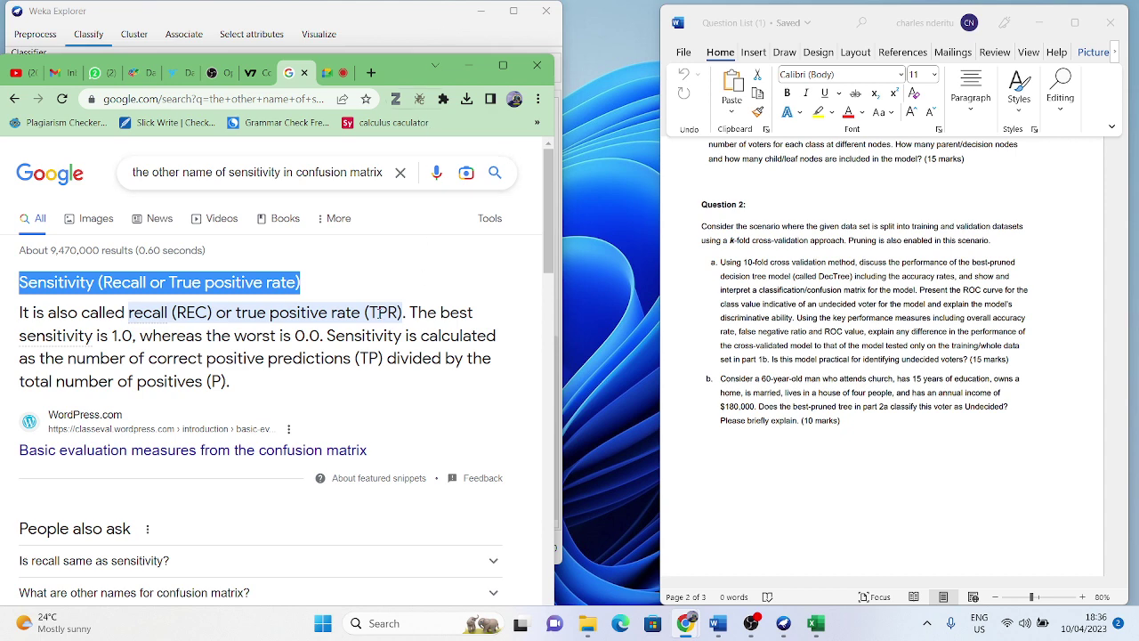
left_click(442, 42)
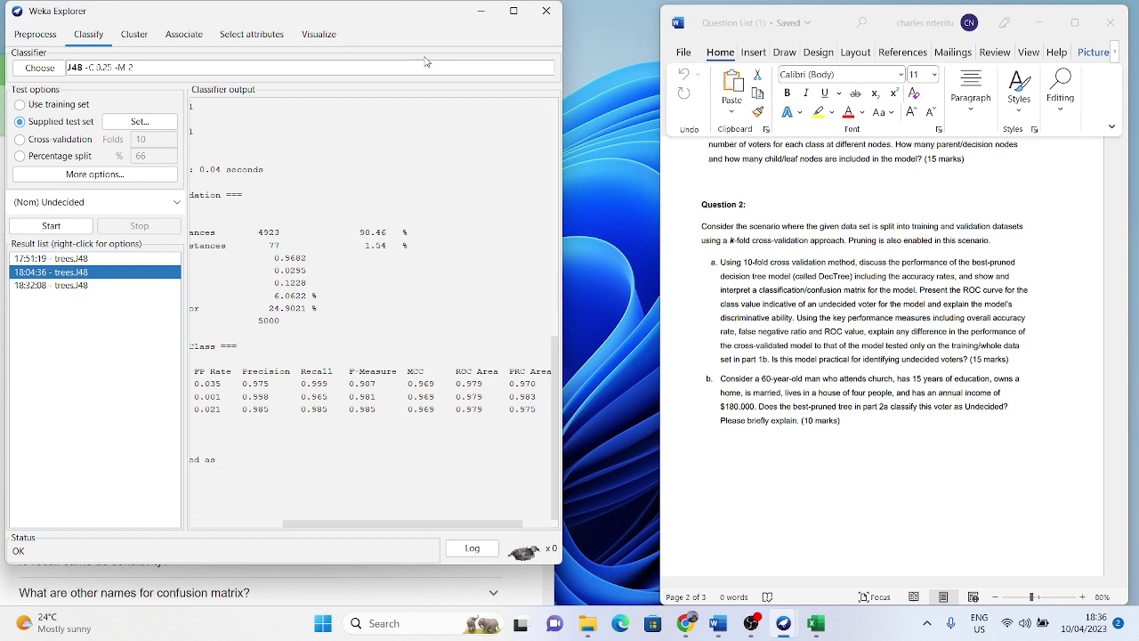
left_click(337, 523)
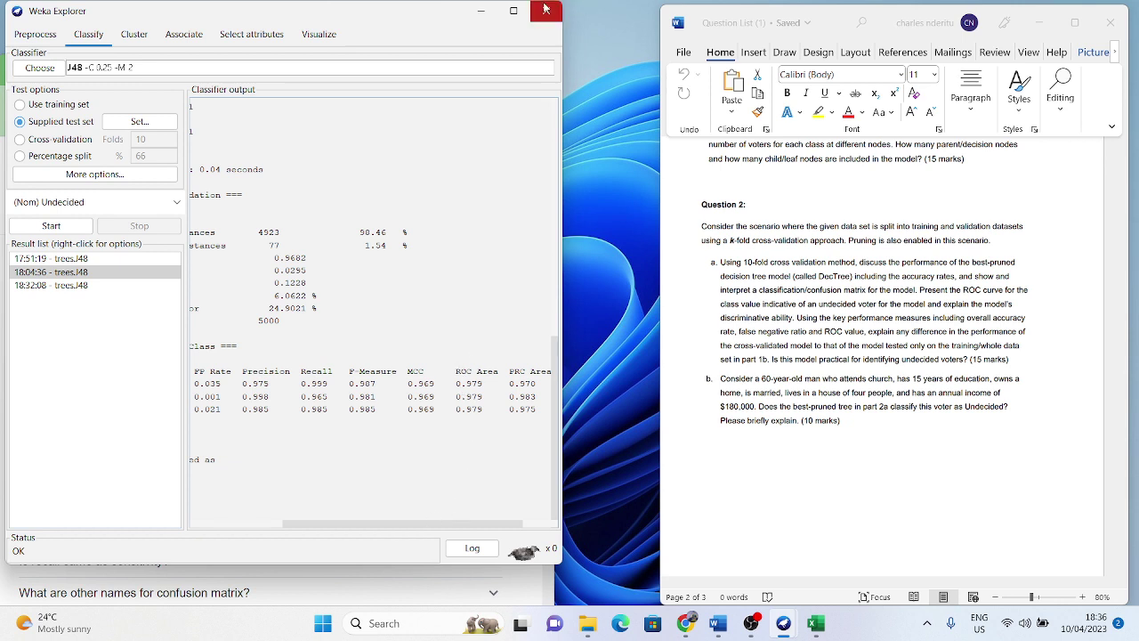
- Switch to Chrome to reread which measure sensitivity corresponds to, and review the positive and negative class definitions in the Word document
mouse_move(686, 626)
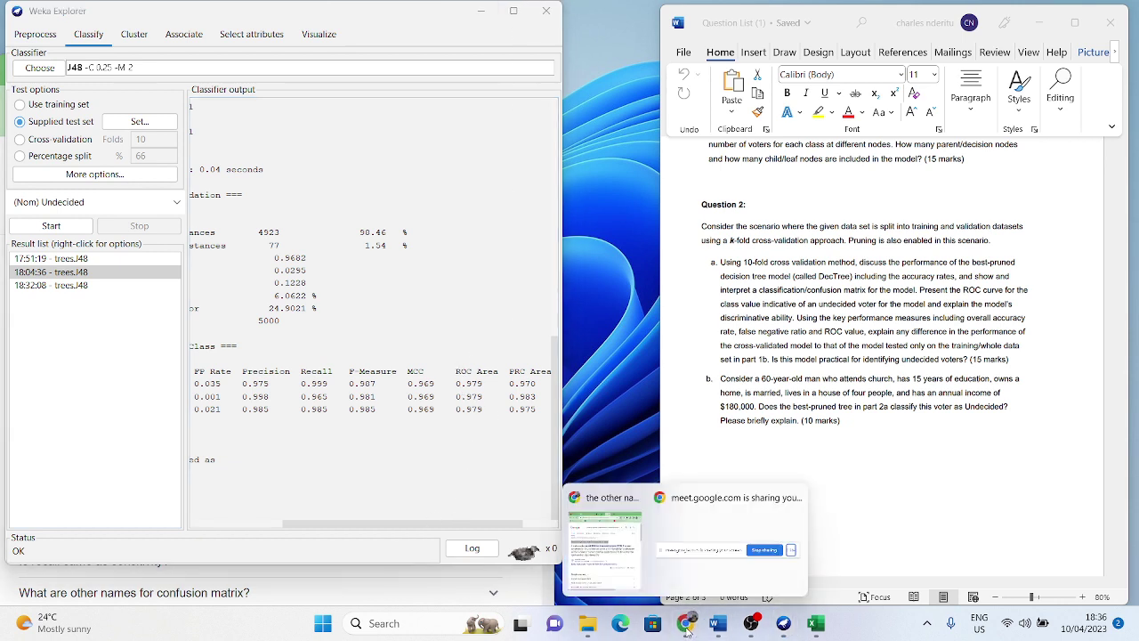
left_click(605, 534)
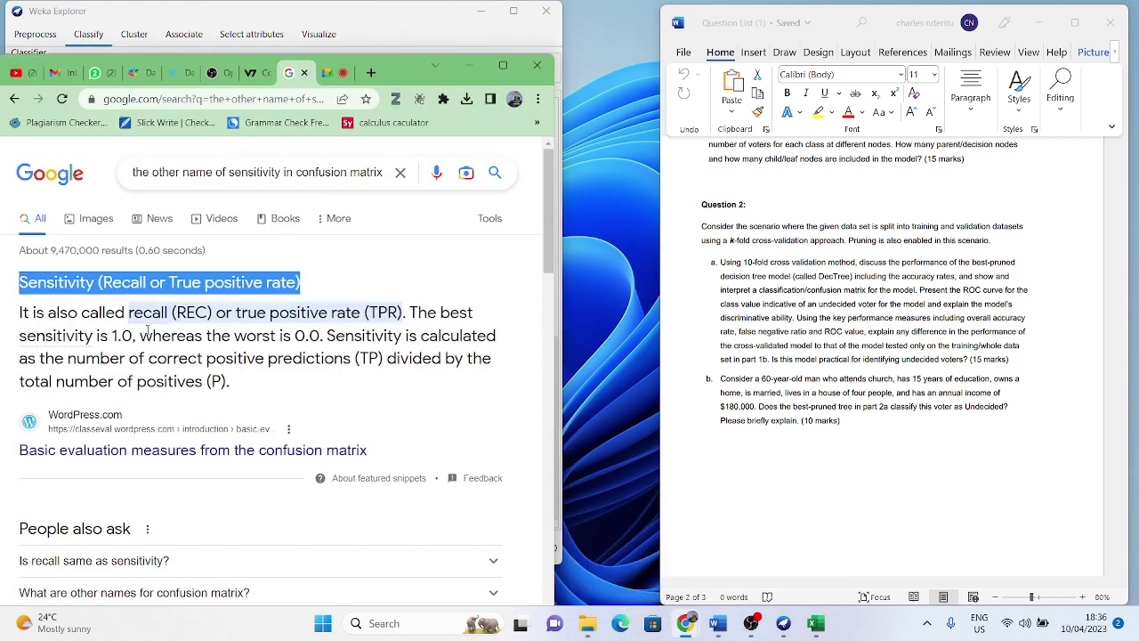
double_click(124, 282)
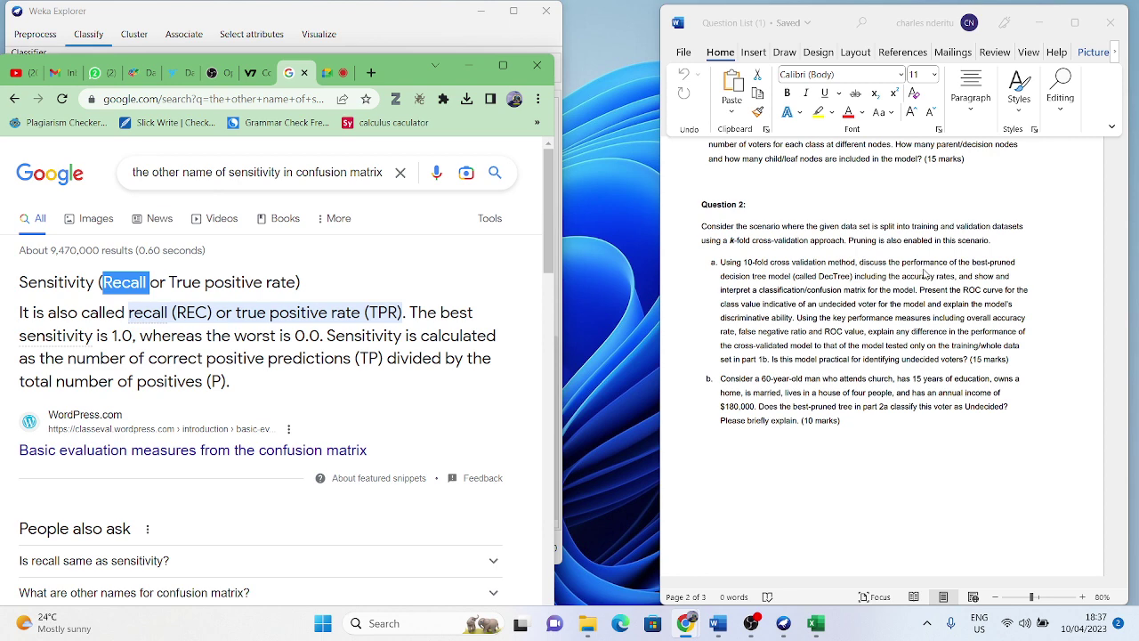
scroll(924, 274, "up", 10)
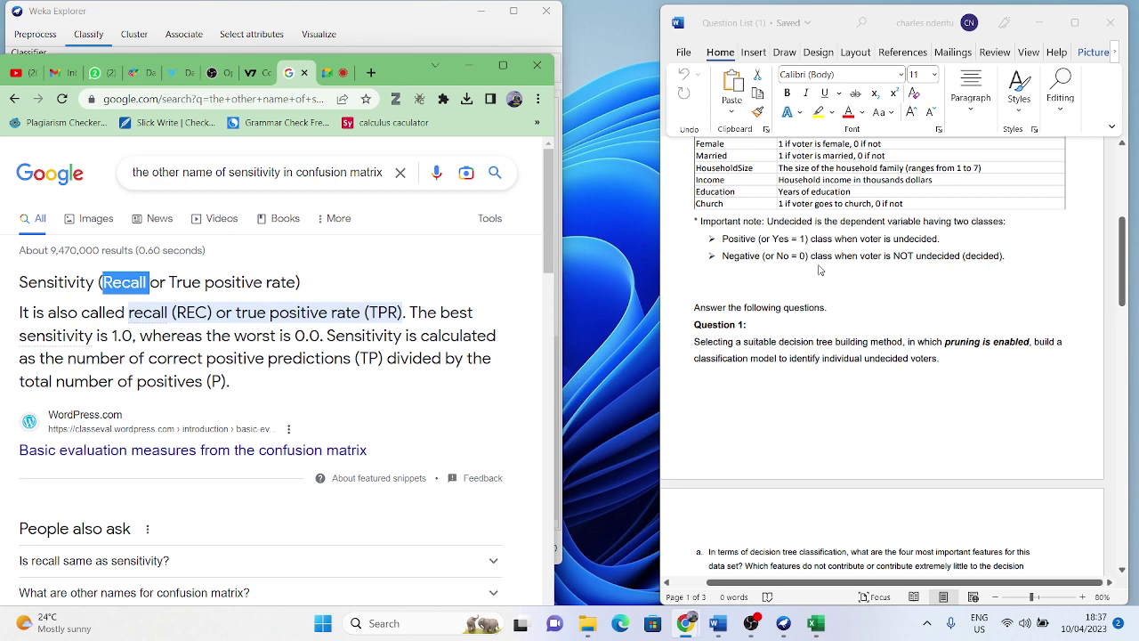
scroll(821, 270, "down", 5)
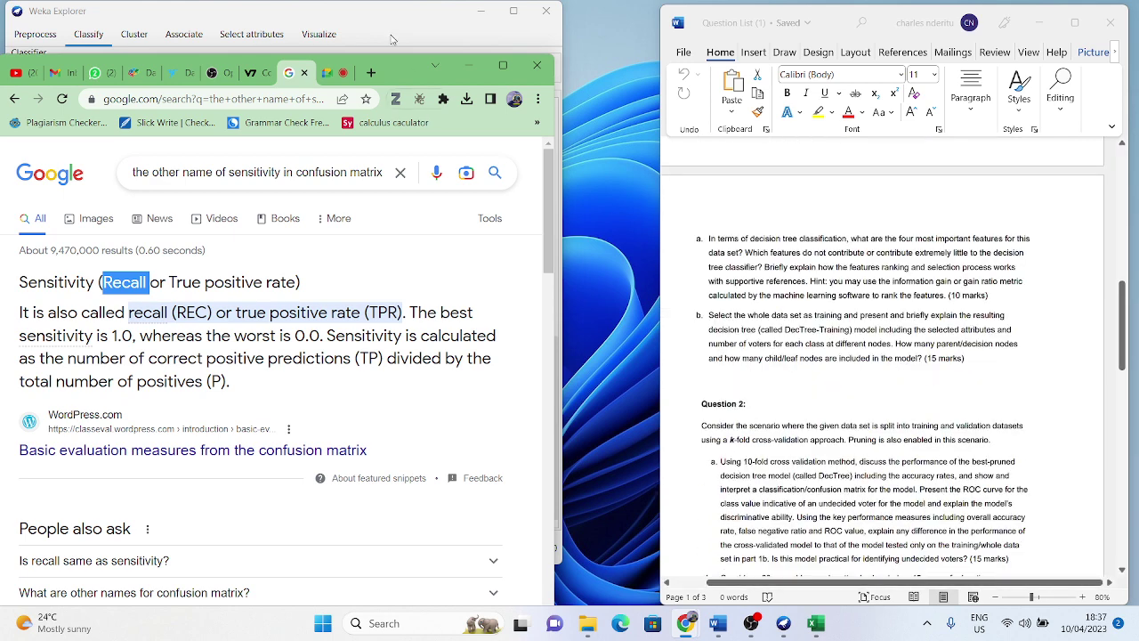
- Return to Weka, maximize its window, and examine the Recall value of class 1 in the 18:04:36 trees.J48 result
left_click(392, 34)
left_click(512, 16)
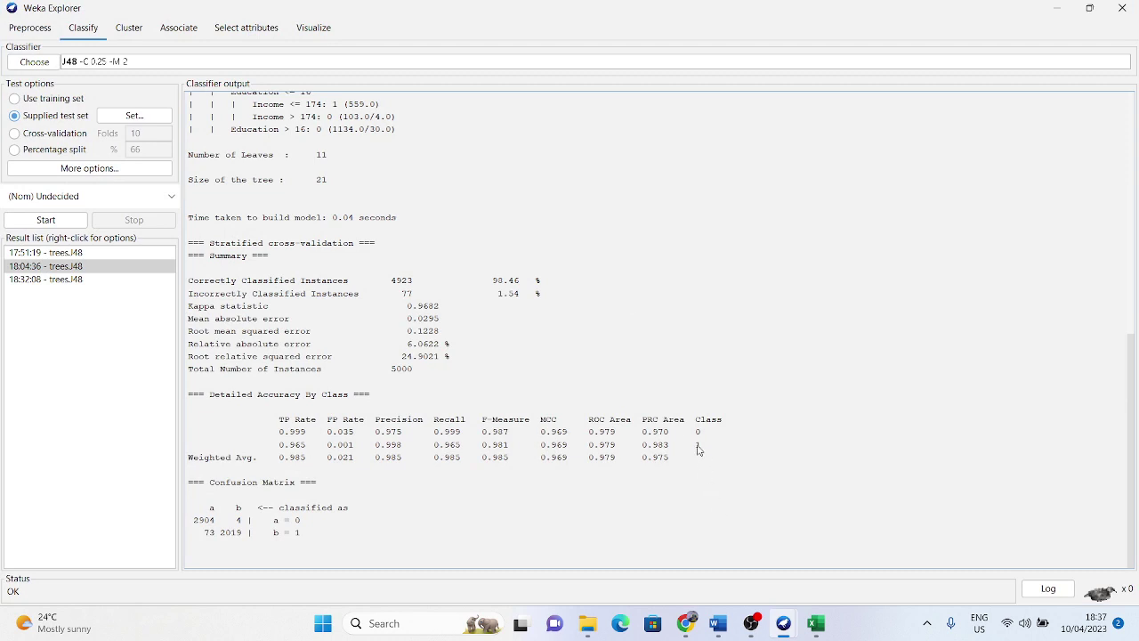
left_click_drag(703, 449, 436, 448)
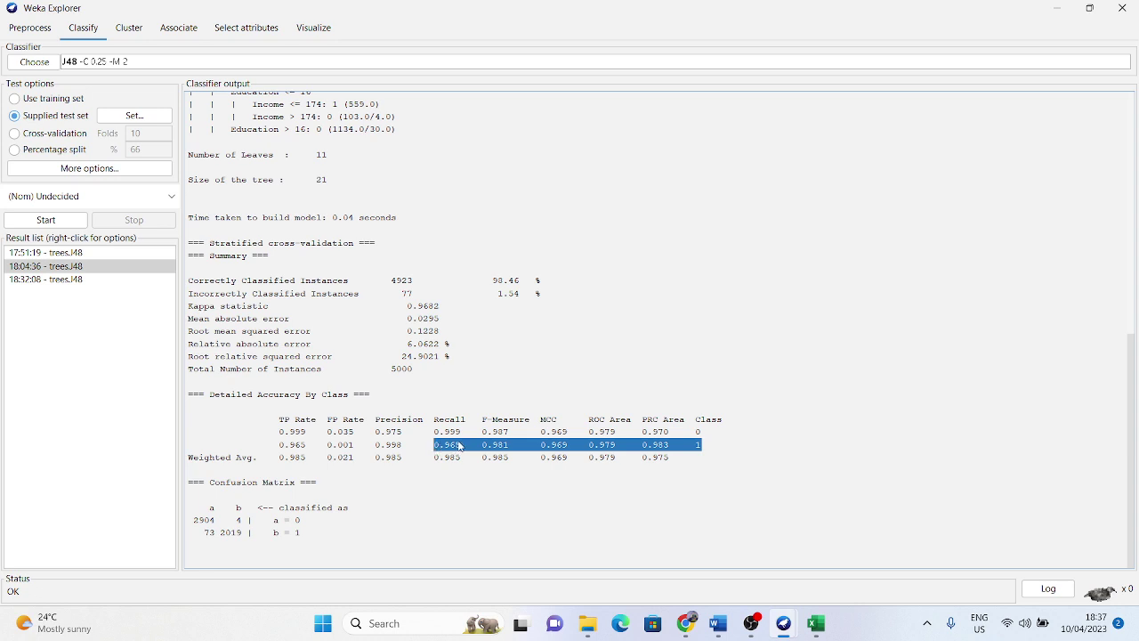
left_click(463, 449)
left_click_drag(484, 450, 442, 448)
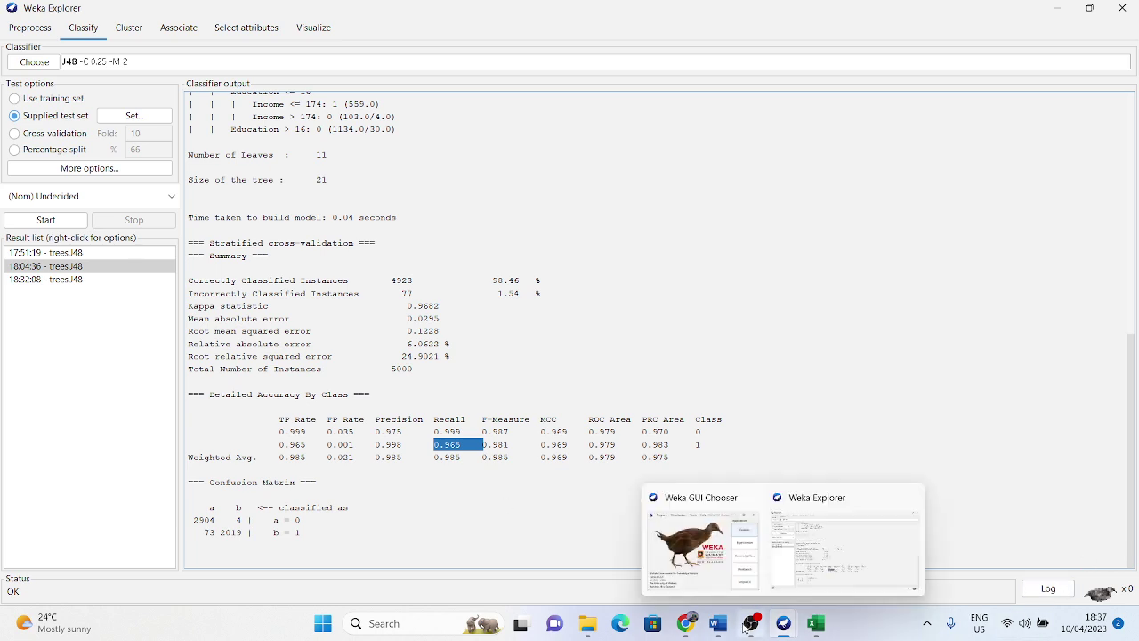
- Read Questions 2 and 3 in the Word document, and view the 18:32:08 trees.J48 result in Weka beside it
mouse_move(718, 623)
left_click(719, 562)
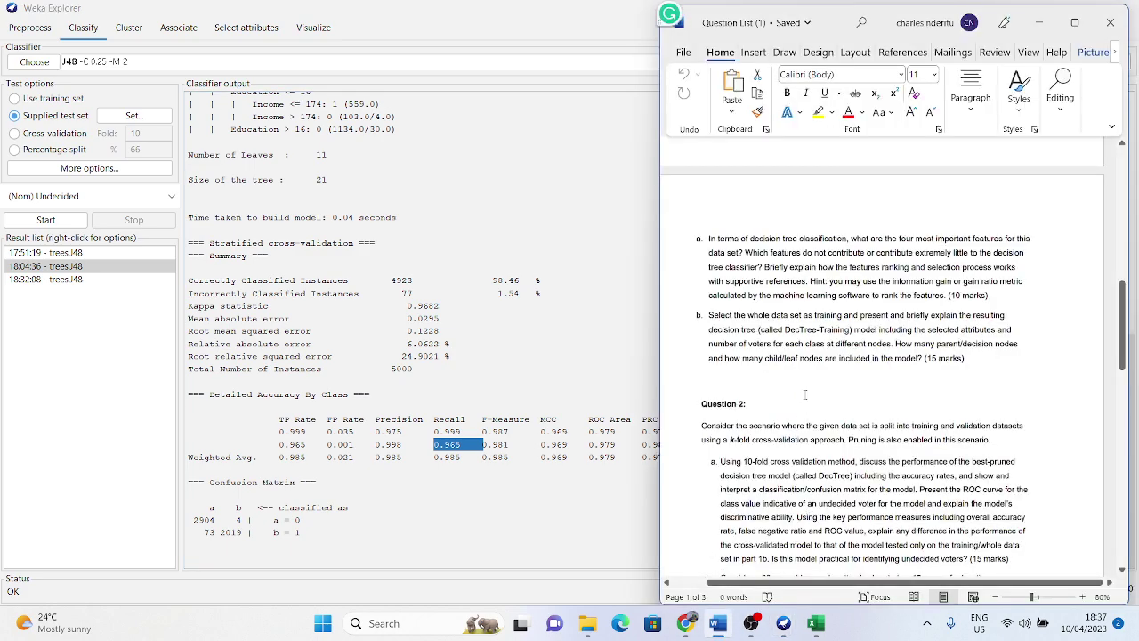
scroll(839, 433, "down", 4)
scroll(839, 434, "down", 1)
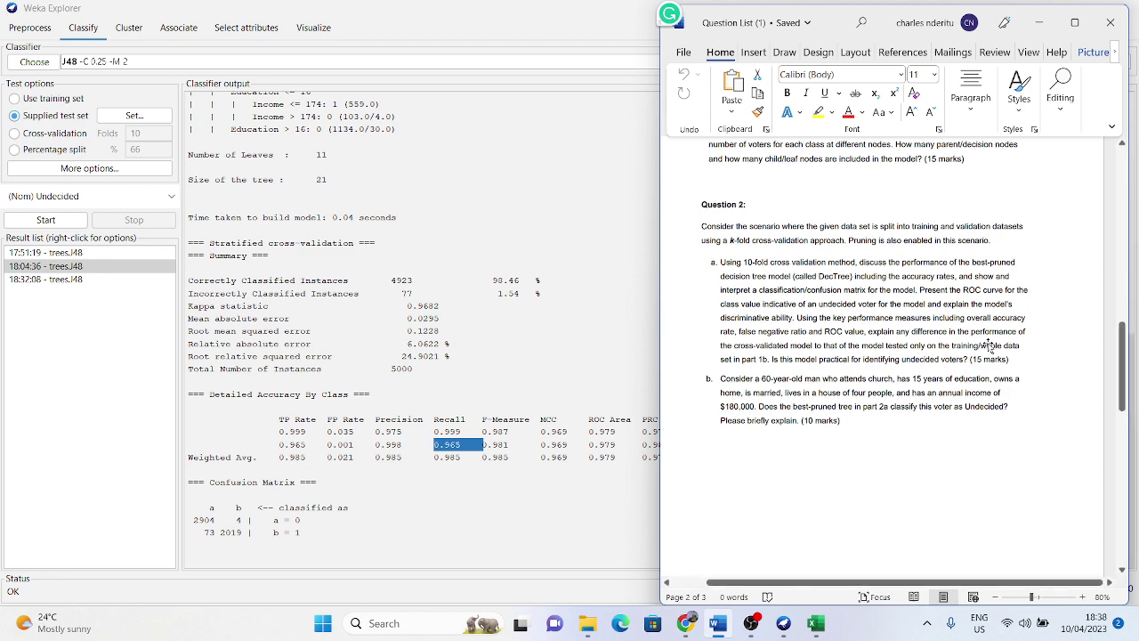
scroll(970, 351, "down", 10)
scroll(978, 336, "down", 2)
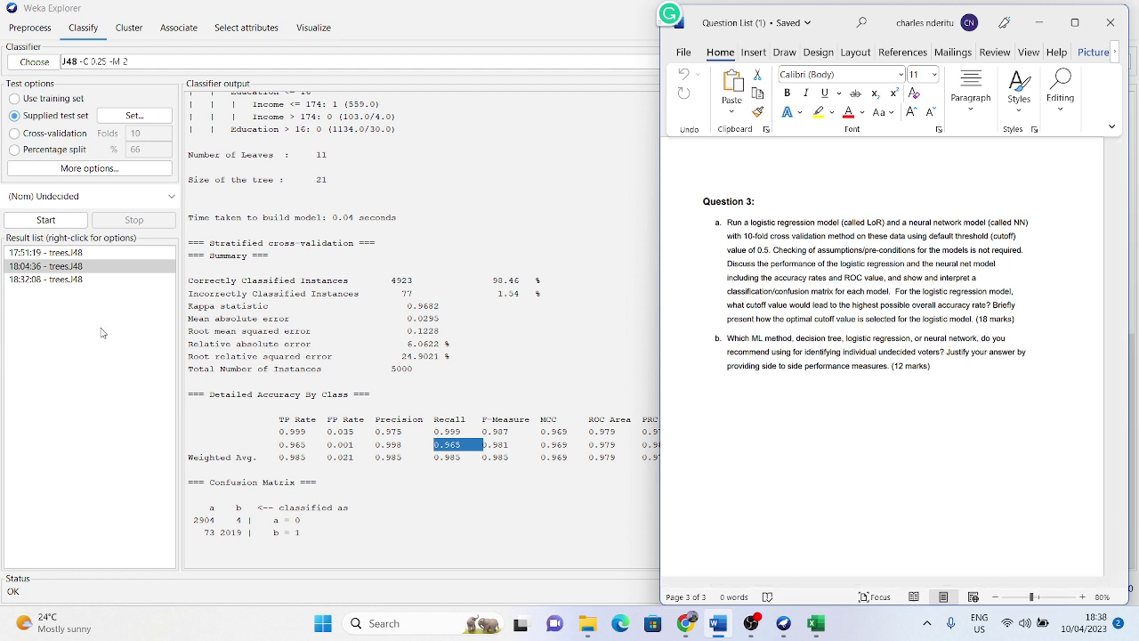
left_click(59, 279)
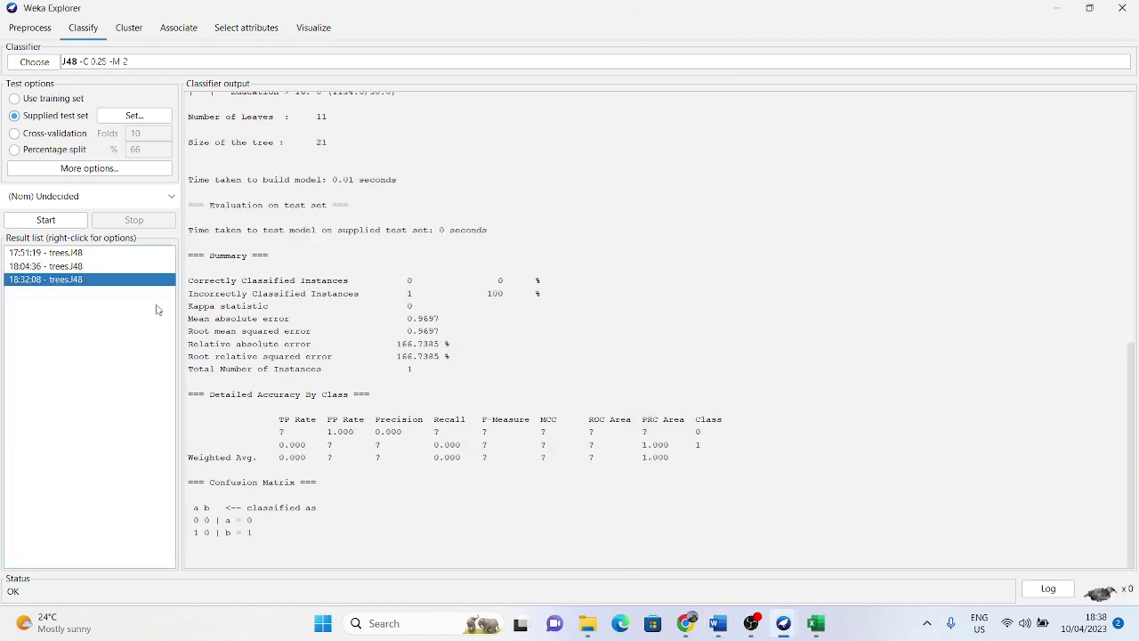
left_click(1089, 7)
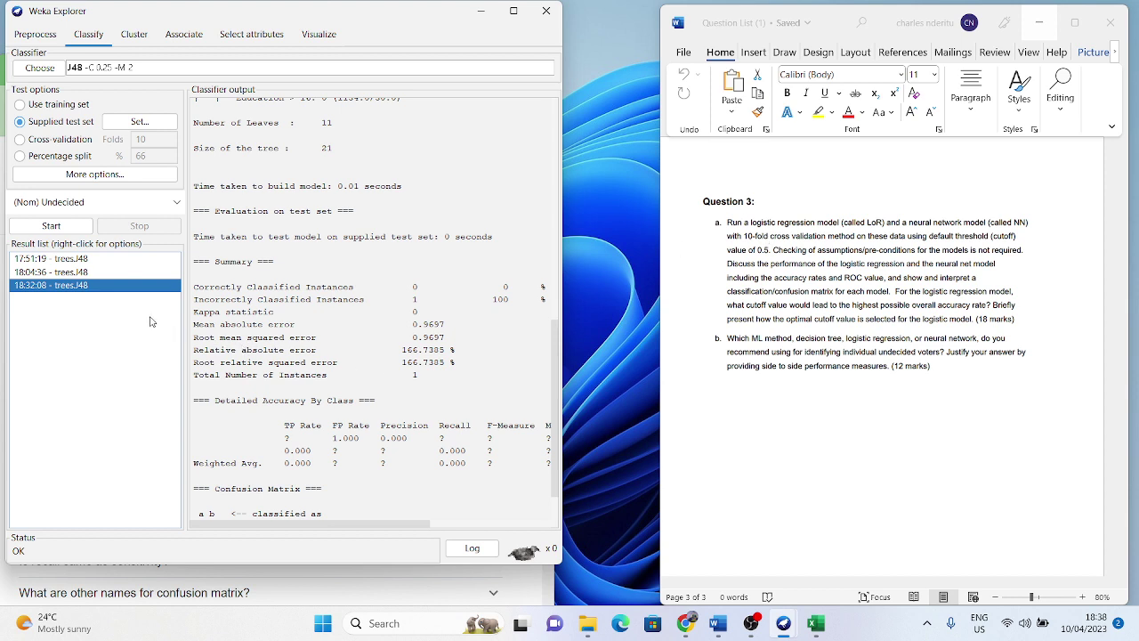
- Set the test option to 10-fold cross-validation and choose the Logistic classifier from the functions group
left_click(19, 140)
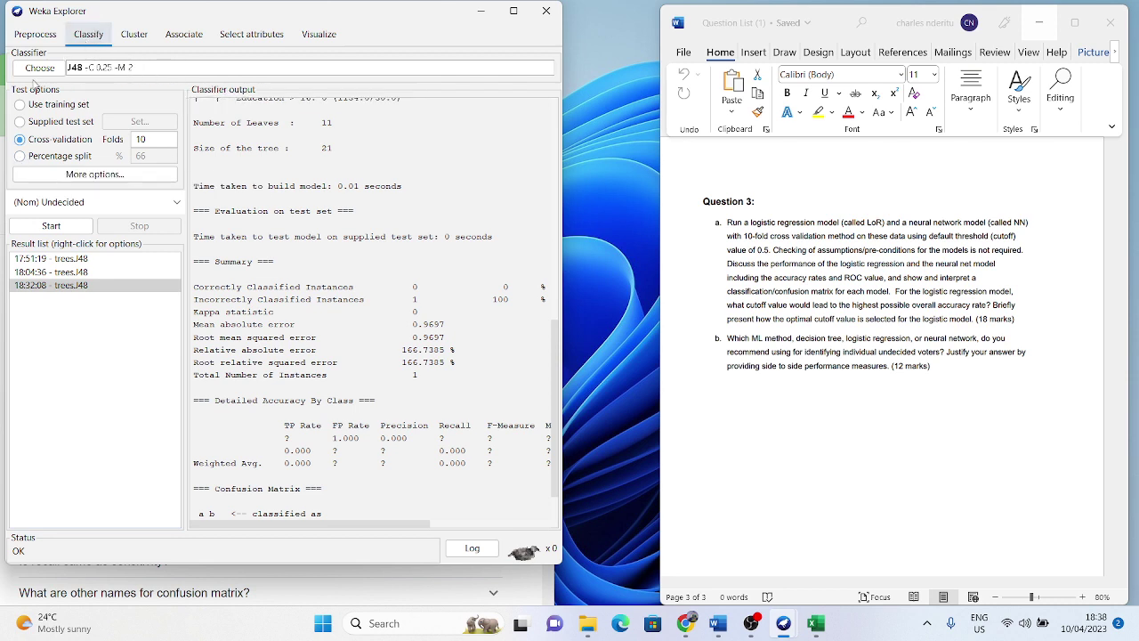
left_click(38, 71)
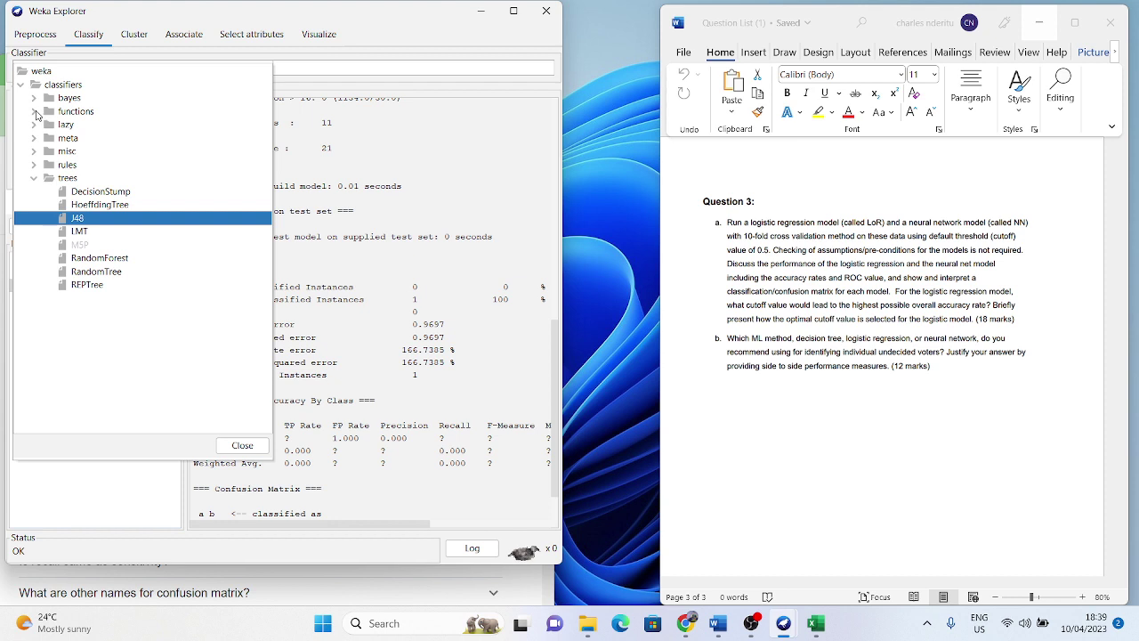
left_click(35, 112)
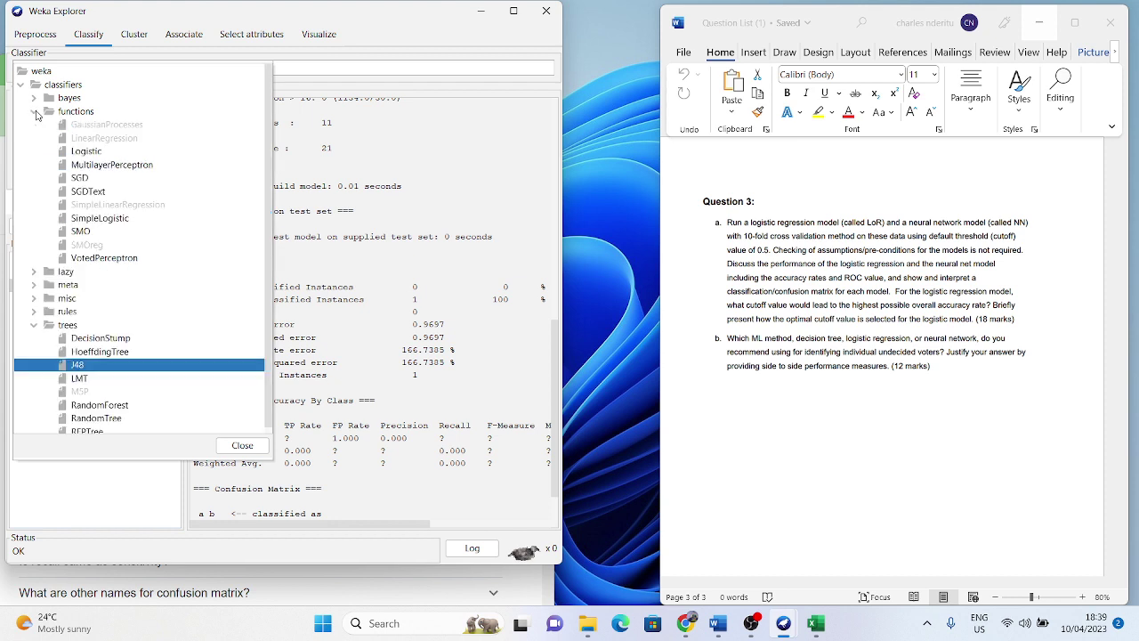
left_click(35, 112)
left_click(36, 112)
double_click(36, 112)
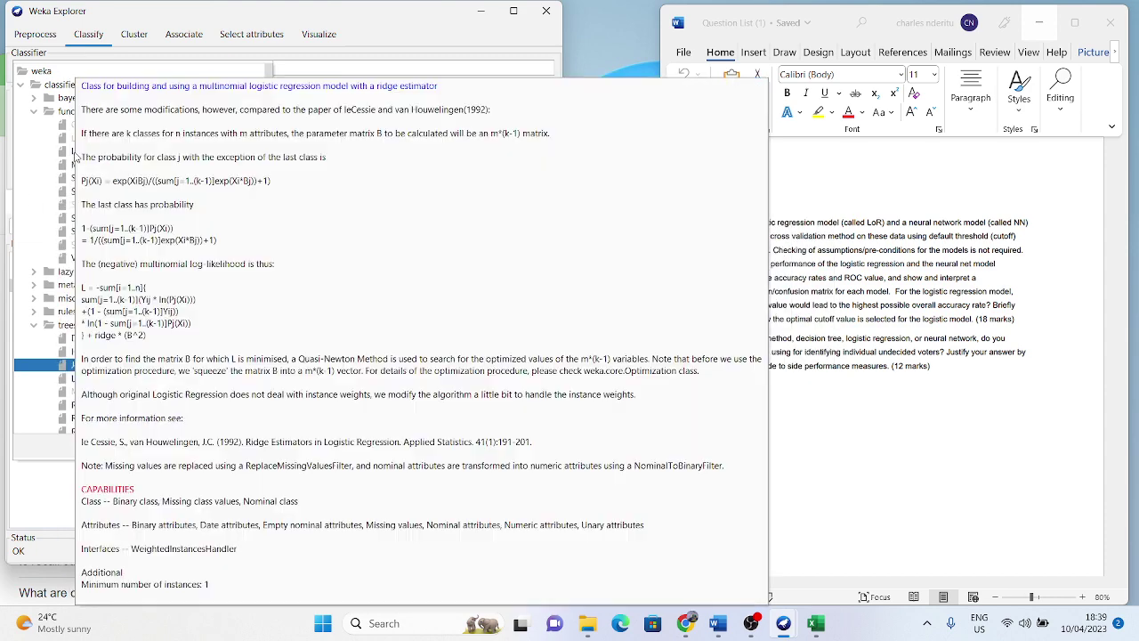
left_click(77, 157)
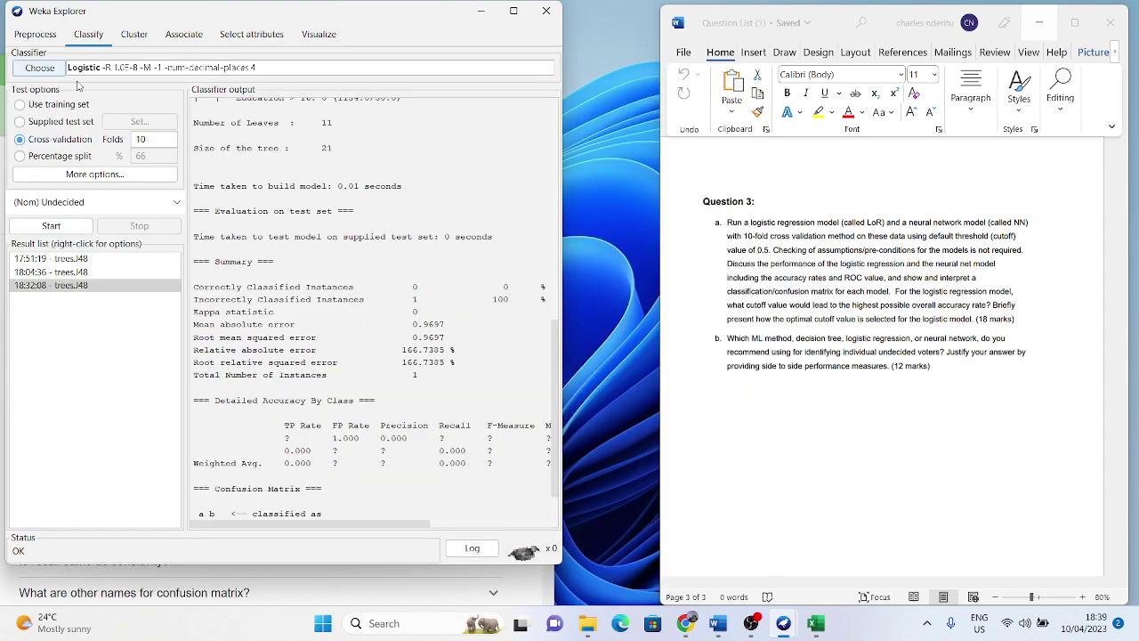
- Accept the default Logistic settings and run the classification with Undecided as the class
left_click(145, 68)
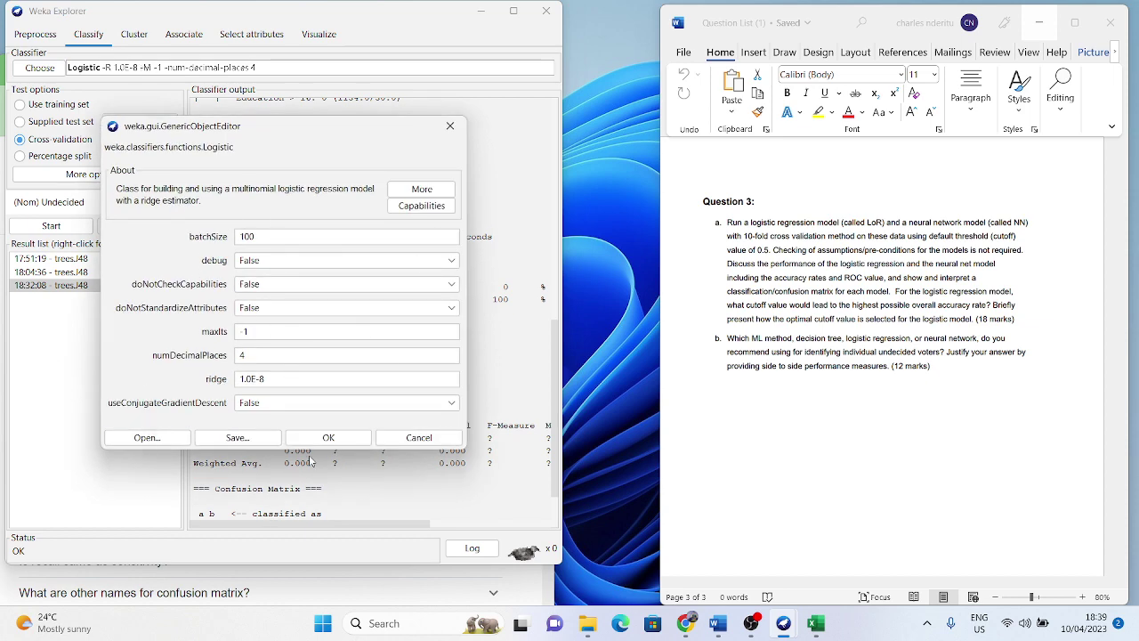
left_click(320, 442)
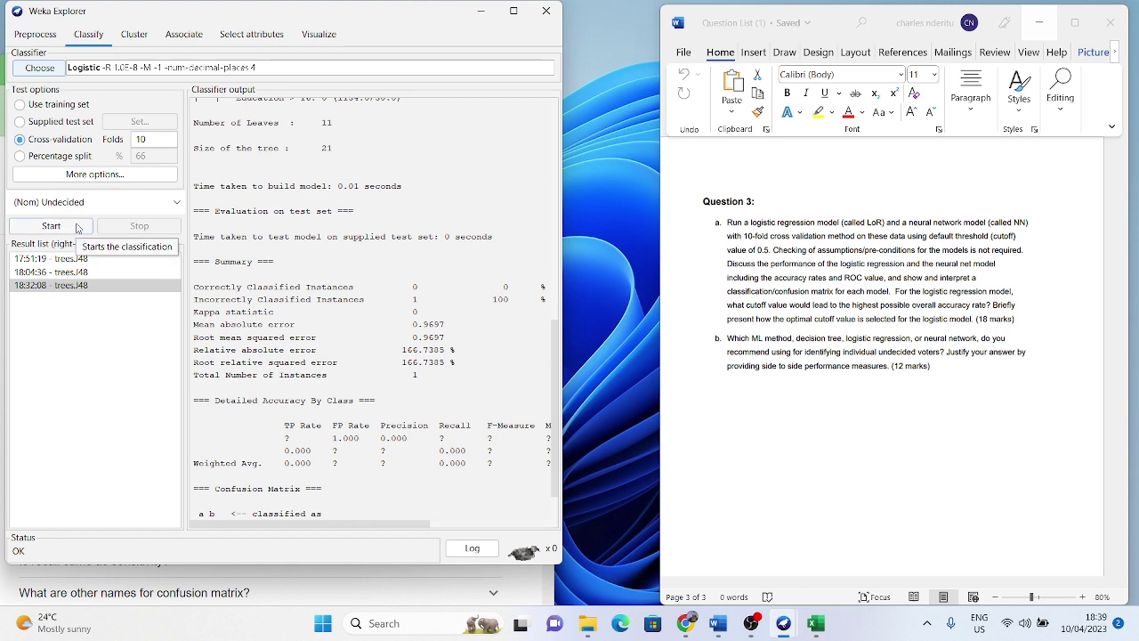
left_click(77, 228)
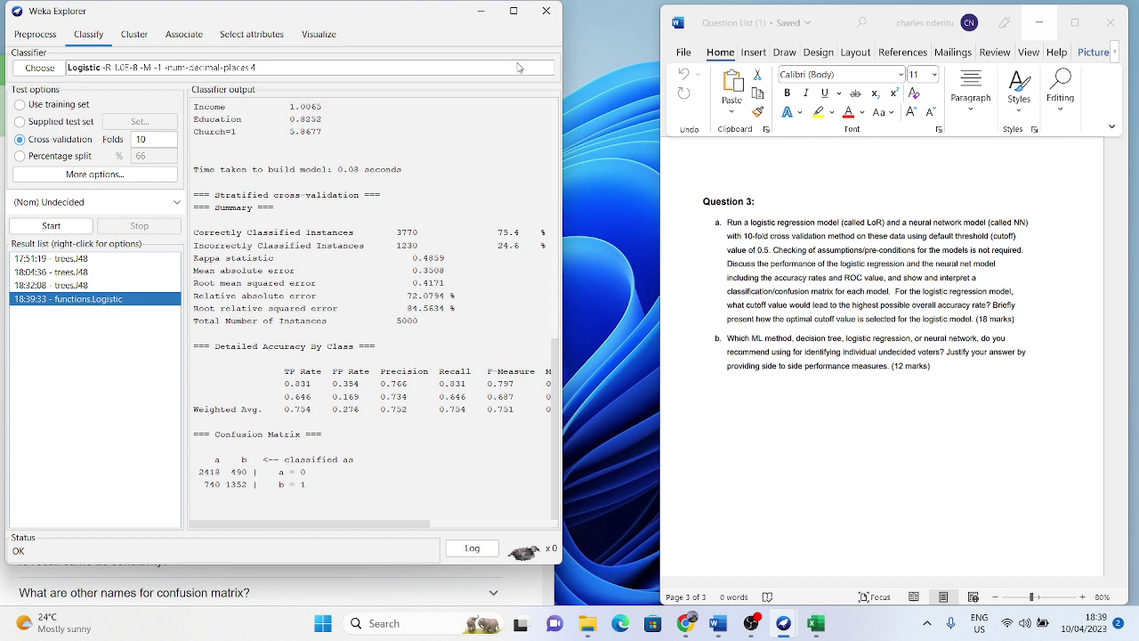
- Widen the Weka window and examine the logistic model's correctly classified instances and confusion matrix against Question 3a
left_click(816, 284)
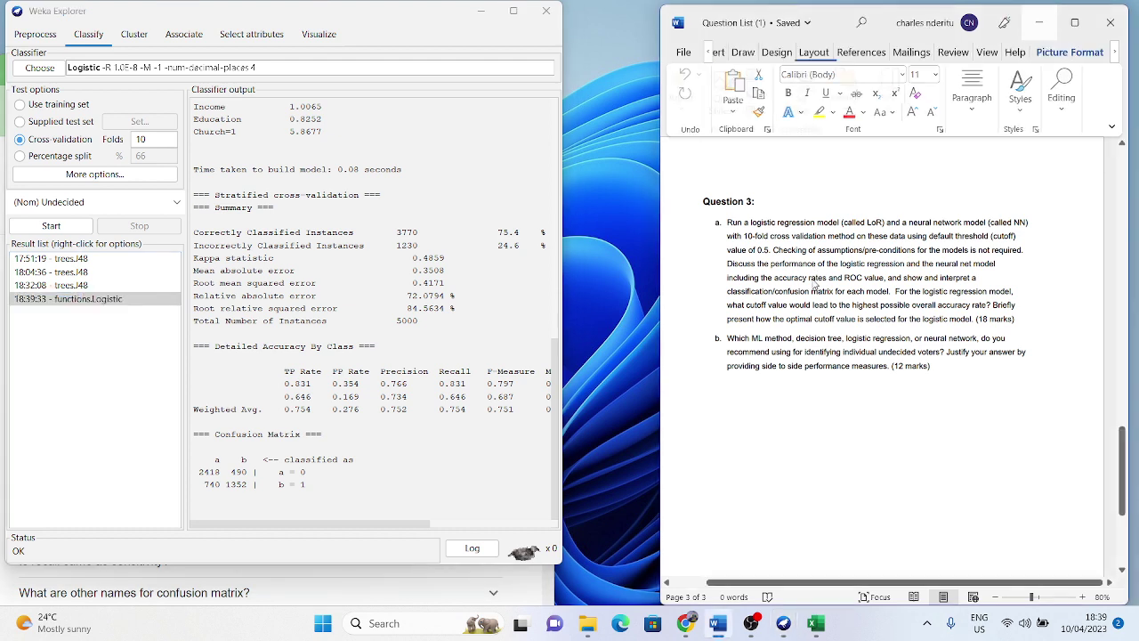
left_click(364, 525)
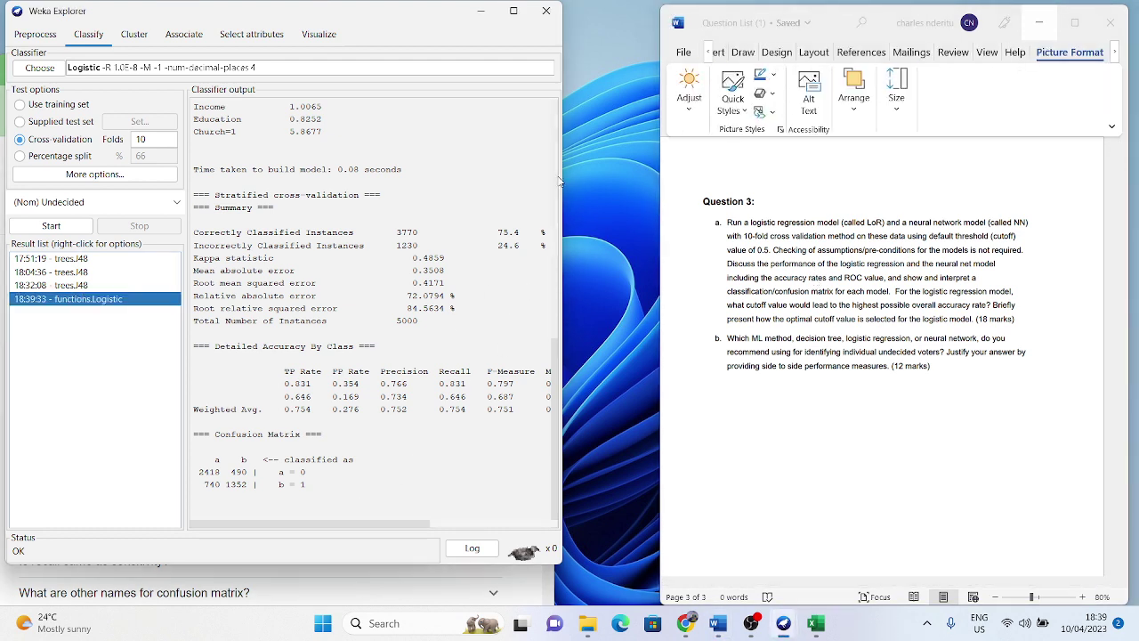
left_click_drag(563, 174, 669, 178)
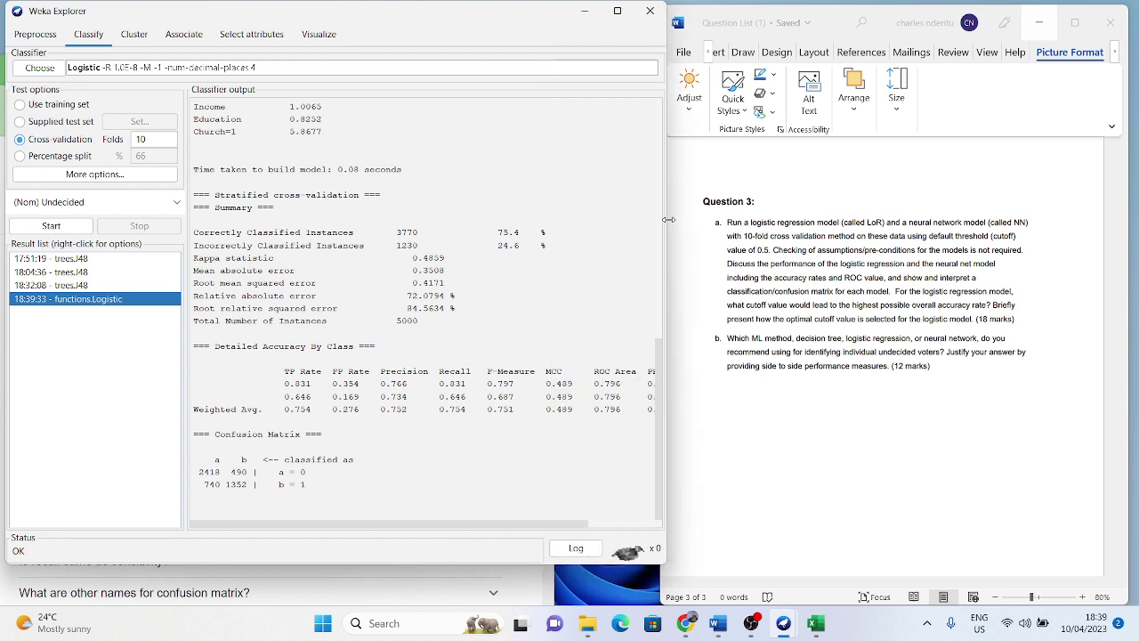
triple_click(507, 236)
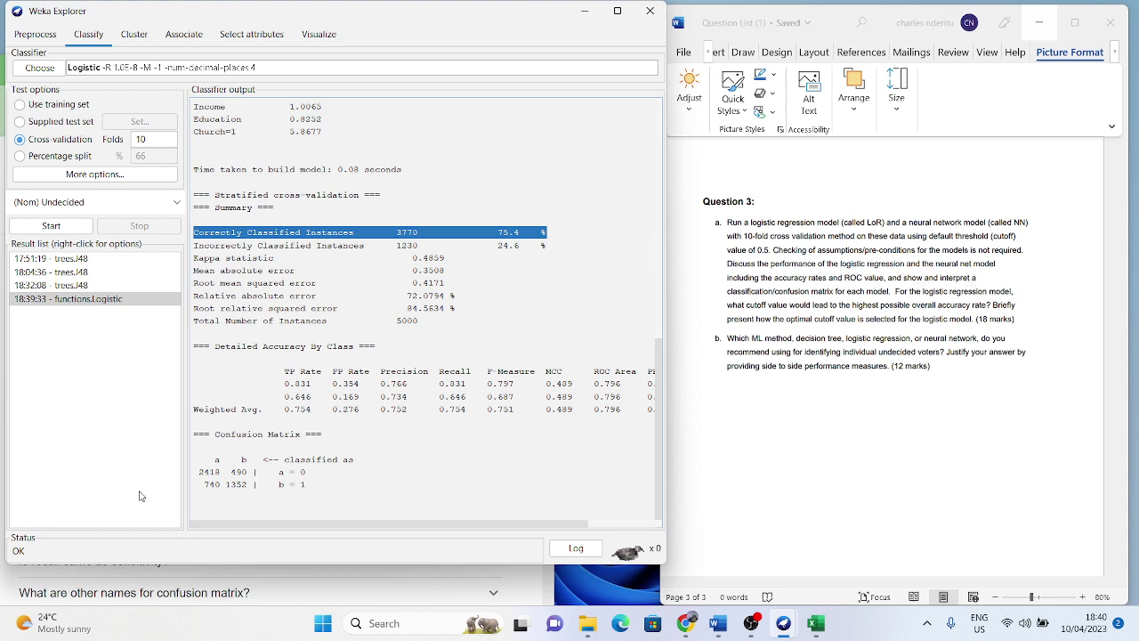
left_click_drag(339, 490, 207, 467)
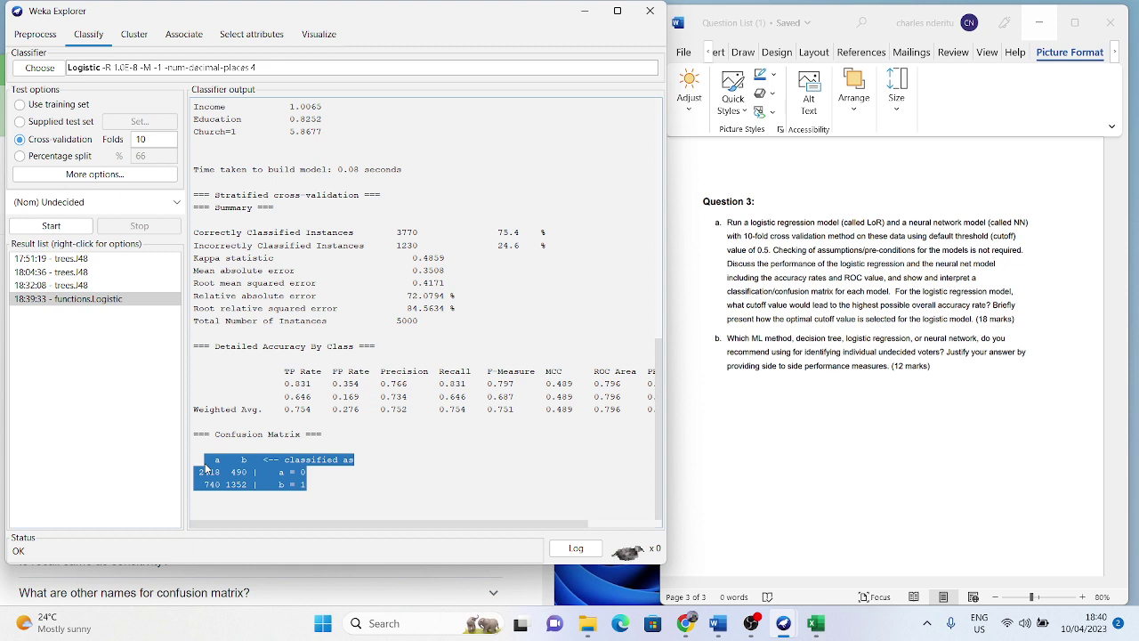
- Switch to Excel, review the confusion matrix, recall and precision layout on Sheet1 of Book1, and return to Weka
left_click(815, 624)
left_click(167, 569)
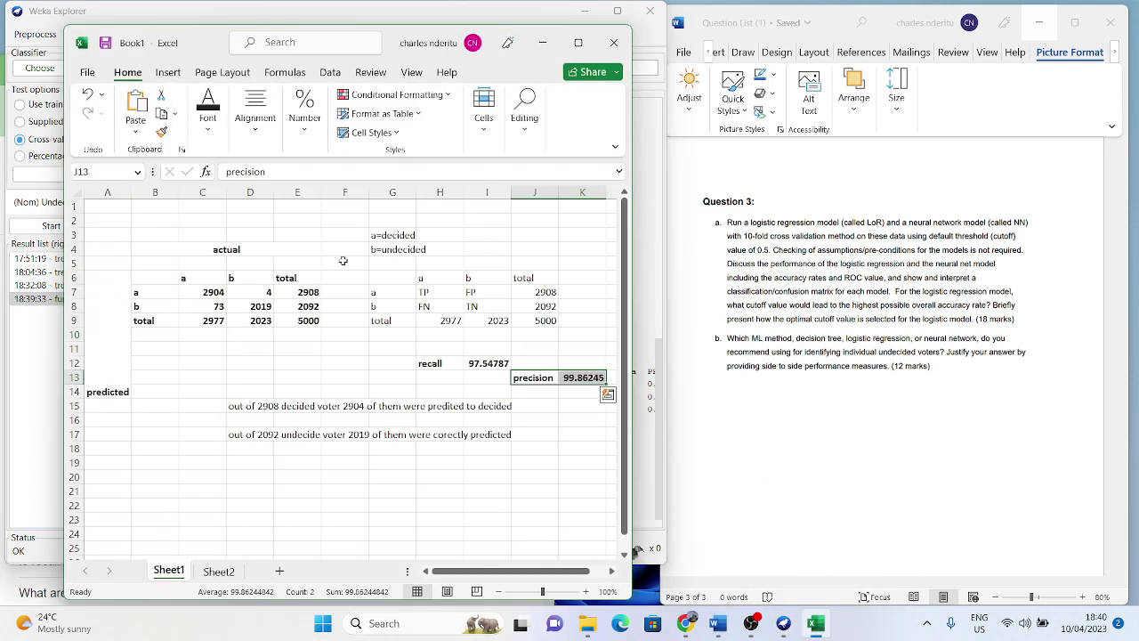
left_click_drag(165, 230, 473, 482)
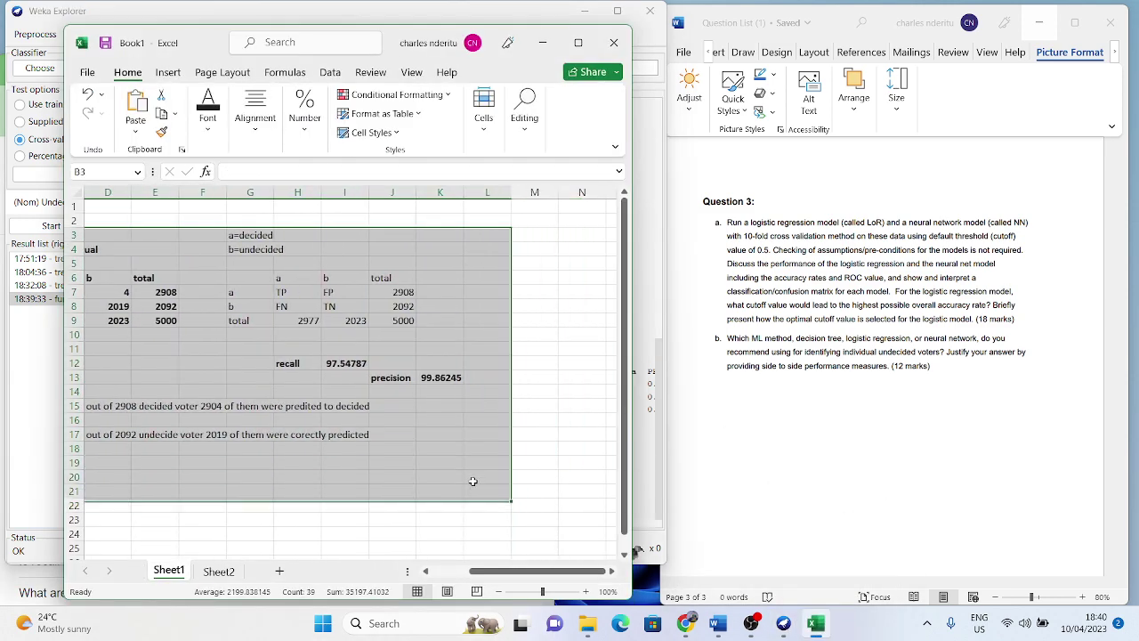
left_click(544, 47)
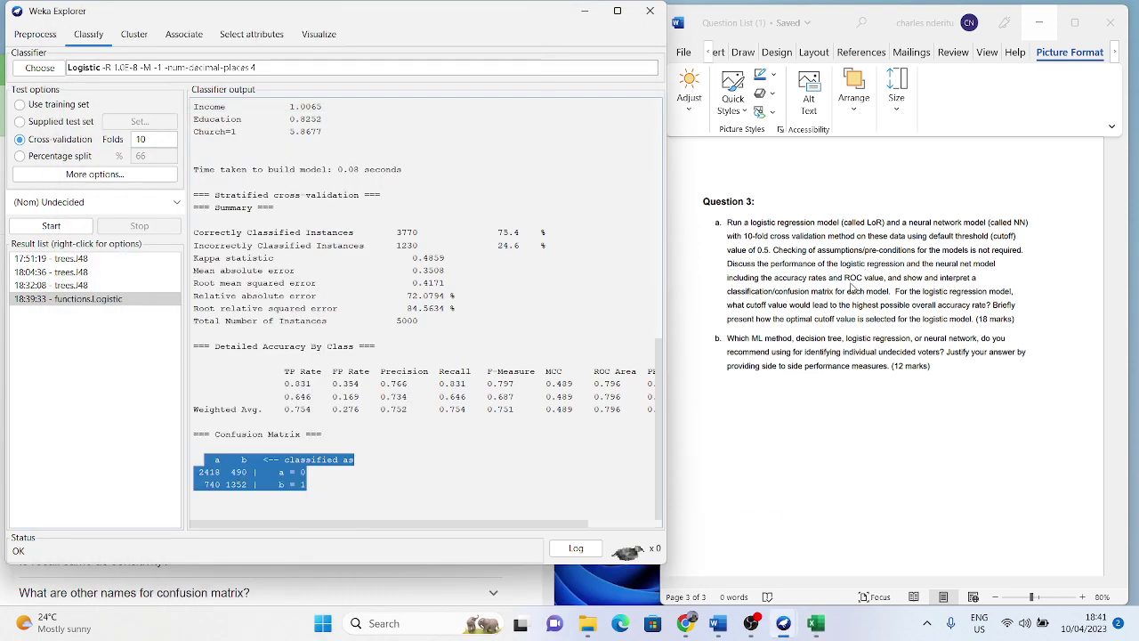
- Visualize the logistic result's threshold curve for class value 1, inspect its area under ROC, and return to the accuracy-by-class table
left_click(68, 300)
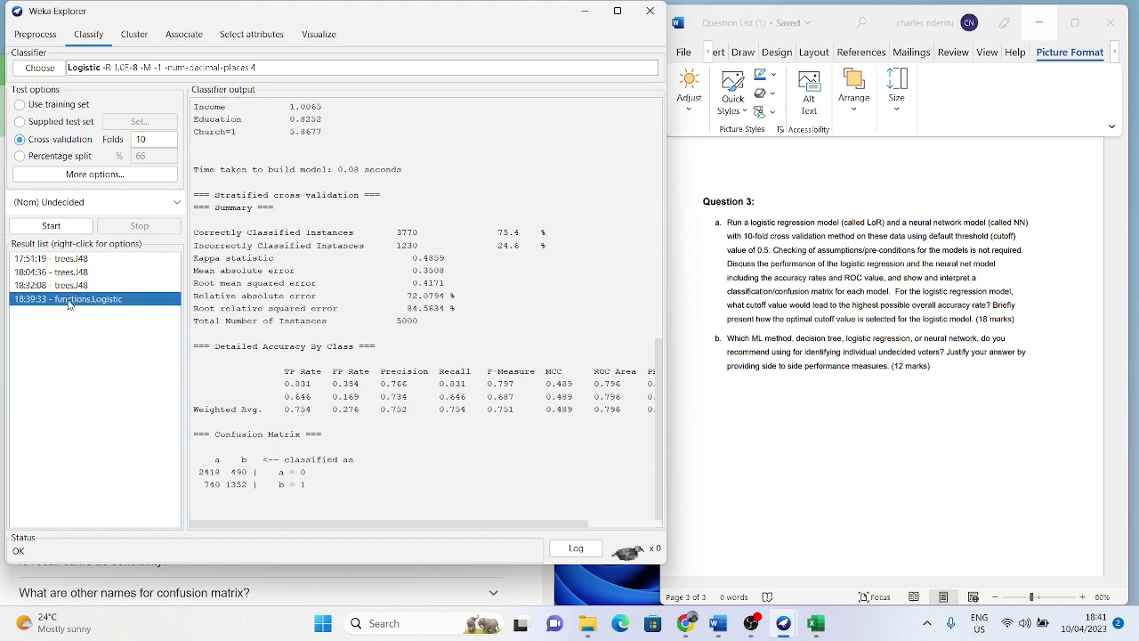
right_click(69, 303)
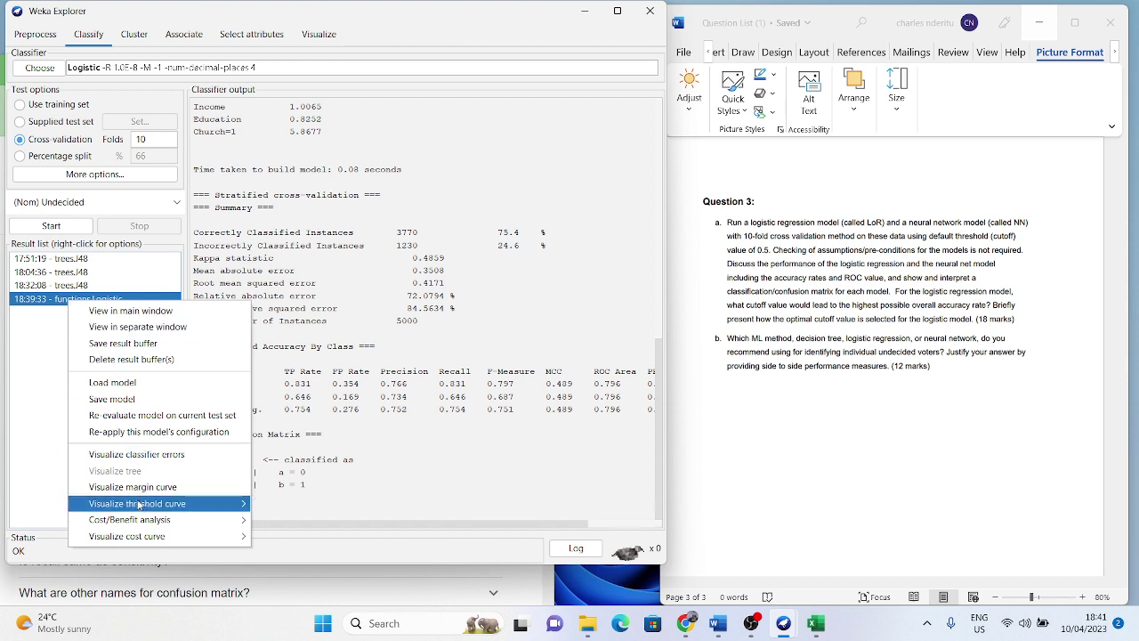
mouse_move(152, 511)
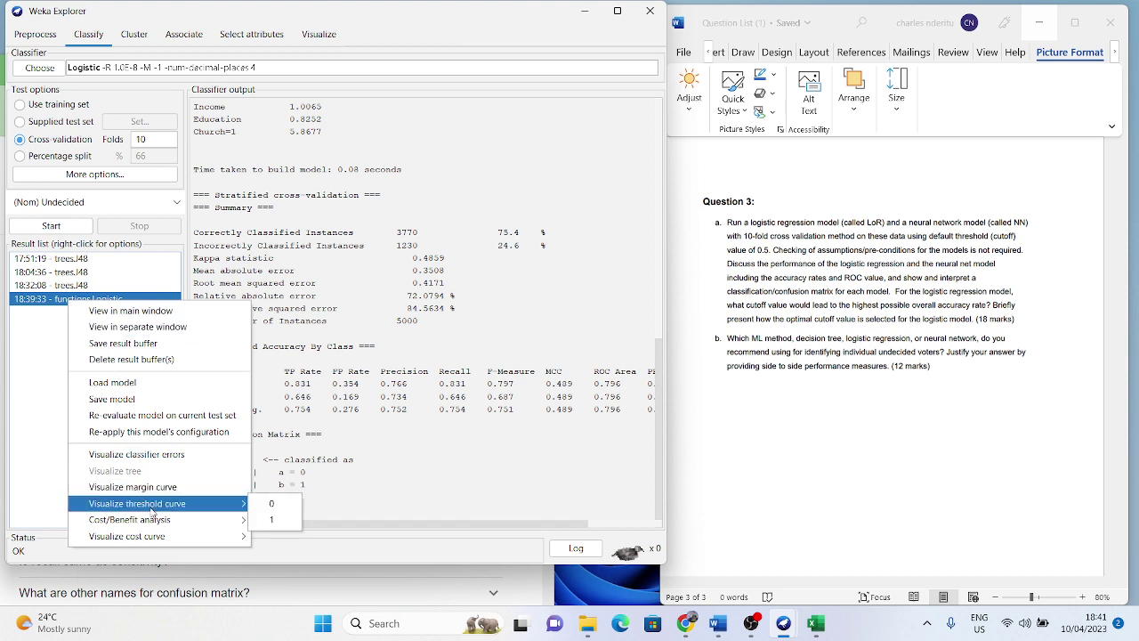
left_click(283, 522)
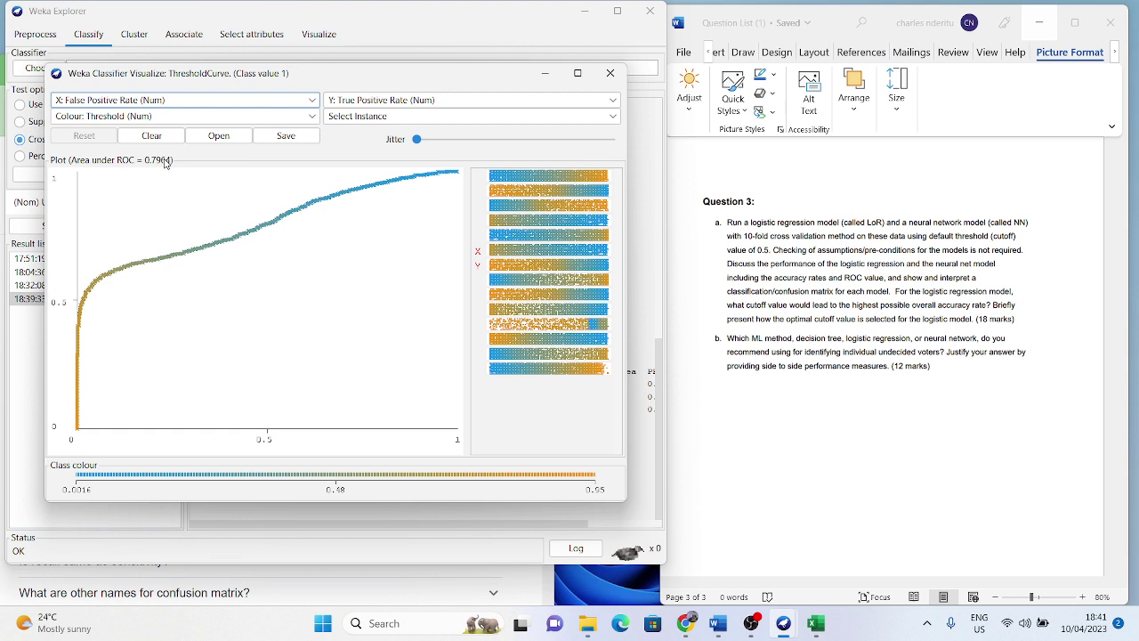
left_click(609, 73)
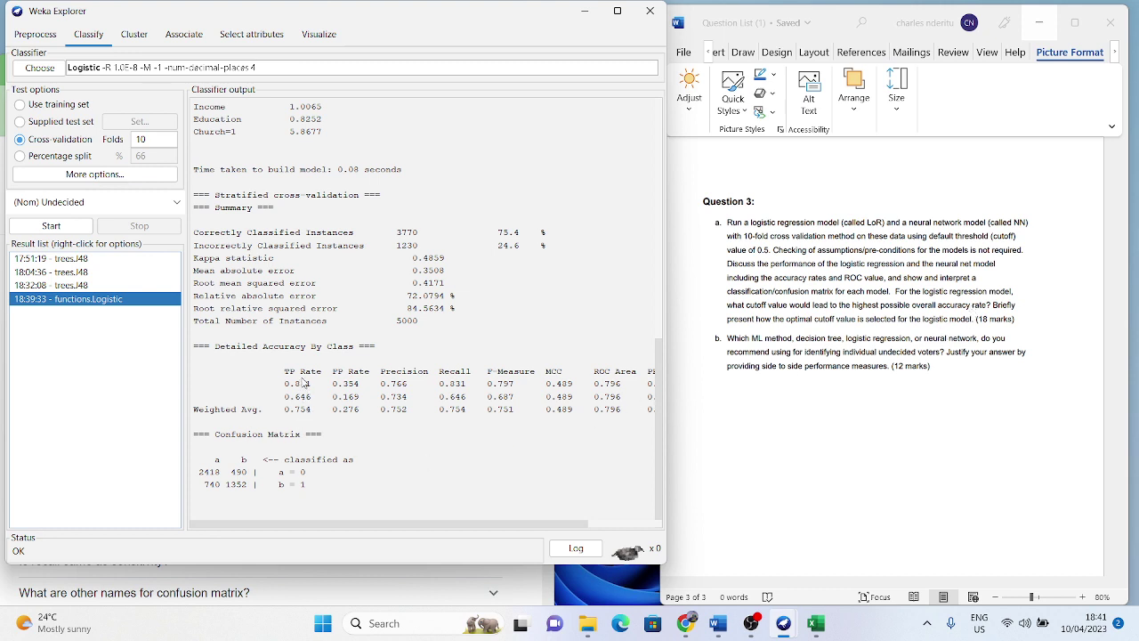
left_click(303, 374)
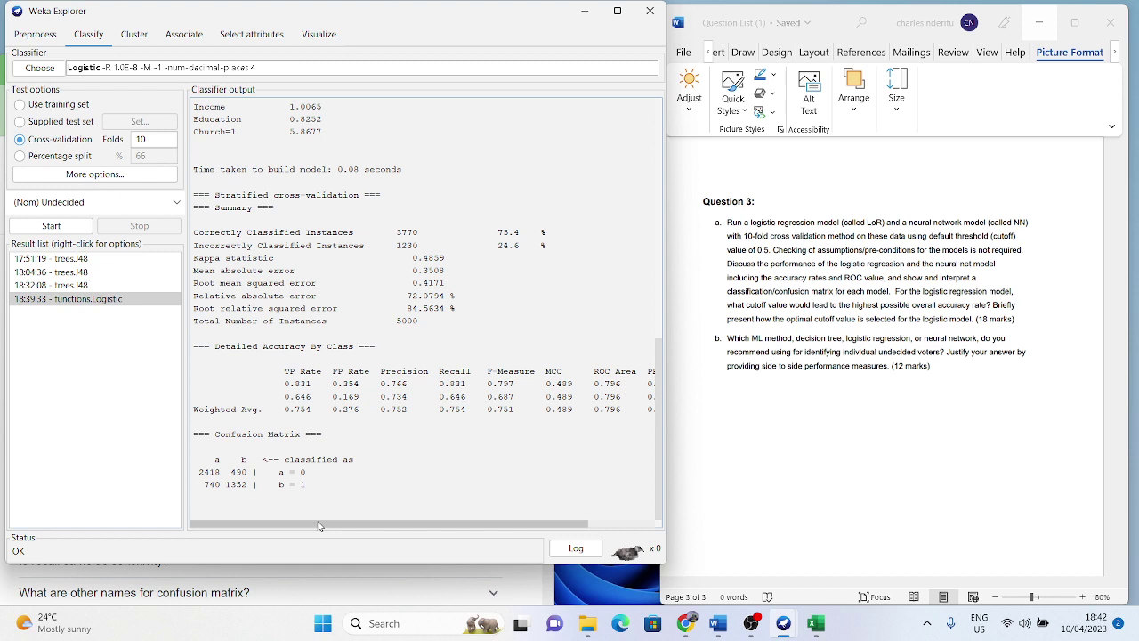
- Examine the logistic model's accuracy-by-class table, confusion matrix and odds ratios against the Question 3 requirements
left_click_drag(319, 525, 397, 532)
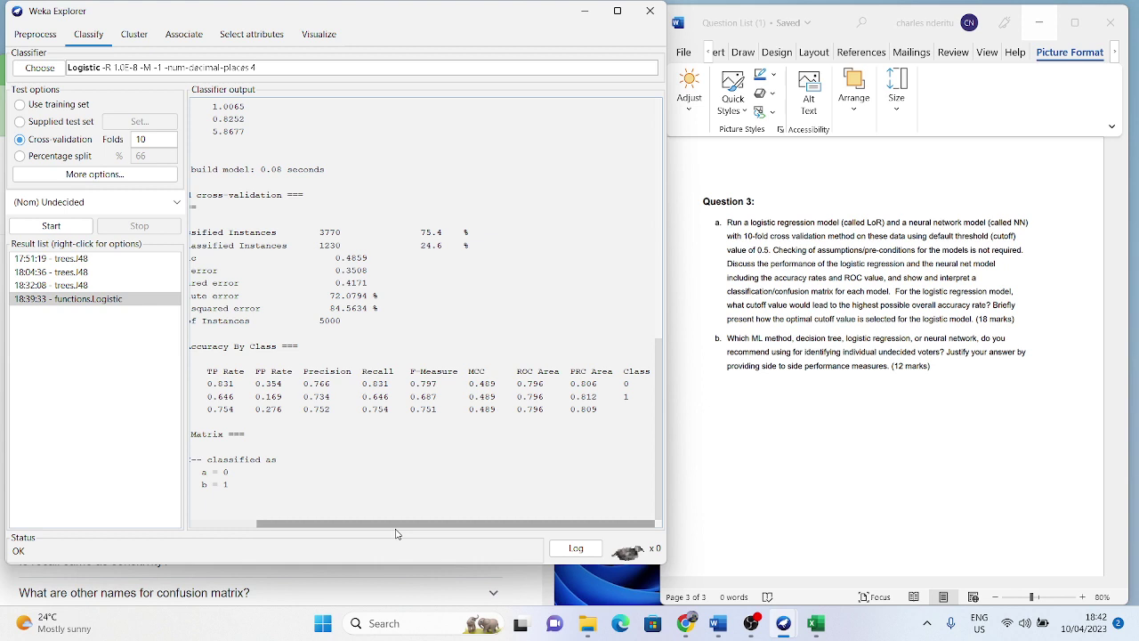
left_click(906, 298)
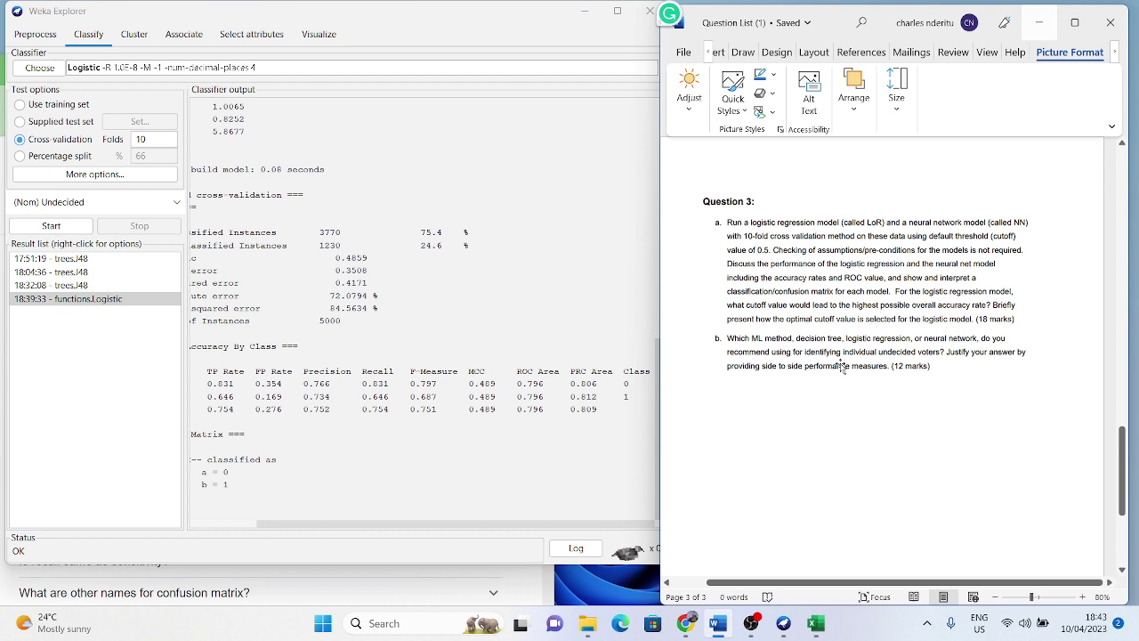
left_click_drag(293, 525, 214, 523)
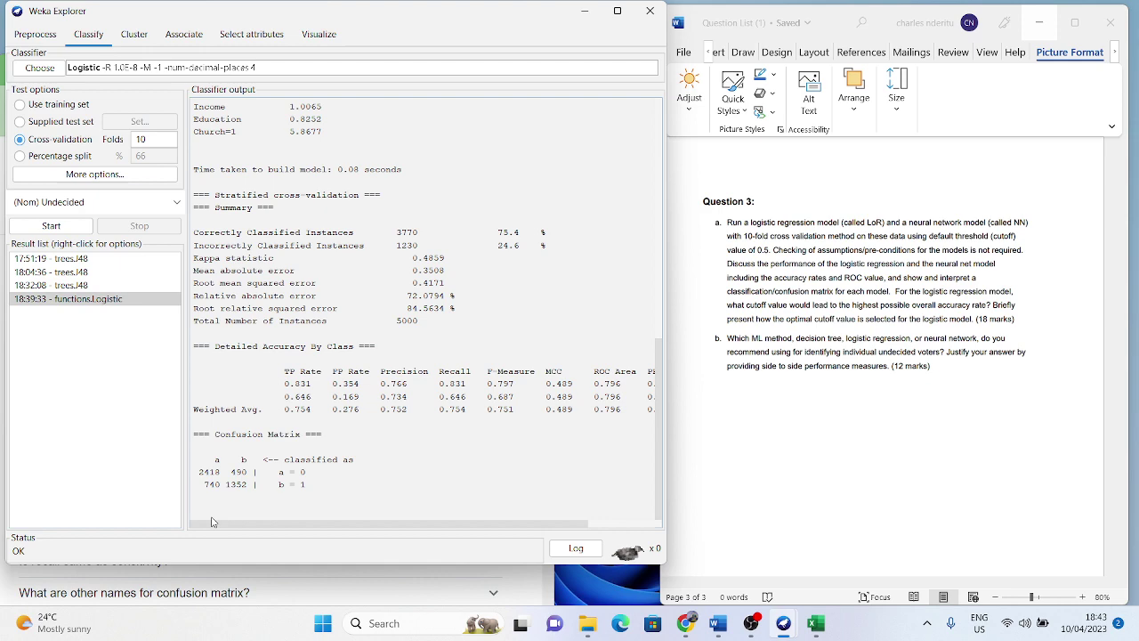
scroll(350, 308, "up", 6)
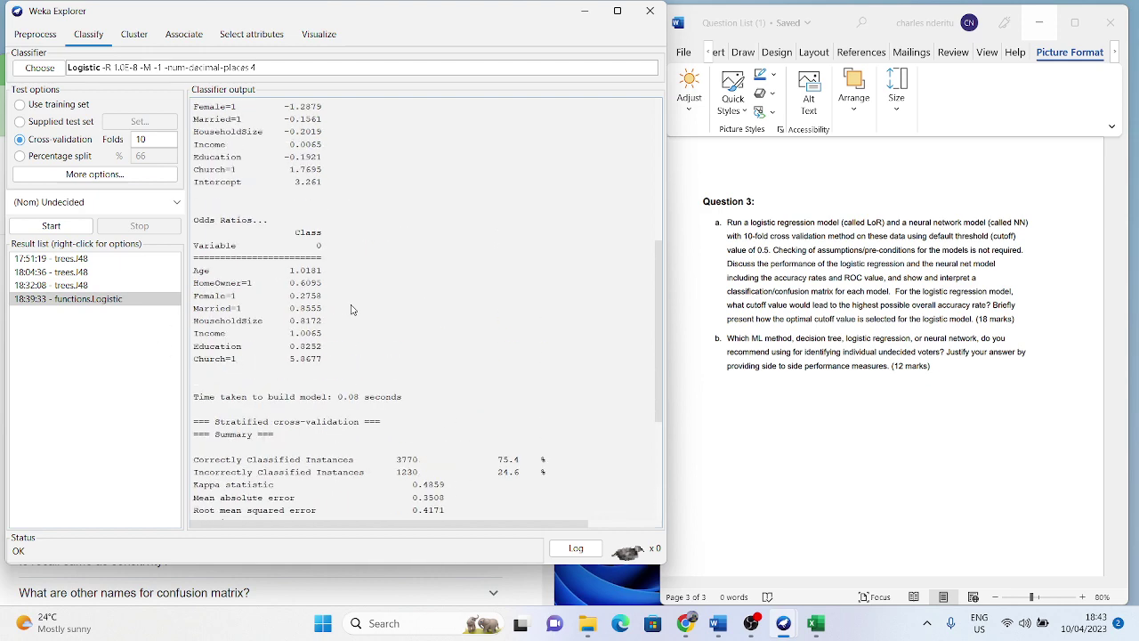
scroll(351, 309, "down", 4)
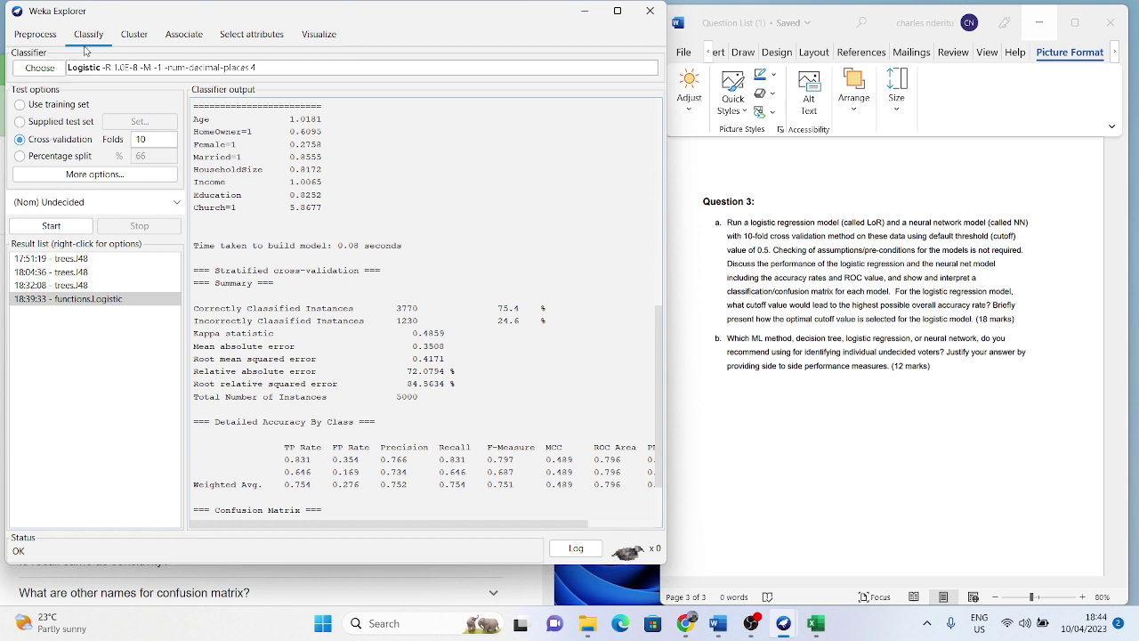
- Select the MultilayerPerceptron classifier with default settings and run it with 10-fold cross-validation on Undecided
left_click(39, 69)
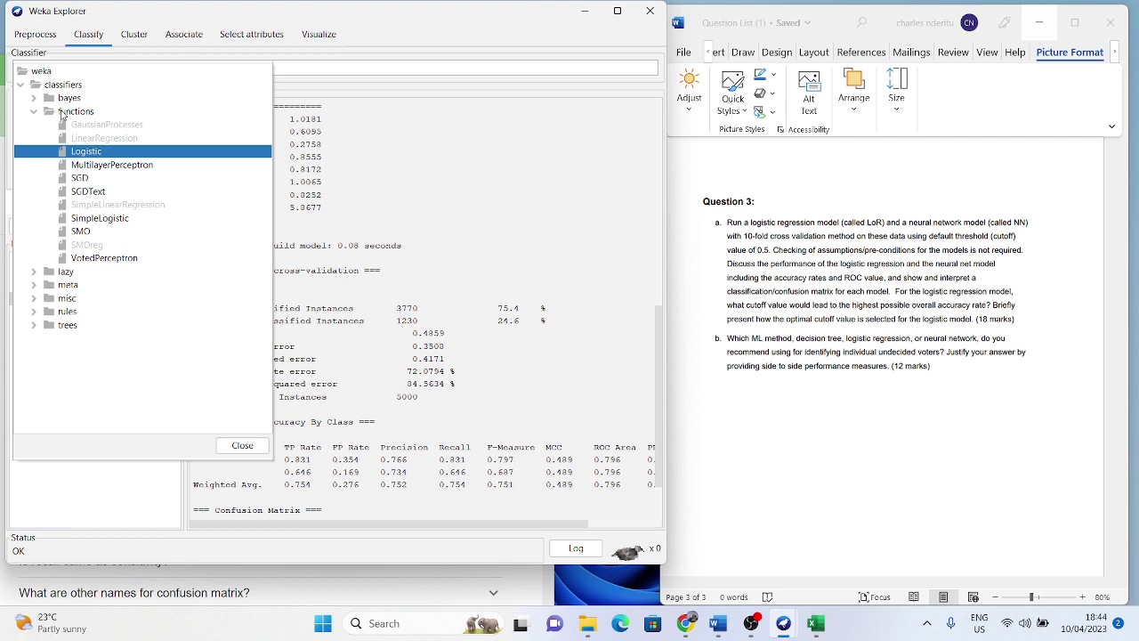
left_click(63, 113)
left_click(44, 71)
left_click(40, 113)
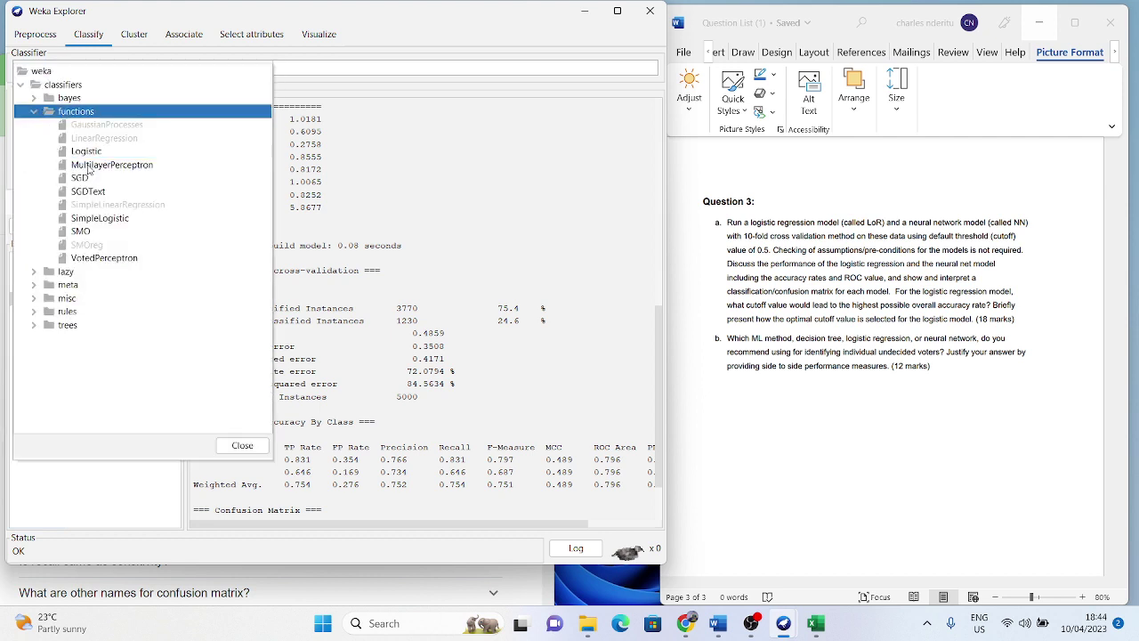
mouse_move(88, 169)
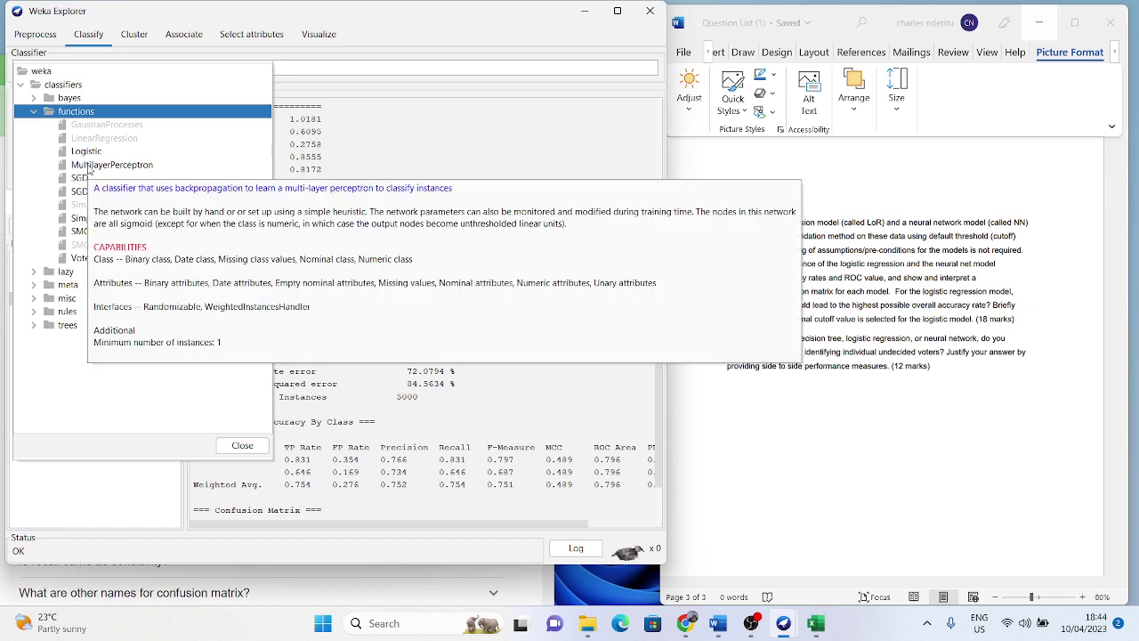
left_click(89, 167)
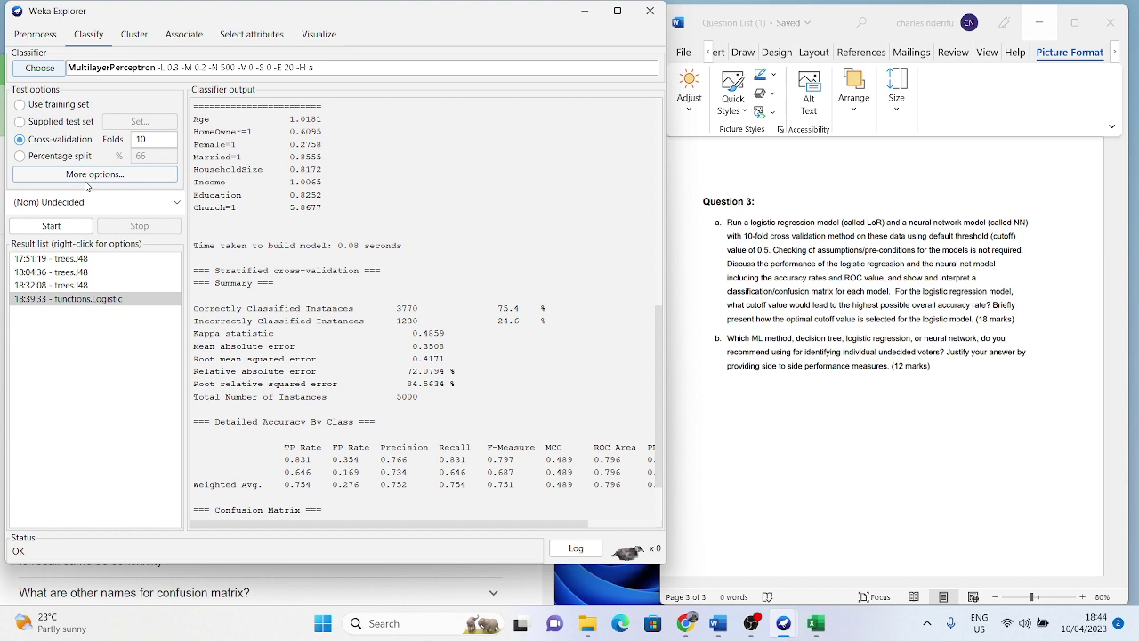
left_click(56, 71)
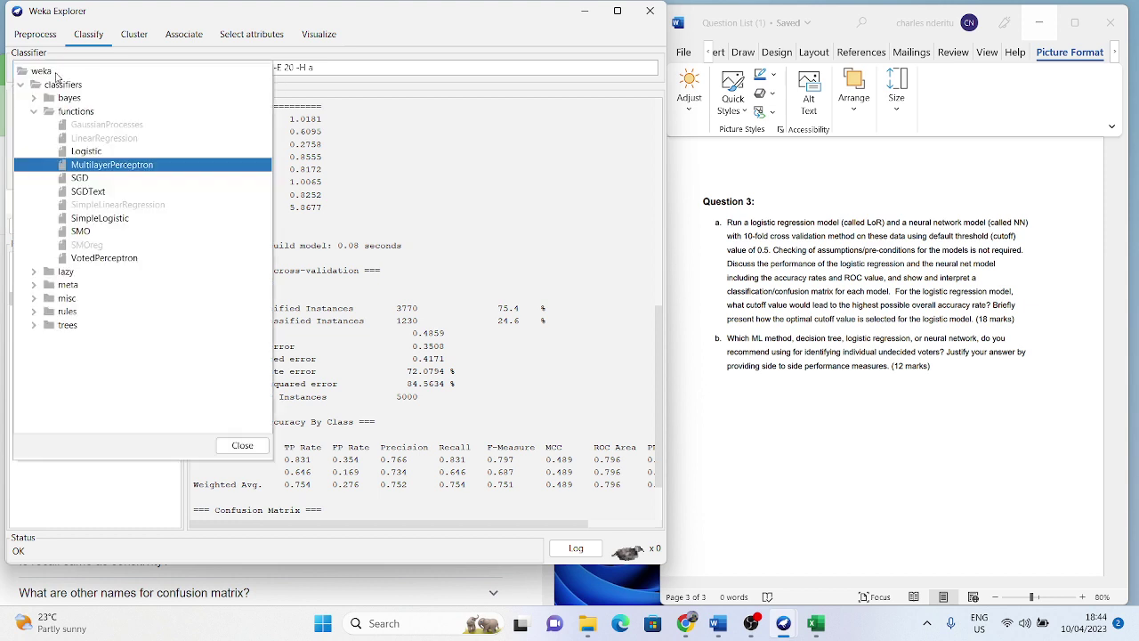
mouse_move(129, 210)
left_click(140, 167)
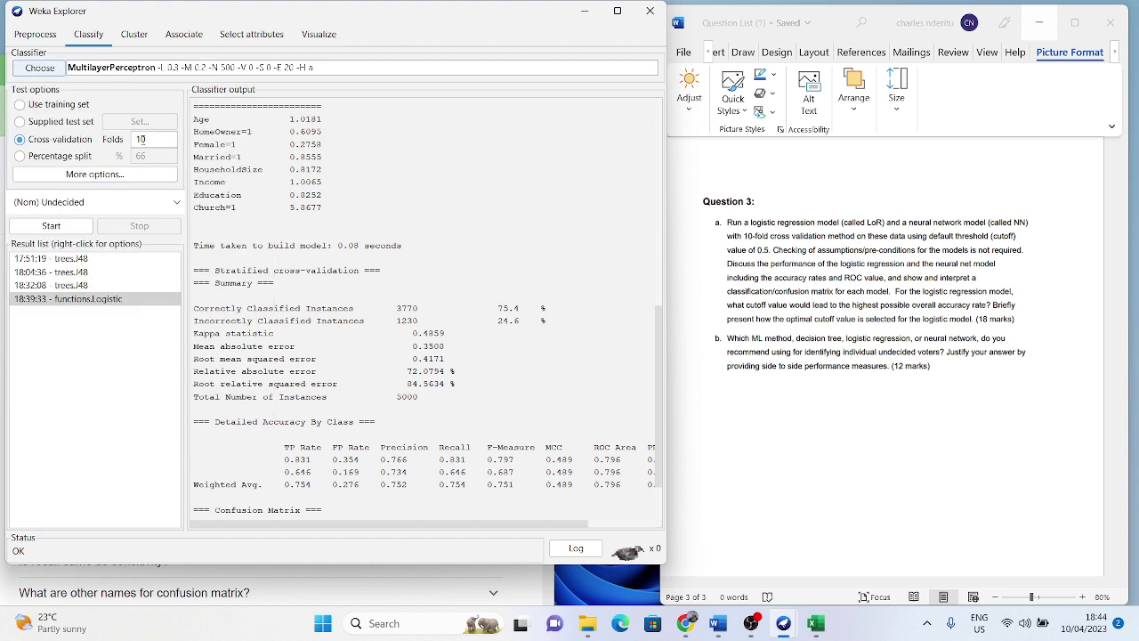
left_click(51, 227)
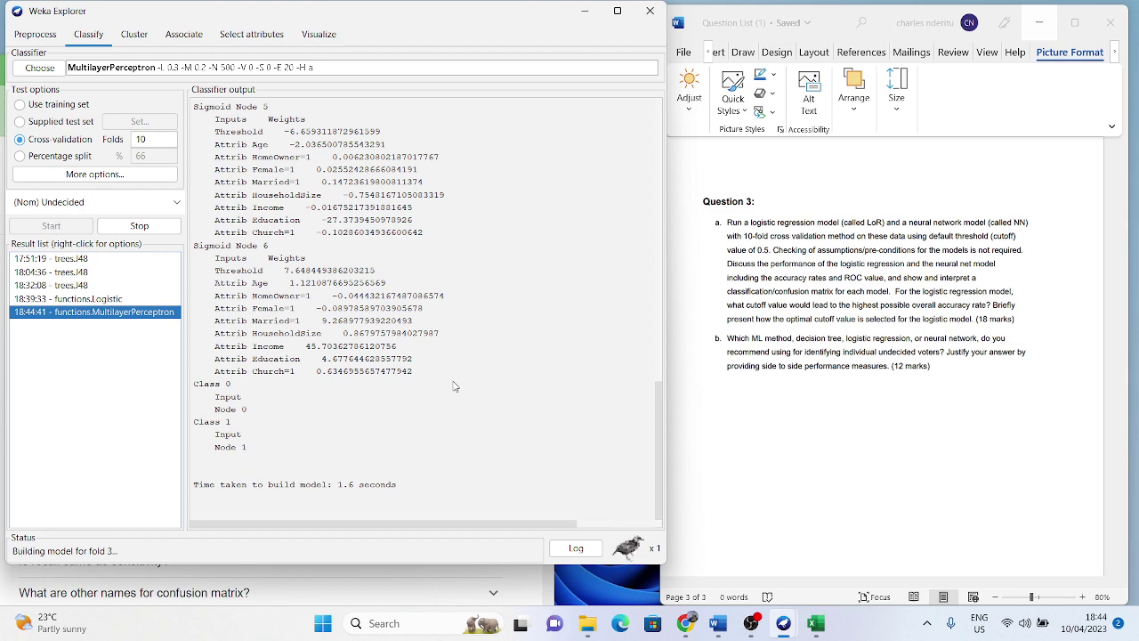
- Review the neural network output from the run information and sigmoid node weights down to the cross-validation summary
scroll(453, 387, "up", 5)
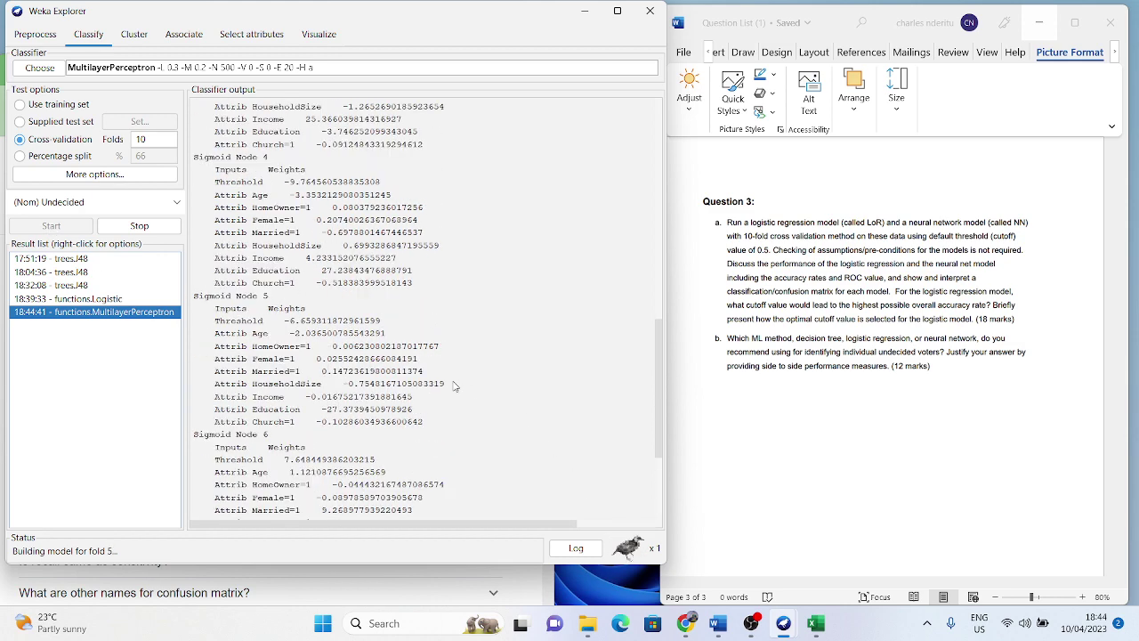
scroll(453, 386, "up", 15)
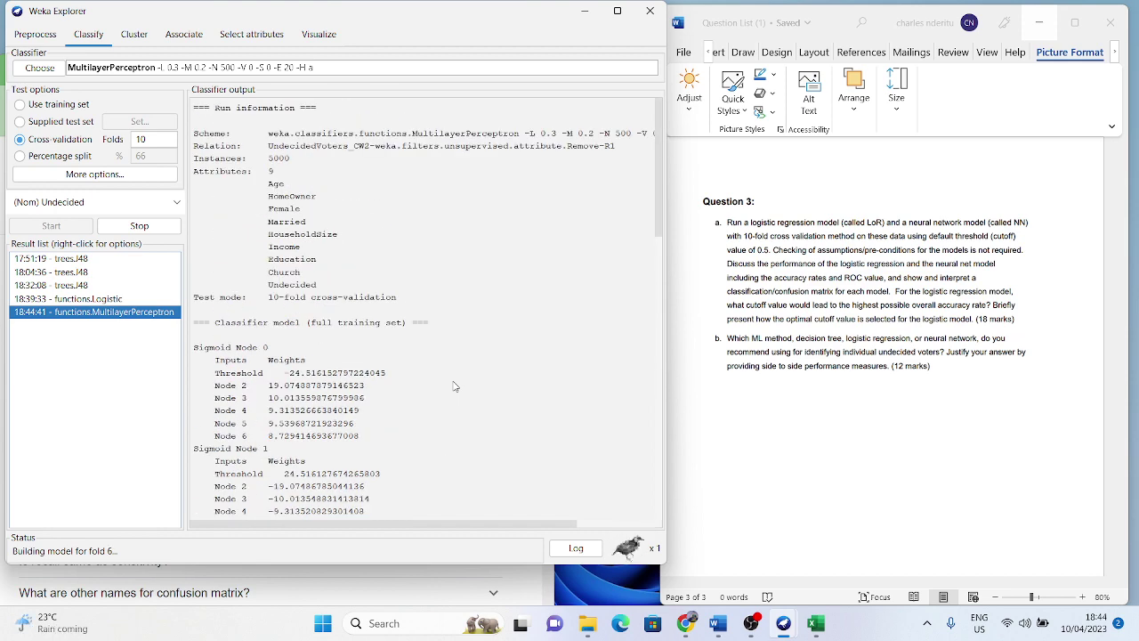
scroll(453, 386, "down", 8)
scroll(453, 386, "down", 15)
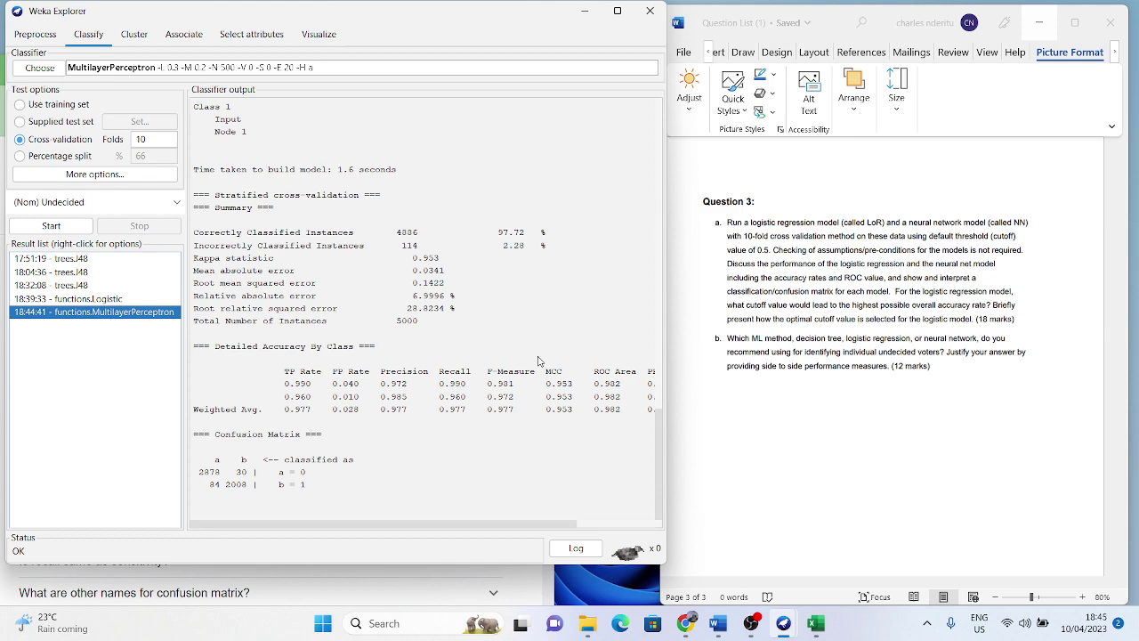
scroll(507, 321, "up", 7)
scroll(481, 262, "down", 7)
- Highlight the neural network's correctly classified instances and confusion matrix, and compare them with the matrix layout on Sheet1 in Excel
left_click_drag(549, 233, 189, 237)
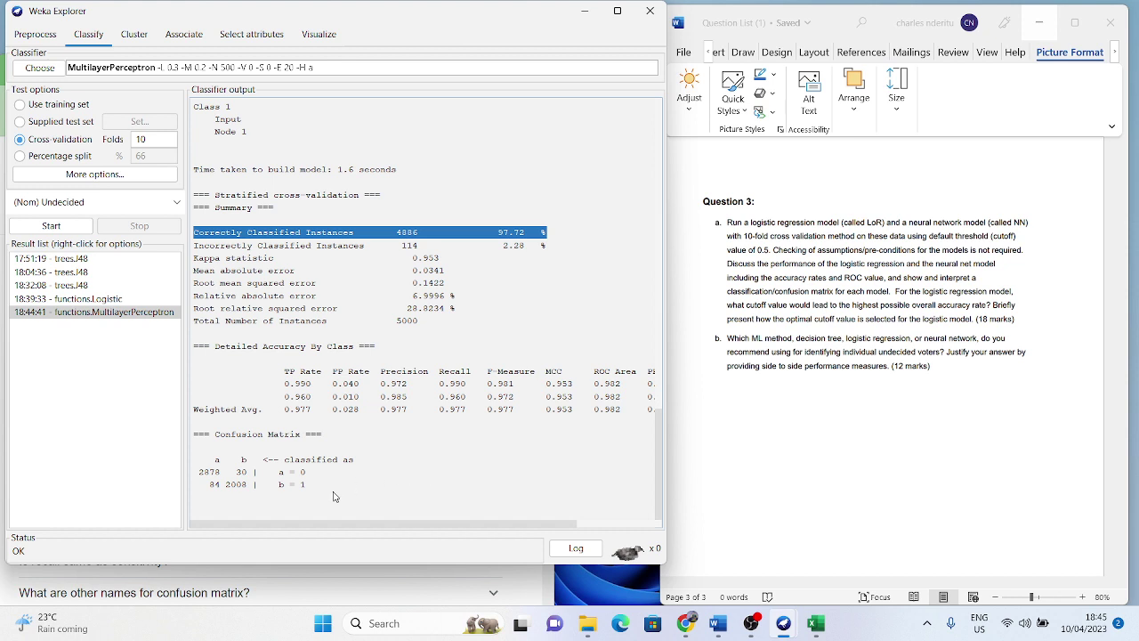
left_click_drag(336, 496, 197, 453)
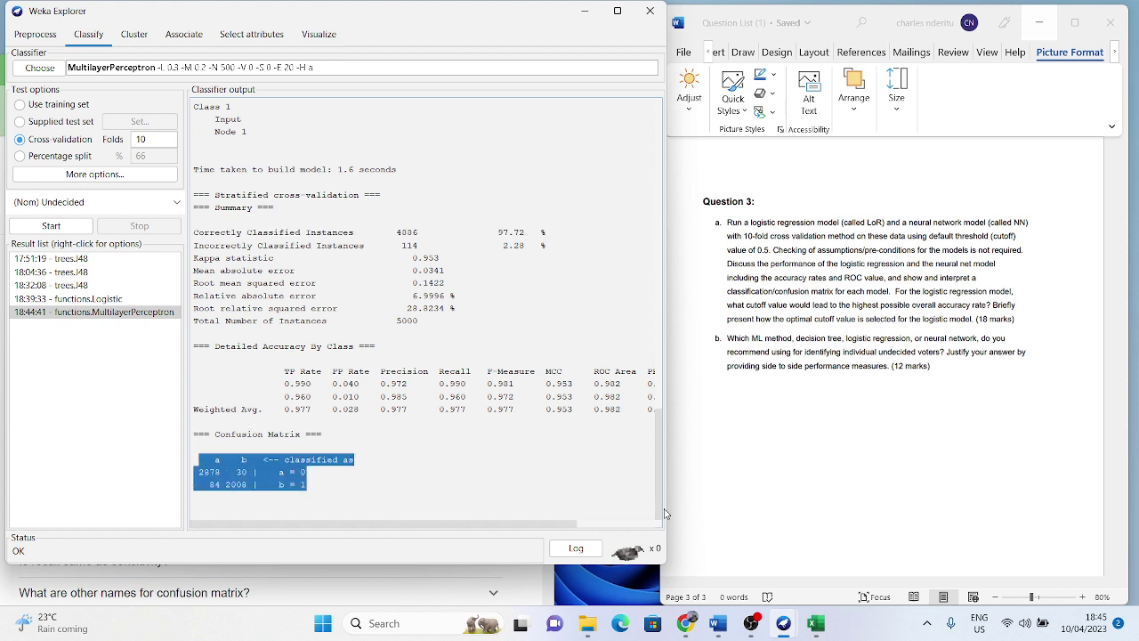
left_click(813, 626)
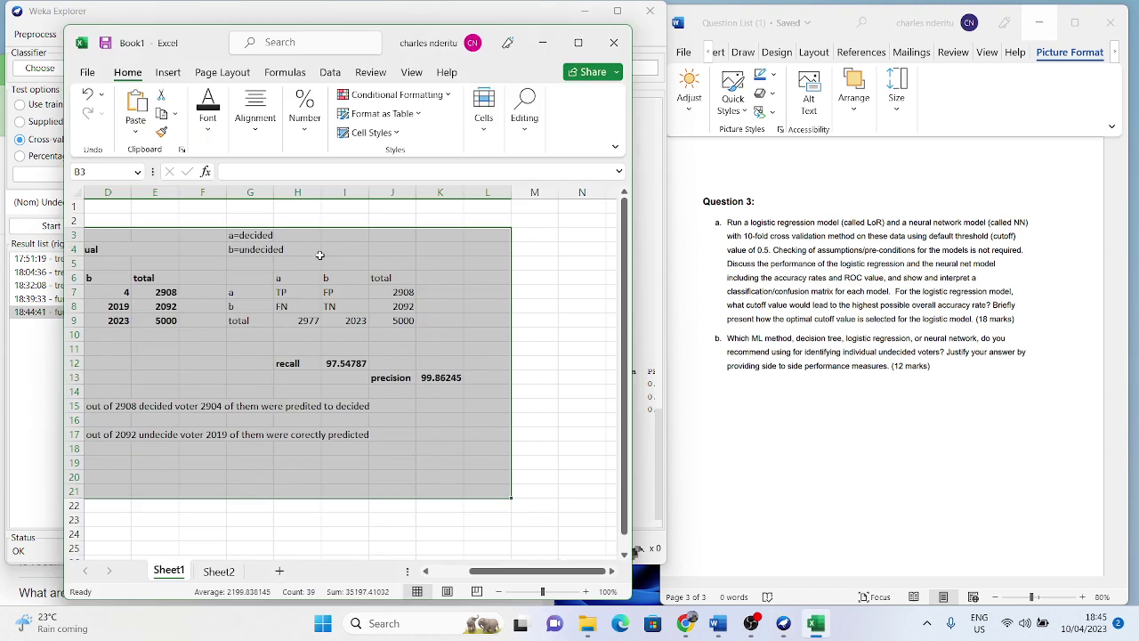
left_click(545, 45)
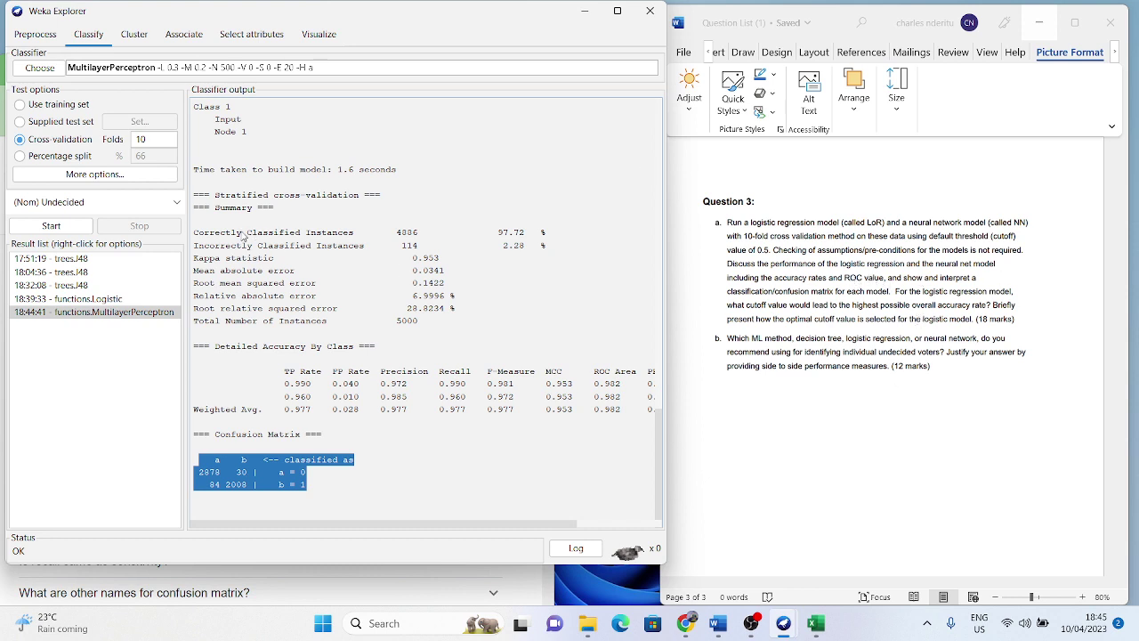
- Visualize the MultilayerPerceptron result's threshold curve for class value 1, inspect its area under ROC, and close the plot
left_click(107, 315)
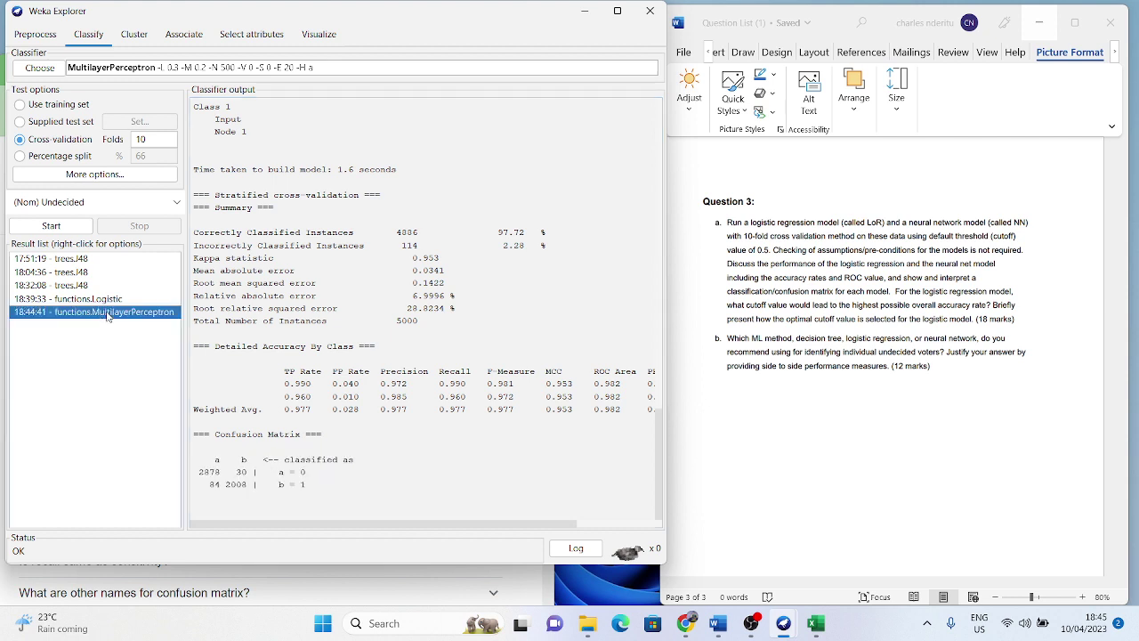
right_click(108, 315)
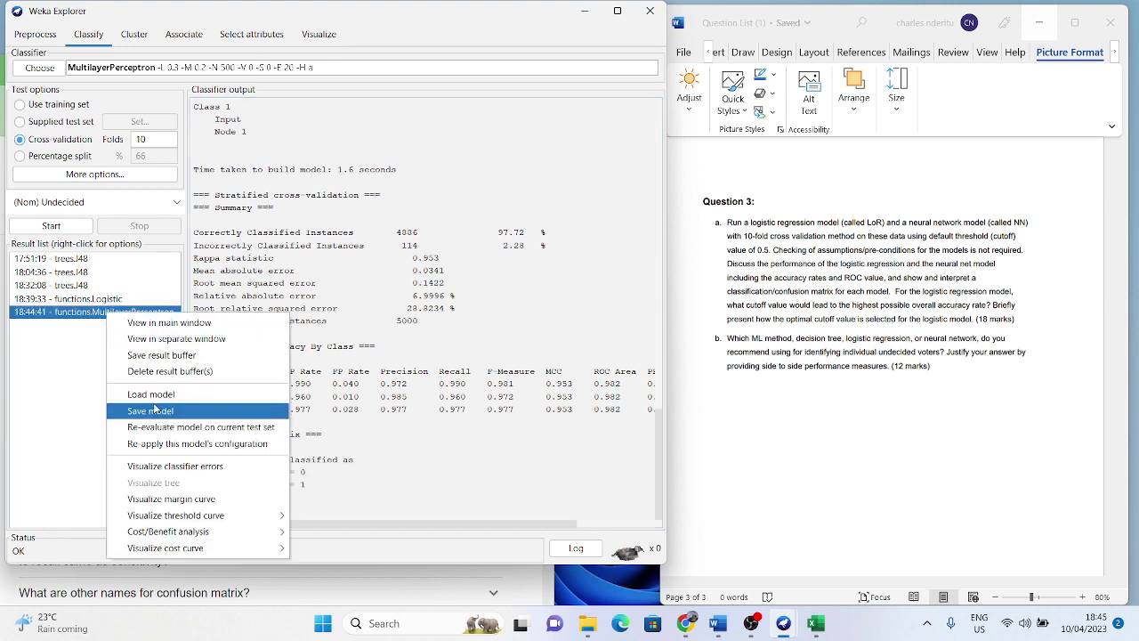
mouse_move(184, 516)
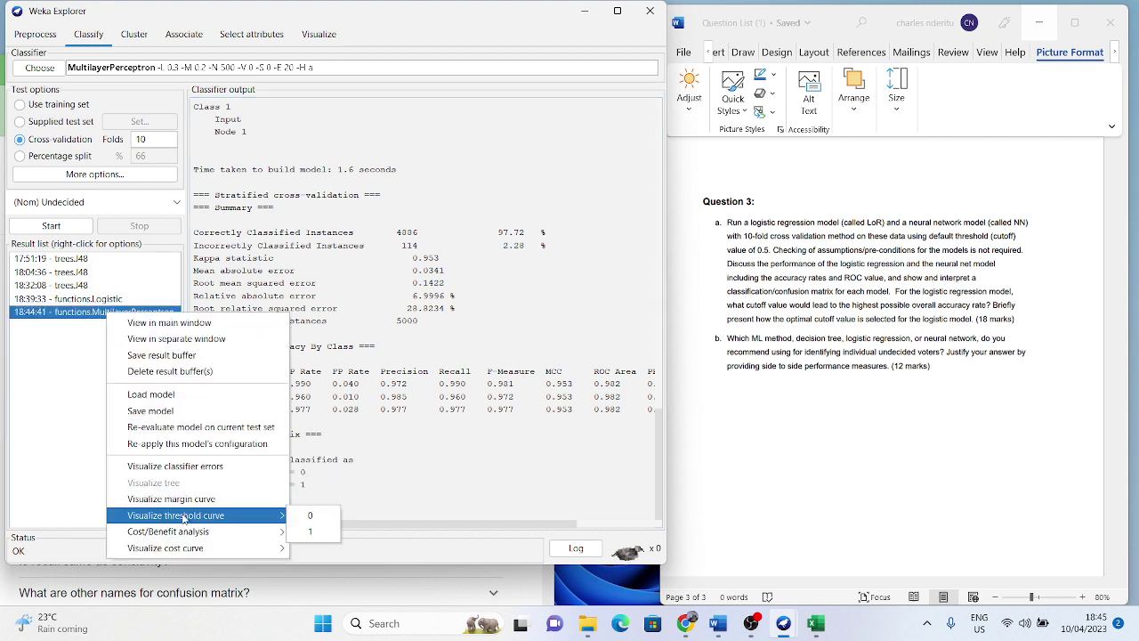
left_click(296, 532)
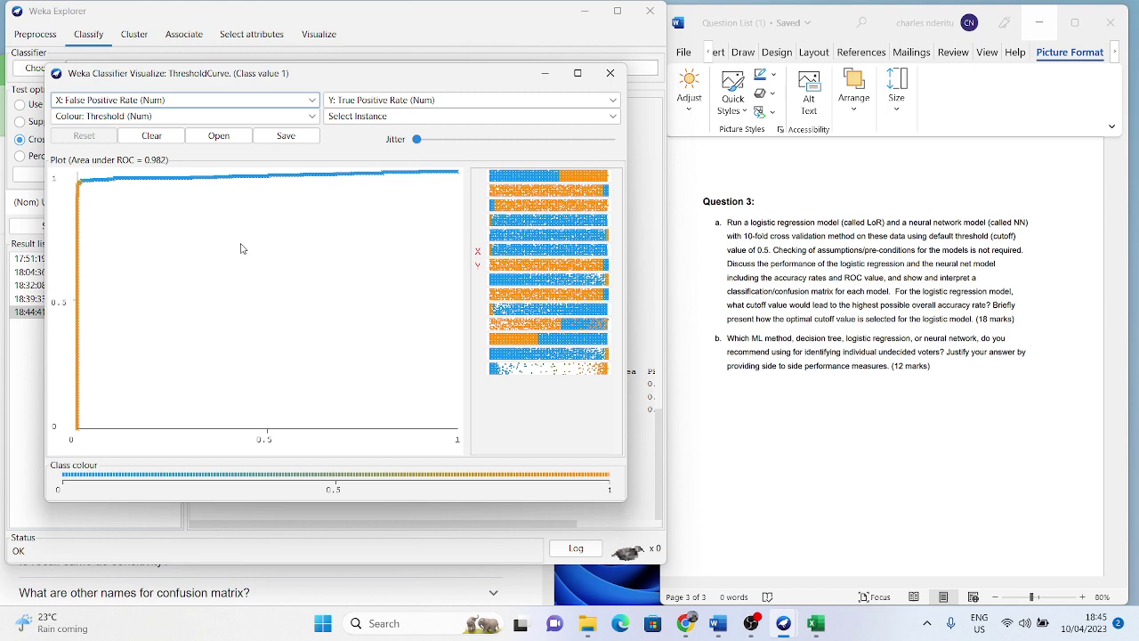
left_click(622, 73)
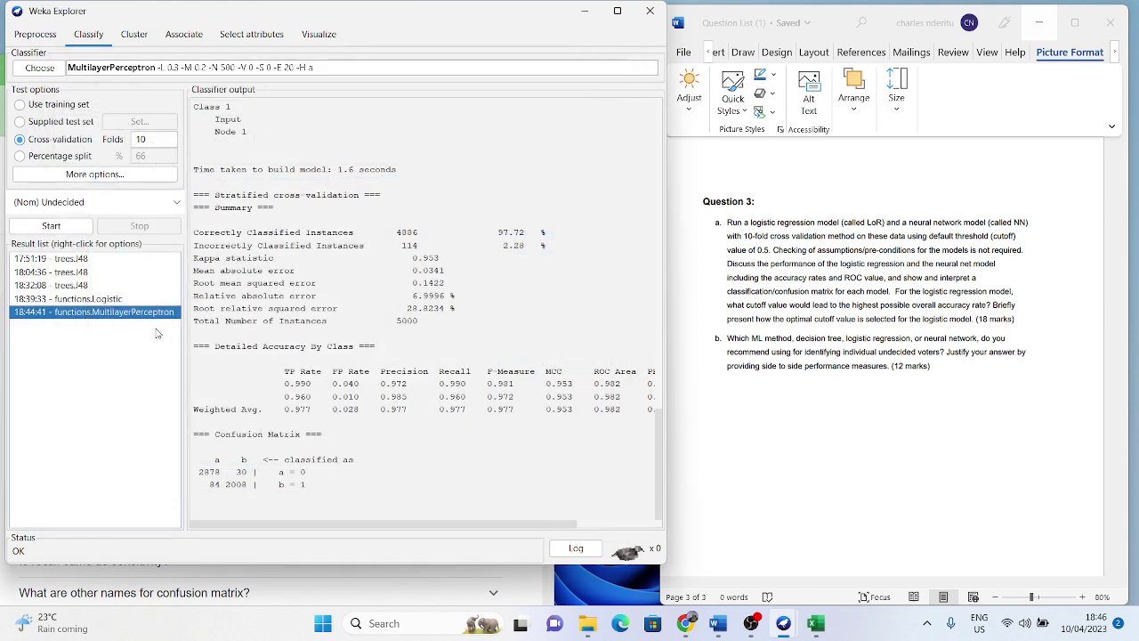
- Compare the logistic and MultilayerPerceptron results, and read Question 3b about recommending an ML method in Word
left_click(105, 302)
left_click(116, 313)
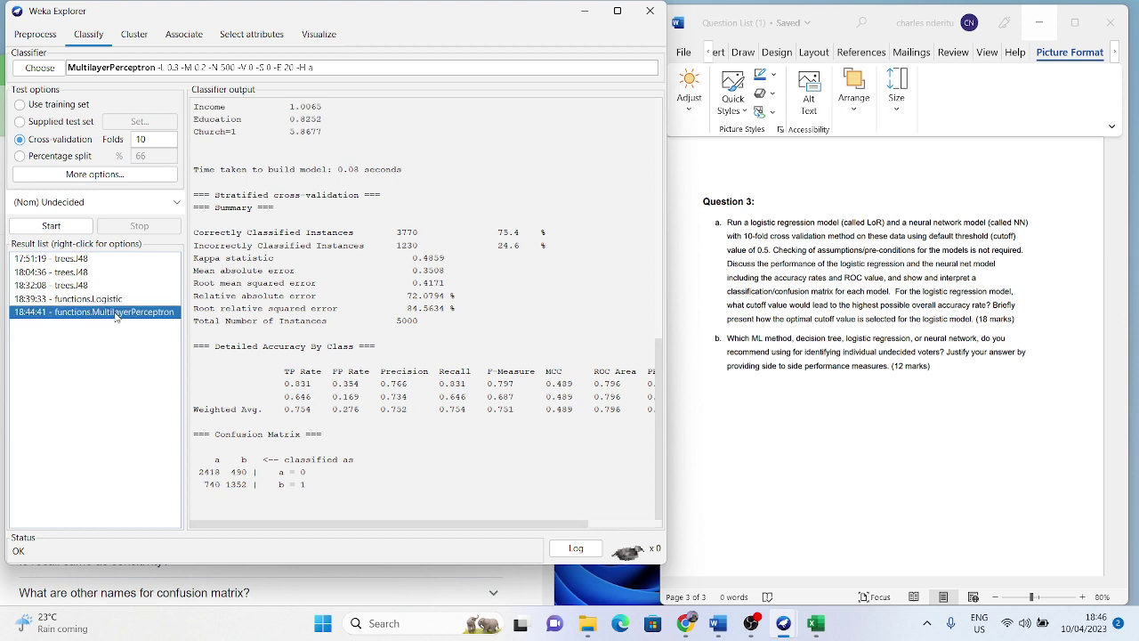
left_click(1057, 319)
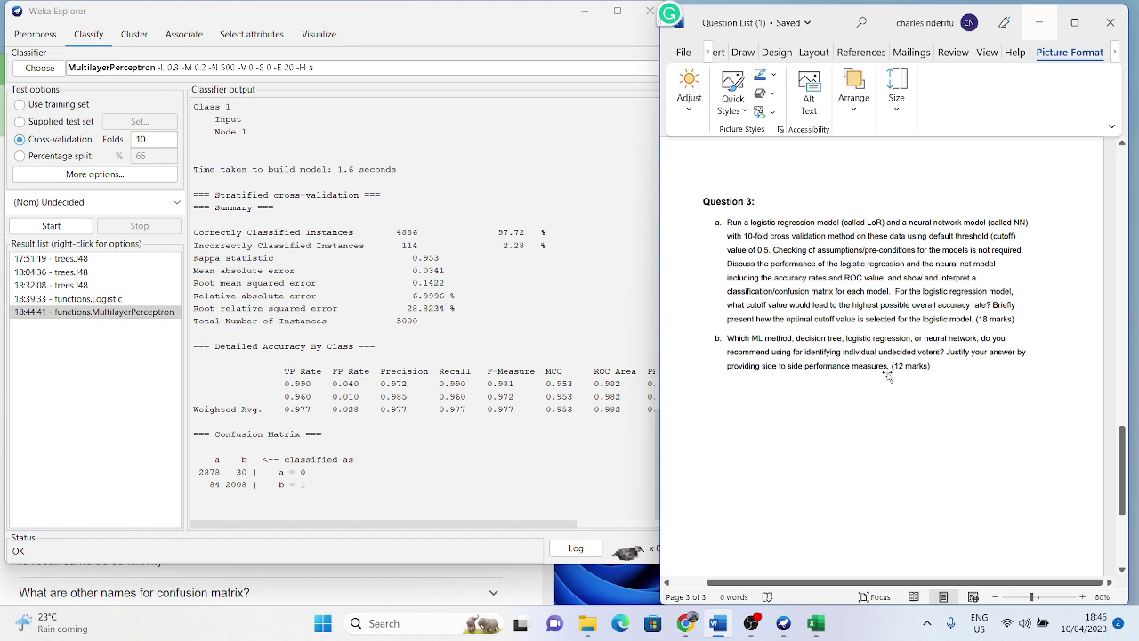
- Switch to Excel, add a new sheet to Book1, and place the workbook window beside the Weka output
left_click(817, 625)
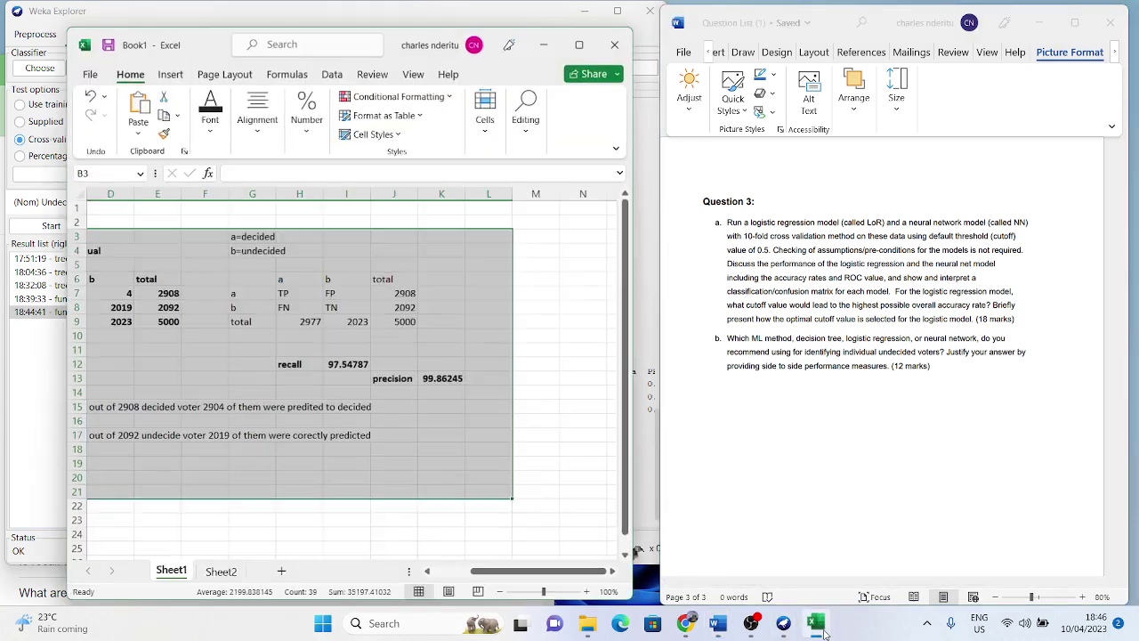
left_click(281, 572)
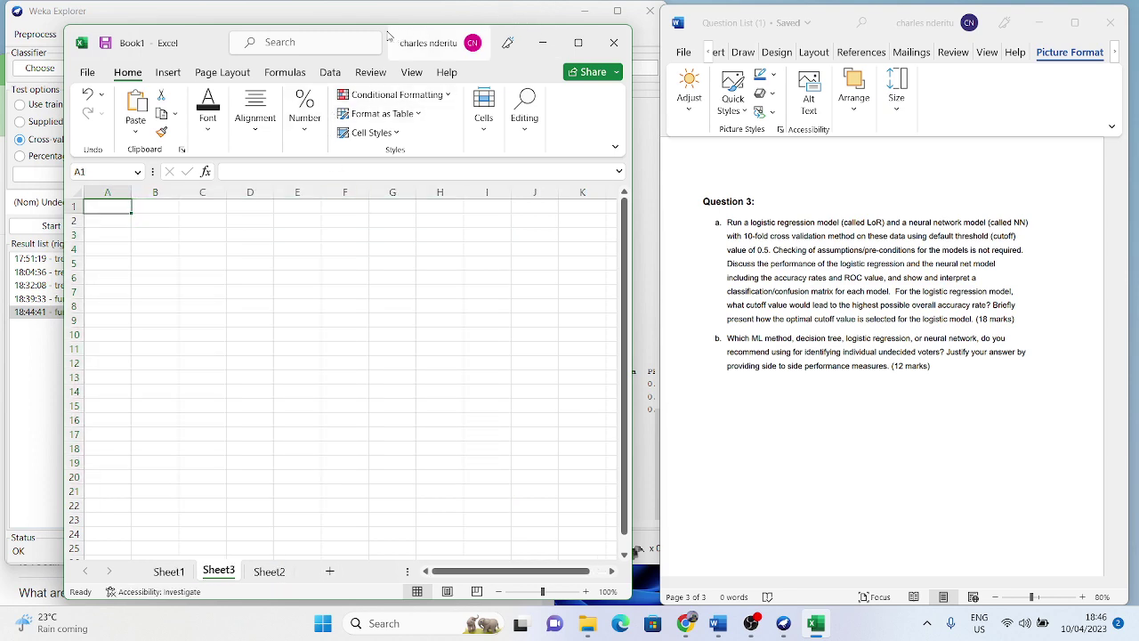
left_click_drag(388, 36, 806, 63)
- Enter the header "ml" in B1, with "decision tree" in B2 and "logistic" in B3 of the new sheet
left_click(754, 228)
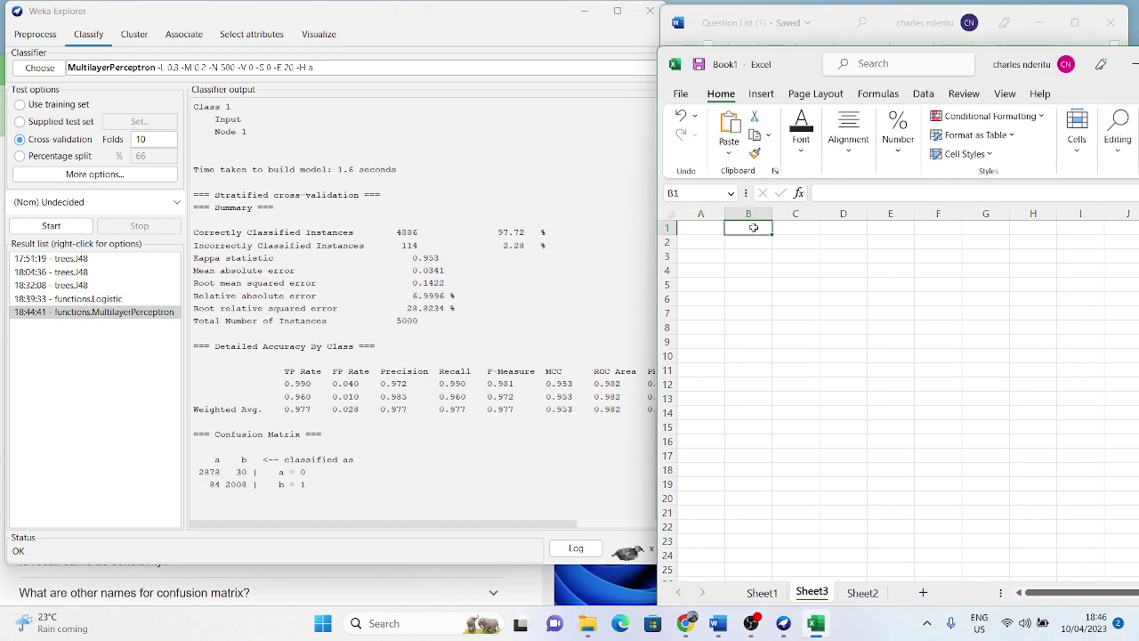
type("ml")
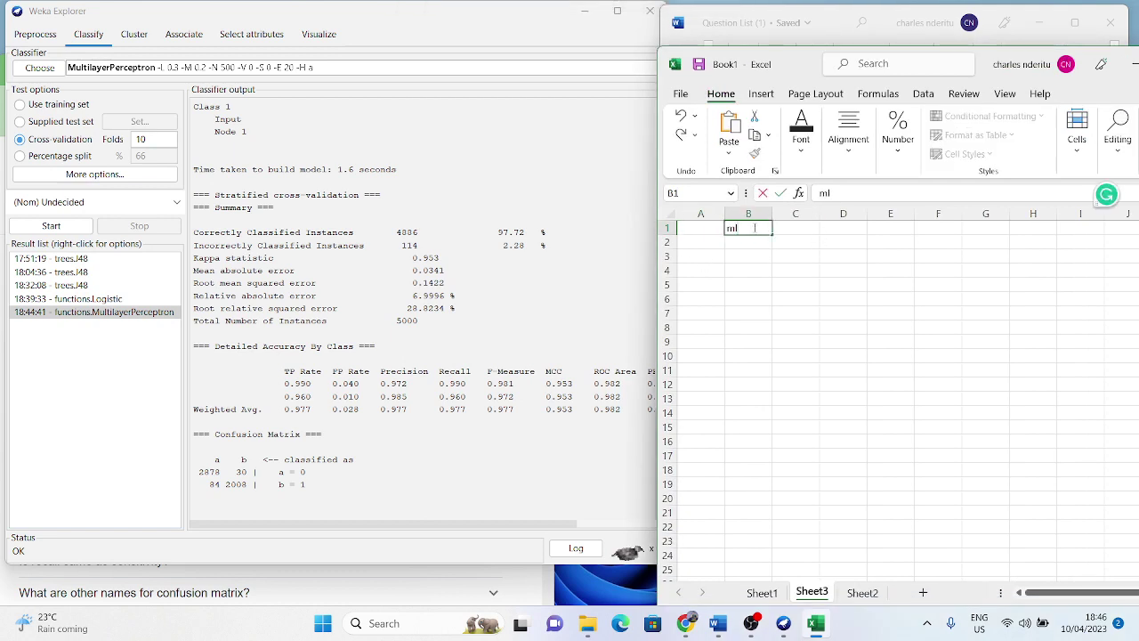
key("Return")
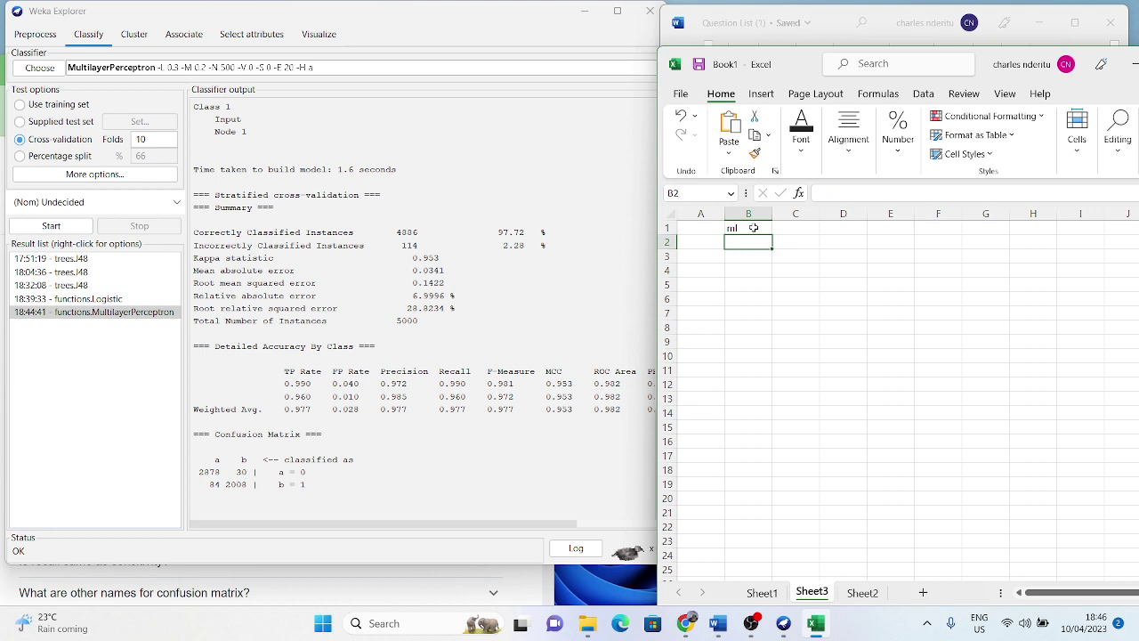
type("decis")
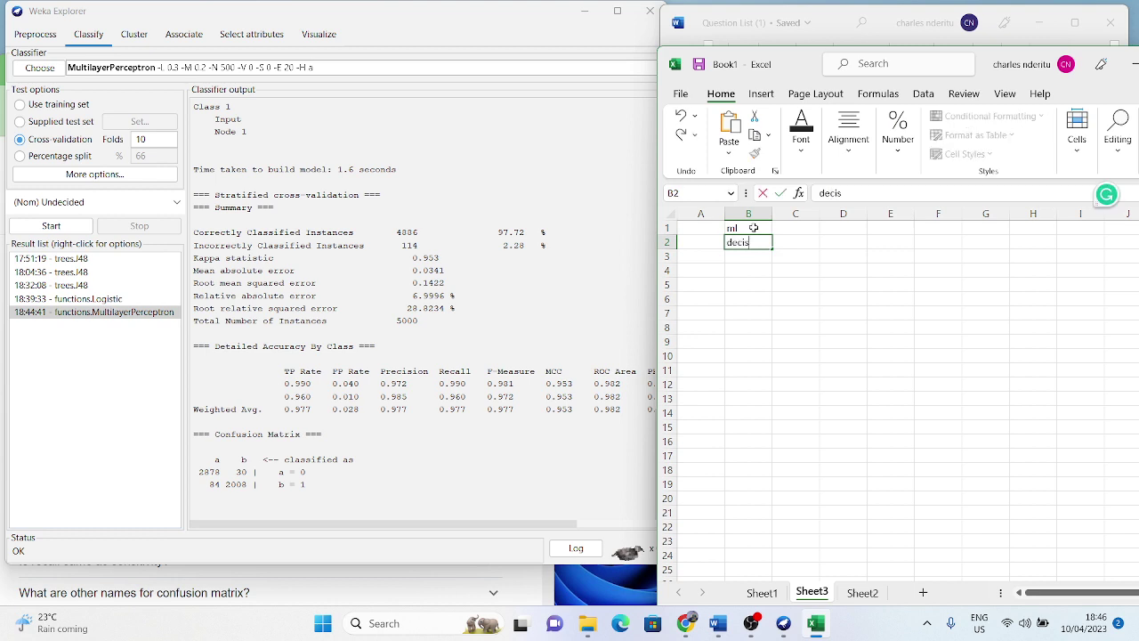
type("ion tree")
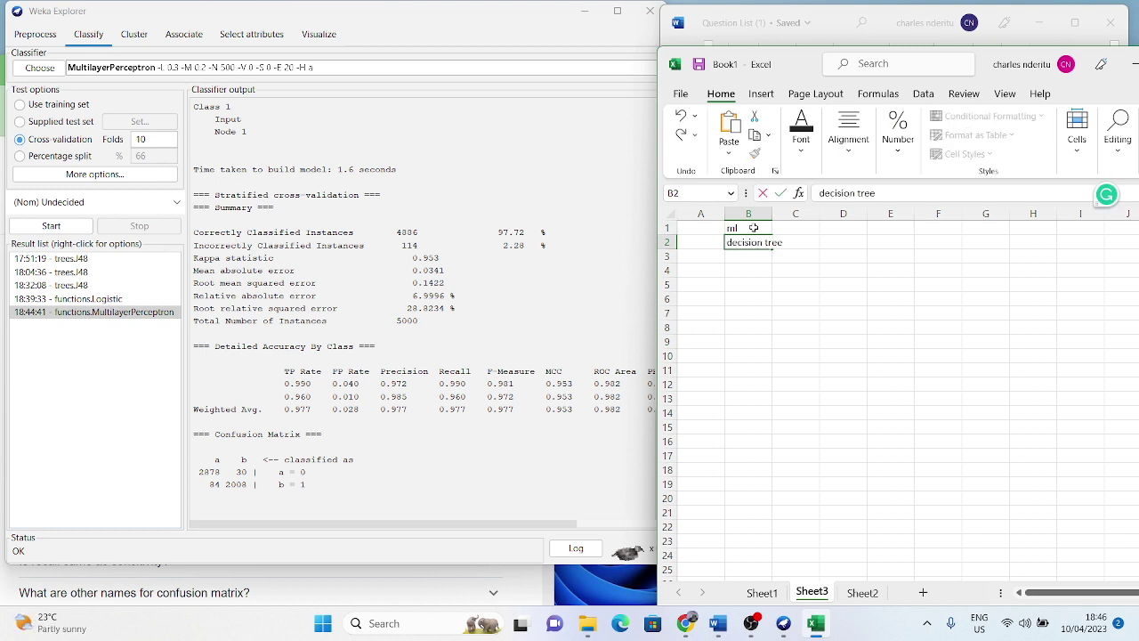
key("Return")
type("log")
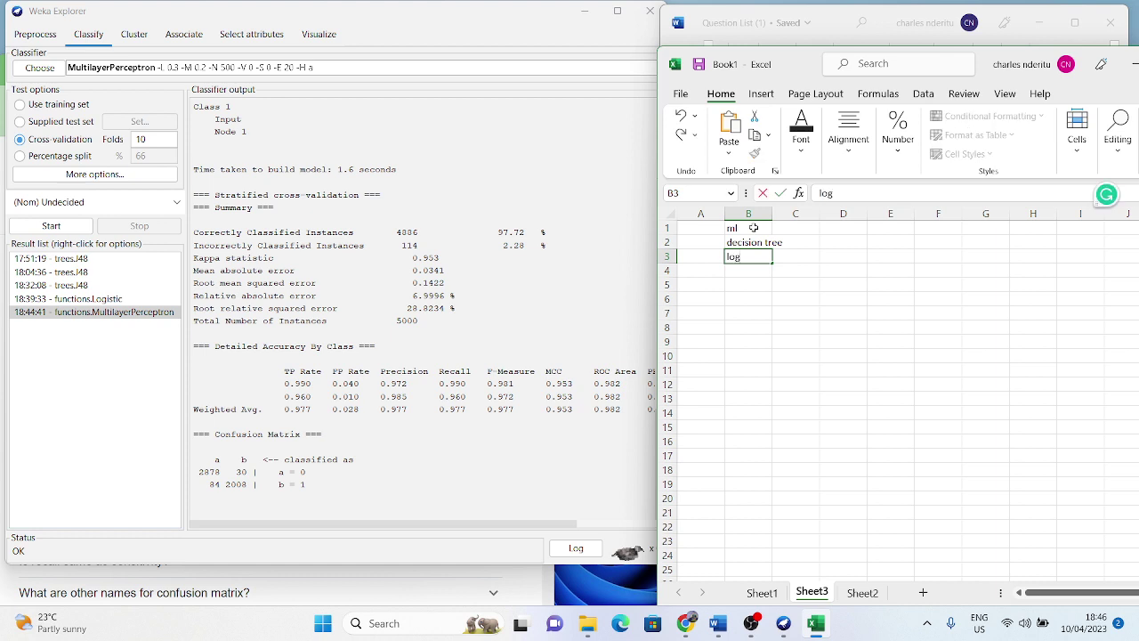
type("istic")
key("Return")
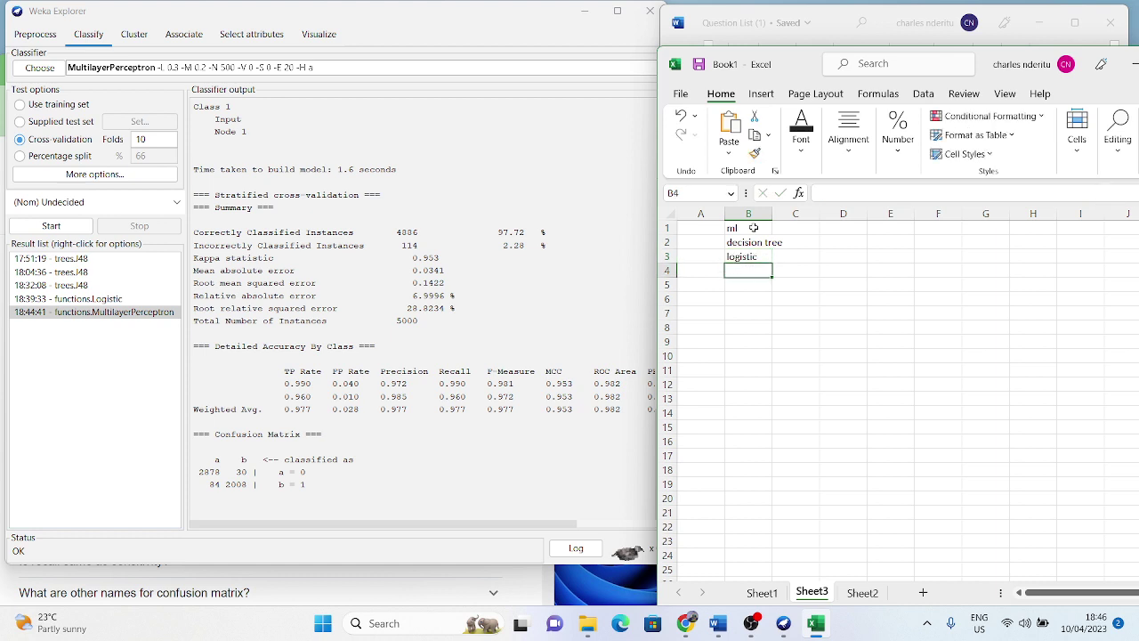
- Enter "NN" in B4 as the third method and add the column header "accuracy" in C1
type("NN")
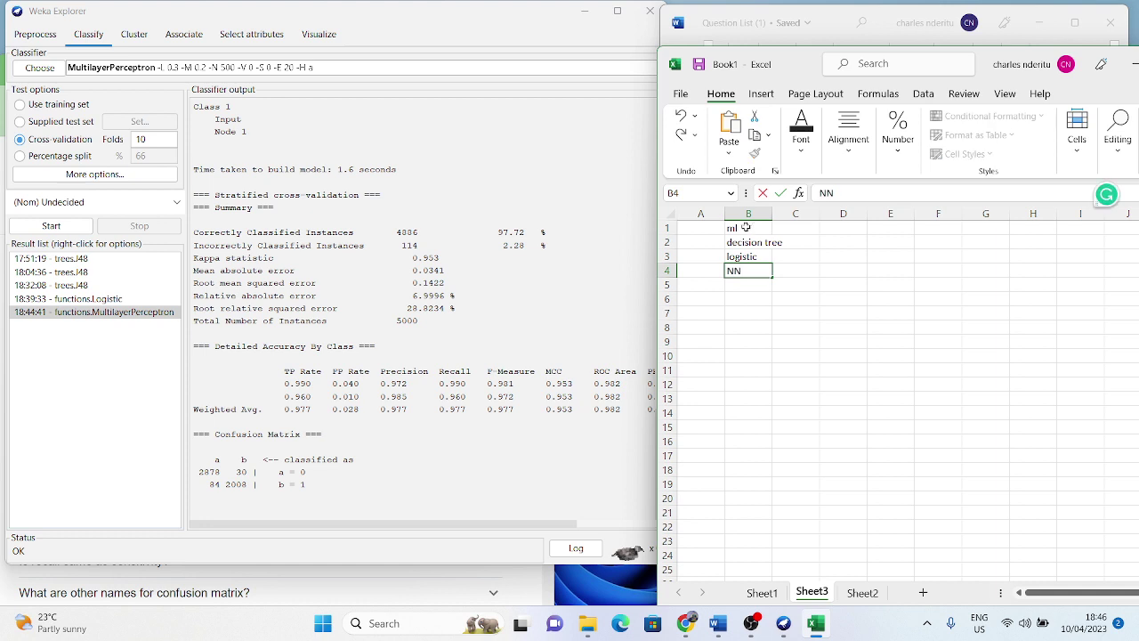
left_click(789, 230)
type("a")
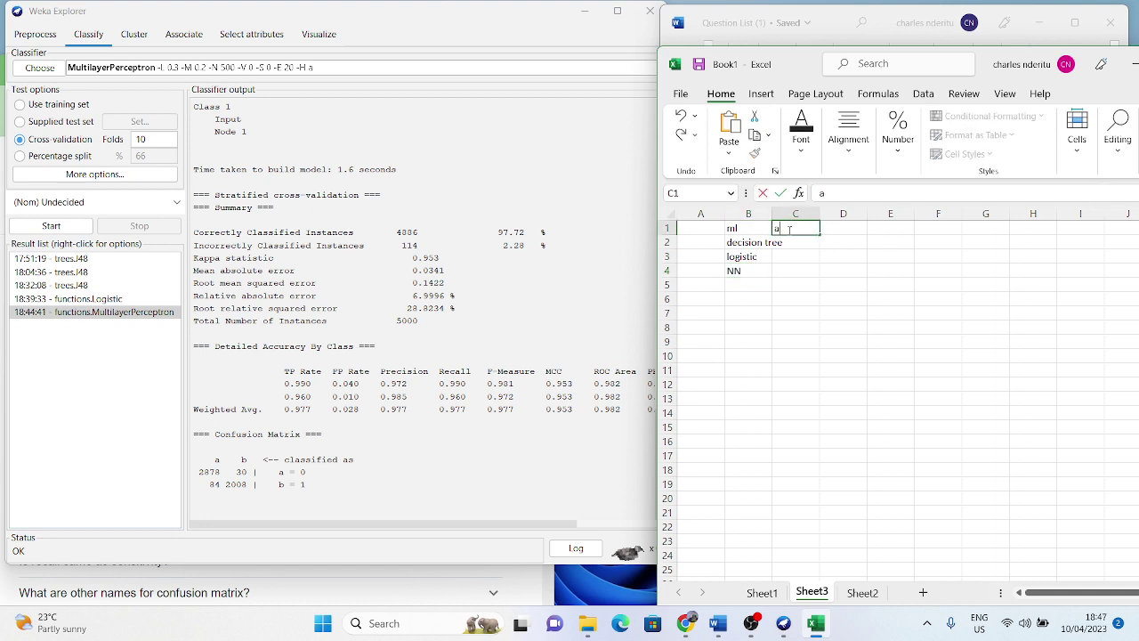
type("ccuracy")
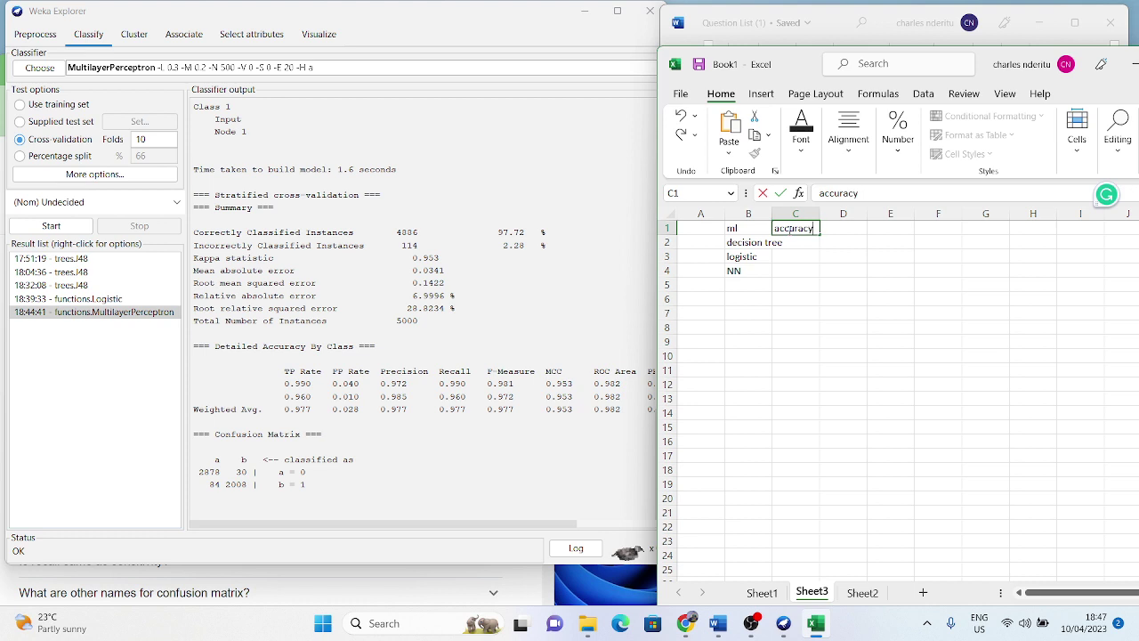
key("Return")
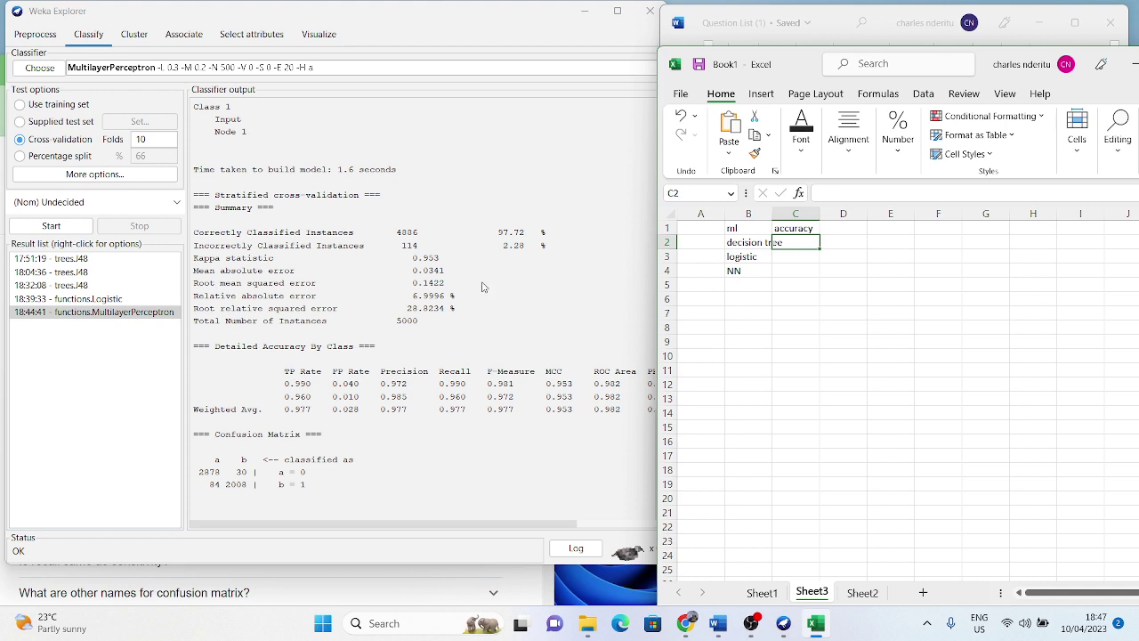
- Record the accuracies from the Weka results: 97.72 for NN in C4 and 75.4 for logistic in C3
left_click(802, 277)
type("97")
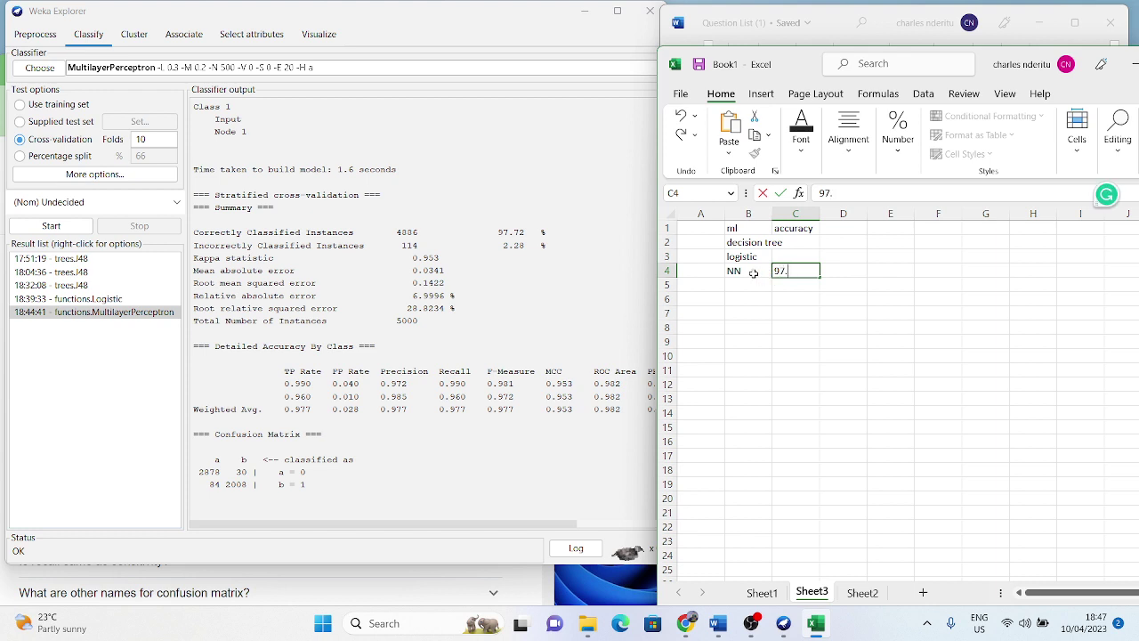
type(".72")
left_click(105, 301)
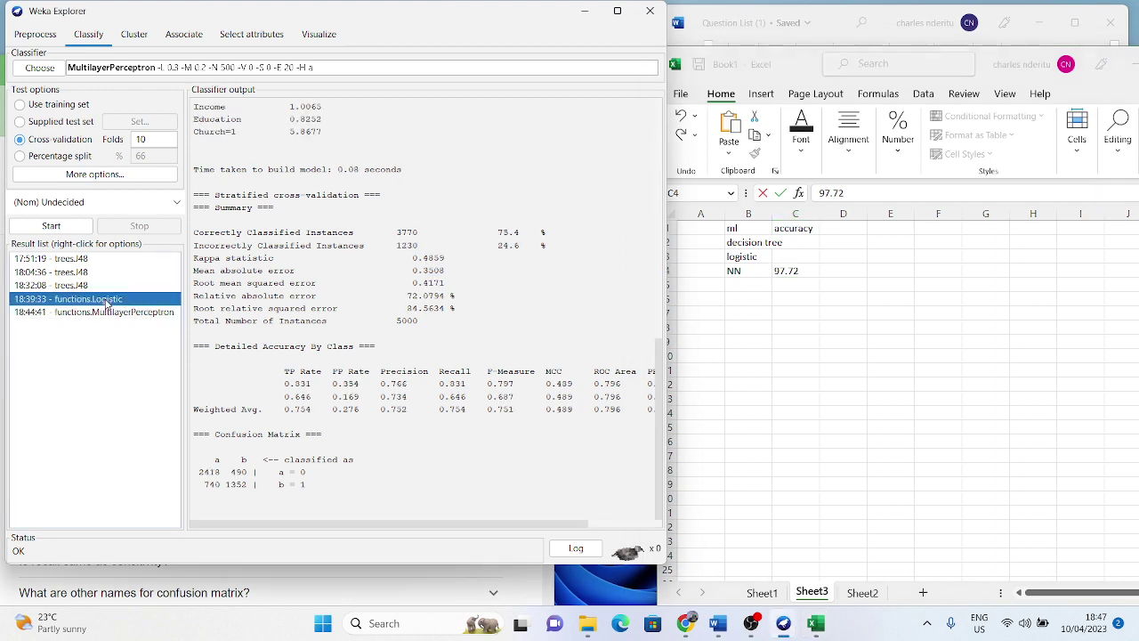
left_click(792, 258)
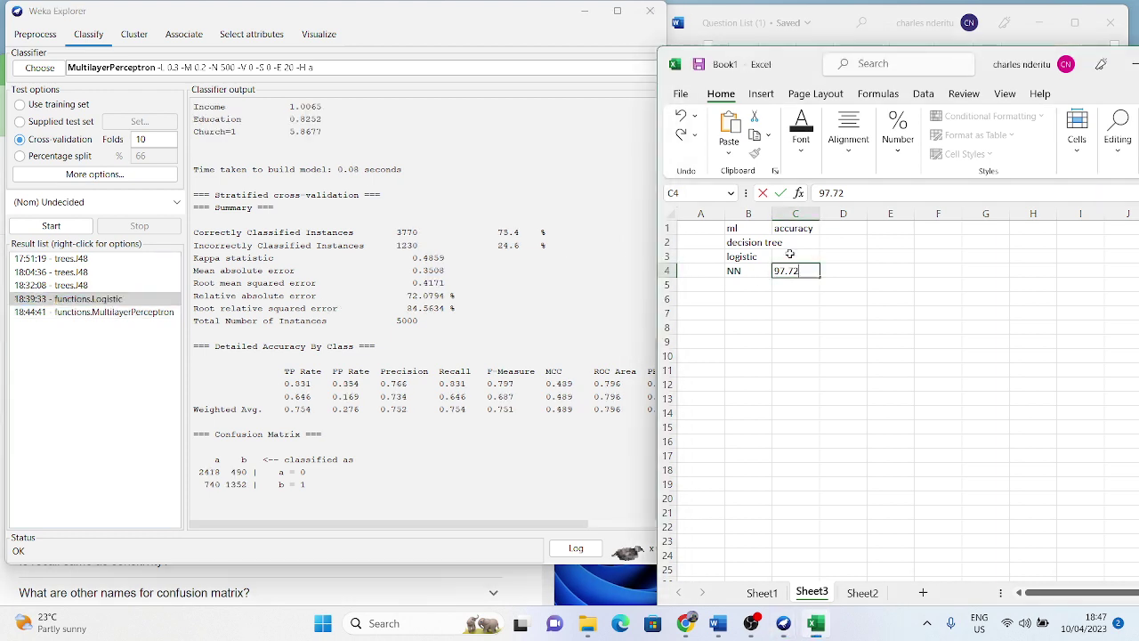
left_click(782, 256)
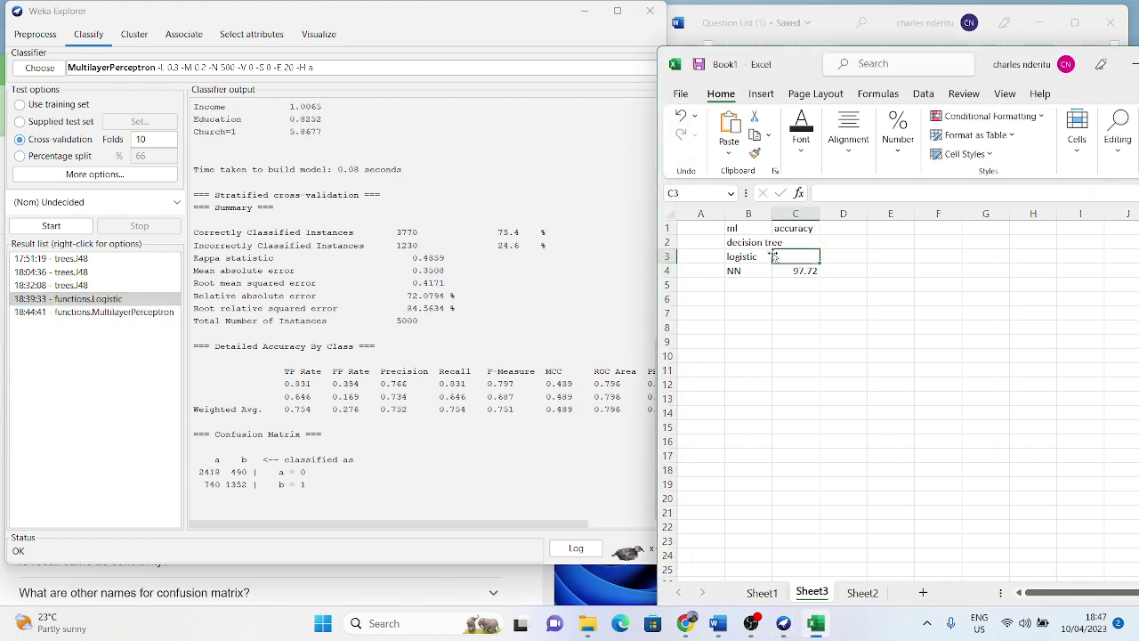
type("75.4")
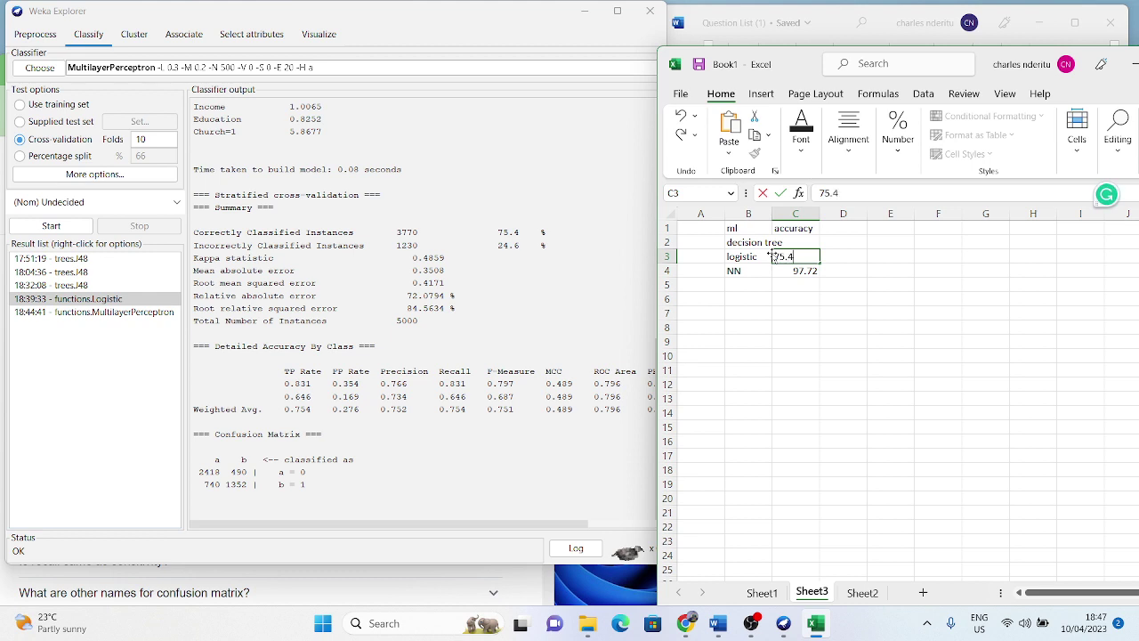
- Display the 18:04:36 J48 cross-validation result in Weka and record its accuracy, 98.46, in C2 for the decision tree
left_click(71, 285)
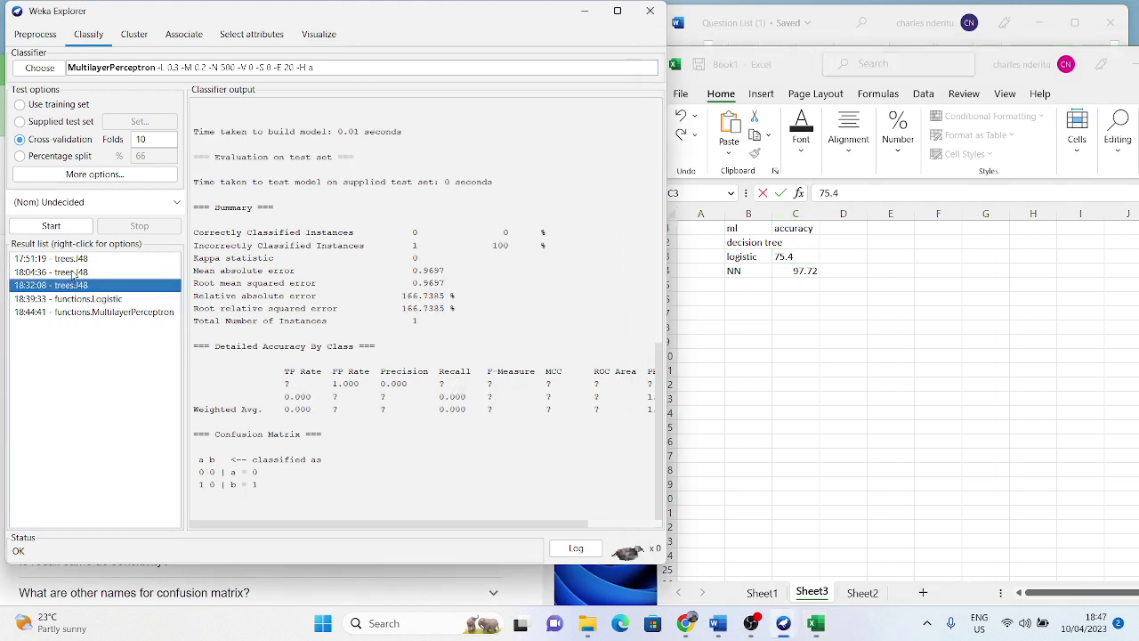
left_click(75, 272)
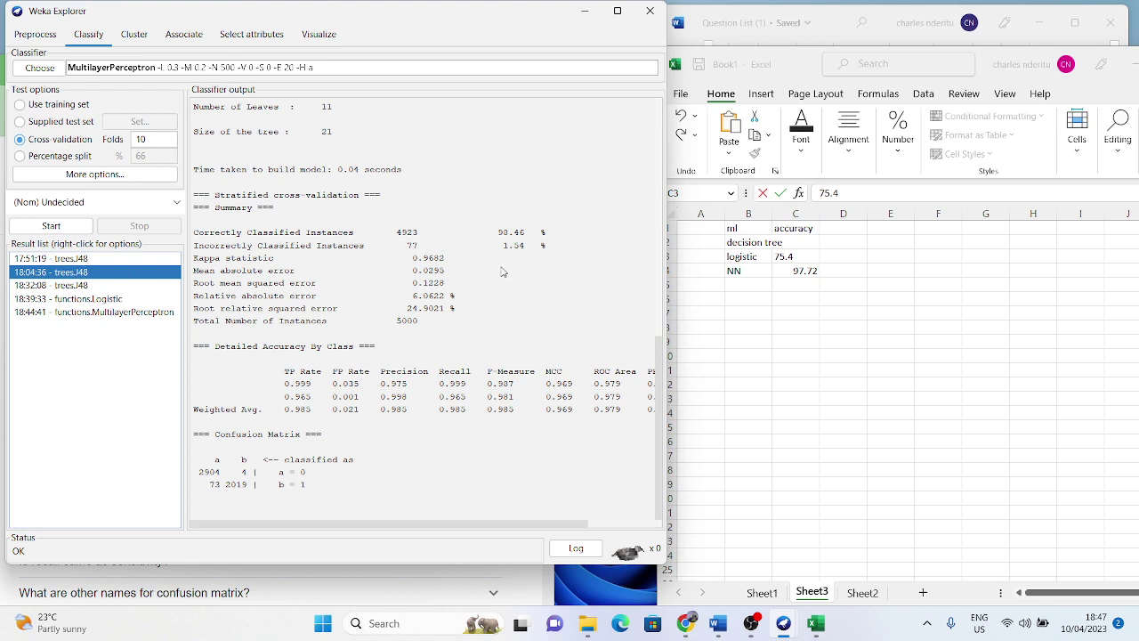
left_click(522, 235)
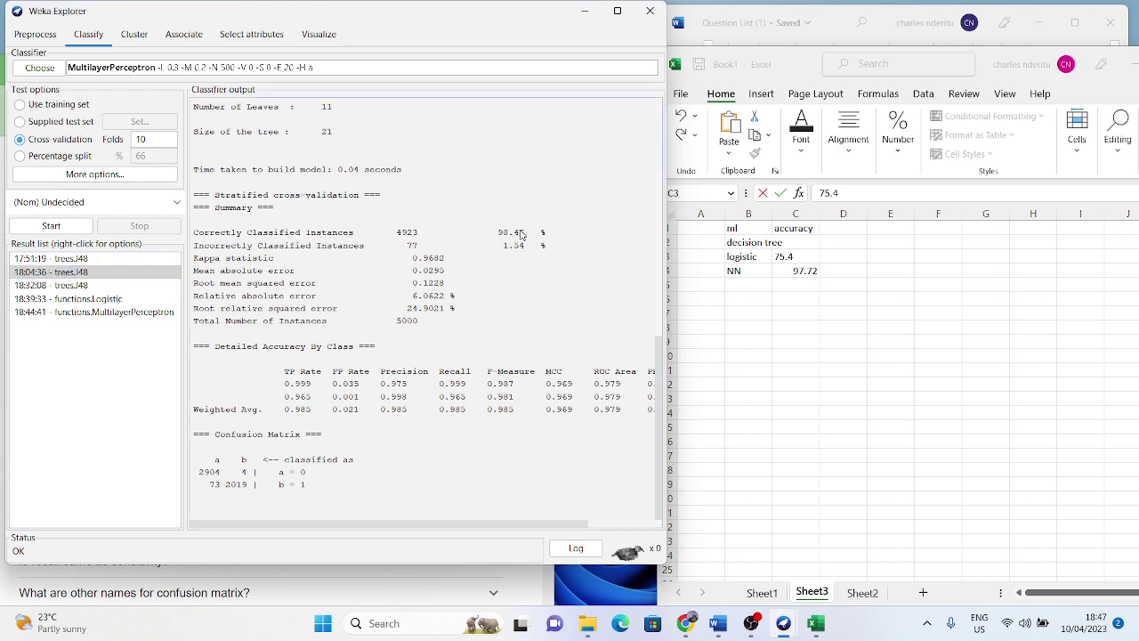
left_click(802, 242)
left_click(805, 242)
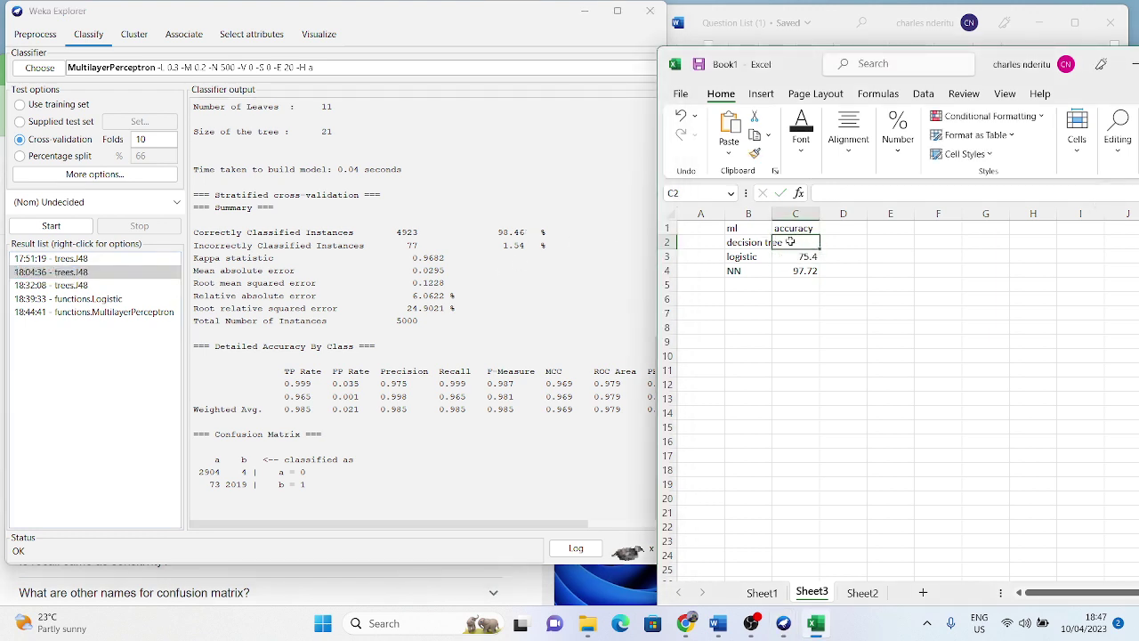
type("98.46")
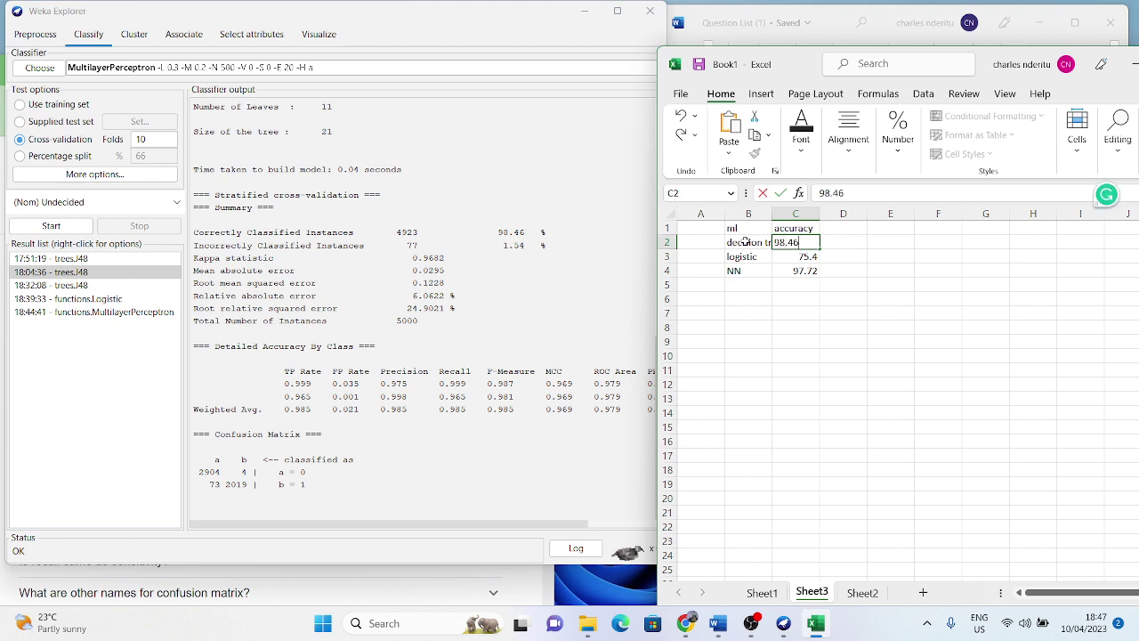
- Recheck Question 3b in Word, then insert a clustered column chart of B1:C4 in the Excel sheet
left_click(725, 625)
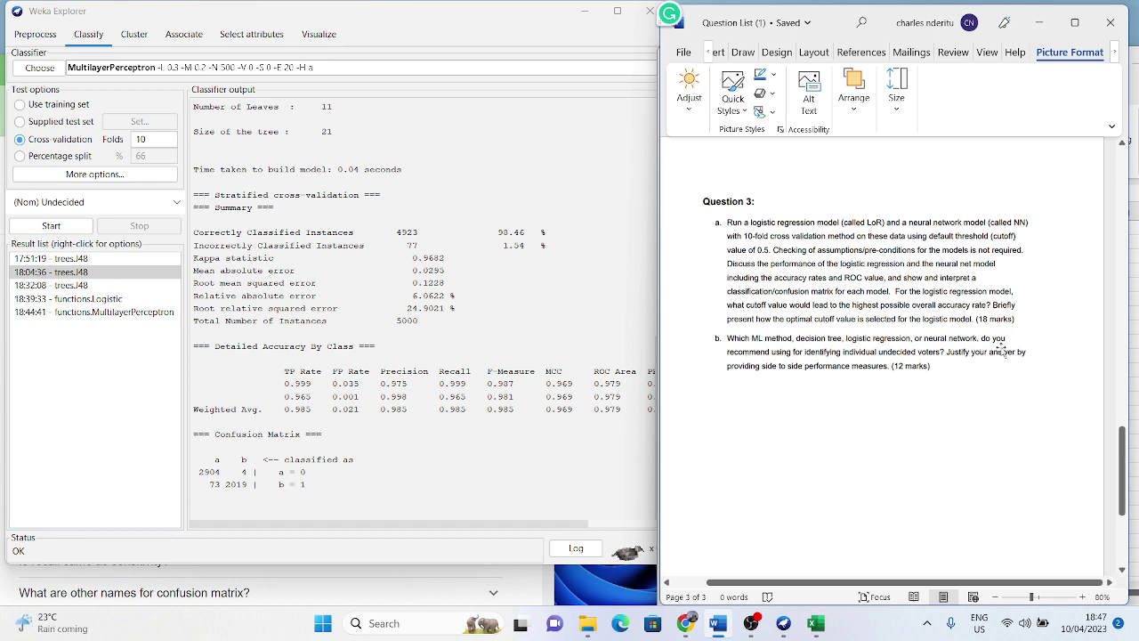
left_click(1038, 22)
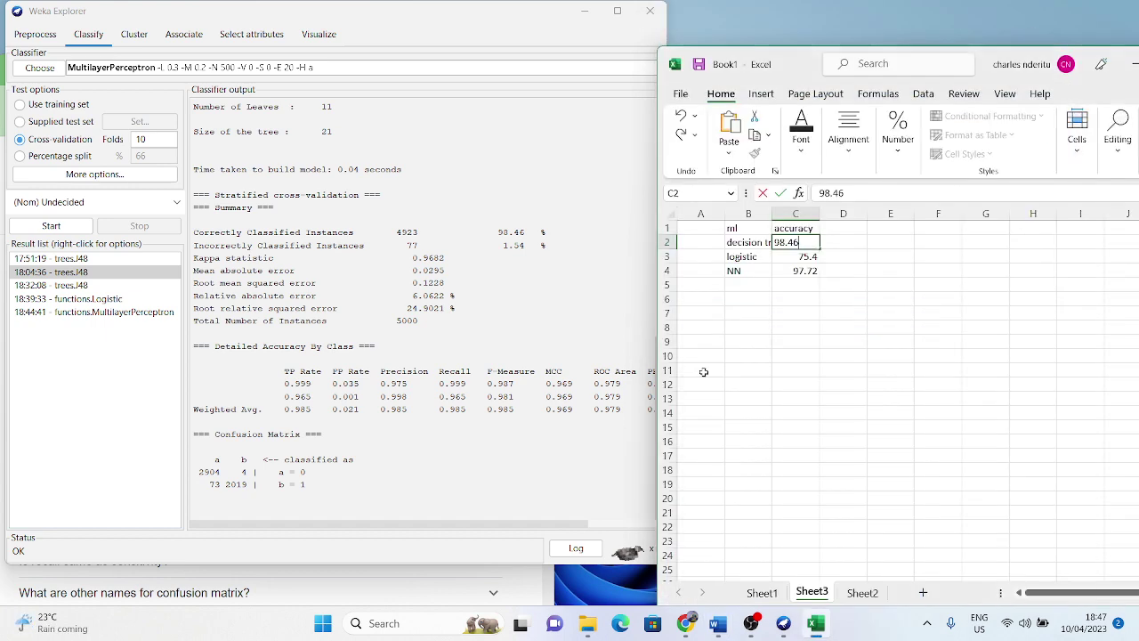
left_click_drag(734, 227, 805, 270)
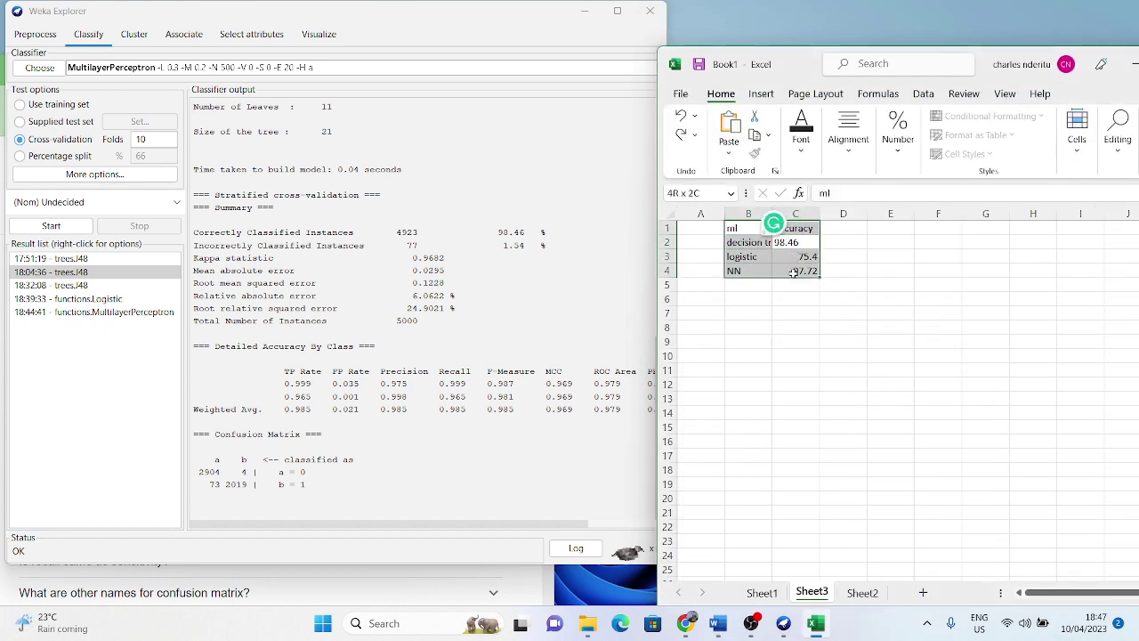
left_click(761, 94)
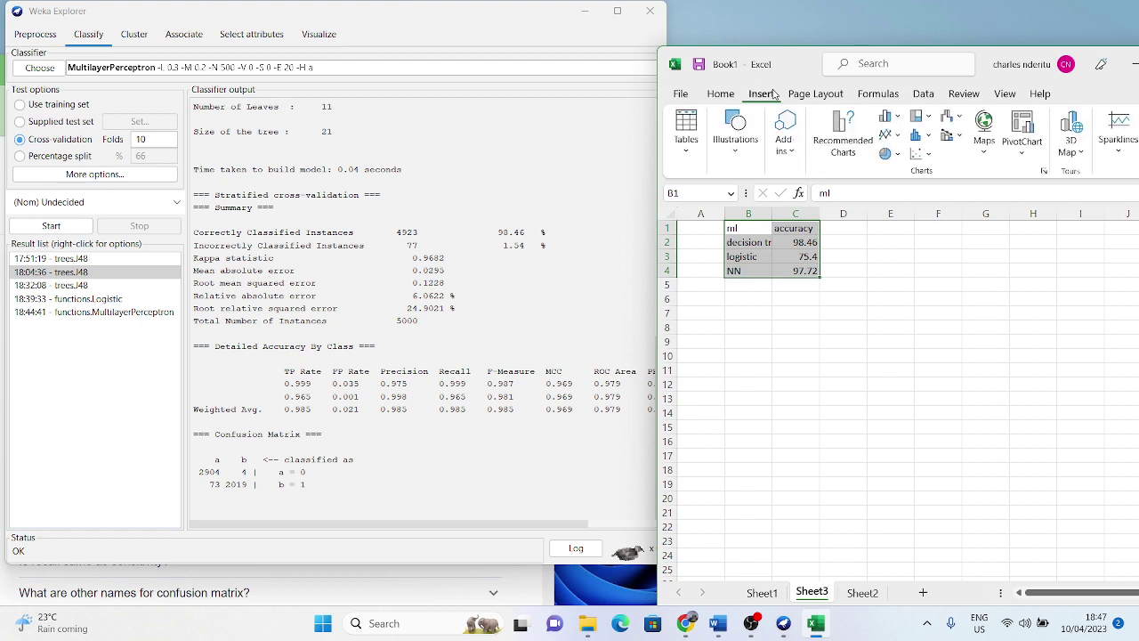
left_click(888, 121)
left_click(897, 156)
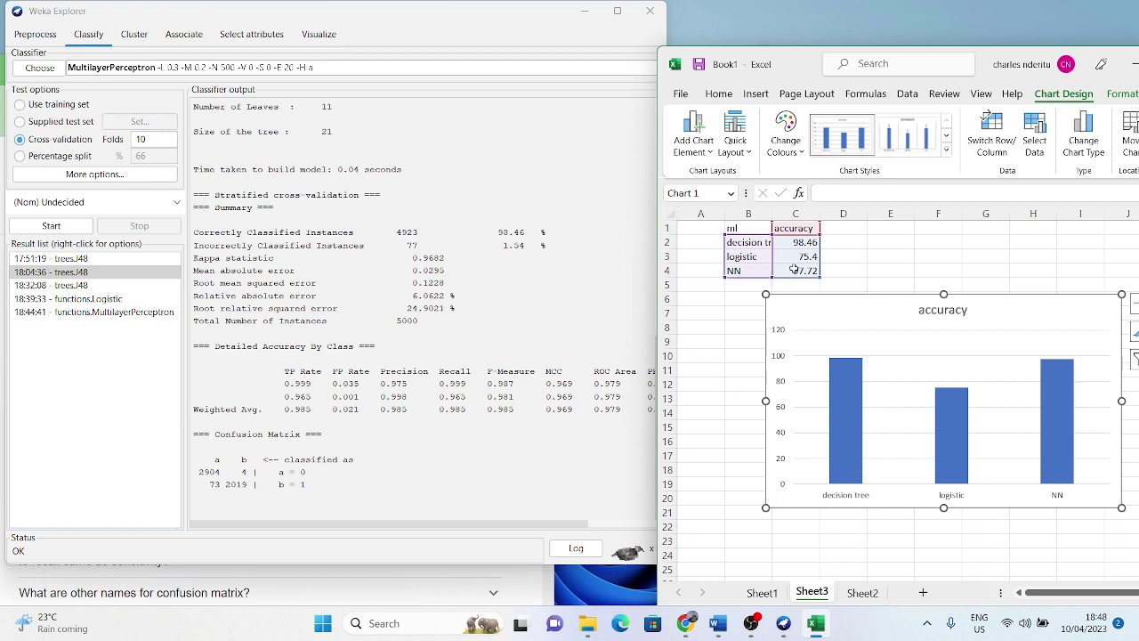
- Replace the header in B1 with "machine learning model"
left_click(732, 229)
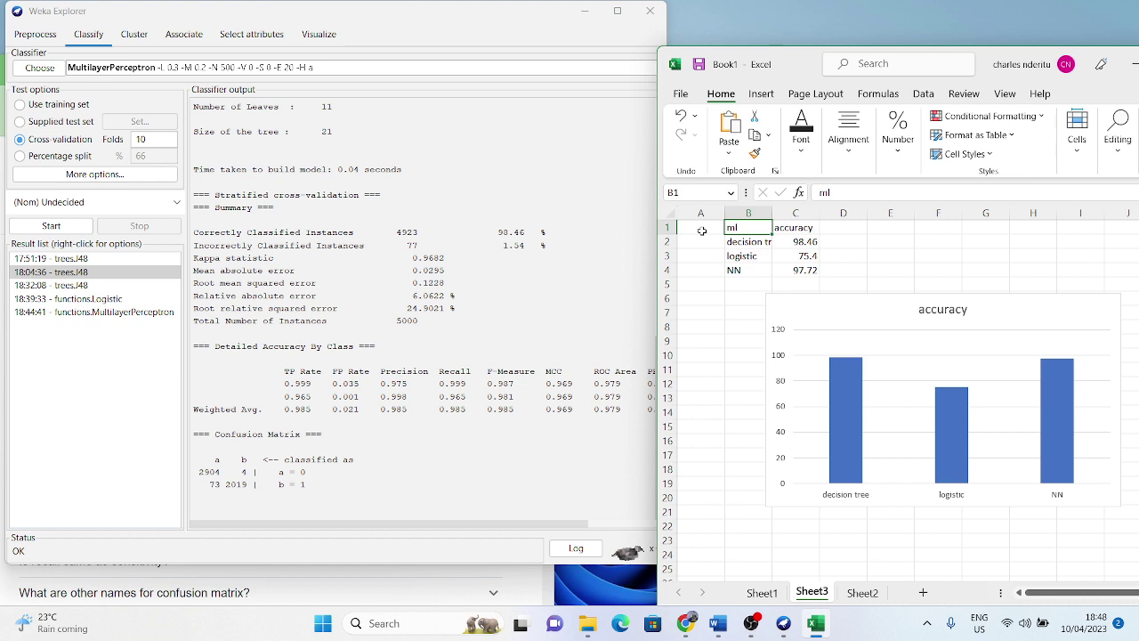
type("machi")
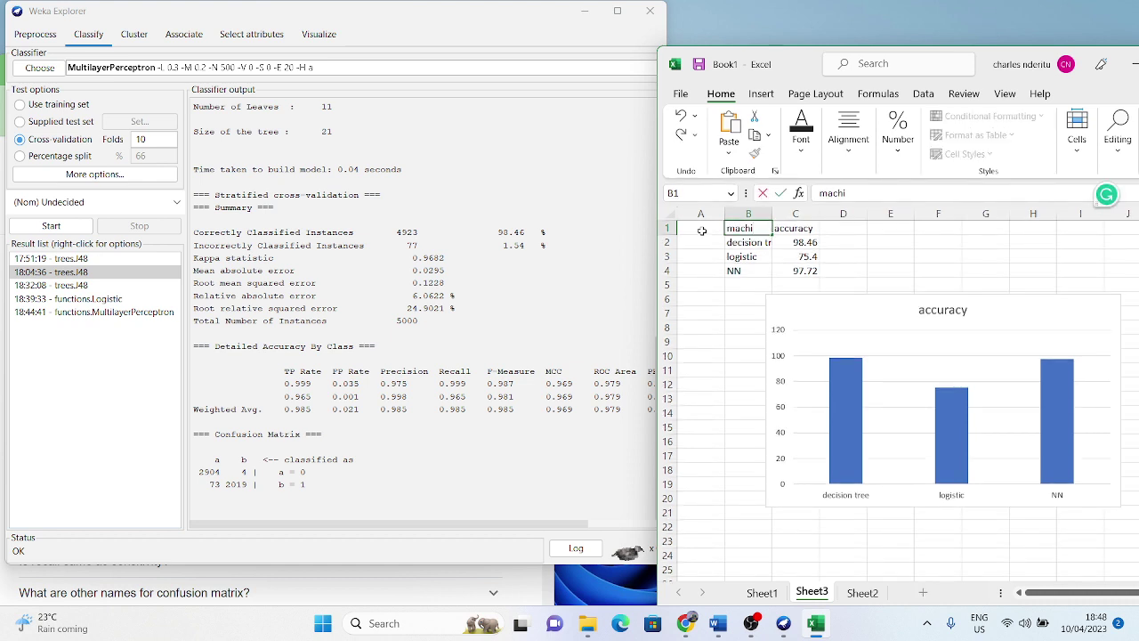
type("ne learning model")
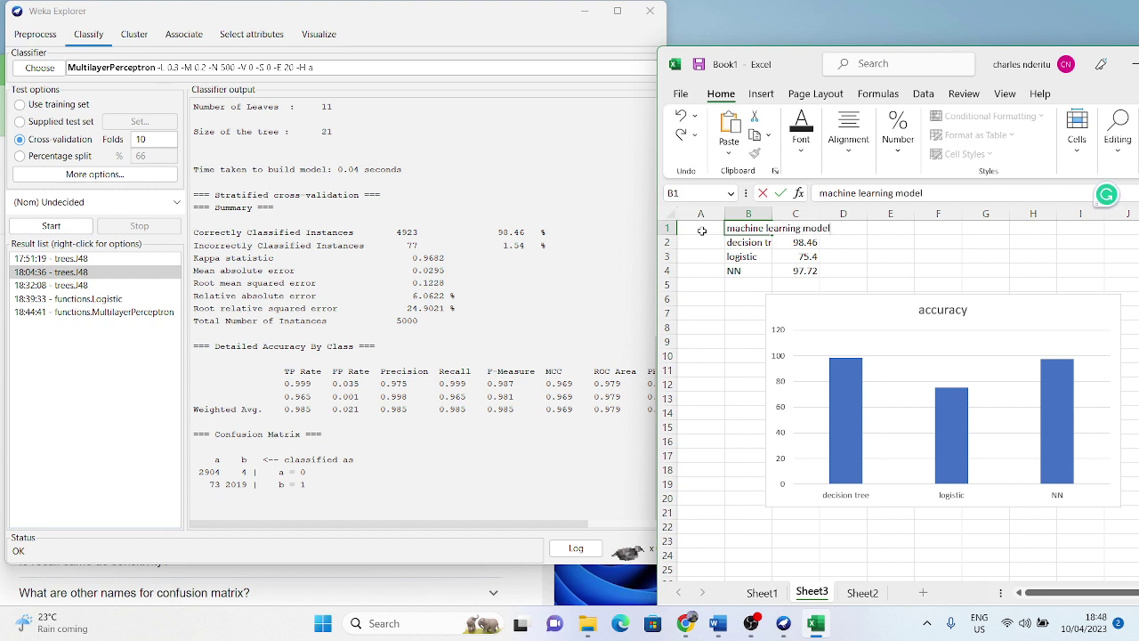
key("Return")
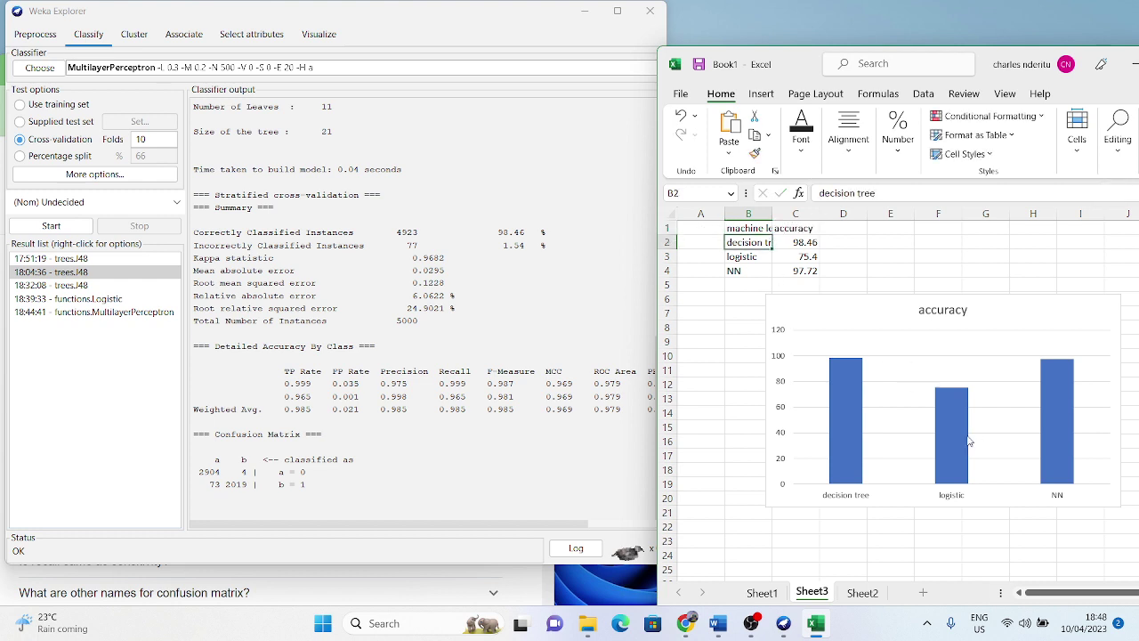
left_click(1060, 375)
right_click(1060, 376)
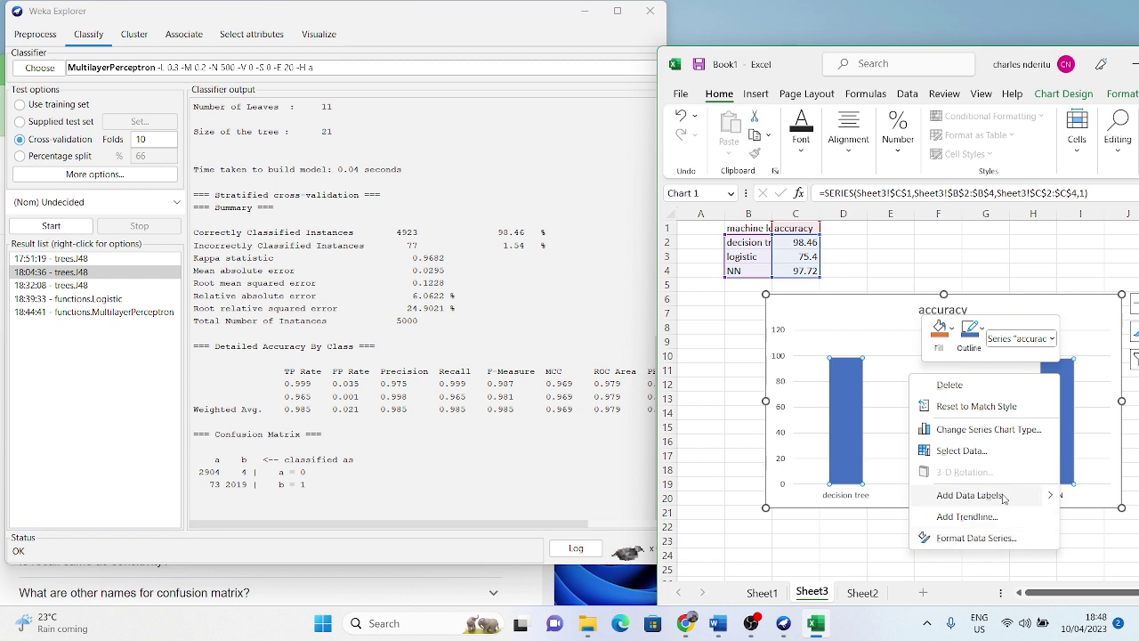
key("Escape")
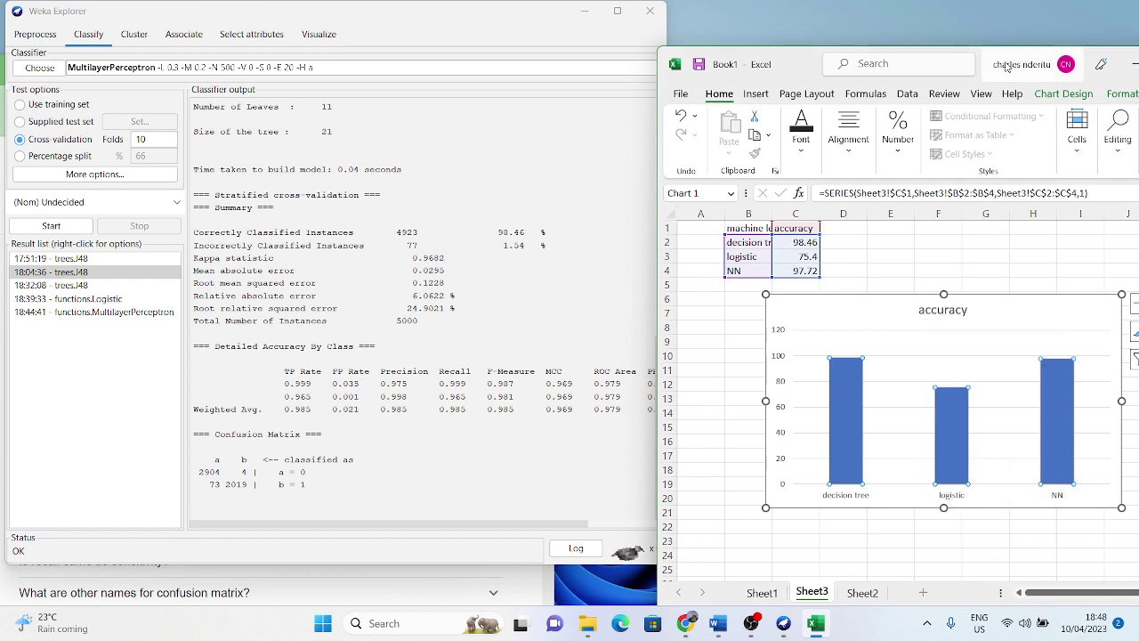
- Maximize the Excel window and open the Format Data Series options for the accuracy chart's columns
left_click_drag(1006, 67, 827, 87)
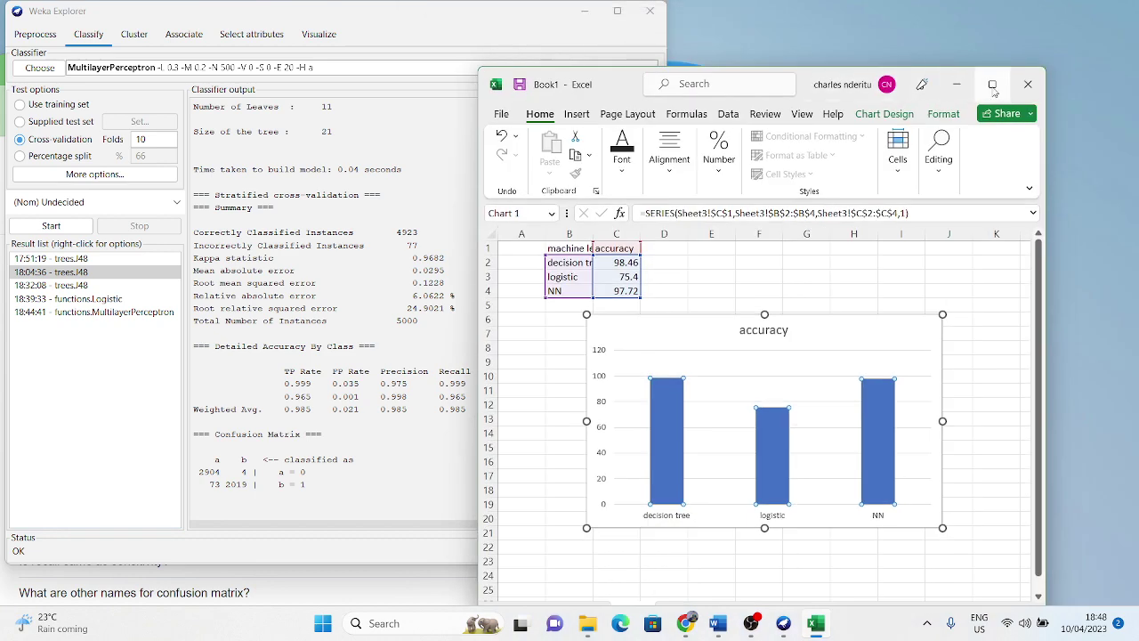
left_click(992, 85)
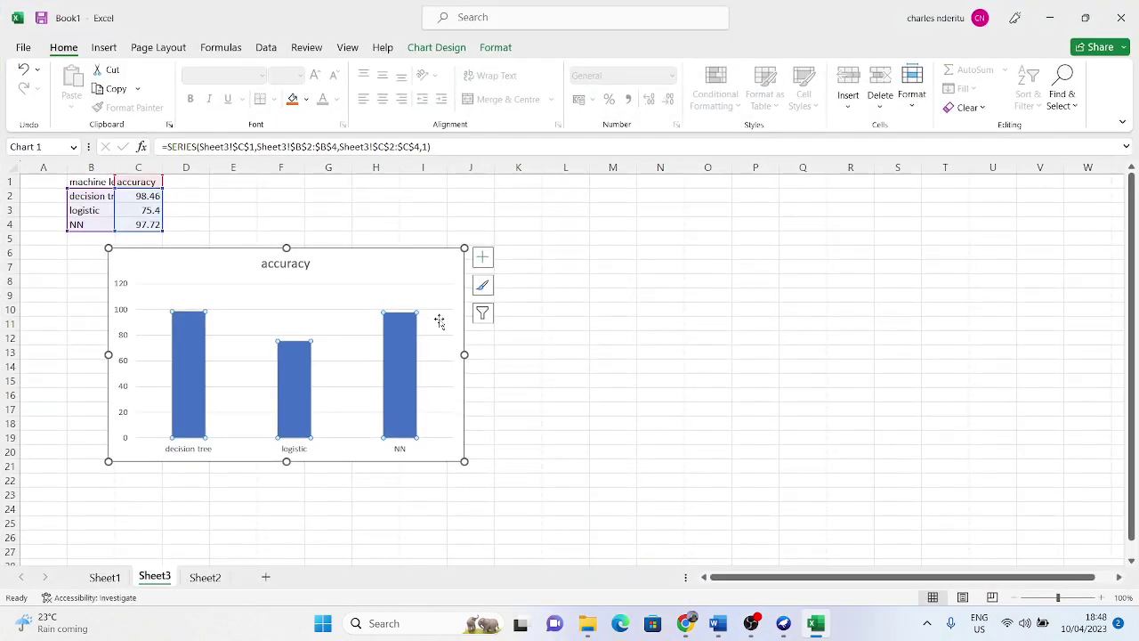
right_click(440, 322)
key("Escape")
double_click(406, 345)
right_click(406, 348)
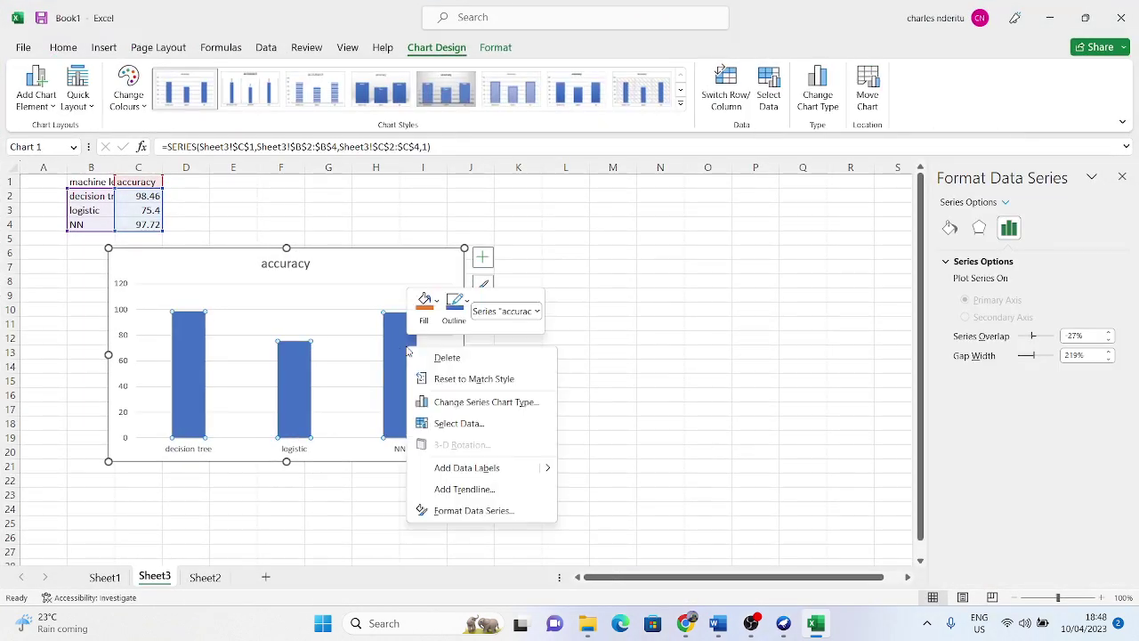
left_click(480, 511)
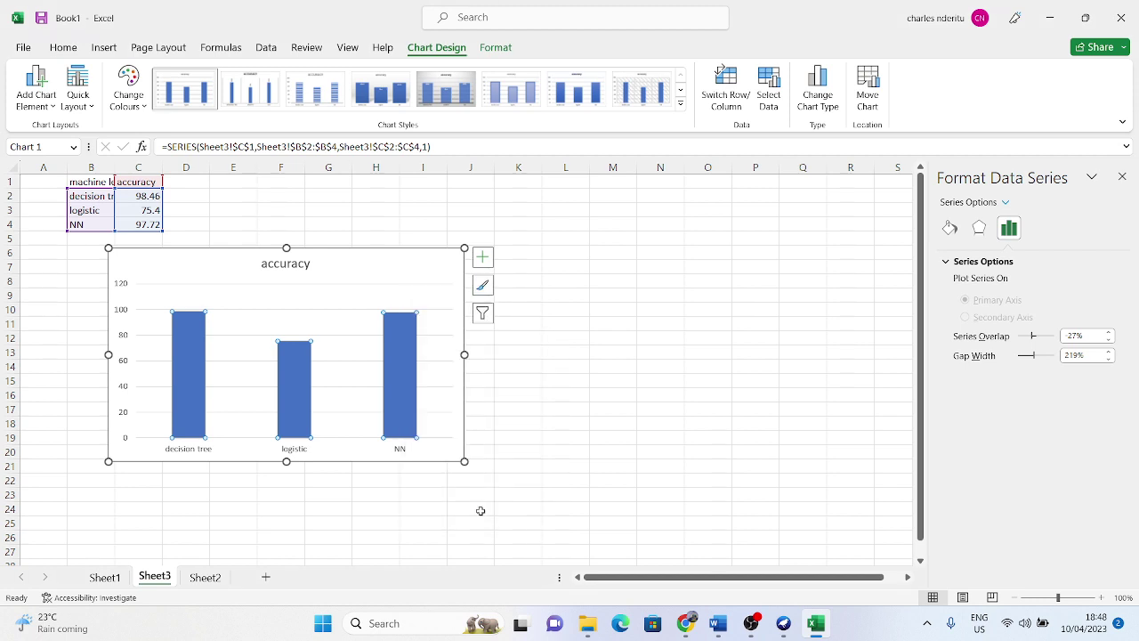
- Add data labels to the NN, logistic and decision tree columns of the accuracy chart, then deselect the chart
left_click(412, 378)
right_click(412, 378)
left_click(481, 258)
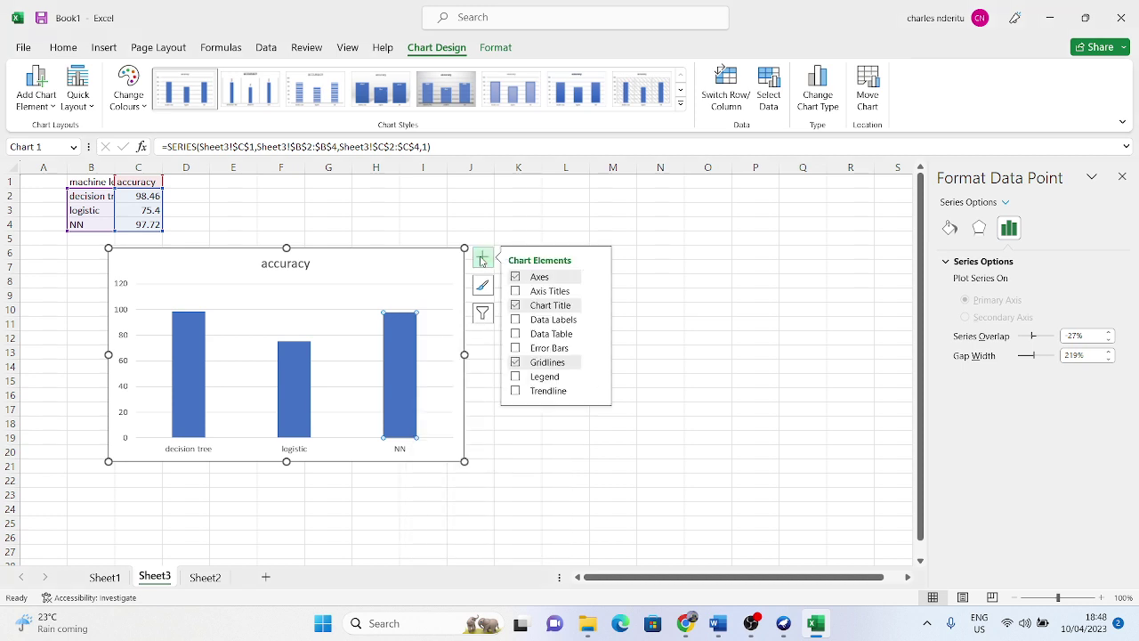
left_click(517, 334)
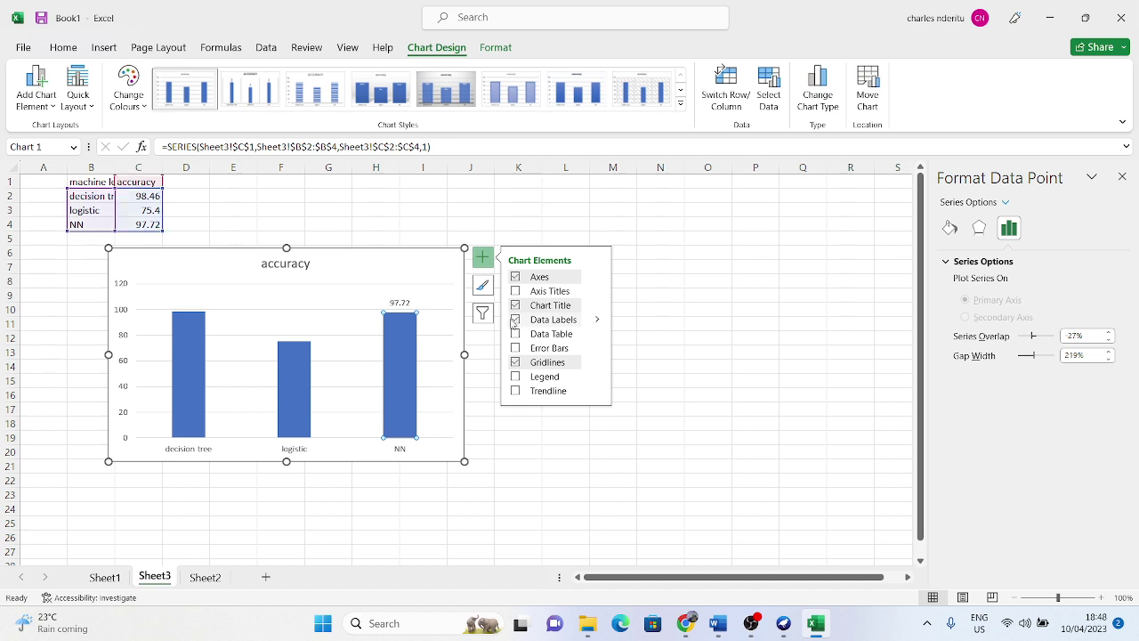
left_click(295, 354)
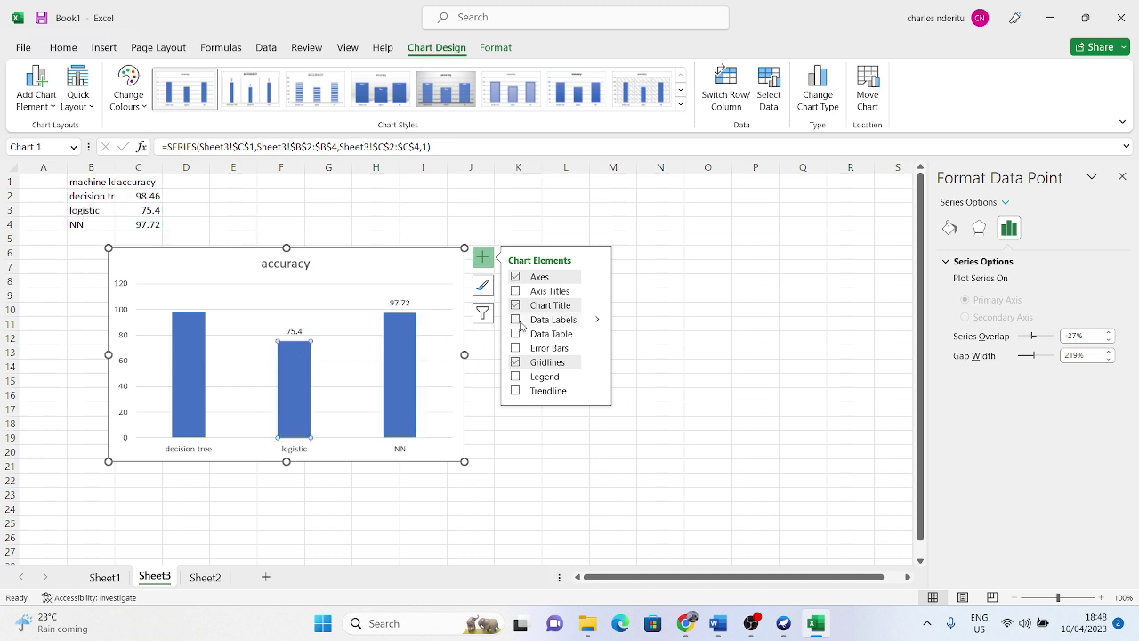
left_click(183, 355)
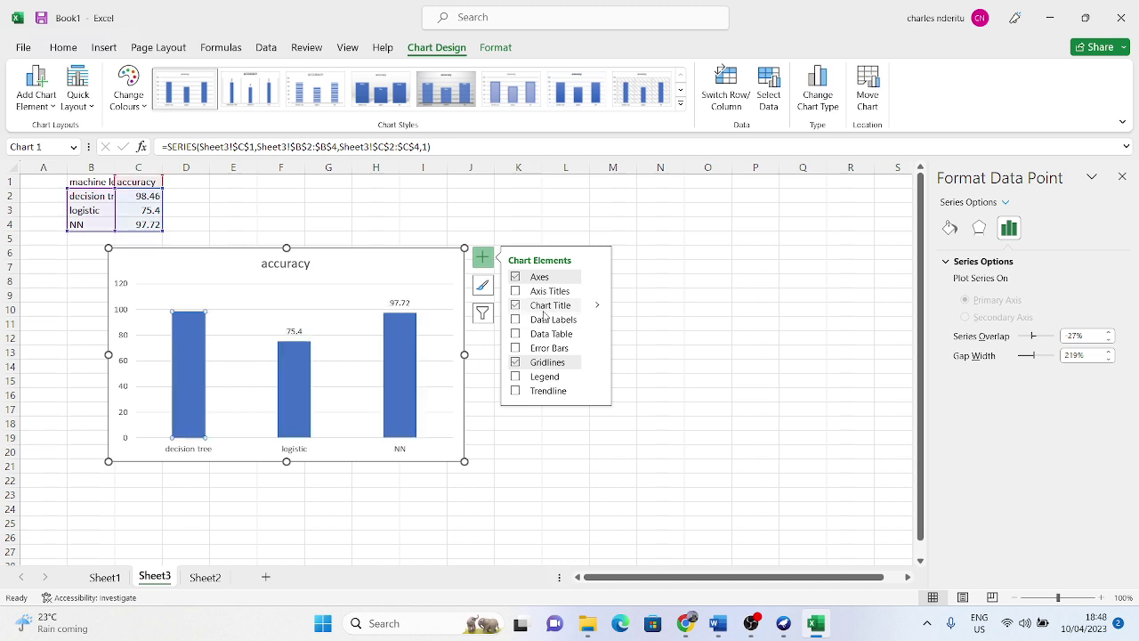
left_click(515, 320)
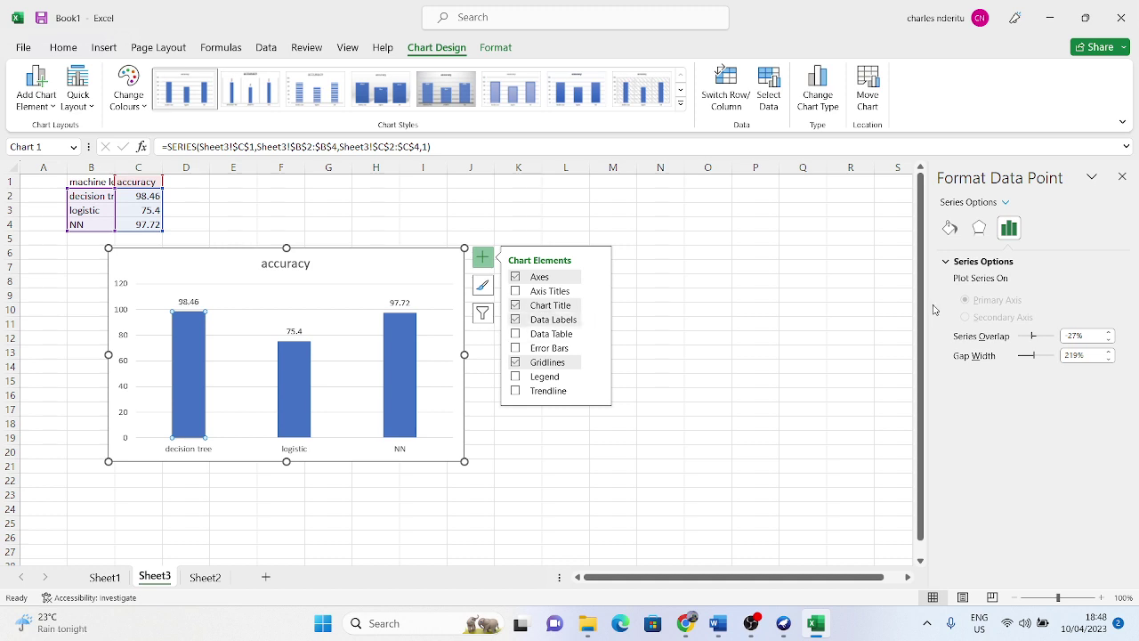
left_click(755, 381)
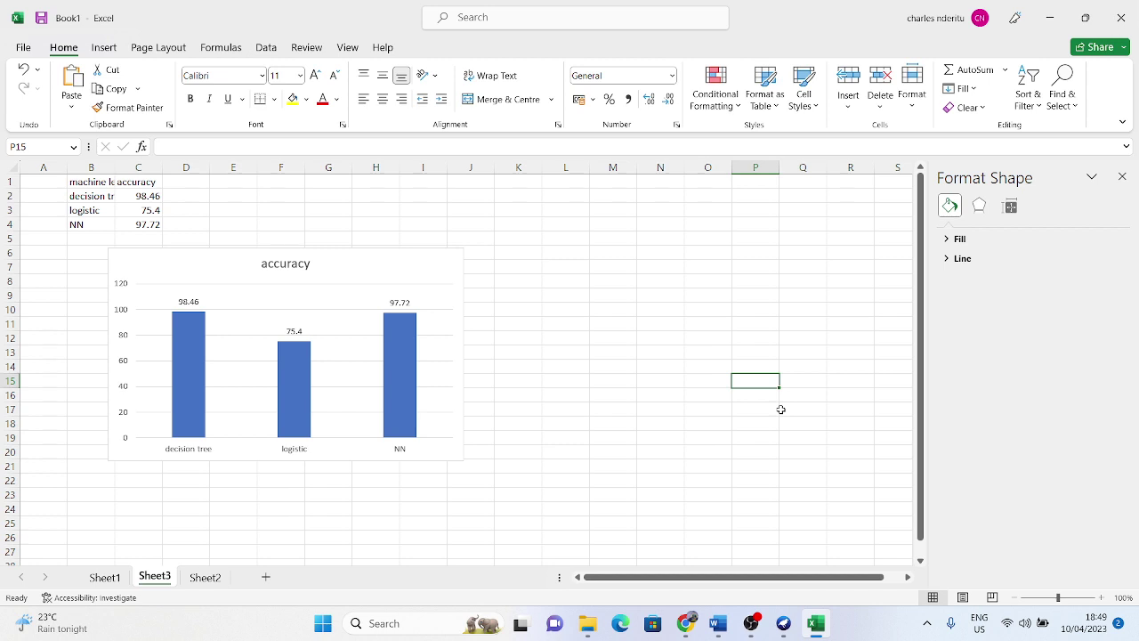
- Review Question 3 in the Word question list against the accuracy chart of the three models in Excel
left_click(729, 619)
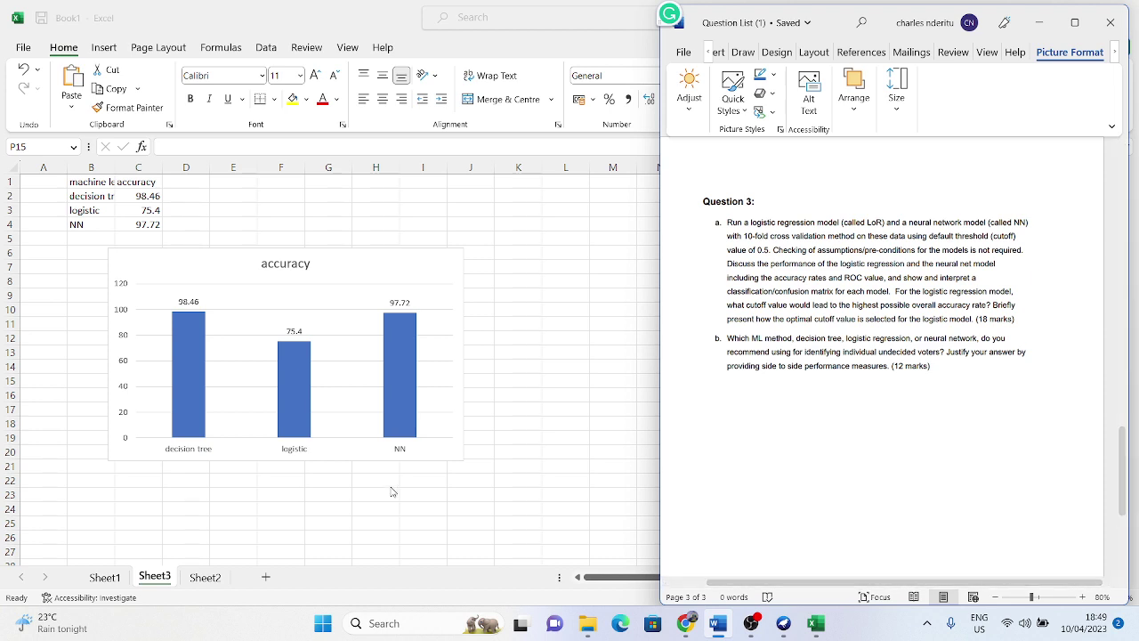
left_click(373, 276)
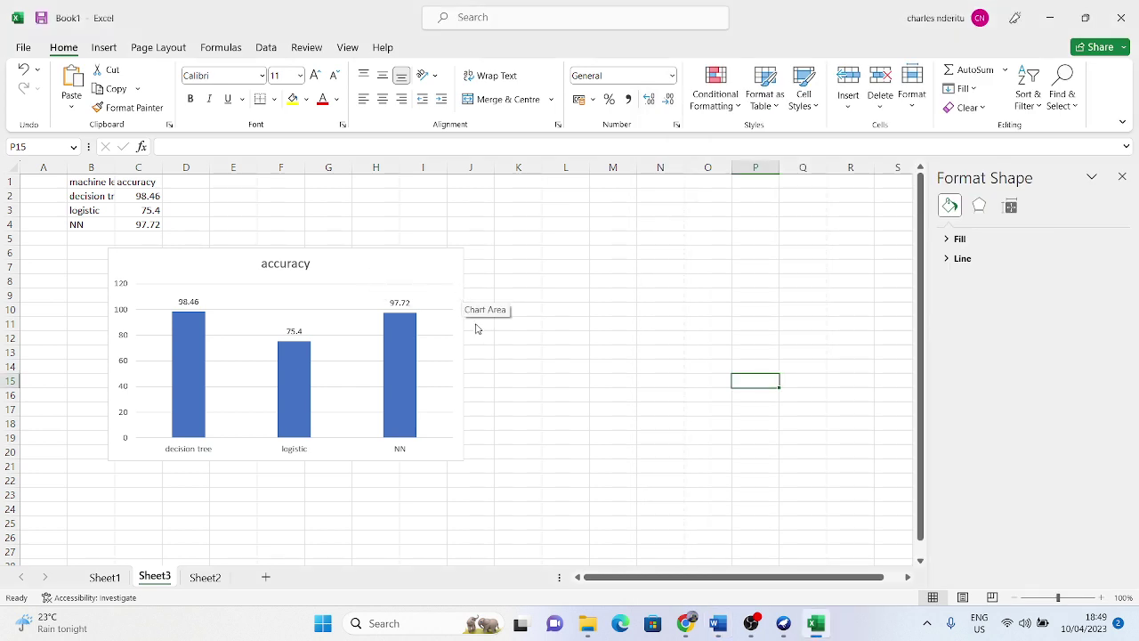
left_click(717, 626)
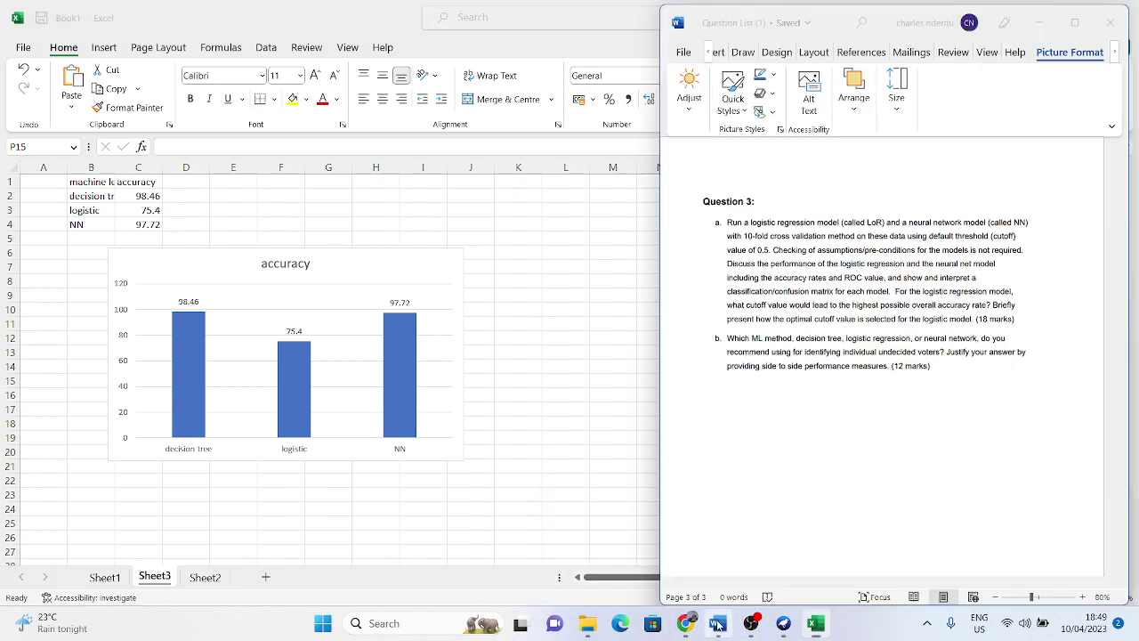
scroll(854, 347, "down", 3)
scroll(857, 350, "down", 2)
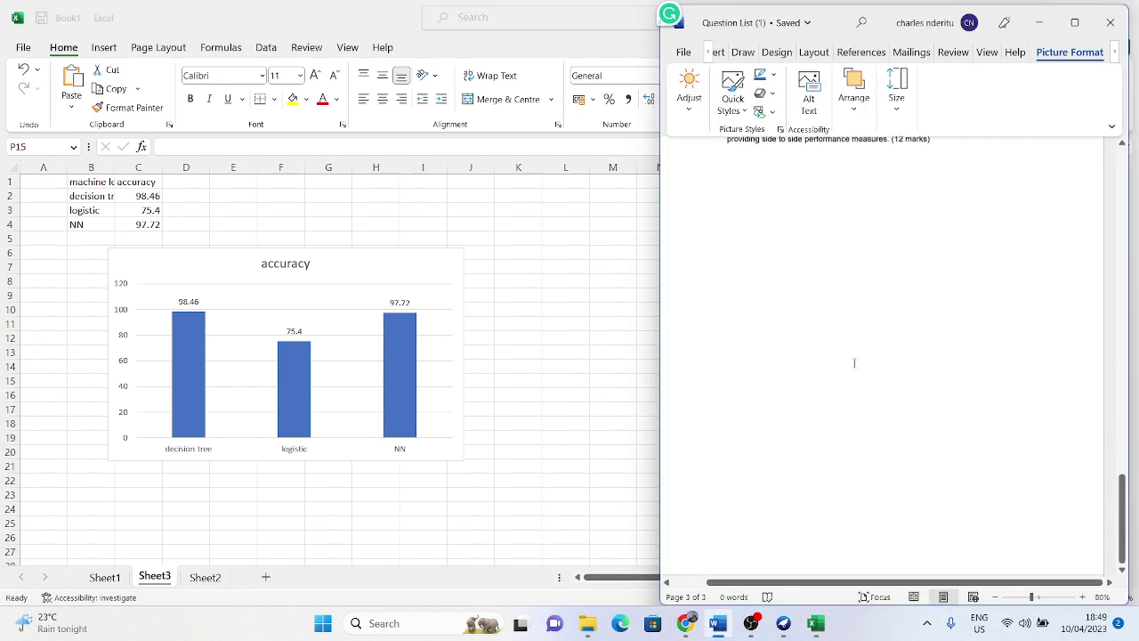
scroll(854, 356, "up", 3)
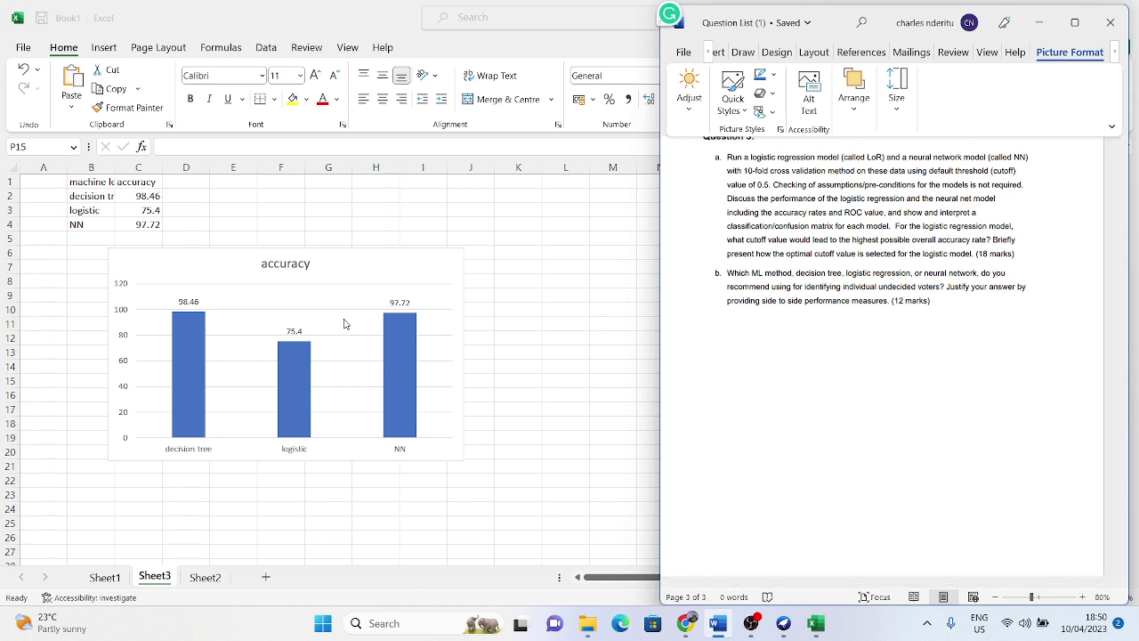
left_click(492, 296)
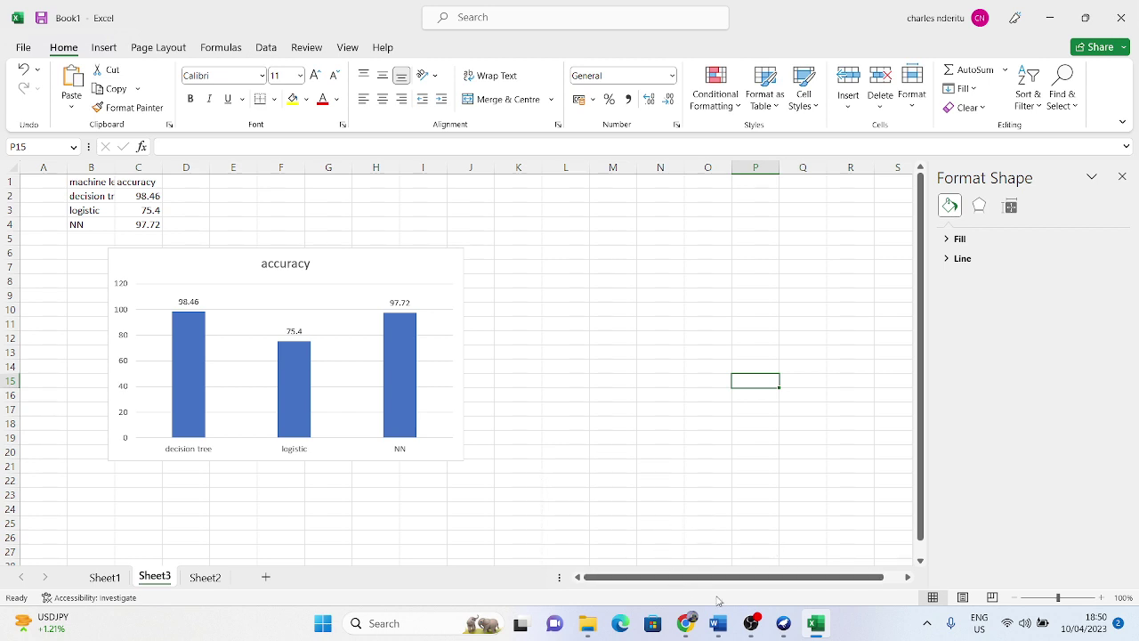
mouse_move(751, 628)
left_click(752, 625)
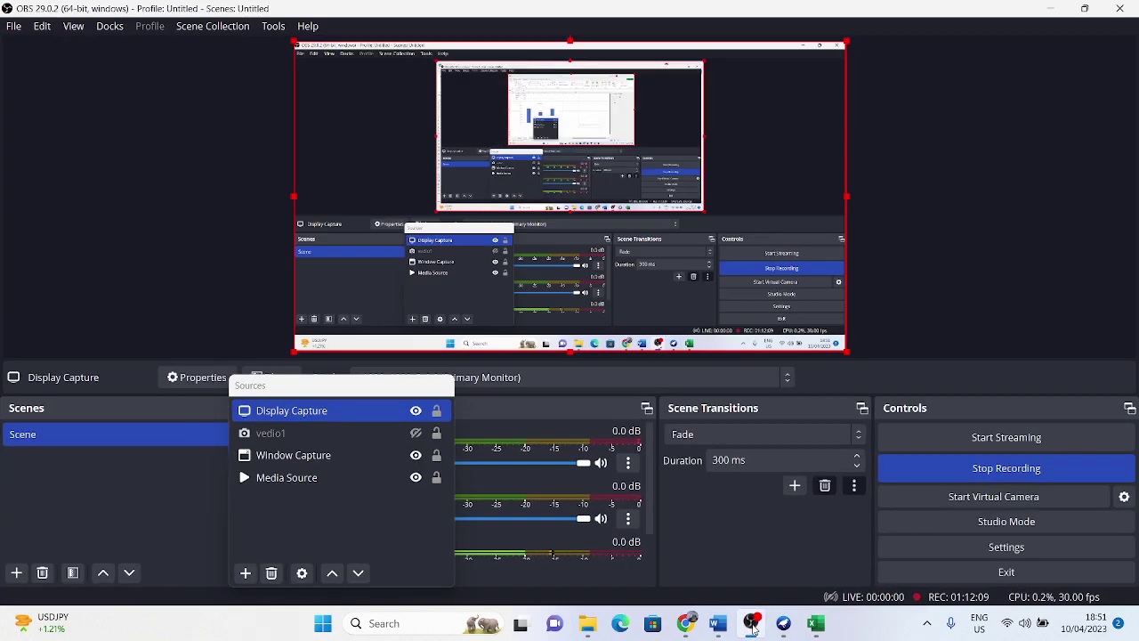